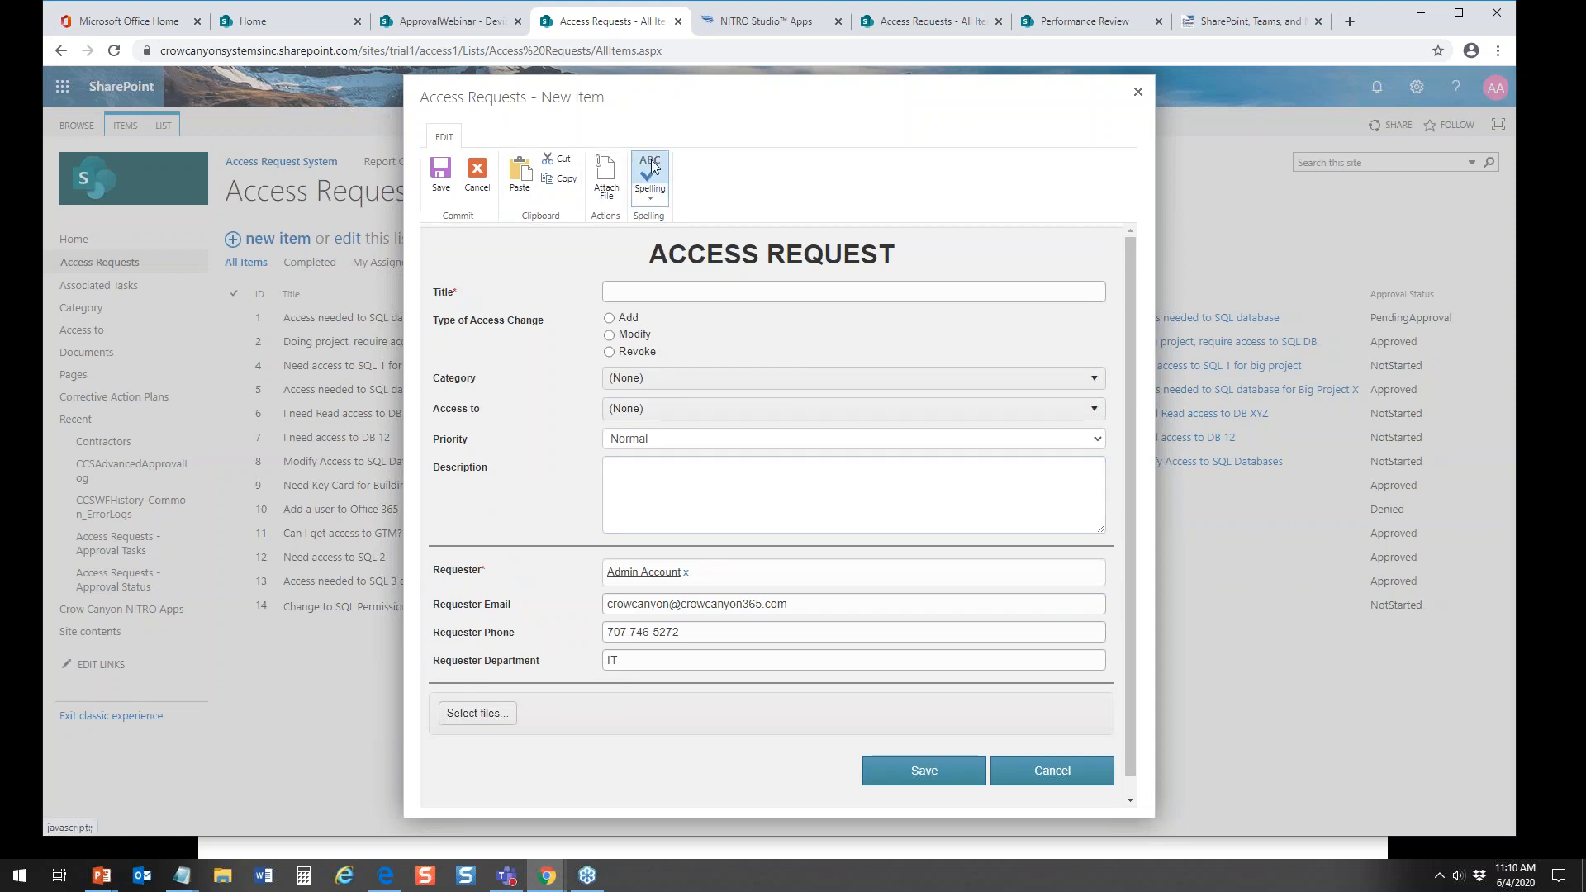
Step: Open the NITRO Forms designer from NITRO Studio for the Access Requests list
{"action": "left_click", "coordinate": [767, 25]}
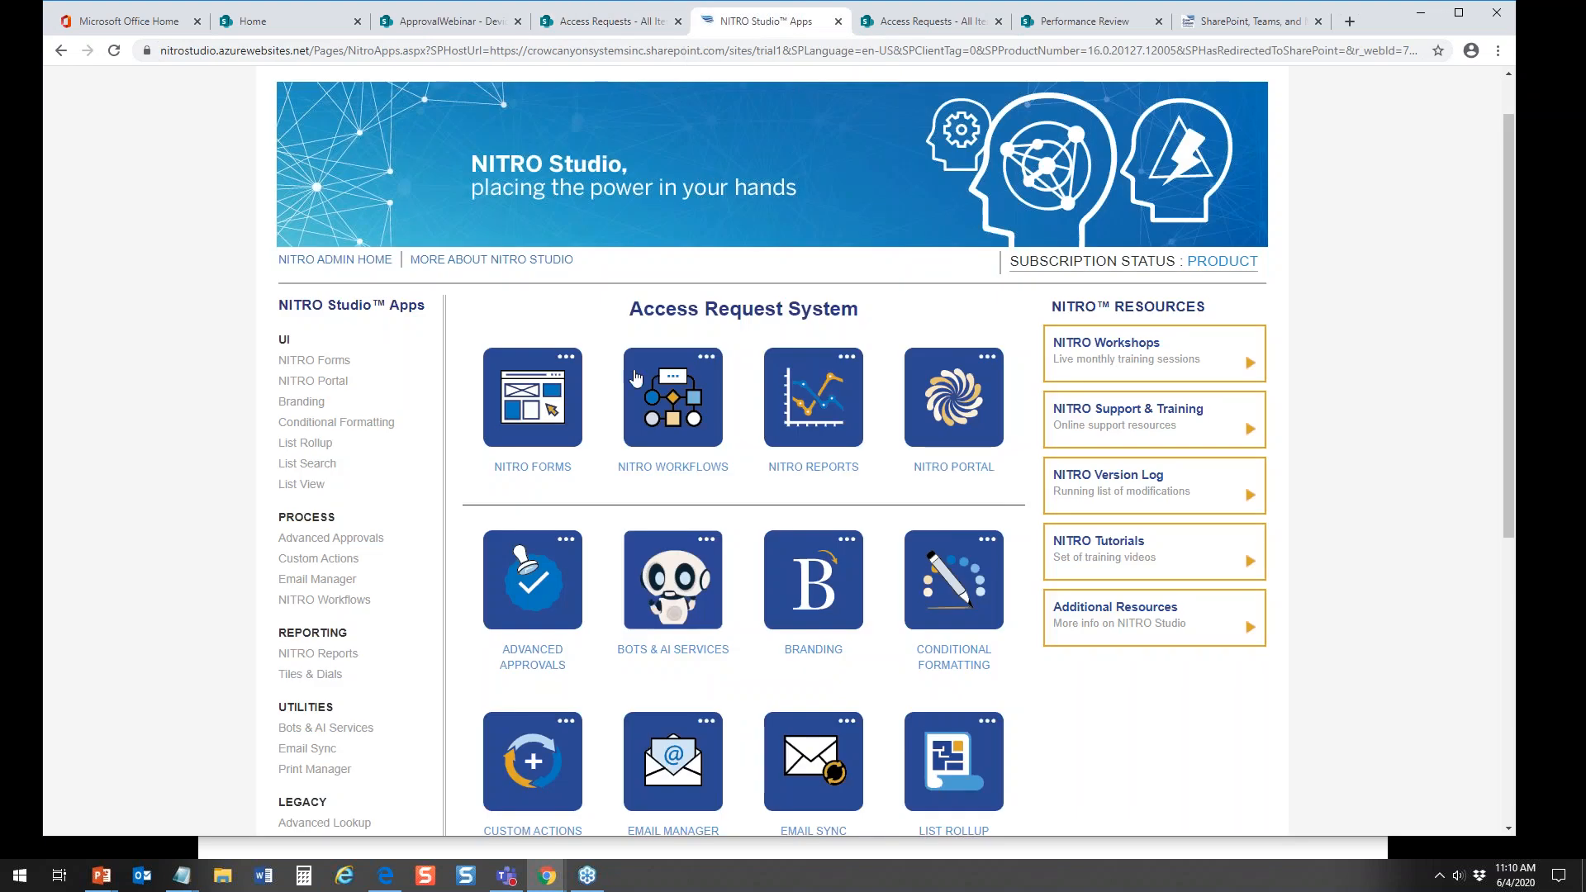
{"action": "left_click", "coordinate": [541, 469]}
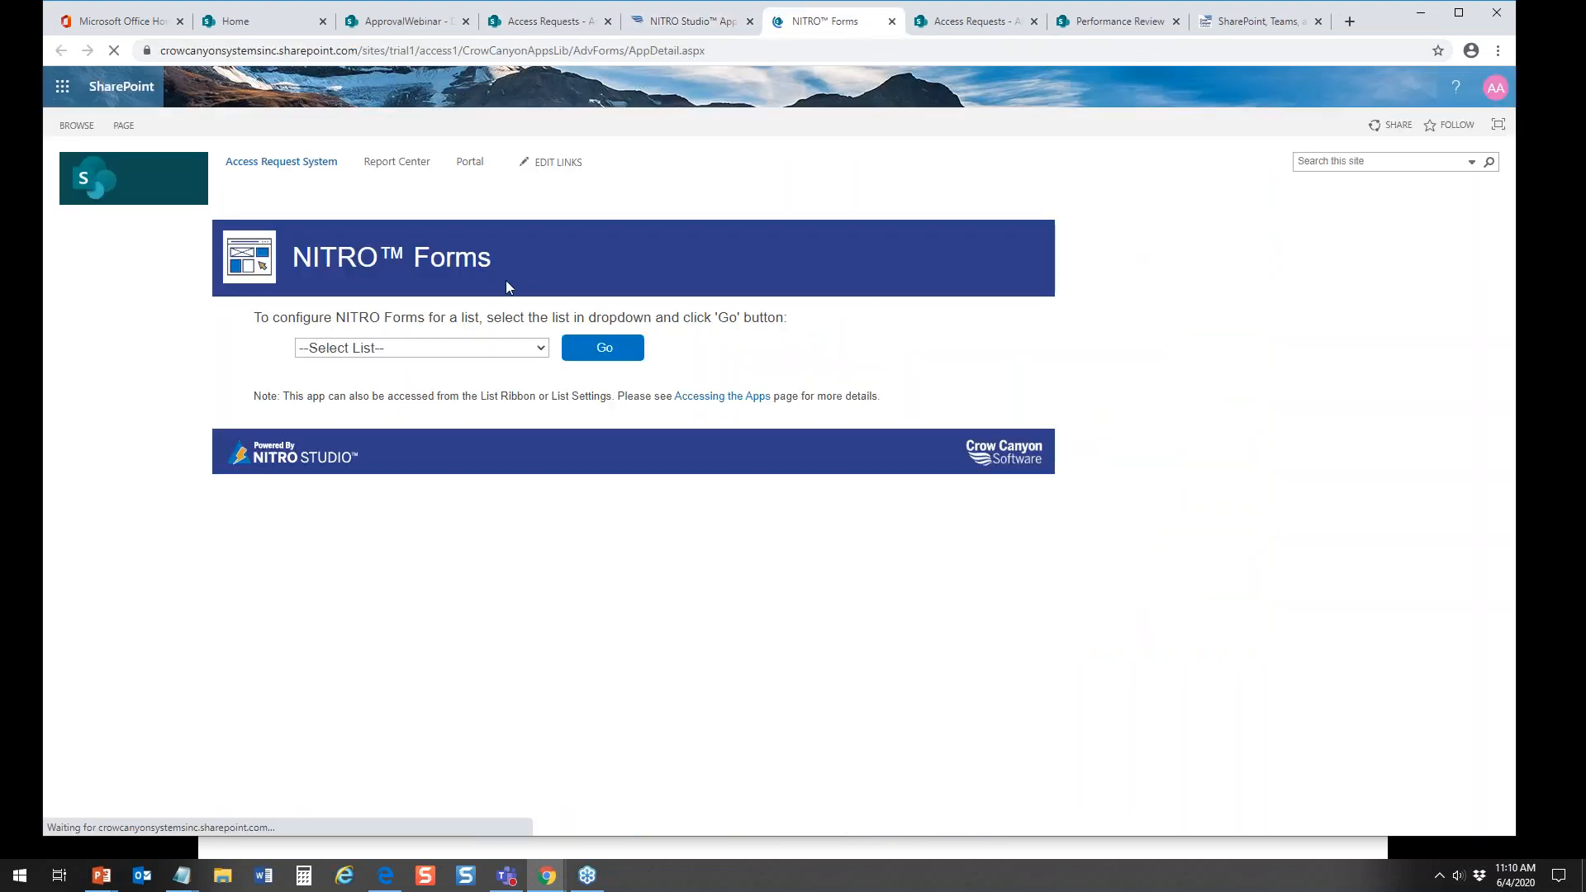
{"action": "left_click", "coordinate": [418, 340]}
{"action": "left_click", "coordinate": [392, 382]}
{"action": "left_click", "coordinate": [598, 355]}
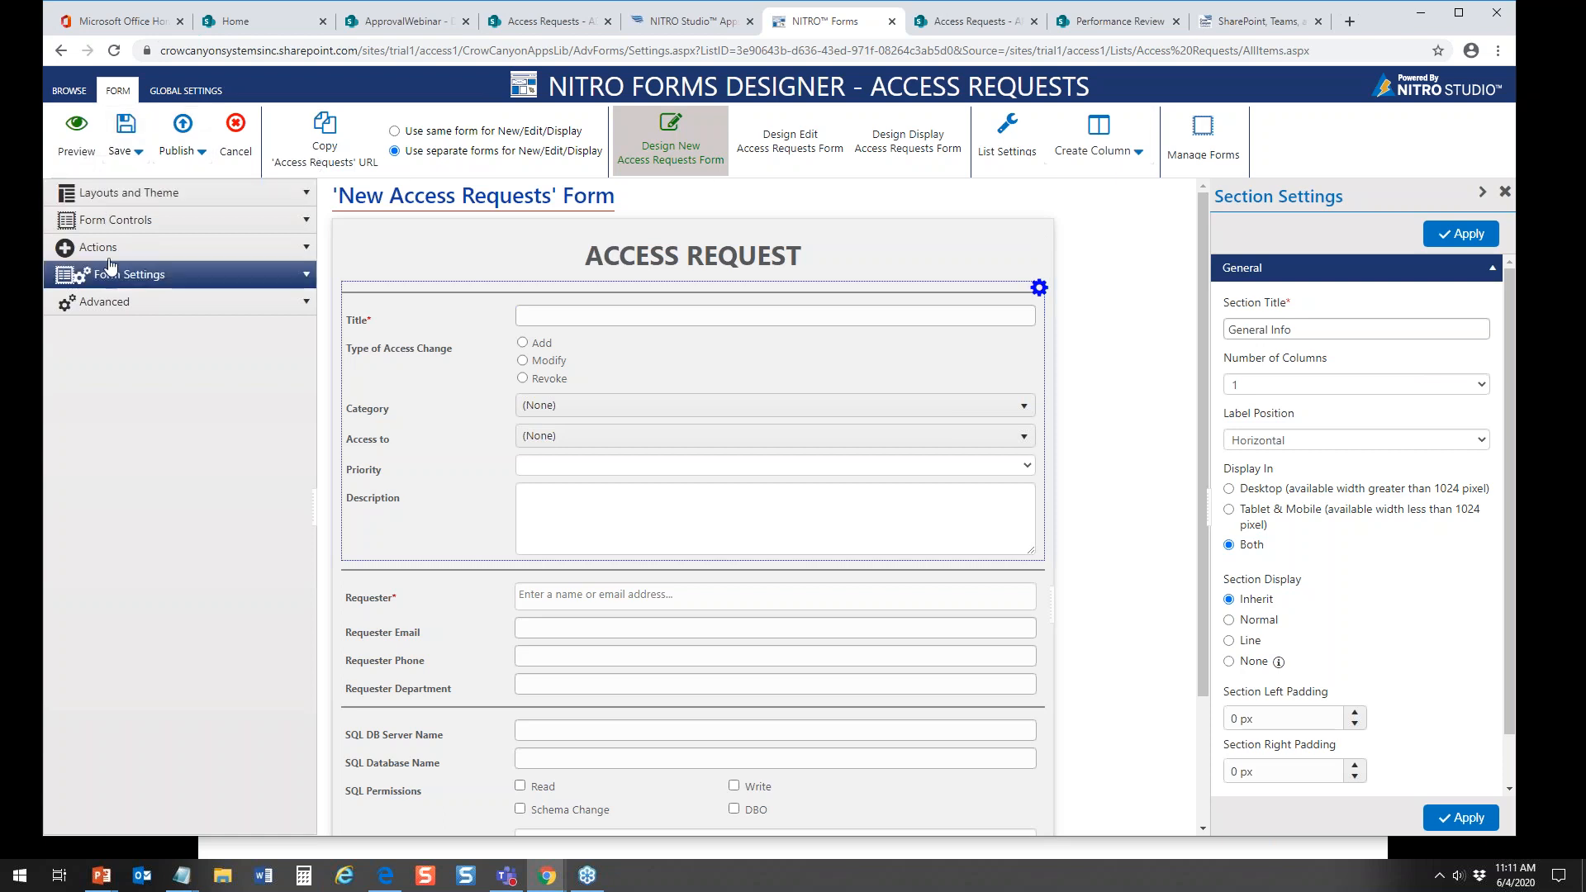
Step: Preview the new Access Requests form in the tablet and phone layouts, and close the preview
{"action": "left_click", "coordinate": [77, 136]}
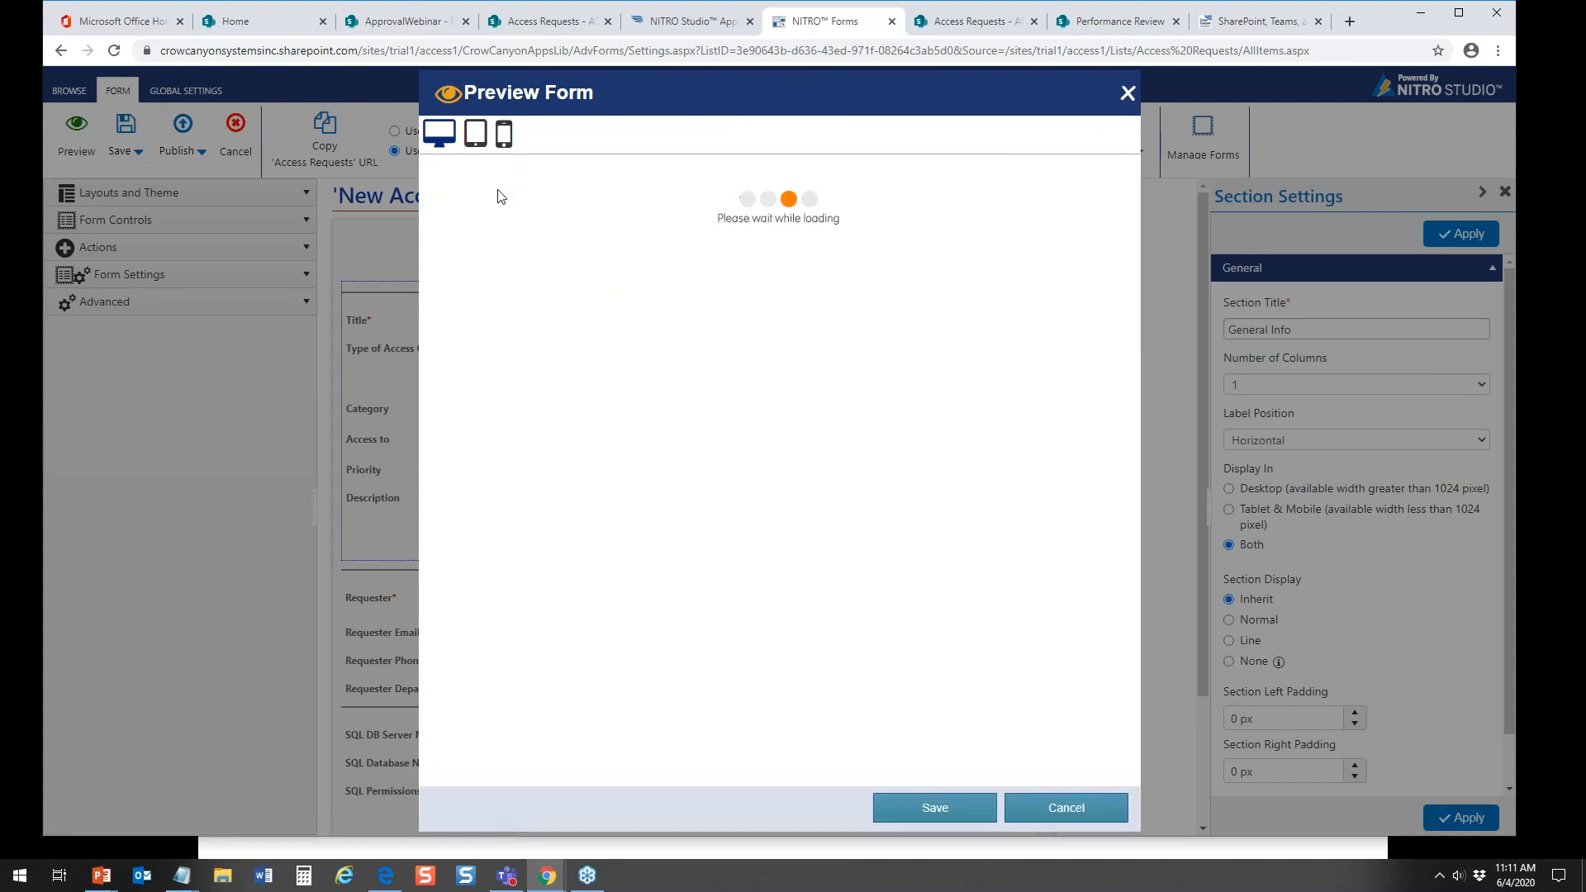
{"action": "left_click", "coordinate": [475, 134]}
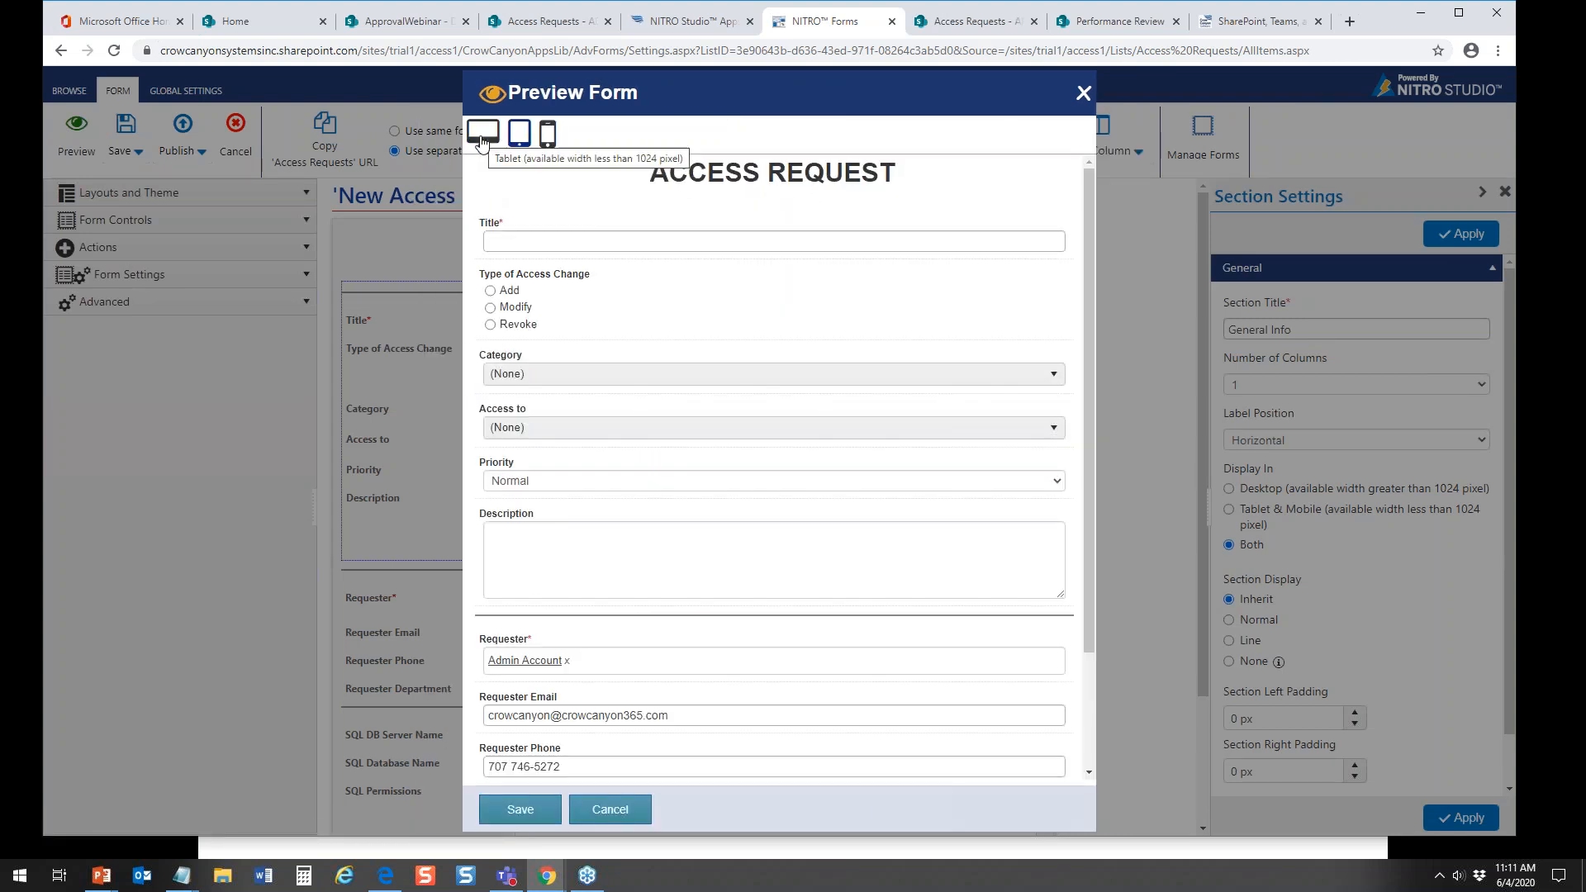
{"action": "left_click", "coordinate": [549, 136]}
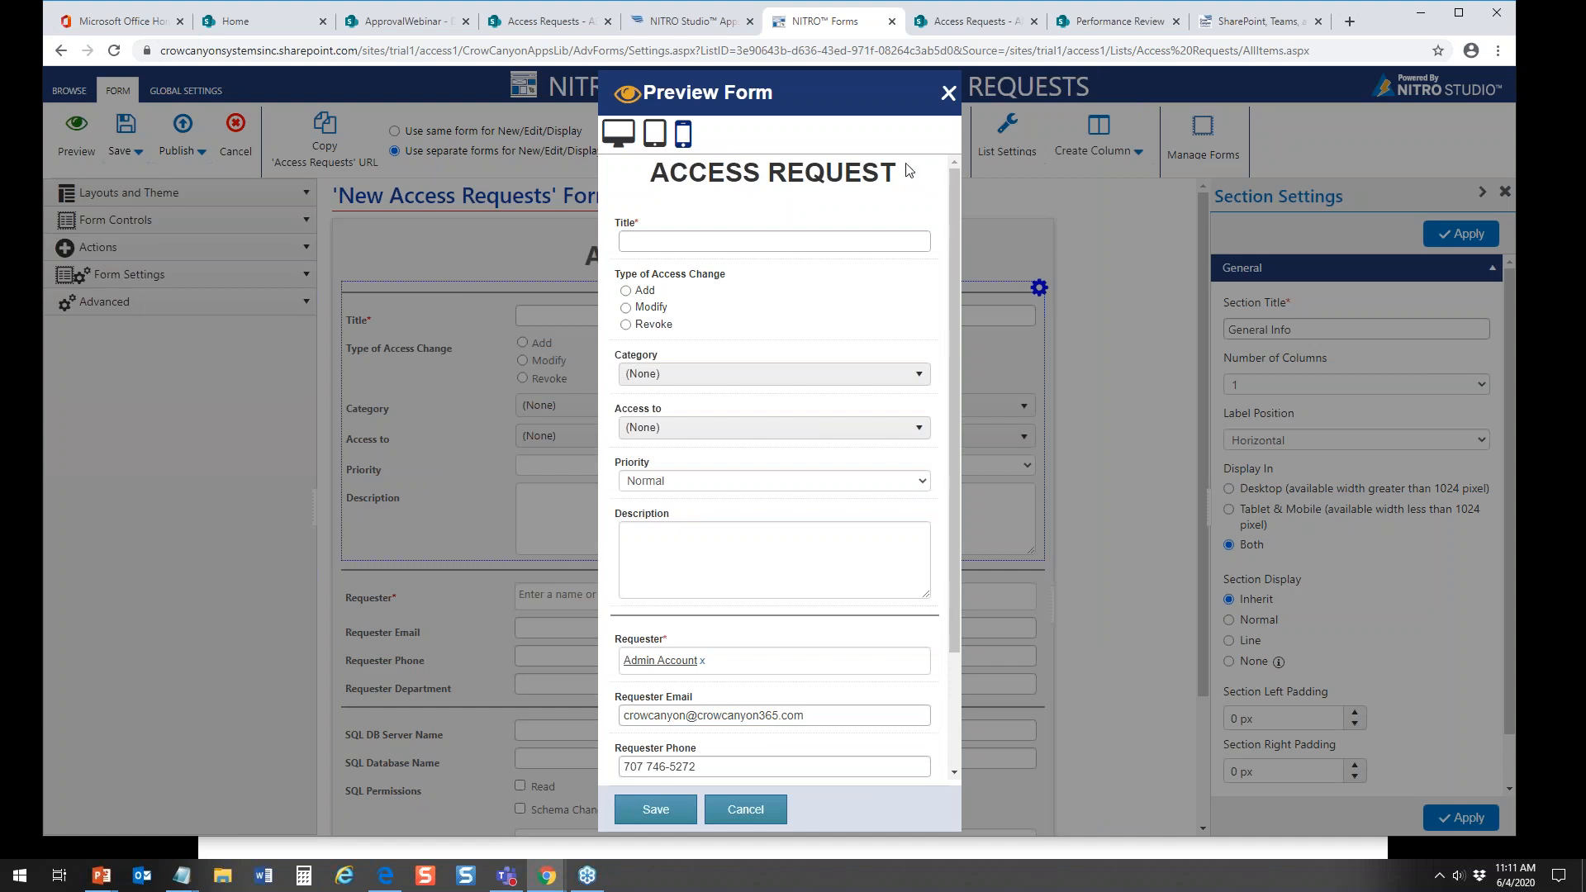
{"action": "left_click", "coordinate": [948, 93]}
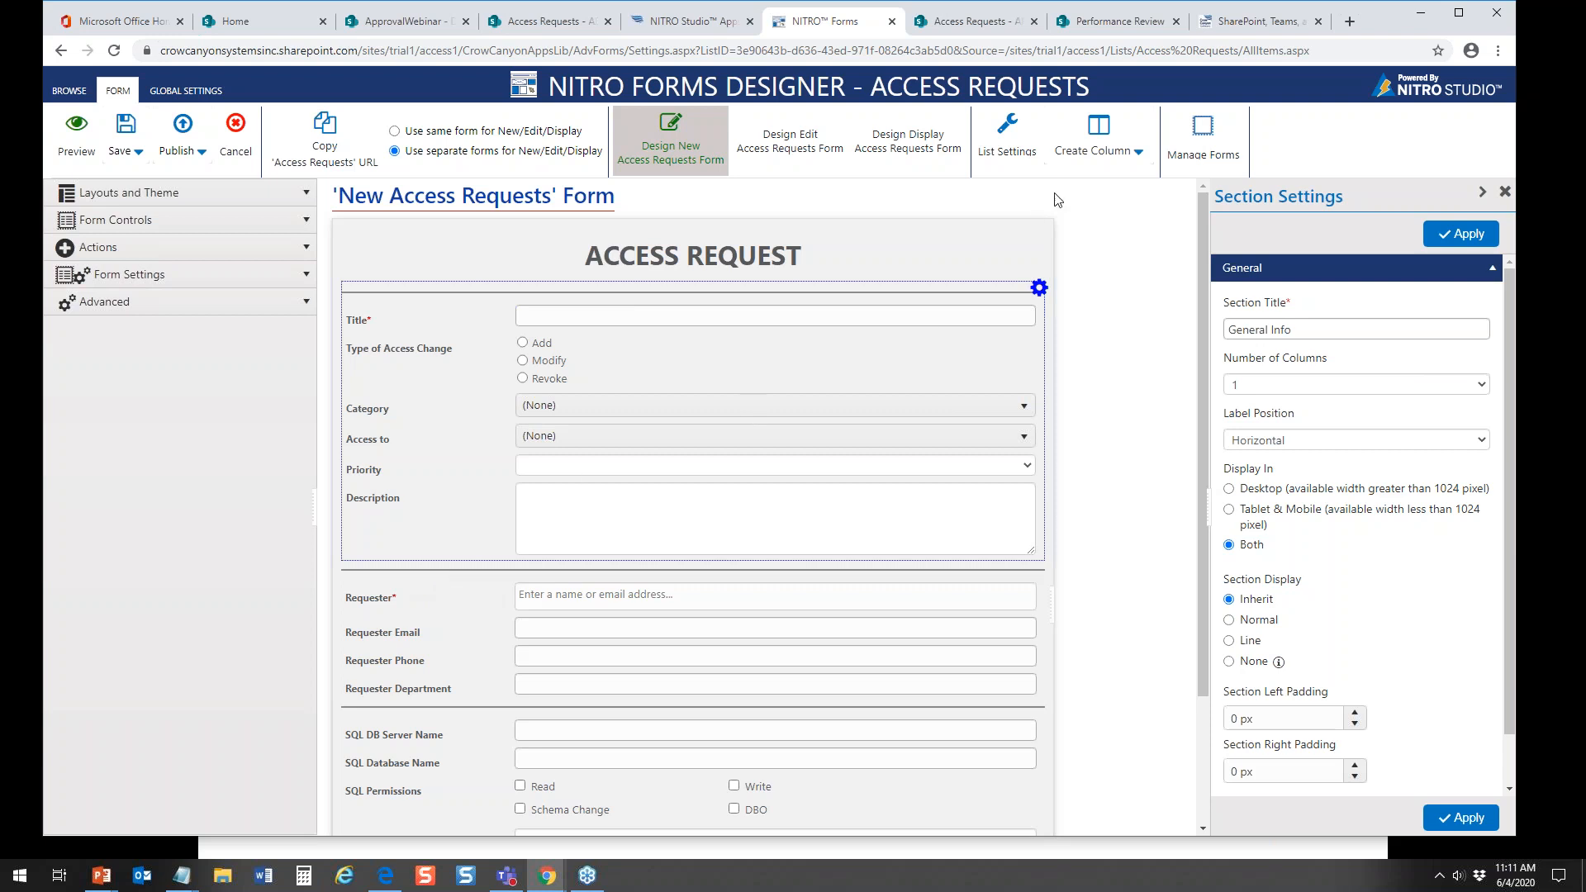
Step: Open the NITRO Forms Showcase page on the Crow Canyon site and view the enlarged W-4 form example
{"action": "left_click", "coordinate": [1231, 25]}
{"action": "mouse_move", "coordinate": [824, 124]}
{"action": "left_click", "coordinate": [864, 301]}
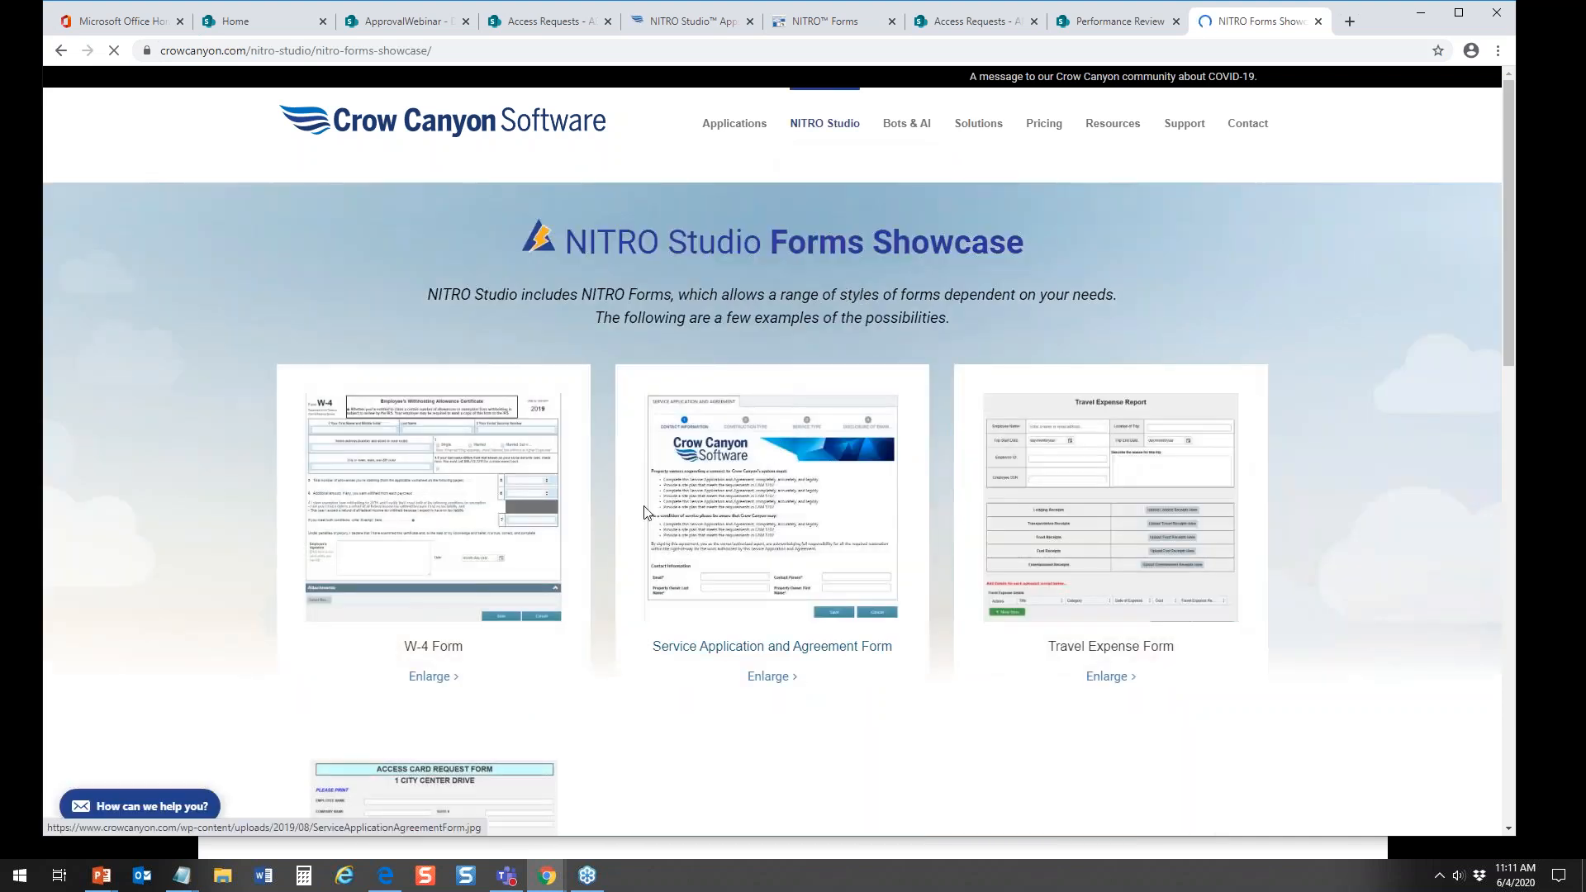
{"action": "left_click", "coordinate": [486, 521]}
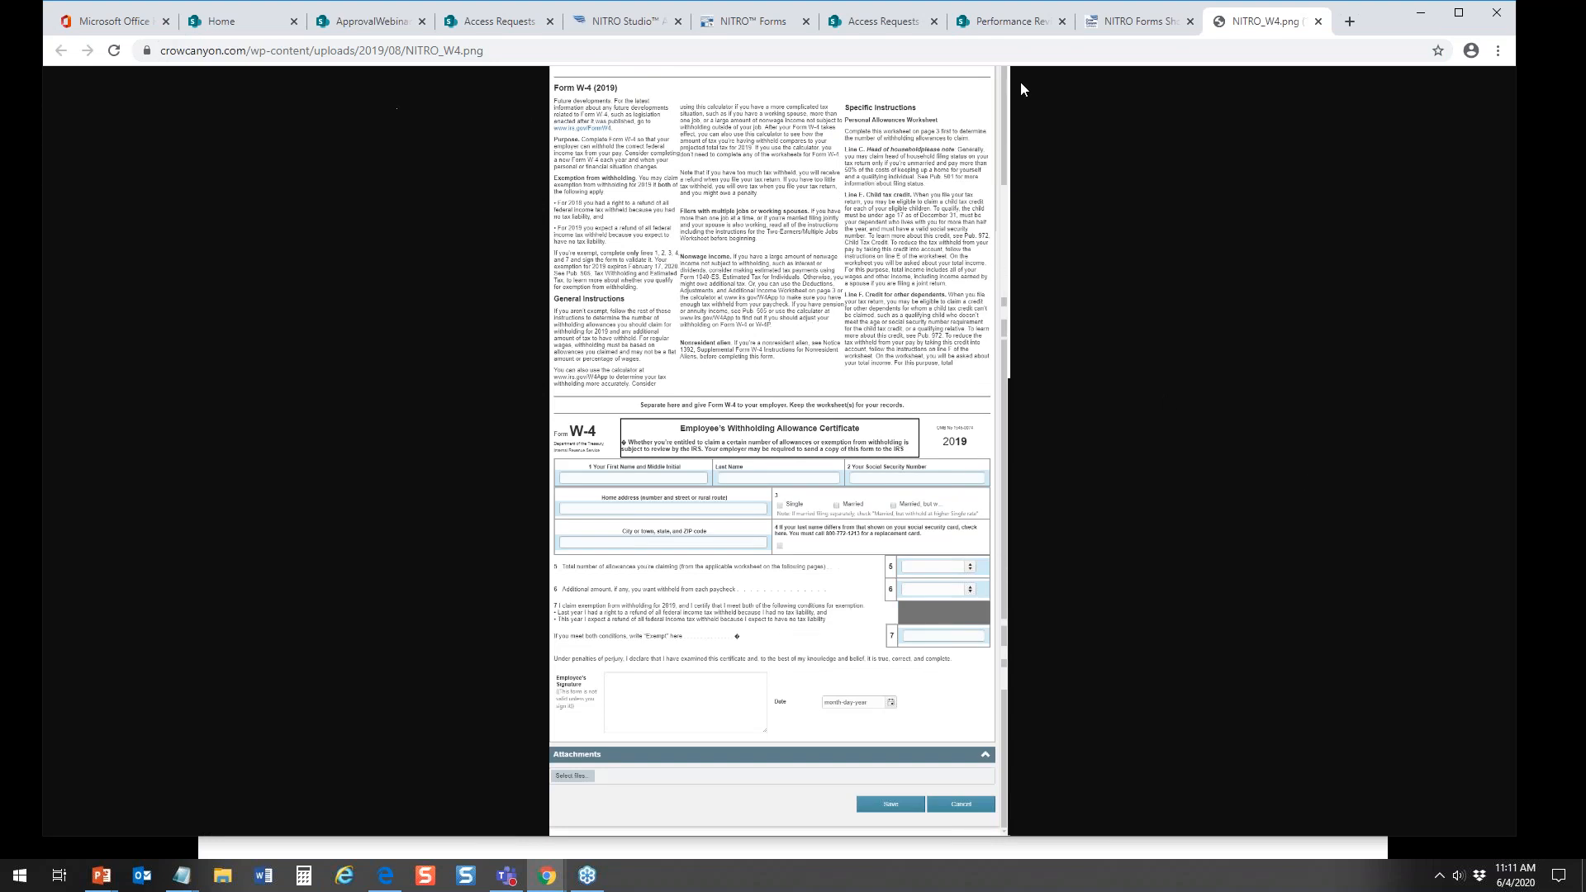
{"action": "left_click", "coordinate": [1152, 23]}
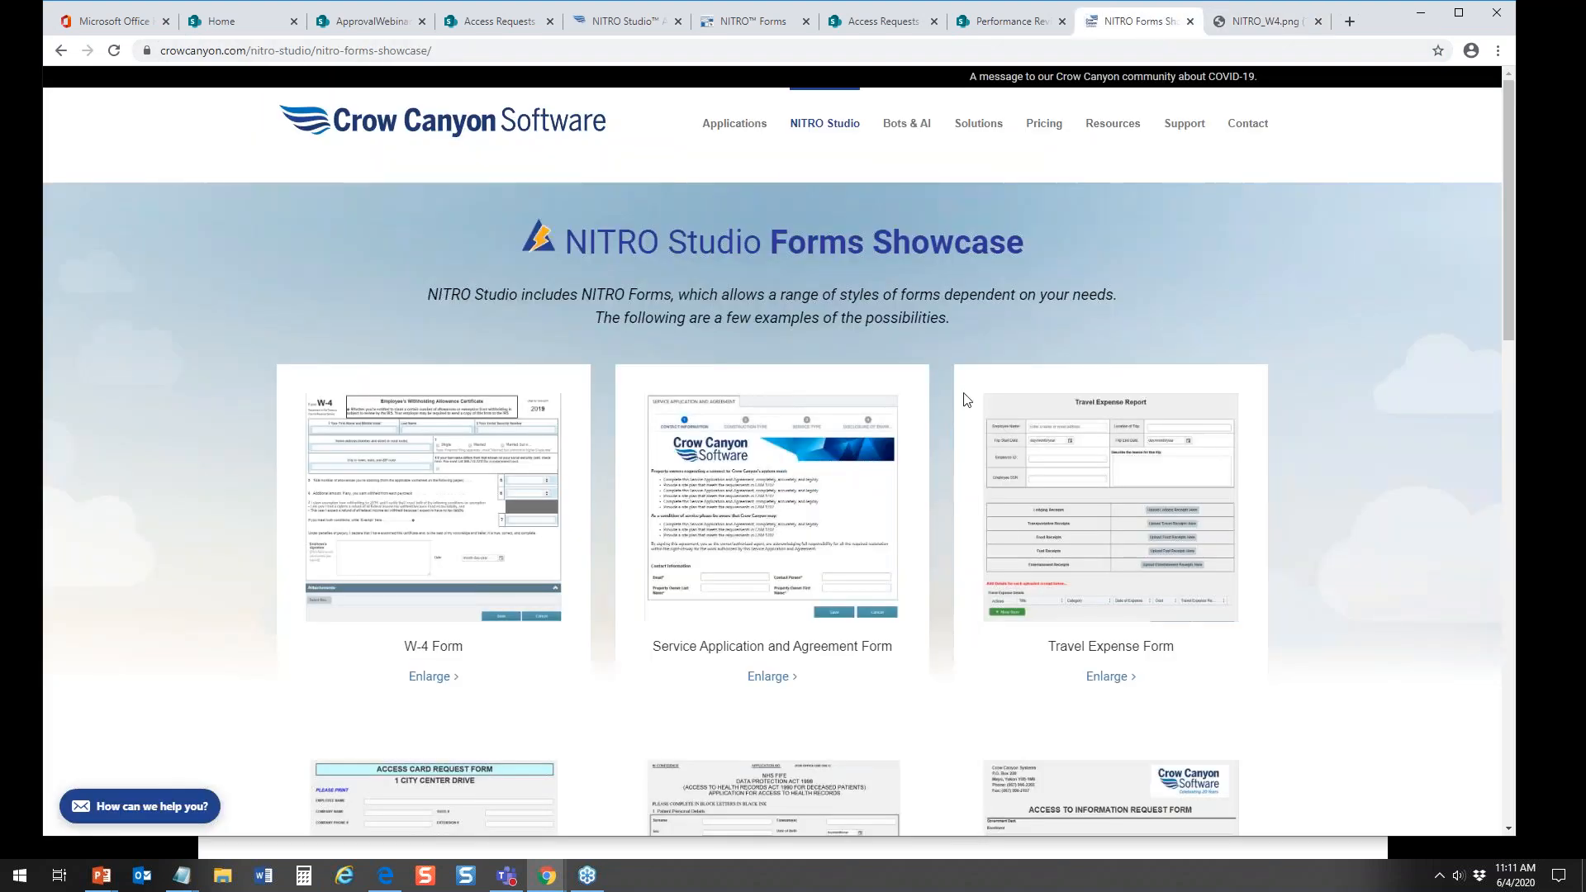
Step: View the enlarged Service Application and Agreement and Travel Expense form examples, closing each image after viewing
{"action": "left_click", "coordinate": [828, 464]}
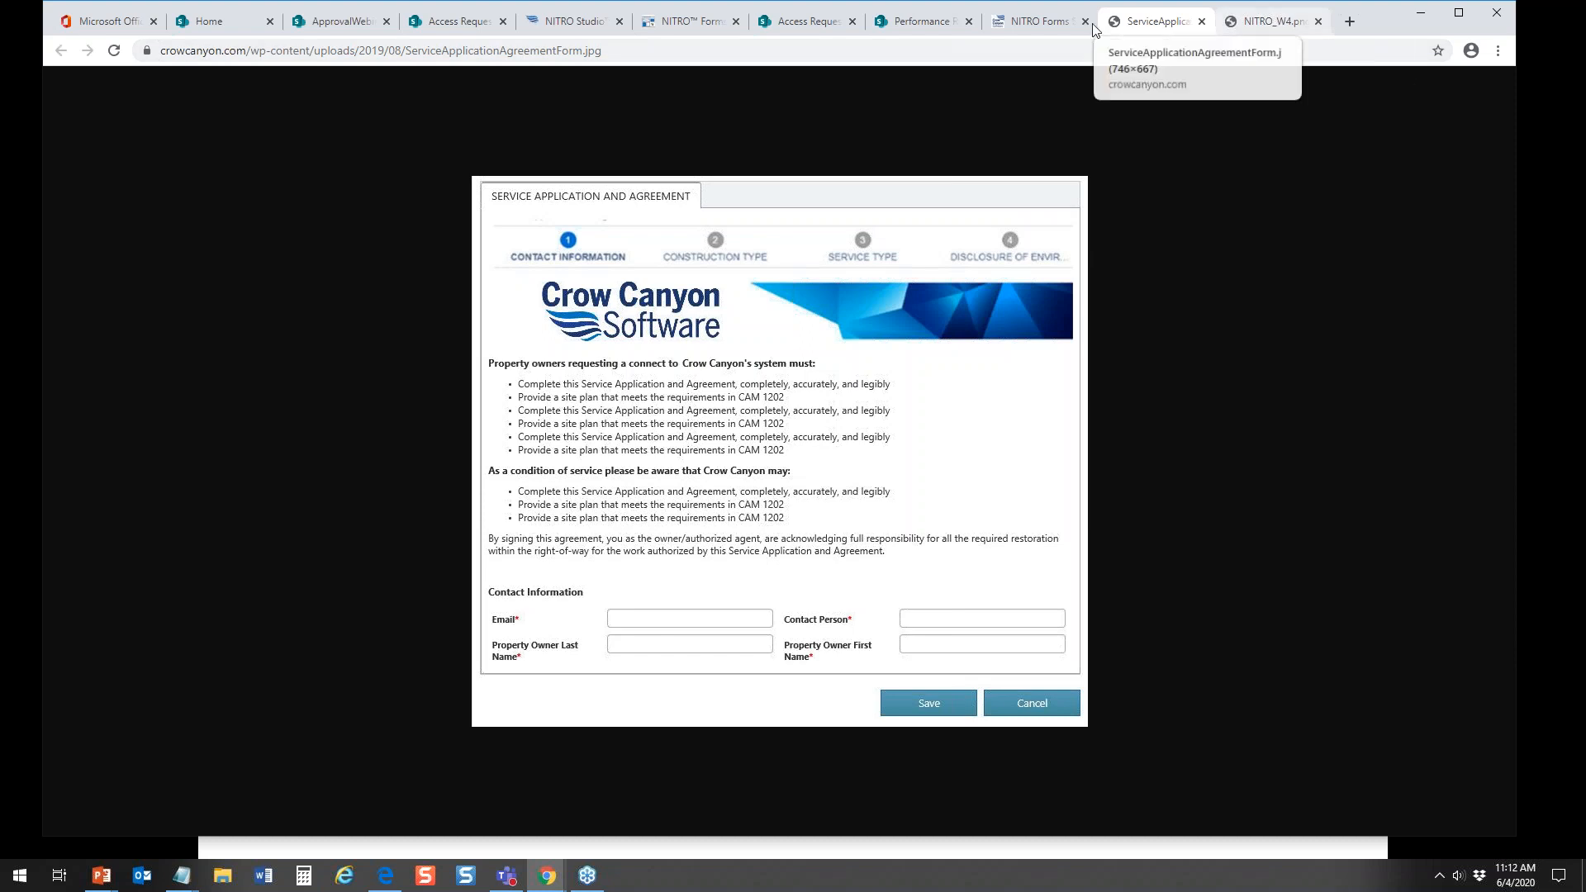
{"action": "left_click", "coordinate": [1201, 22]}
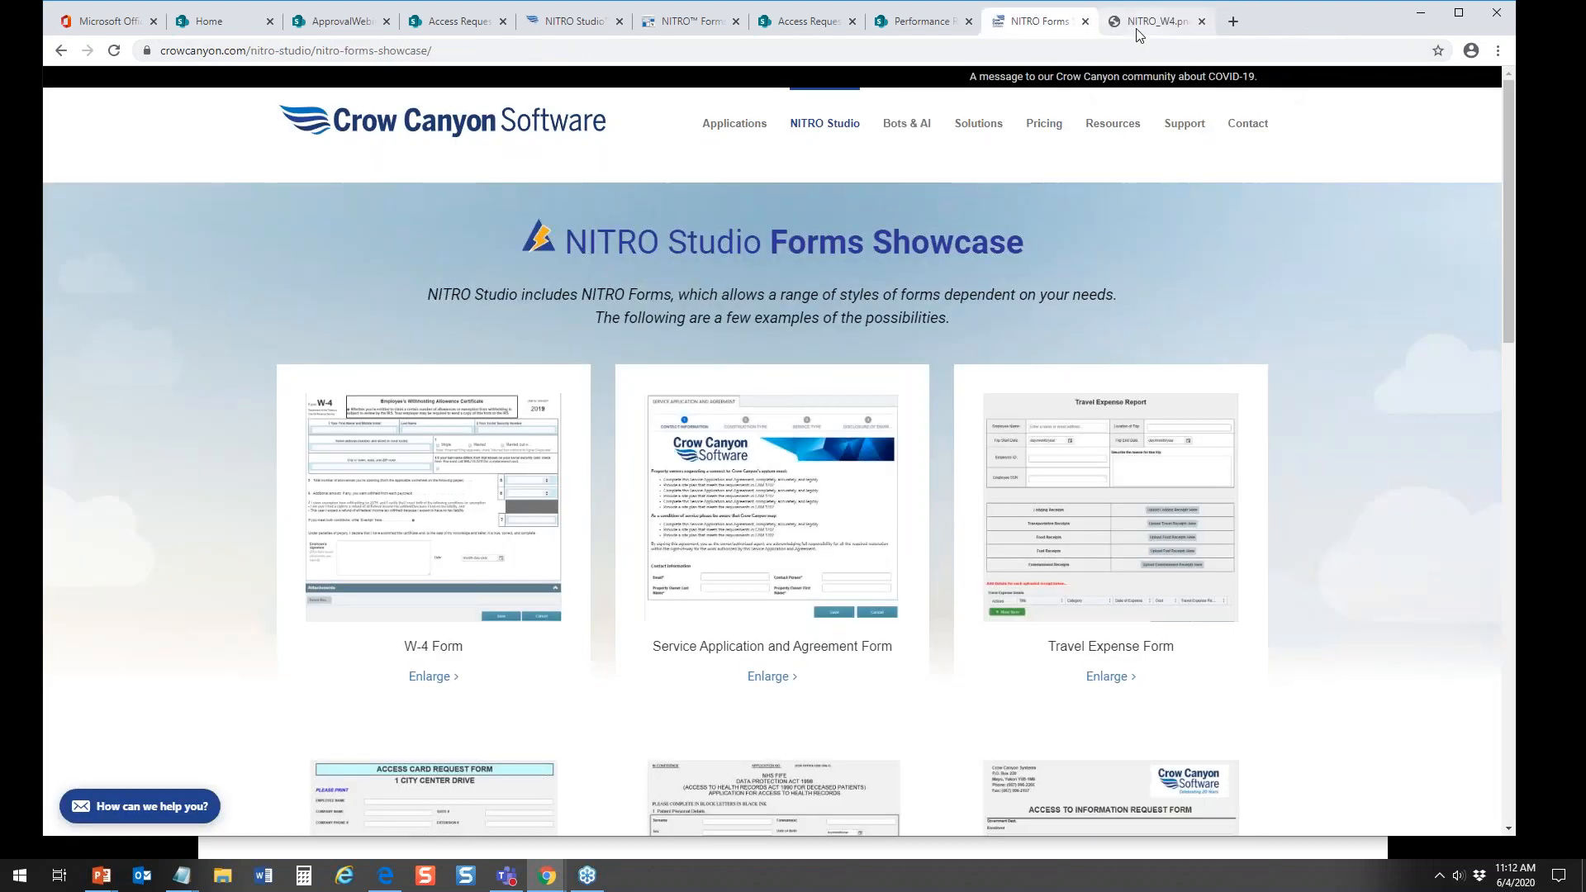
{"action": "left_click", "coordinate": [1117, 541]}
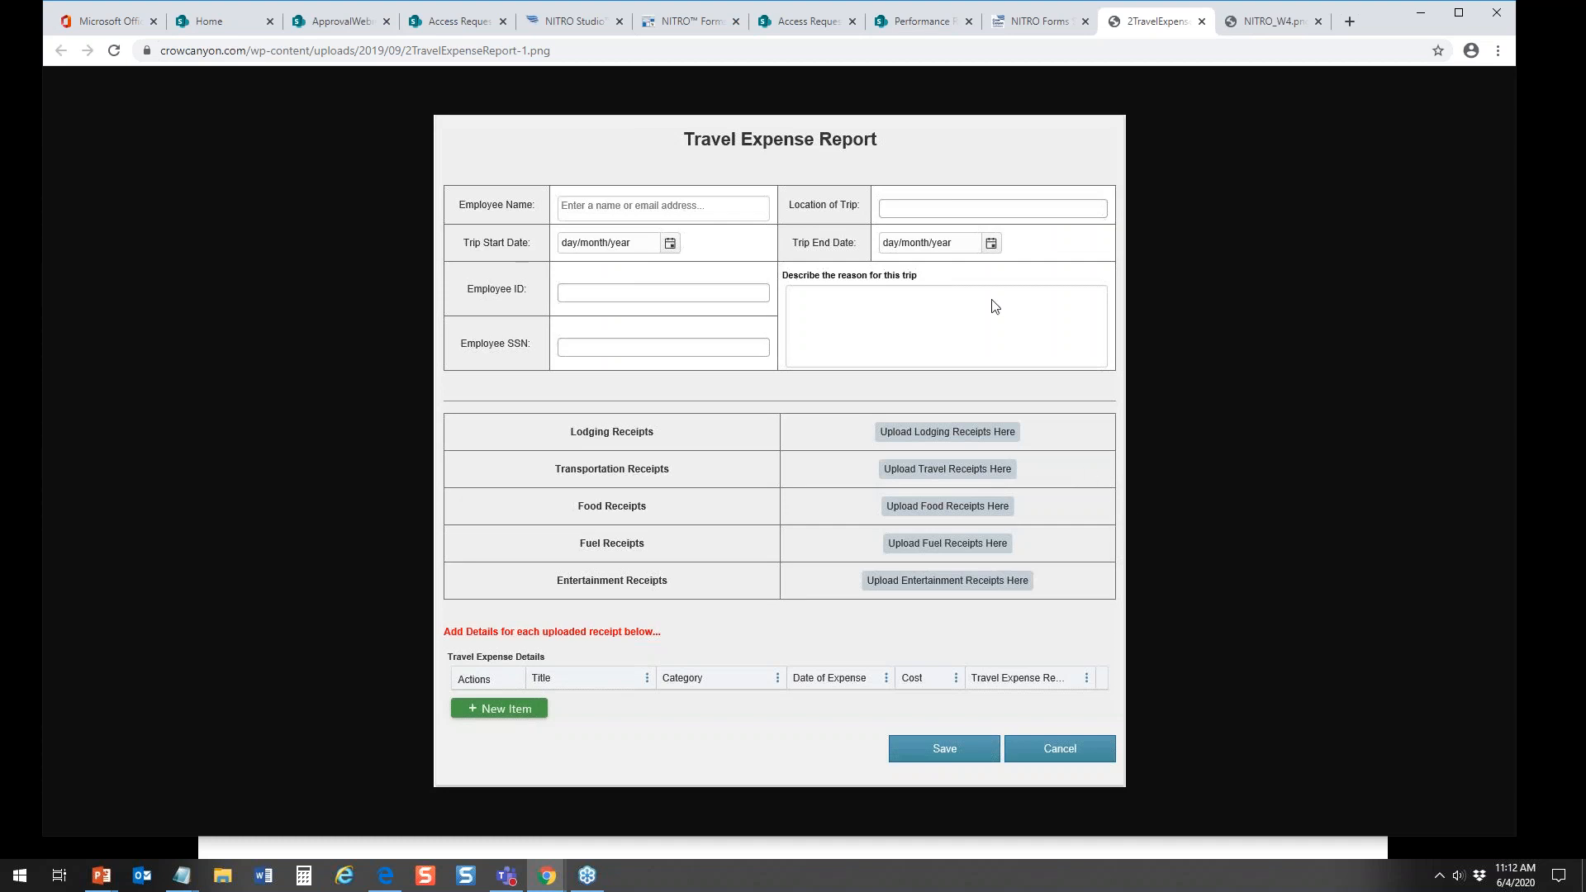
{"action": "left_click", "coordinate": [1201, 22]}
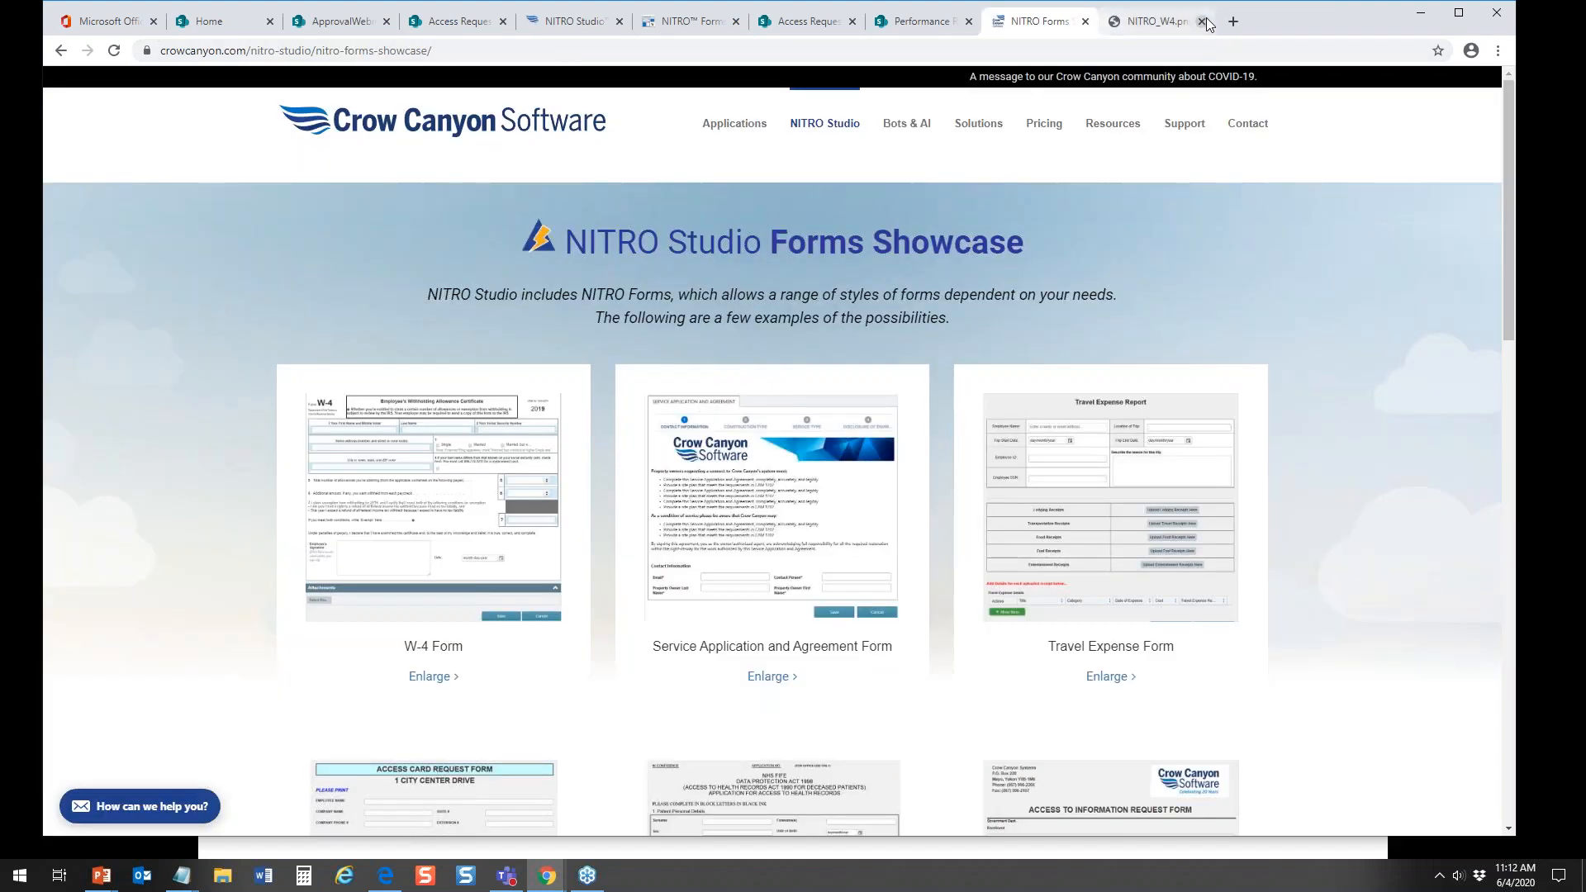
Step: Examine the Smart Objectives, Performance Factors, Strength and Areas of Development, and Performance Review Process pages of the performance review form, and close it without saving
{"action": "left_click", "coordinate": [927, 24]}
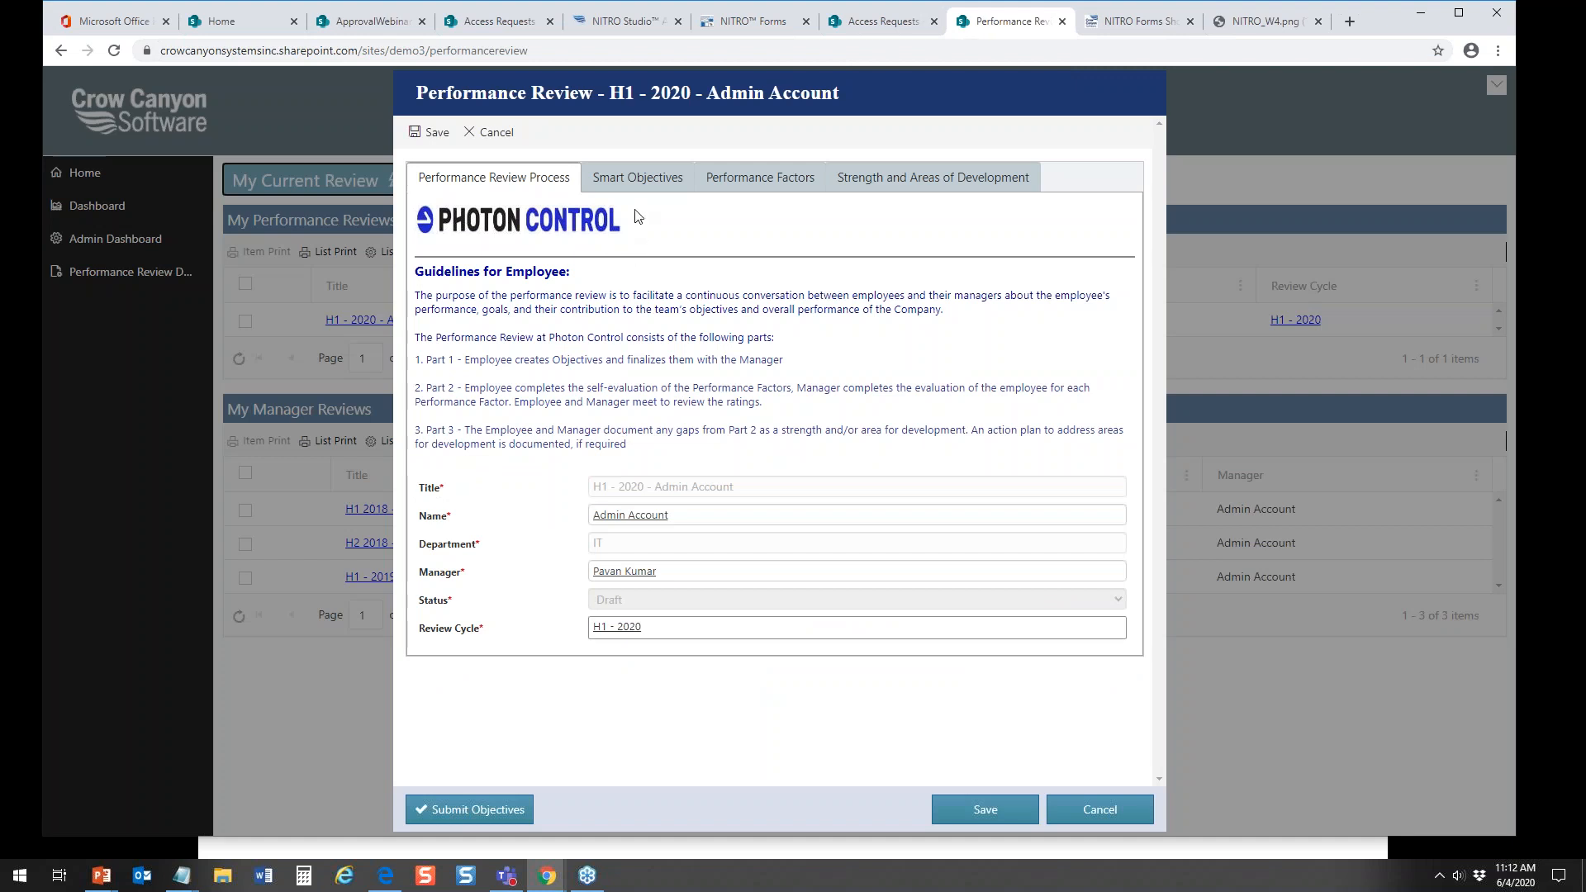
{"action": "left_click", "coordinate": [640, 178]}
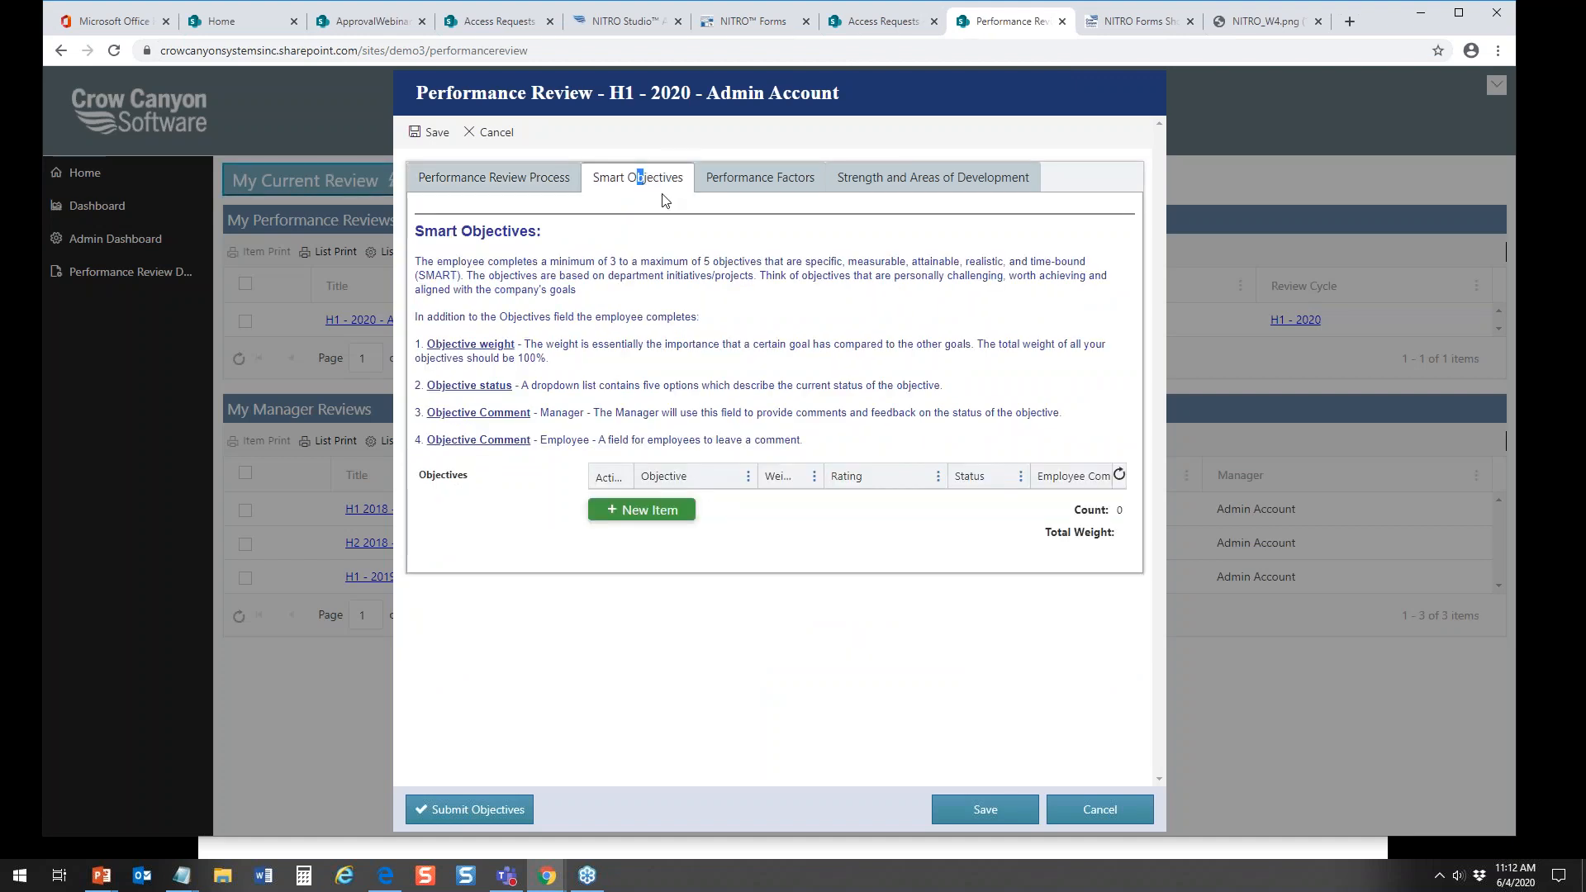
{"action": "left_click", "coordinate": [751, 183]}
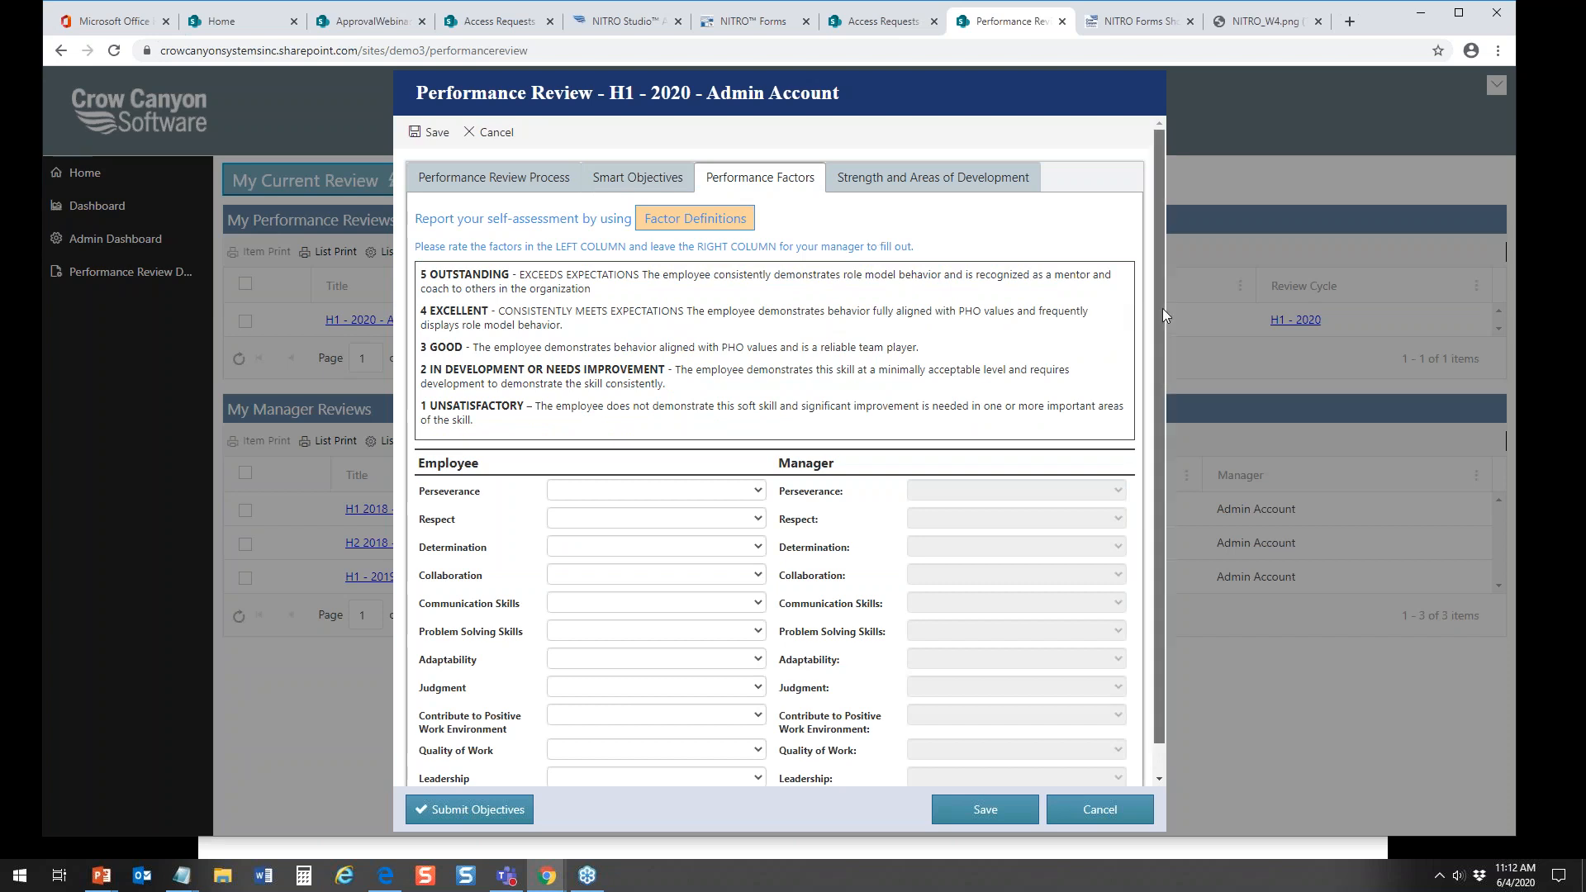
{"action": "left_click_drag", "start_coordinate": [1162, 309], "coordinate": [1173, 461]}
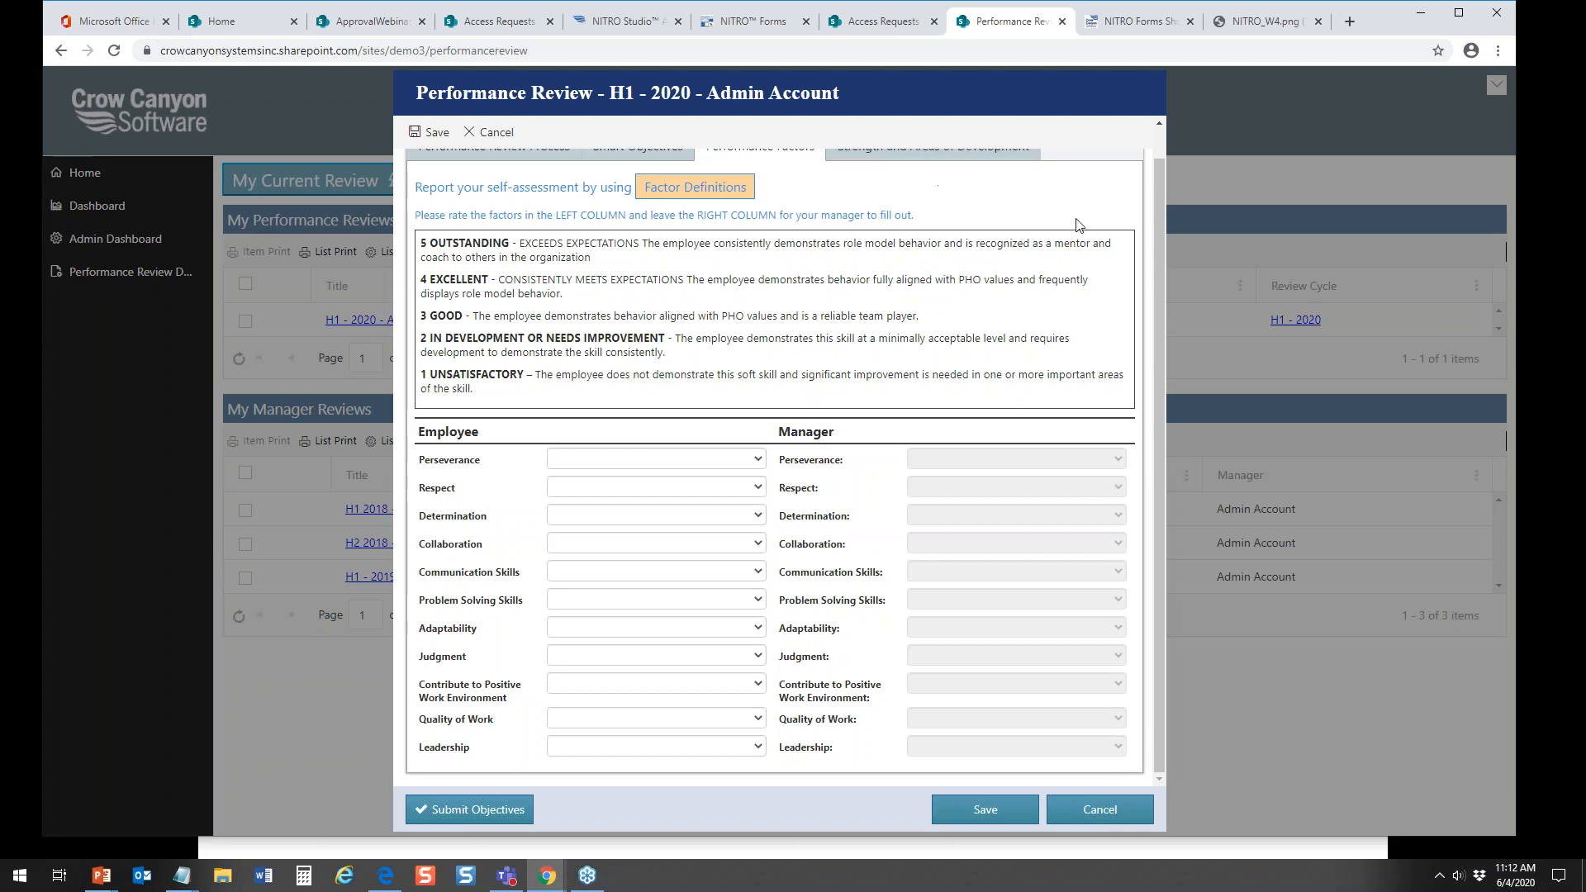
{"action": "left_click_drag", "start_coordinate": [1155, 173], "coordinate": [1162, 146]}
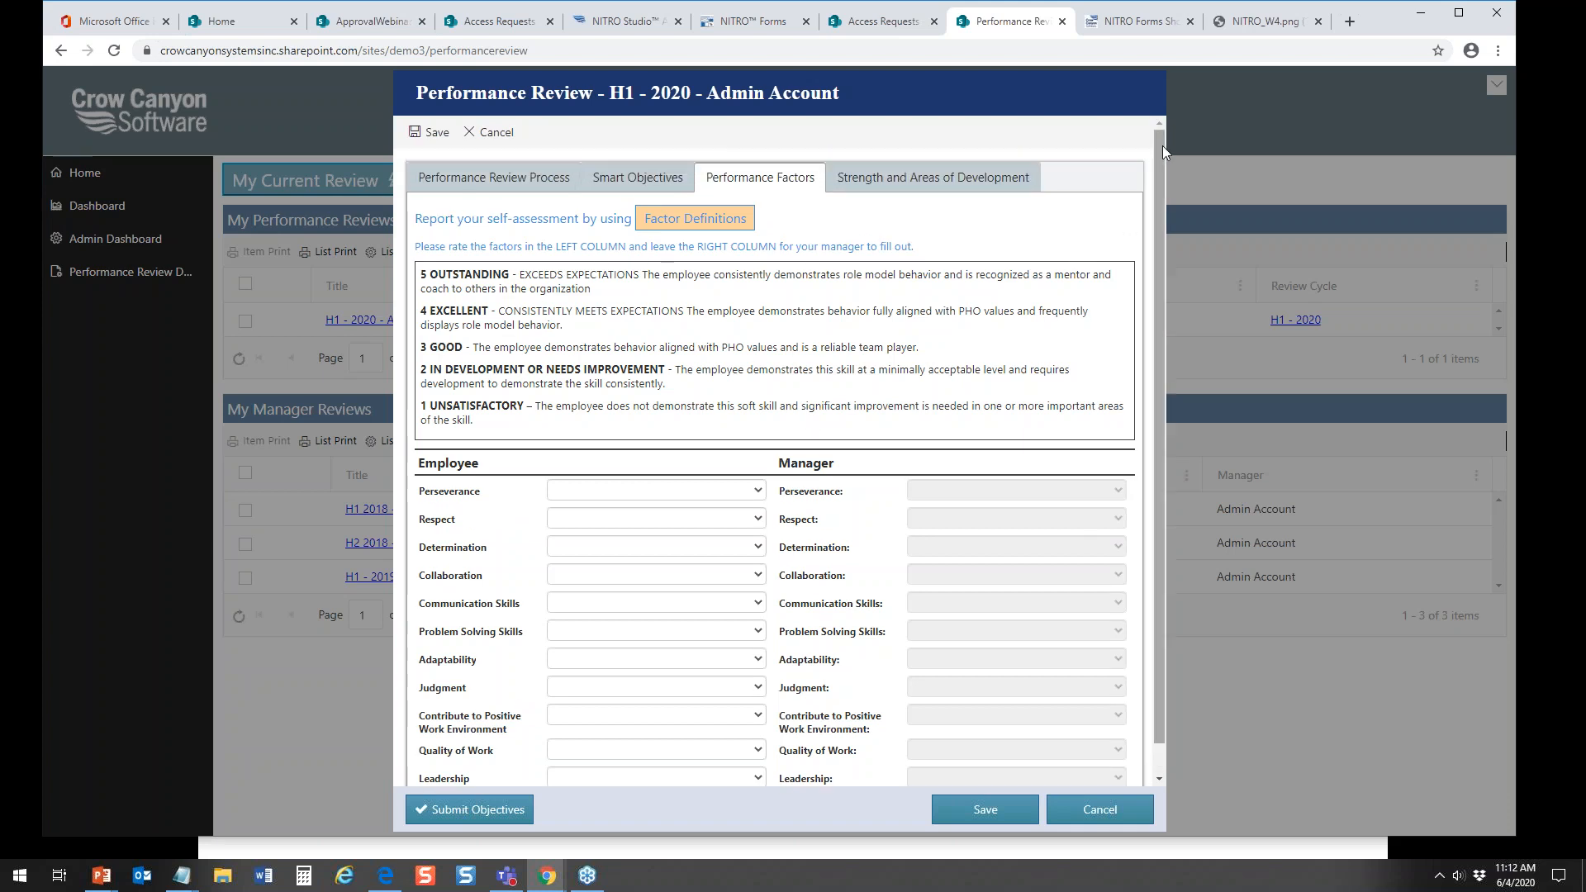
{"action": "left_click", "coordinate": [991, 177]}
{"action": "left_click", "coordinate": [517, 178]}
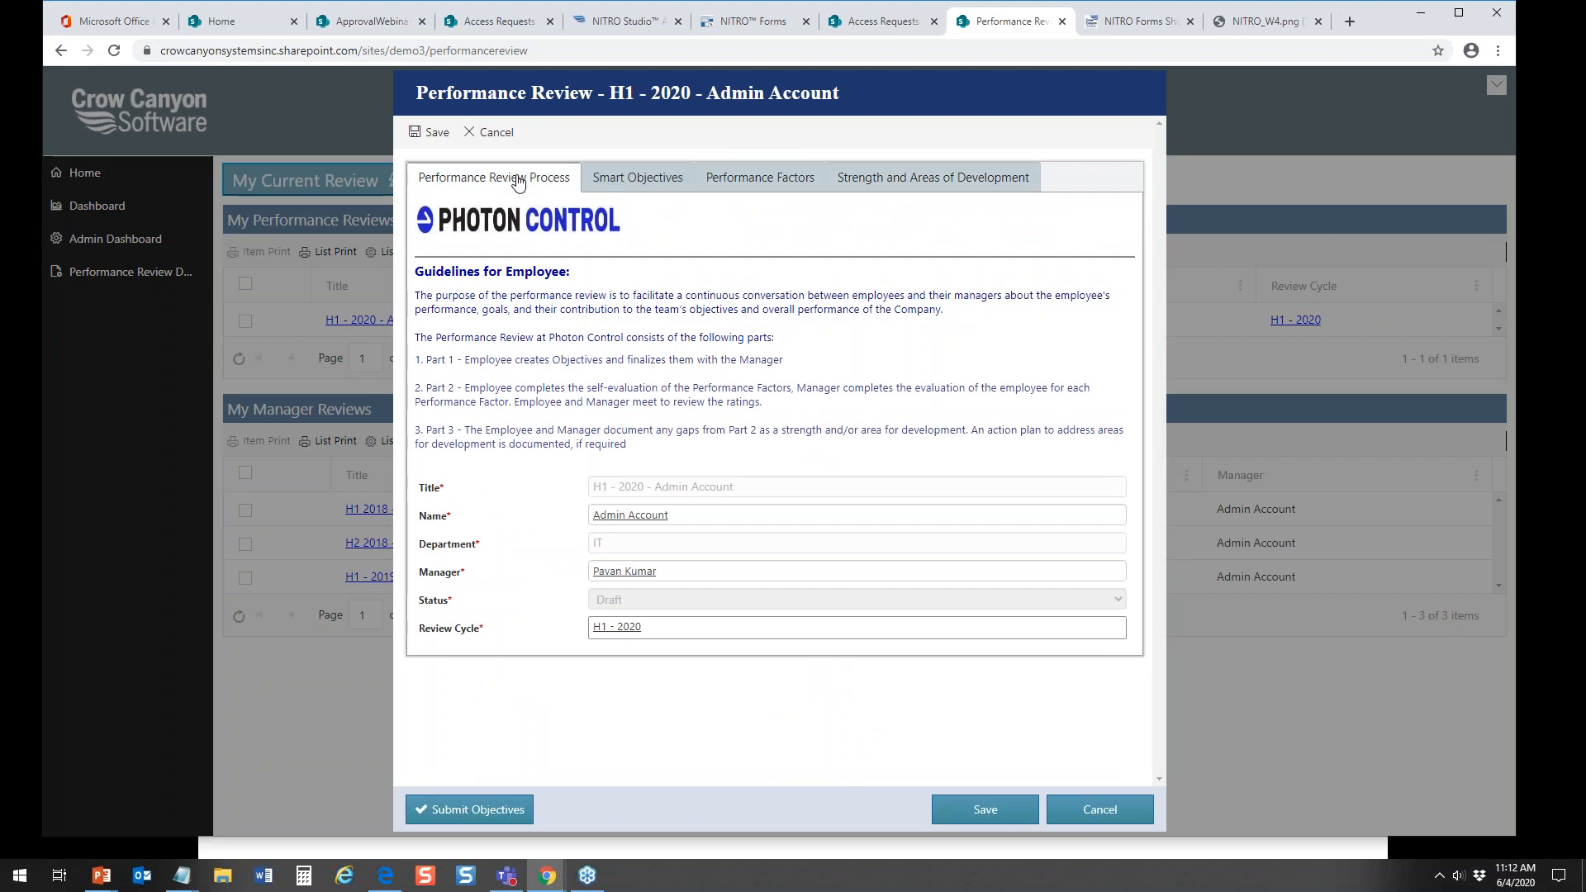
{"action": "left_click", "coordinate": [1101, 811]}
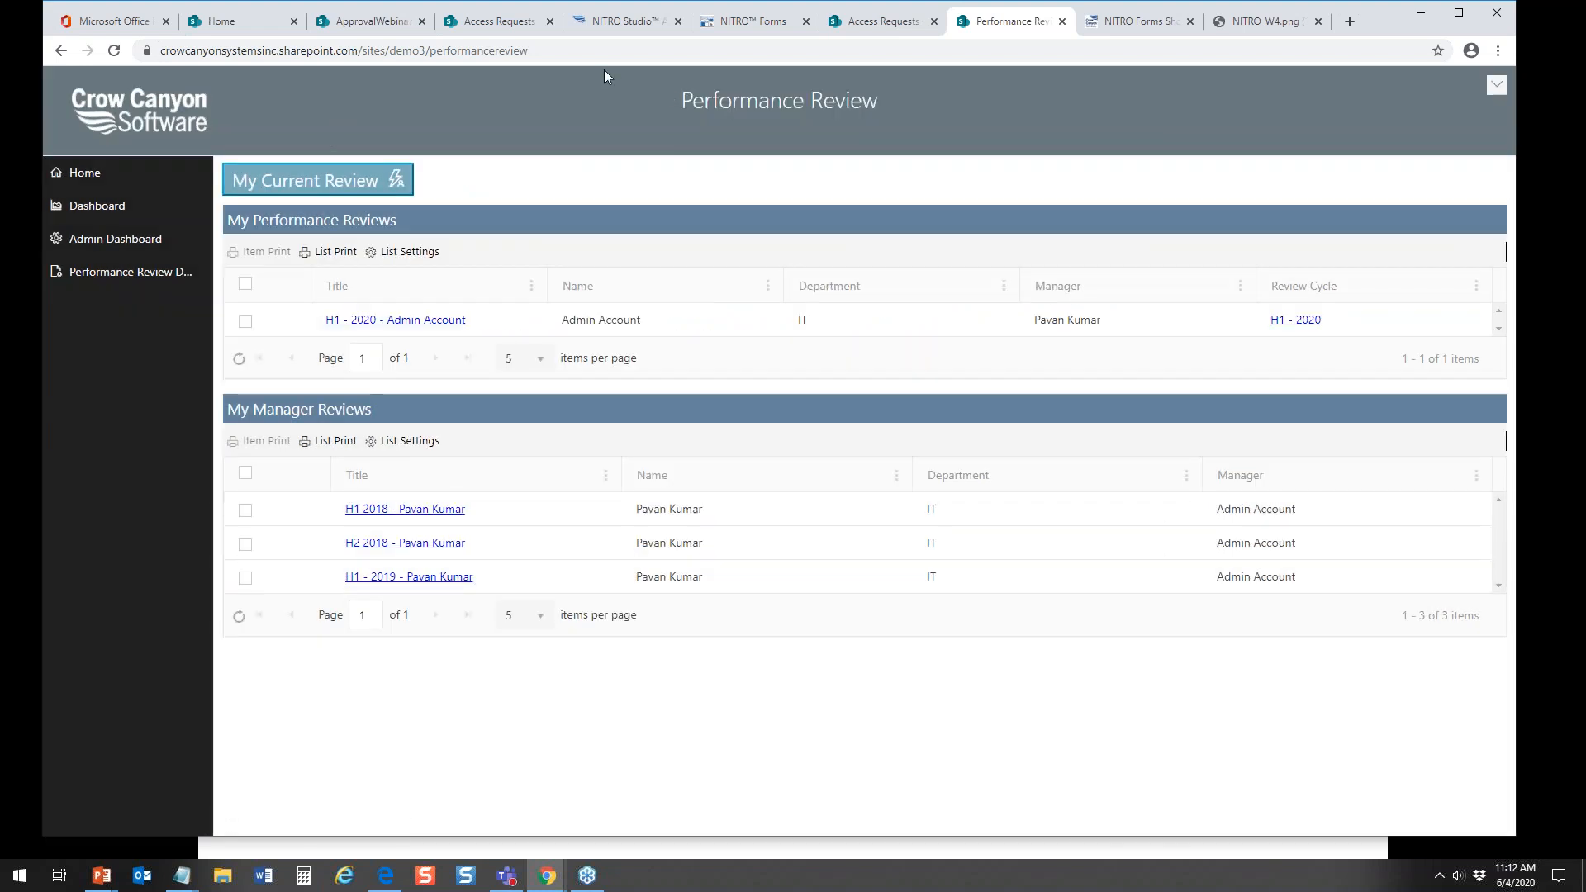
Step: Return to the Access Requests form designer, try grouping the form's columns as tabs, and restore the Sections grouping
{"action": "left_click", "coordinate": [753, 23]}
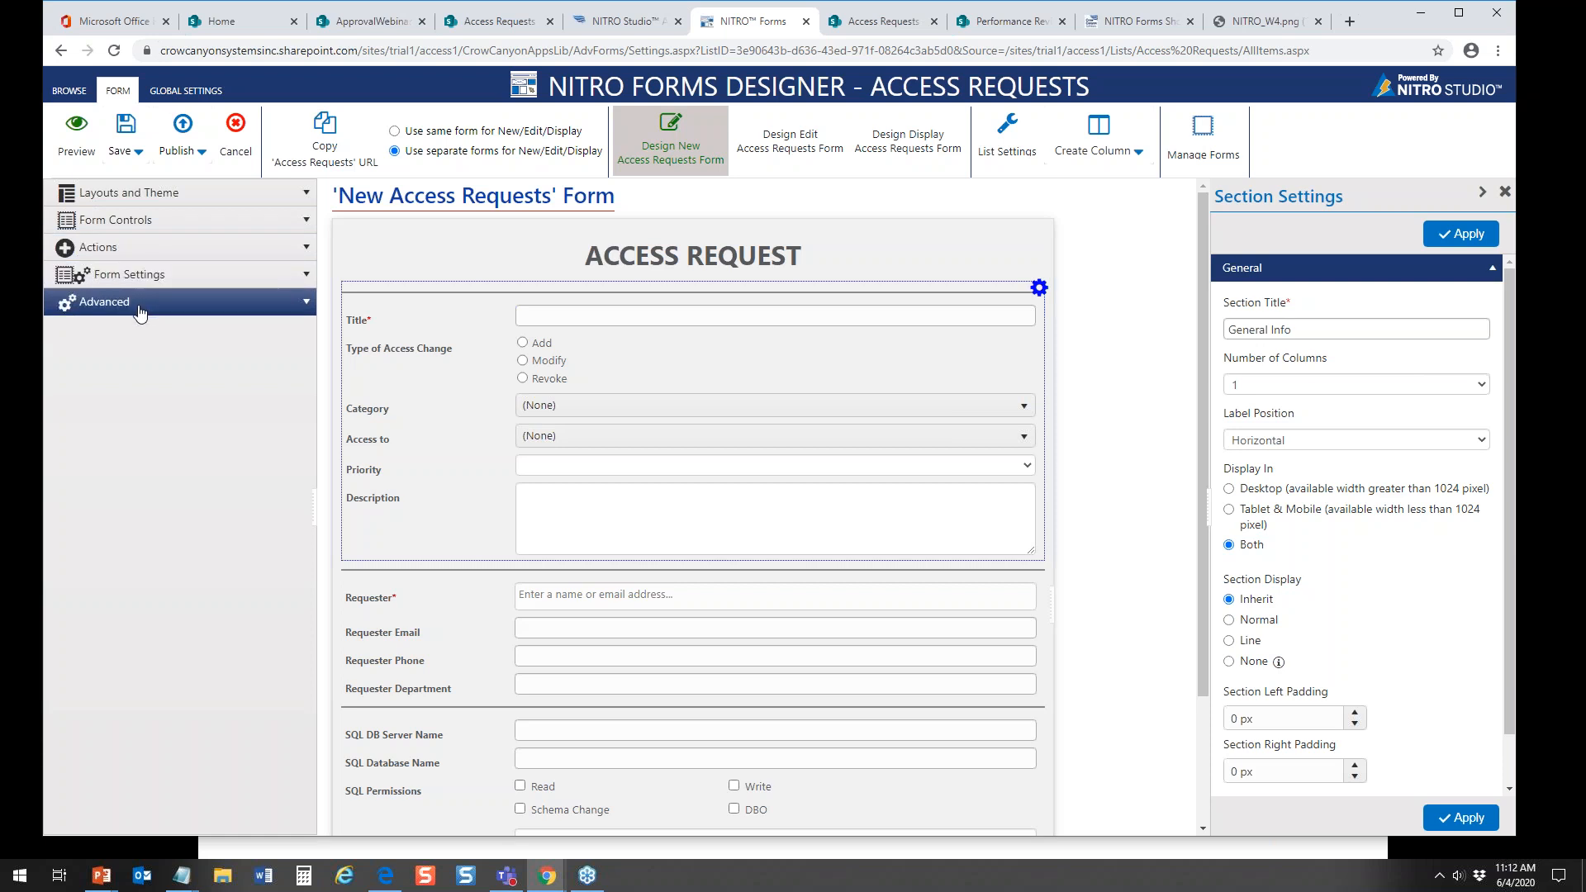
{"action": "left_click", "coordinate": [304, 195]}
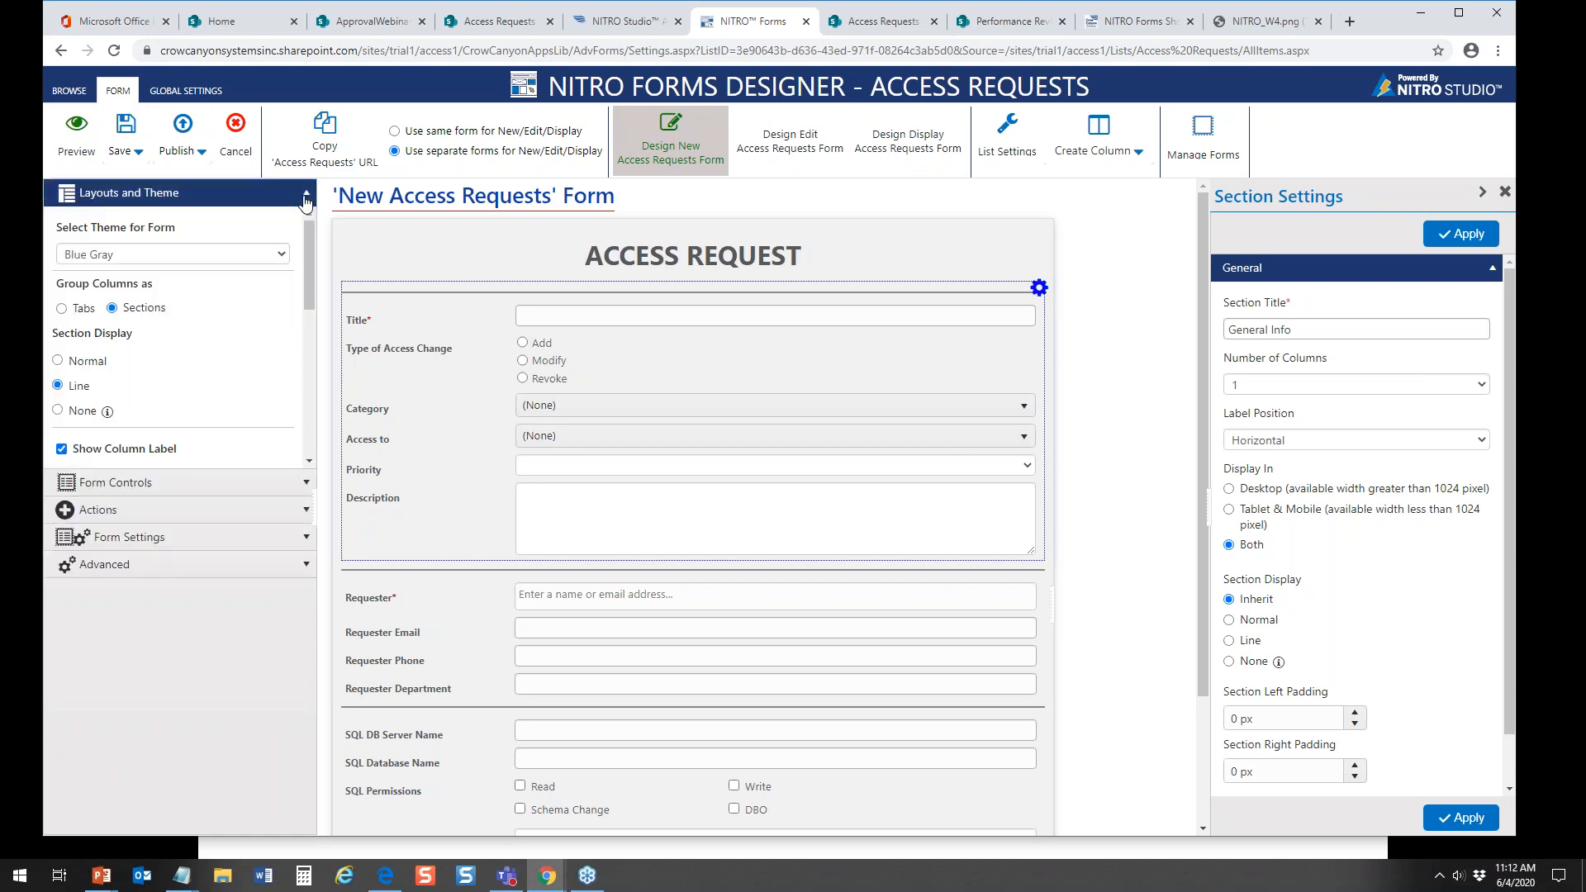
{"action": "left_click", "coordinate": [62, 310]}
{"action": "left_click", "coordinate": [112, 310]}
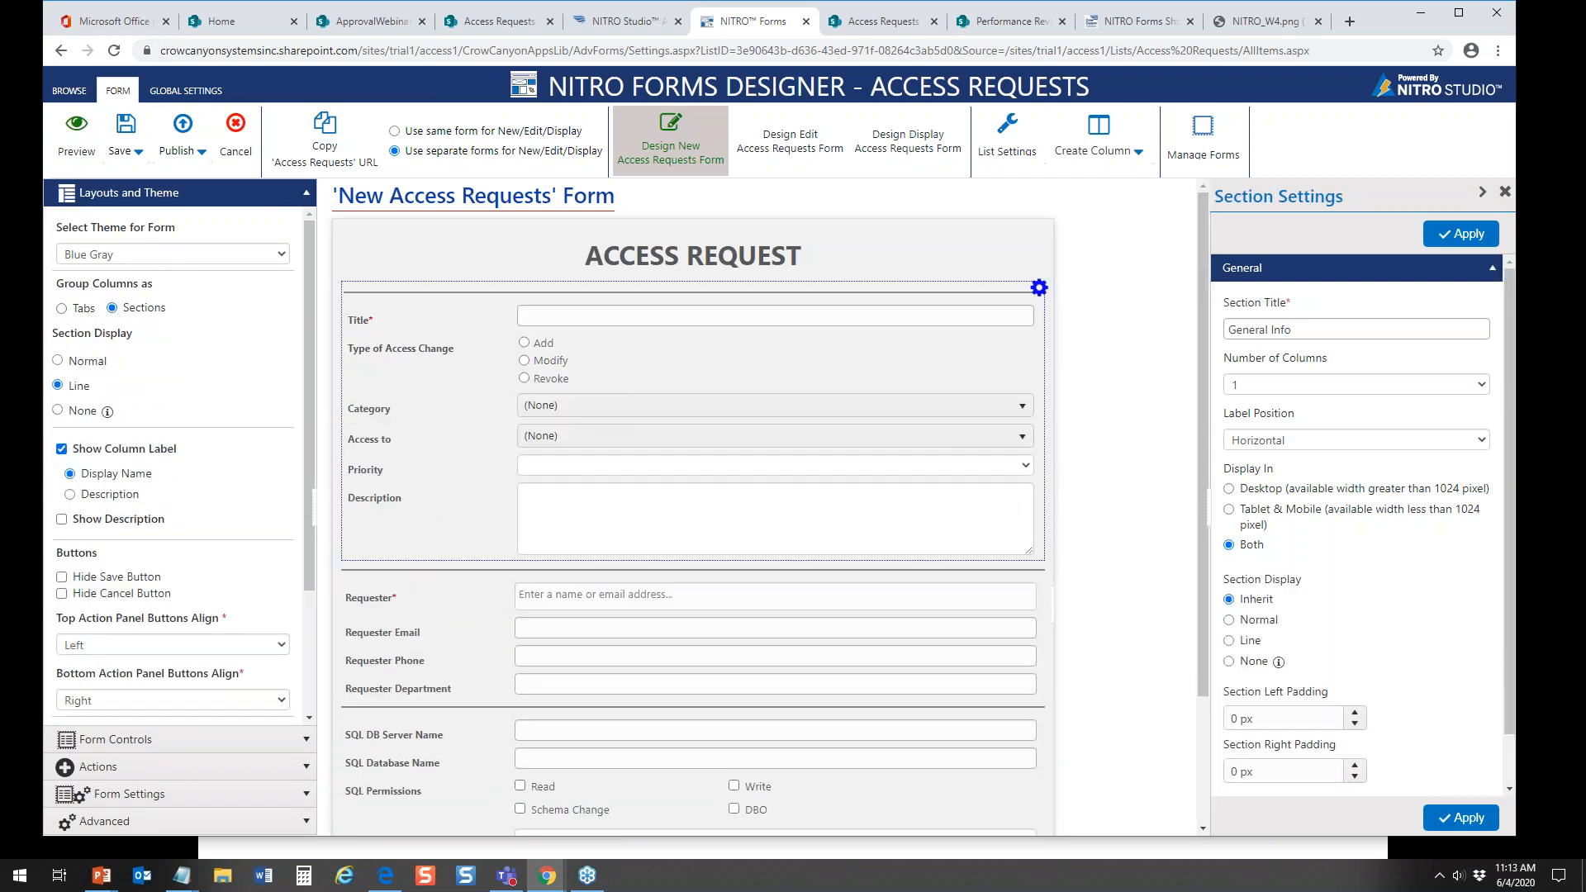
{"action": "left_click", "coordinate": [306, 191]}
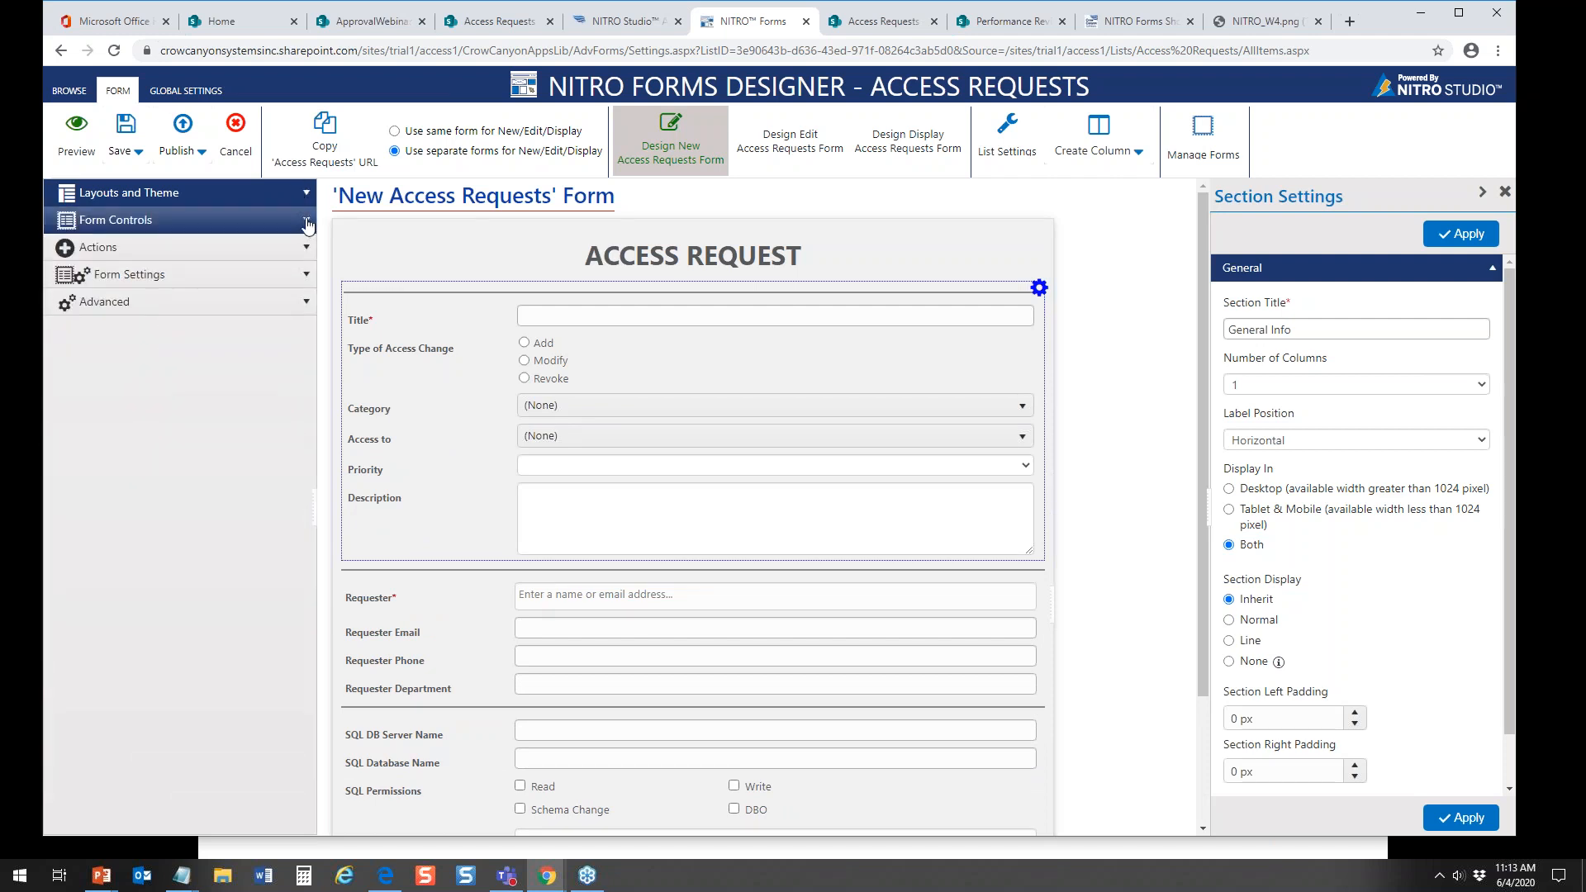
Step: Try adding the Description column below Requester Department in the requester section, and remove it again
{"action": "left_click", "coordinate": [307, 221]}
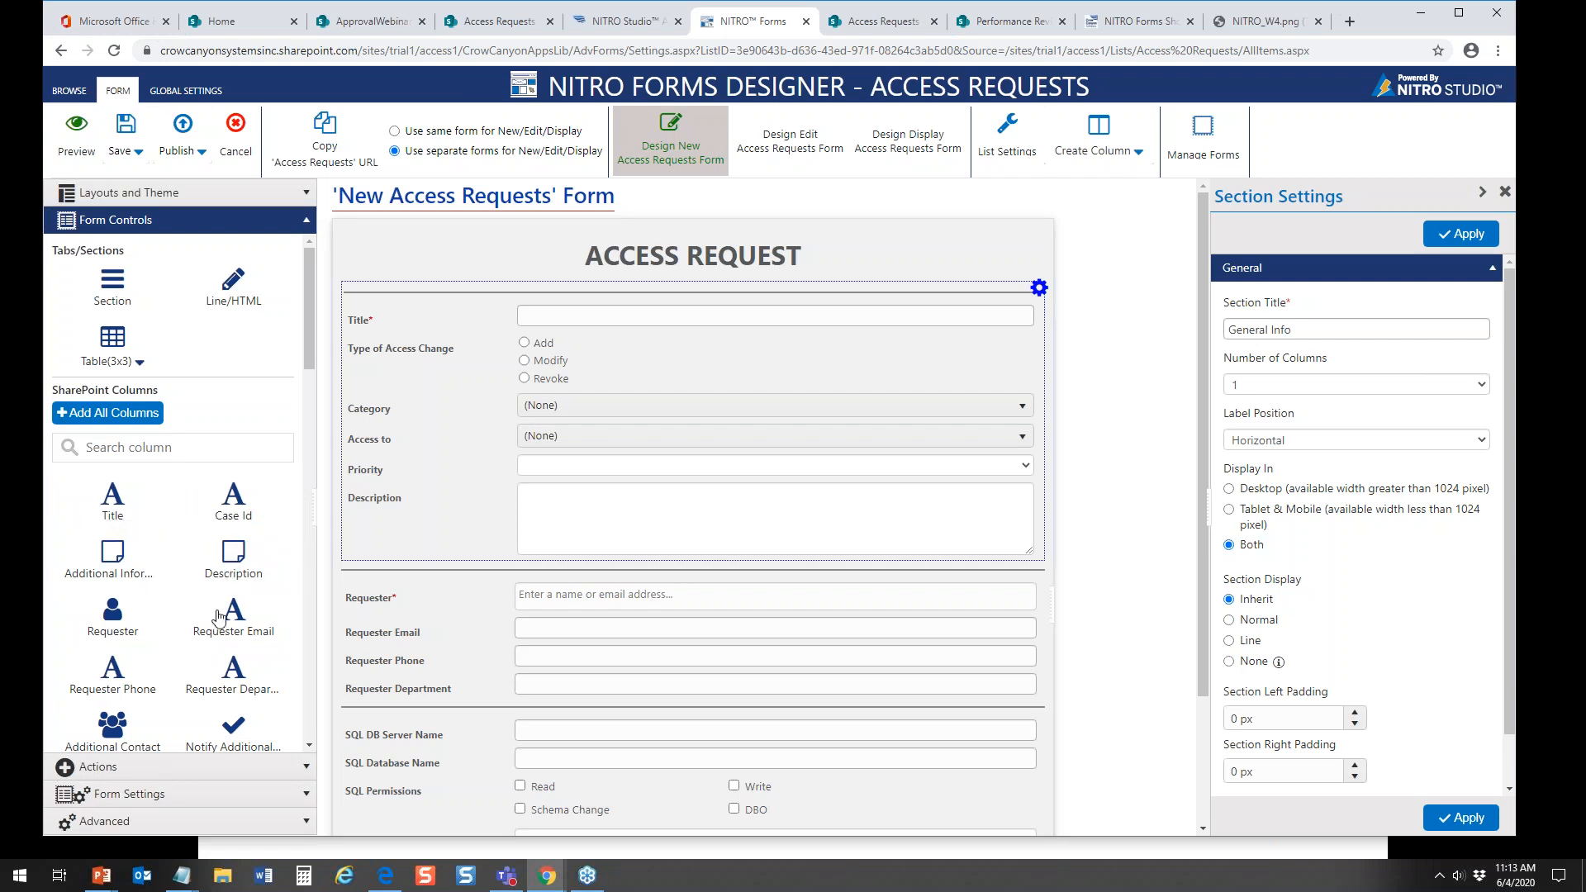
{"action": "left_click_drag", "start_coordinate": [232, 562], "coordinate": [409, 731]}
{"action": "left_click", "coordinate": [732, 748]}
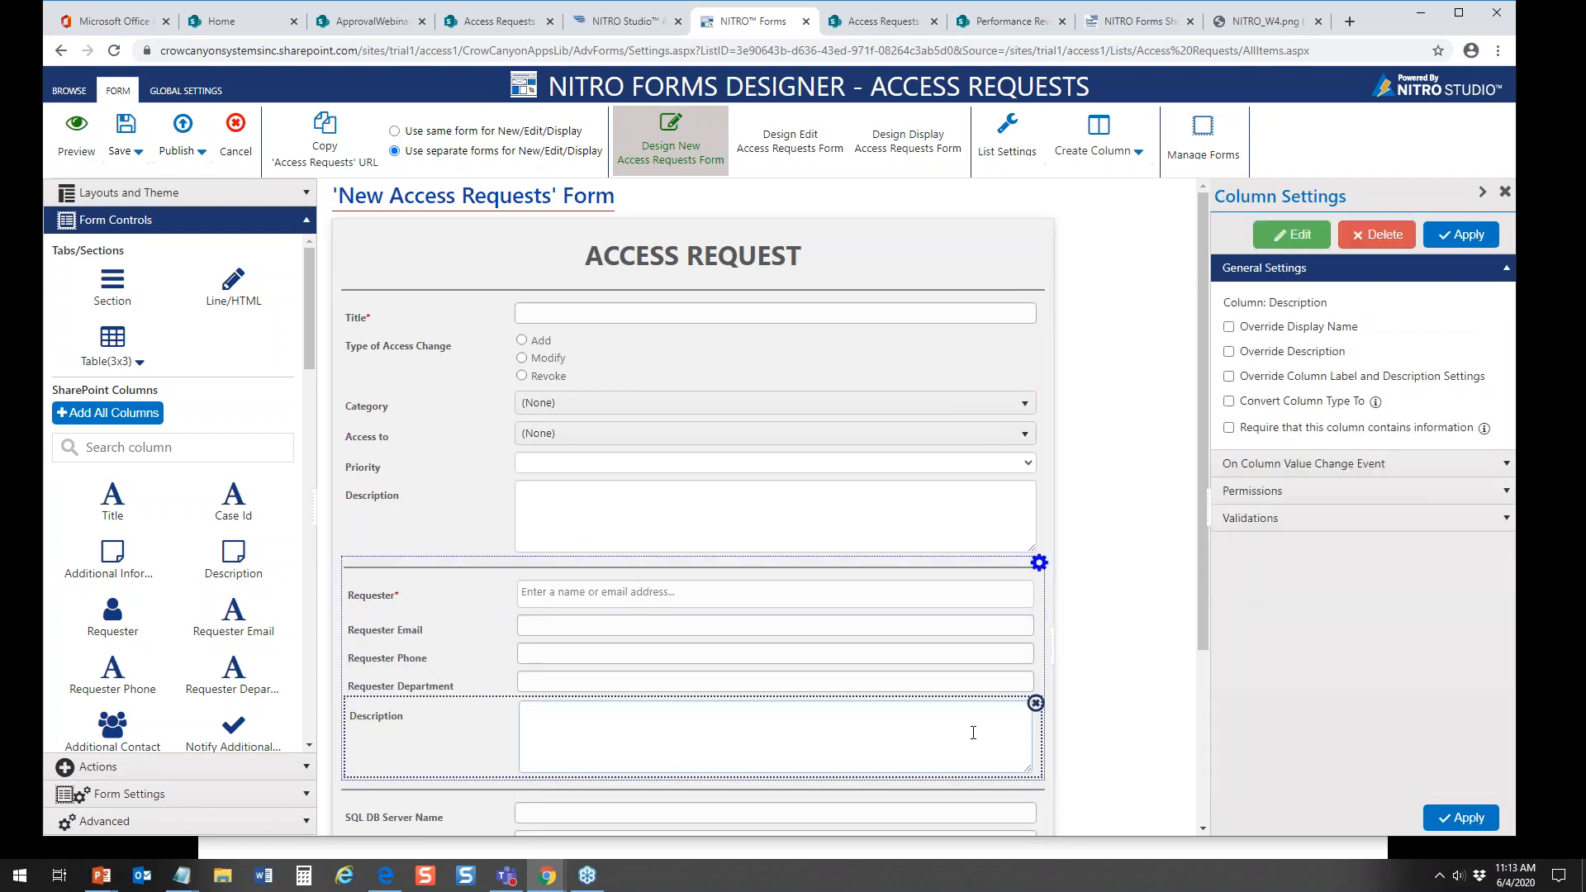
{"action": "left_click", "coordinate": [1035, 704]}
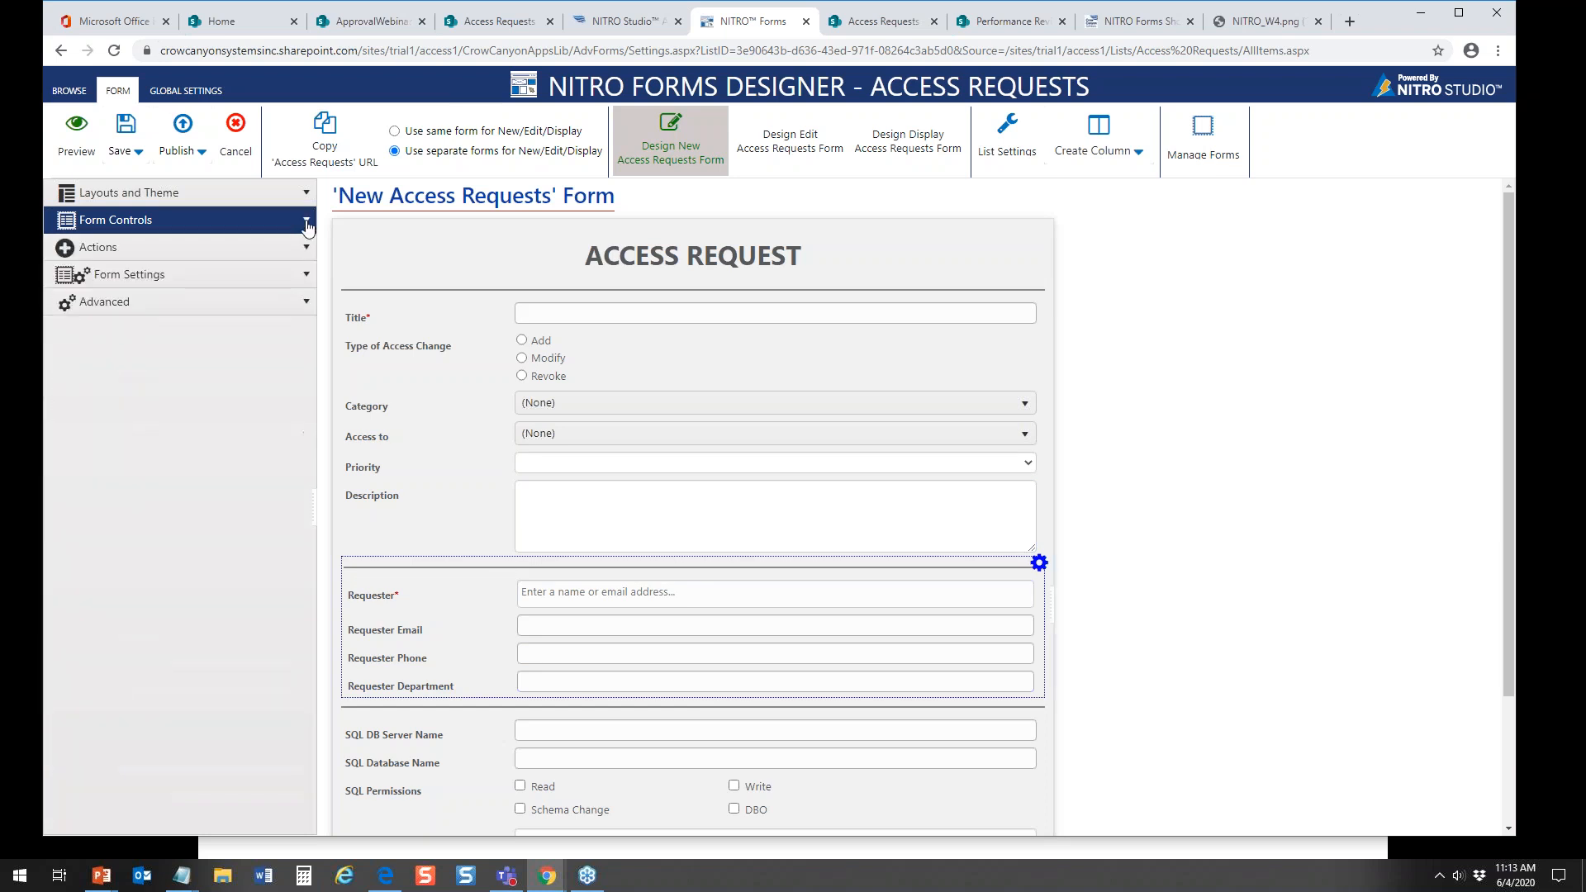
Step: Review the options available under Form Settings and Advanced for the new Access Requests form
{"action": "left_click", "coordinate": [307, 276]}
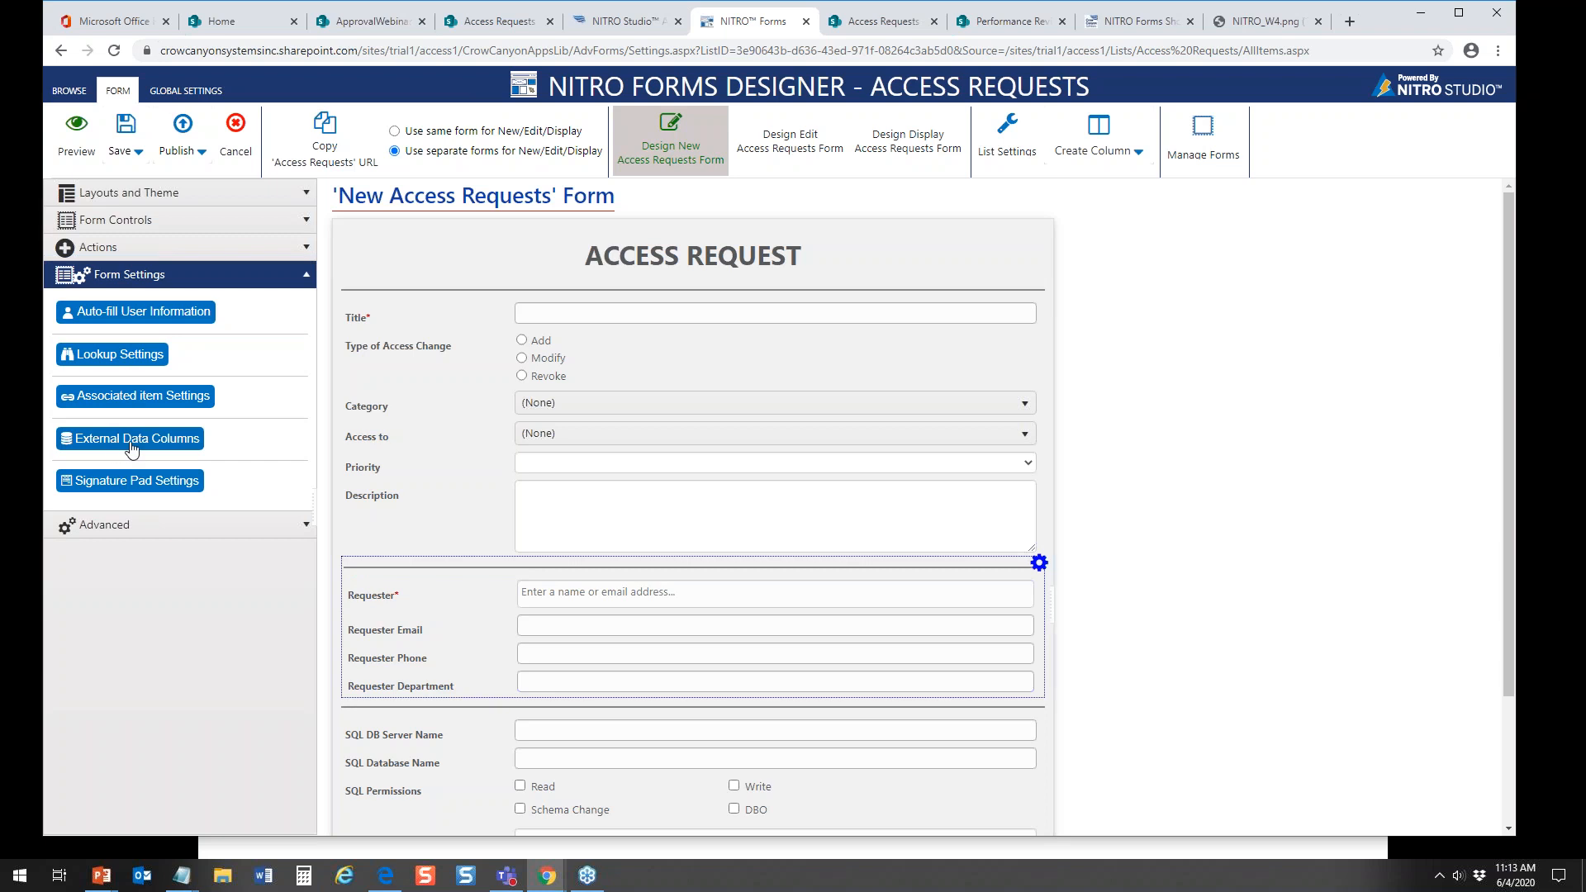
{"action": "left_click", "coordinate": [297, 528]}
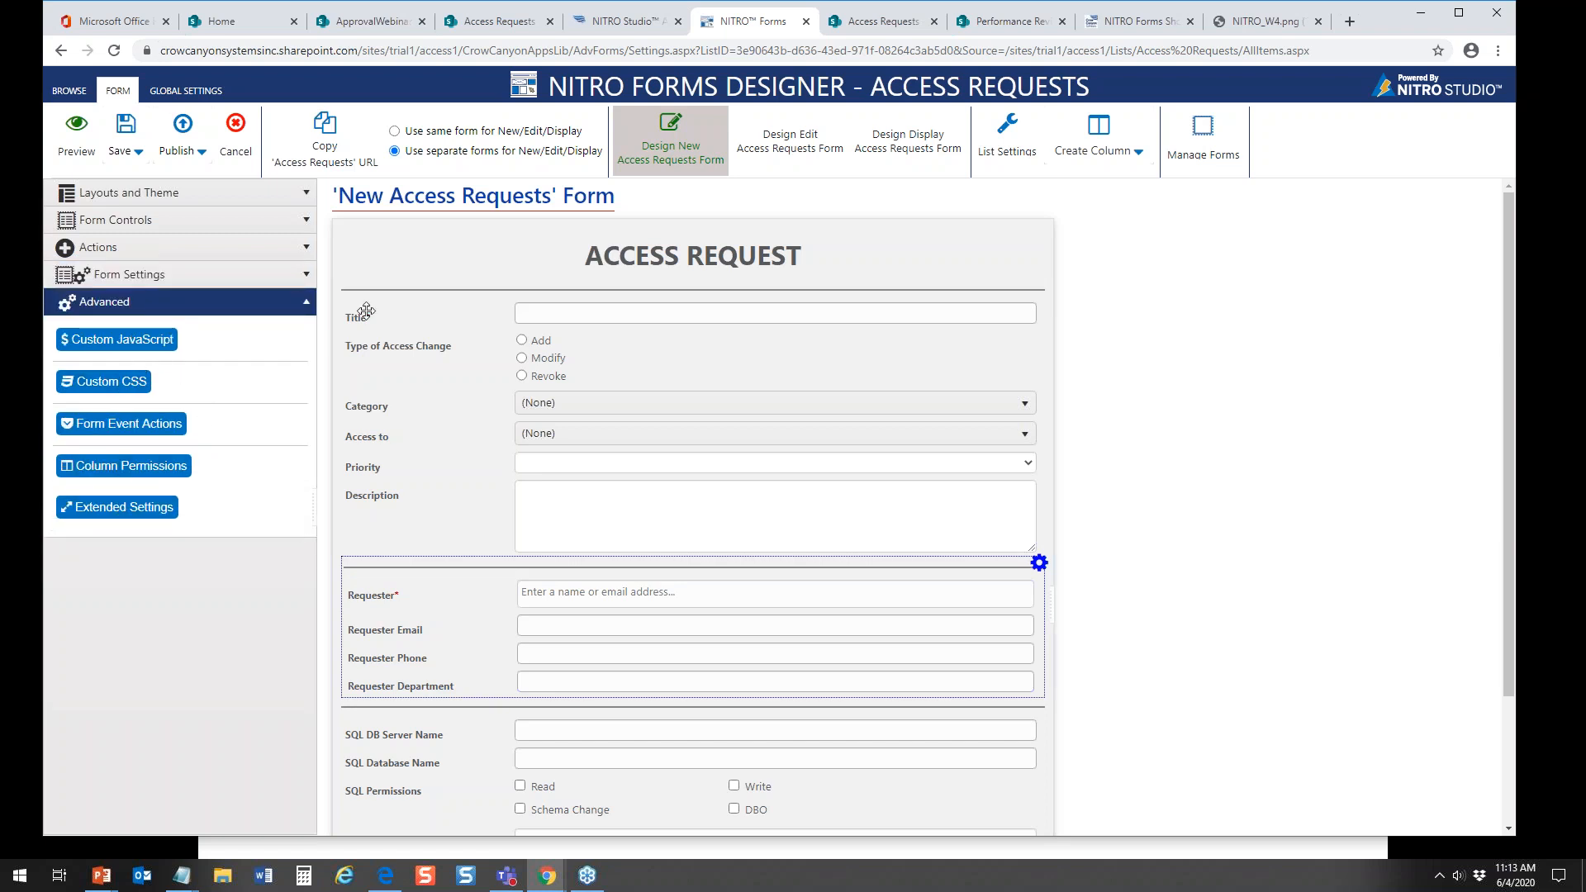
{"action": "left_click", "coordinate": [306, 303]}
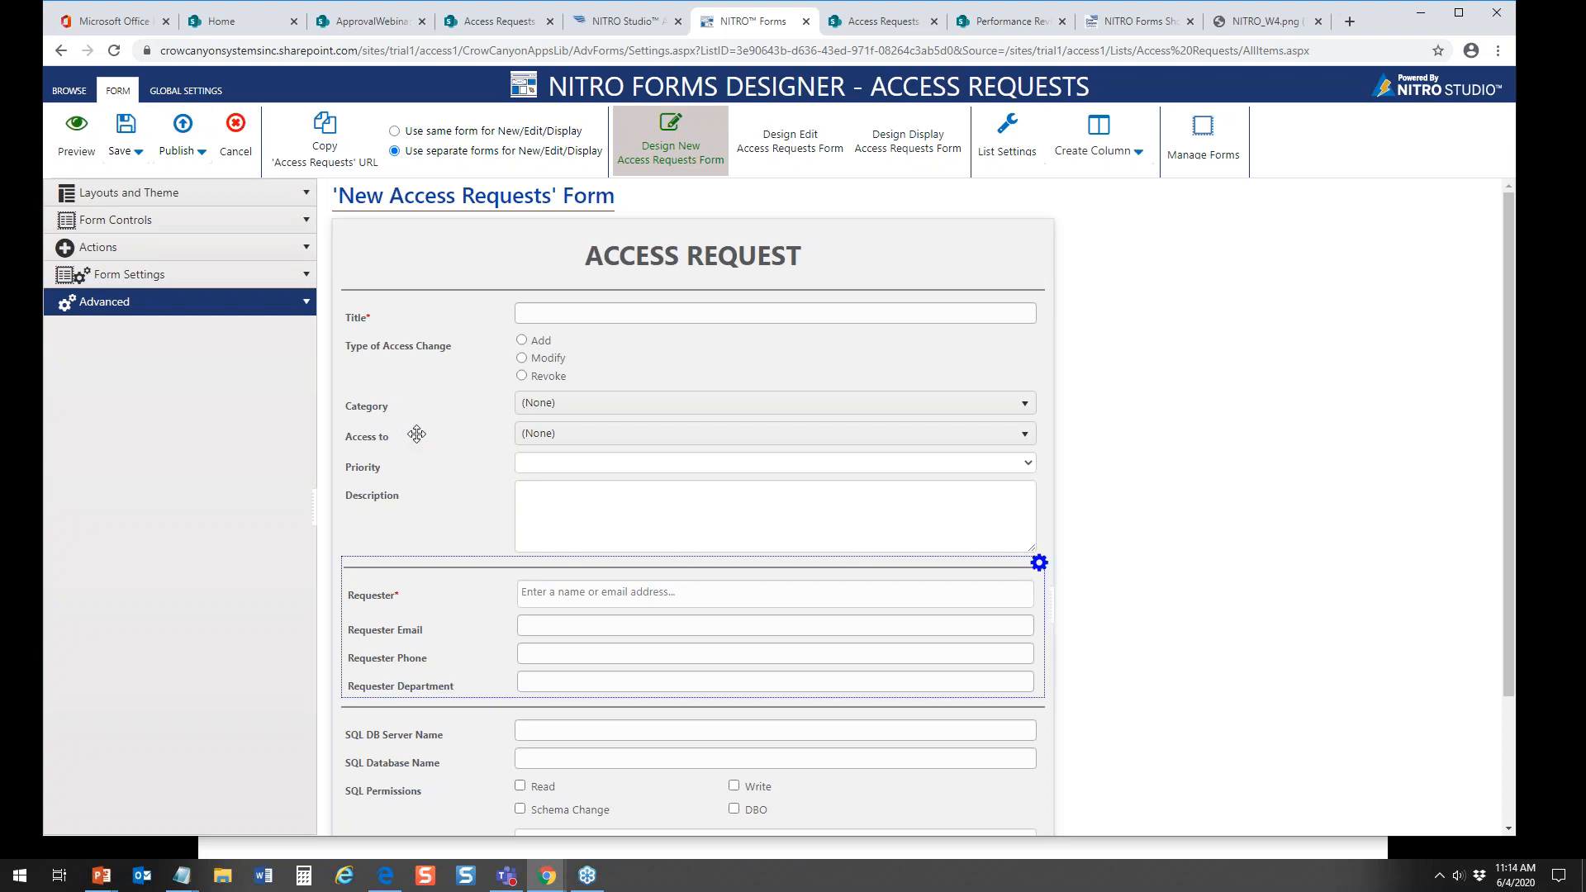
Step: In the new access request item, set Category to Database and Access to to SQL
{"action": "left_click", "coordinate": [475, 25]}
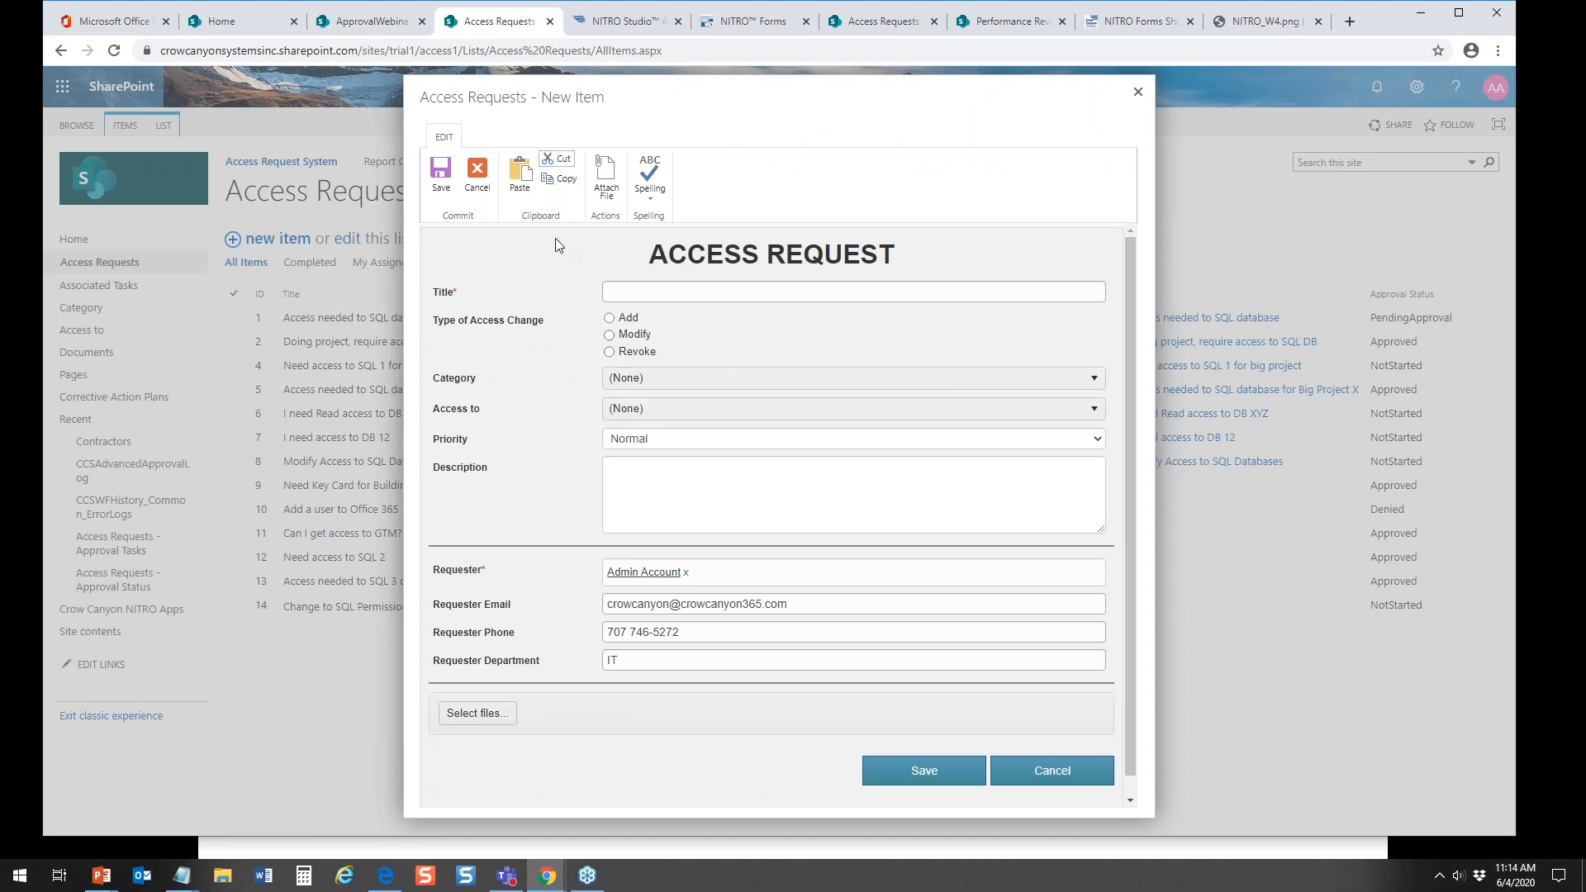
{"action": "left_click", "coordinate": [665, 380]}
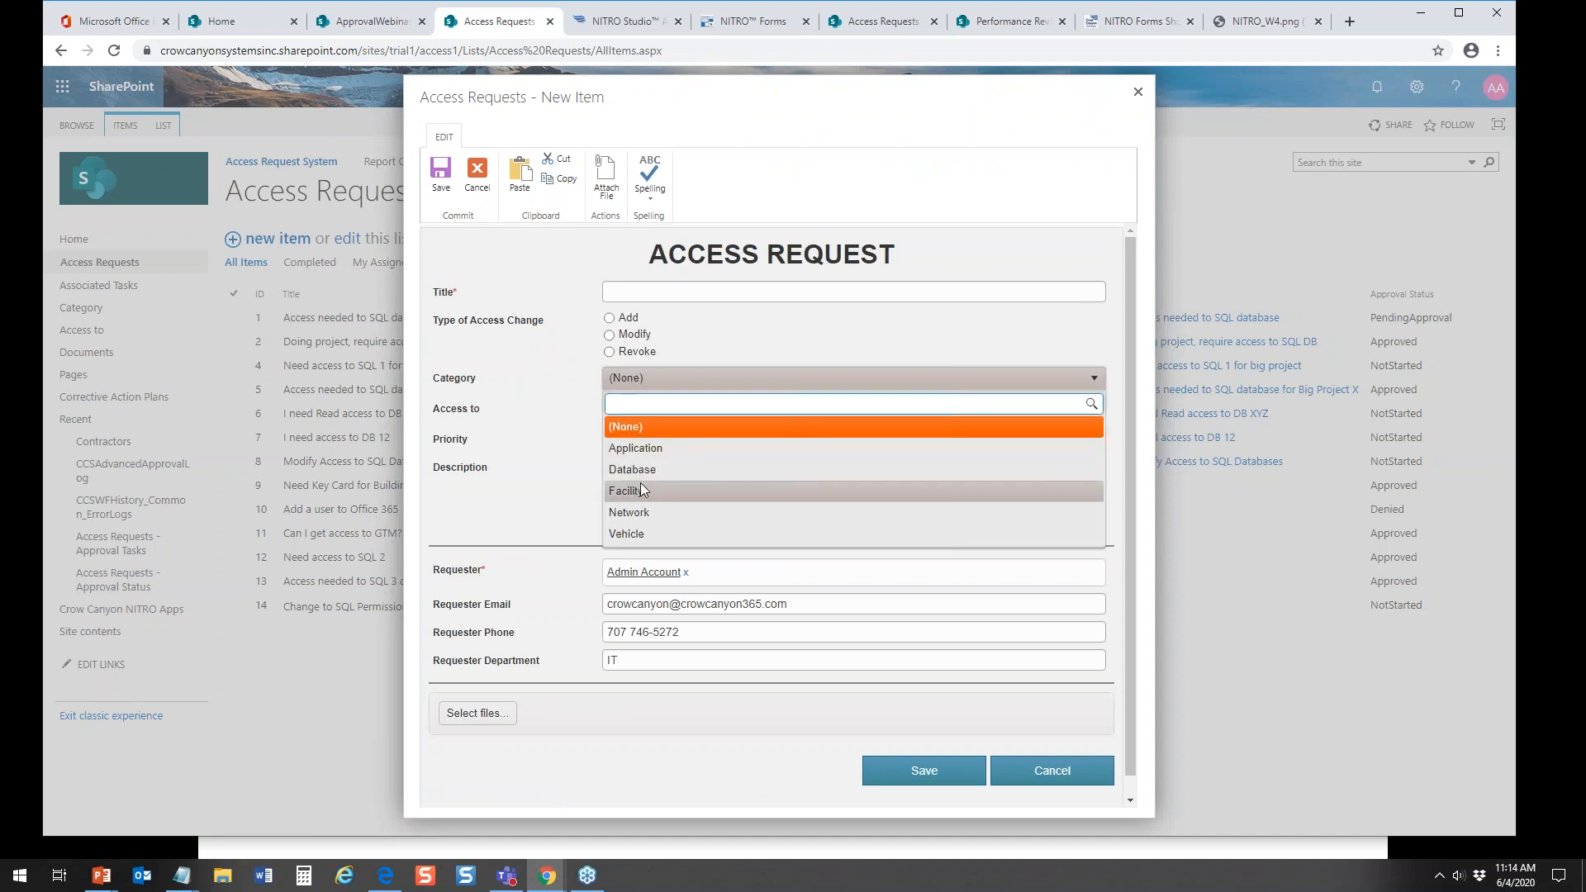
{"action": "left_click", "coordinate": [644, 470]}
{"action": "left_click", "coordinate": [674, 411]}
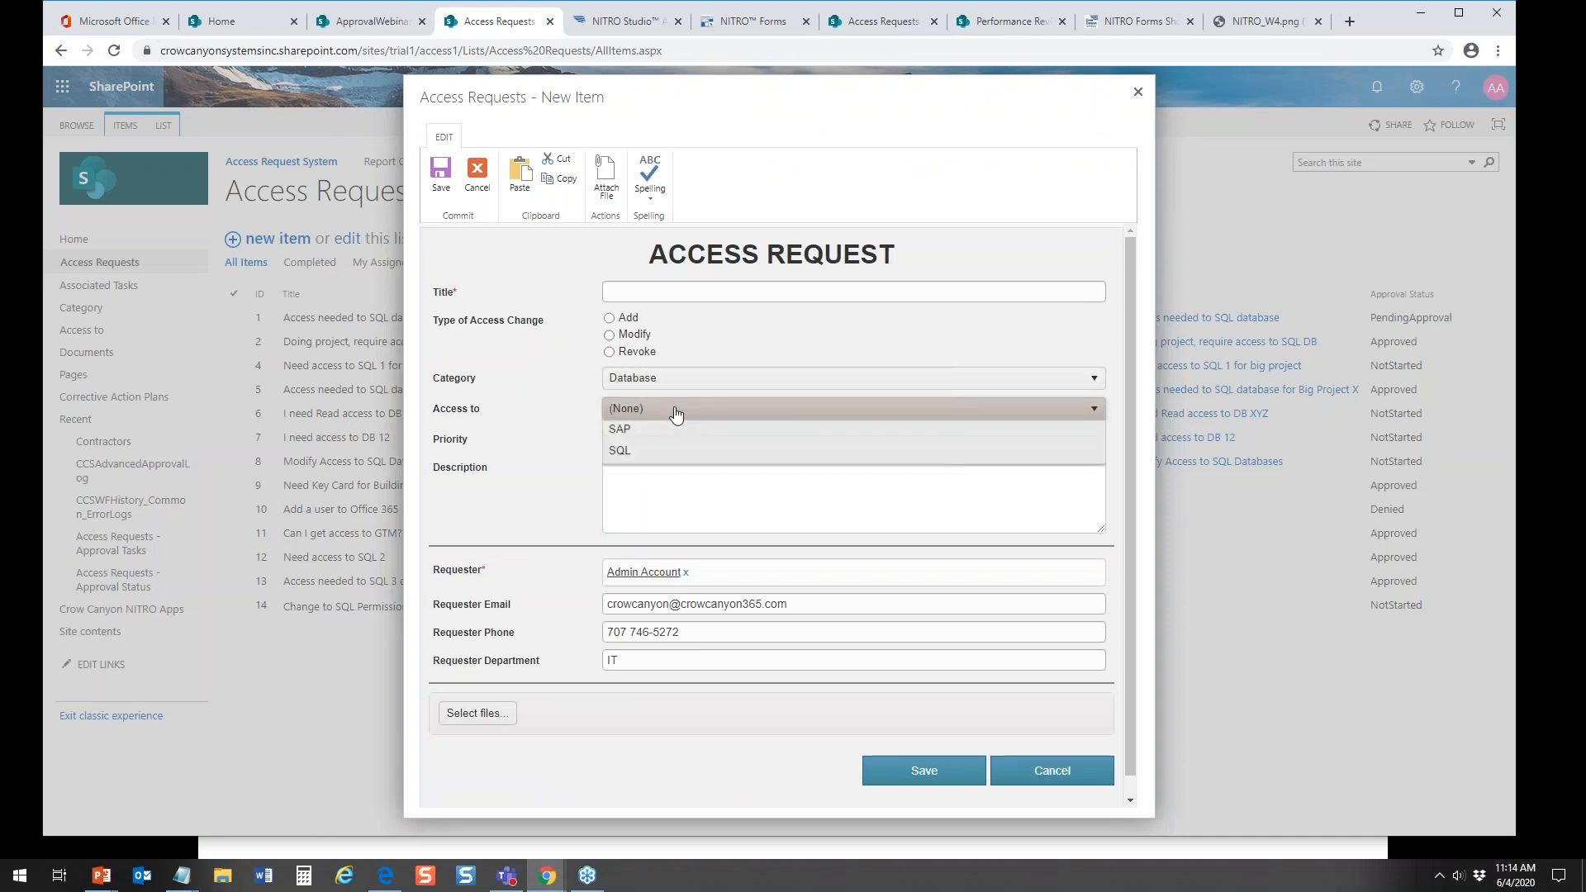
{"action": "left_click", "coordinate": [637, 500]}
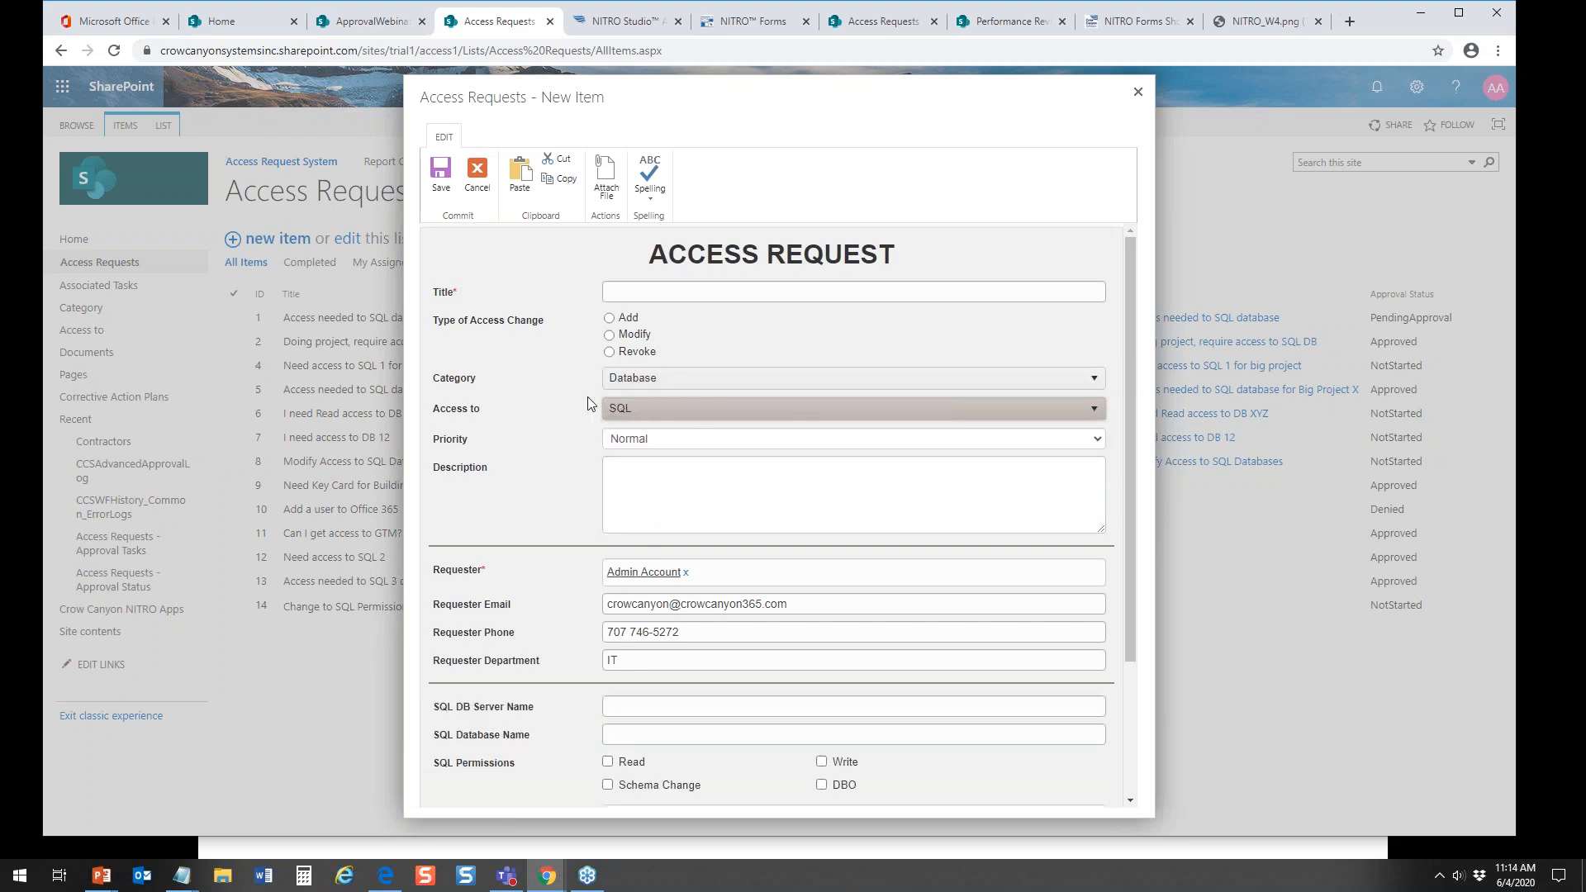
Step: Change the new request's Category to Application and Access to to Crow Canyon Help Desk
{"action": "left_click", "coordinate": [628, 378]}
{"action": "left_click", "coordinate": [643, 444]}
{"action": "left_click", "coordinate": [641, 411]}
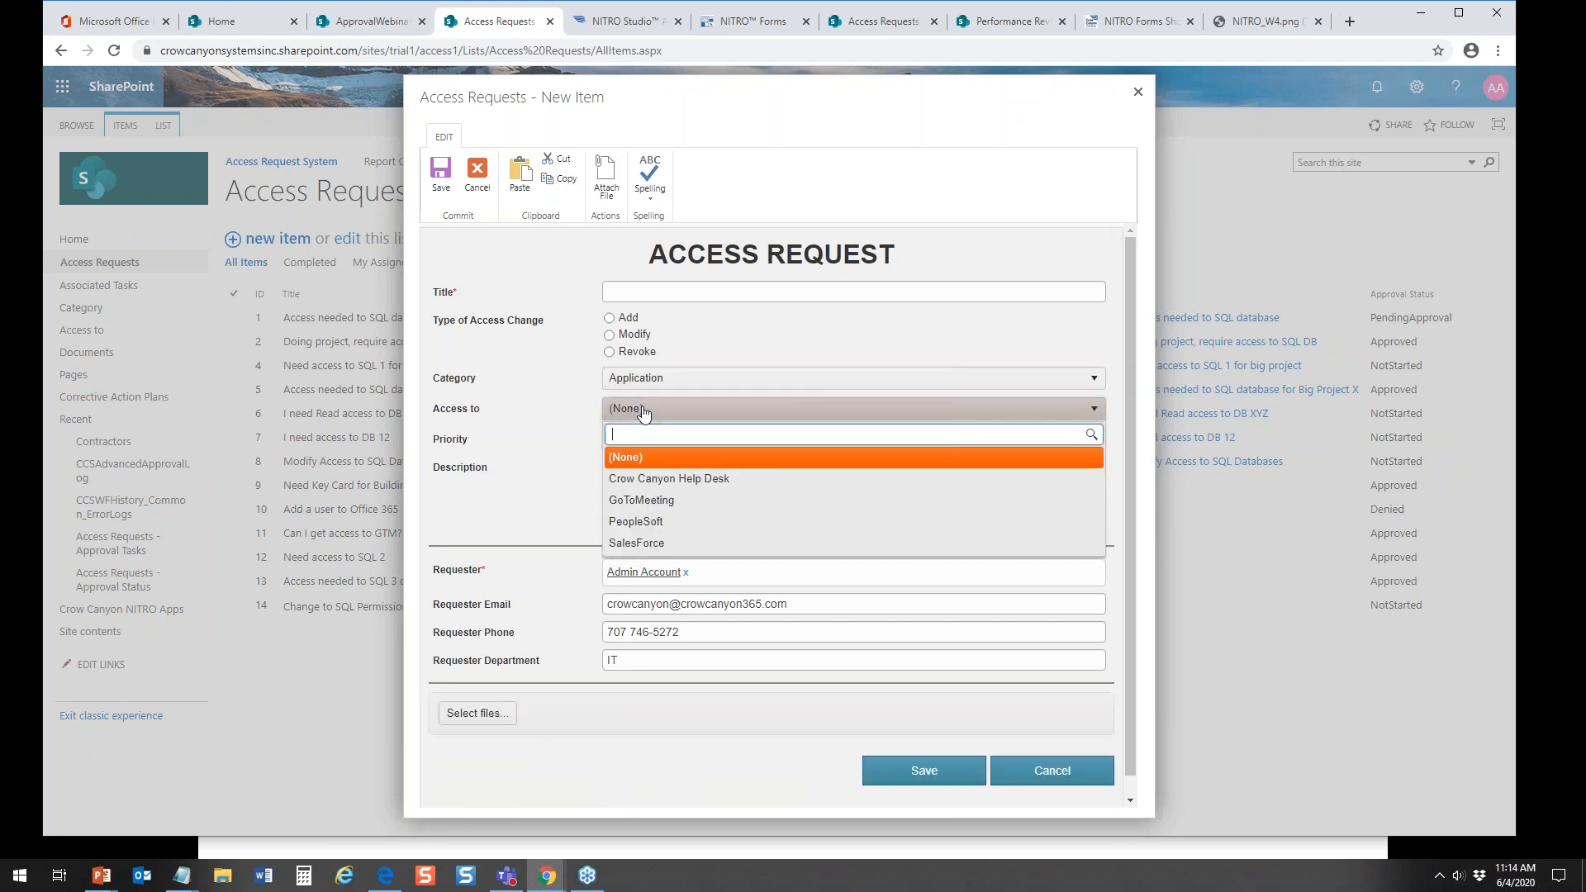
{"action": "left_click", "coordinate": [636, 481]}
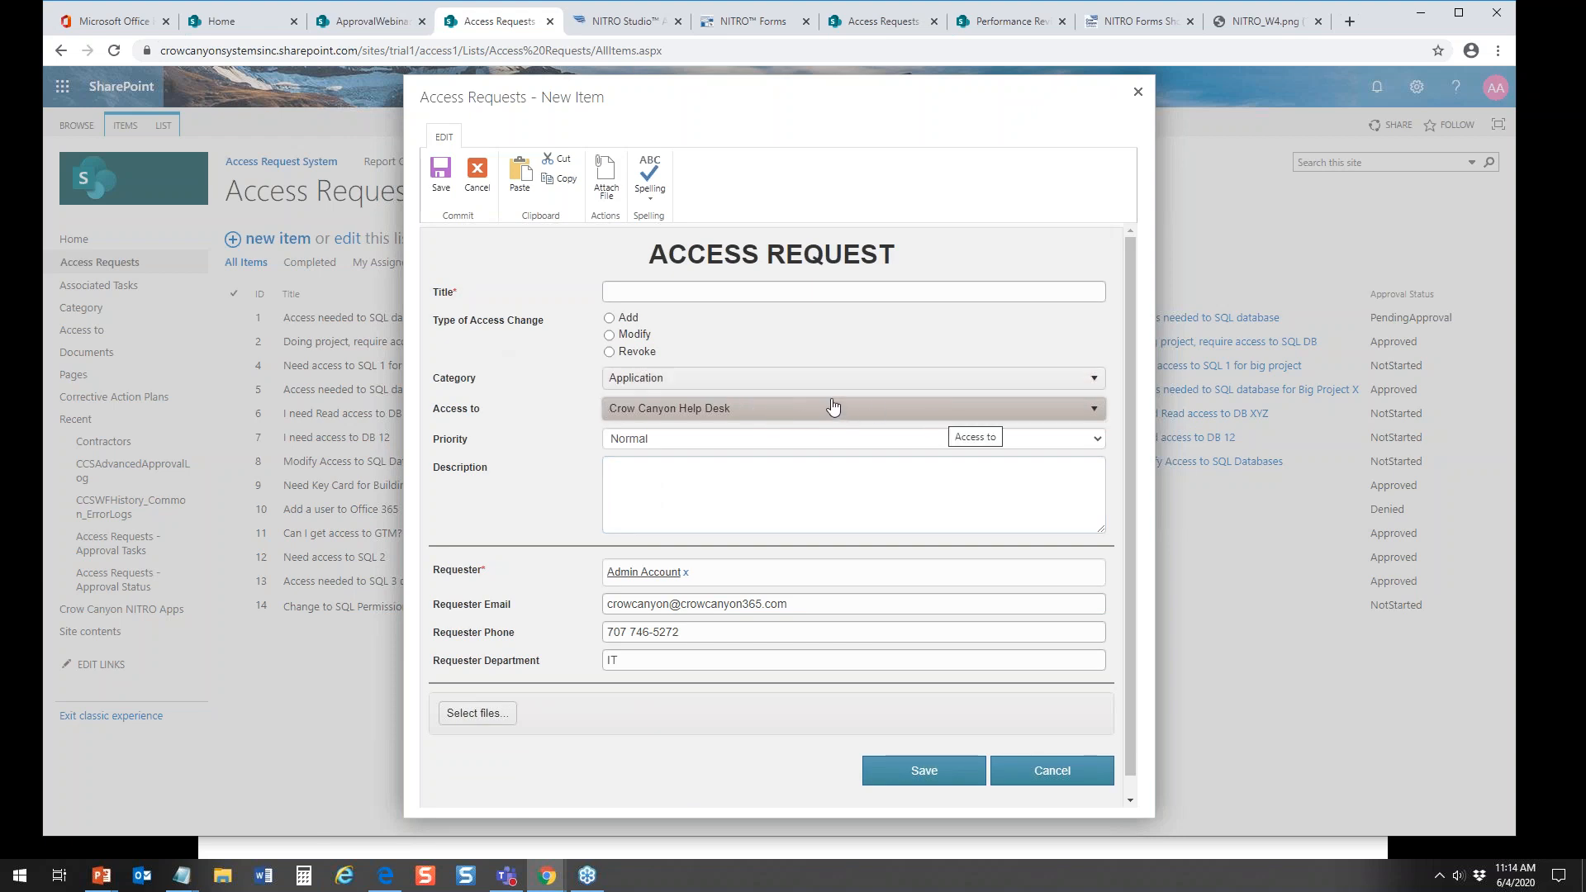
Step: Set Category back to Database, try SQL for Access to and review its SQL fields, and change Access to to Oracle
{"action": "left_click", "coordinate": [788, 388]}
{"action": "left_click", "coordinate": [676, 467]}
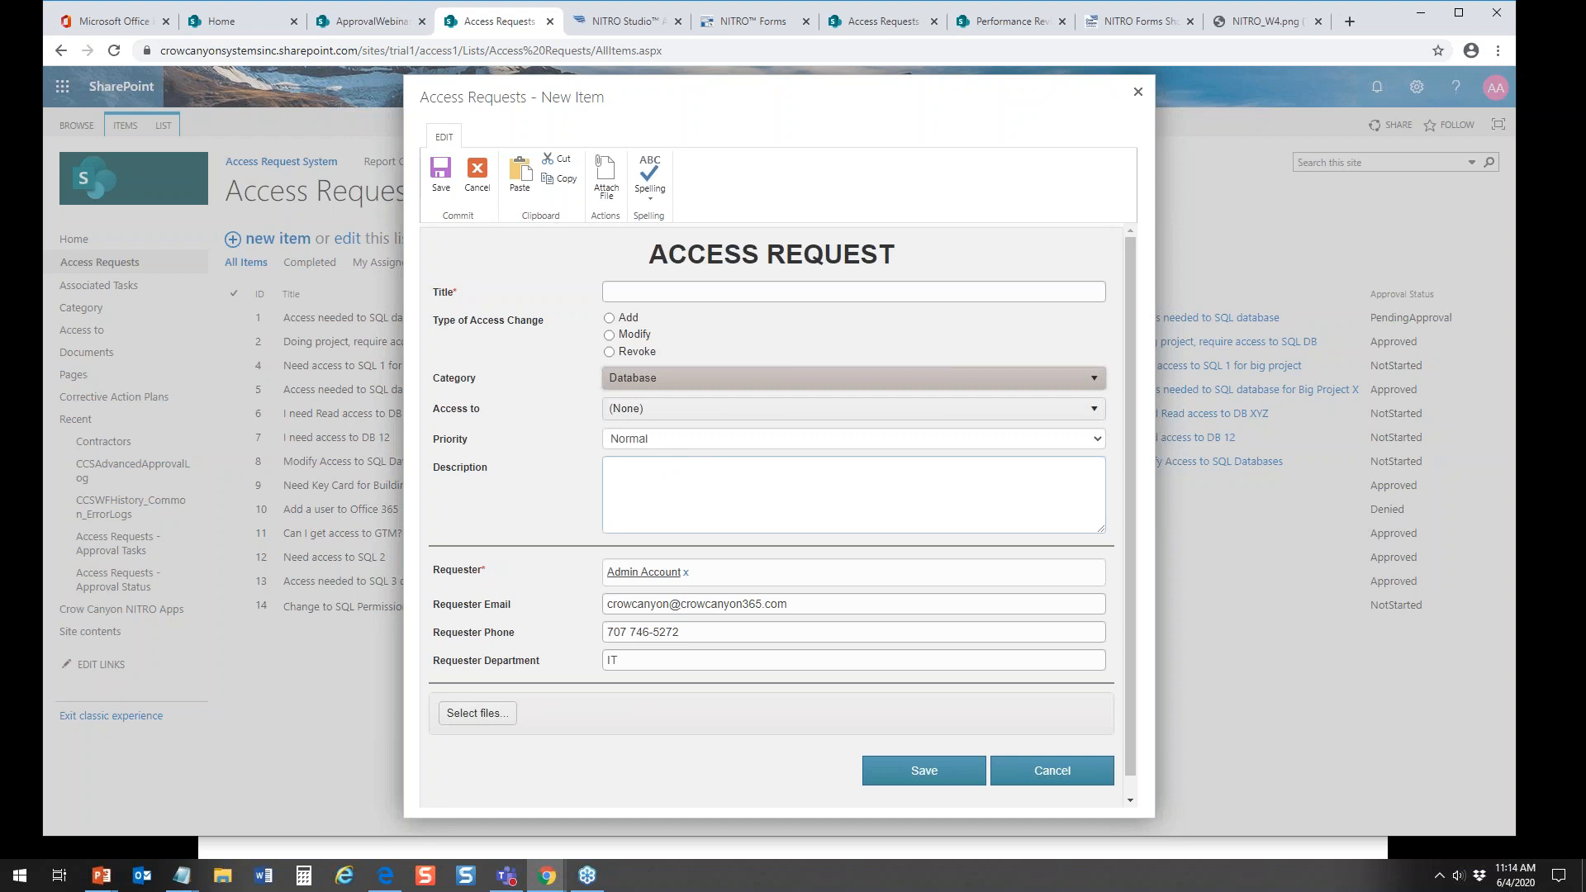
{"action": "left_click", "coordinate": [676, 417]}
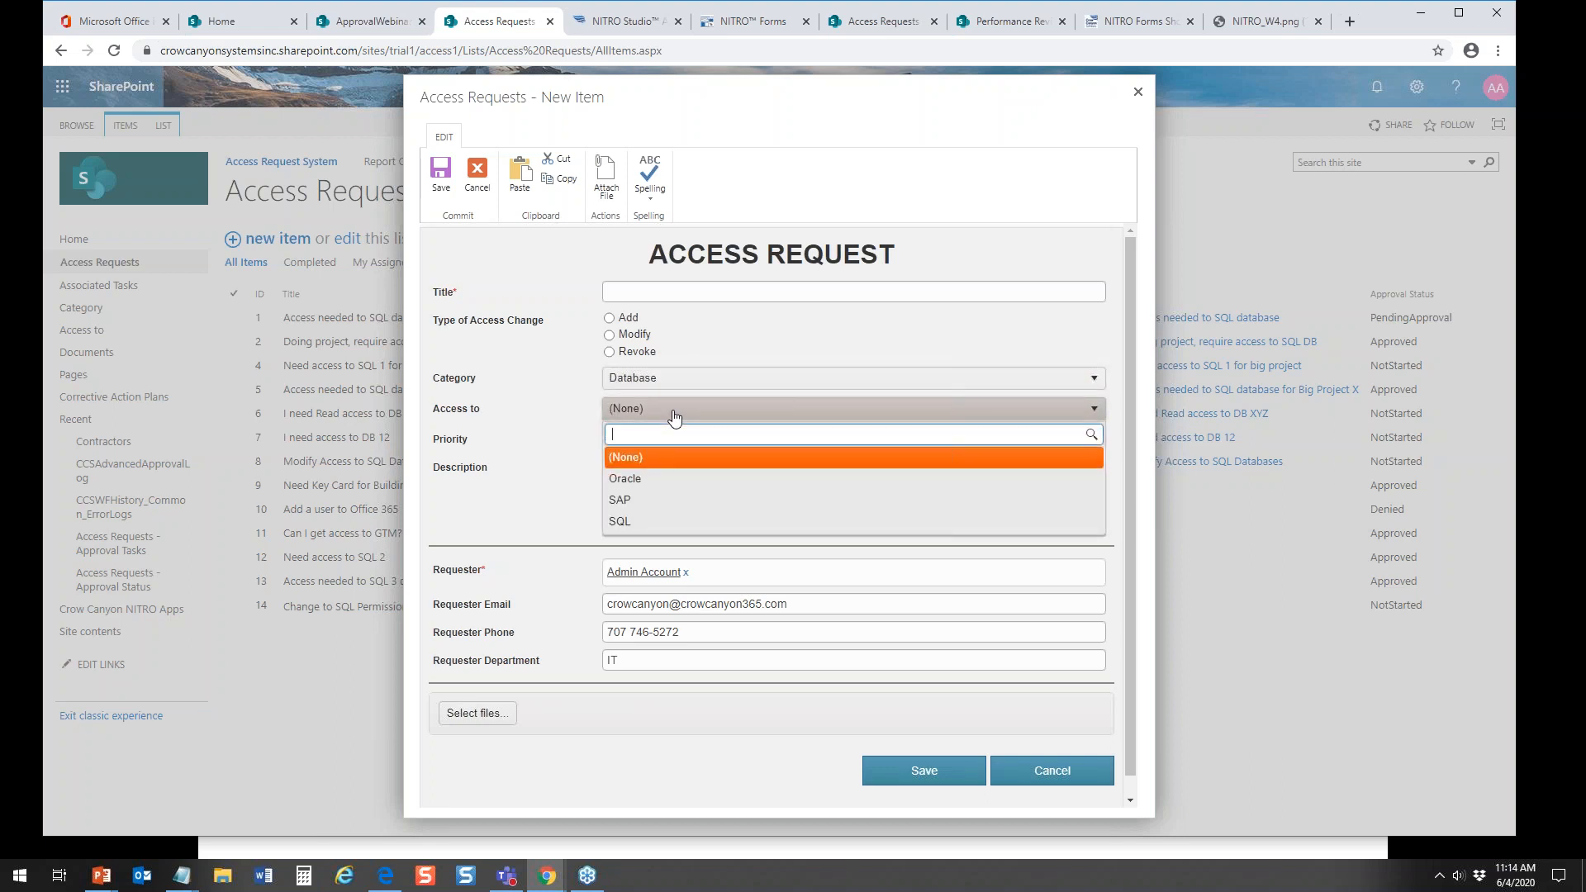
{"action": "left_click", "coordinate": [630, 522]}
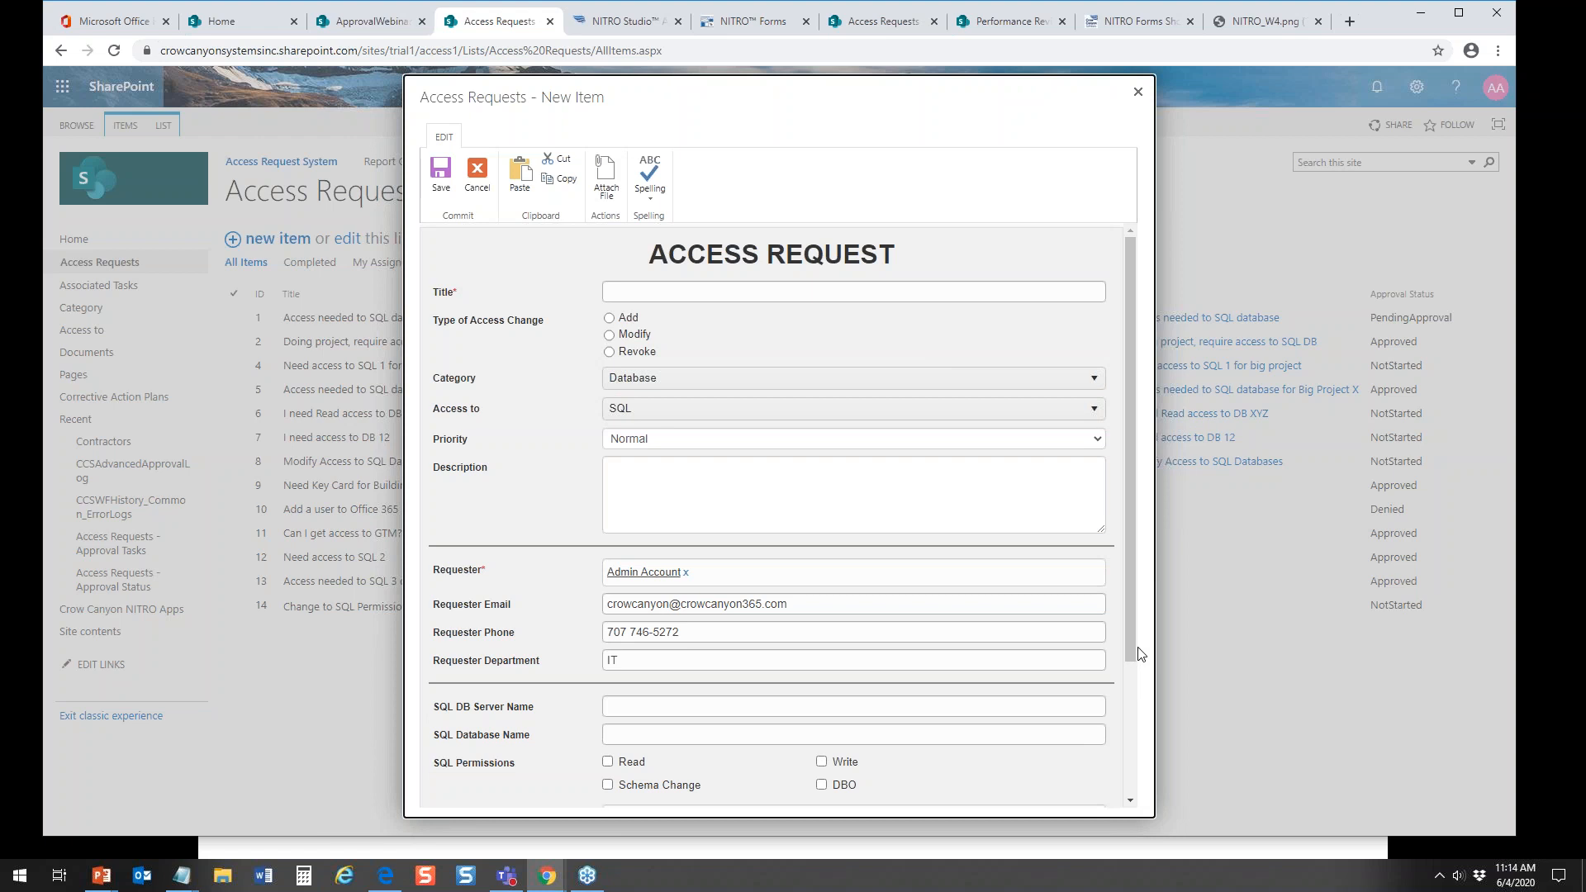
{"action": "left_click_drag", "start_coordinate": [1135, 652], "coordinate": [1128, 735]}
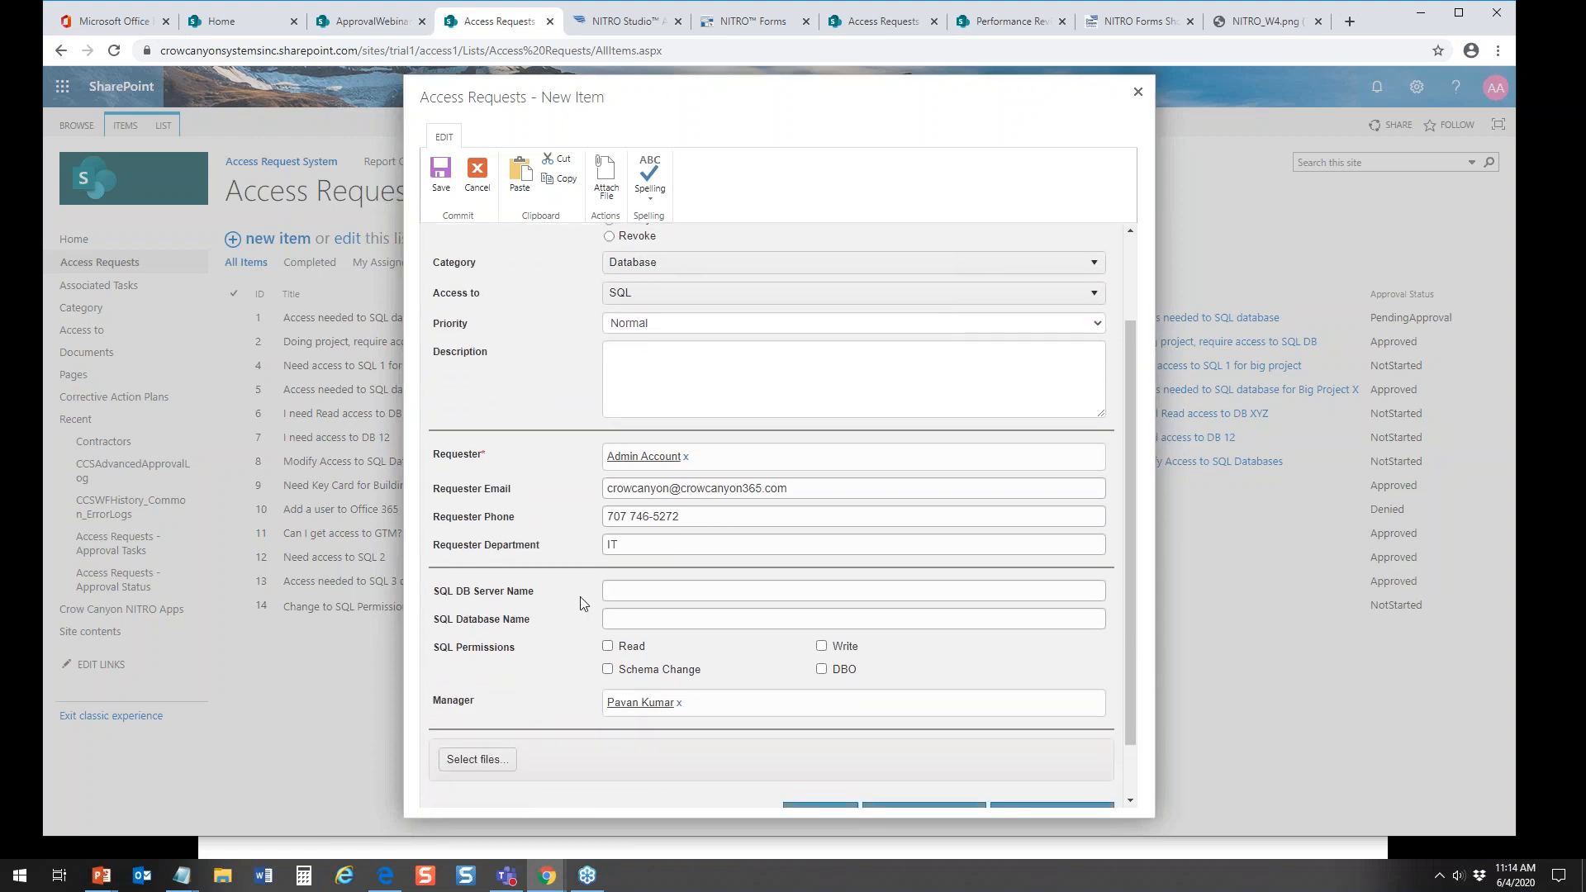
{"action": "left_click", "coordinate": [744, 296]}
{"action": "left_click", "coordinate": [667, 364]}
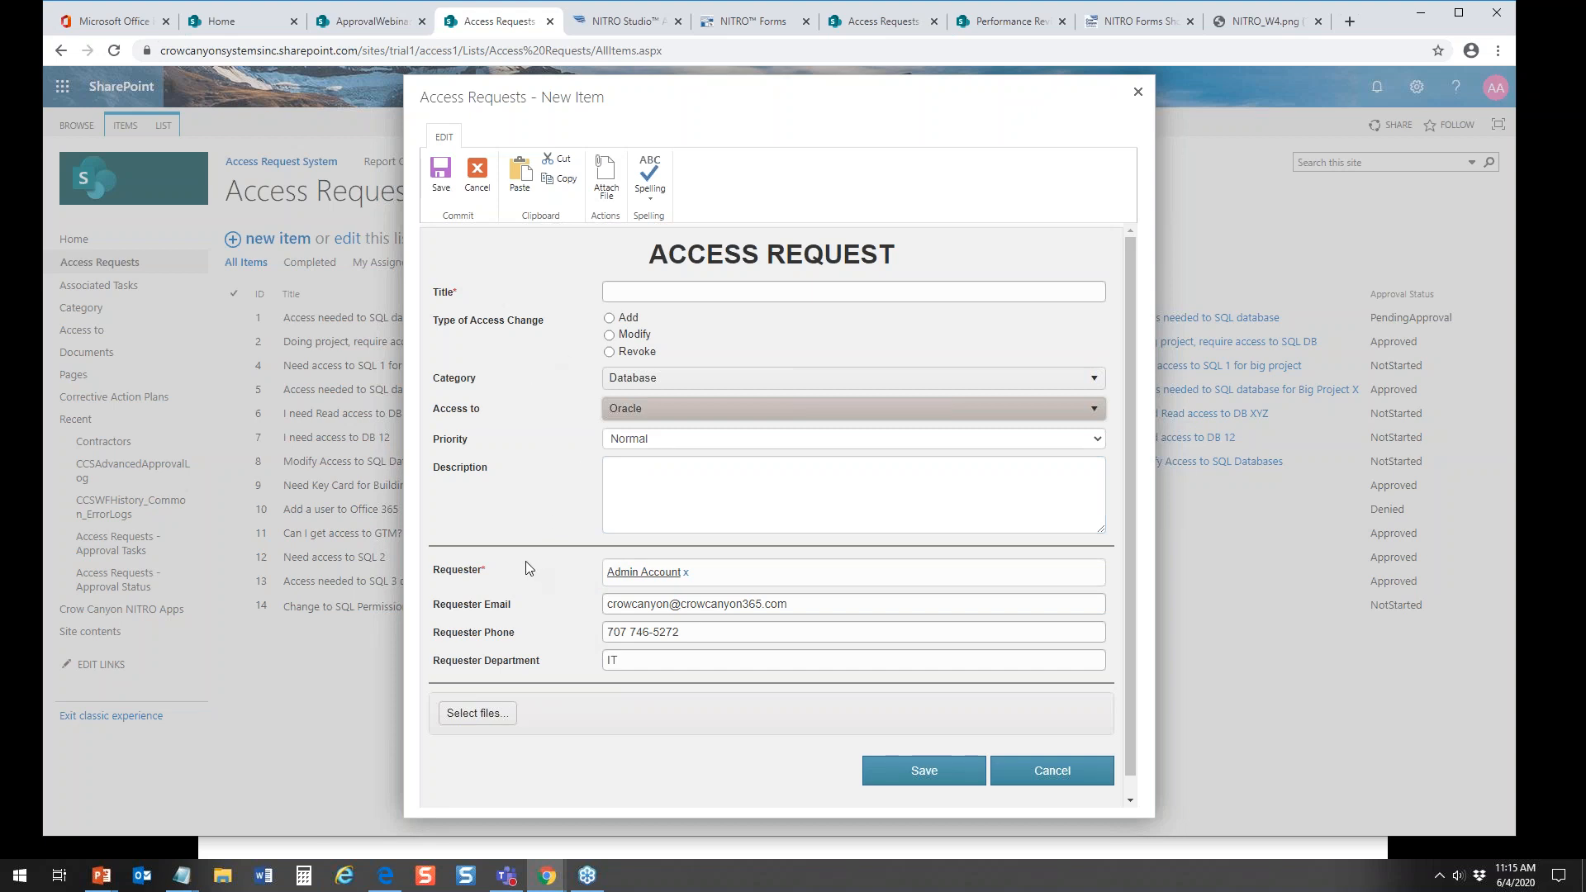
Step: Switch to the Access Requests form designer and set the Requester section's number of columns to 2
{"action": "left_click", "coordinate": [743, 25]}
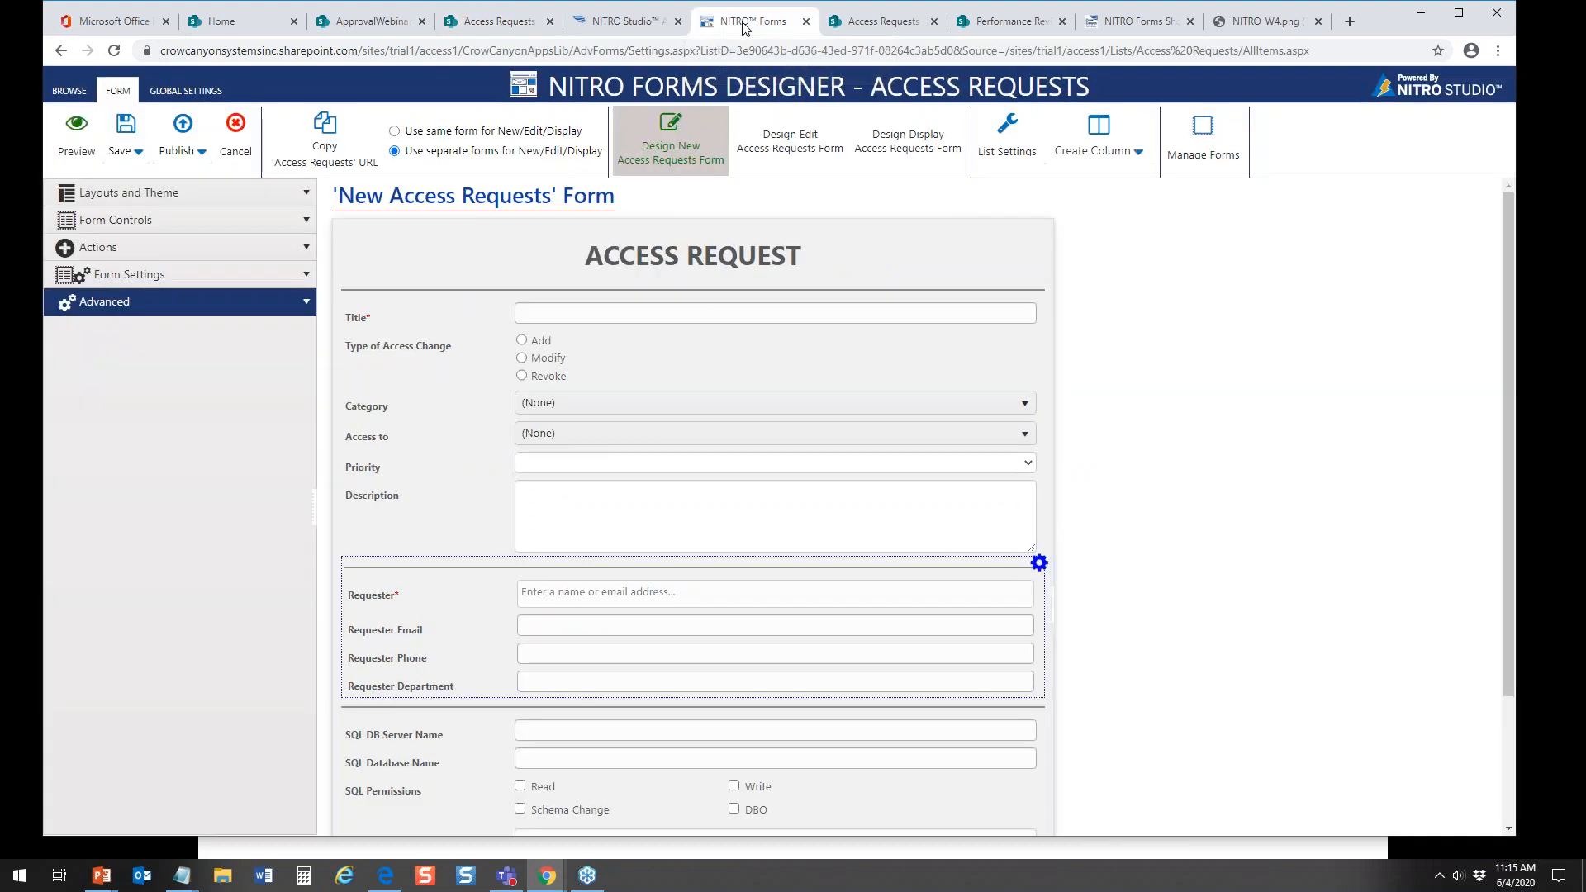
{"action": "left_click", "coordinate": [309, 279]}
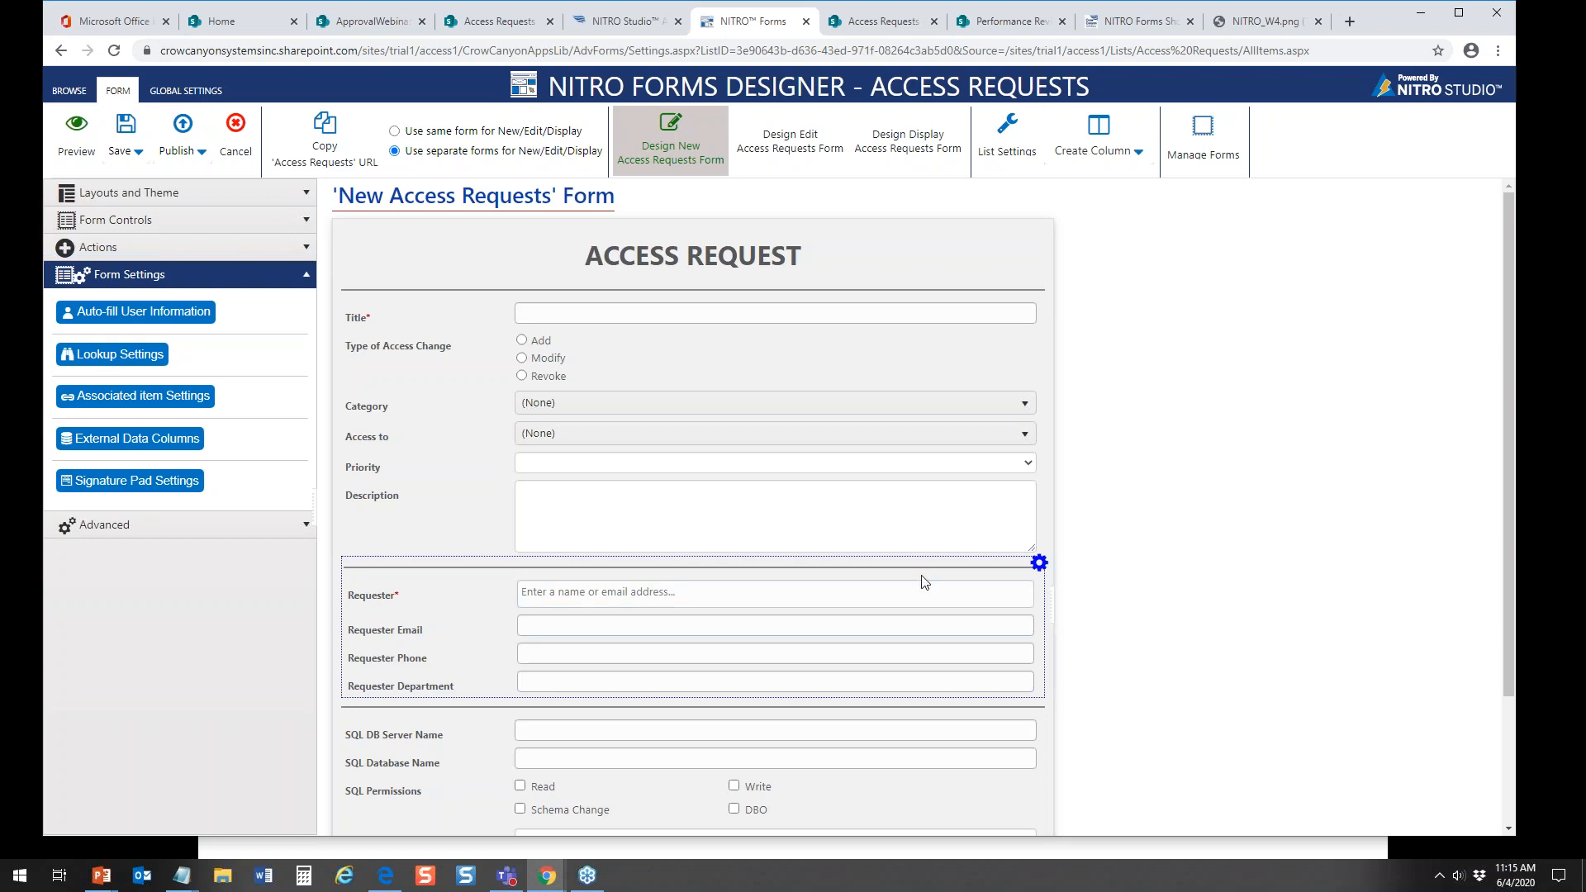
{"action": "left_click", "coordinate": [1039, 563]}
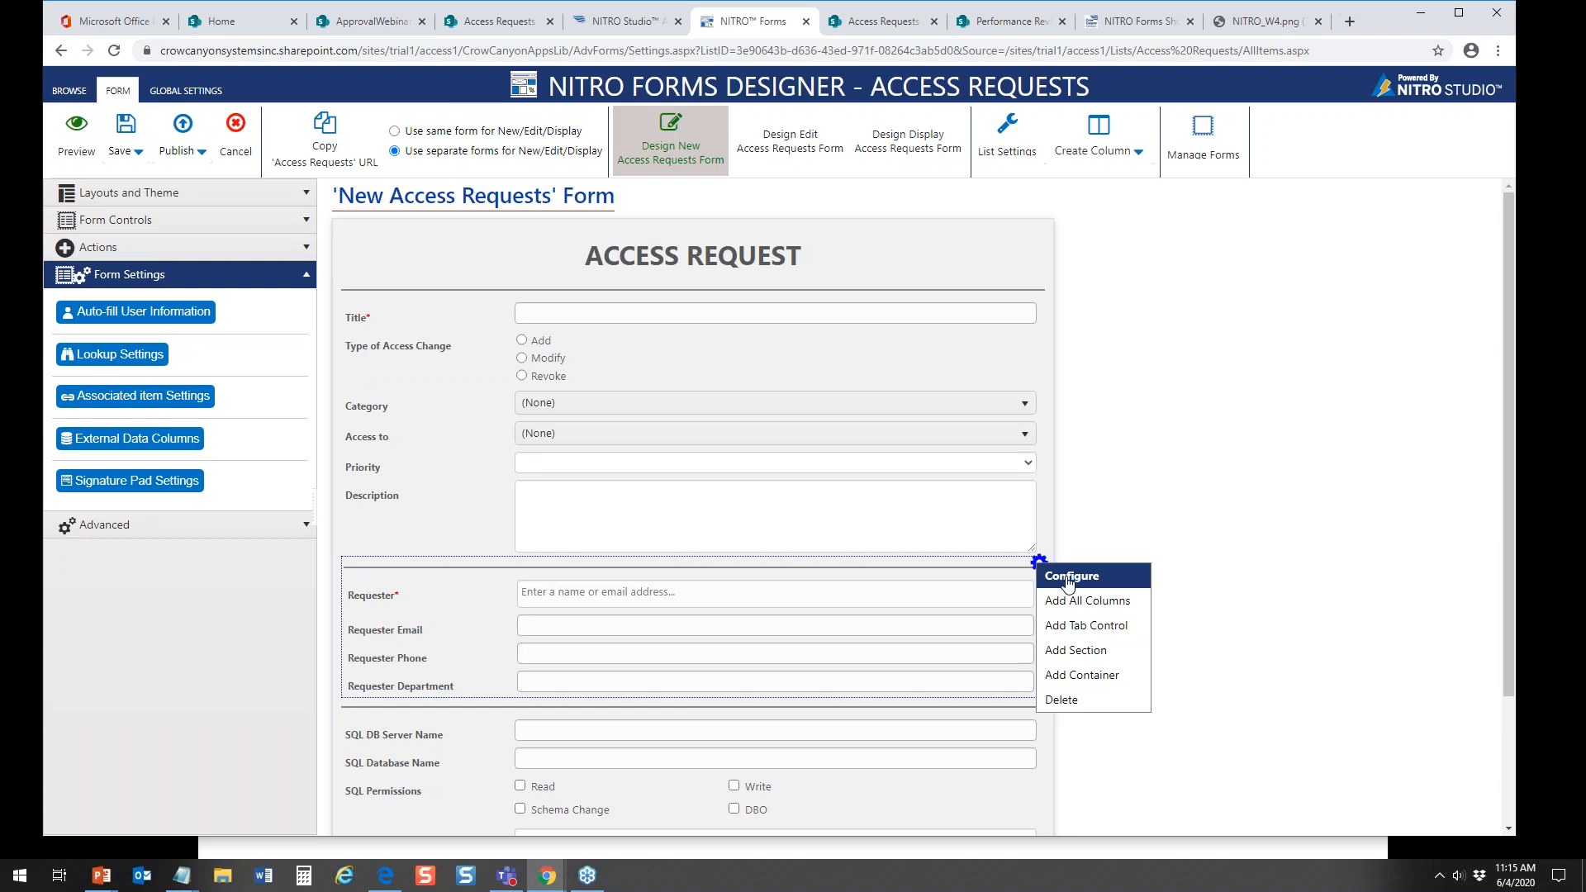
{"action": "left_click", "coordinate": [1068, 580]}
{"action": "left_click", "coordinate": [1259, 395]}
{"action": "left_click", "coordinate": [1257, 421]}
{"action": "left_click", "coordinate": [1466, 234]}
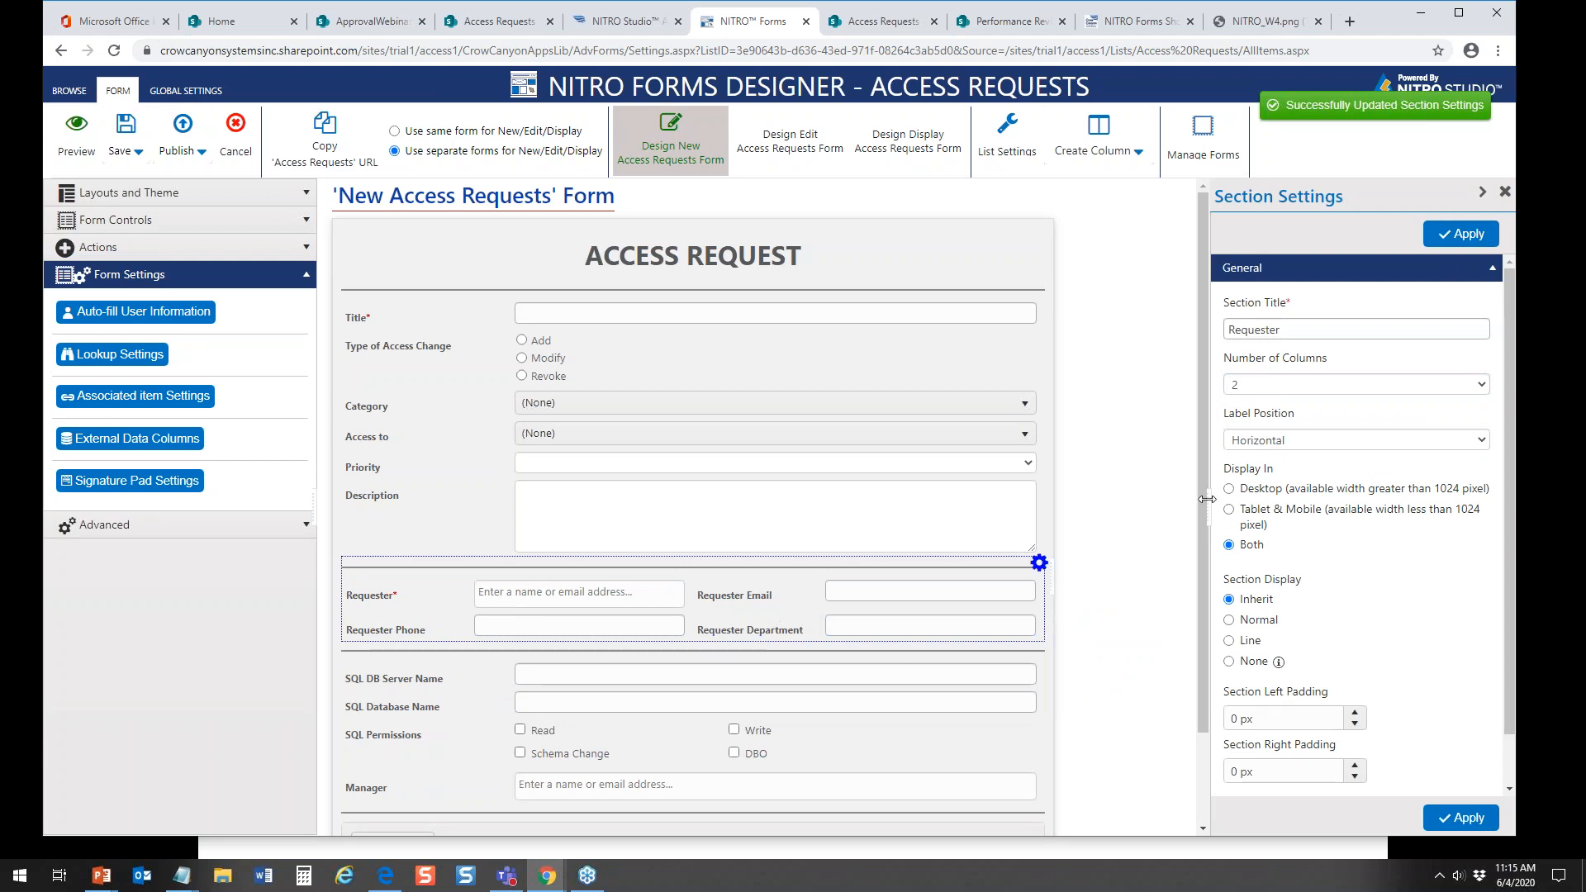
Step: Try the panel background color rgba(252, 251, 251, 1) on the Requester section, and clear it again
{"action": "left_click", "coordinate": [1493, 269]}
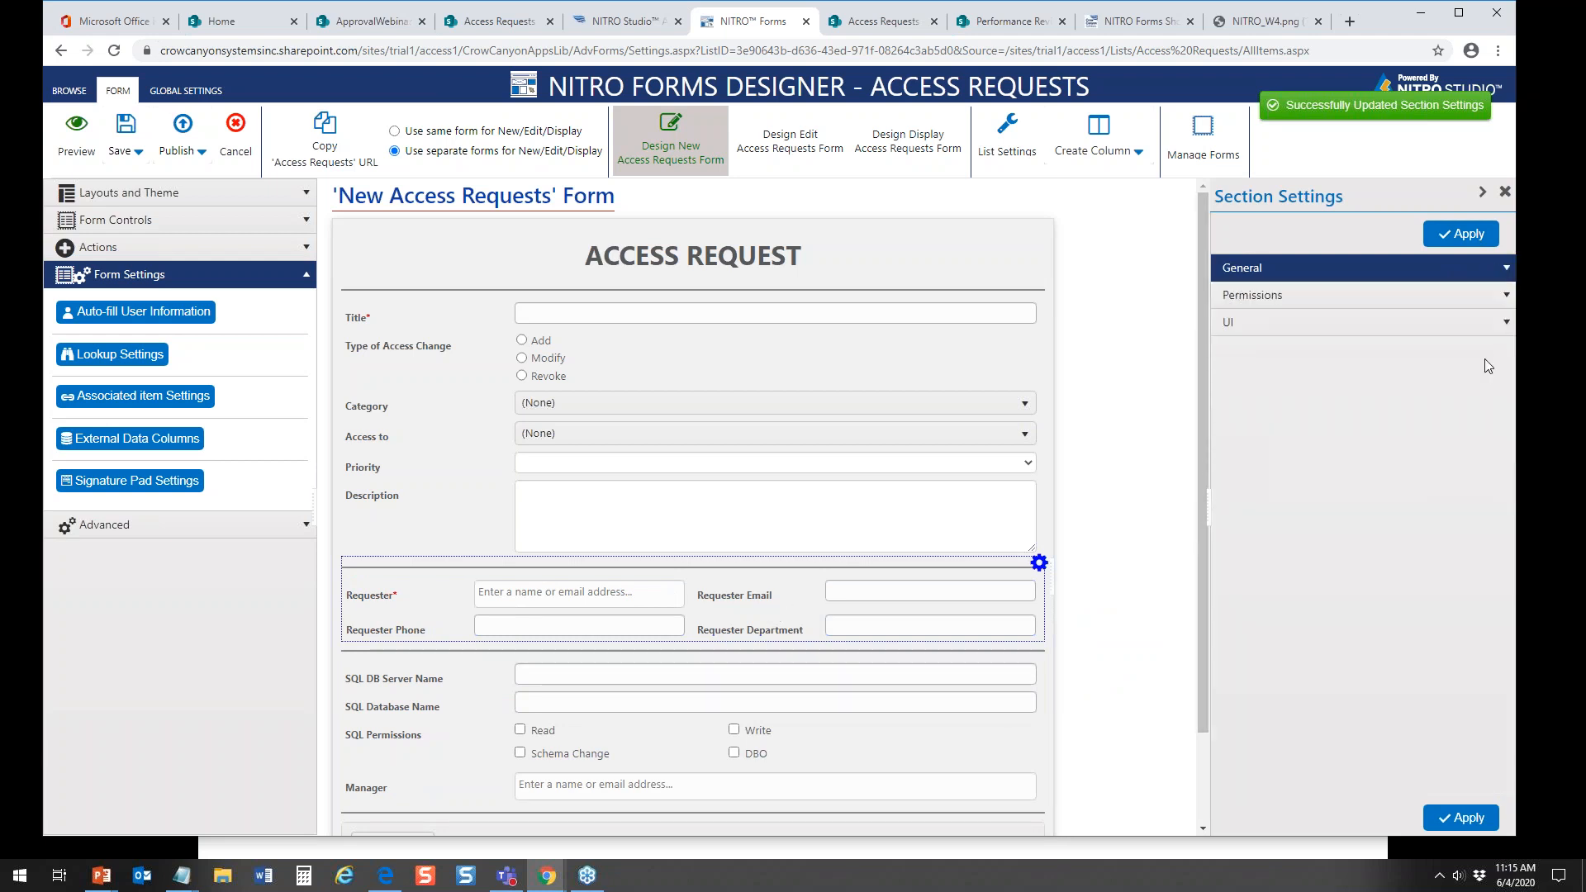
{"action": "left_click", "coordinate": [1498, 330]}
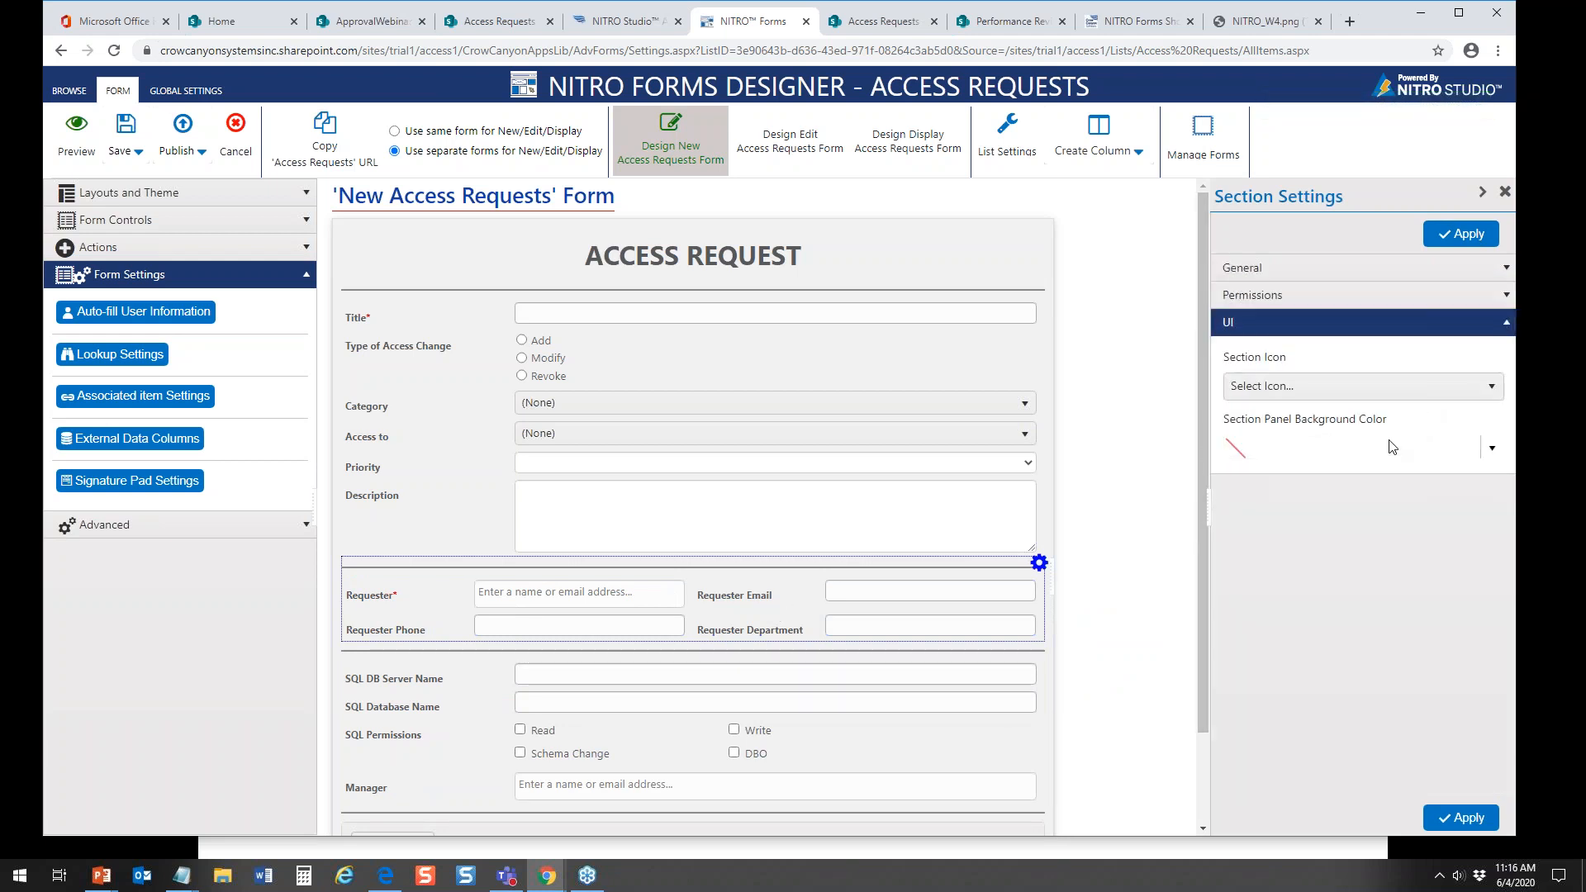
{"action": "left_click", "coordinate": [1392, 447]}
{"action": "left_click", "coordinate": [1225, 494]}
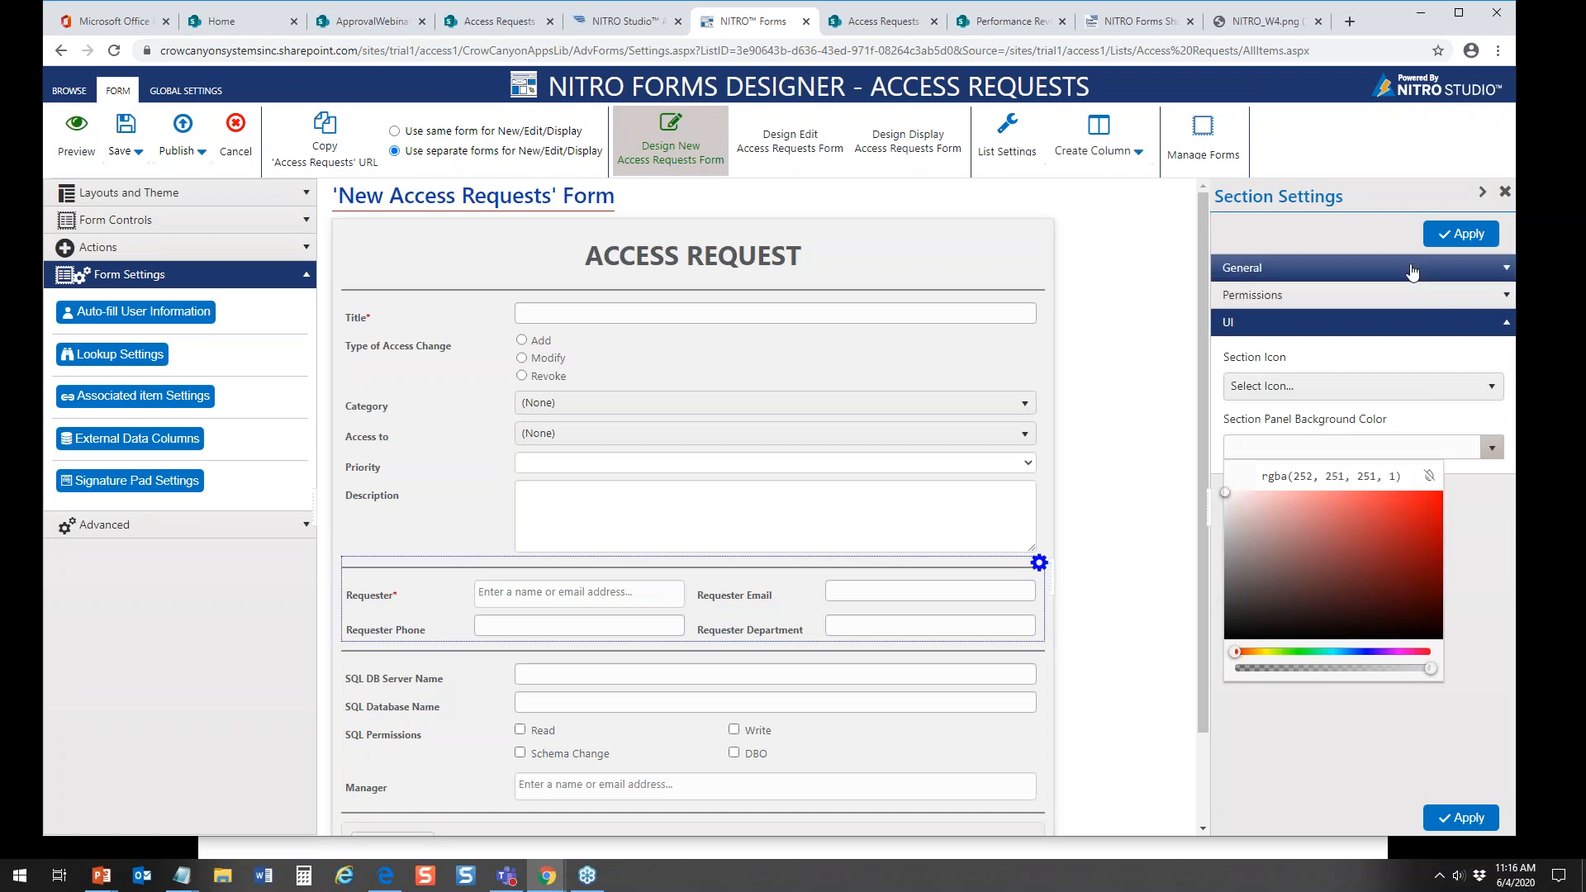
{"action": "left_click", "coordinate": [1445, 237]}
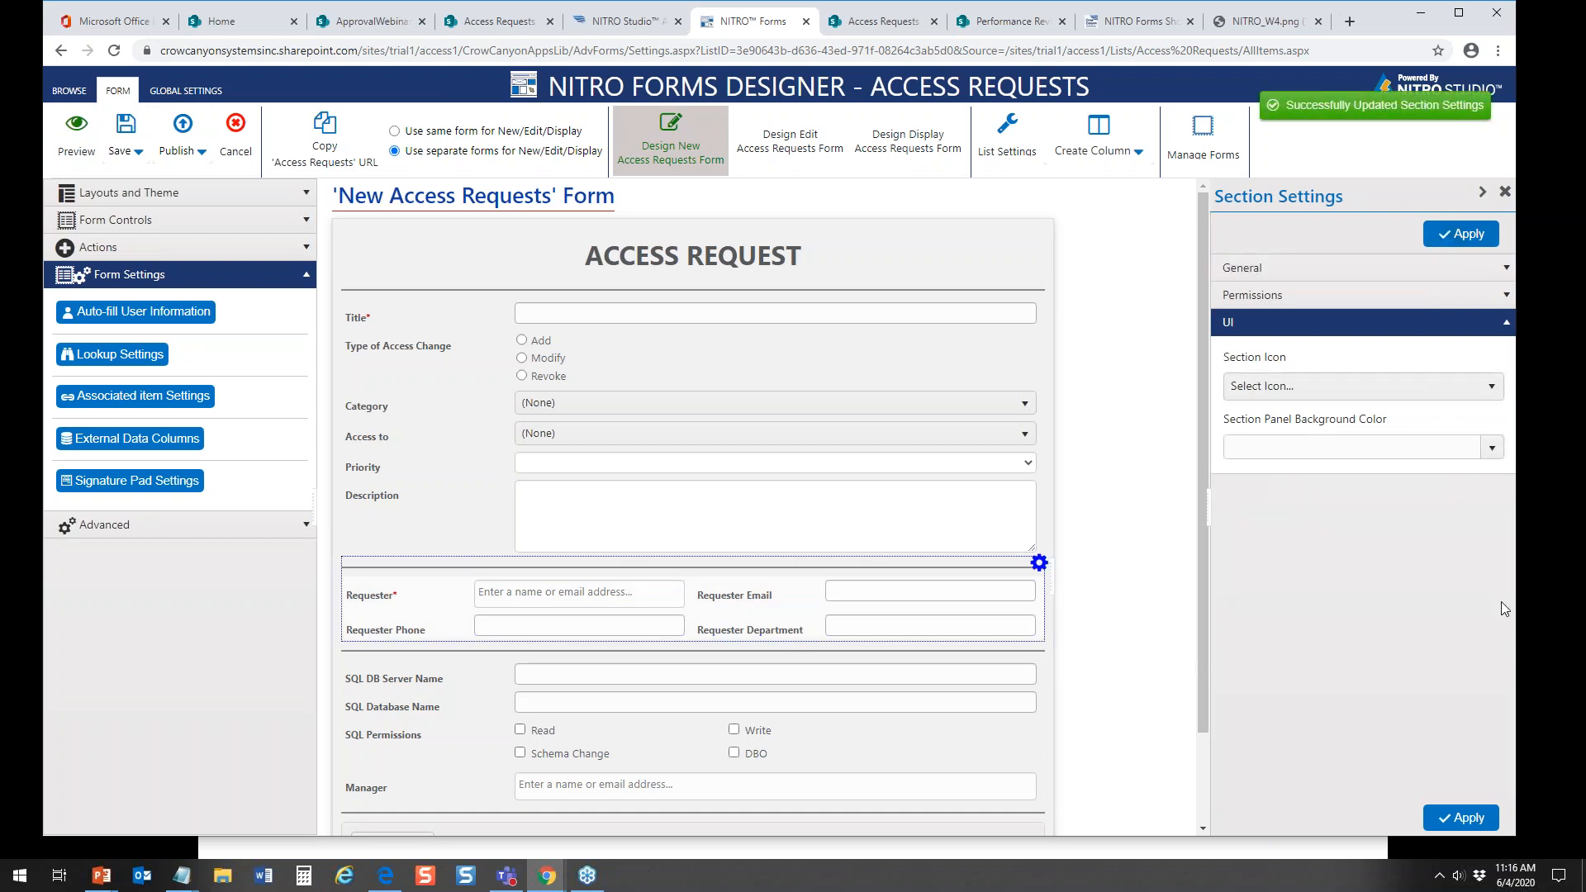
{"action": "left_click", "coordinate": [1491, 451]}
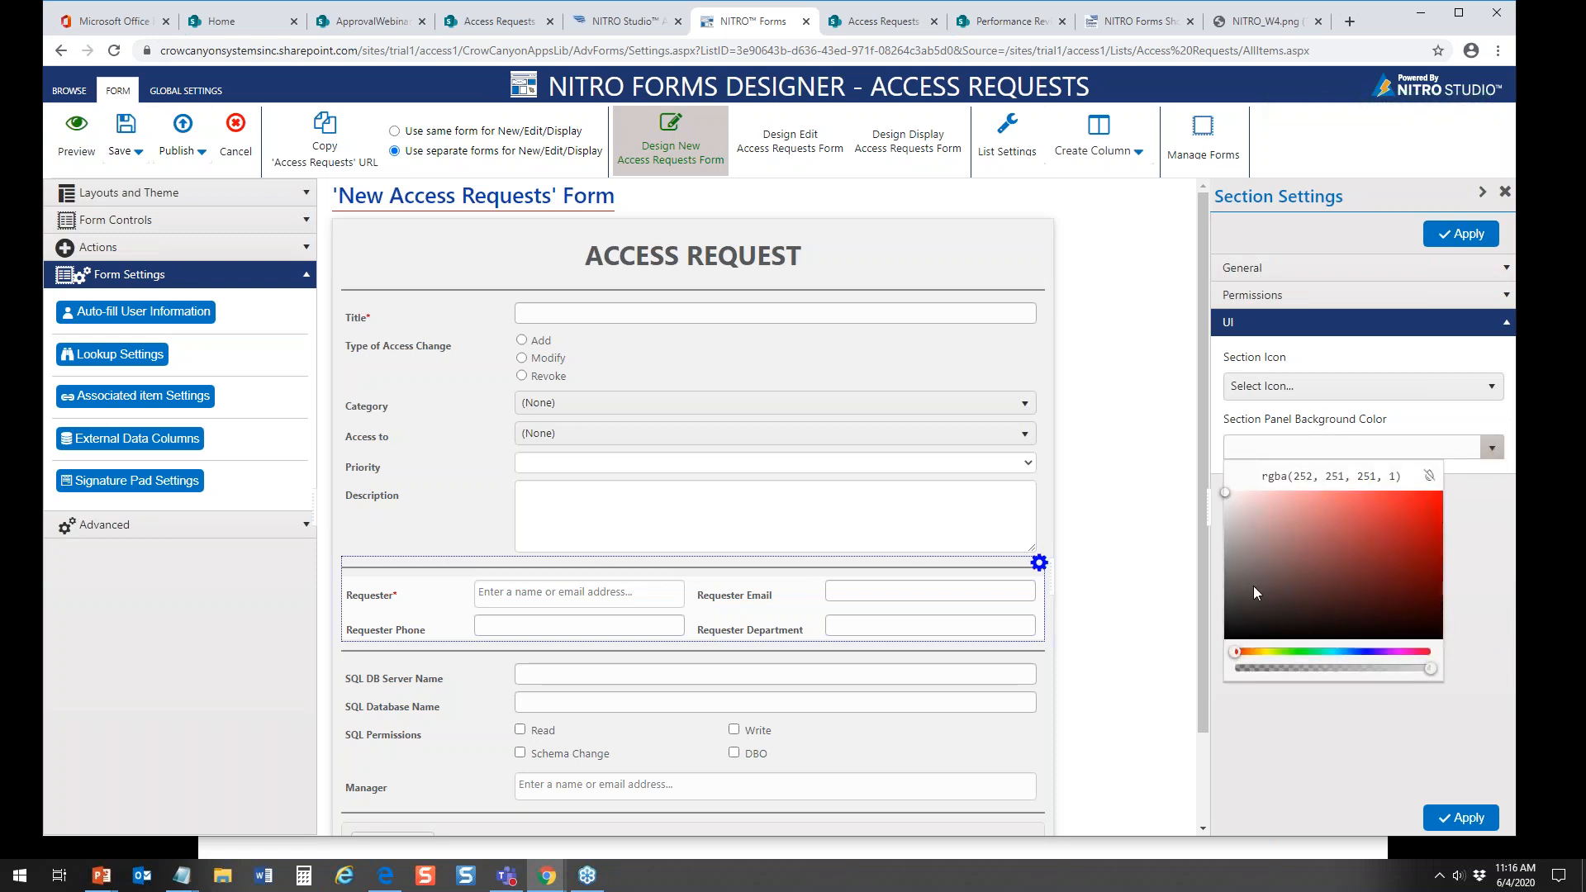
{"action": "left_click", "coordinate": [1434, 478]}
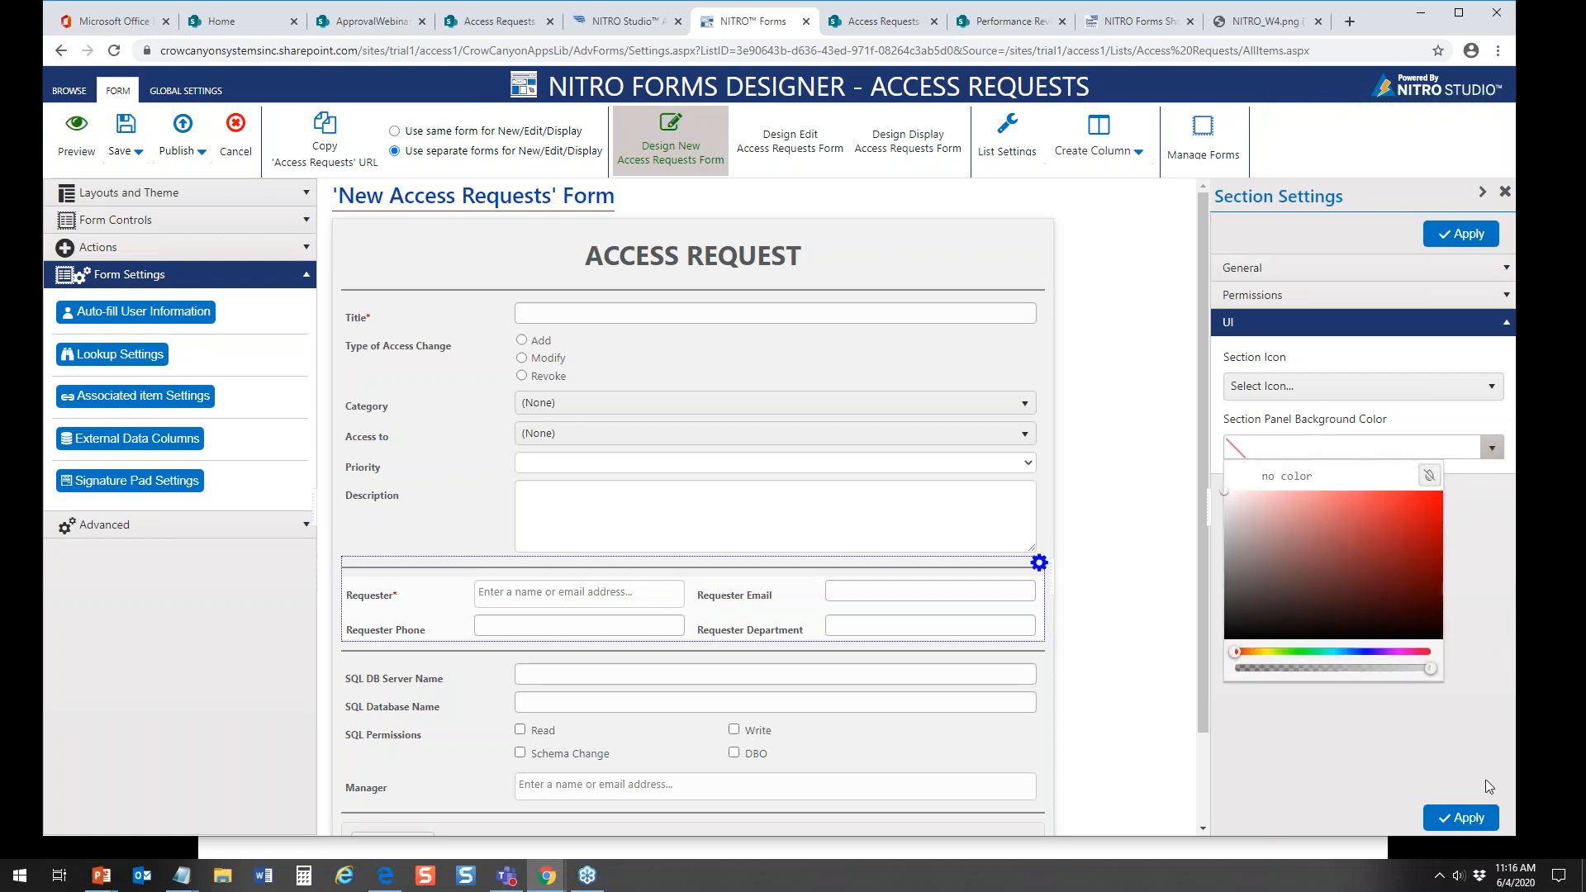
{"action": "left_click", "coordinate": [1460, 818]}
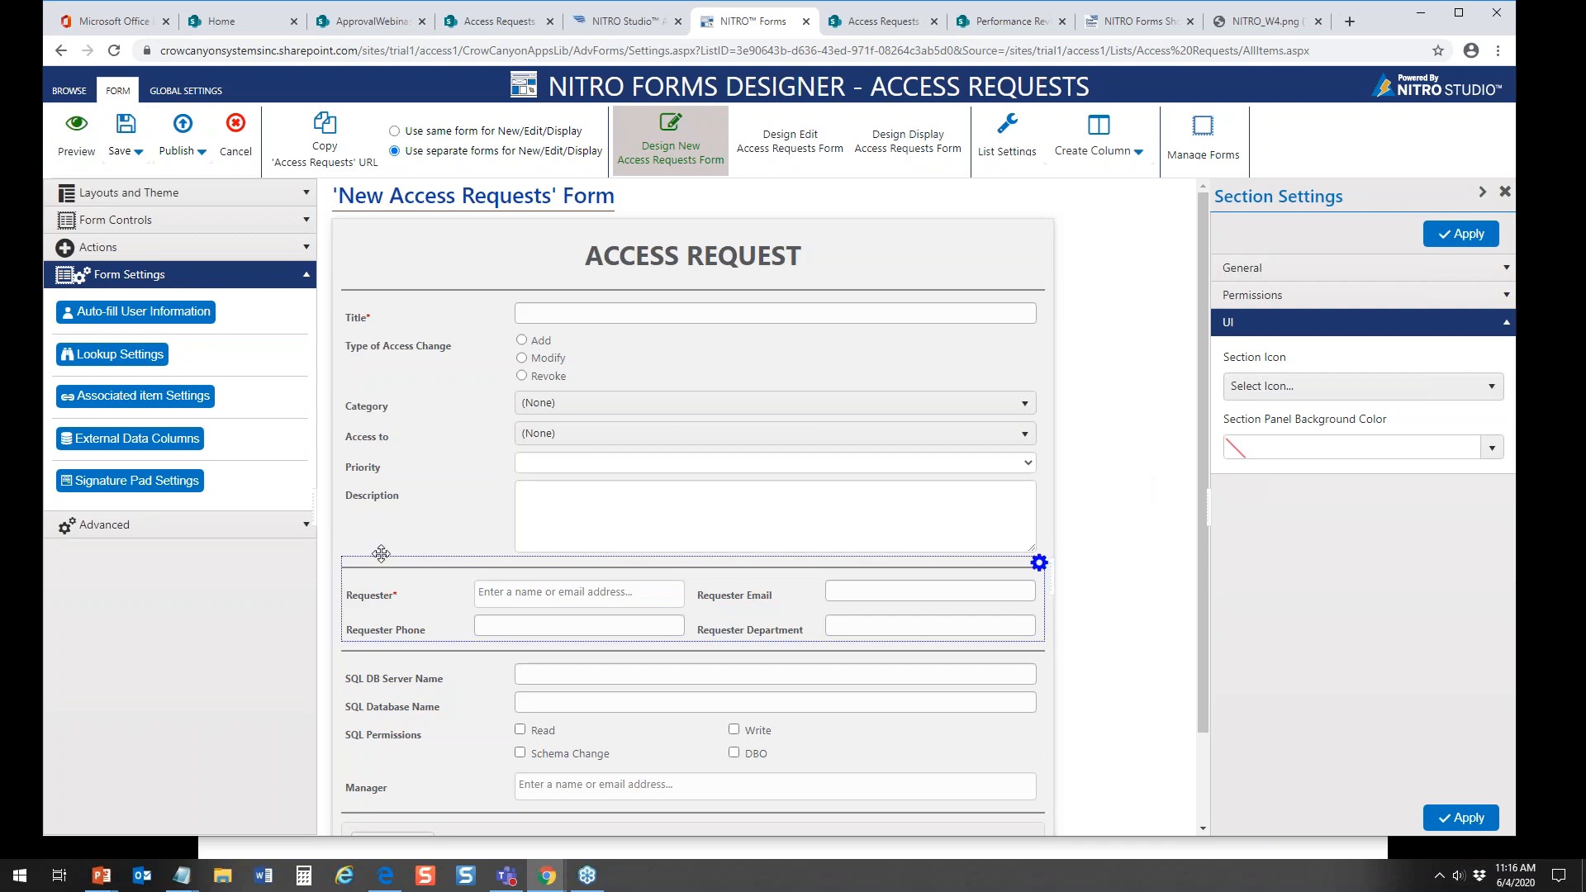
Step: Find the Employee or Contractor? column among the SharePoint columns and add it to the form below Access to
{"action": "left_click", "coordinate": [305, 278]}
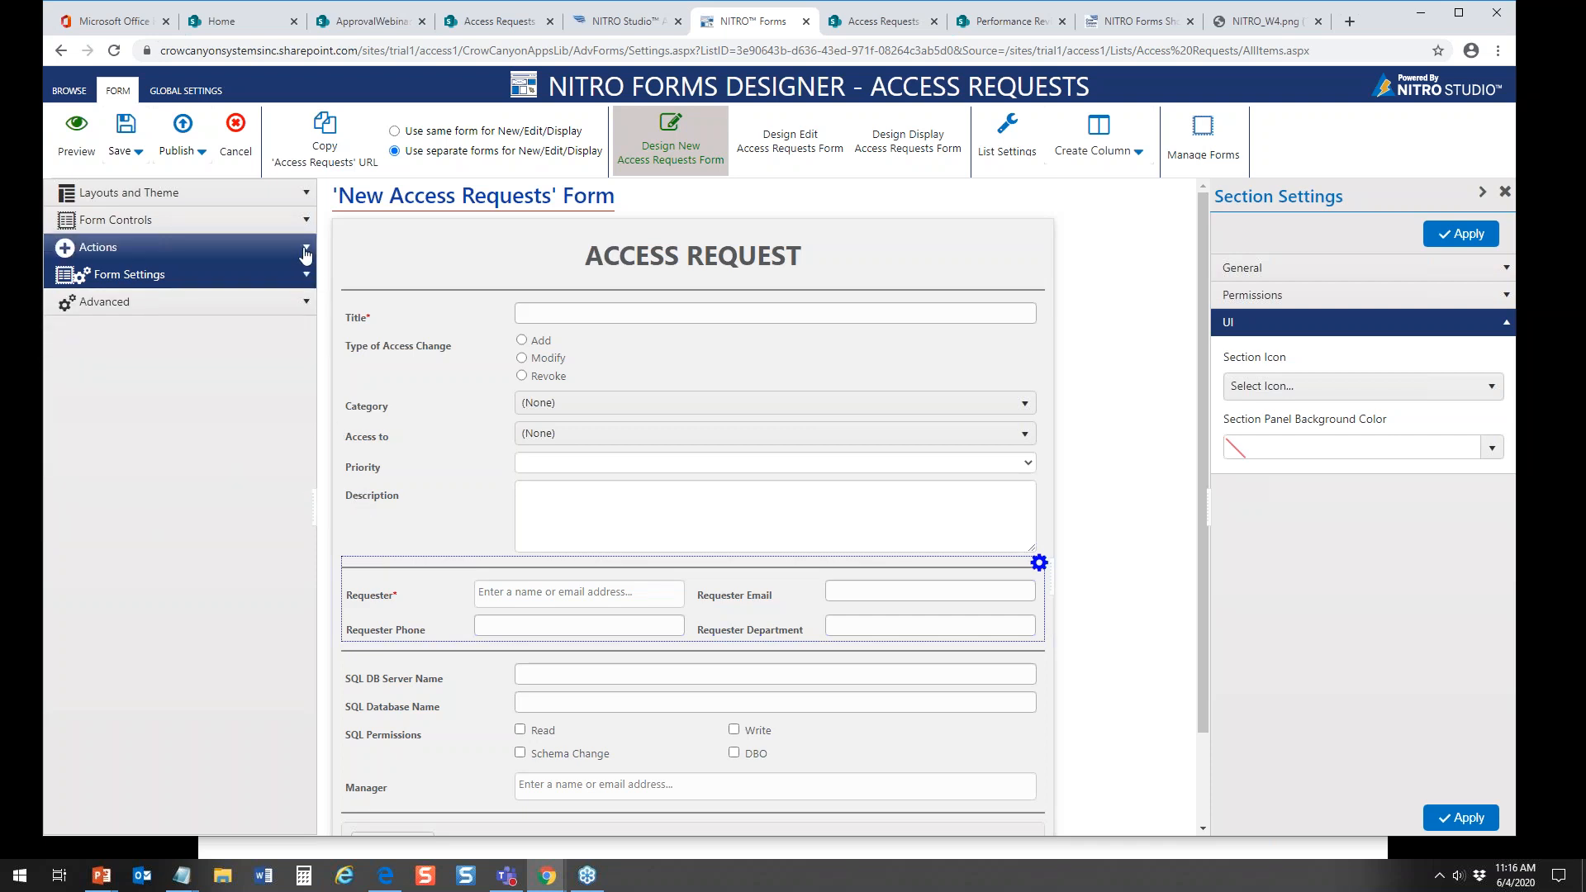
{"action": "left_click", "coordinate": [297, 220]}
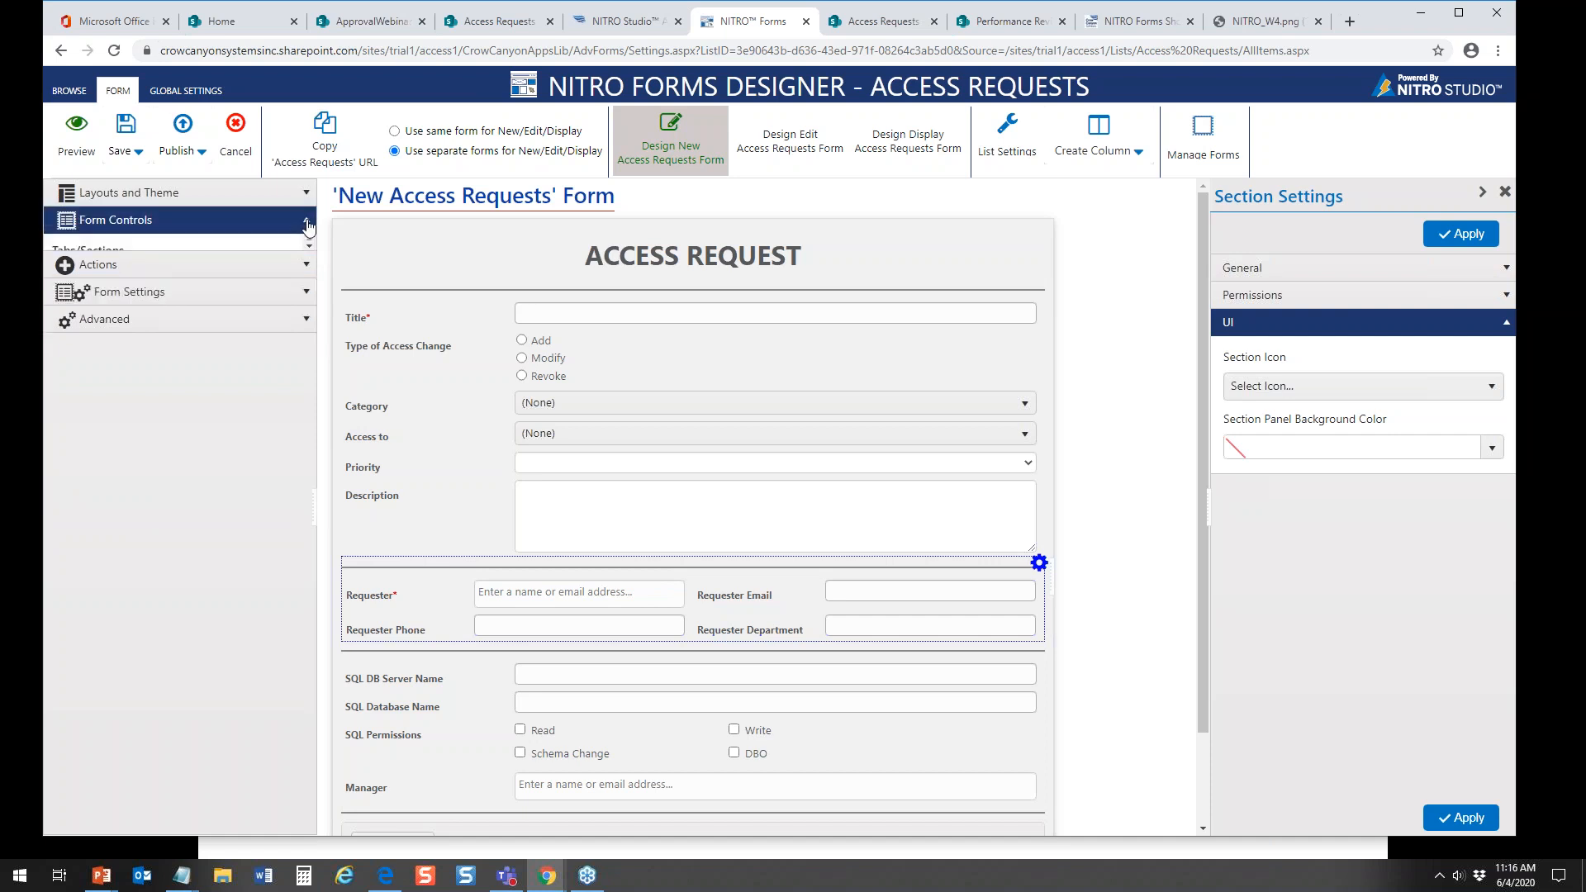
{"action": "left_click", "coordinate": [149, 443]}
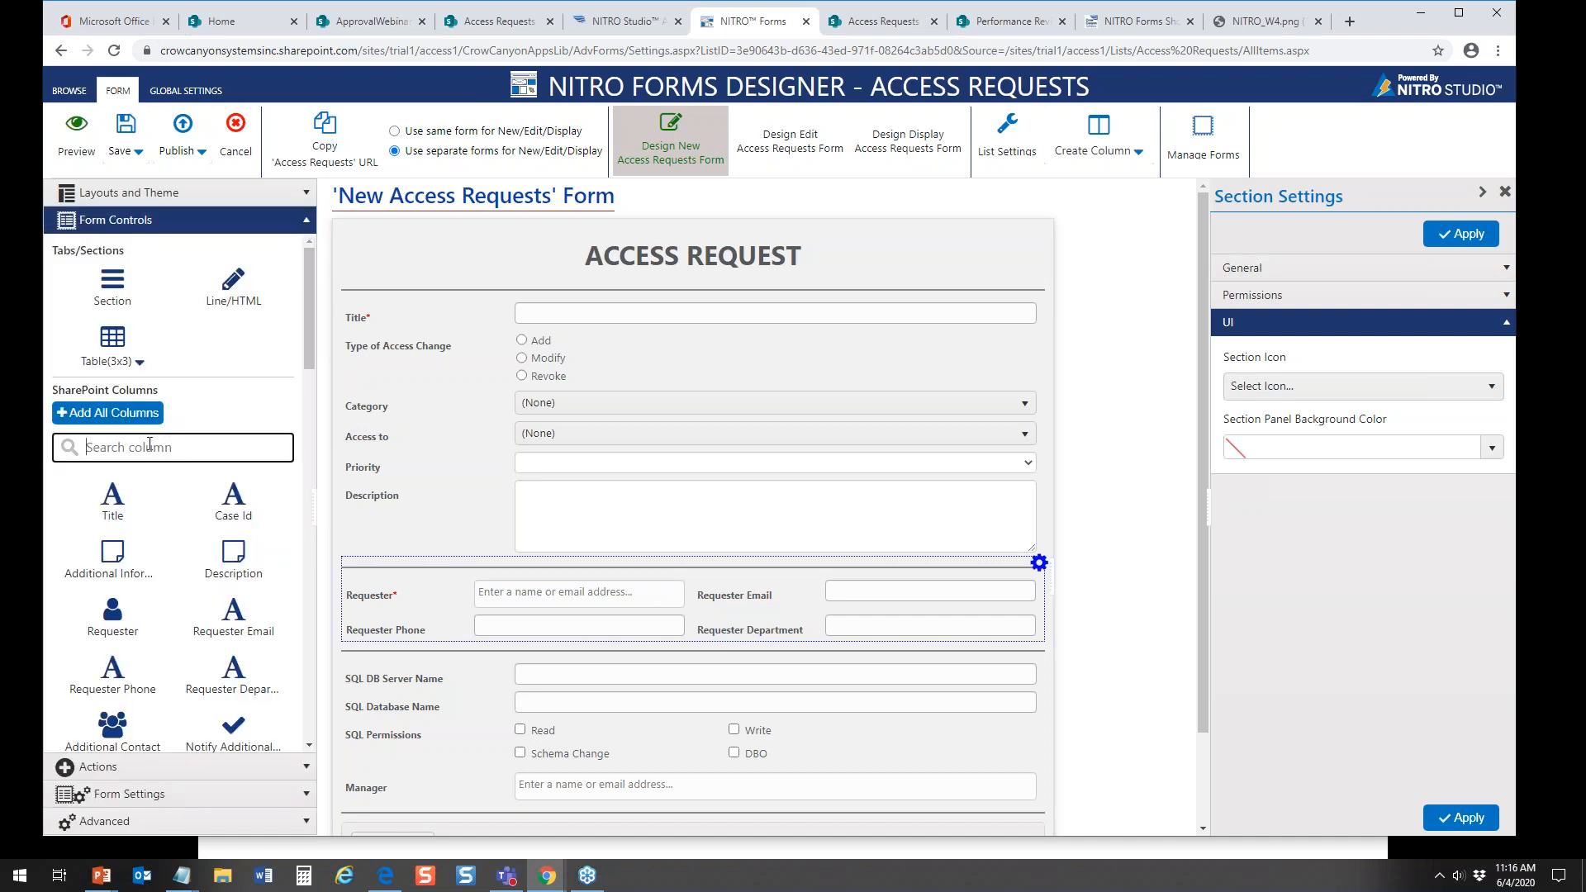
{"action": "type", "text": "emp"}
{"action": "left_click_drag", "start_coordinate": [167, 517], "coordinate": [389, 459]}
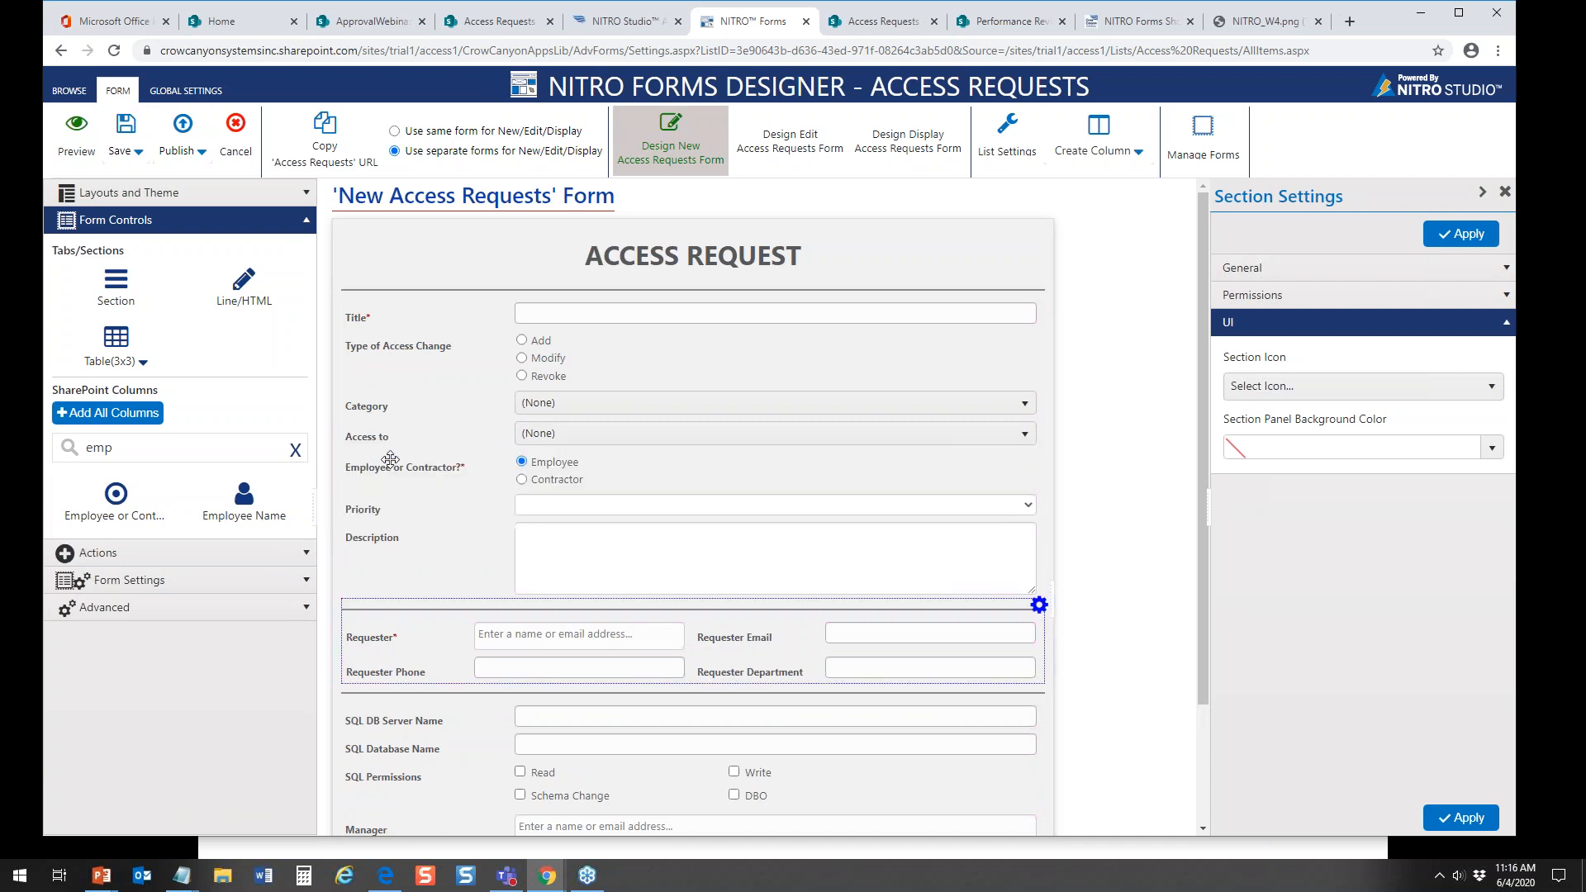
Step: Configure the Employee or Contractor? column to show its options horizontally and apply the setting
{"action": "left_click", "coordinate": [390, 460]}
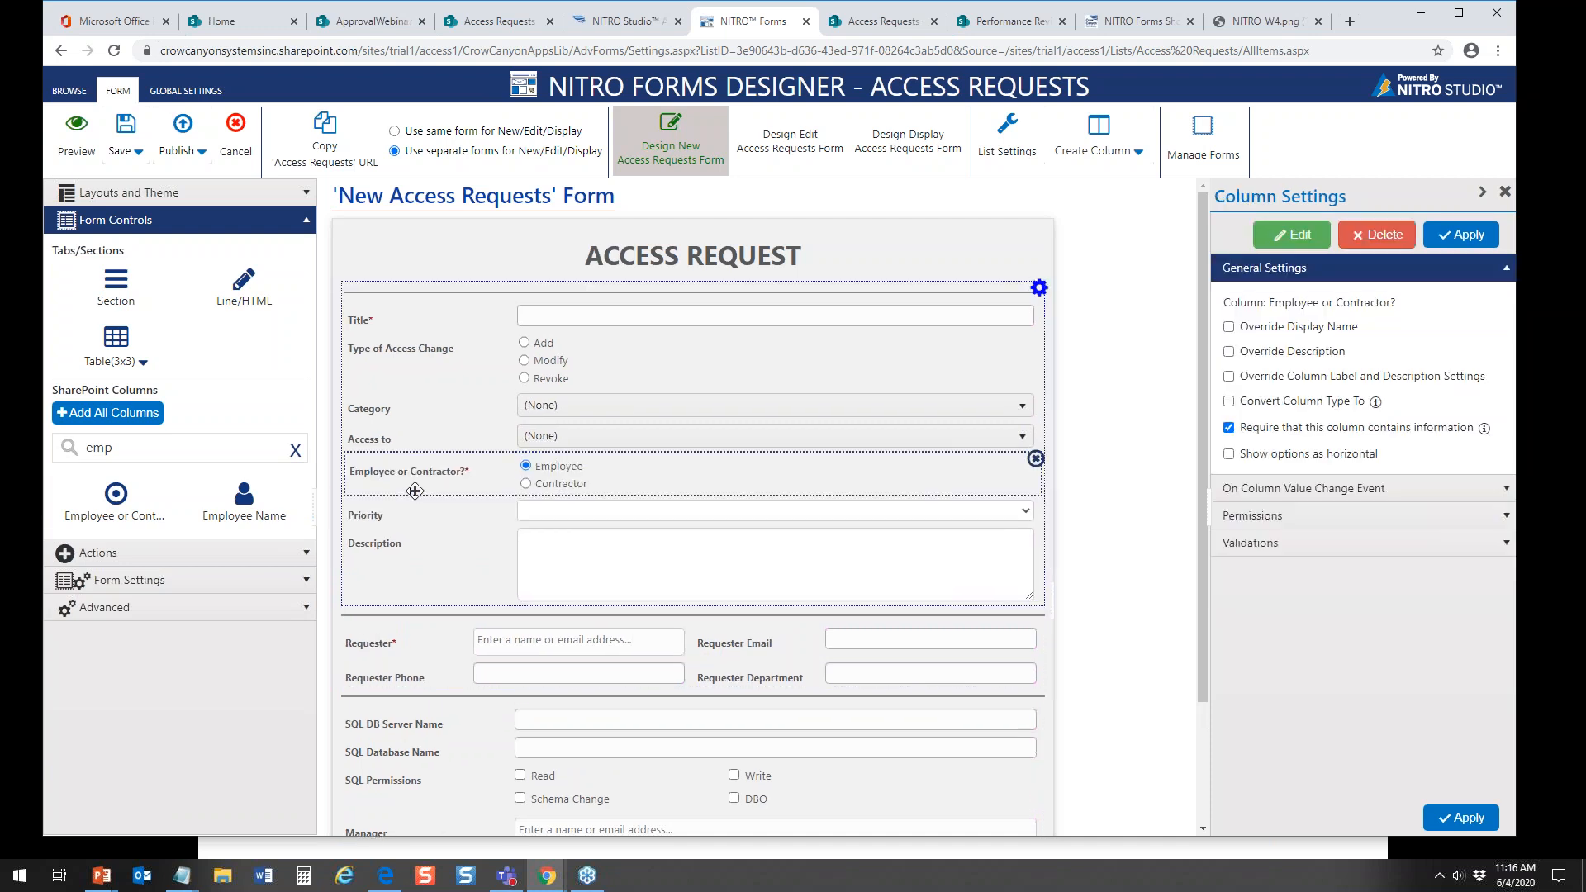
{"action": "left_click", "coordinate": [1229, 453]}
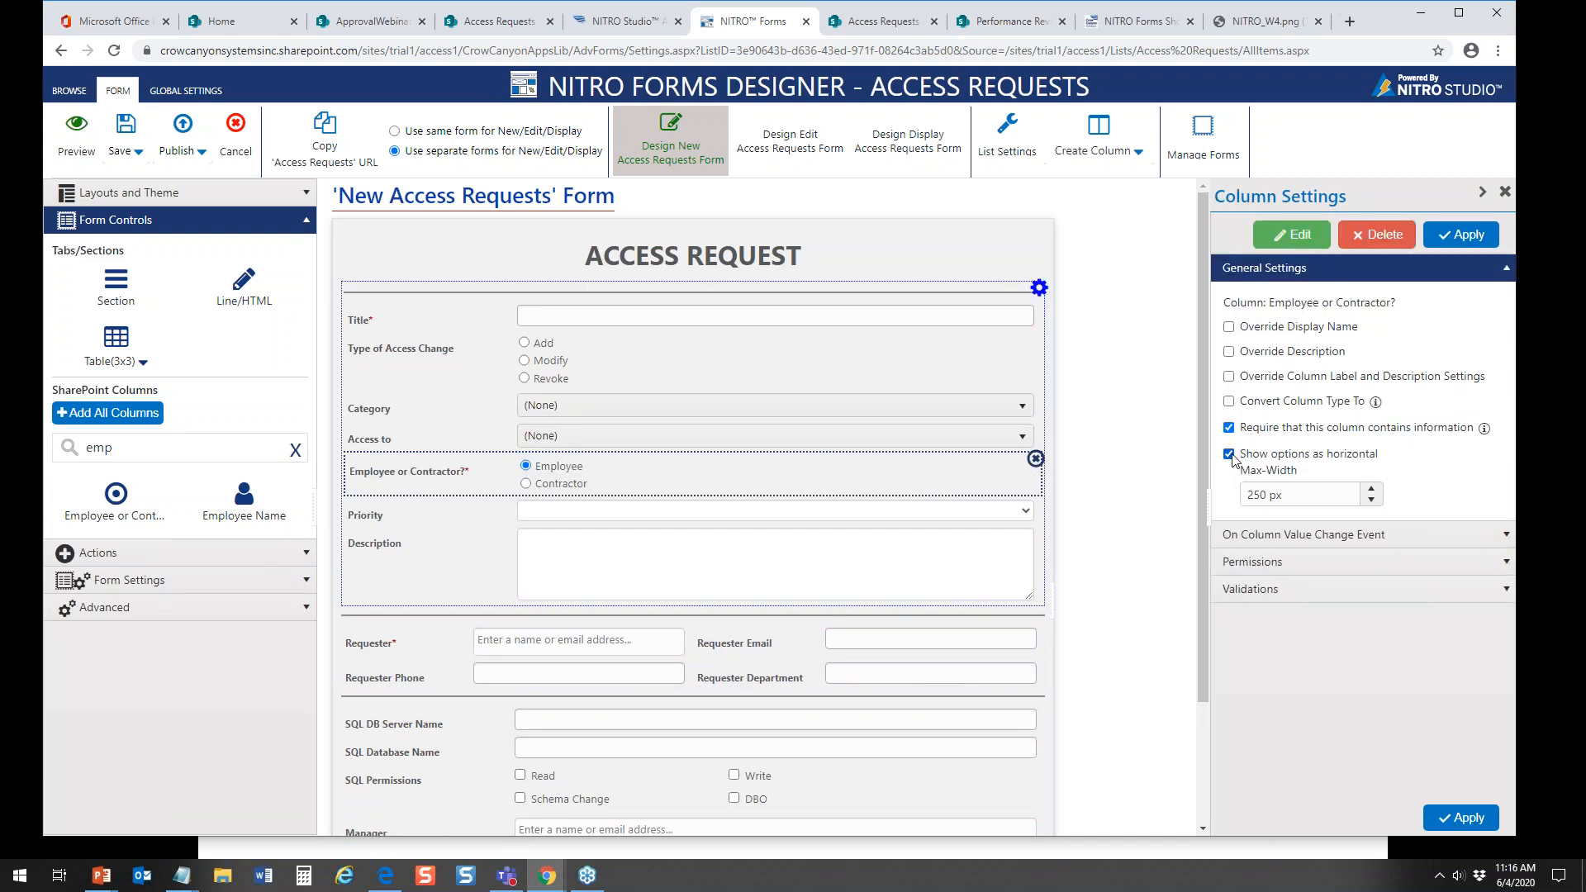
{"action": "left_click", "coordinate": [1476, 241]}
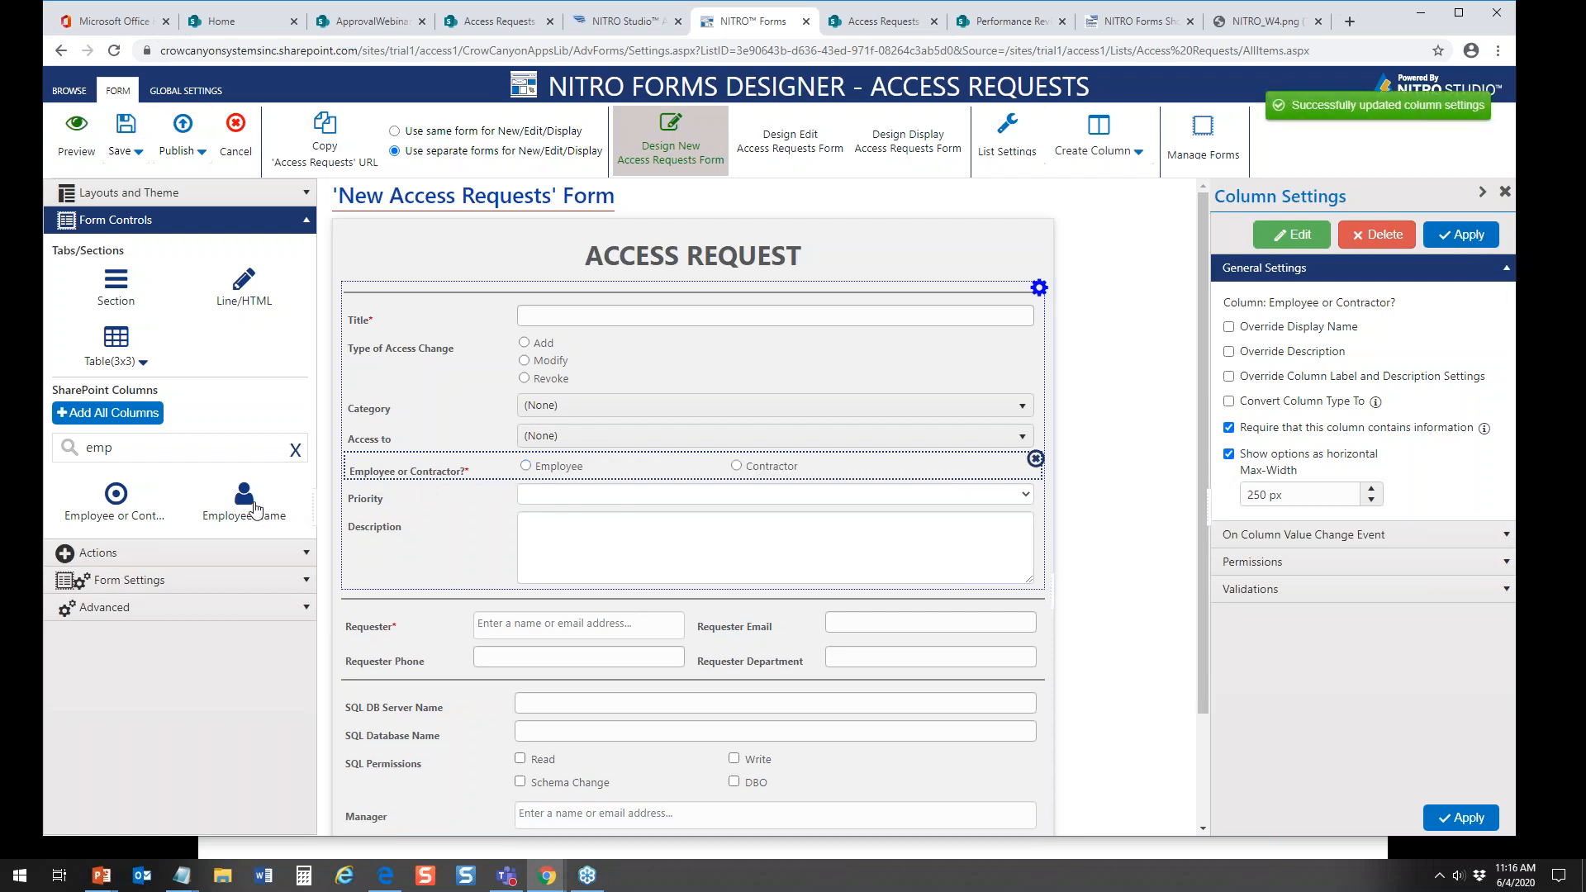
Step: Add the Employee Name, Contractor Name and Contractor Company columns, in that order, below Employee or Contractor? on the form
{"action": "left_click_drag", "start_coordinate": [233, 509], "coordinate": [400, 474]}
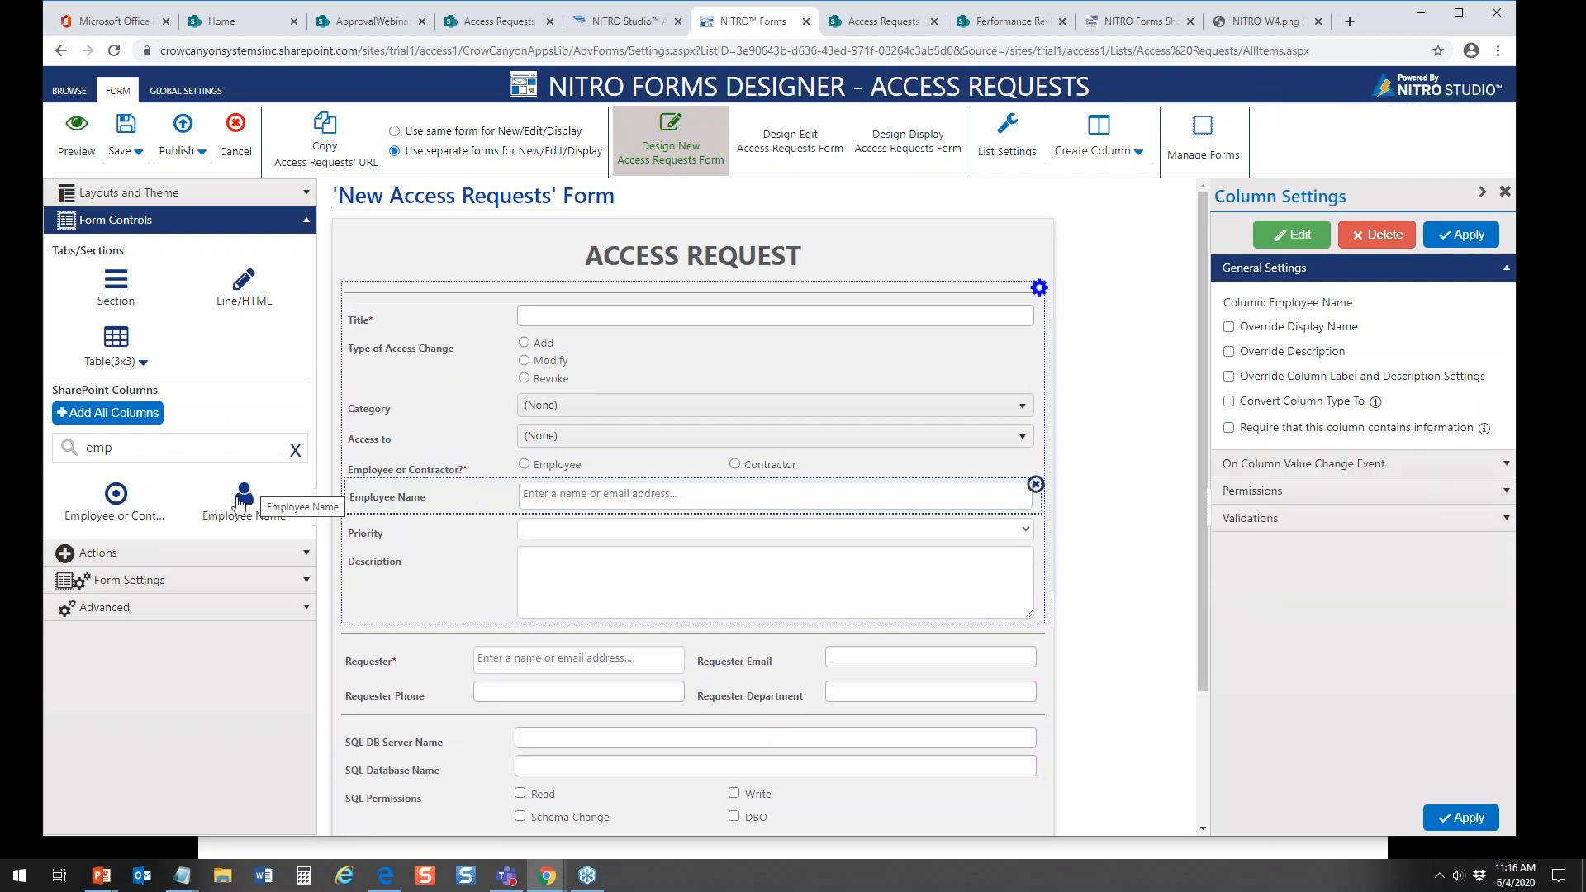
{"action": "double_click", "coordinate": [169, 456]}
{"action": "type", "text": "contrt"}
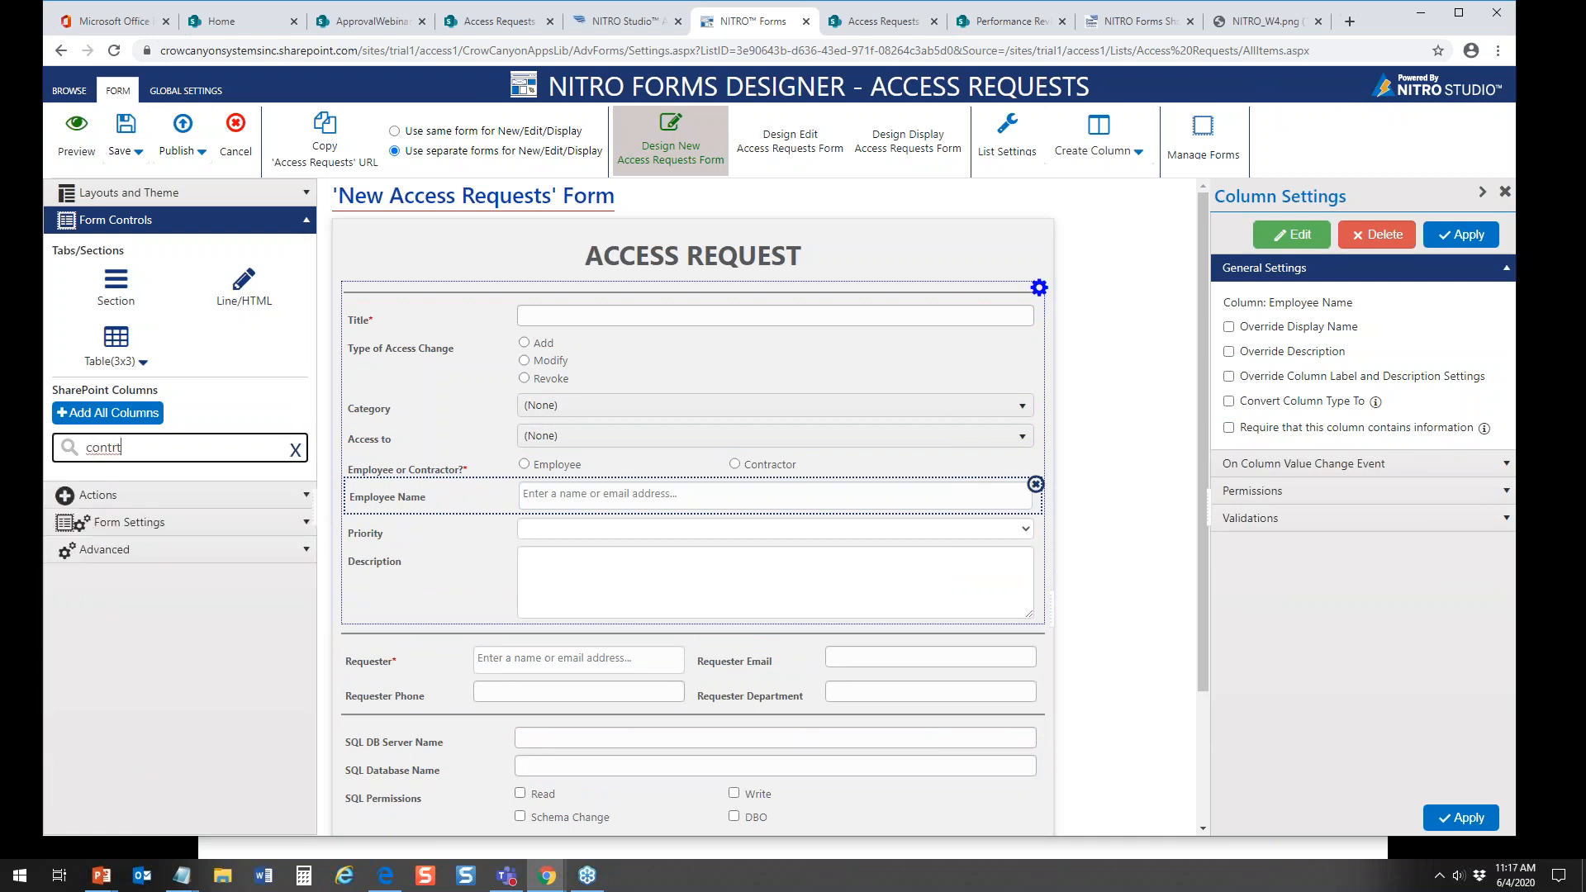
{"action": "key", "text": "BackSpace"}
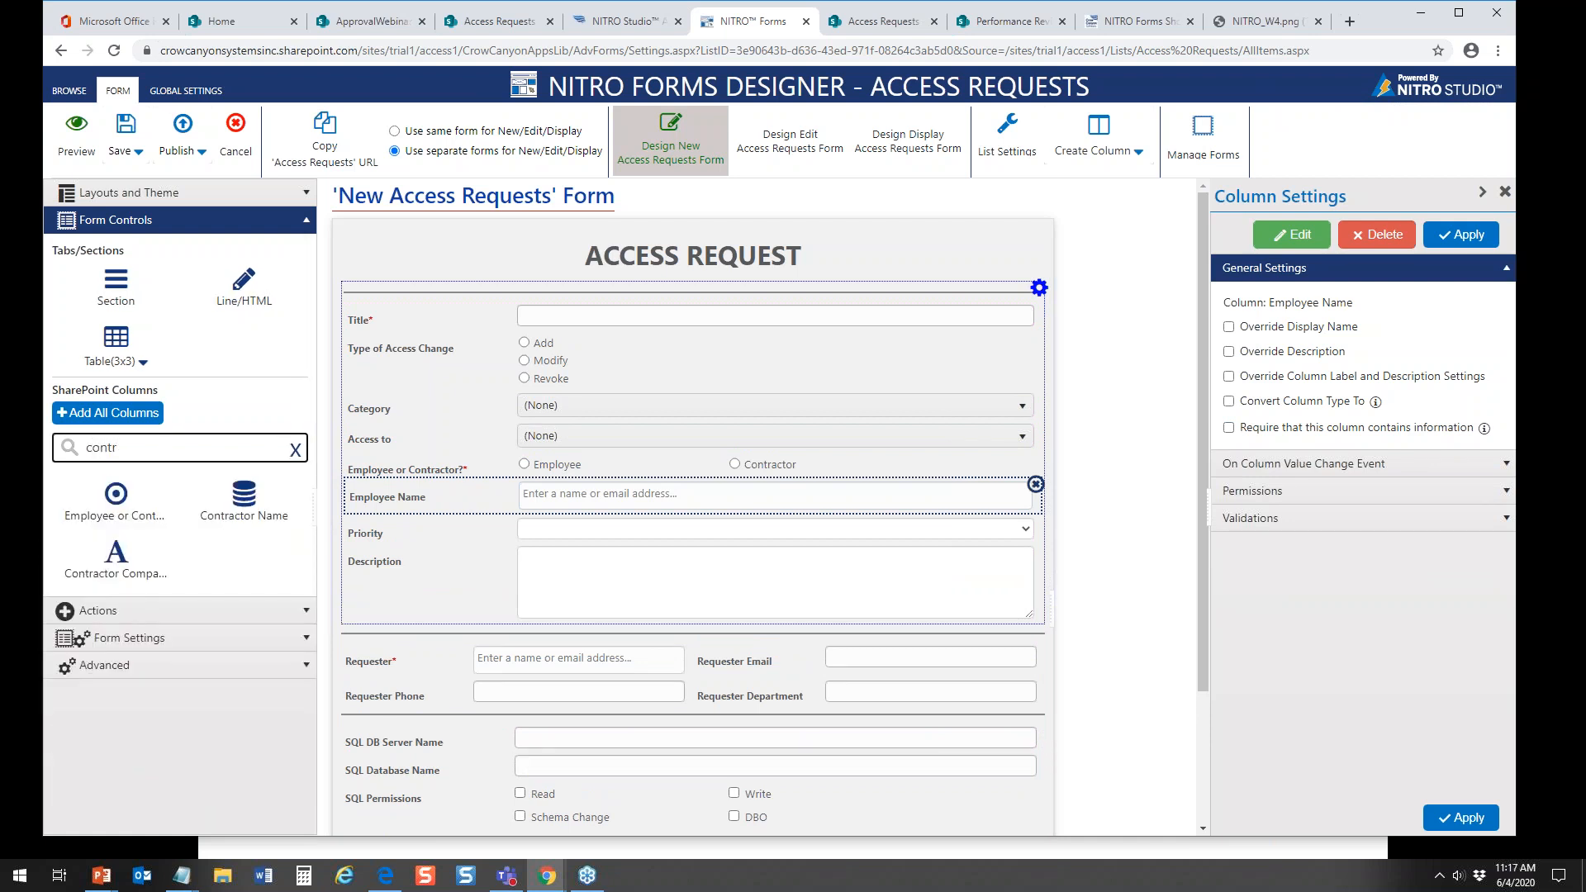
{"action": "left_click_drag", "start_coordinate": [238, 500], "coordinate": [432, 514]}
{"action": "left_click_drag", "start_coordinate": [126, 561], "coordinate": [417, 553]}
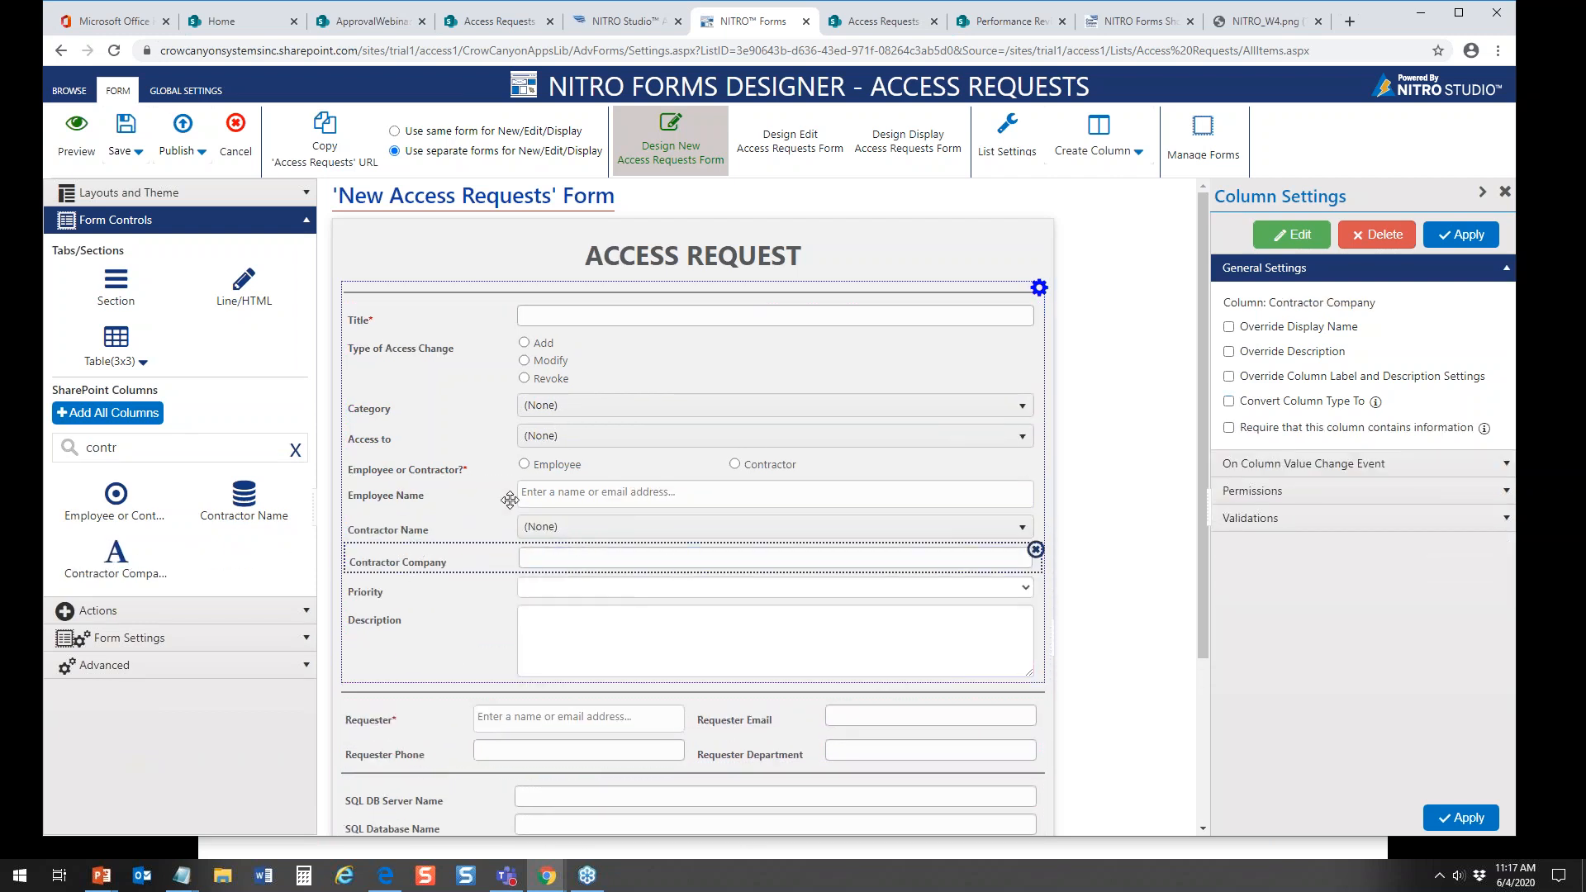
Step: Review the conditions of the Show Employee and Hide Employee permissions configured on the Employee Name column
{"action": "left_click", "coordinate": [464, 495]}
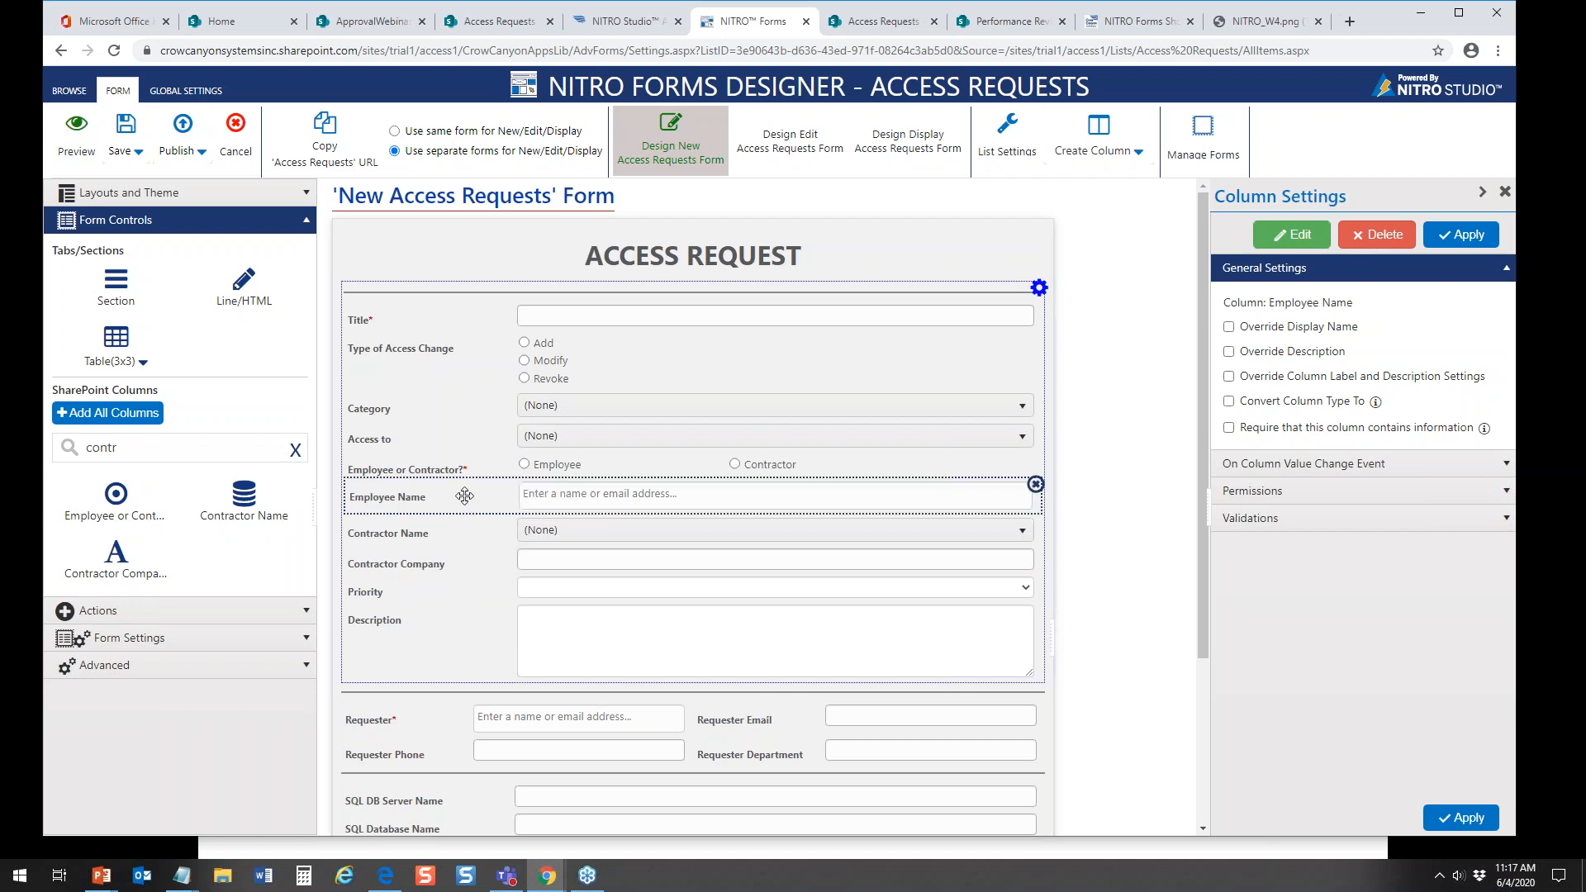
{"action": "left_click", "coordinate": [1508, 495]}
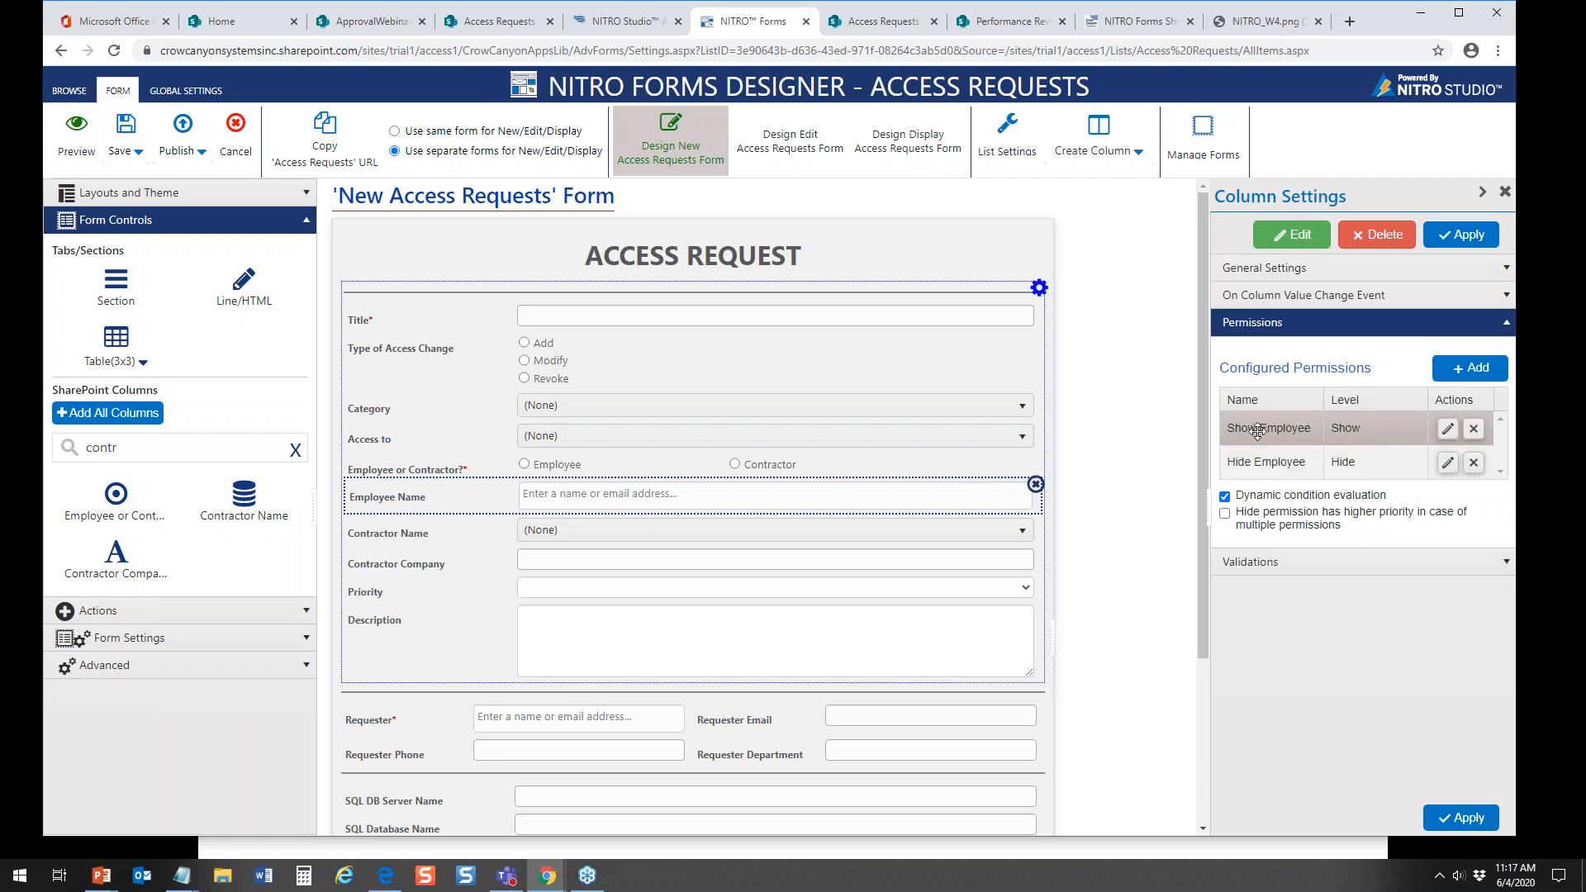
{"action": "left_click", "coordinate": [1449, 430]}
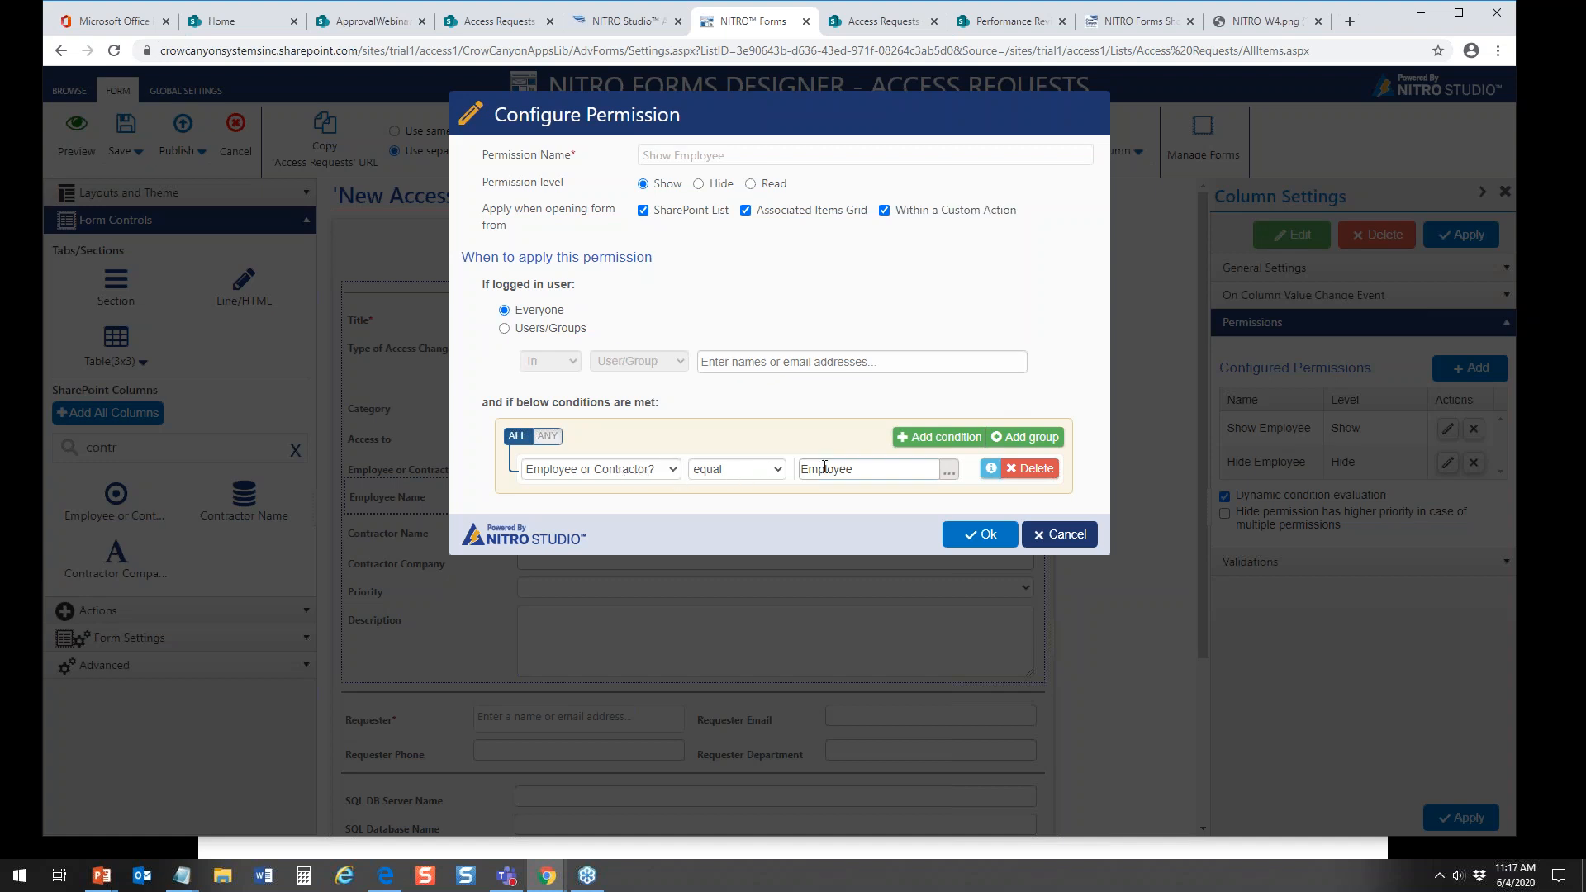
{"action": "left_click", "coordinate": [1093, 535]}
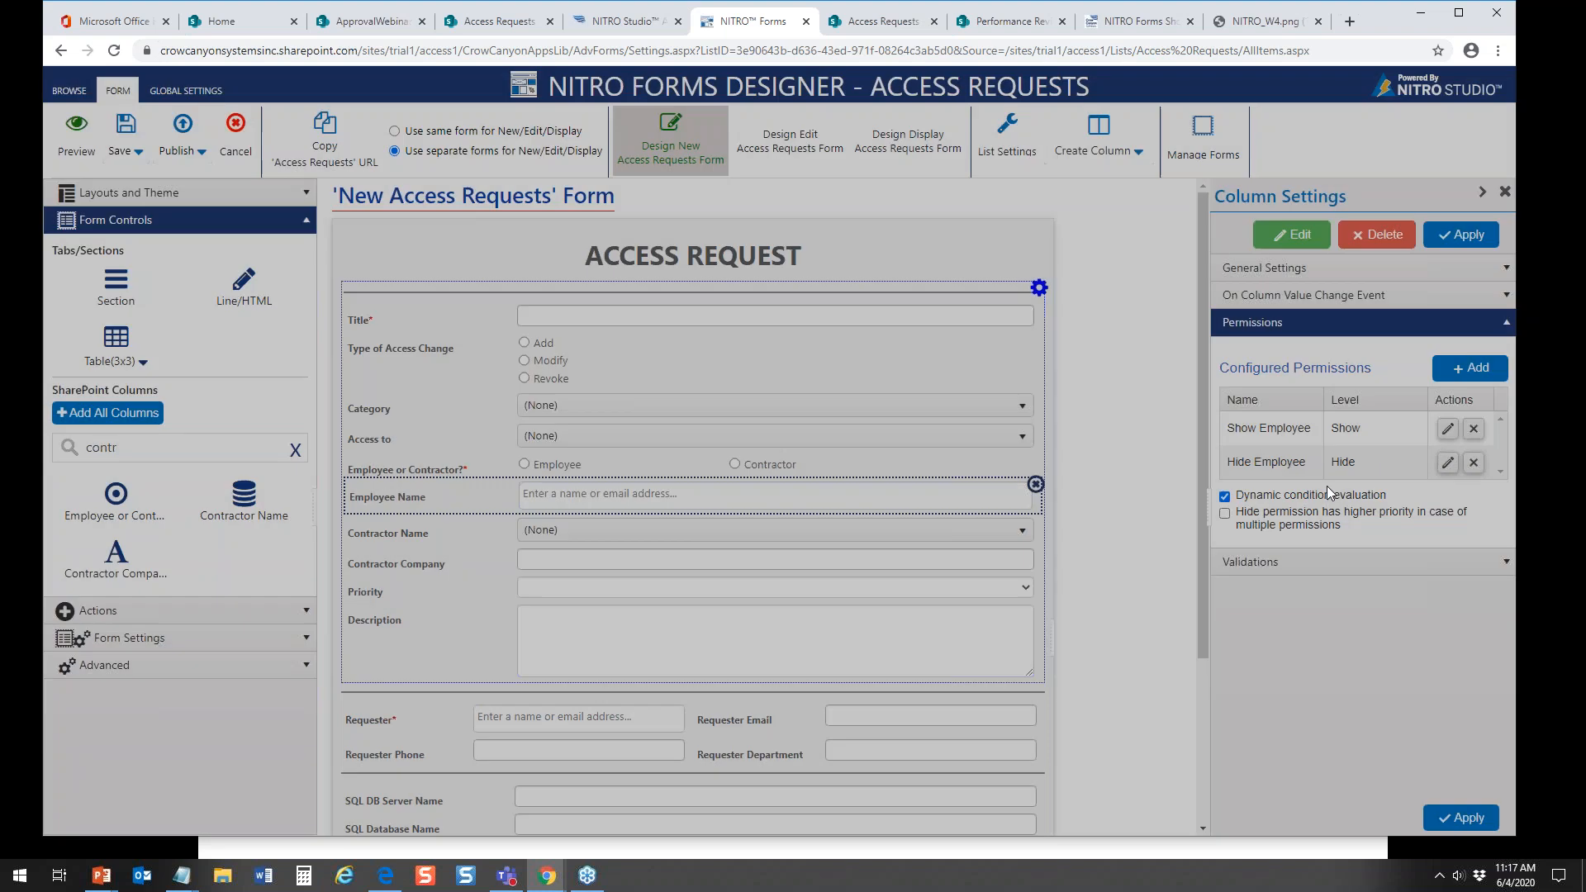
{"action": "left_click", "coordinate": [1447, 463]}
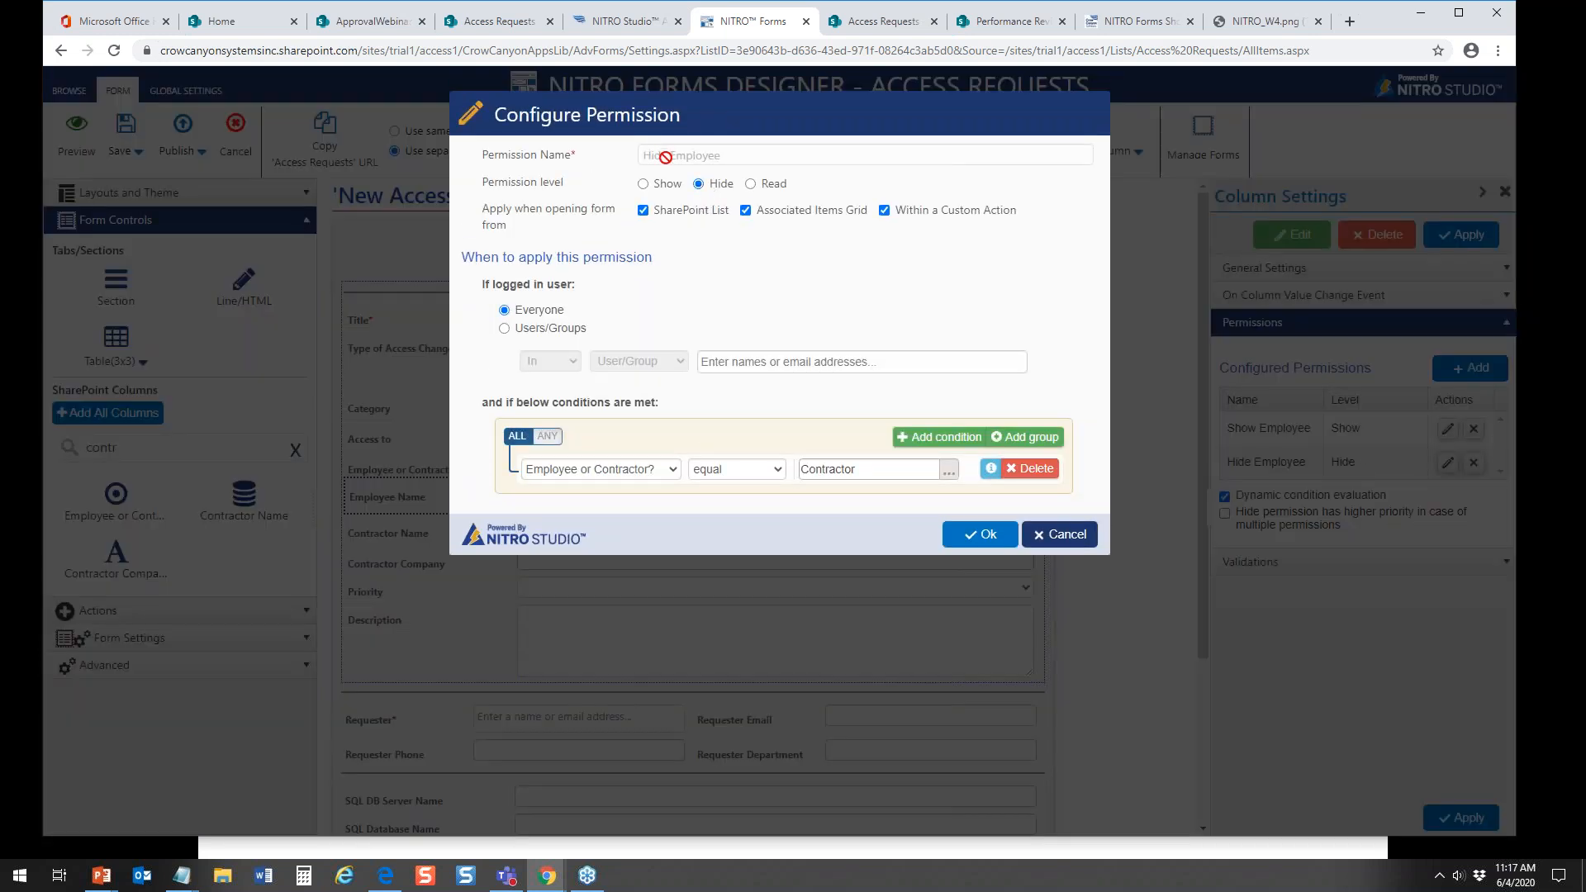
{"action": "left_click", "coordinate": [1067, 537]}
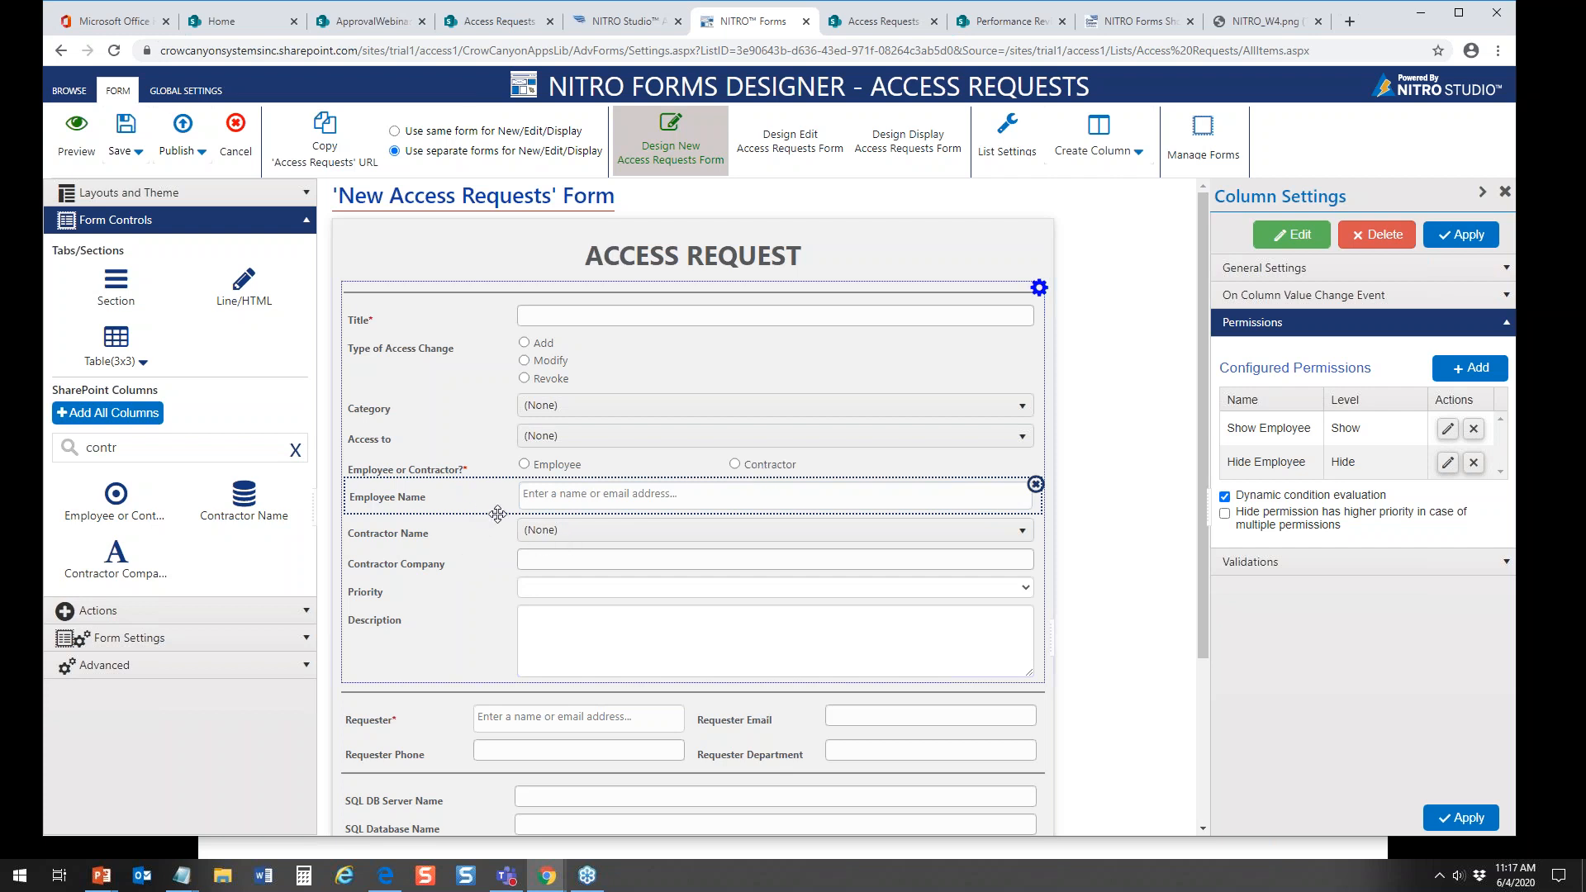
Step: Start a new multi-column permission in the form's advanced settings, named Hide Contractor, with the permission level Hide
{"action": "left_click", "coordinate": [306, 223]}
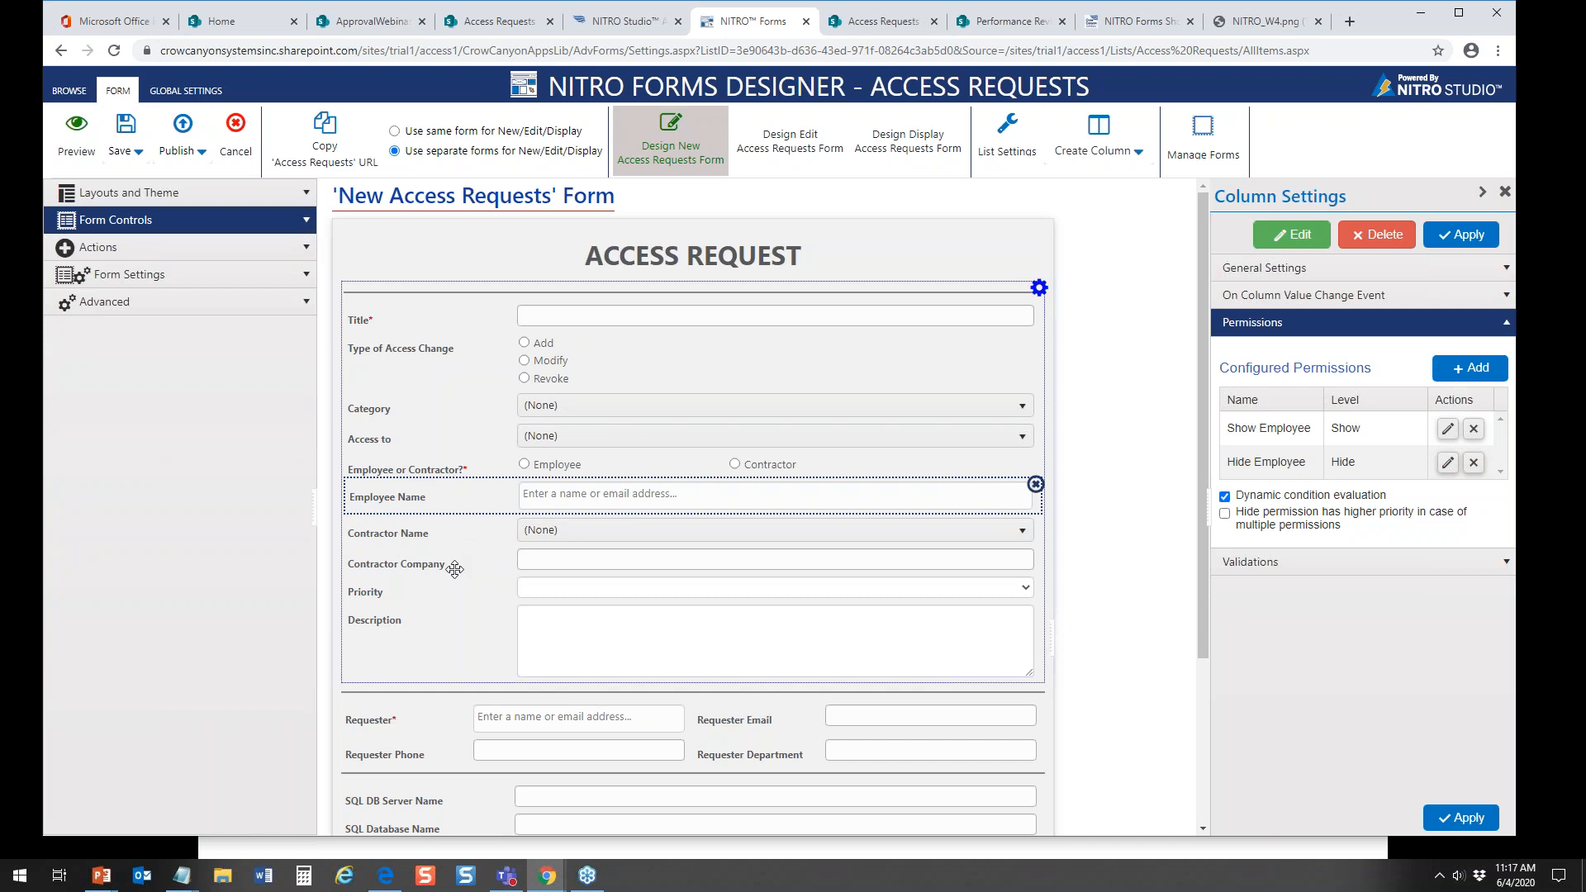
{"action": "left_click", "coordinate": [307, 303]}
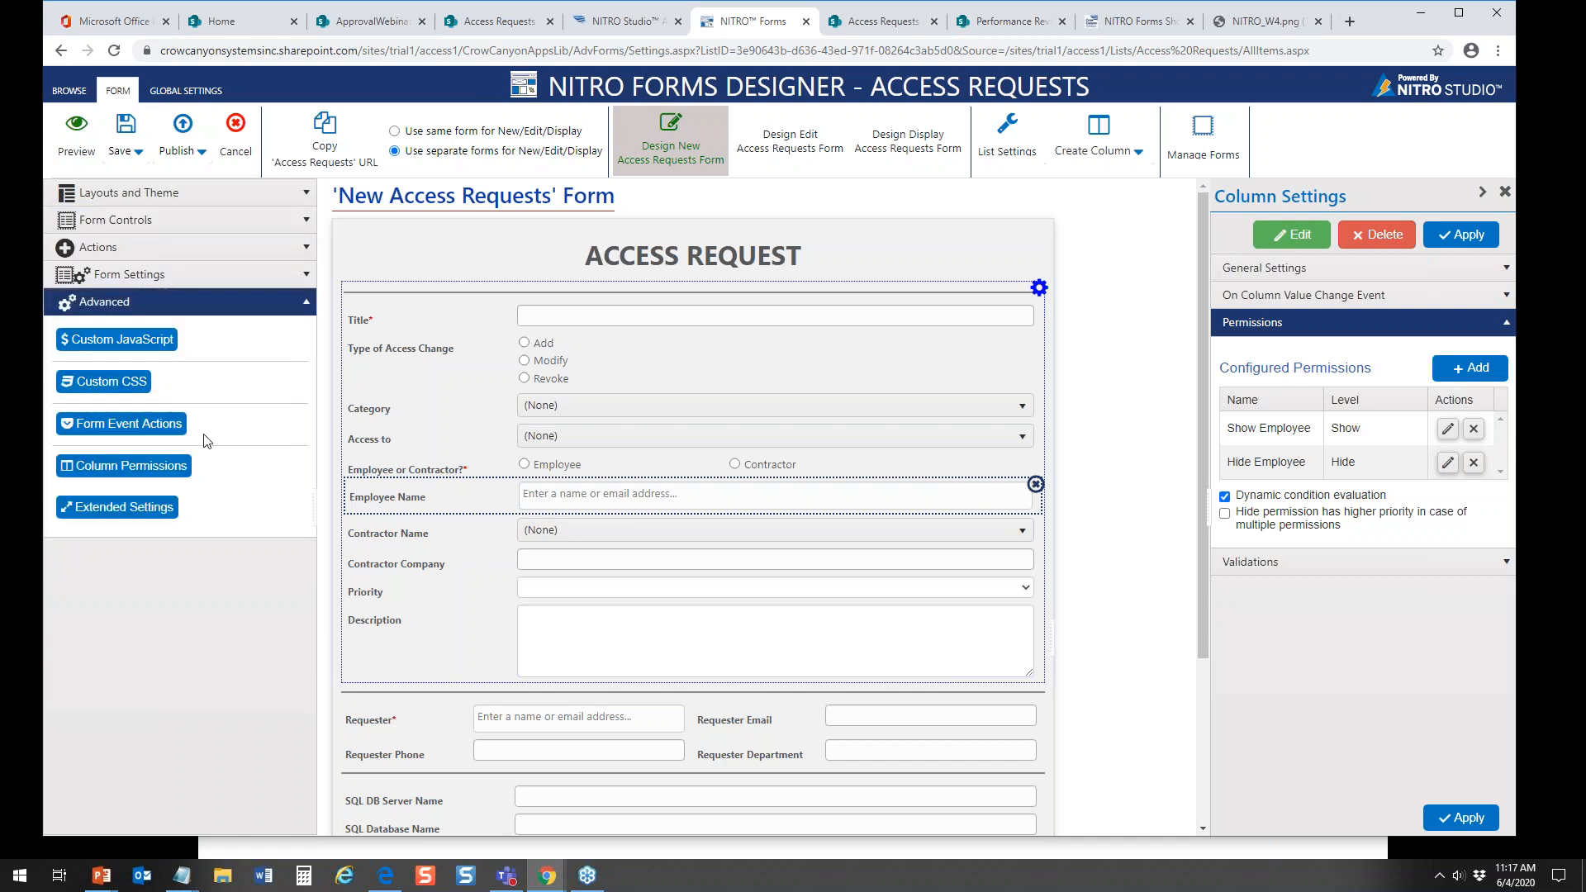
{"action": "left_click", "coordinate": [162, 469]}
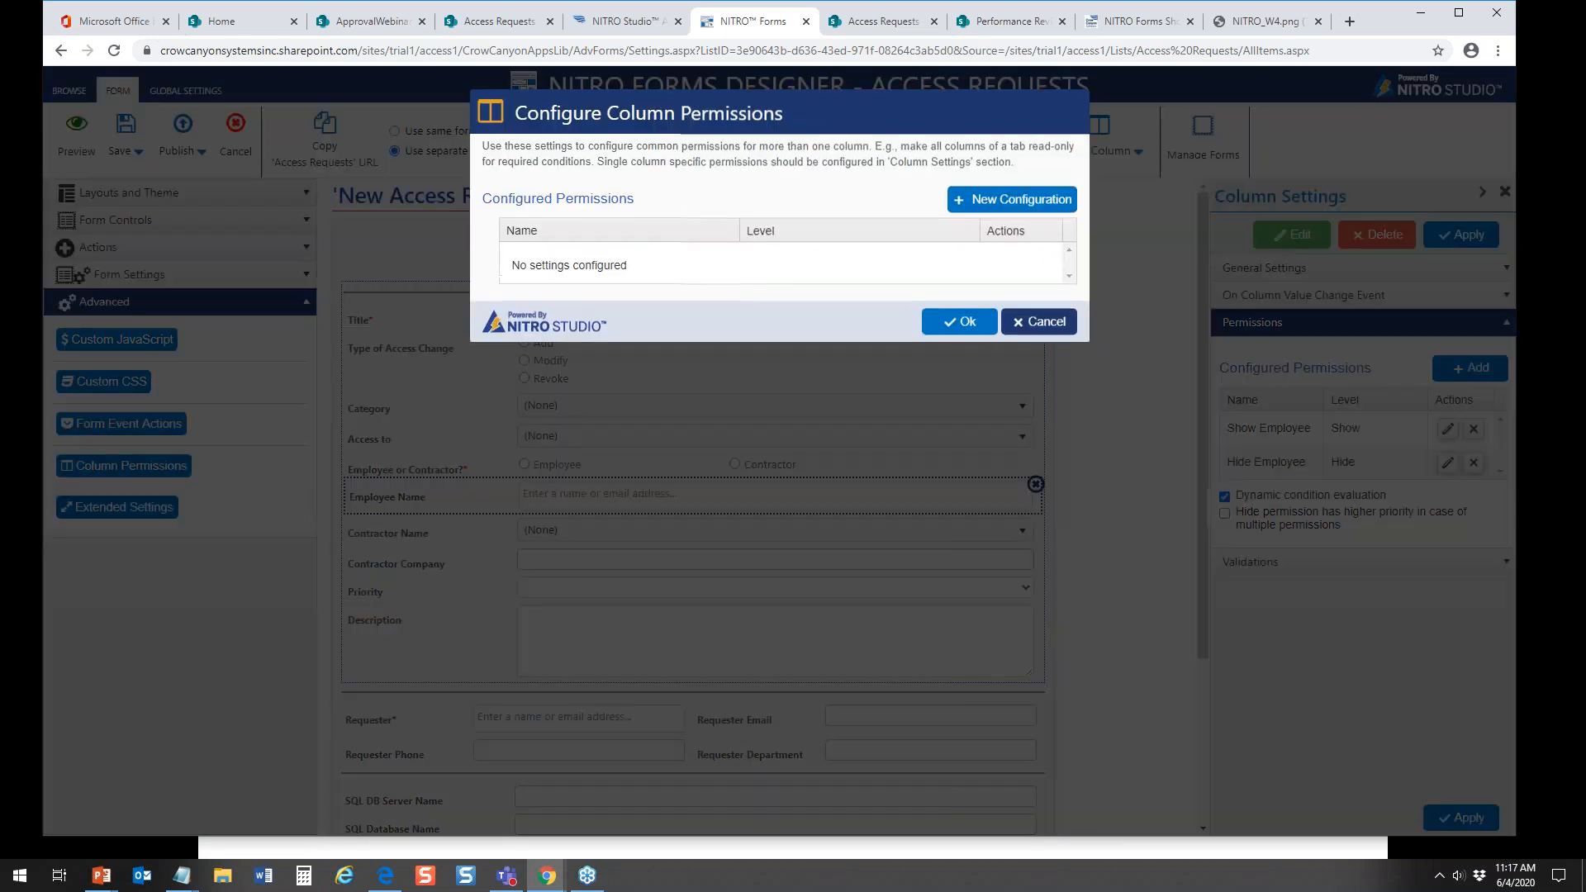
{"action": "left_click", "coordinate": [972, 217]}
{"action": "left_click", "coordinate": [629, 155]}
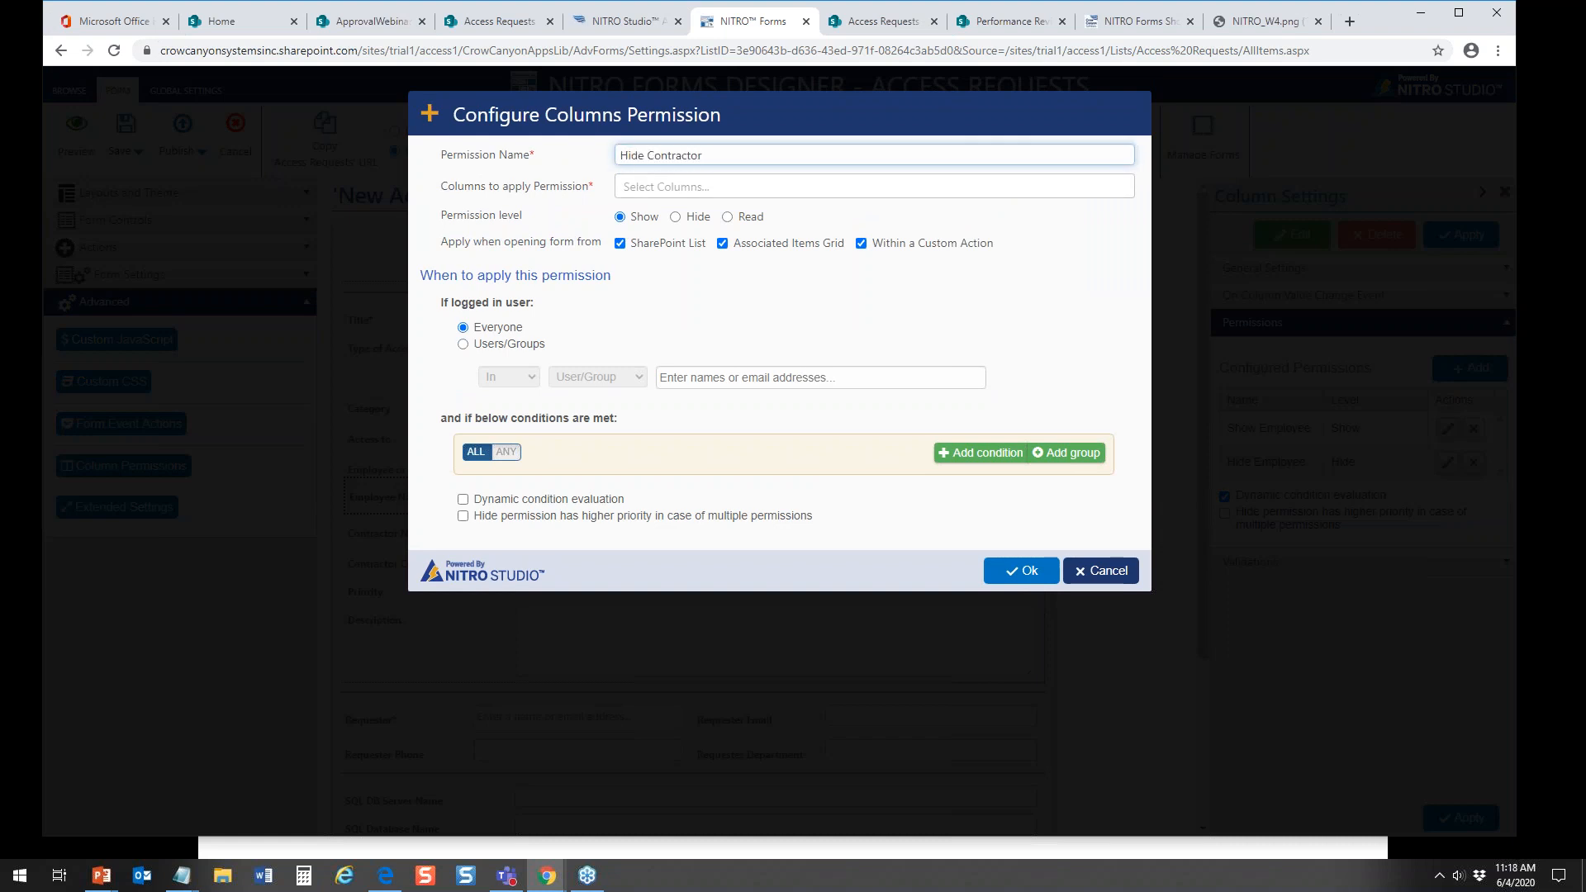
{"action": "left_click_drag", "start_coordinate": [694, 217], "coordinate": [683, 216]}
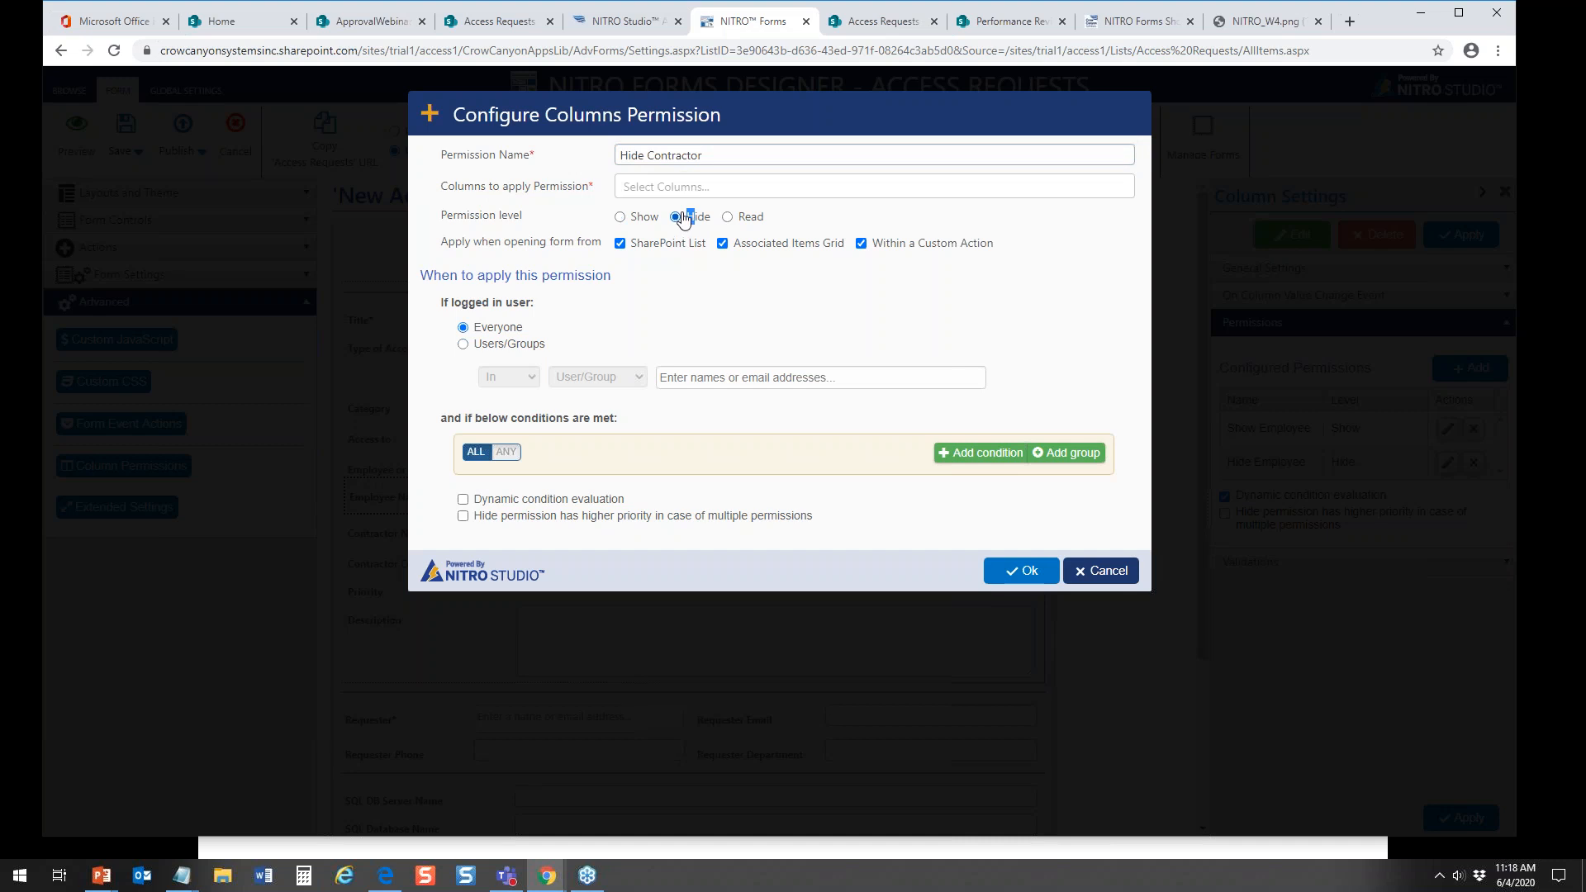
Step: Add a condition to the Hide Contractor permission so it applies when Employee or Contractor? equals Employee
{"action": "left_click", "coordinate": [965, 454]}
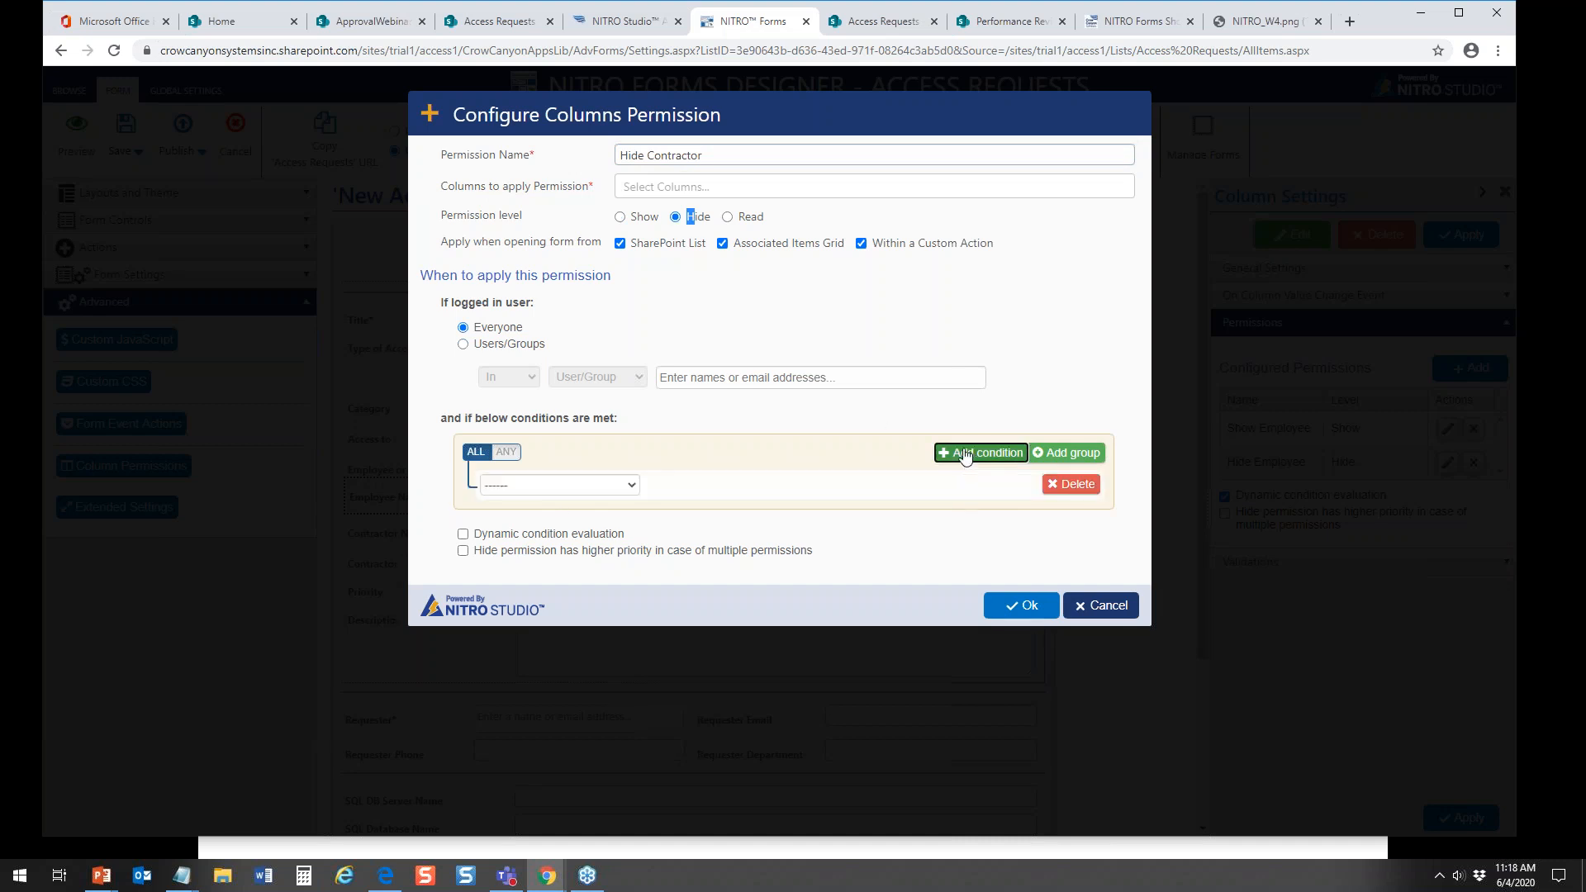
{"action": "left_click", "coordinate": [635, 486]}
{"action": "scroll", "coordinate": [639, 593], "scroll_direction": "down", "scroll_amount": 8}
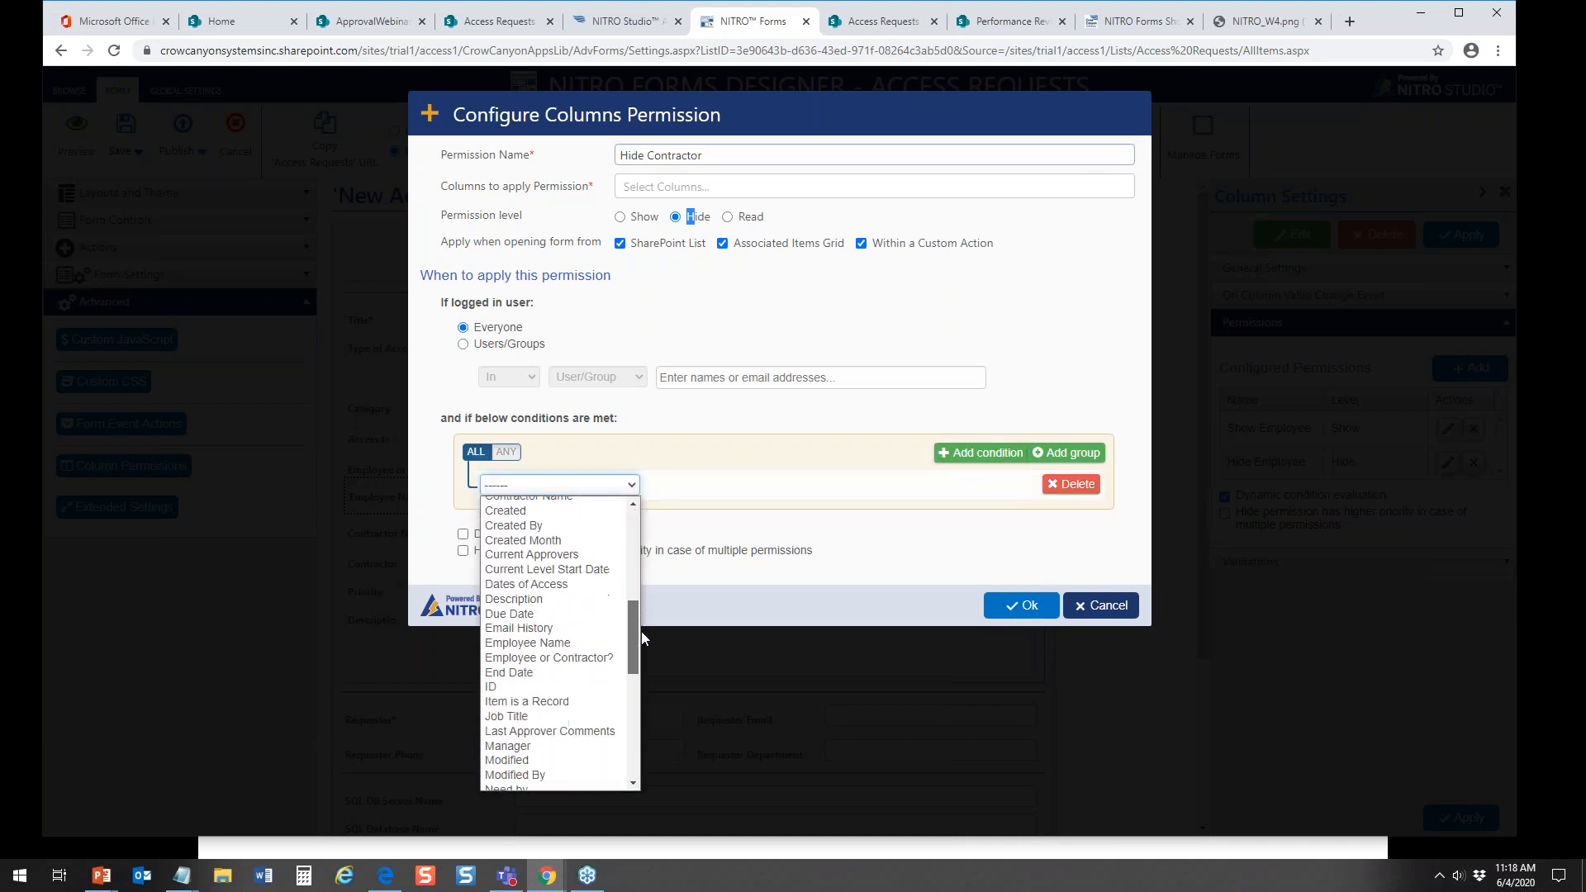
{"action": "left_click", "coordinate": [586, 643]}
{"action": "left_click", "coordinate": [809, 488]}
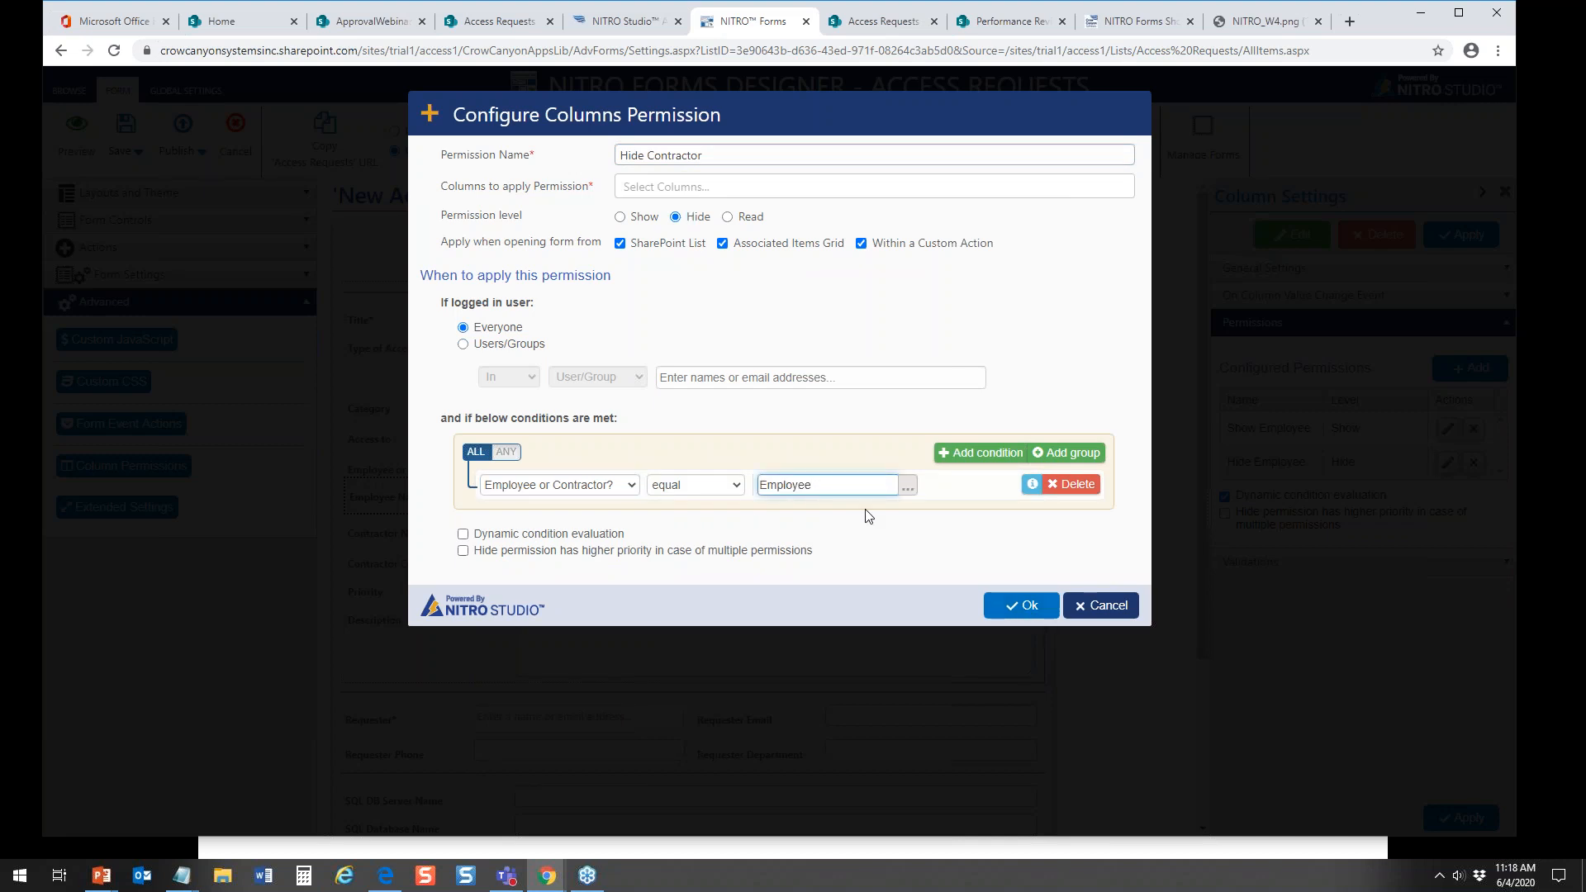
Step: Apply the Hide Contractor permission to the Contractor Name and Contractor Company columns and save it
{"action": "left_click", "coordinate": [649, 185]}
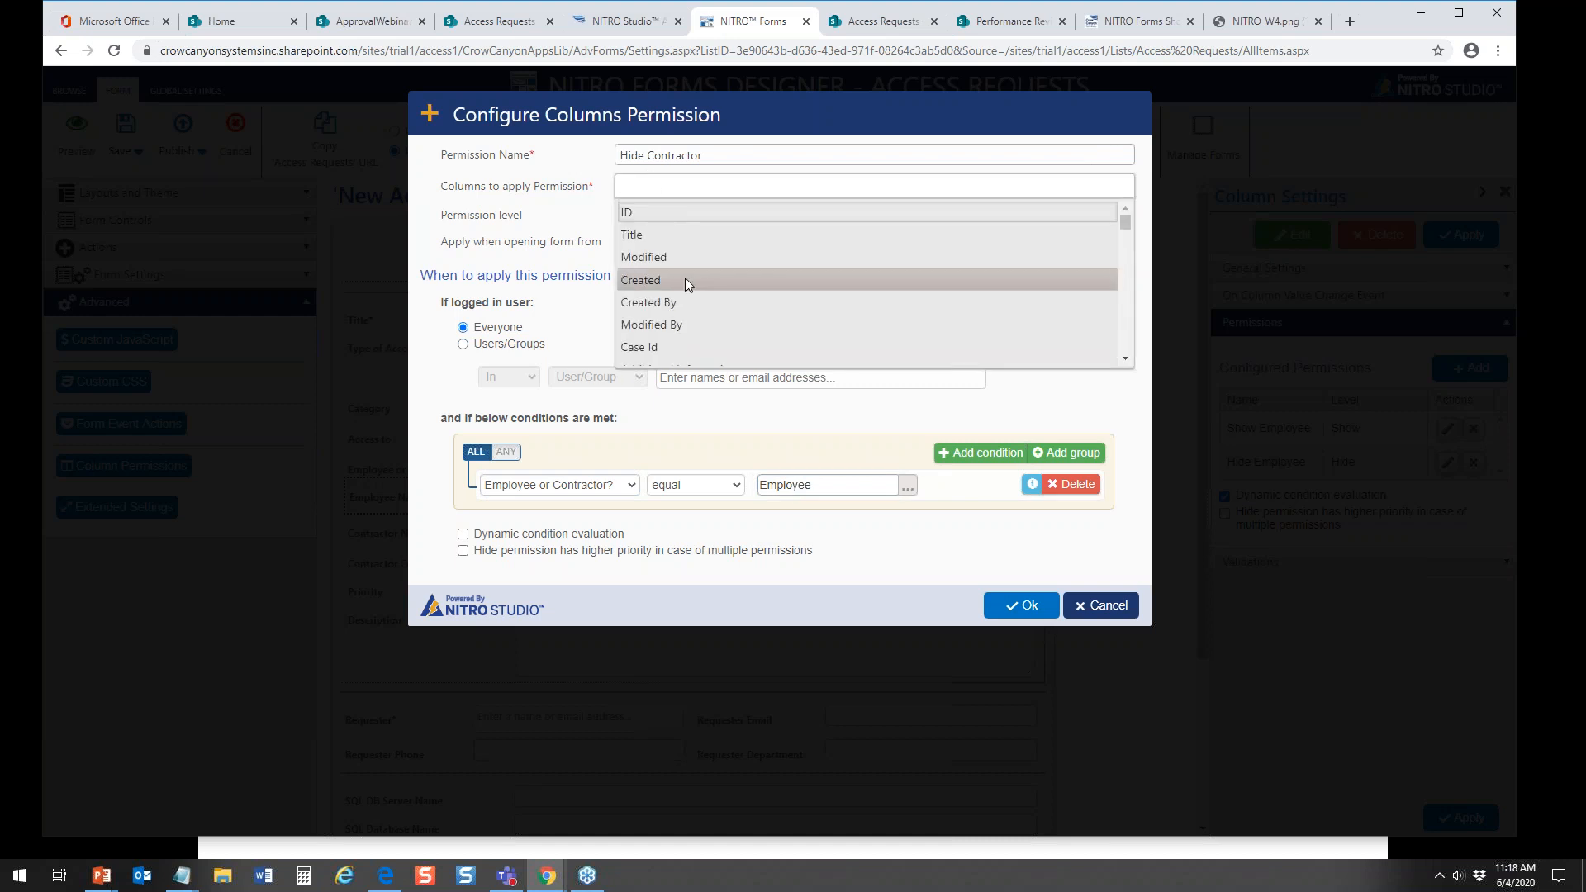
{"action": "left_click_drag", "start_coordinate": [1123, 222], "coordinate": [1146, 368]}
{"action": "left_click", "coordinate": [882, 269]}
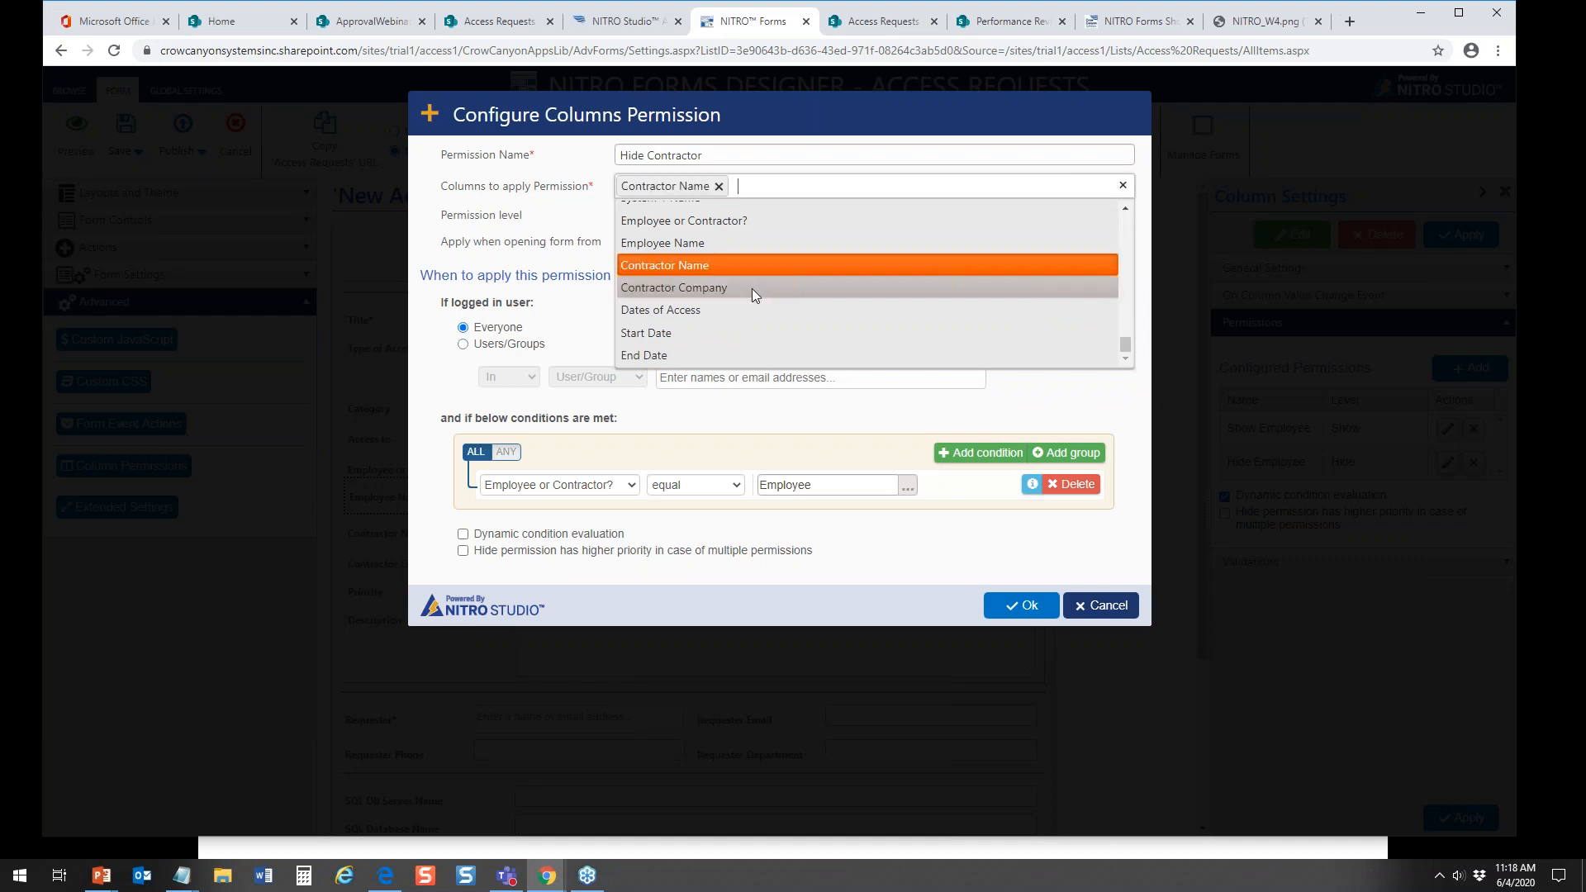
{"action": "left_click", "coordinate": [752, 289]}
{"action": "left_click", "coordinate": [1032, 607]}
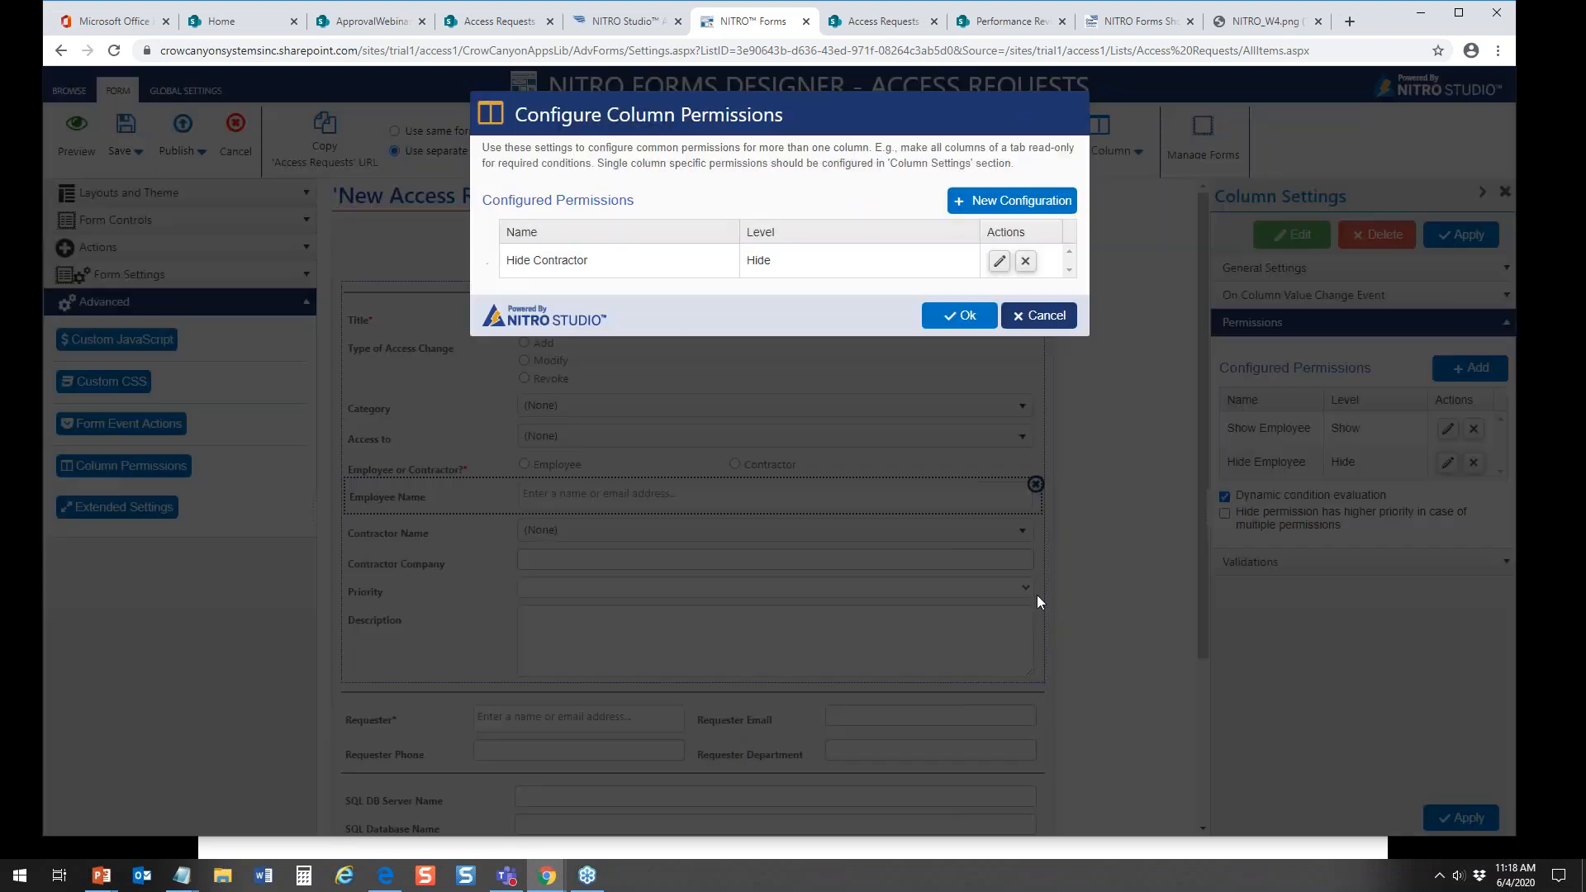
Step: Create a second column permission named Show Contractor, at level Show, with the condition Employee or Contractor? equal to Contractor
{"action": "left_click", "coordinate": [1030, 210]}
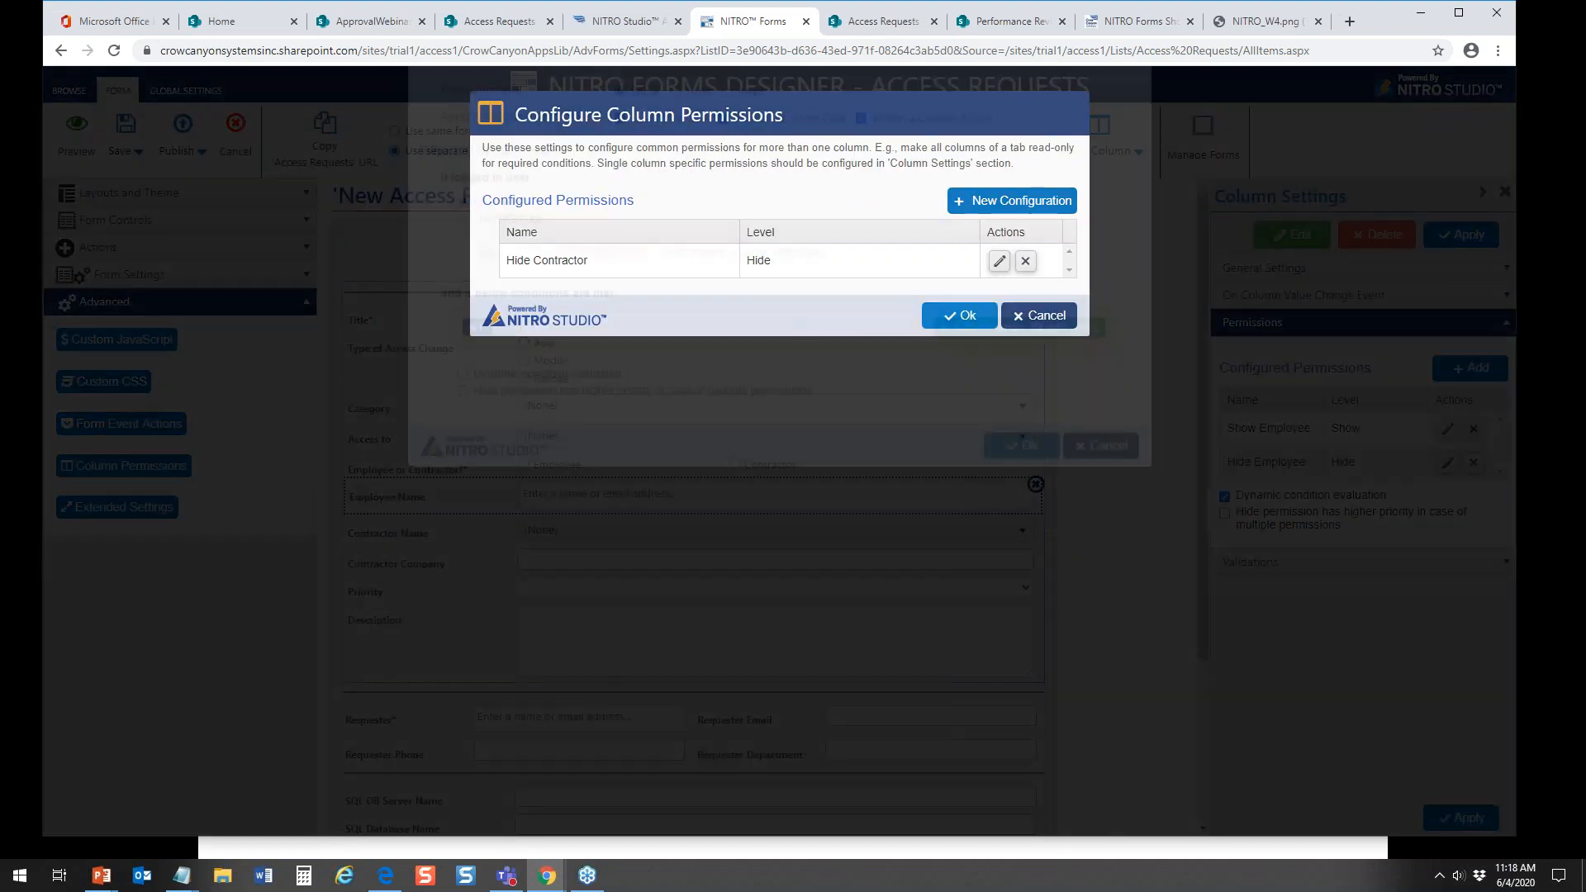
{"action": "left_click", "coordinate": [658, 152]}
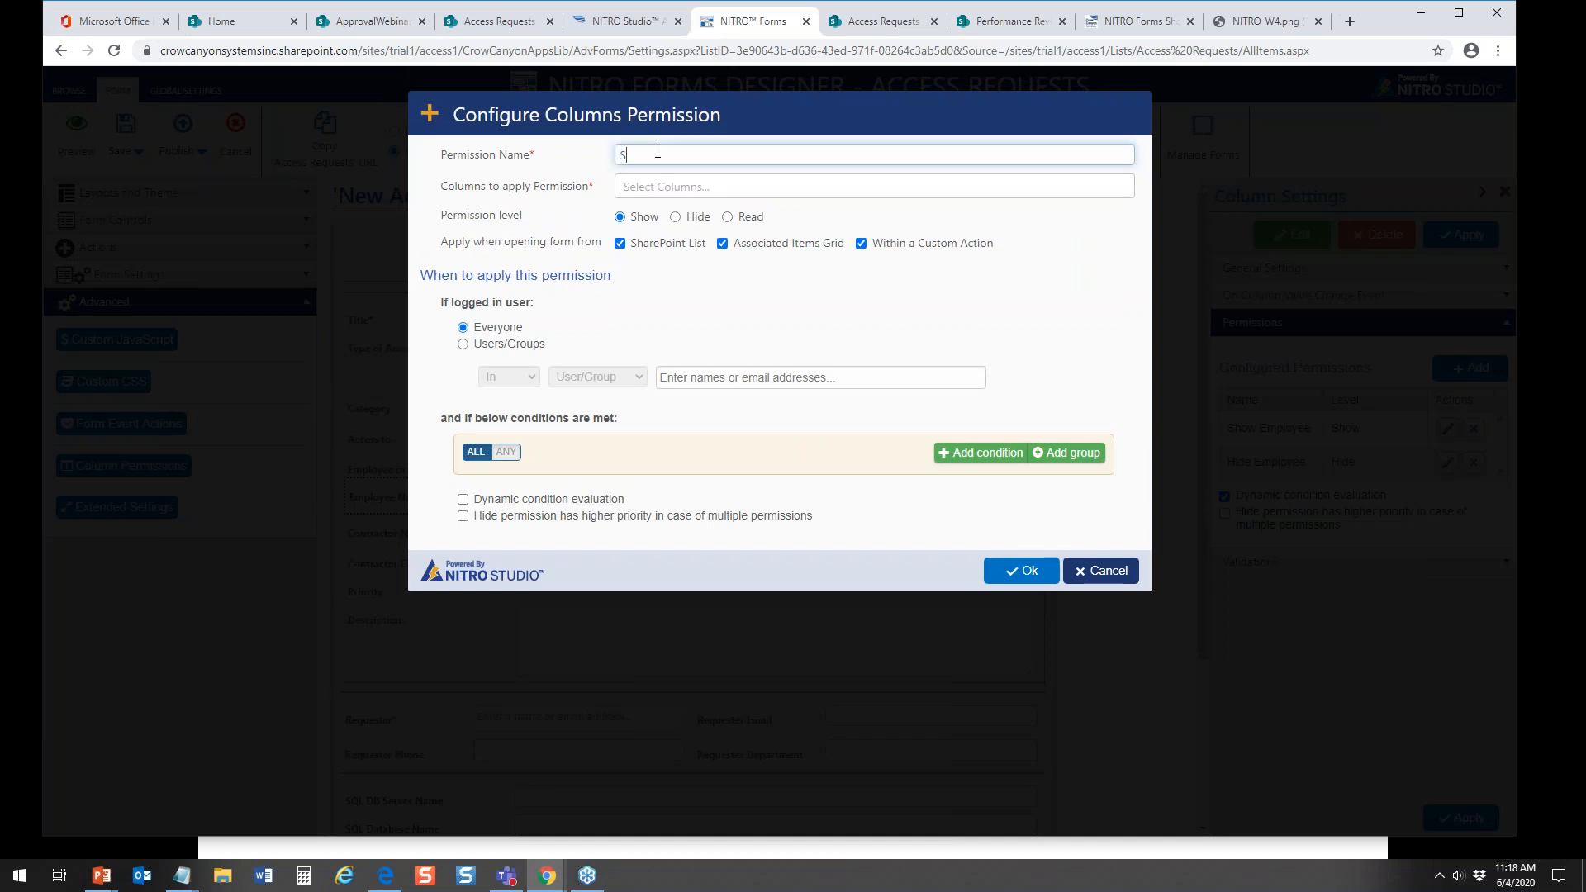
{"action": "type", "text": "Show Contrat"}
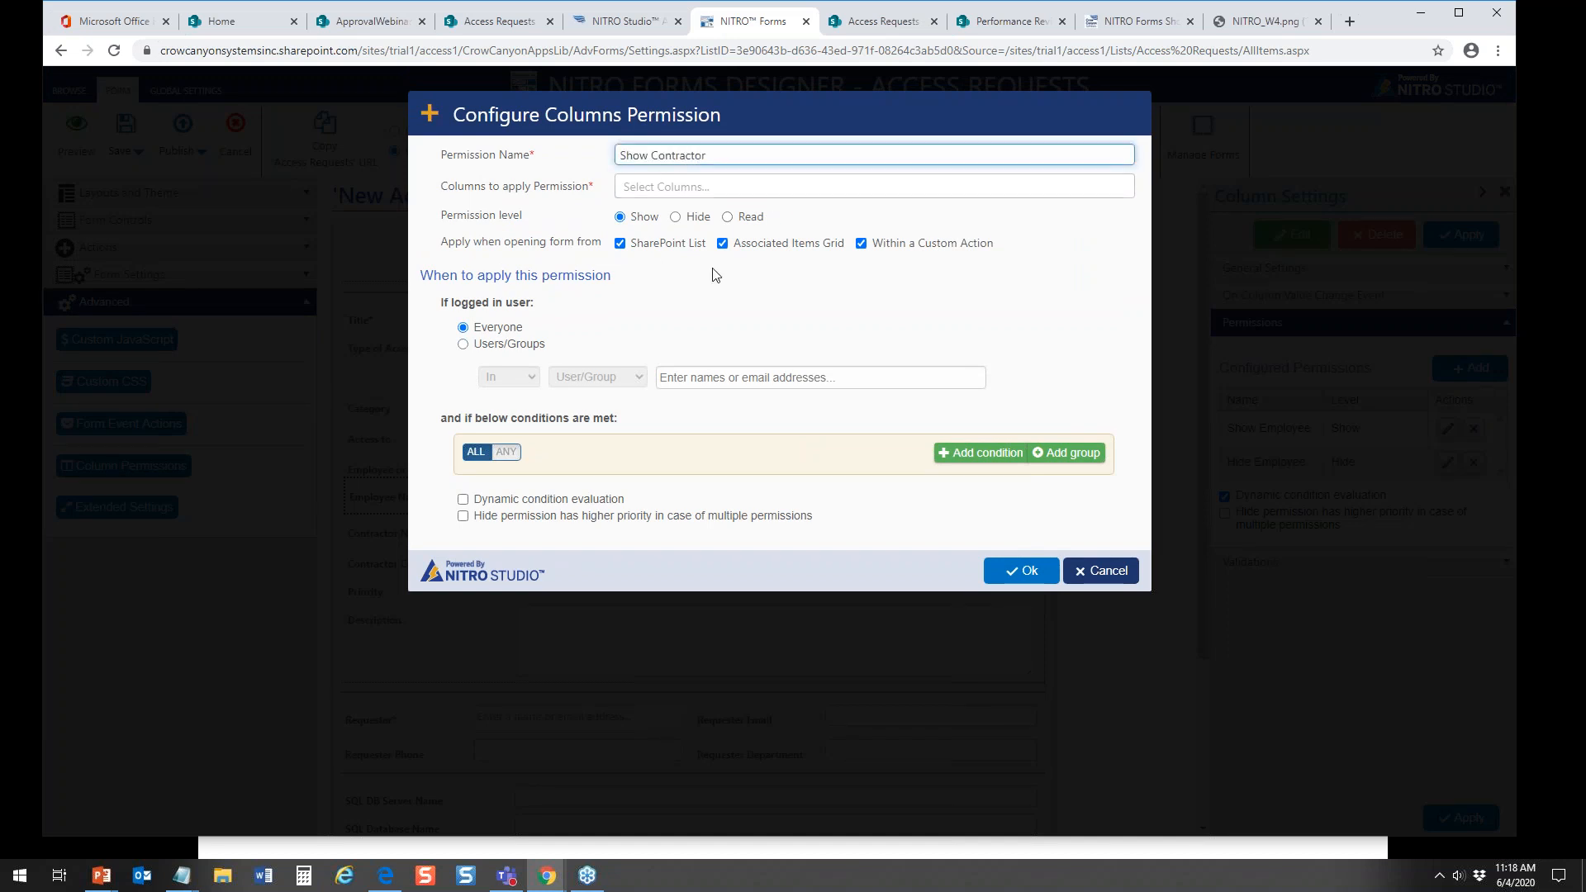
{"action": "left_click", "coordinate": [983, 453]}
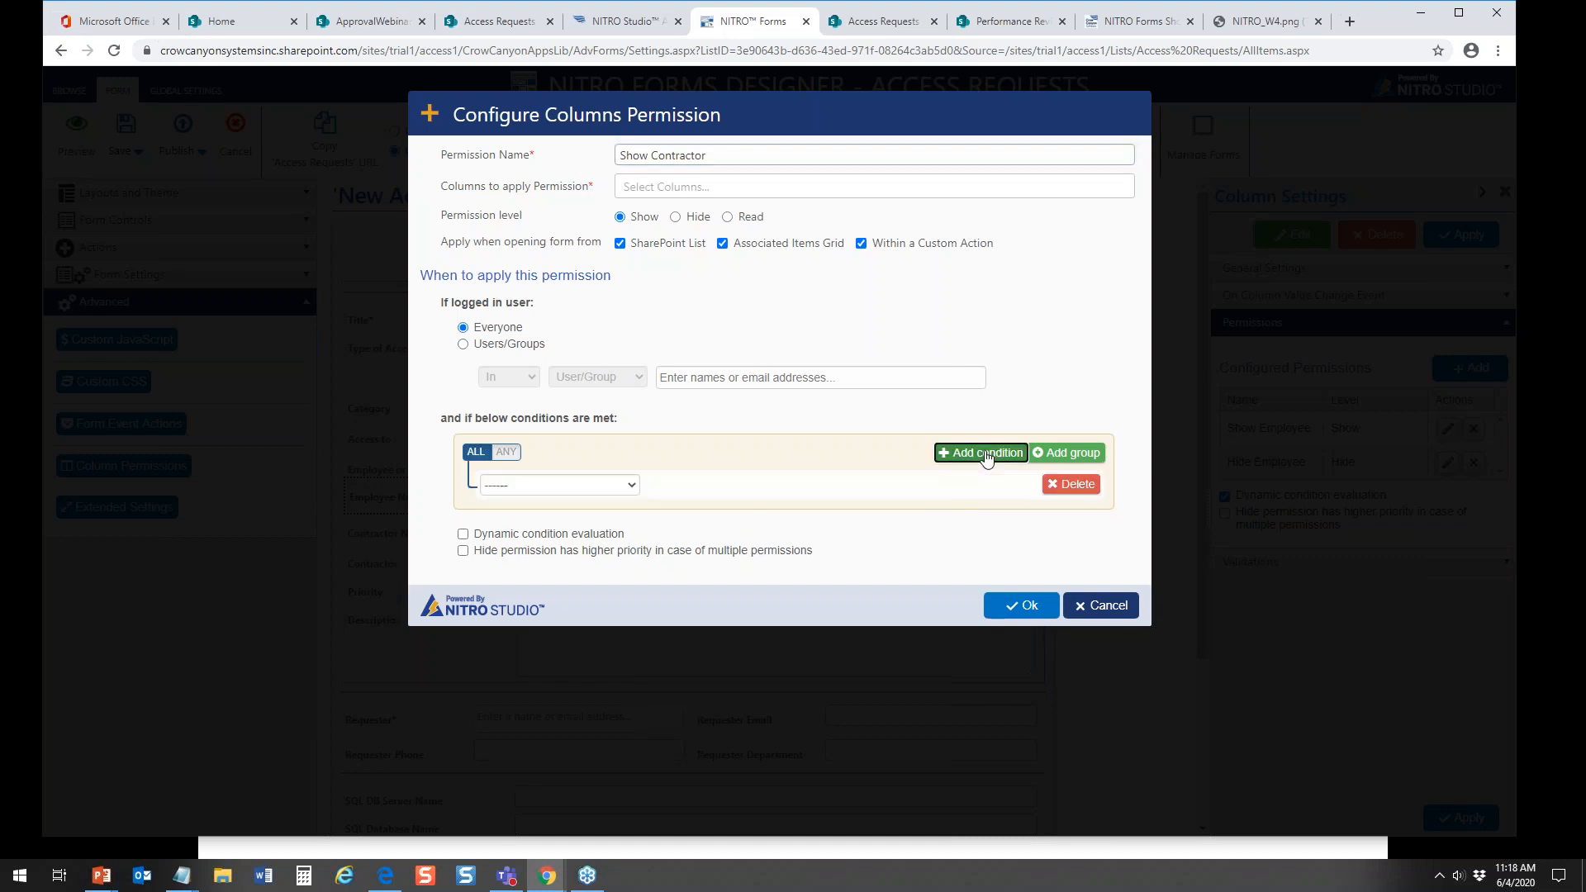
{"action": "left_click", "coordinate": [632, 485]}
{"action": "left_click_drag", "start_coordinate": [633, 537], "coordinate": [635, 636]}
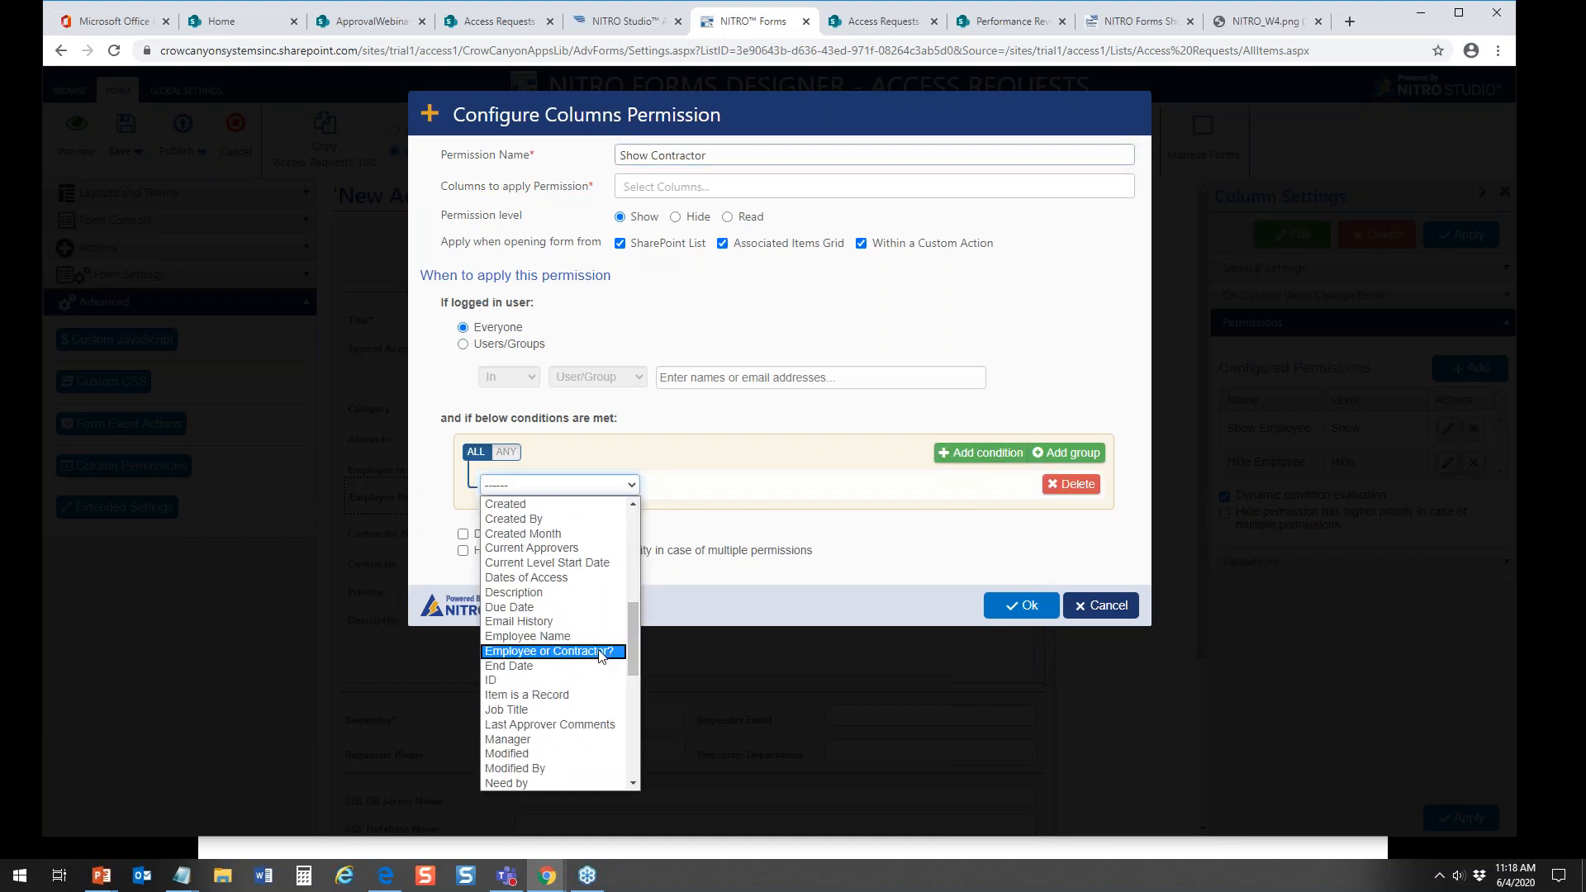
{"action": "left_click", "coordinate": [562, 652]}
{"action": "left_click", "coordinate": [810, 480]}
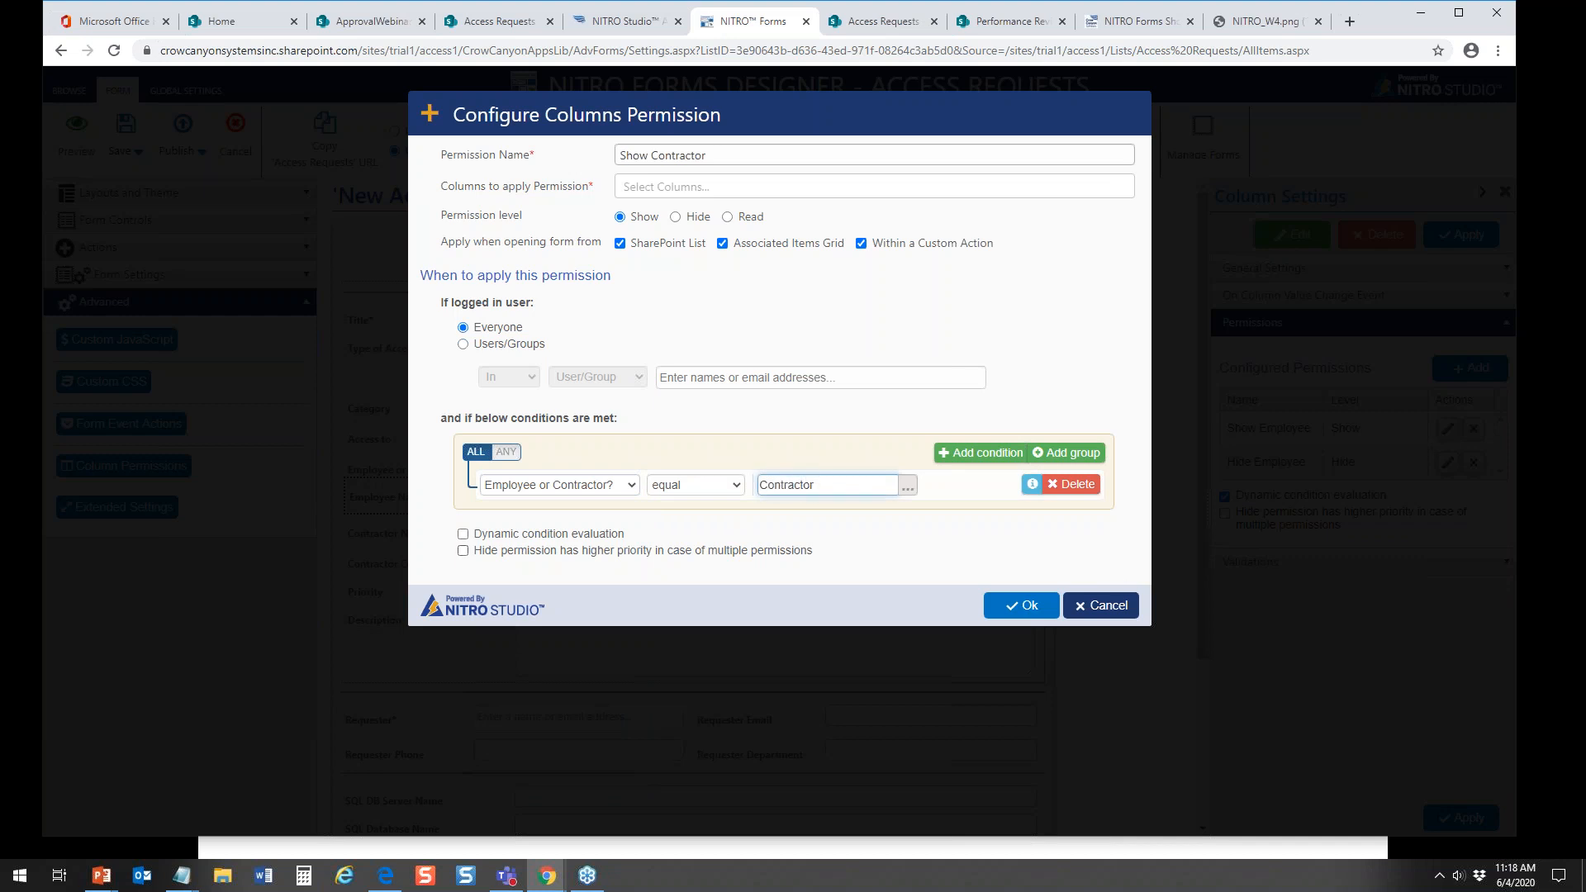
Step: Apply the Show Contractor permission to Contractor Name and Contractor Company, and save the configured column permissions
{"action": "left_click", "coordinate": [1022, 600]}
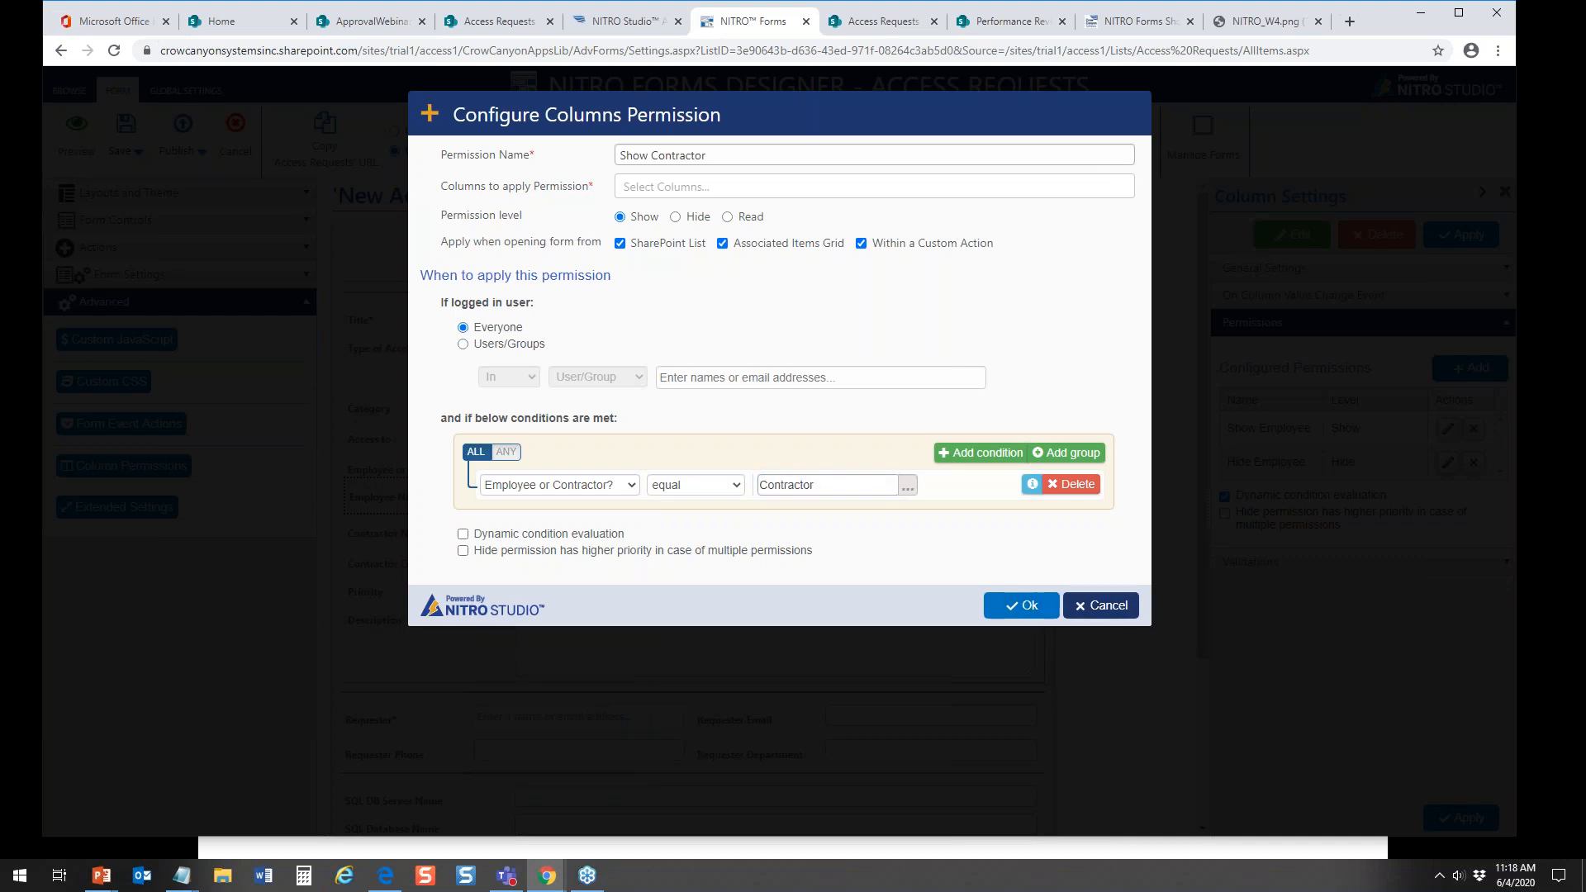
{"action": "left_click", "coordinate": [1027, 605]}
{"action": "left_click", "coordinate": [936, 155]}
{"action": "left_click", "coordinate": [744, 186]}
{"action": "left_click", "coordinate": [658, 262]}
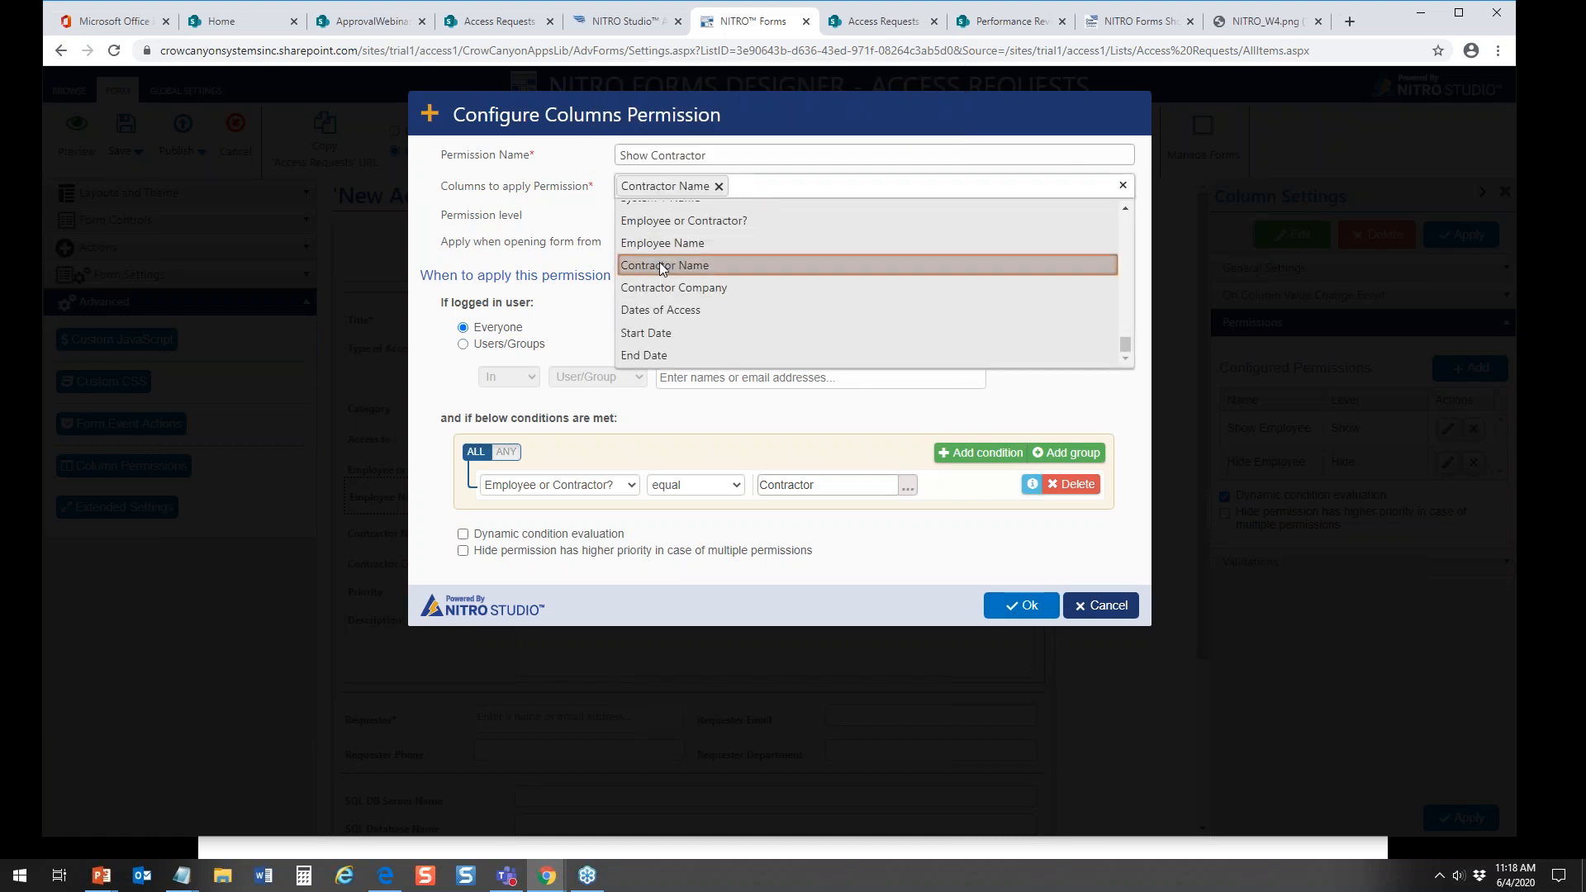
{"action": "left_click", "coordinate": [674, 288]}
{"action": "left_click", "coordinate": [1022, 611]}
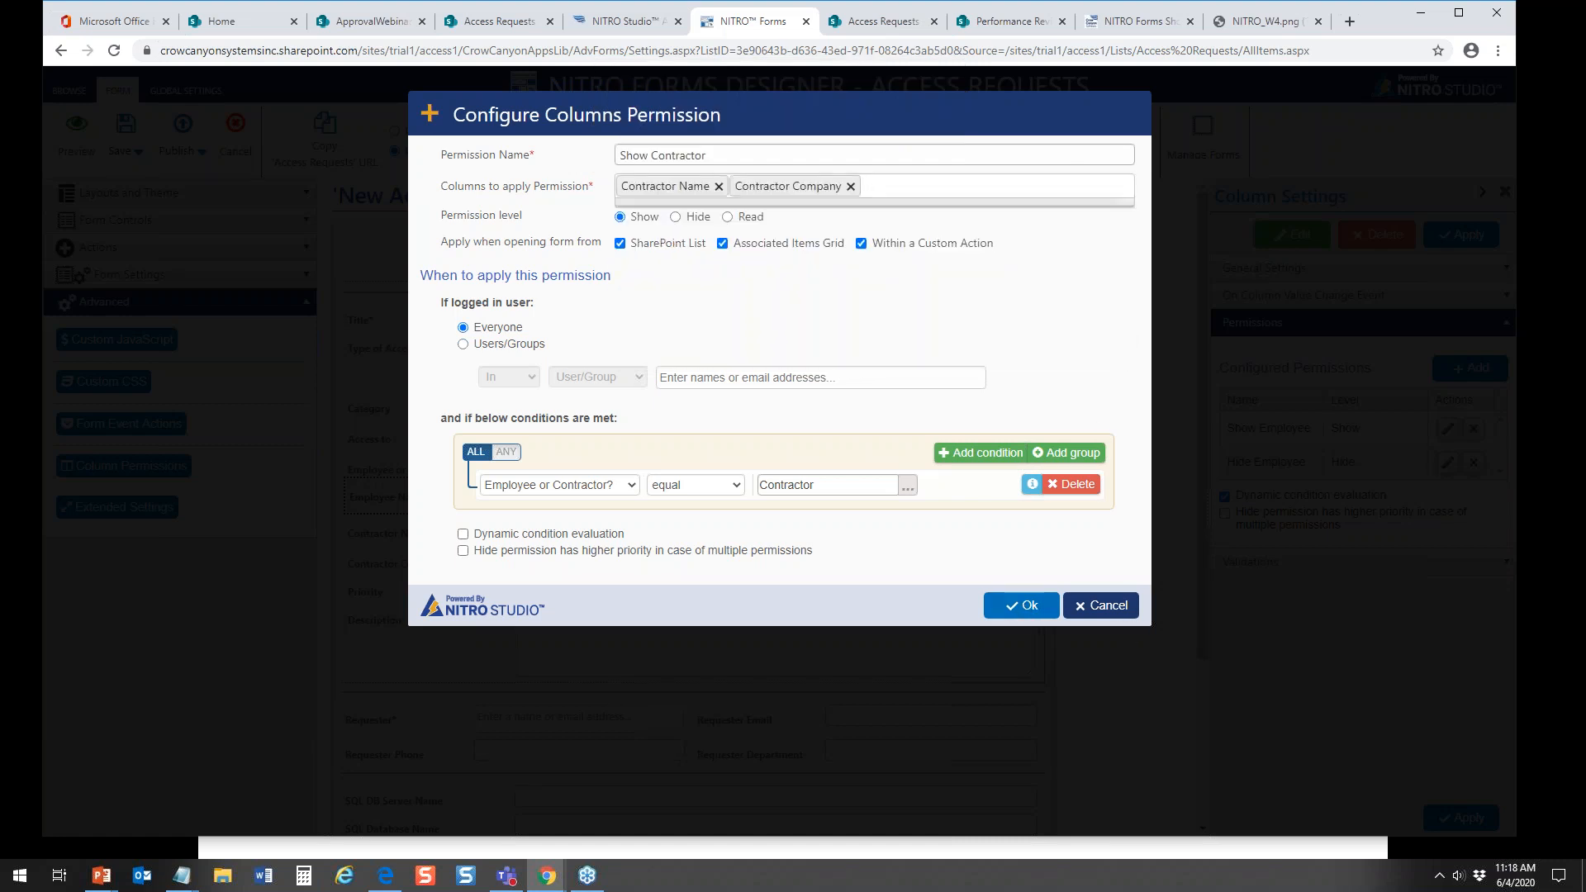
{"action": "left_click", "coordinate": [962, 351]}
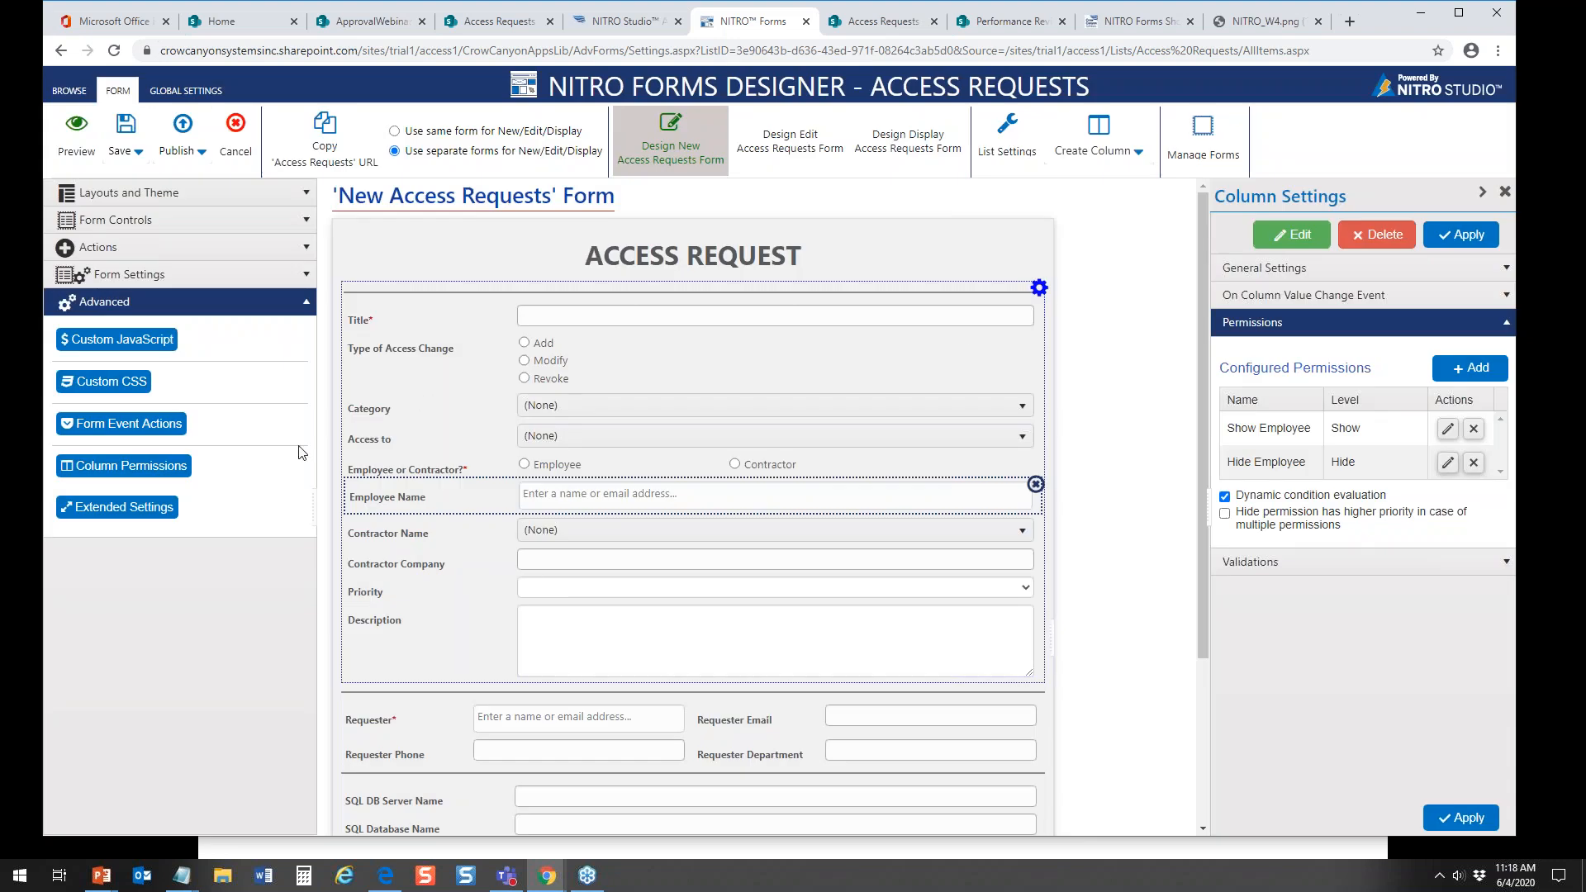
Step: Publish the Access Requests form settings without a publish comment
{"action": "left_click", "coordinate": [301, 304]}
{"action": "left_click", "coordinate": [190, 142]}
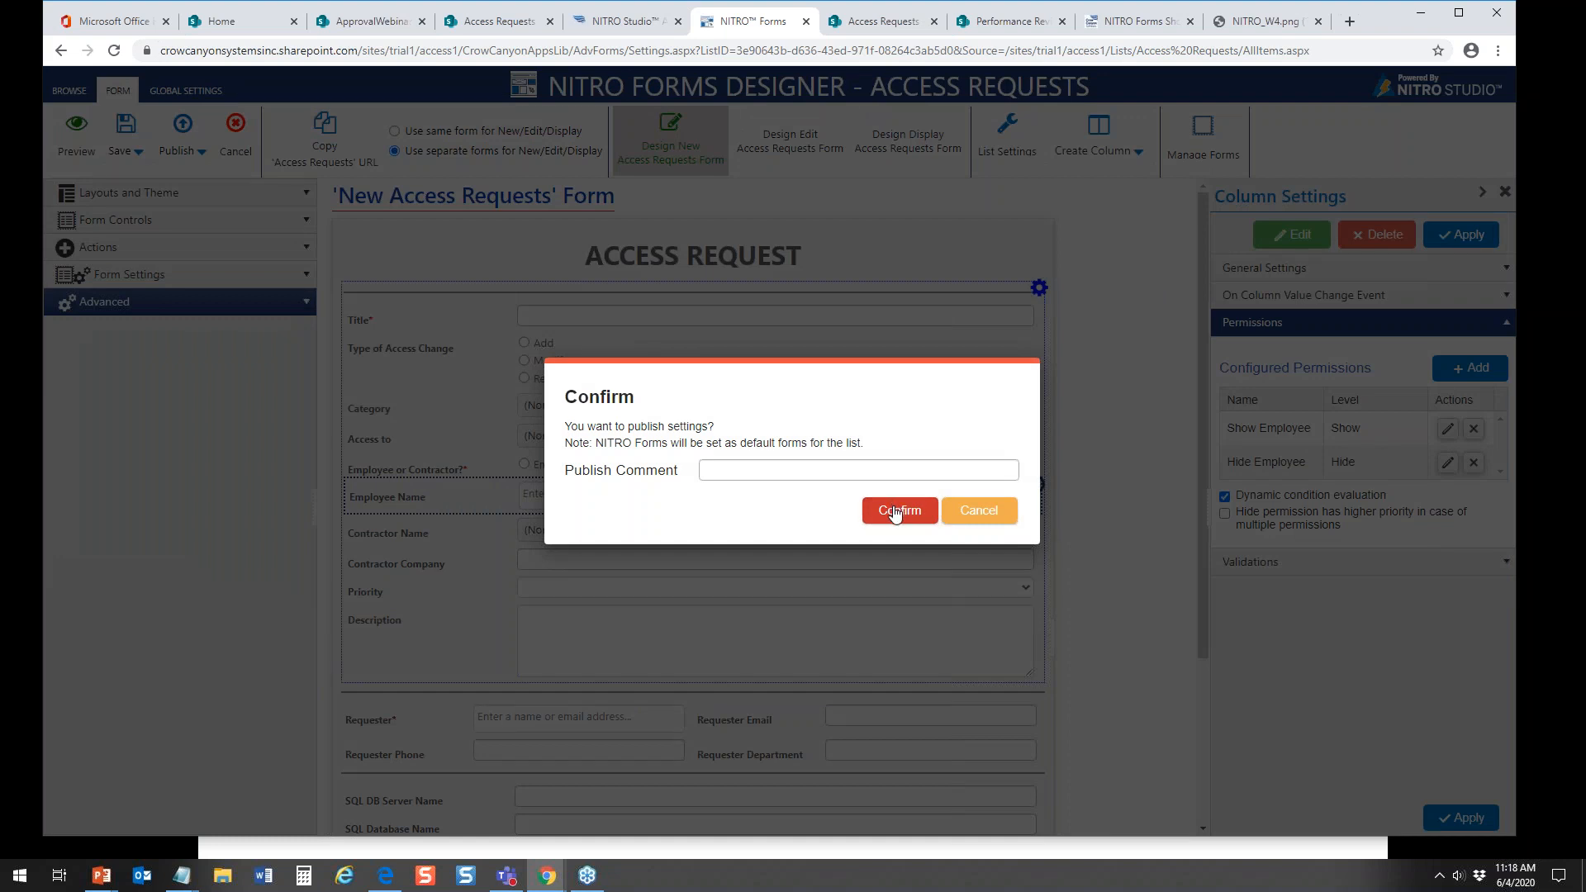
{"action": "left_click", "coordinate": [892, 509]}
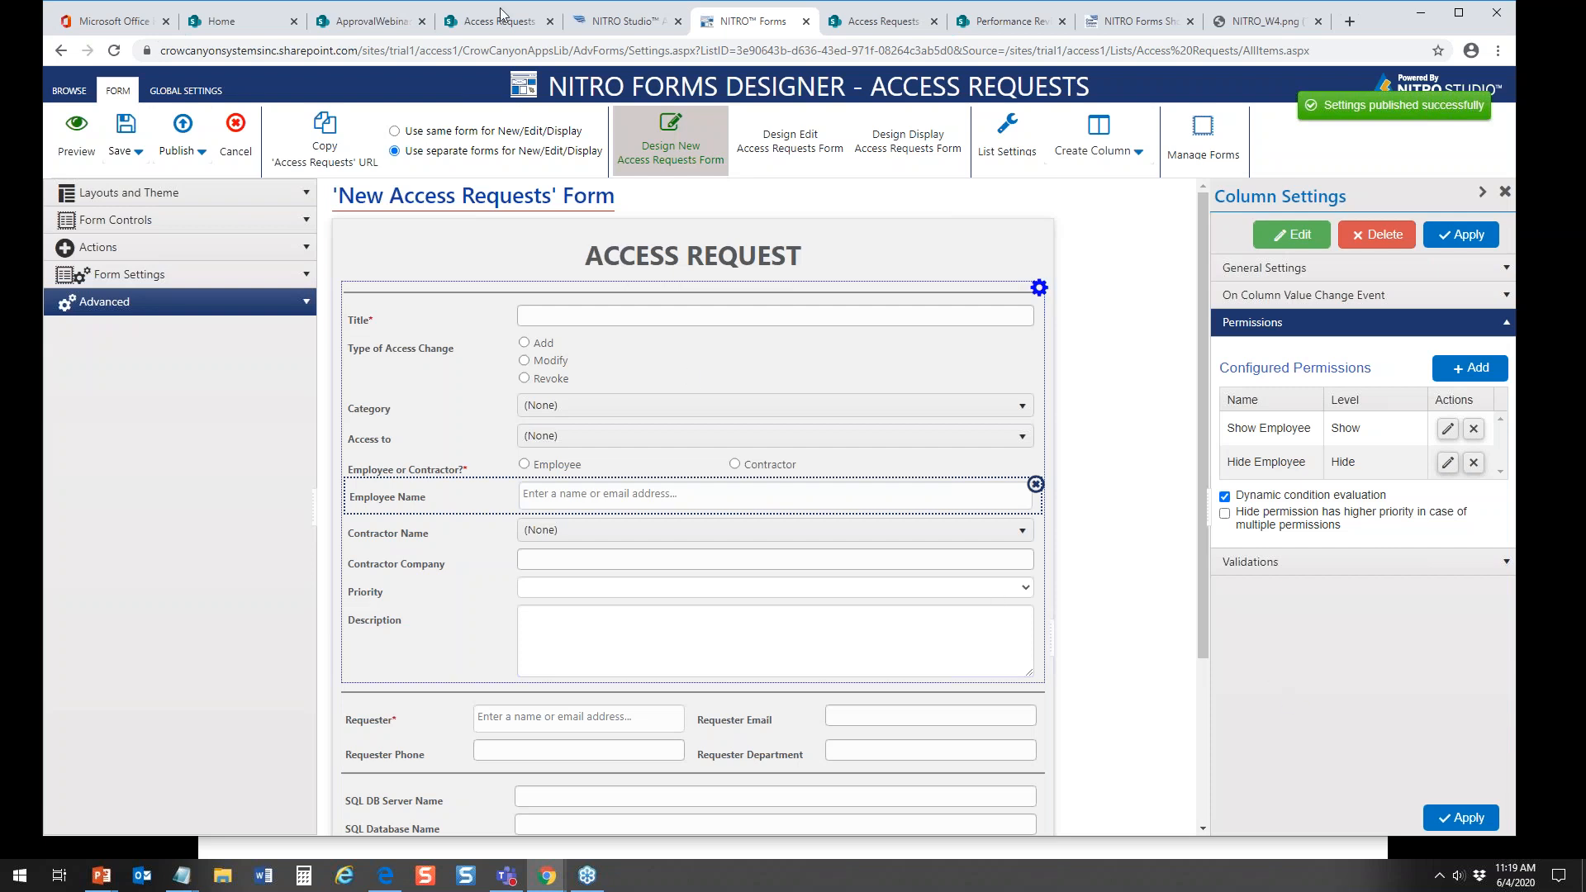
Step: Test the published form from the Access Requests list by choosing Contractor on a new item, and cancel it without saving
{"action": "left_click", "coordinate": [506, 24]}
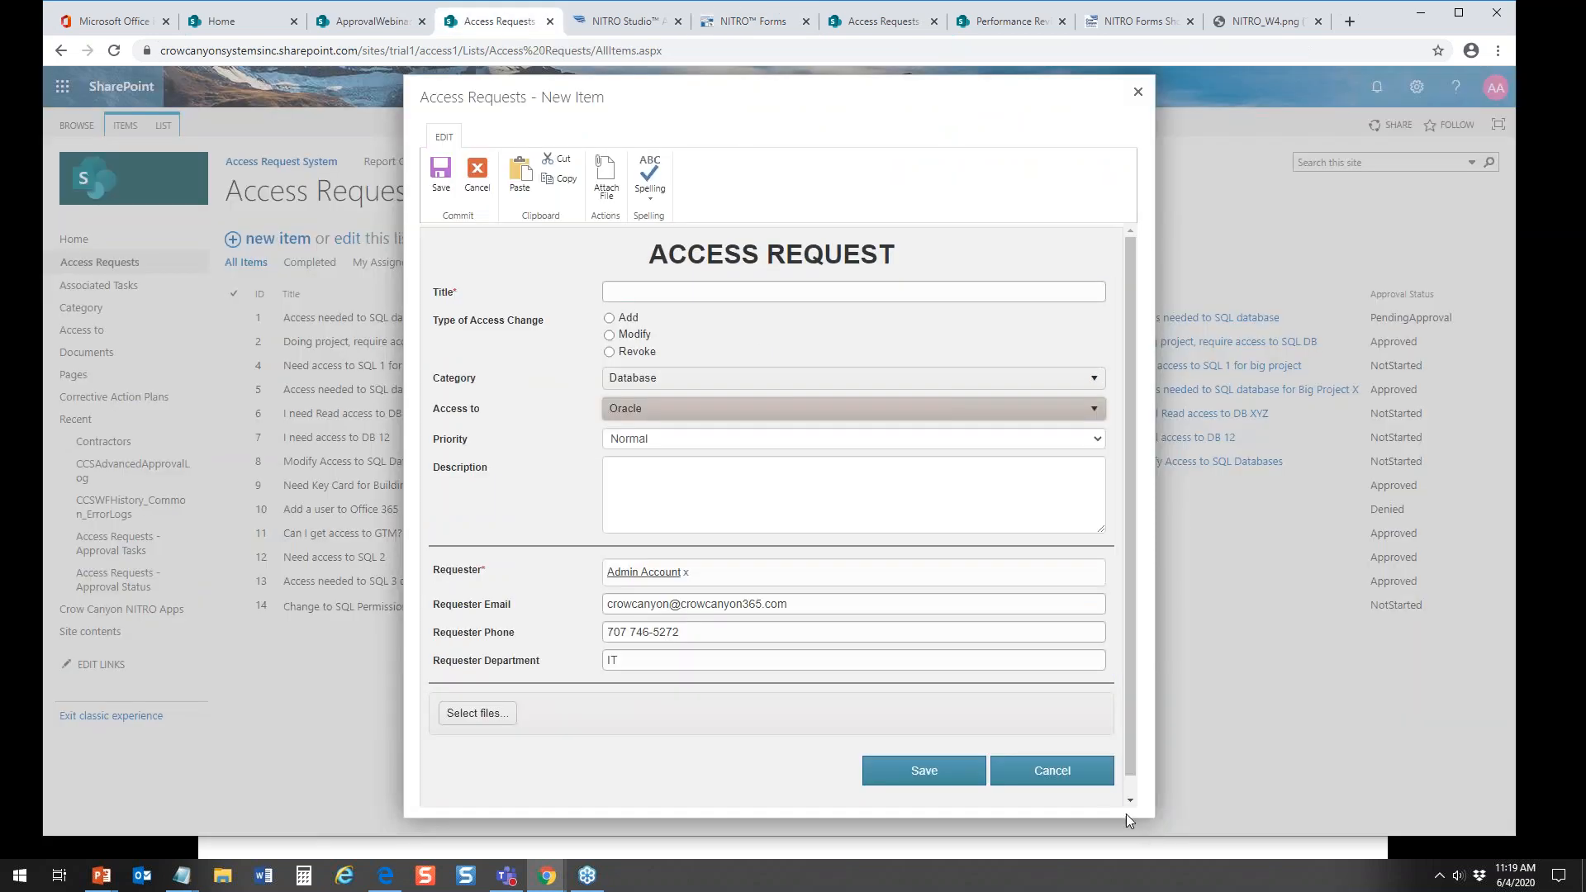
{"action": "left_click", "coordinate": [1052, 770]}
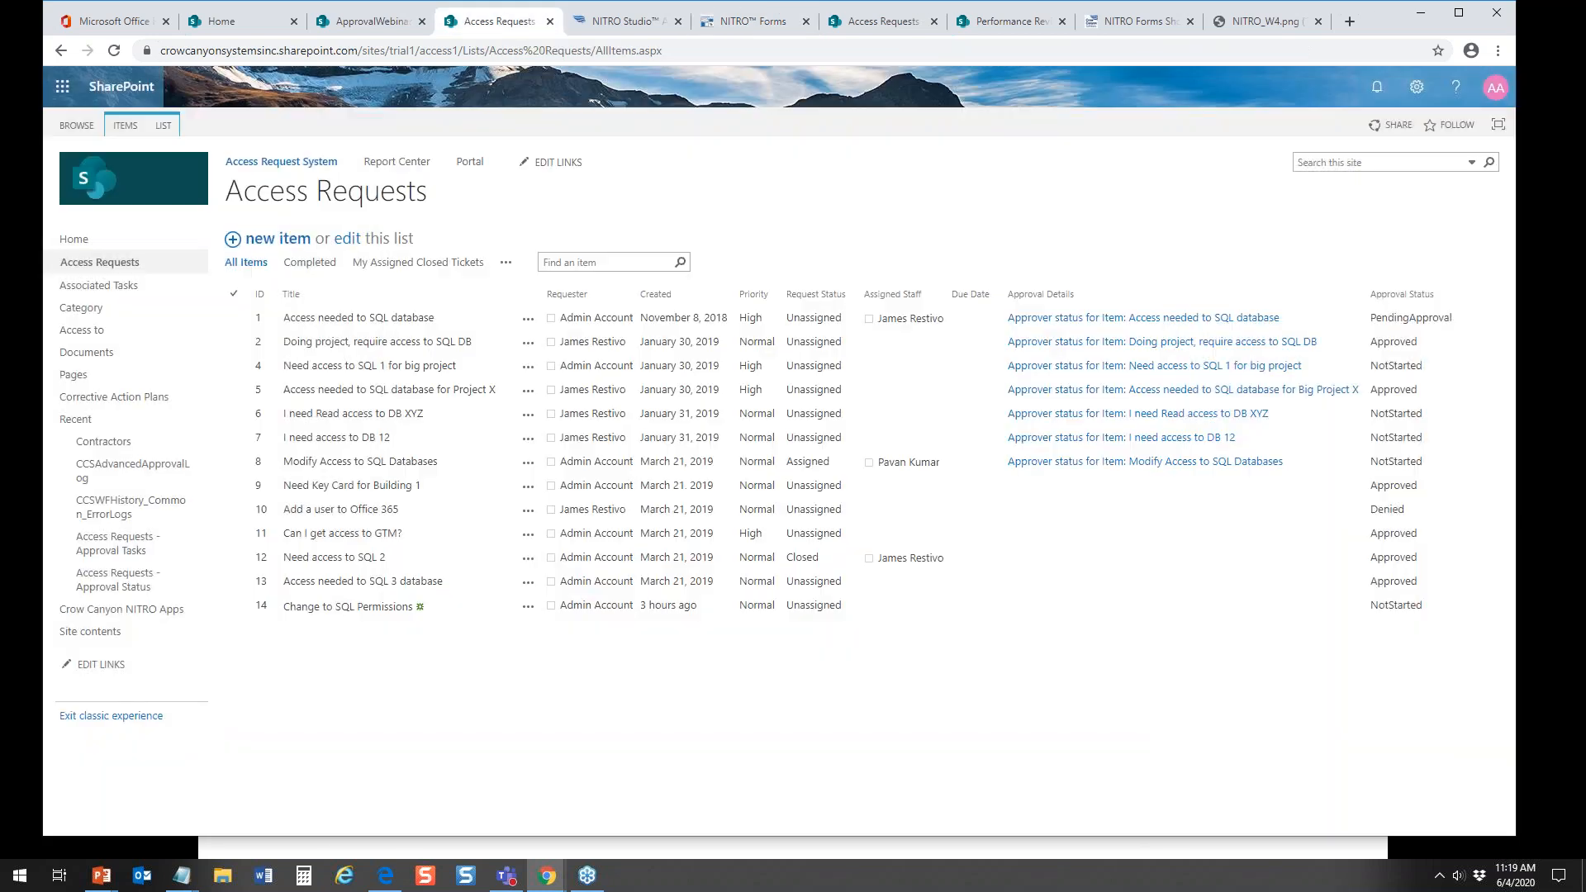
{"action": "left_click", "coordinate": [277, 239]}
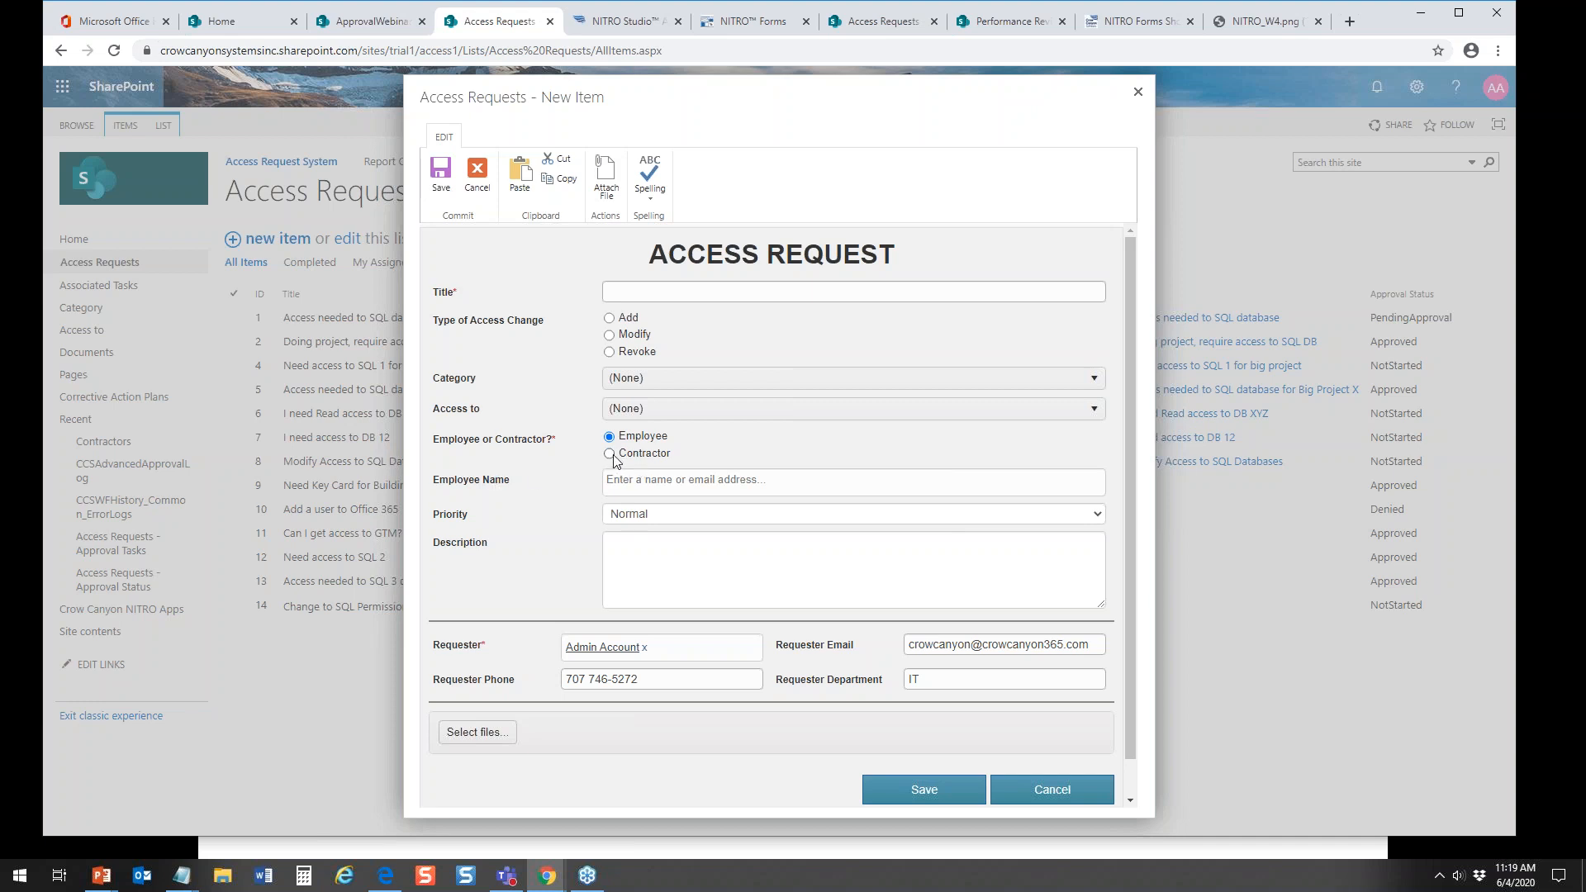
{"action": "left_click", "coordinate": [611, 454]}
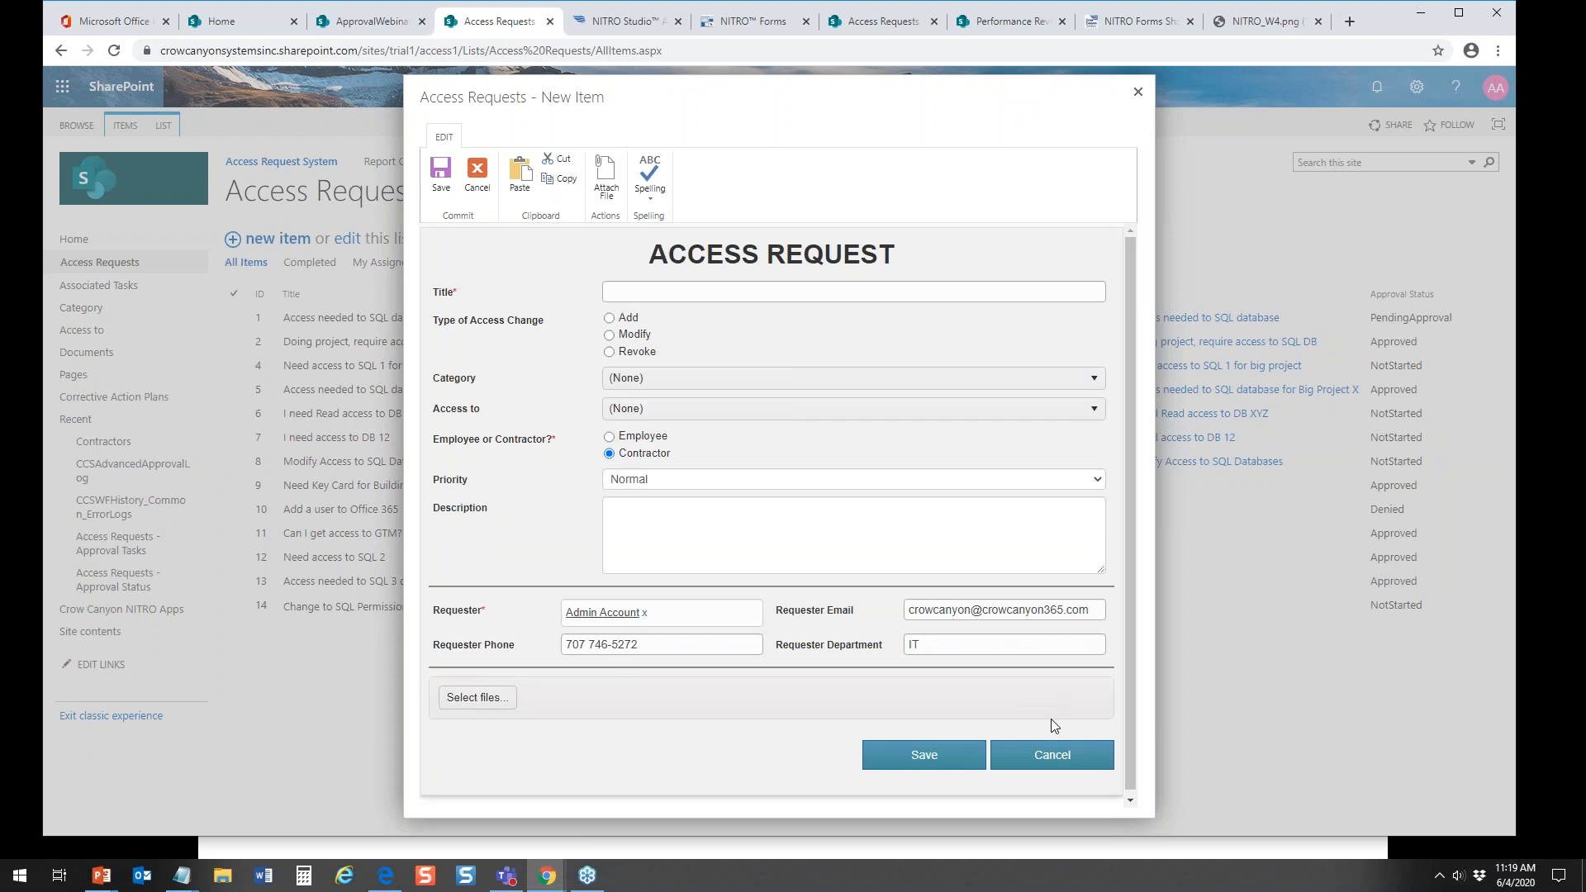
{"action": "left_click", "coordinate": [1050, 754]}
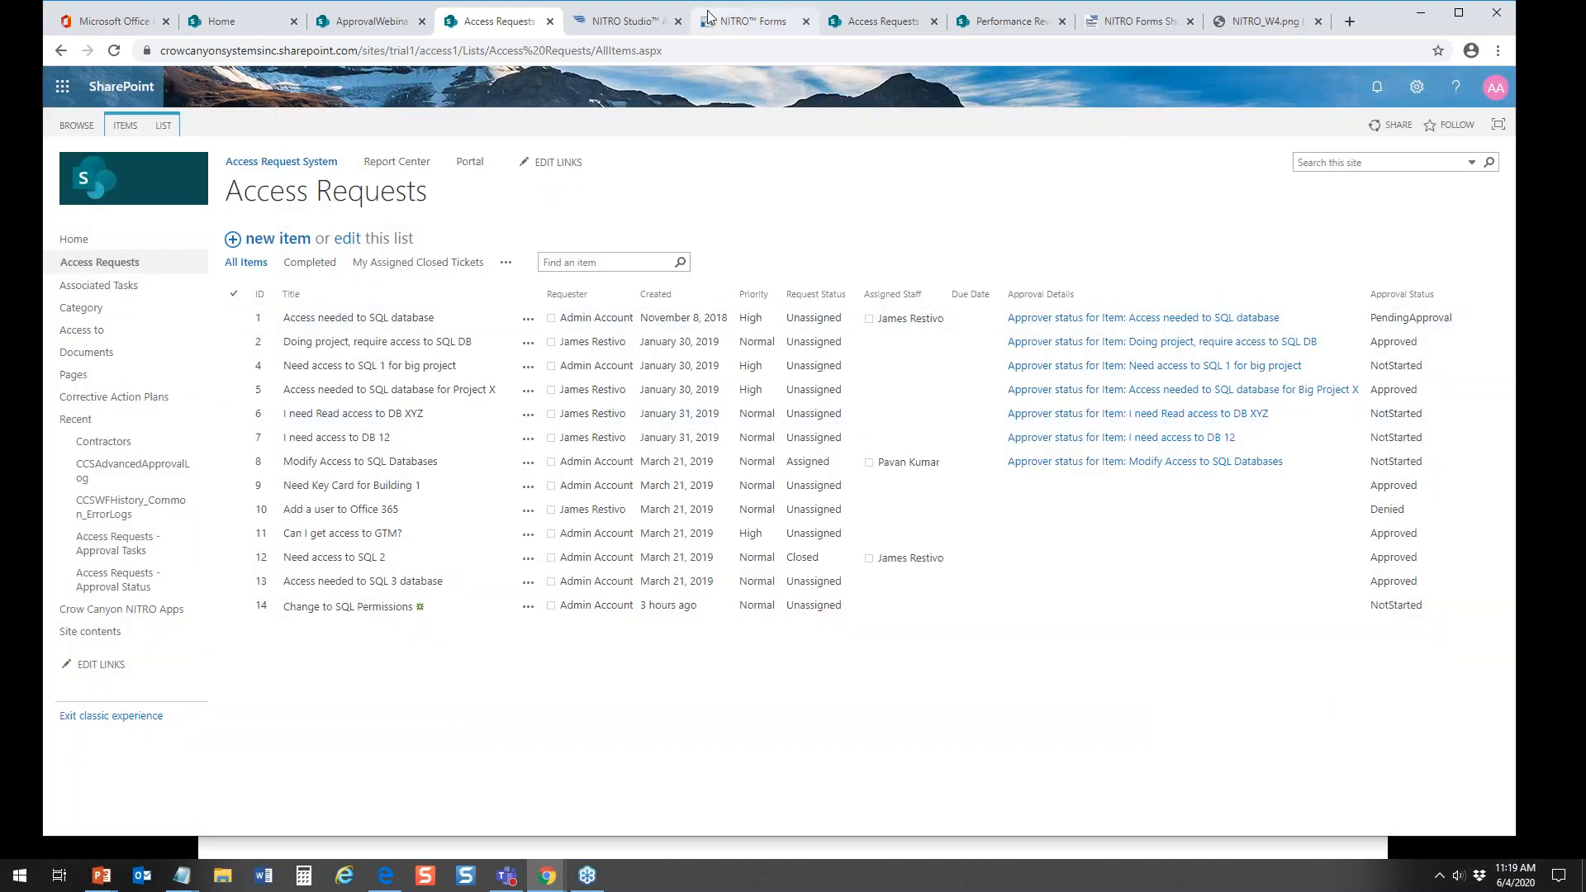
Step: Return to the NITRO Forms designer and review the settings of the Hide Contractor and Show Contractor column permissions
{"action": "left_click", "coordinate": [710, 23]}
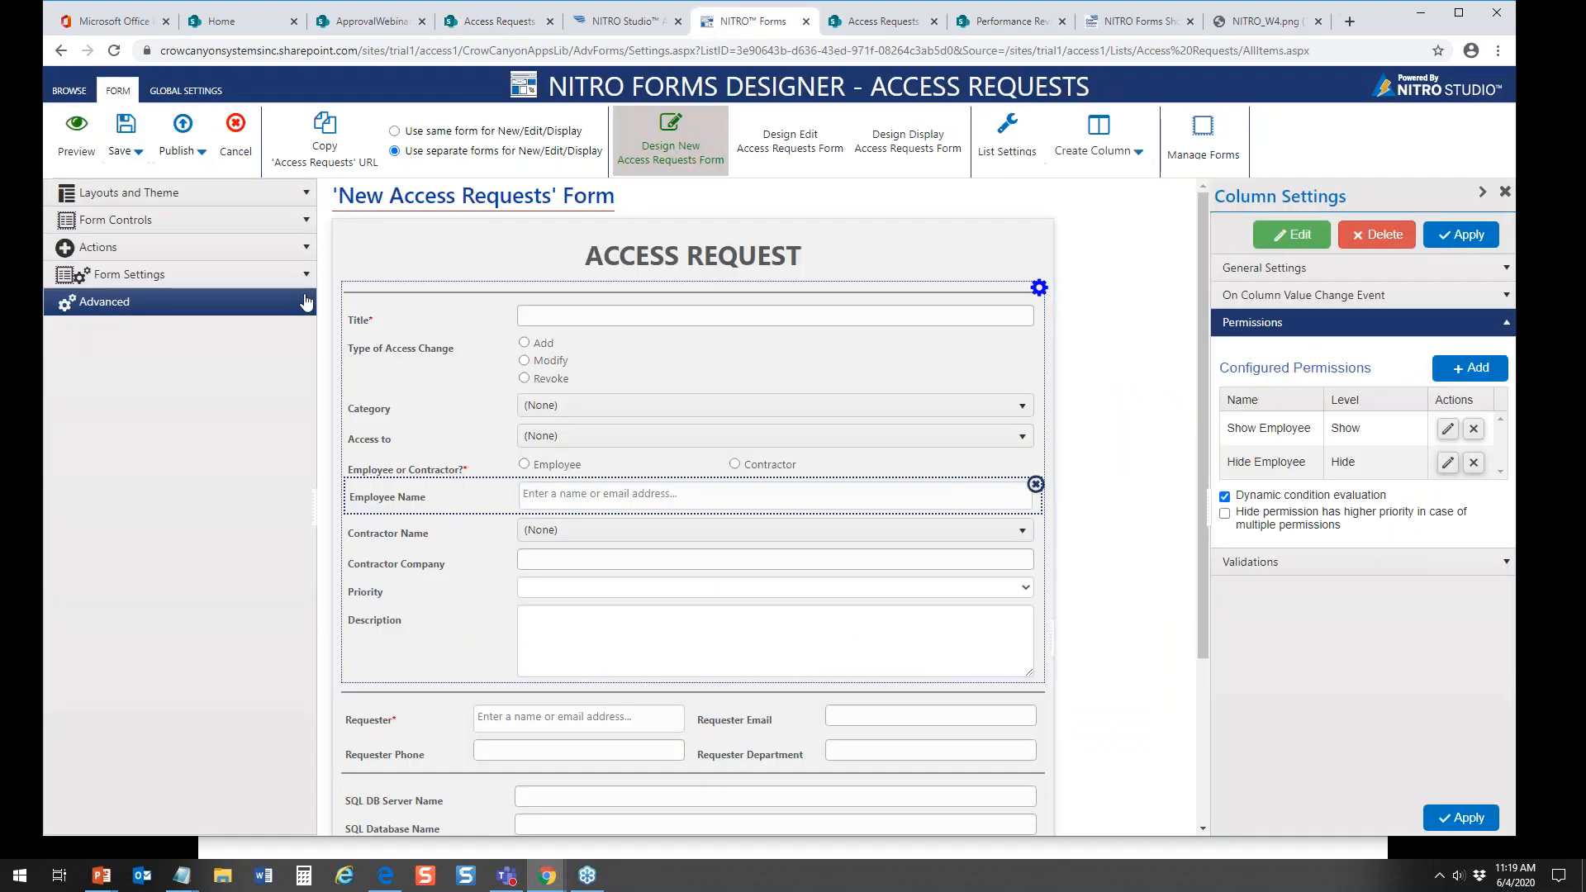
{"action": "left_click", "coordinate": [207, 301]}
{"action": "left_click", "coordinate": [166, 467]}
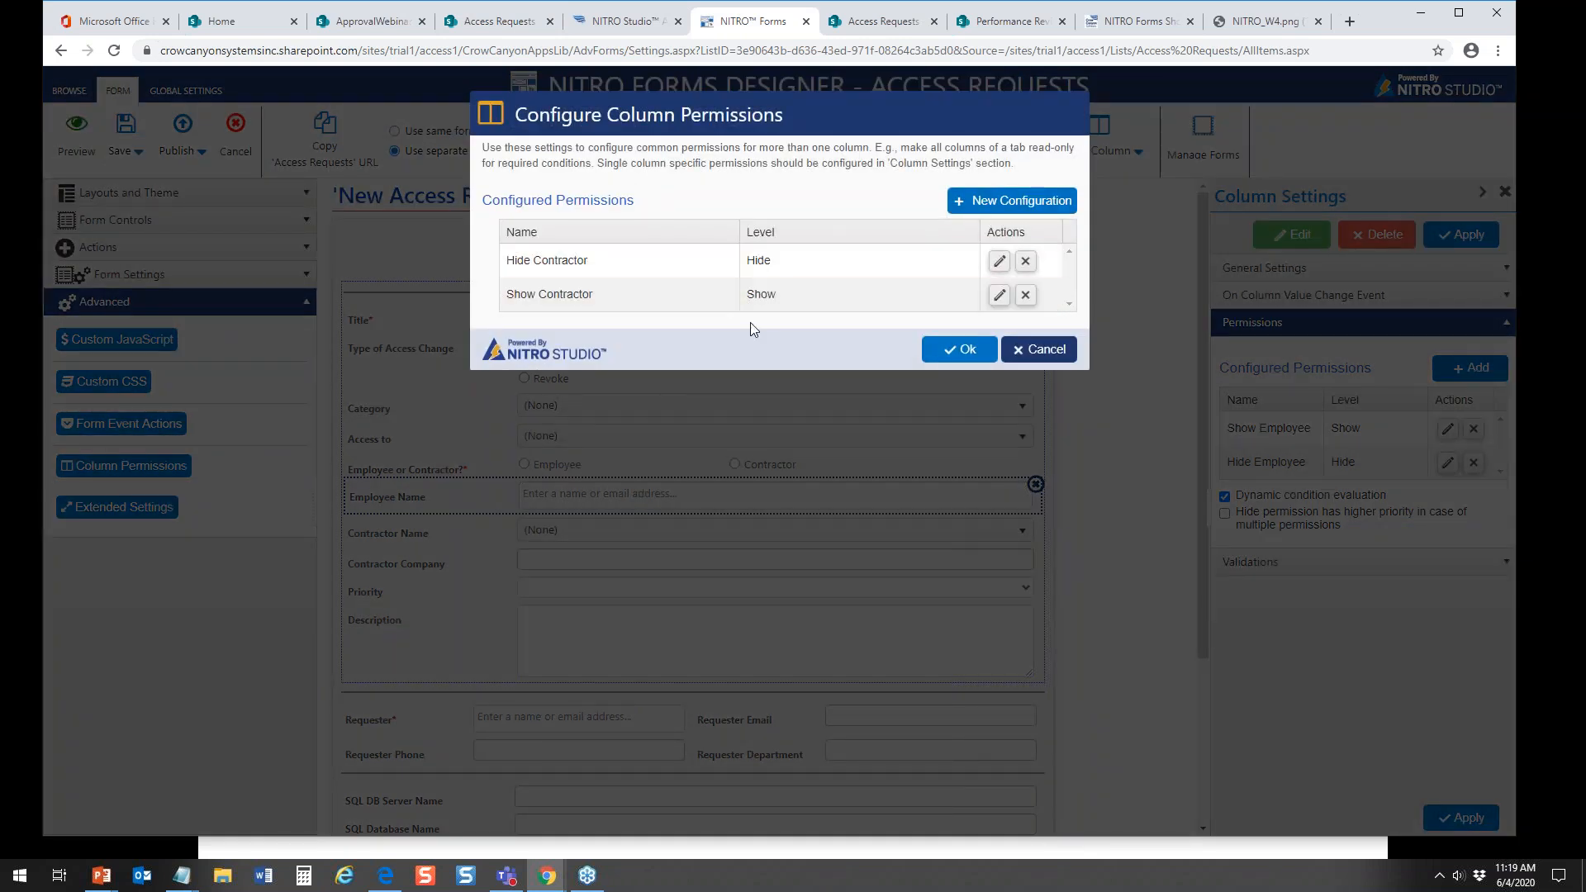
{"action": "left_click", "coordinate": [1001, 262]}
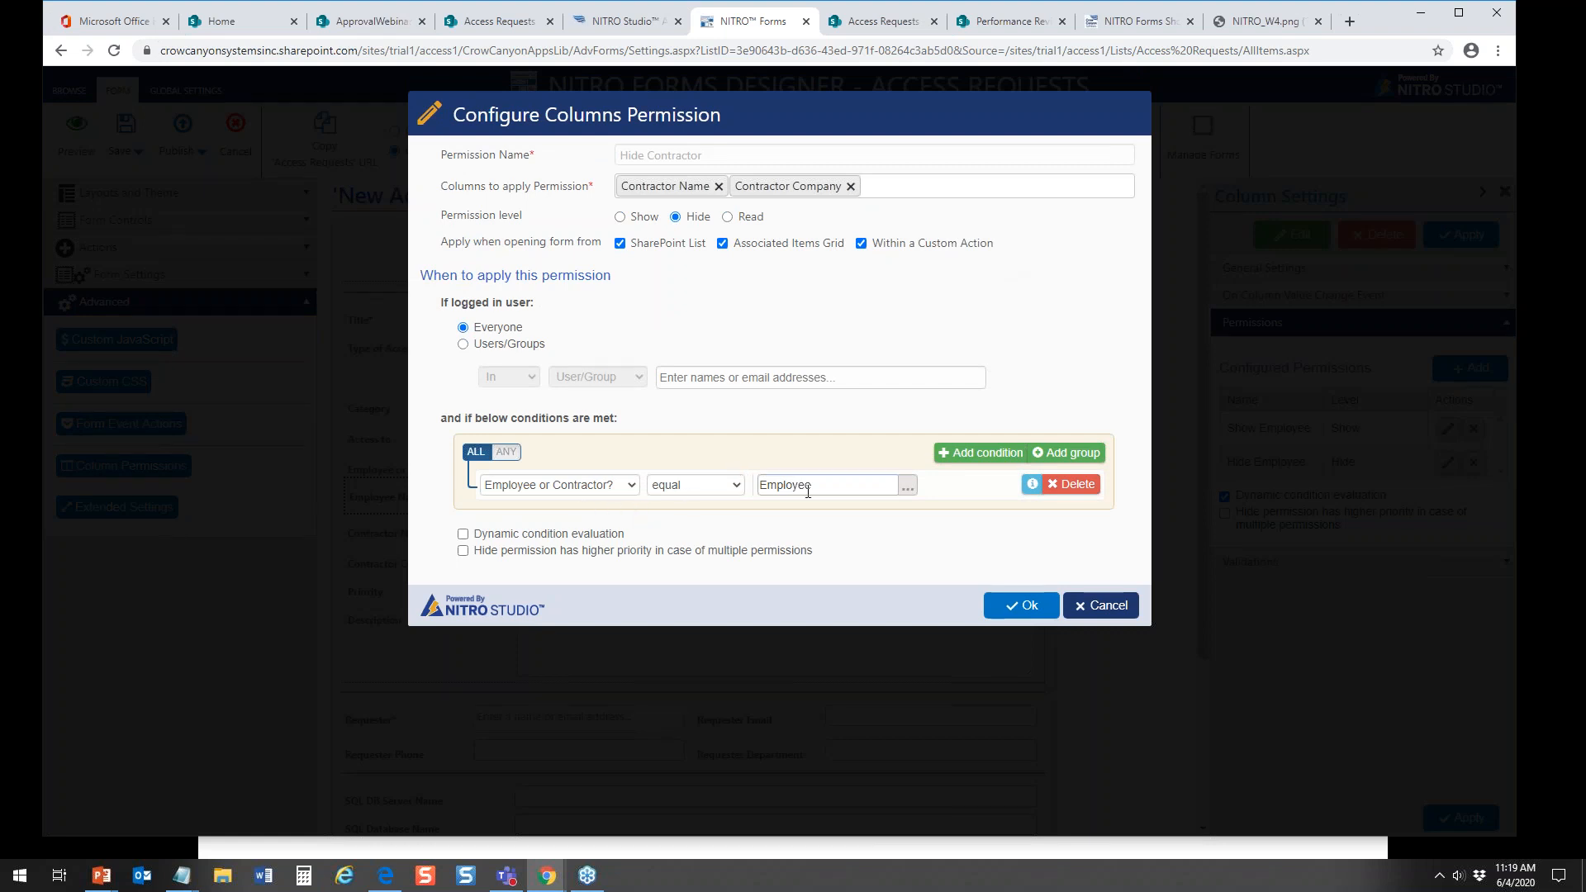
{"action": "left_click", "coordinate": [1019, 606]}
{"action": "left_click", "coordinate": [1000, 295]}
{"action": "left_click", "coordinate": [1029, 607]}
{"action": "left_click", "coordinate": [1049, 351]}
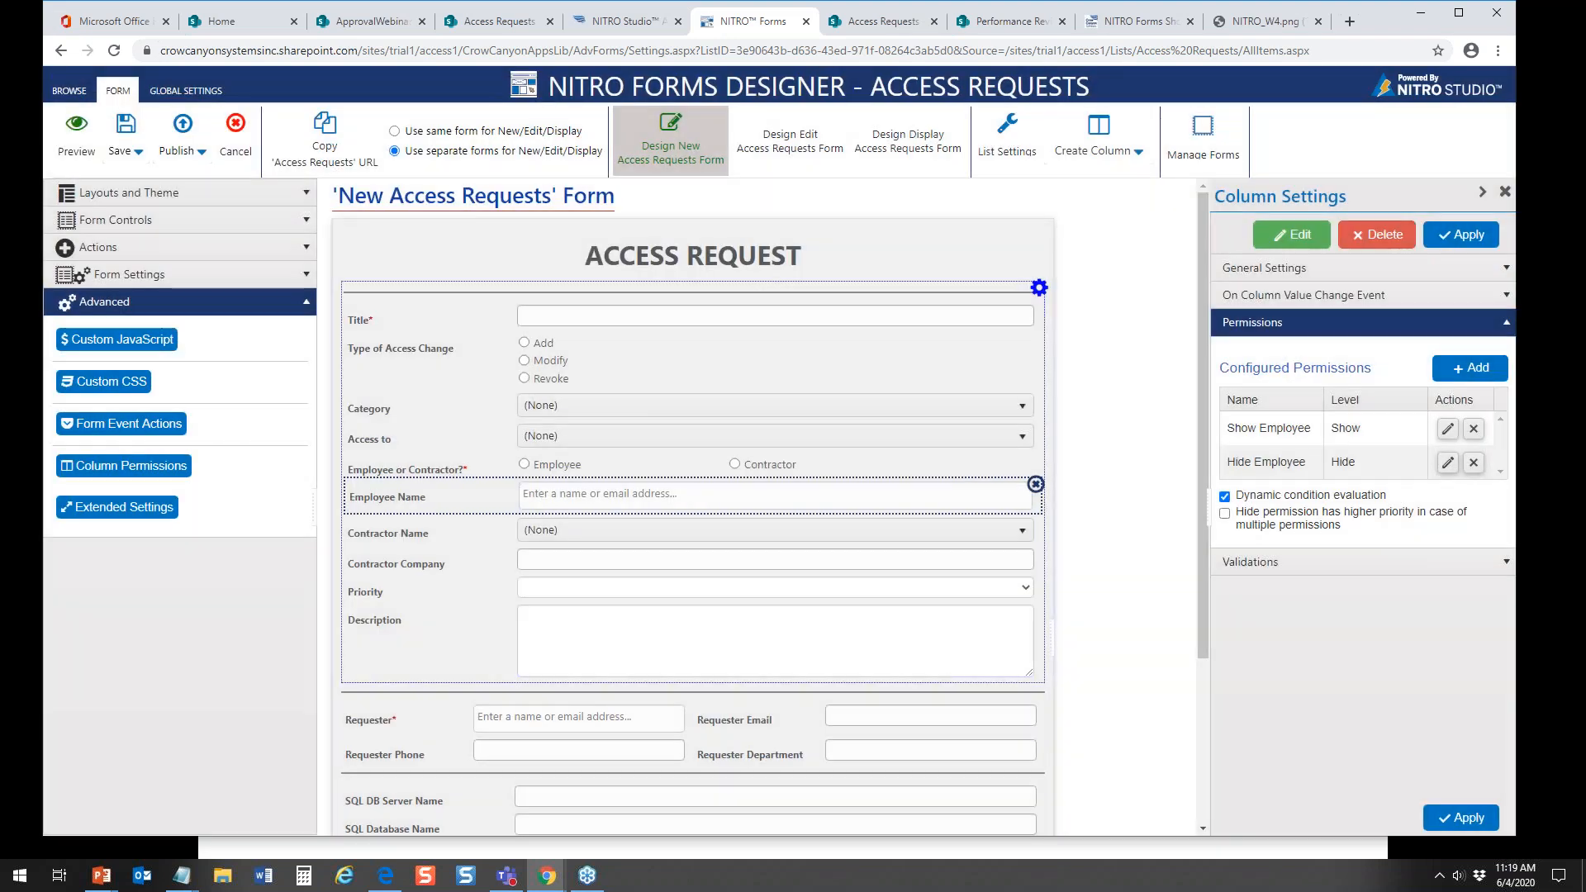
Step: Publish the form settings again and return to the Access Requests list
{"action": "left_click", "coordinate": [183, 131]}
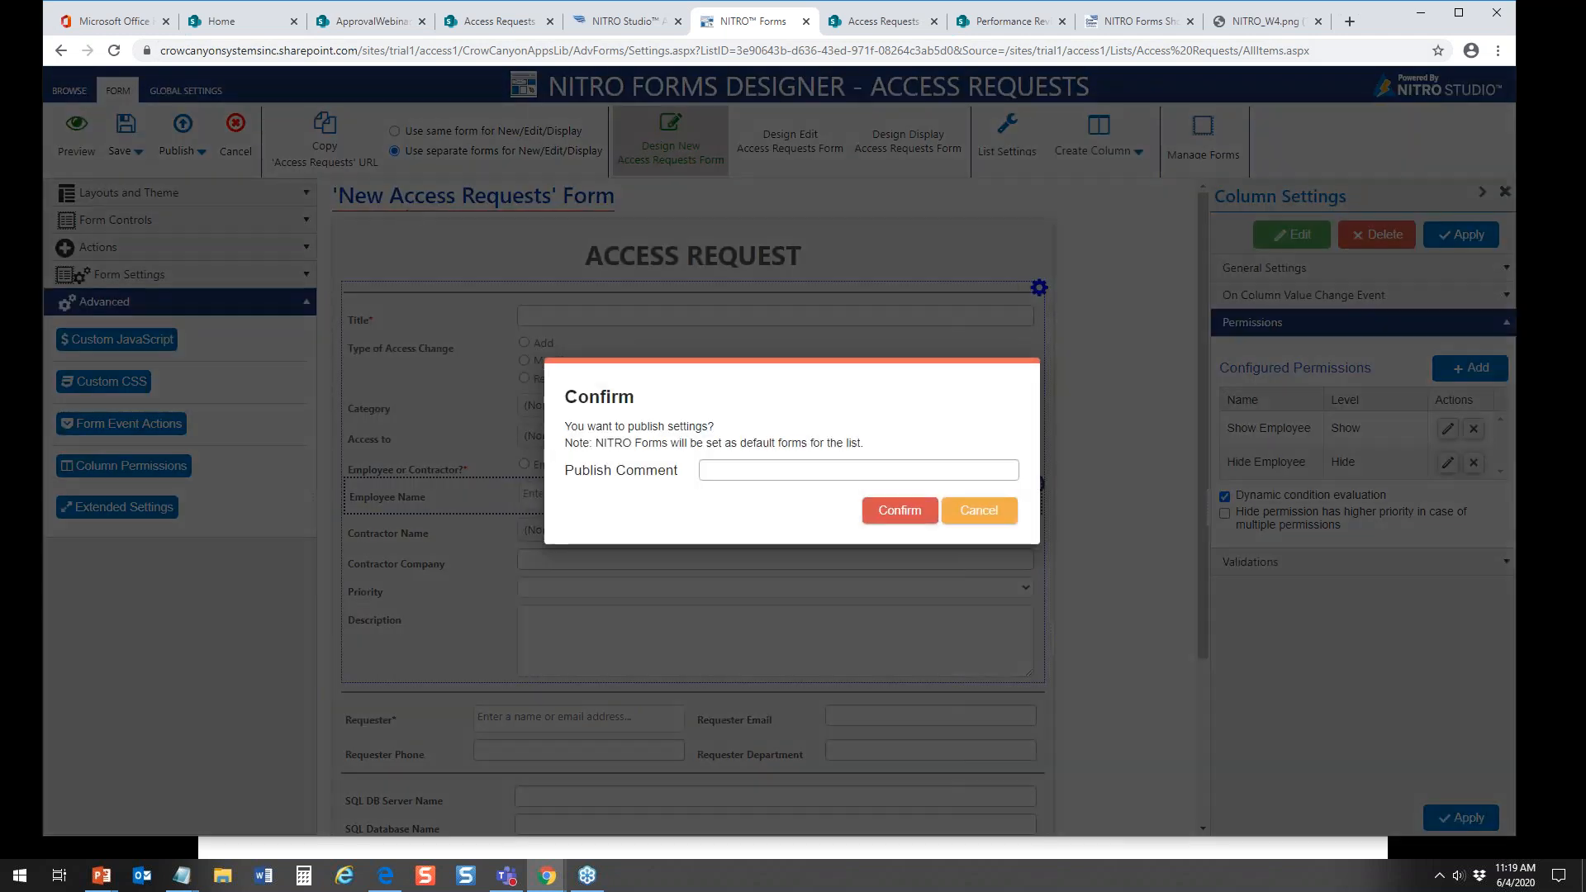
{"action": "left_click", "coordinate": [883, 506]}
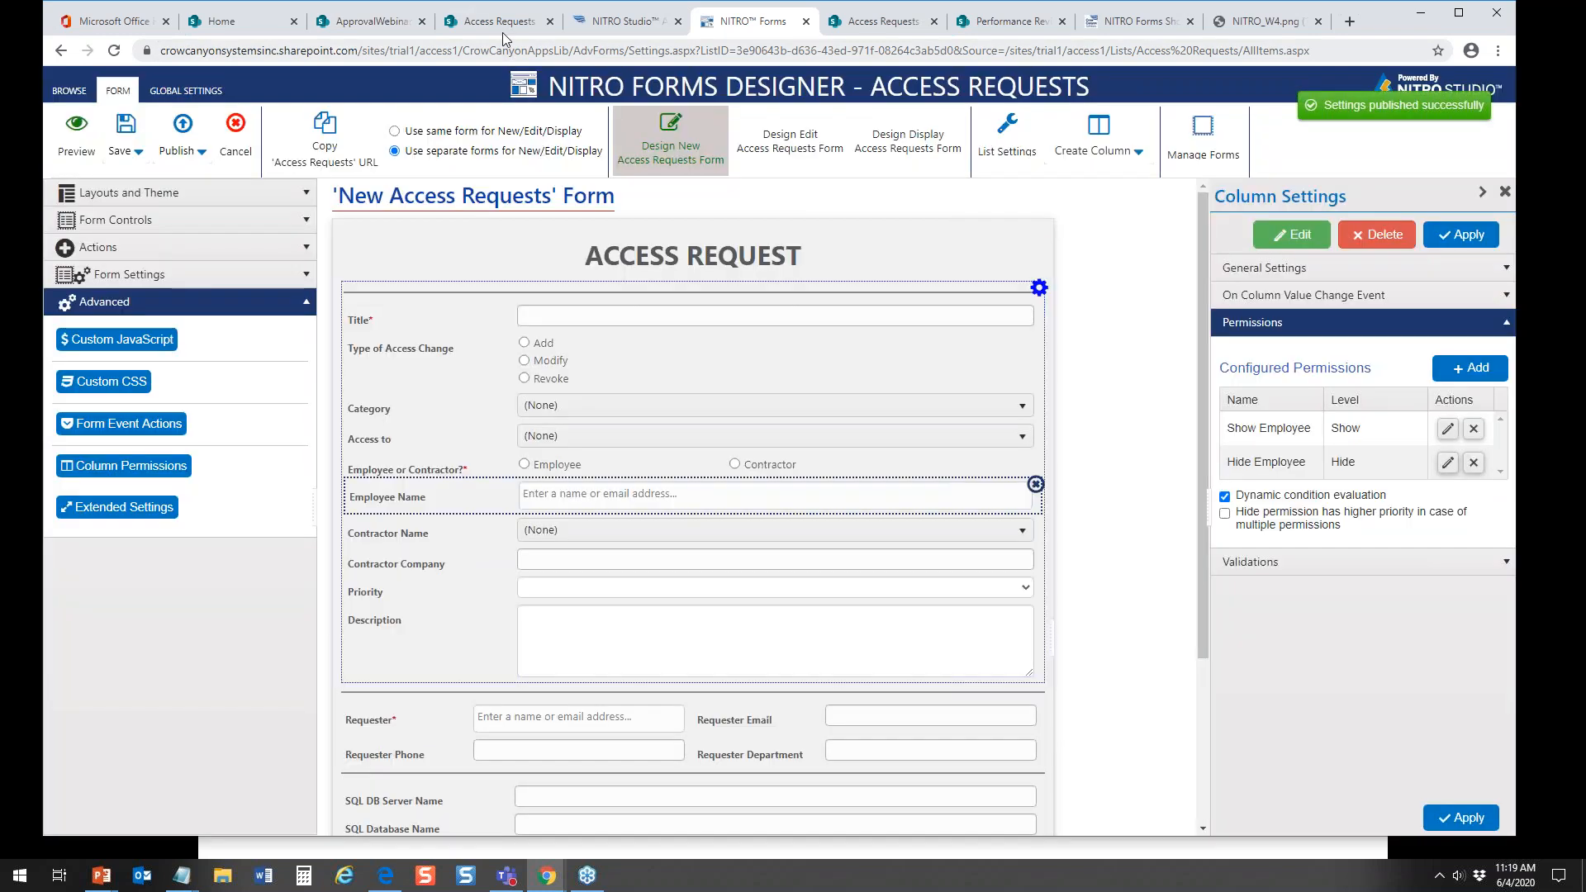
{"action": "left_click", "coordinate": [507, 24]}
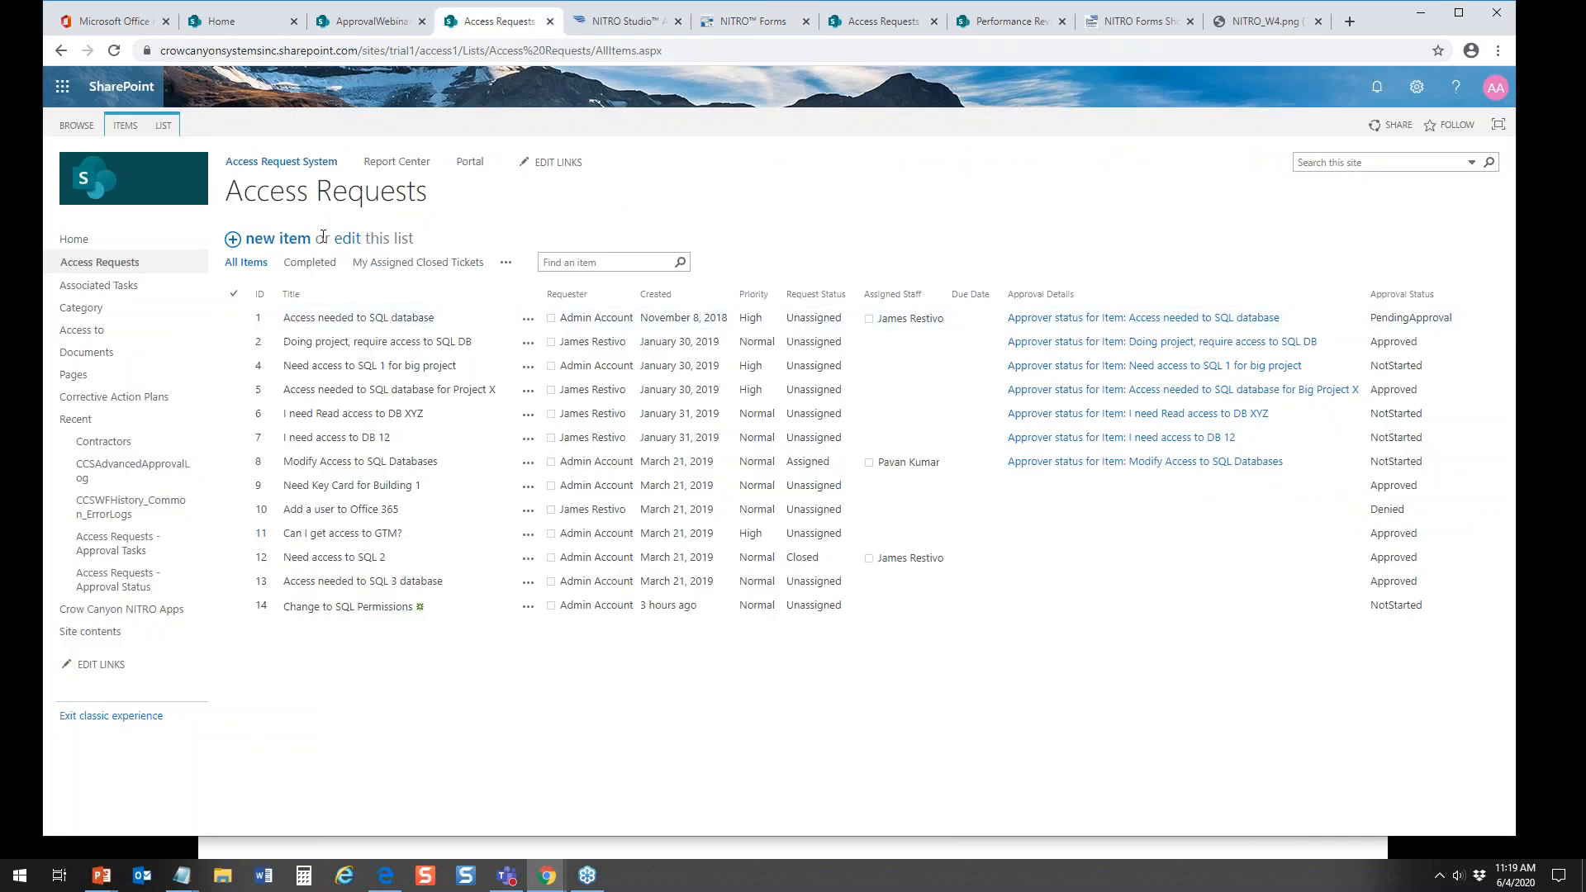
Step: Test the published form on a new Access Requests item by choosing Contractor and a contractor name, and close it without saving
{"action": "left_click", "coordinate": [285, 239]}
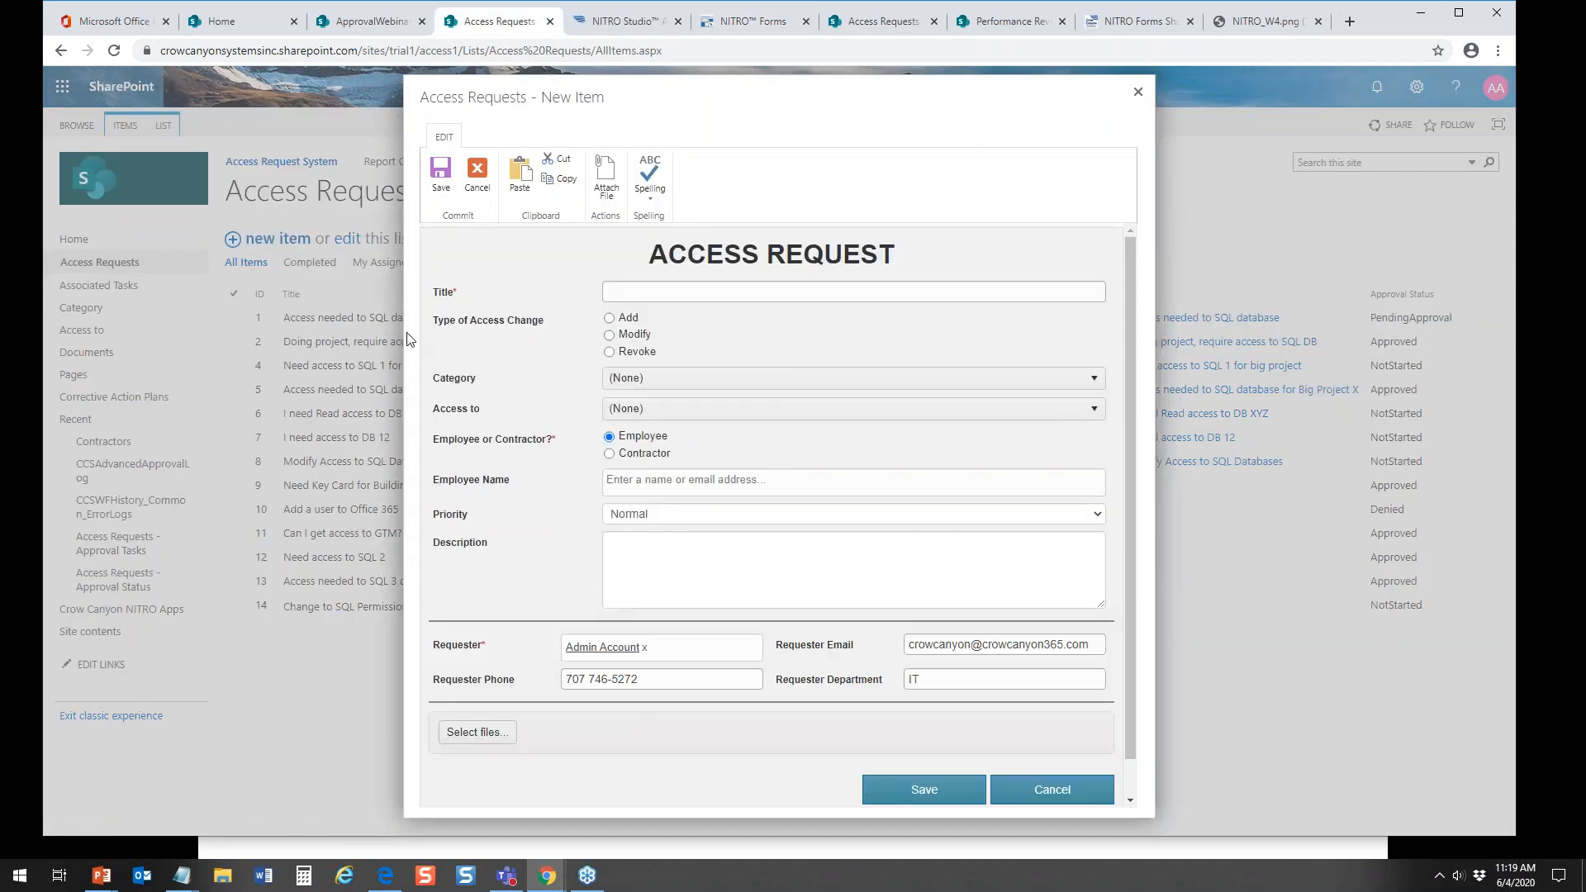
{"action": "left_click", "coordinate": [610, 453]}
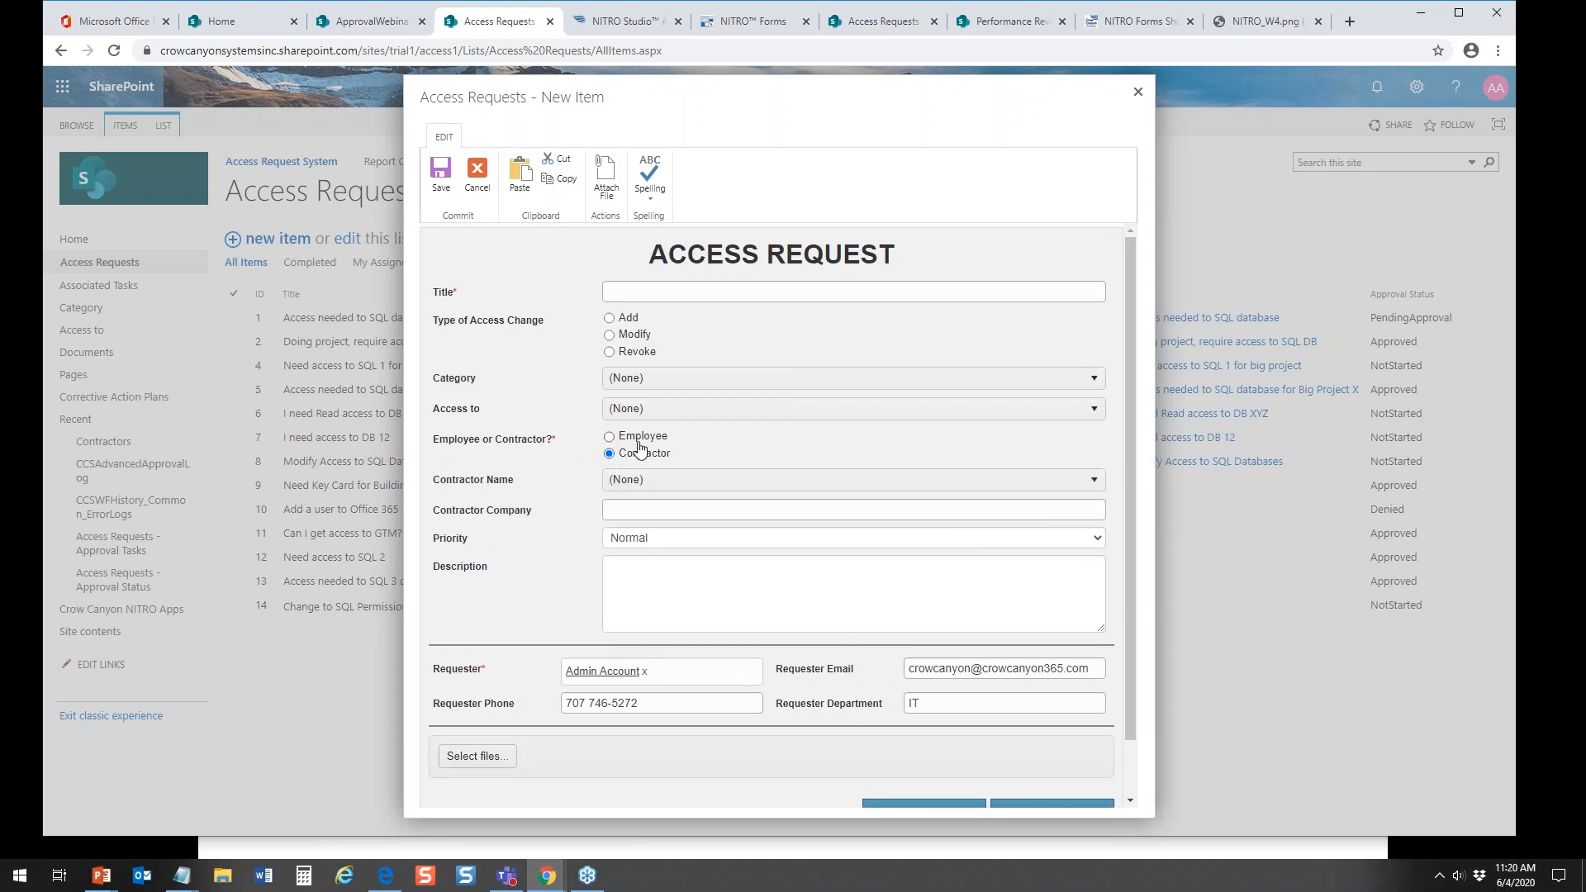
{"action": "left_click", "coordinate": [680, 481]}
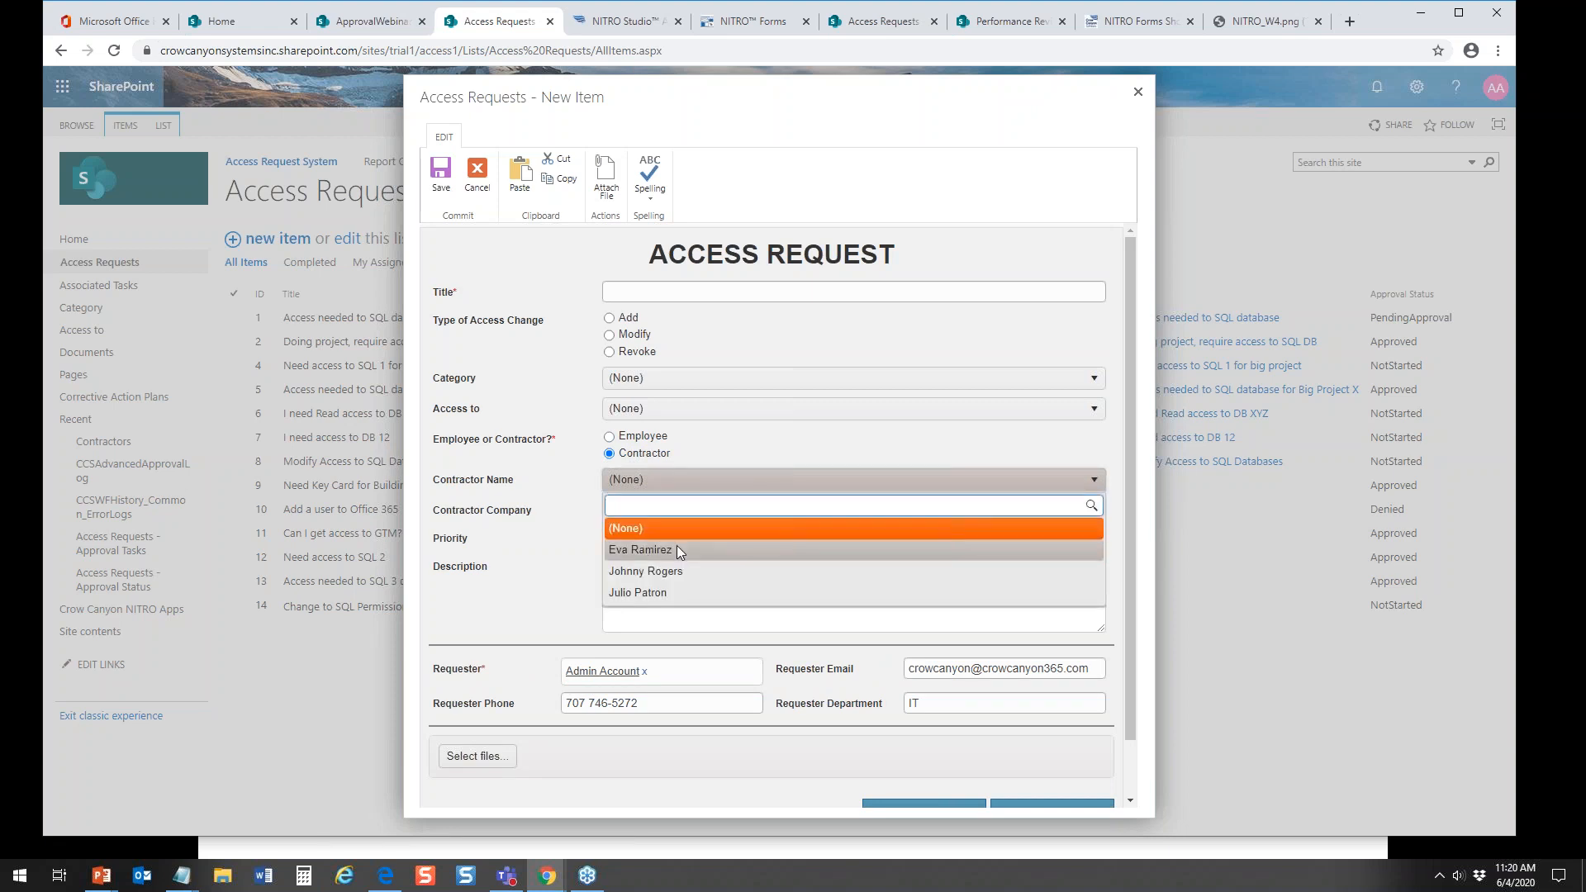
{"action": "left_click", "coordinate": [673, 572]}
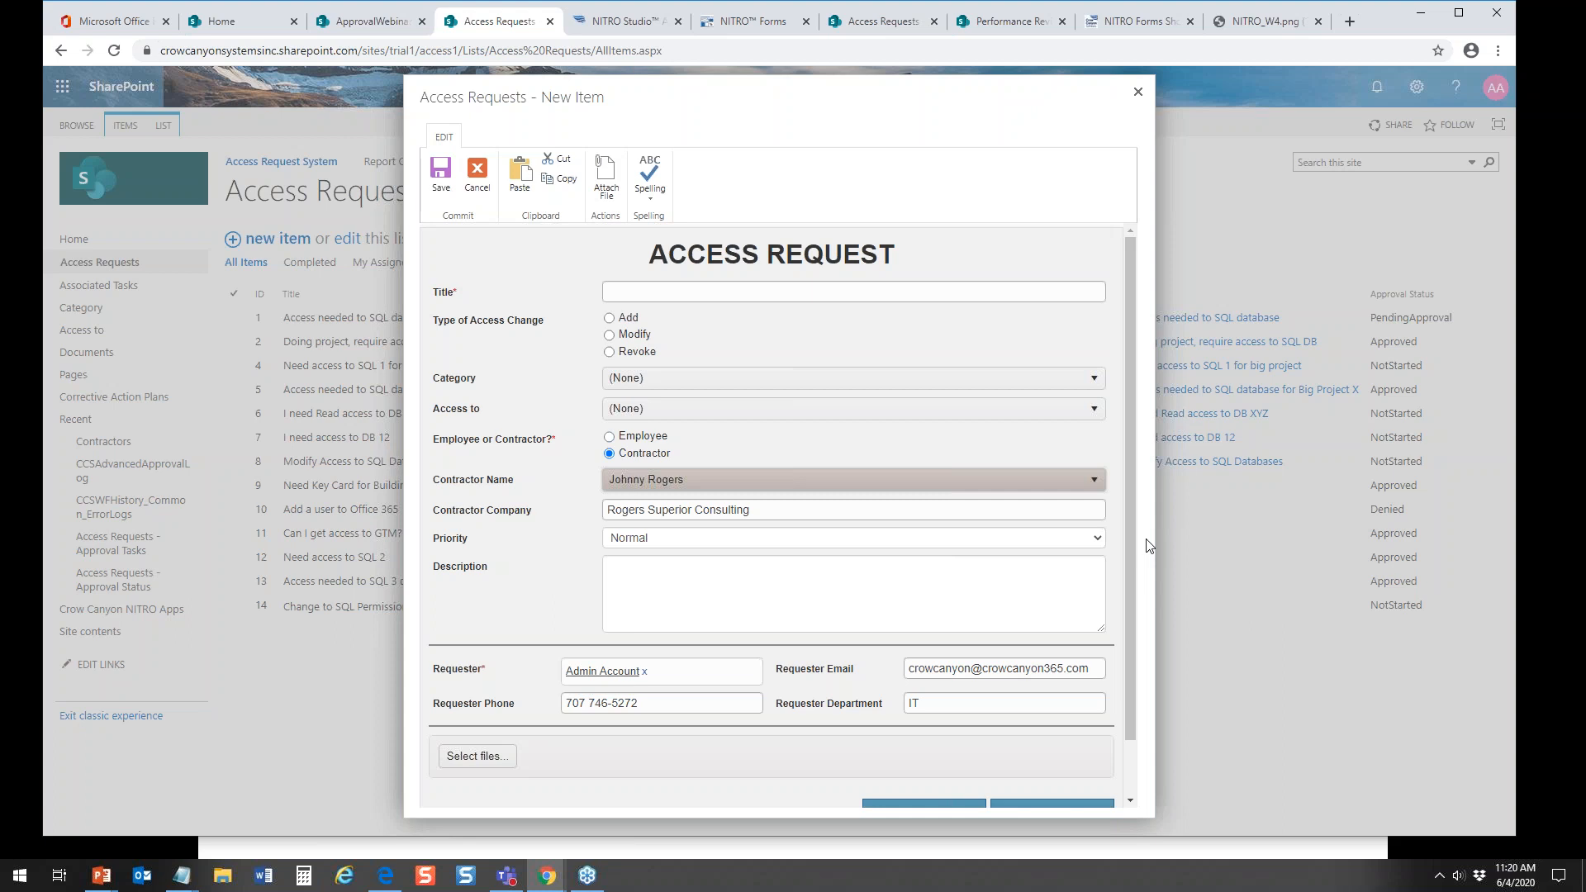
{"action": "scroll", "coordinate": [1127, 548], "scroll_direction": "down", "scroll_amount": 2}
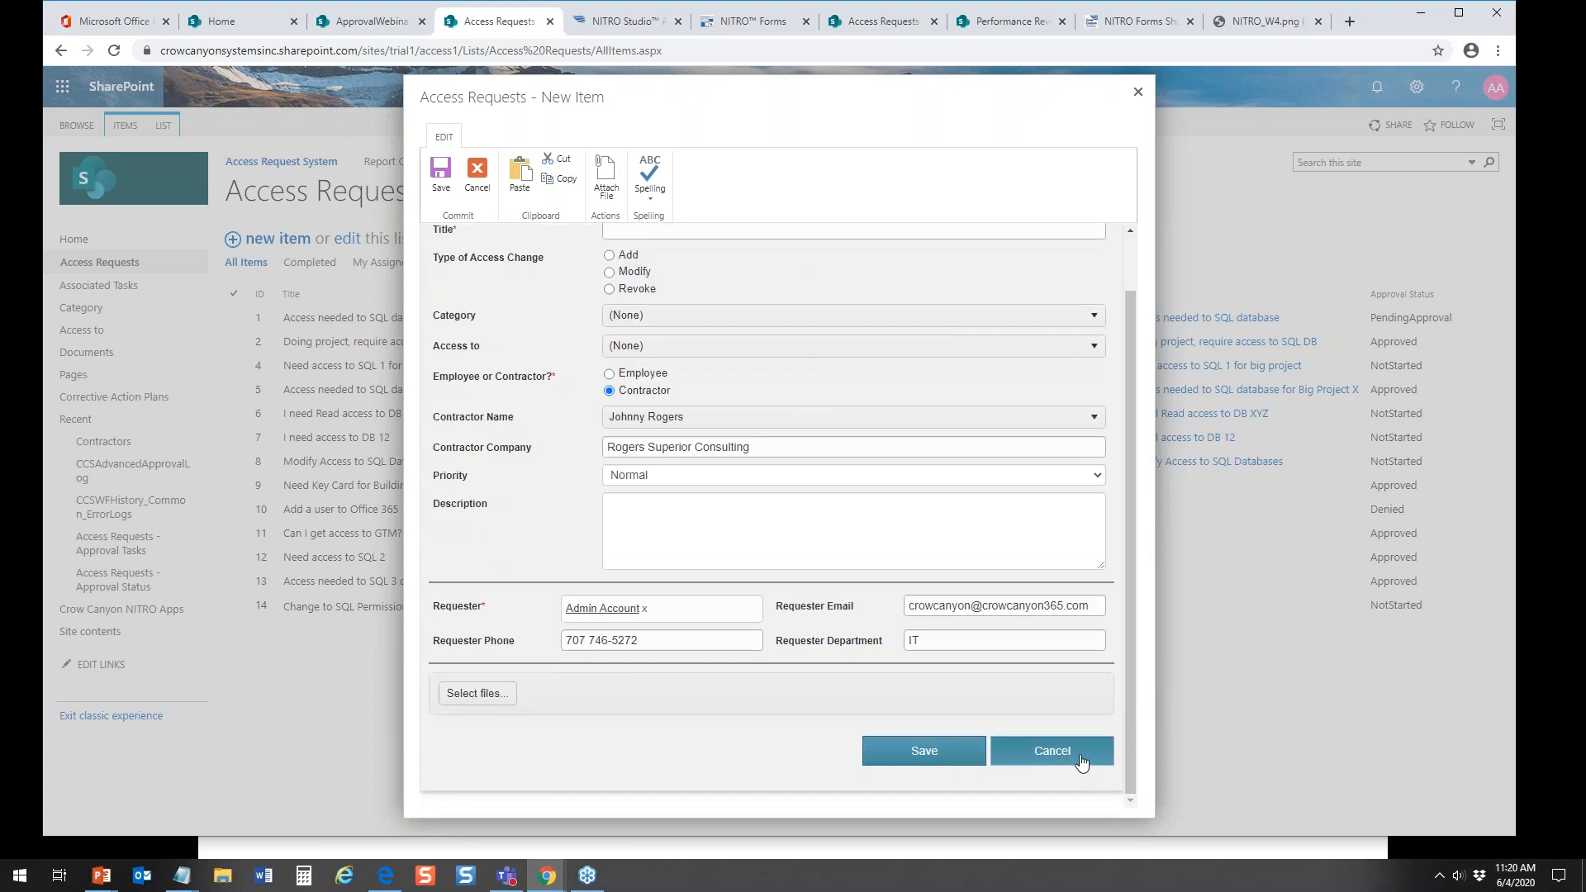
{"action": "left_click", "coordinate": [1137, 92]}
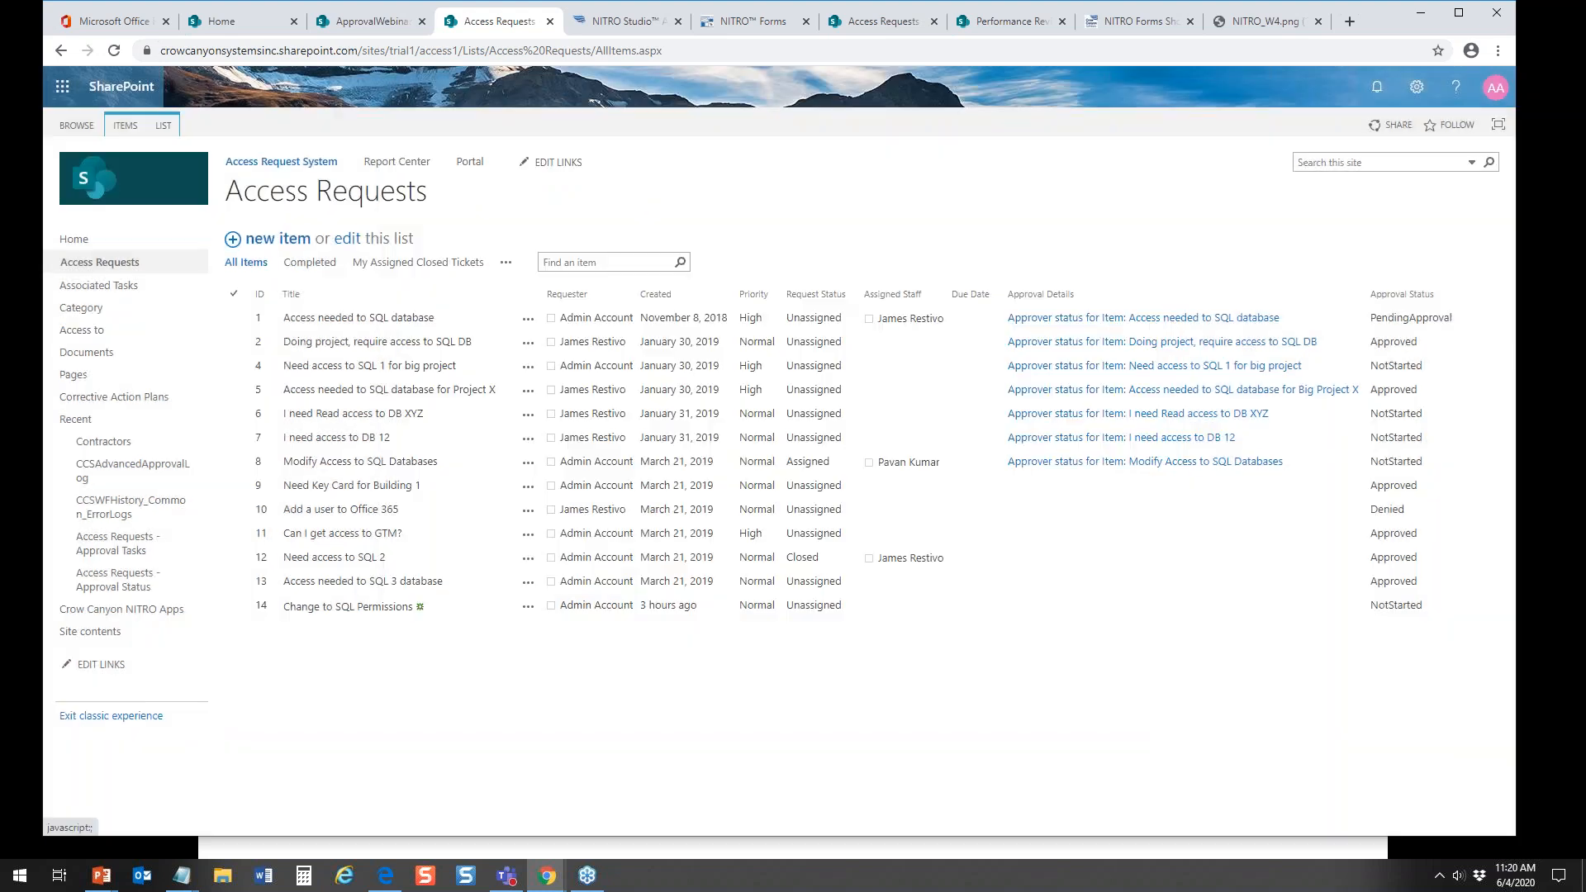
Step: Return to the NITRO Forms designer and filter the available SharePoint columns by "date"
{"action": "left_click", "coordinate": [743, 23]}
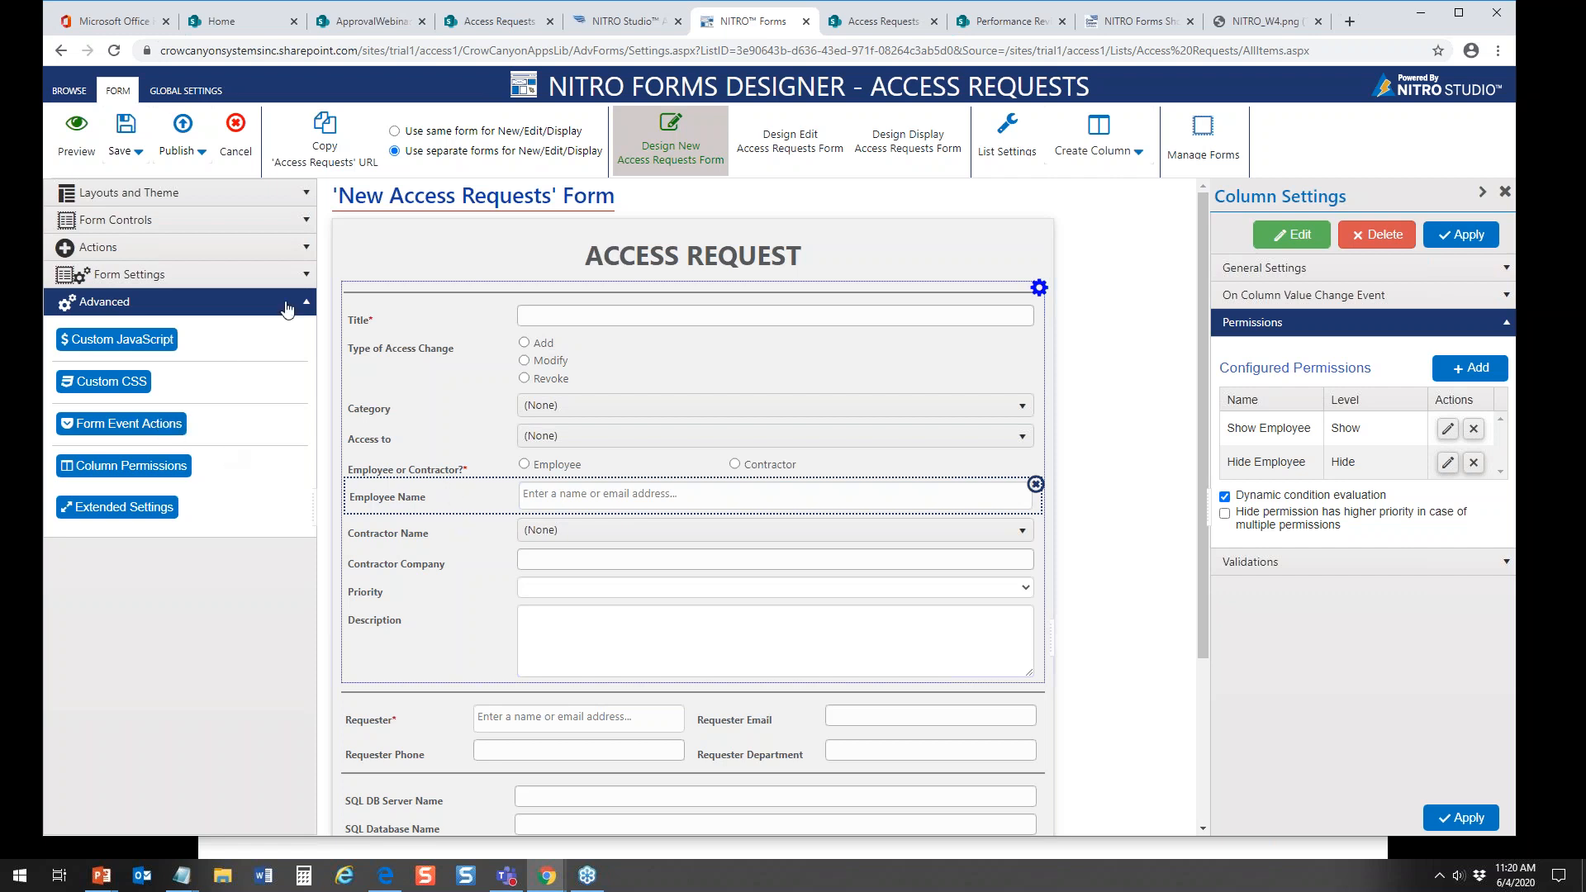
{"action": "left_click", "coordinate": [308, 231]}
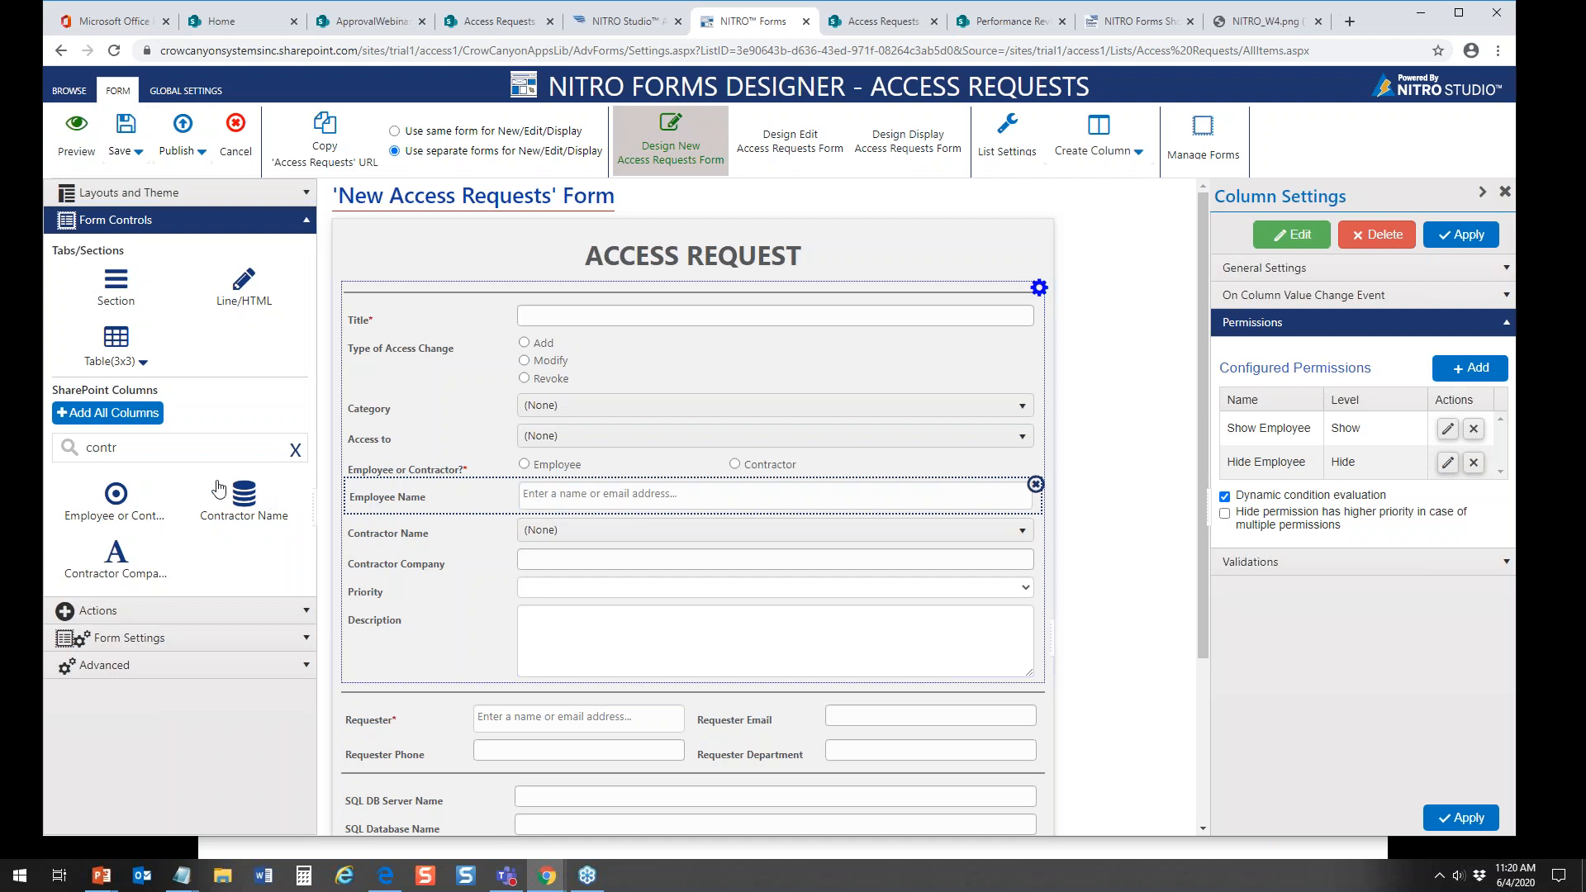
{"action": "left_click_drag", "start_coordinate": [139, 451], "coordinate": [22, 447]}
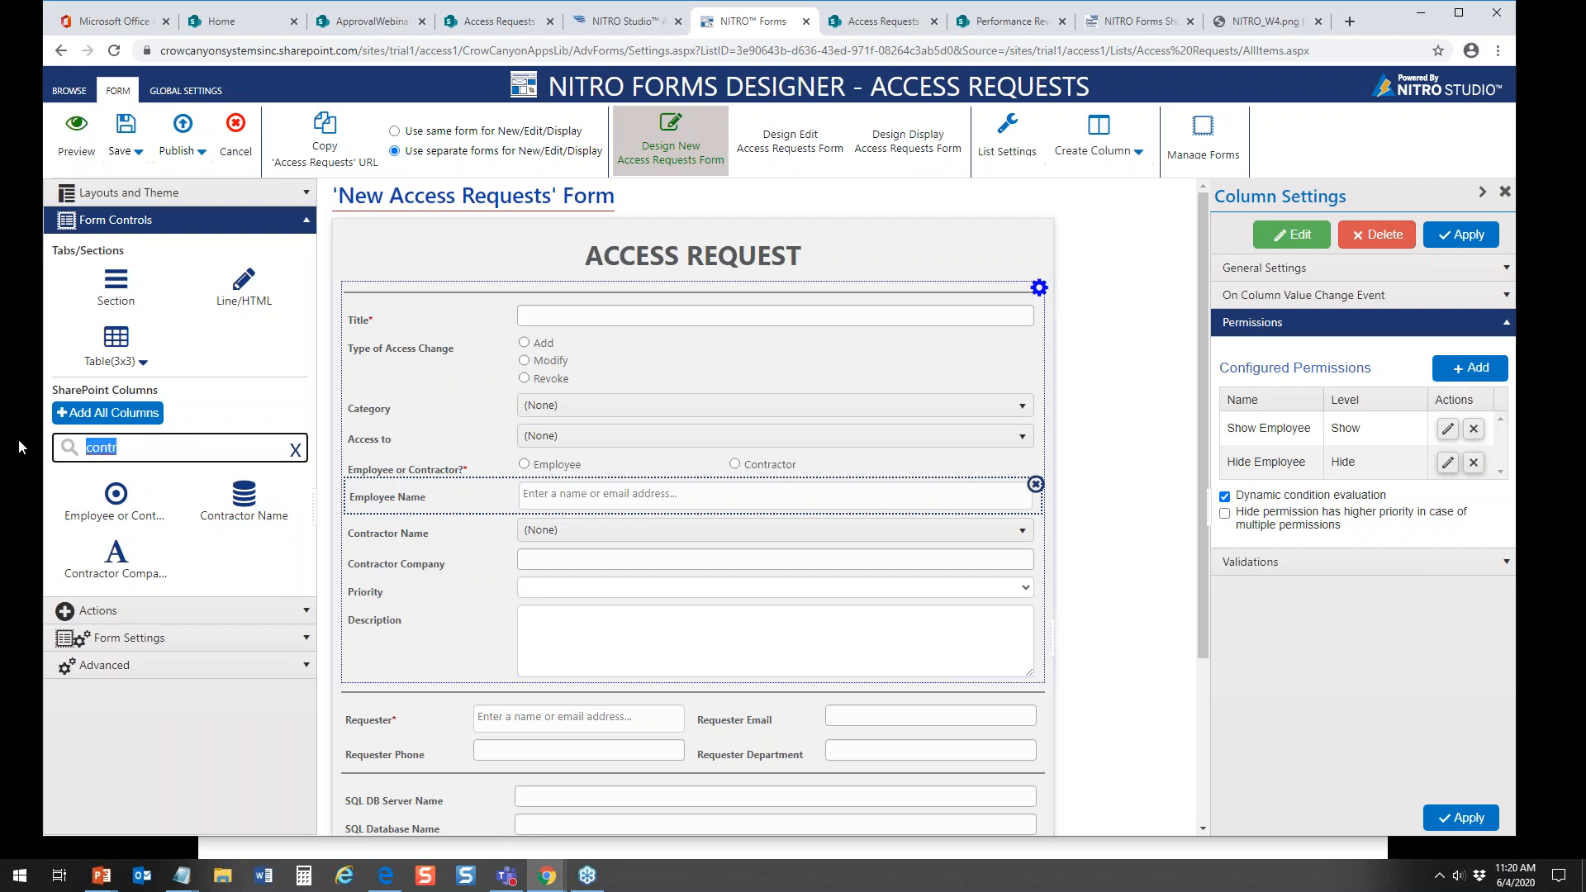
{"action": "type", "text": "date"}
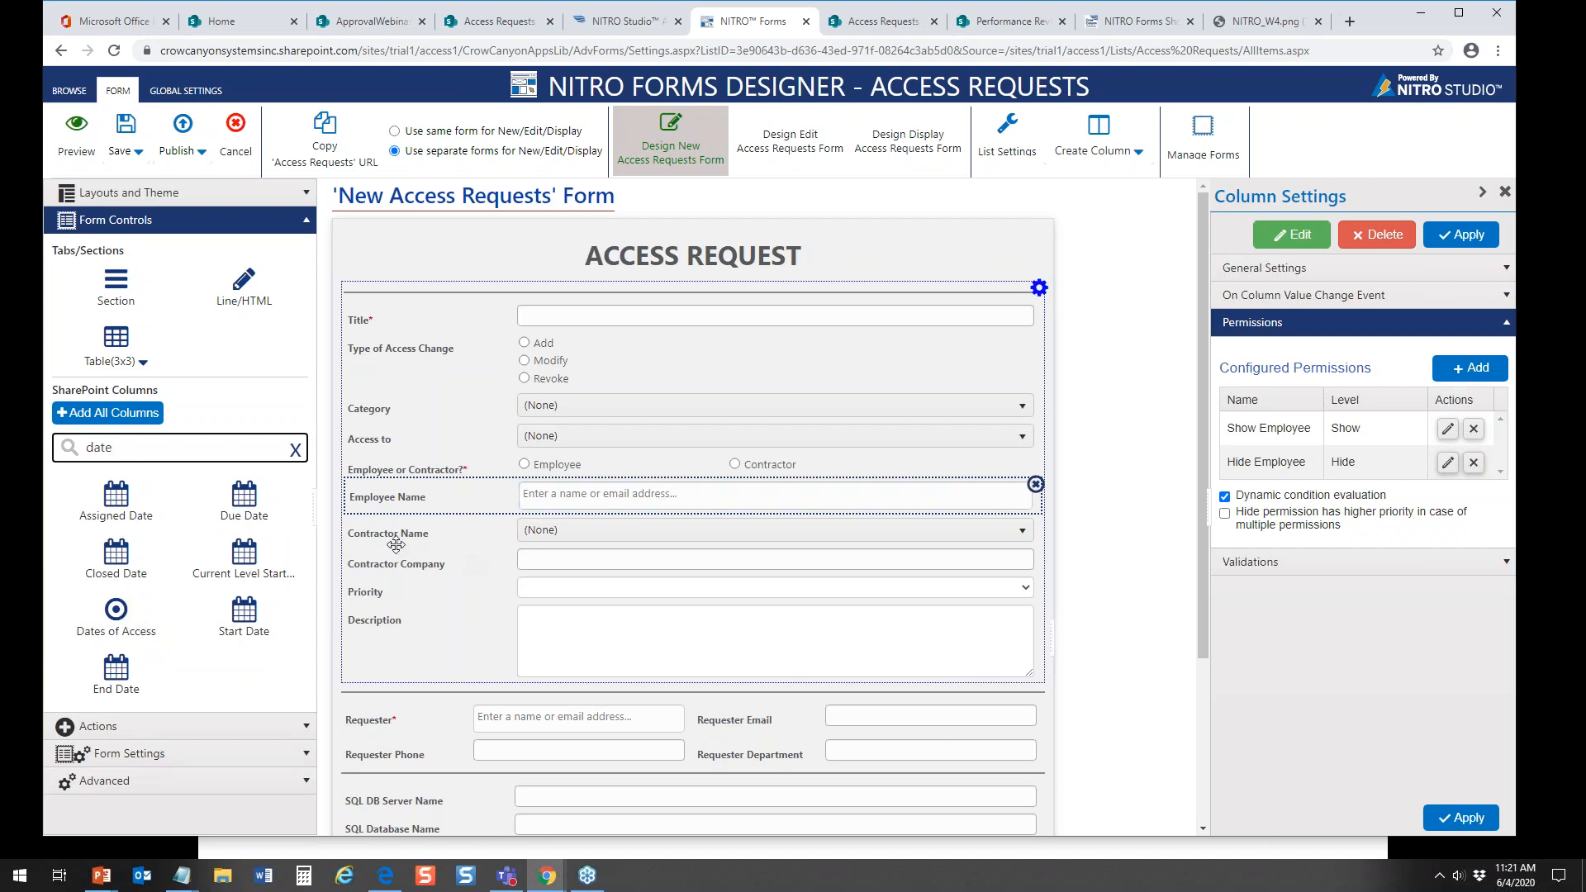
Step: Add a section inside the form's main section and place it between Contractor Company and Priority
{"action": "left_click", "coordinate": [1039, 288]}
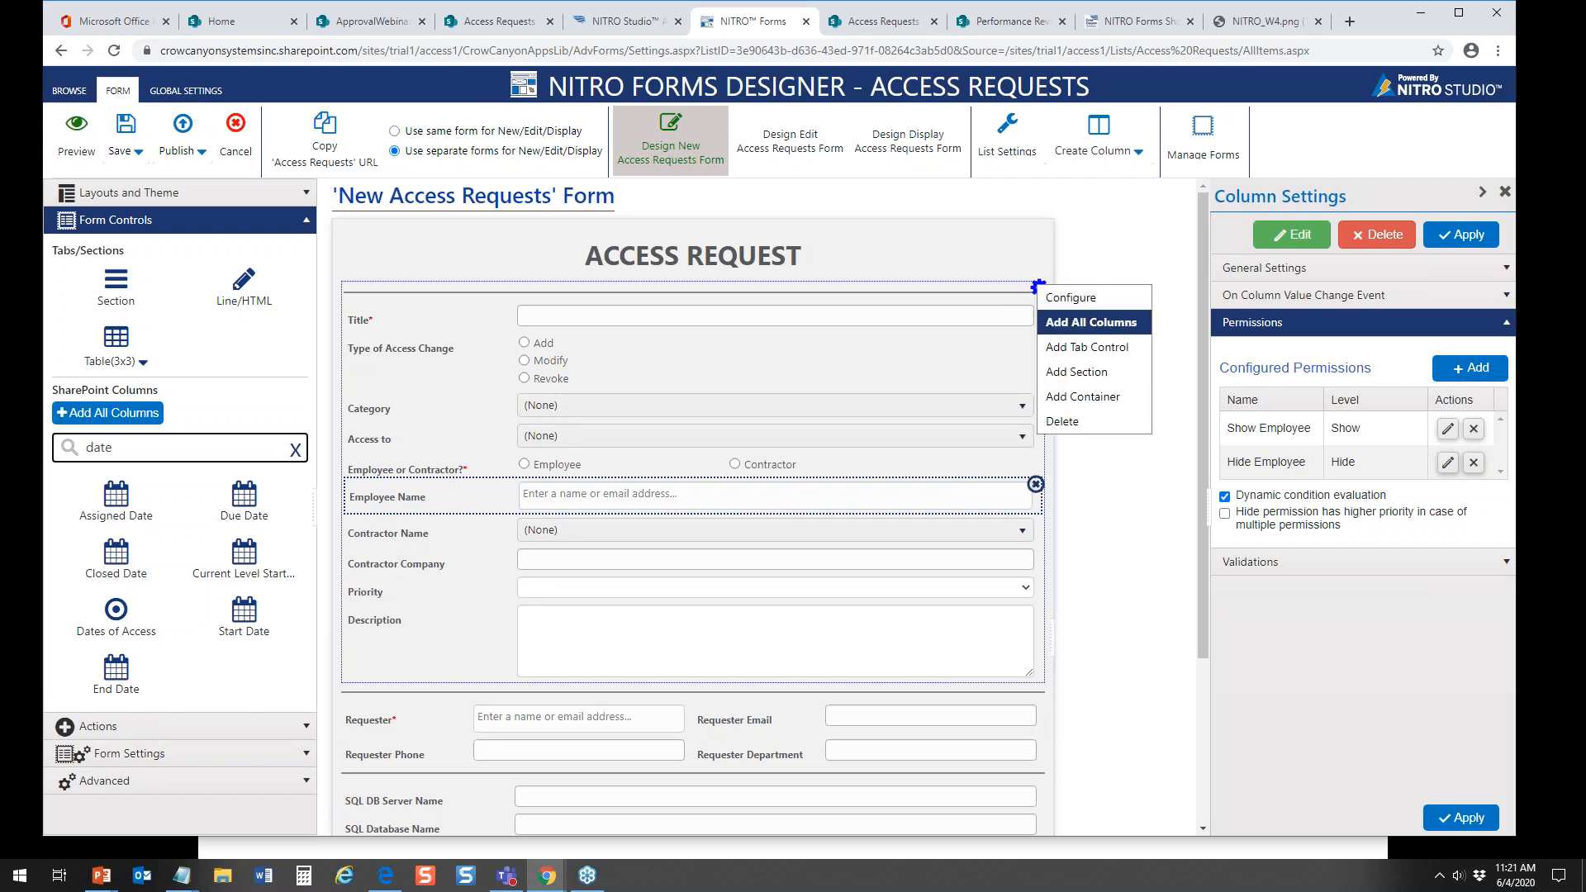
{"action": "left_click", "coordinate": [1064, 381]}
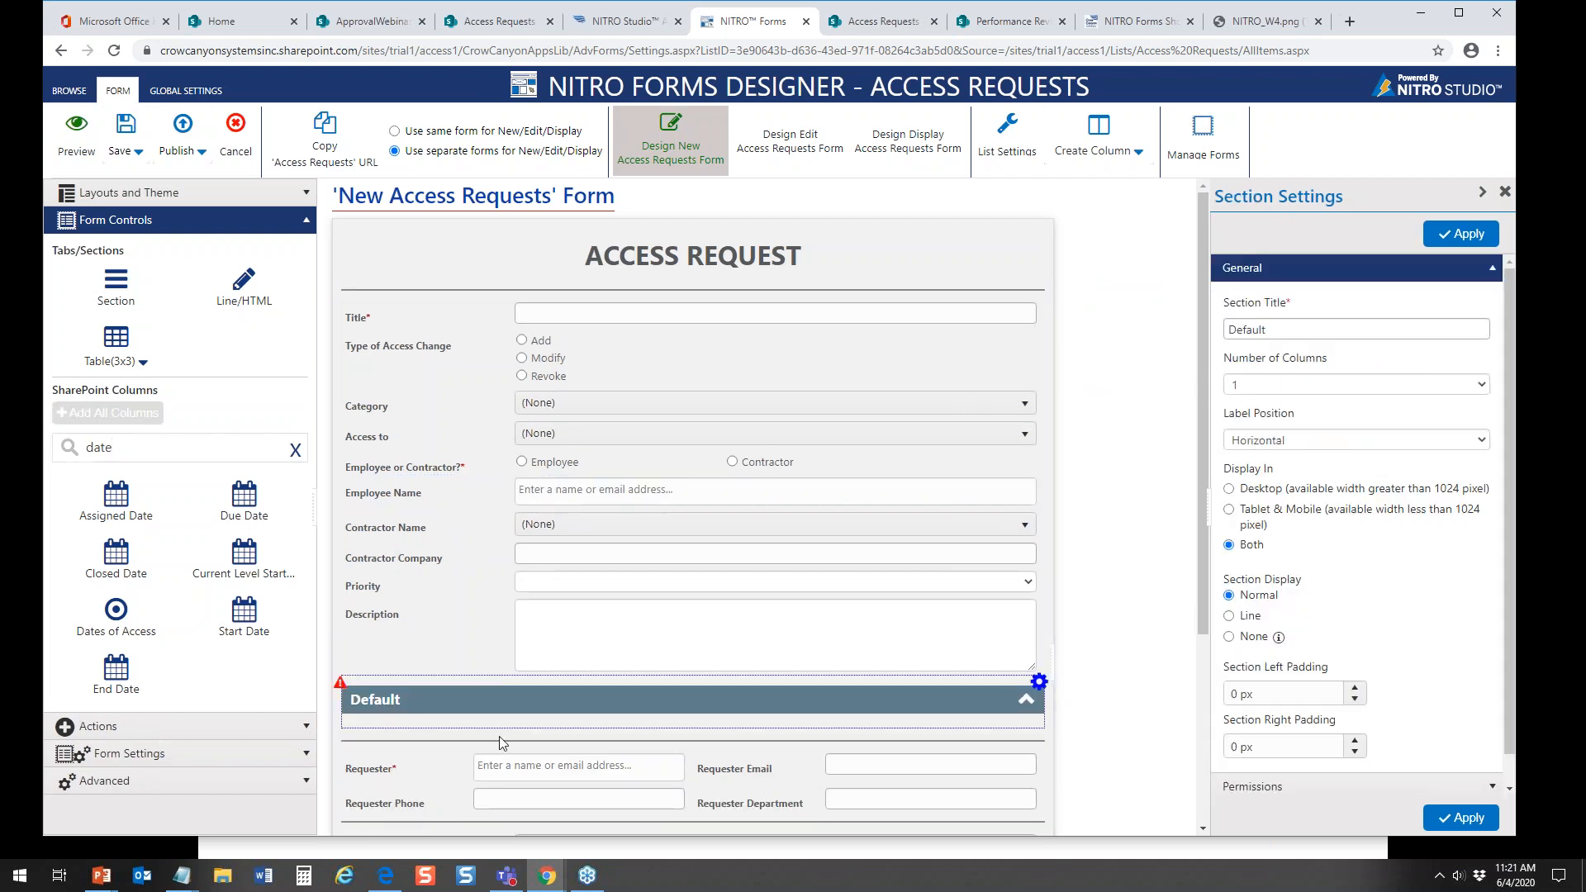
{"action": "left_click_drag", "start_coordinate": [500, 712], "coordinate": [470, 571]}
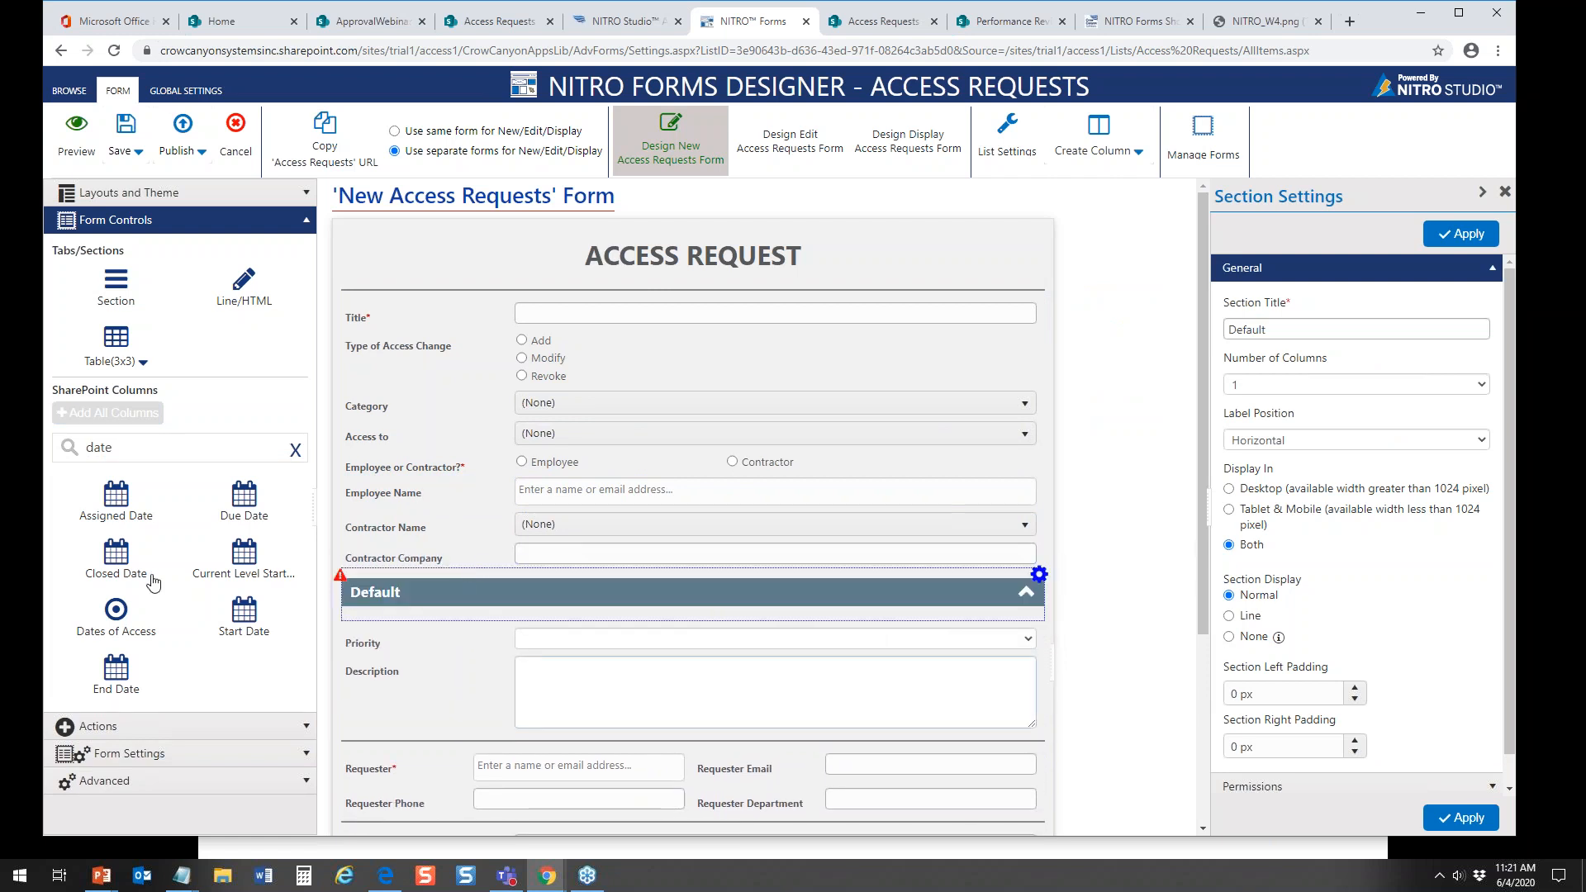
Step: Add the Dates of Access, Start Date and End Date columns to the new section in that order
{"action": "left_click_drag", "start_coordinate": [120, 621], "coordinate": [452, 627]}
{"action": "left_click_drag", "start_coordinate": [242, 617], "coordinate": [465, 657]}
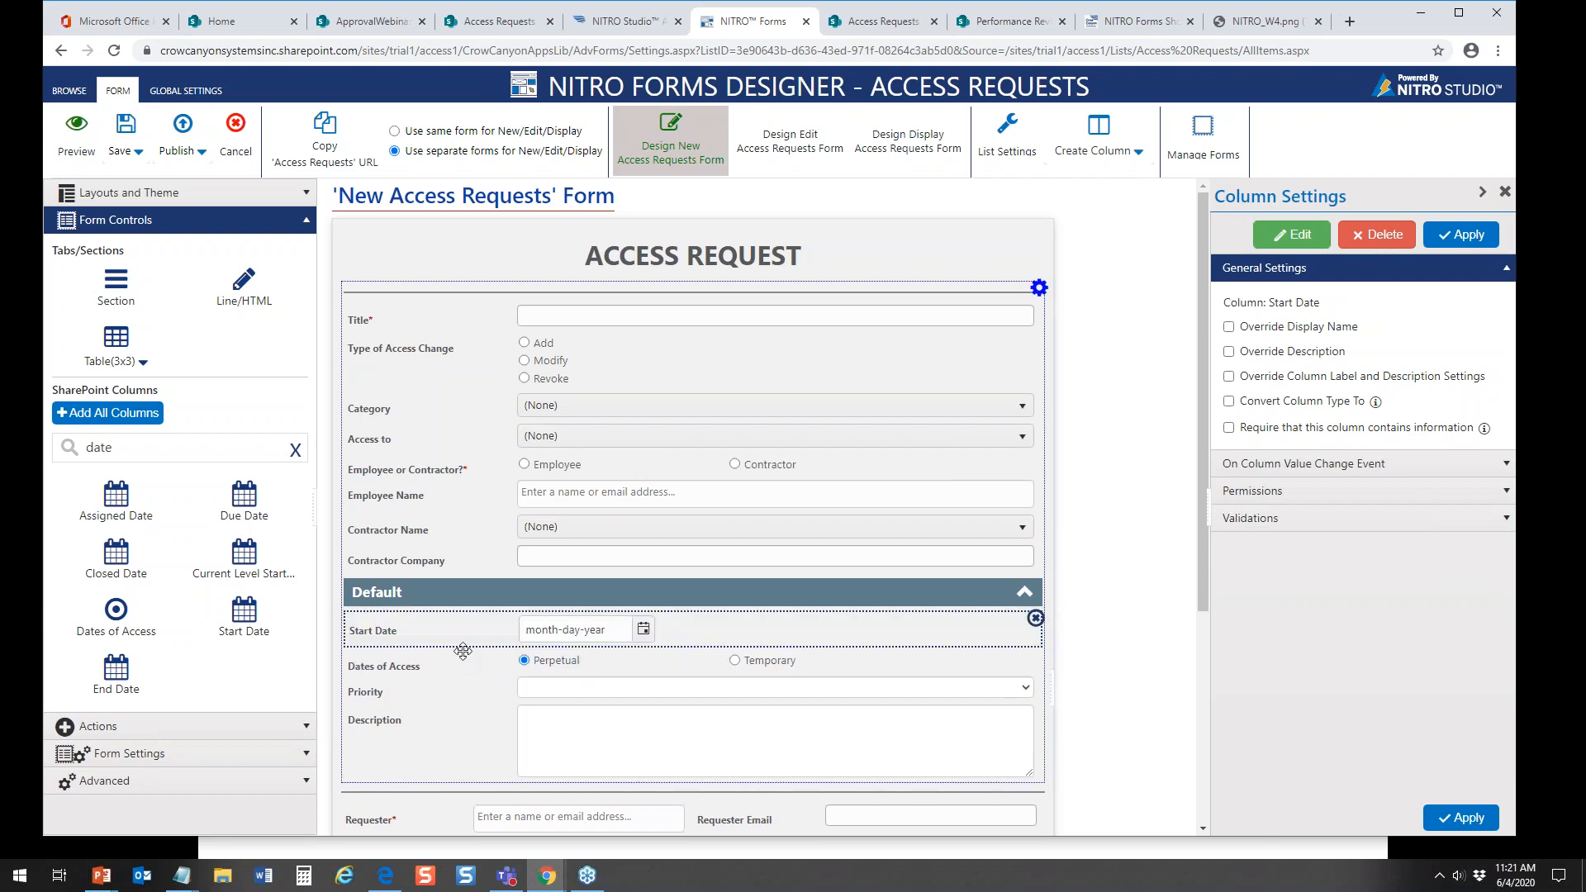
{"action": "left_click_drag", "start_coordinate": [114, 684], "coordinate": [442, 660]}
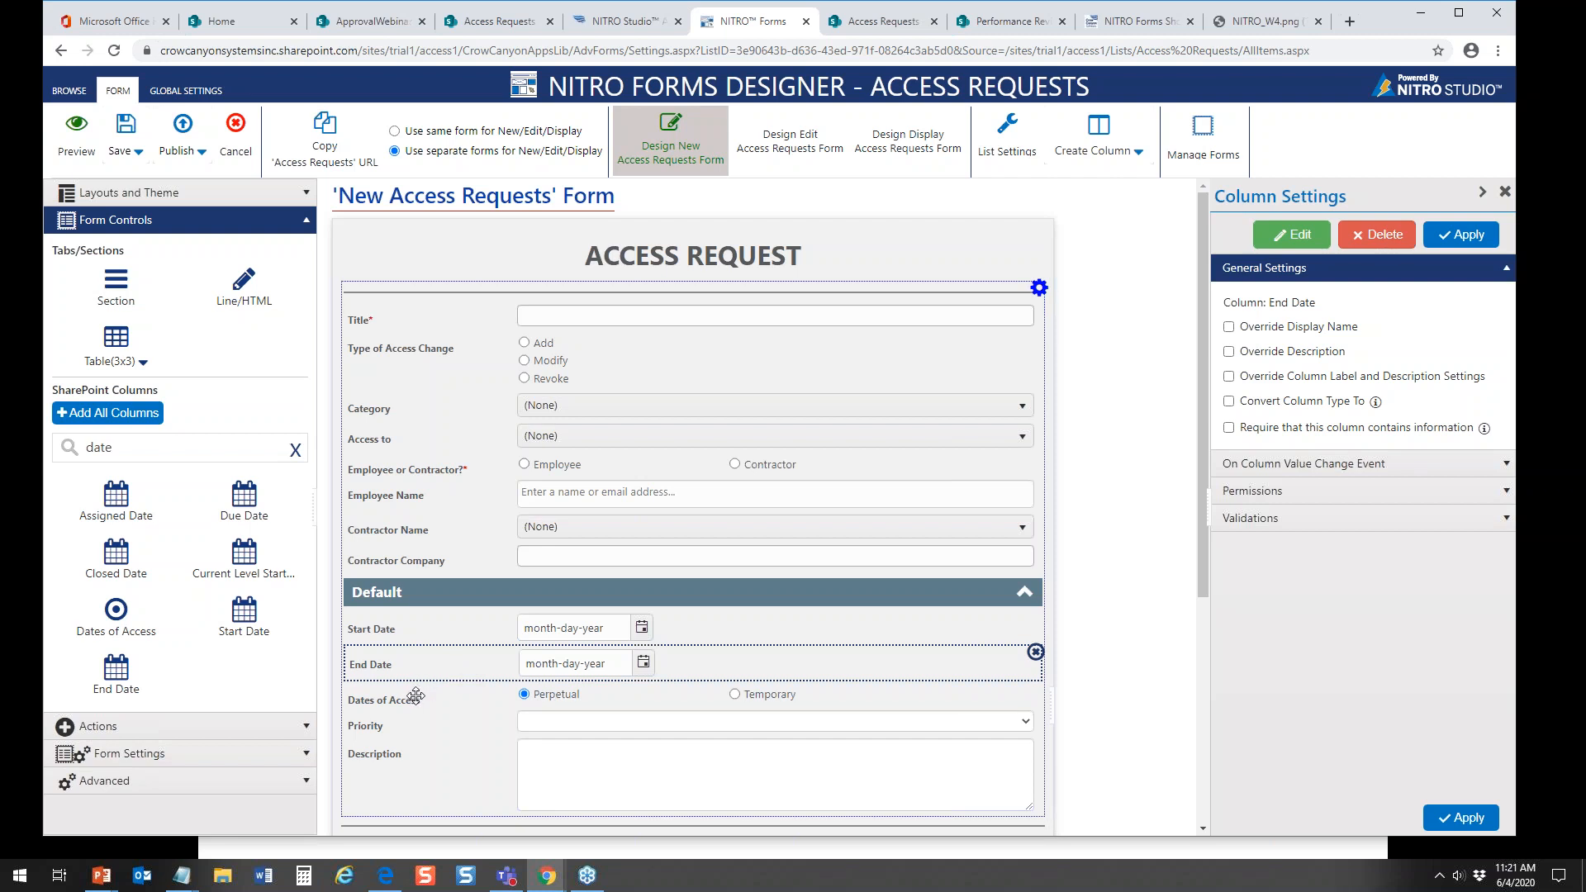
{"action": "left_click_drag", "start_coordinate": [412, 703], "coordinate": [422, 617]}
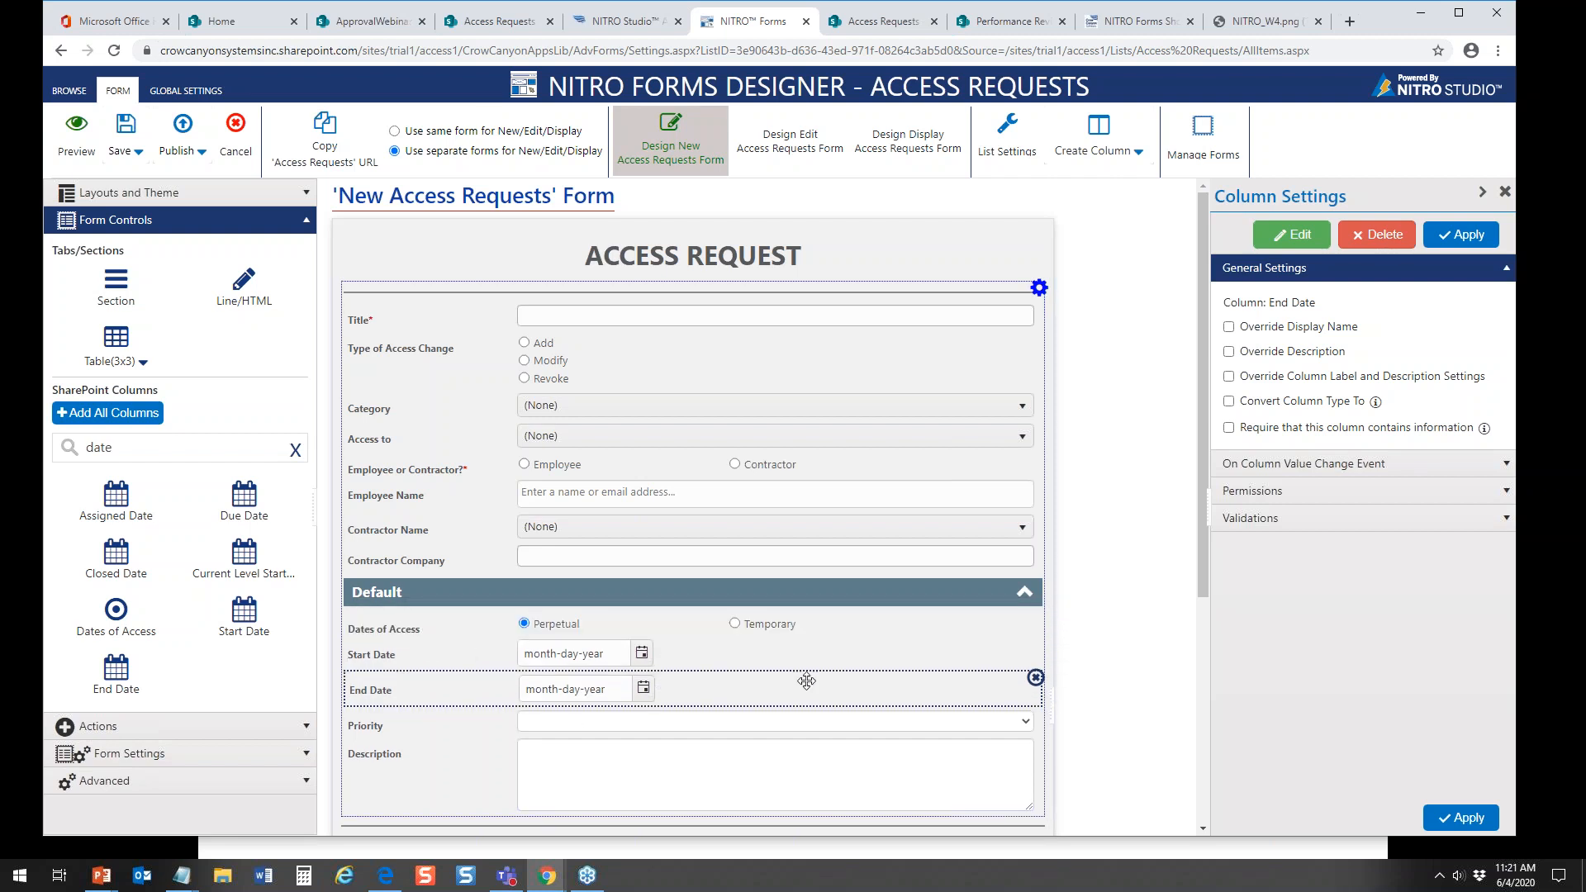
Step: Set the section display of the dates section to None and publish the form settings without a comment
{"action": "left_click", "coordinate": [1023, 608]}
{"action": "left_click", "coordinate": [1040, 575]}
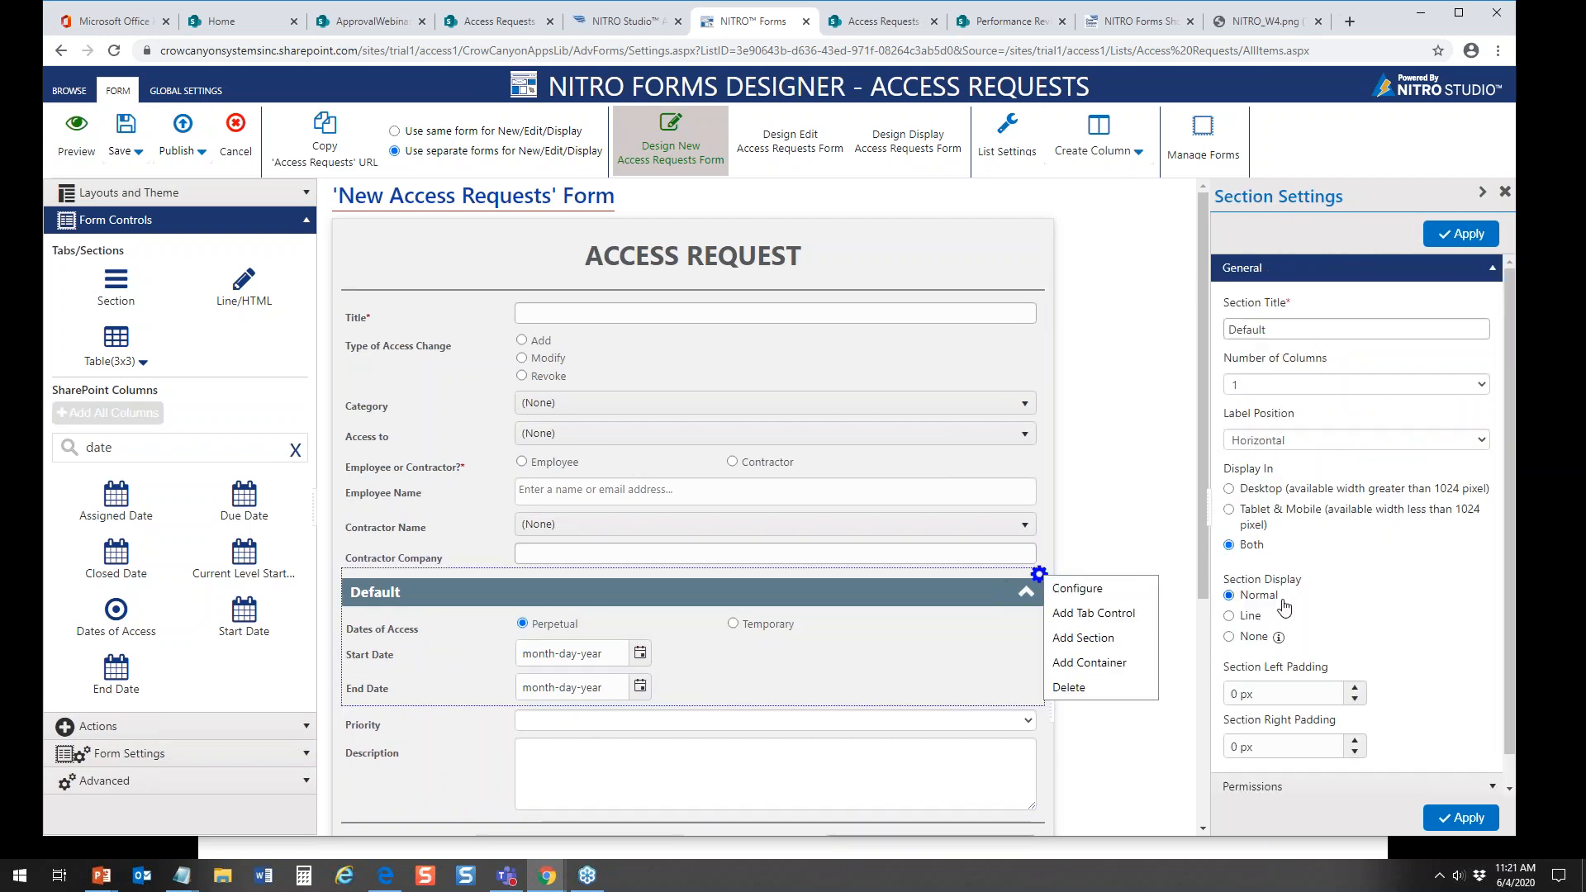
{"action": "left_click", "coordinate": [1234, 638]}
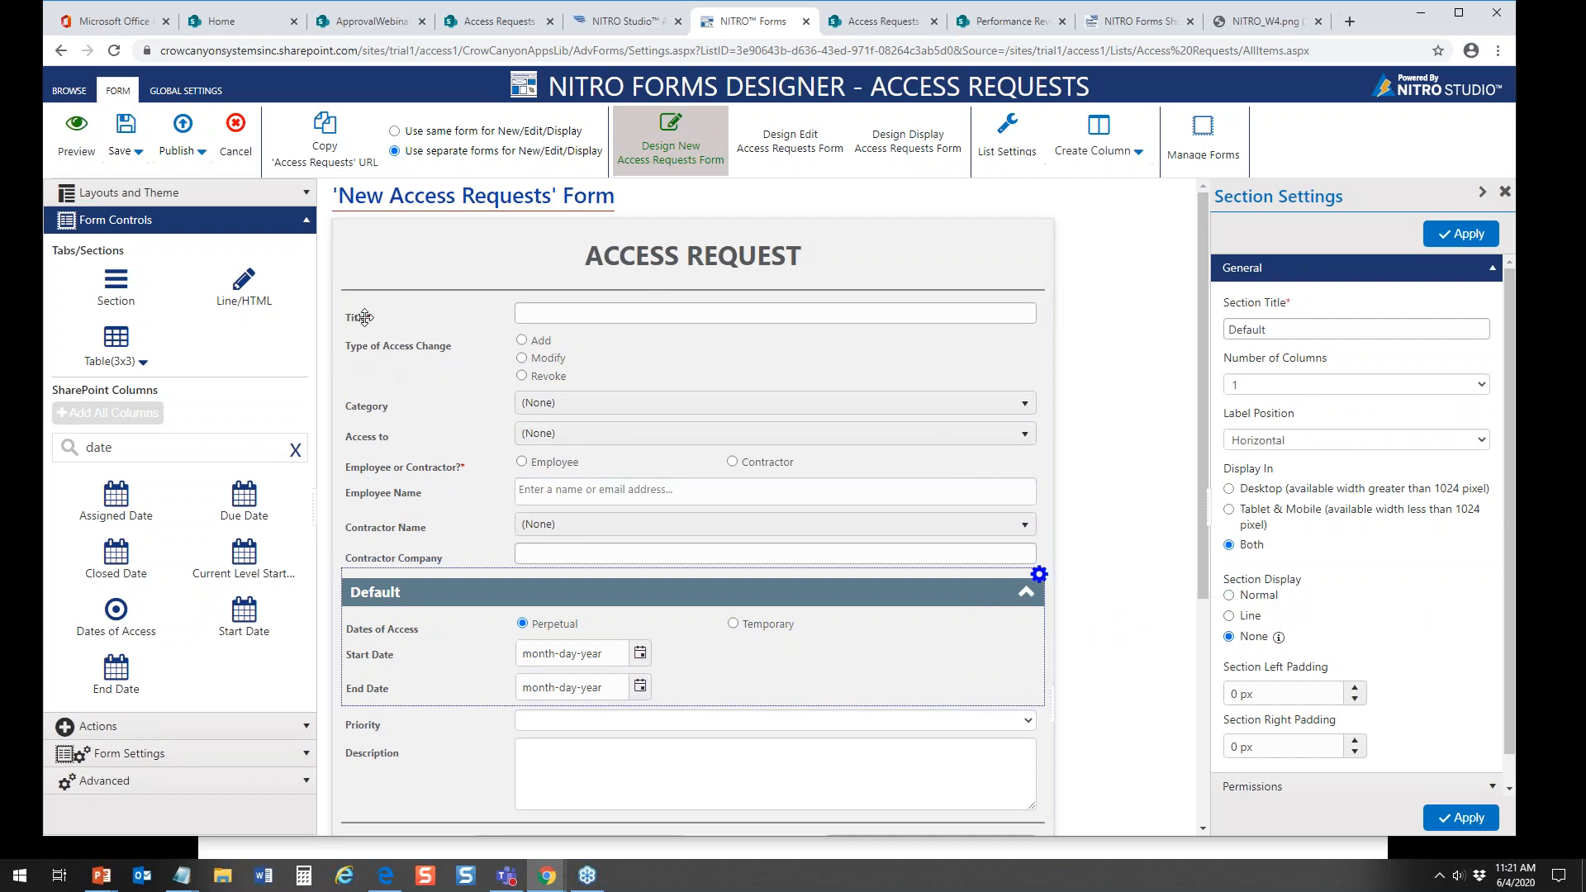
{"action": "left_click", "coordinate": [183, 137]}
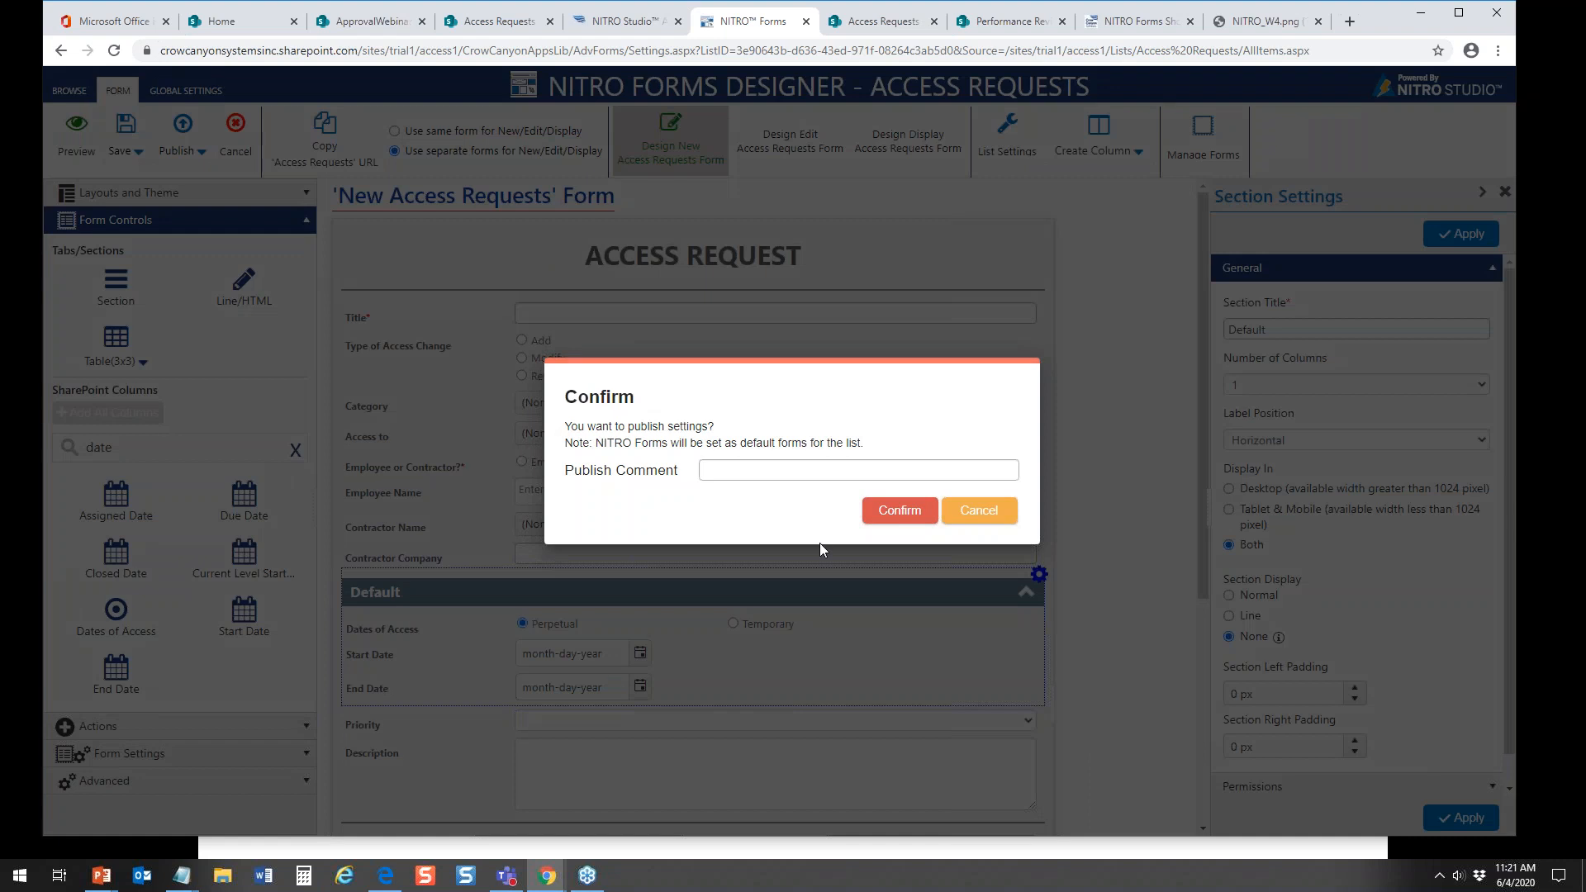
{"action": "left_click", "coordinate": [883, 512]}
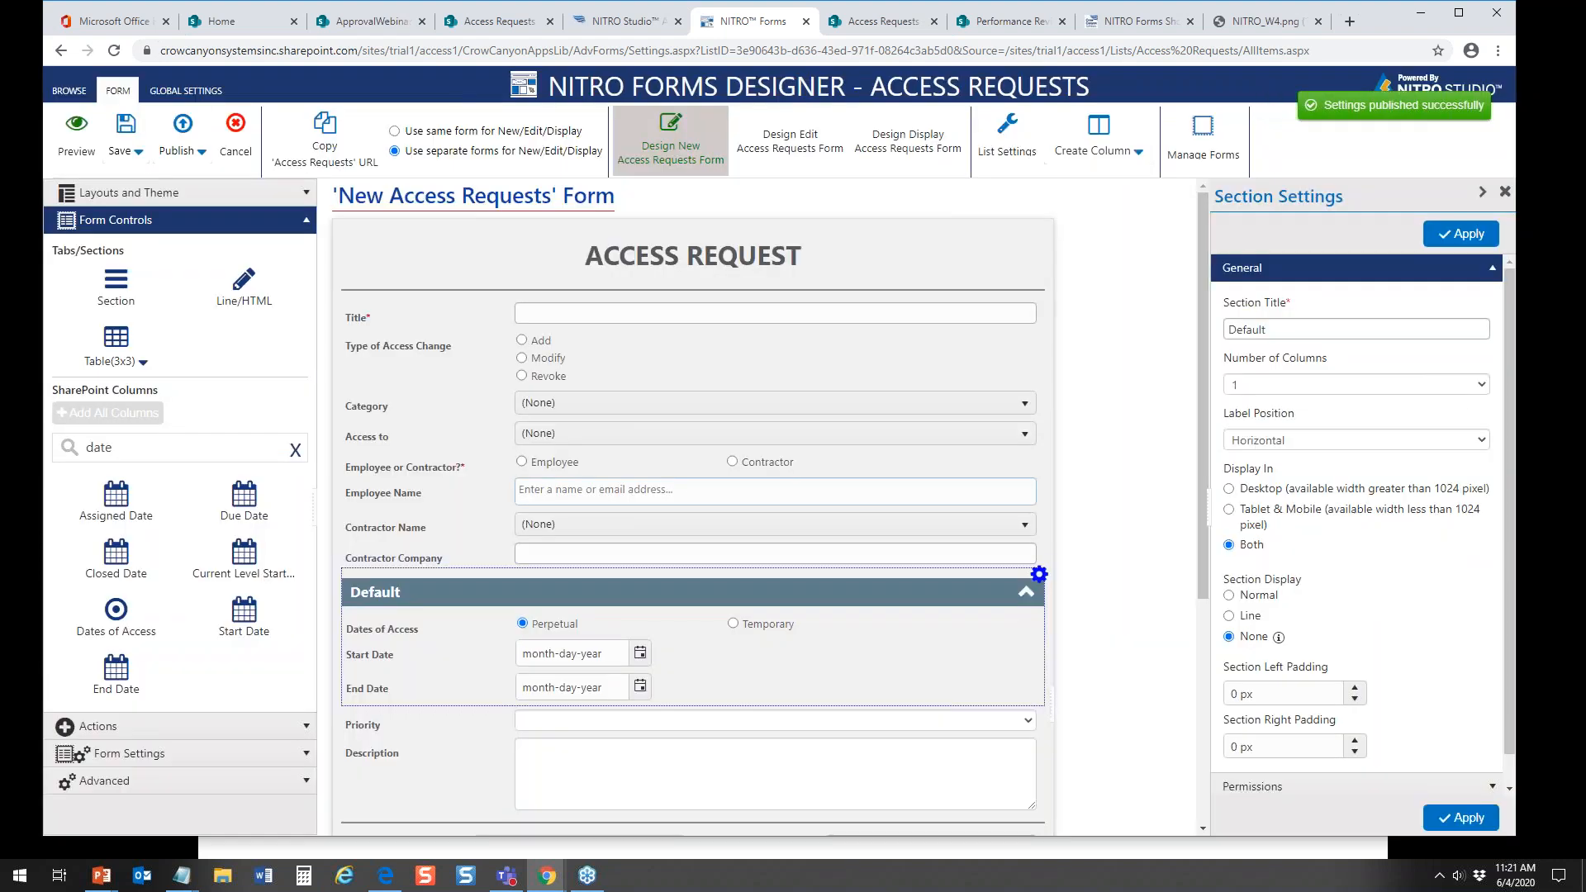
Step: Check the date fields on a new Access Requests item with Temporary chosen, and close it without saving
{"action": "left_click", "coordinate": [520, 26]}
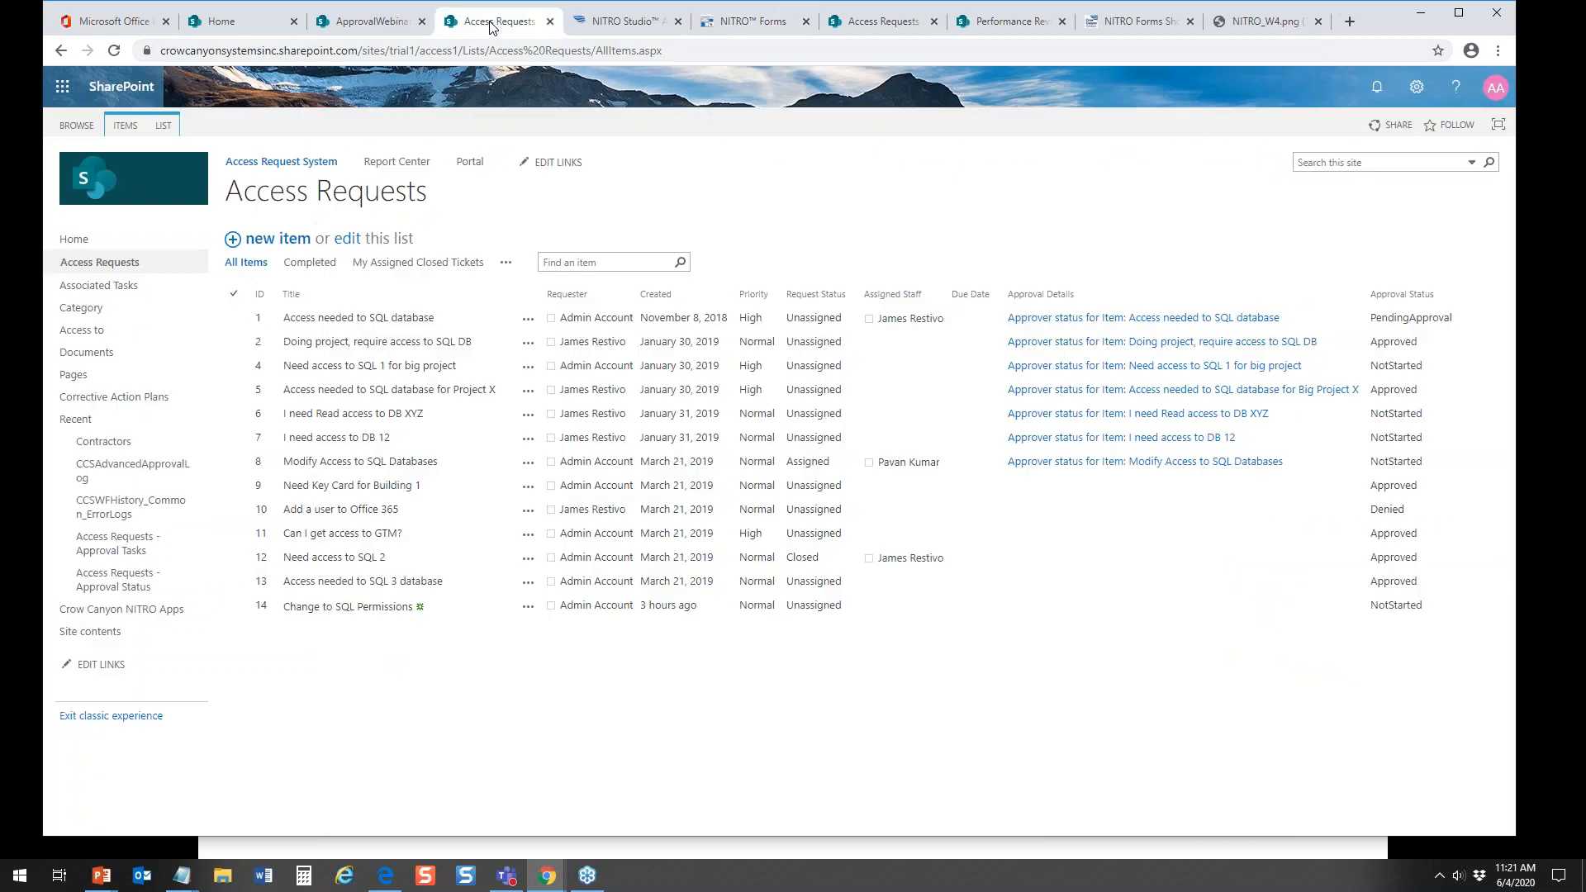
{"action": "left_click", "coordinate": [280, 239]}
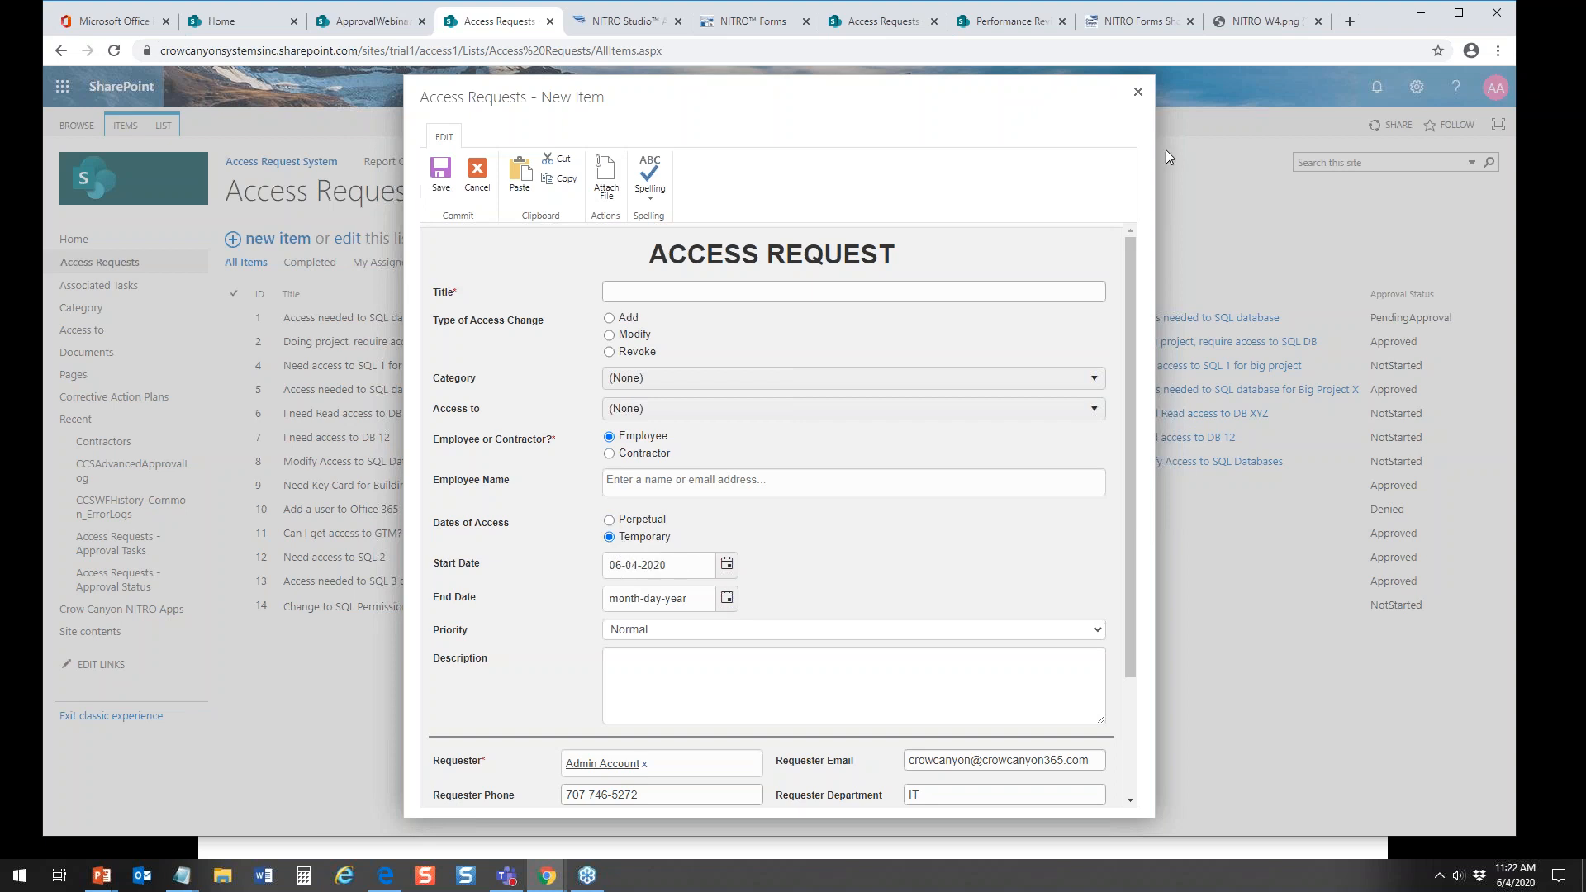
{"action": "left_click", "coordinate": [1137, 91]}
Step: Return to the NITRO Forms designer and insert a 1 x 2 table directly below Dates of Access
{"action": "left_click", "coordinate": [772, 21]}
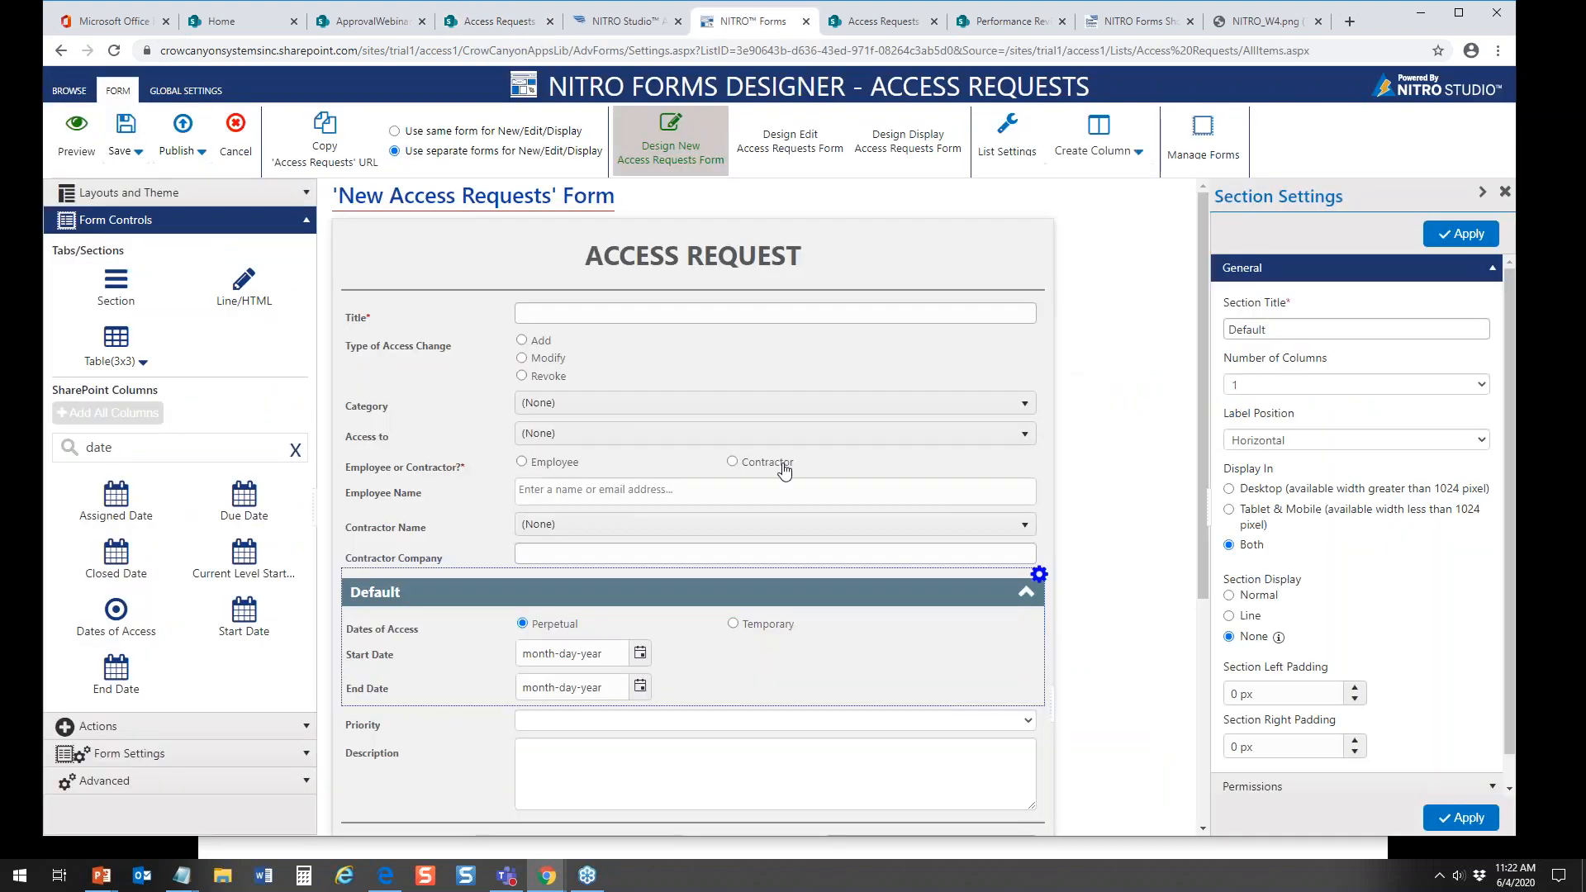
{"action": "left_click", "coordinate": [746, 671]}
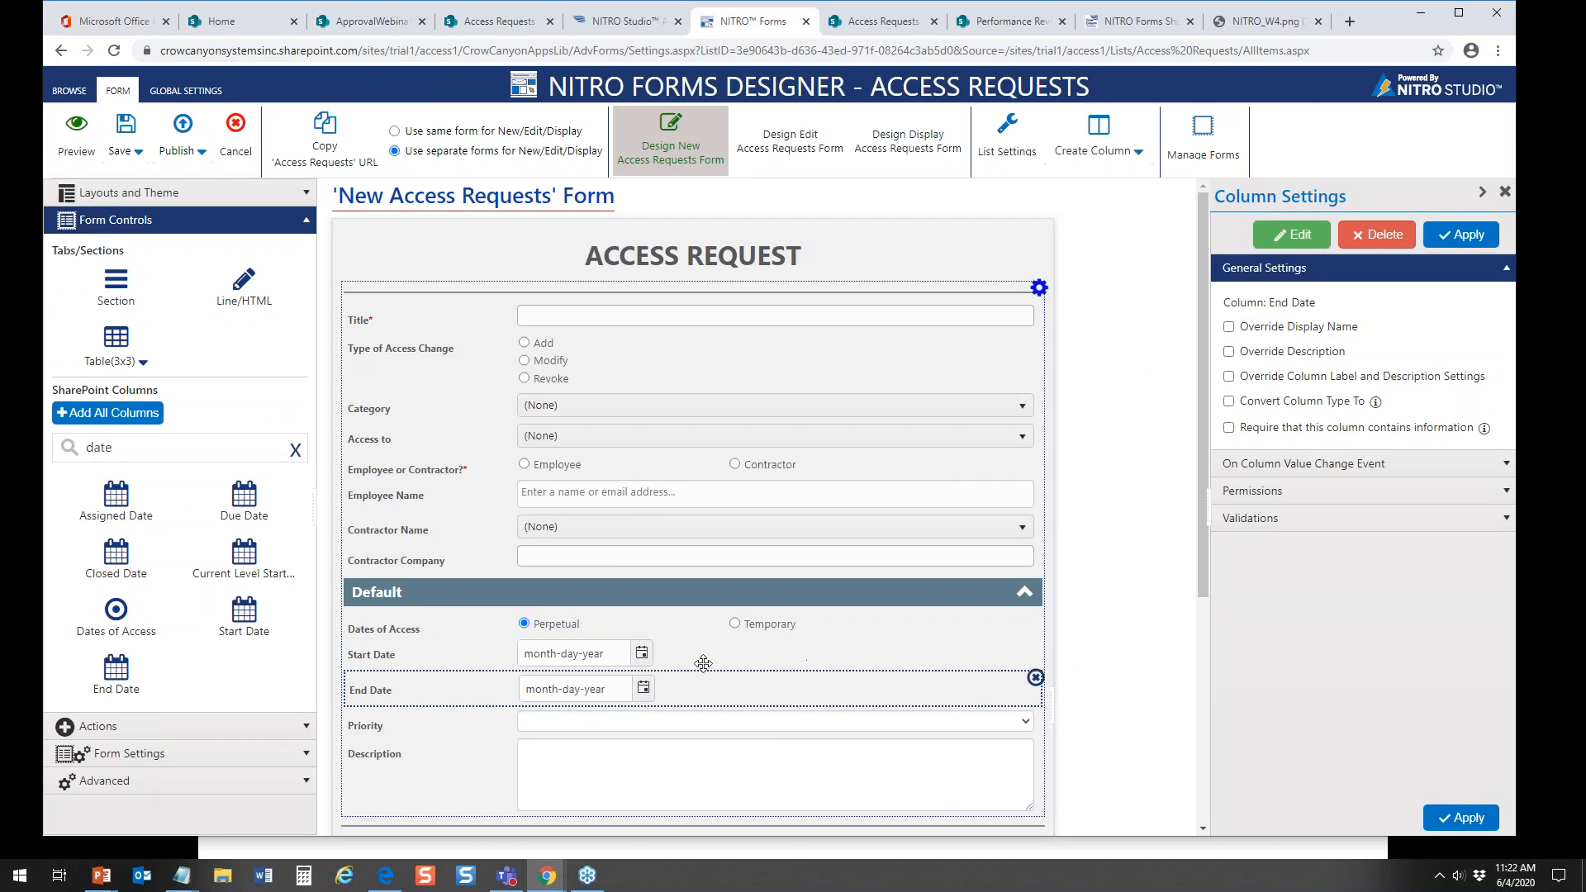
{"action": "left_click", "coordinate": [991, 647]}
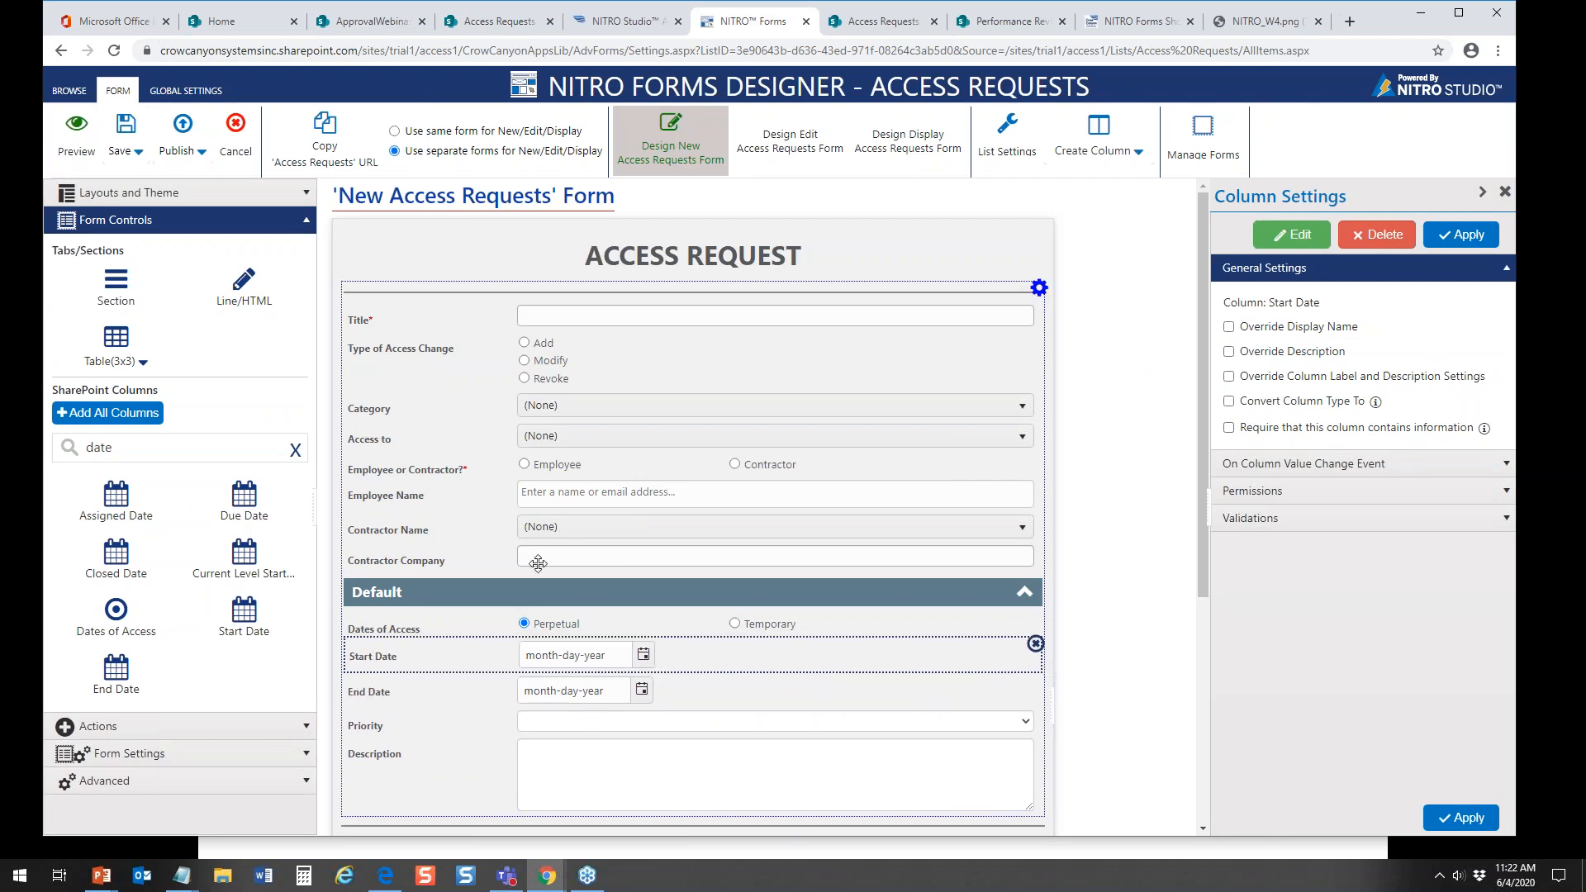
{"action": "left_click", "coordinate": [144, 365]}
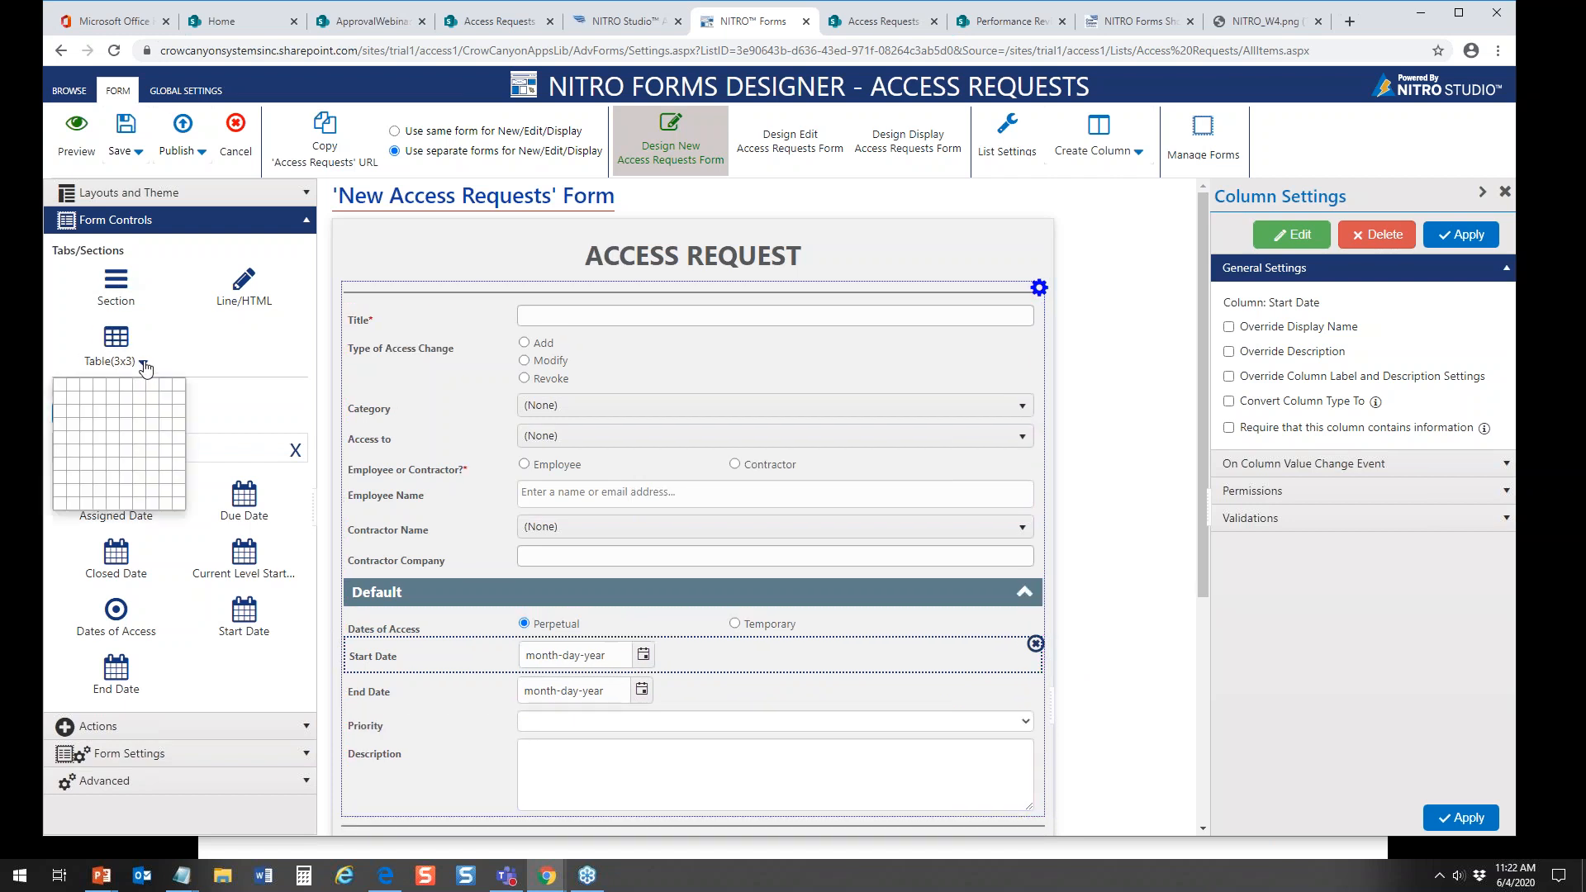
{"action": "left_click", "coordinate": [85, 385]}
{"action": "left_click_drag", "start_coordinate": [112, 344], "coordinate": [416, 626]}
{"action": "left_click", "coordinate": [412, 683]}
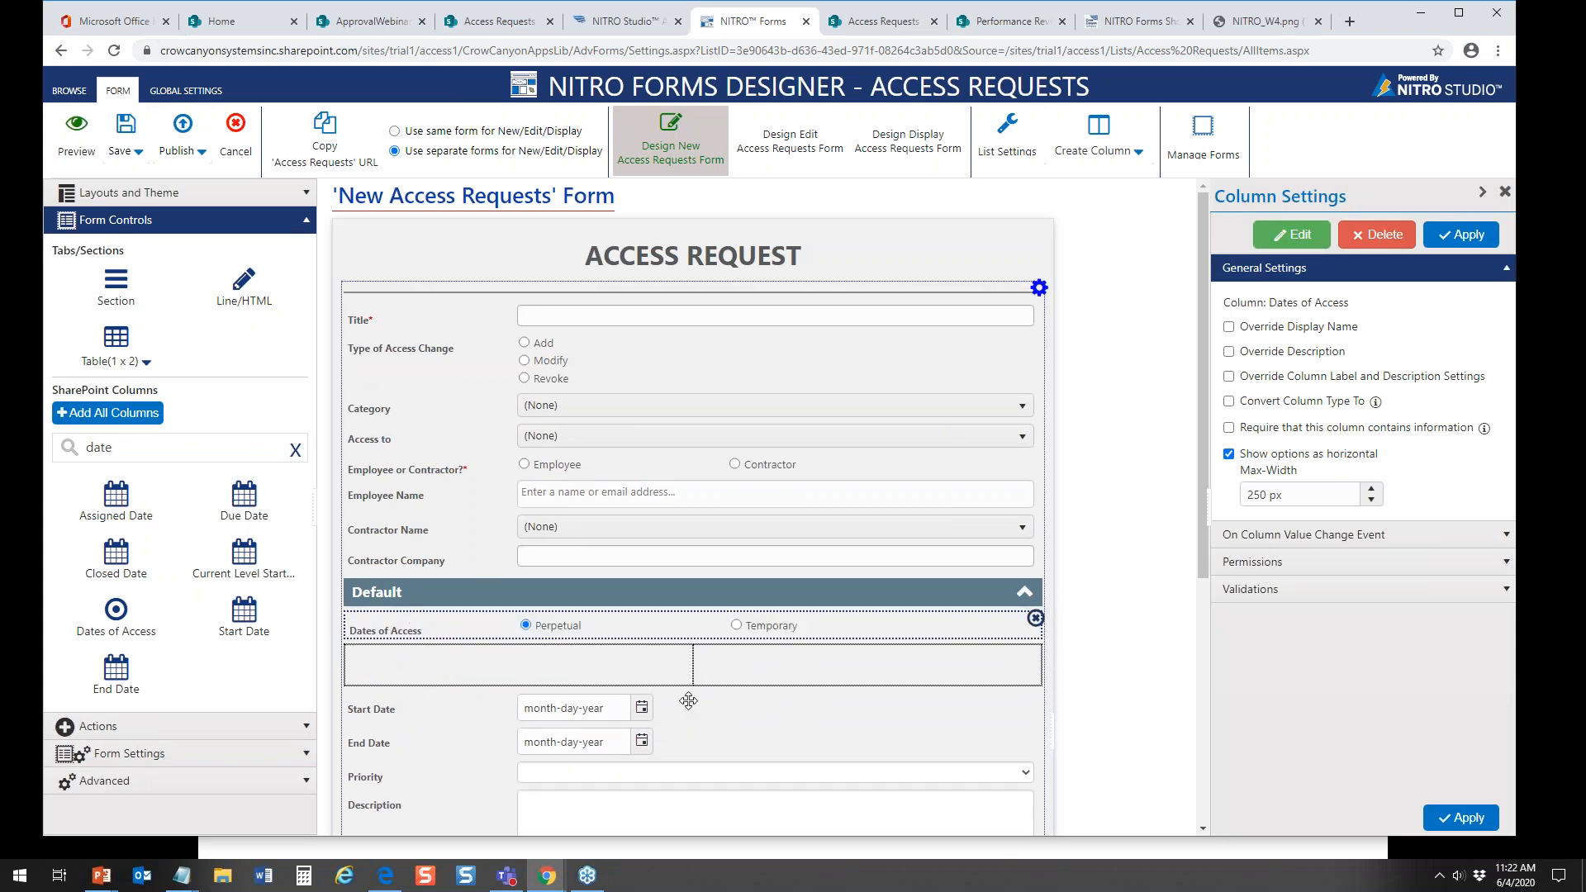
Step: Remove the Start Date and End Date columns below the table from the form
{"action": "left_click", "coordinate": [690, 700]}
{"action": "left_click", "coordinate": [1035, 695]}
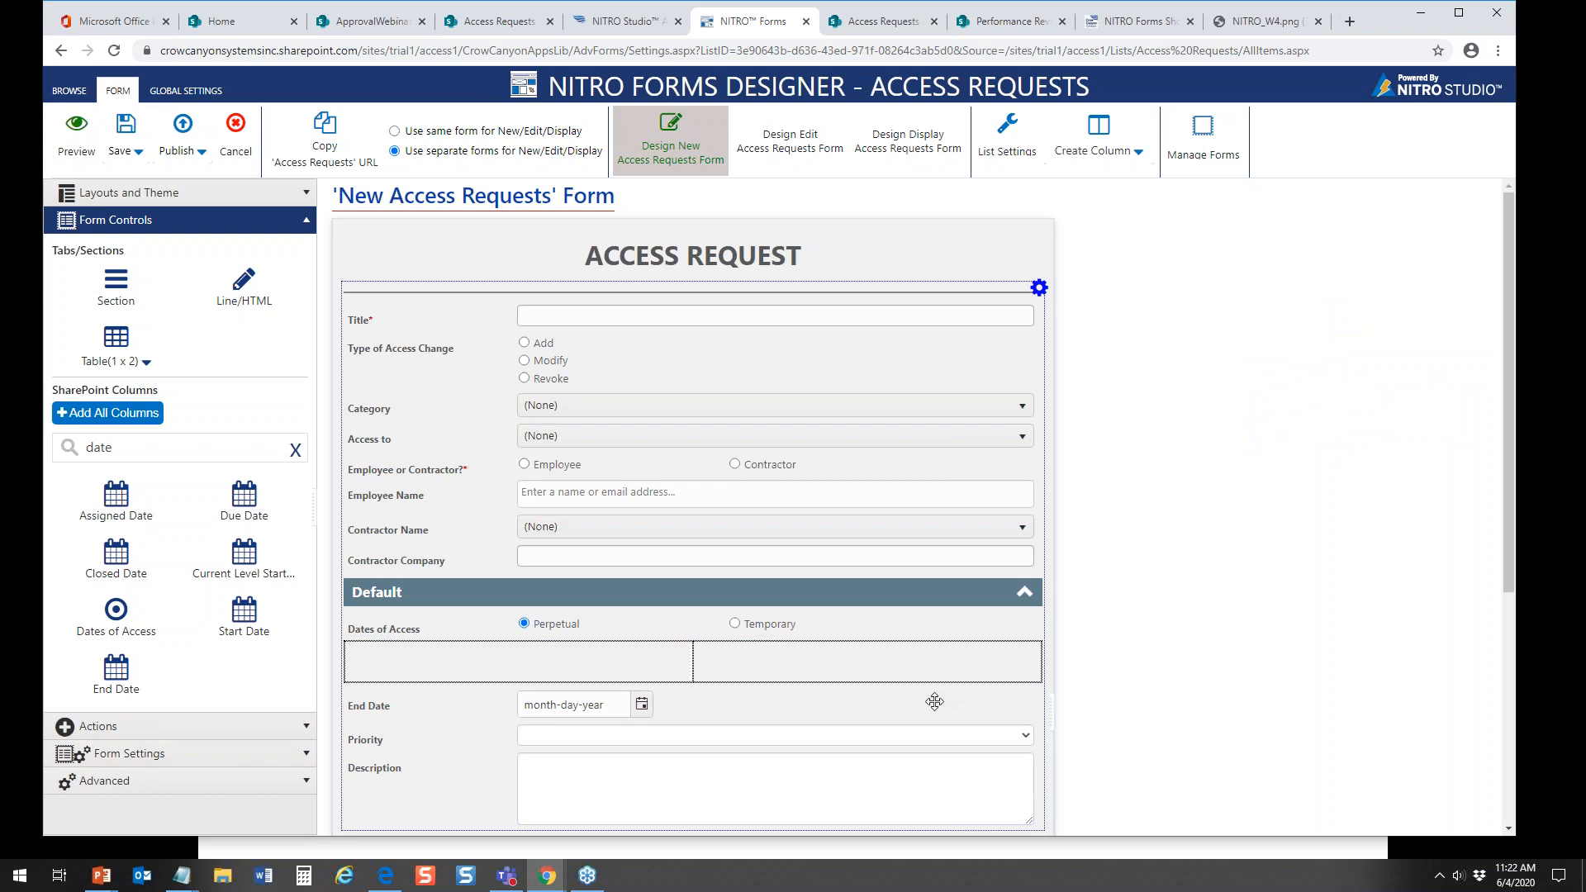
{"action": "left_click", "coordinate": [957, 700]}
{"action": "left_click", "coordinate": [1035, 695]}
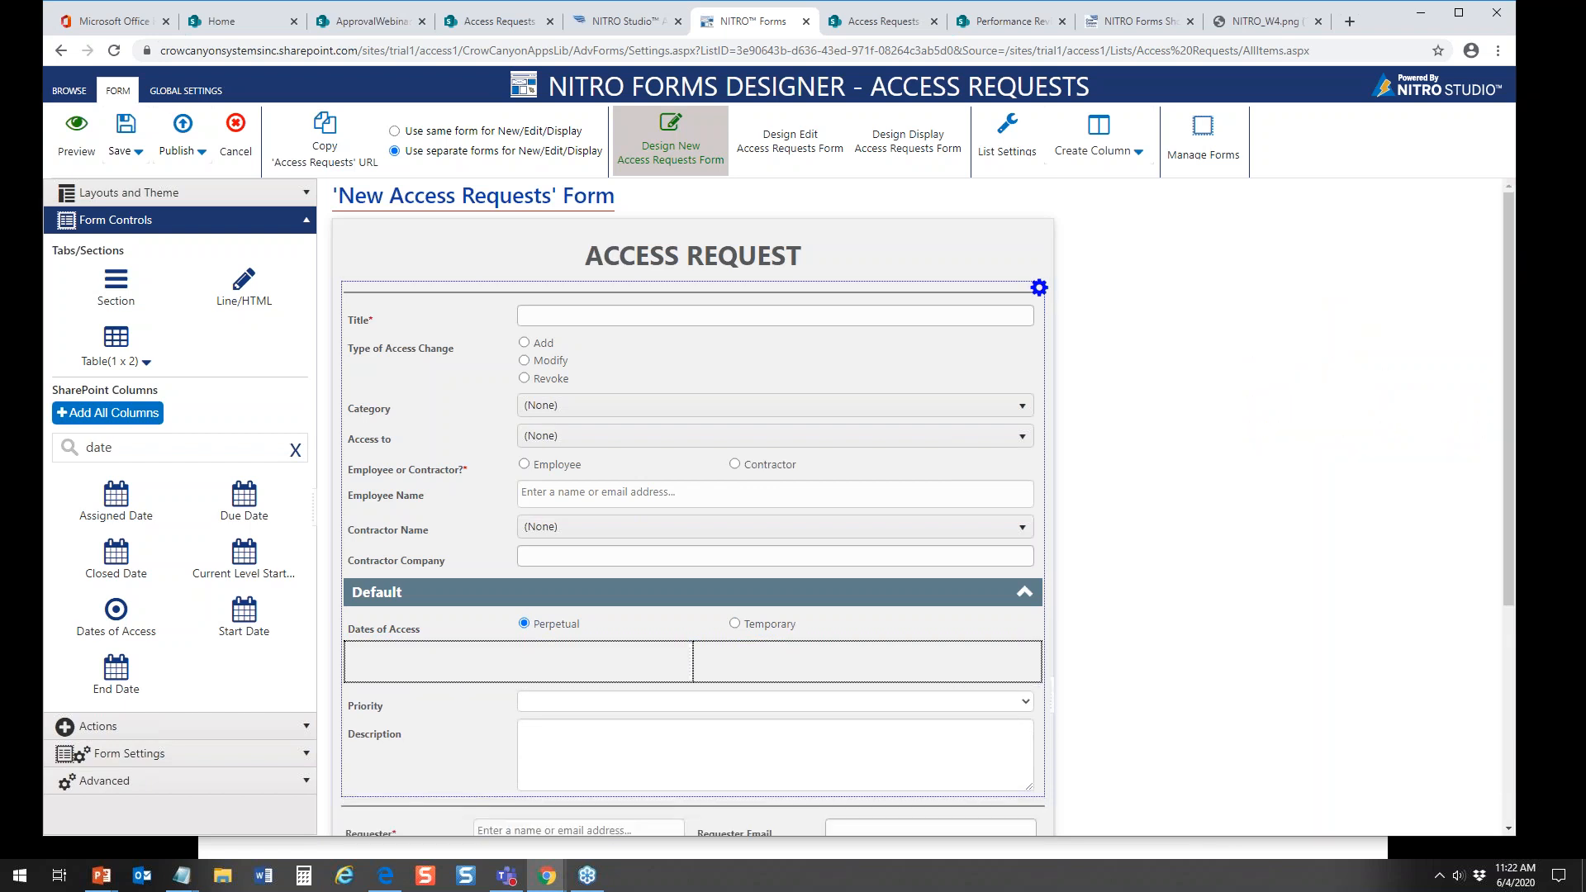
Step: Place Start Date in the table's first cell and End Date in its second, and narrow the first cell
{"action": "left_click_drag", "start_coordinate": [244, 616], "coordinate": [413, 669]}
{"action": "left_click_drag", "start_coordinate": [116, 670], "coordinate": [772, 660]}
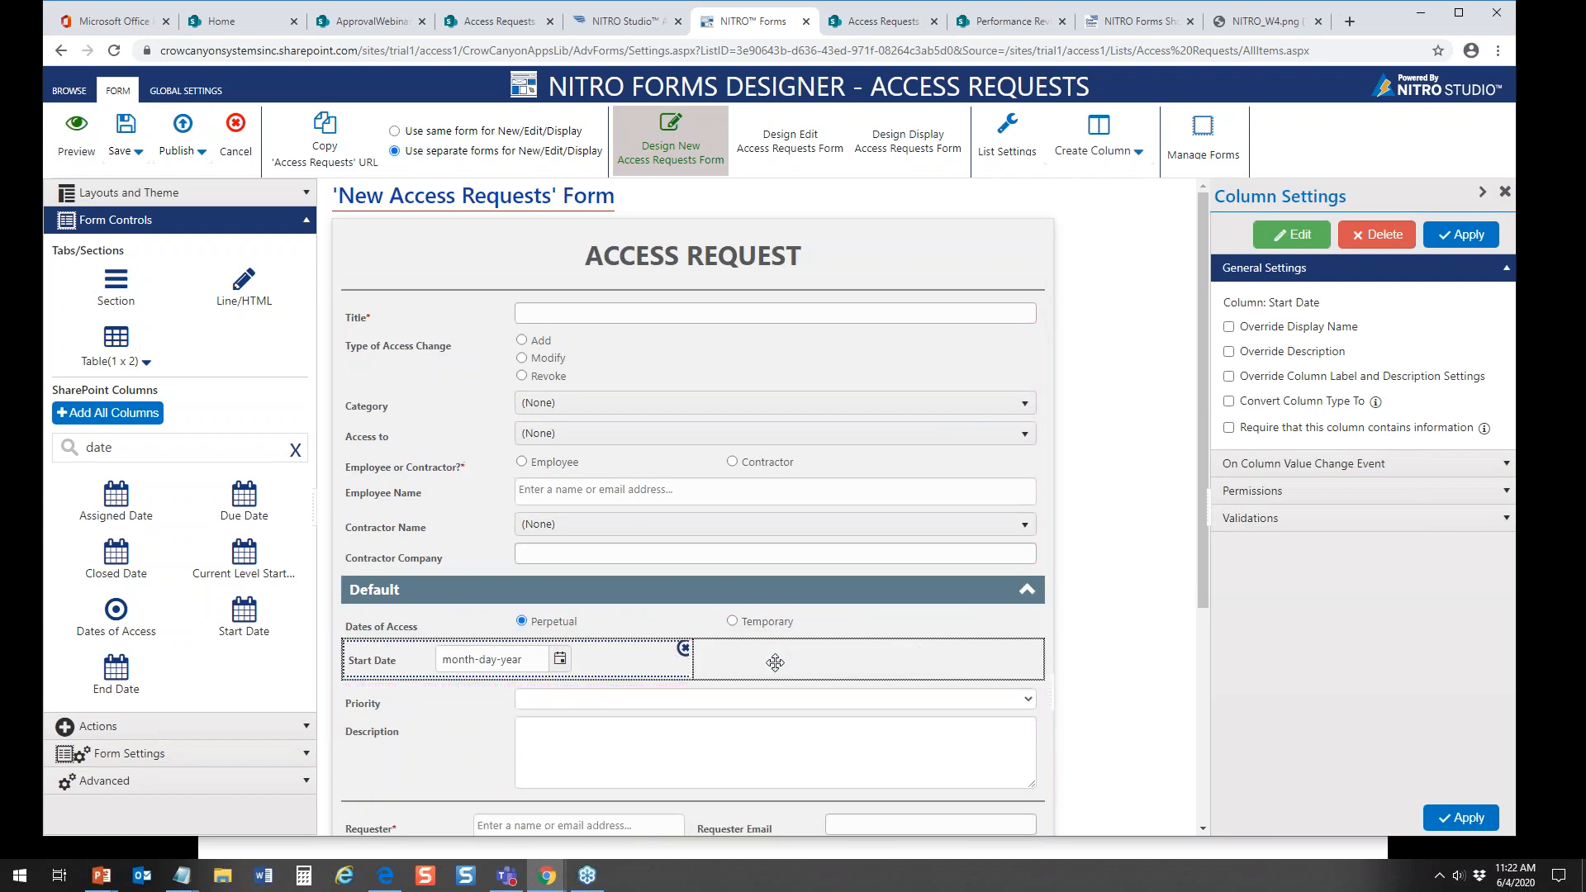
{"action": "left_click", "coordinate": [672, 654]}
{"action": "left_click_drag", "start_coordinate": [672, 654], "coordinate": [602, 652]}
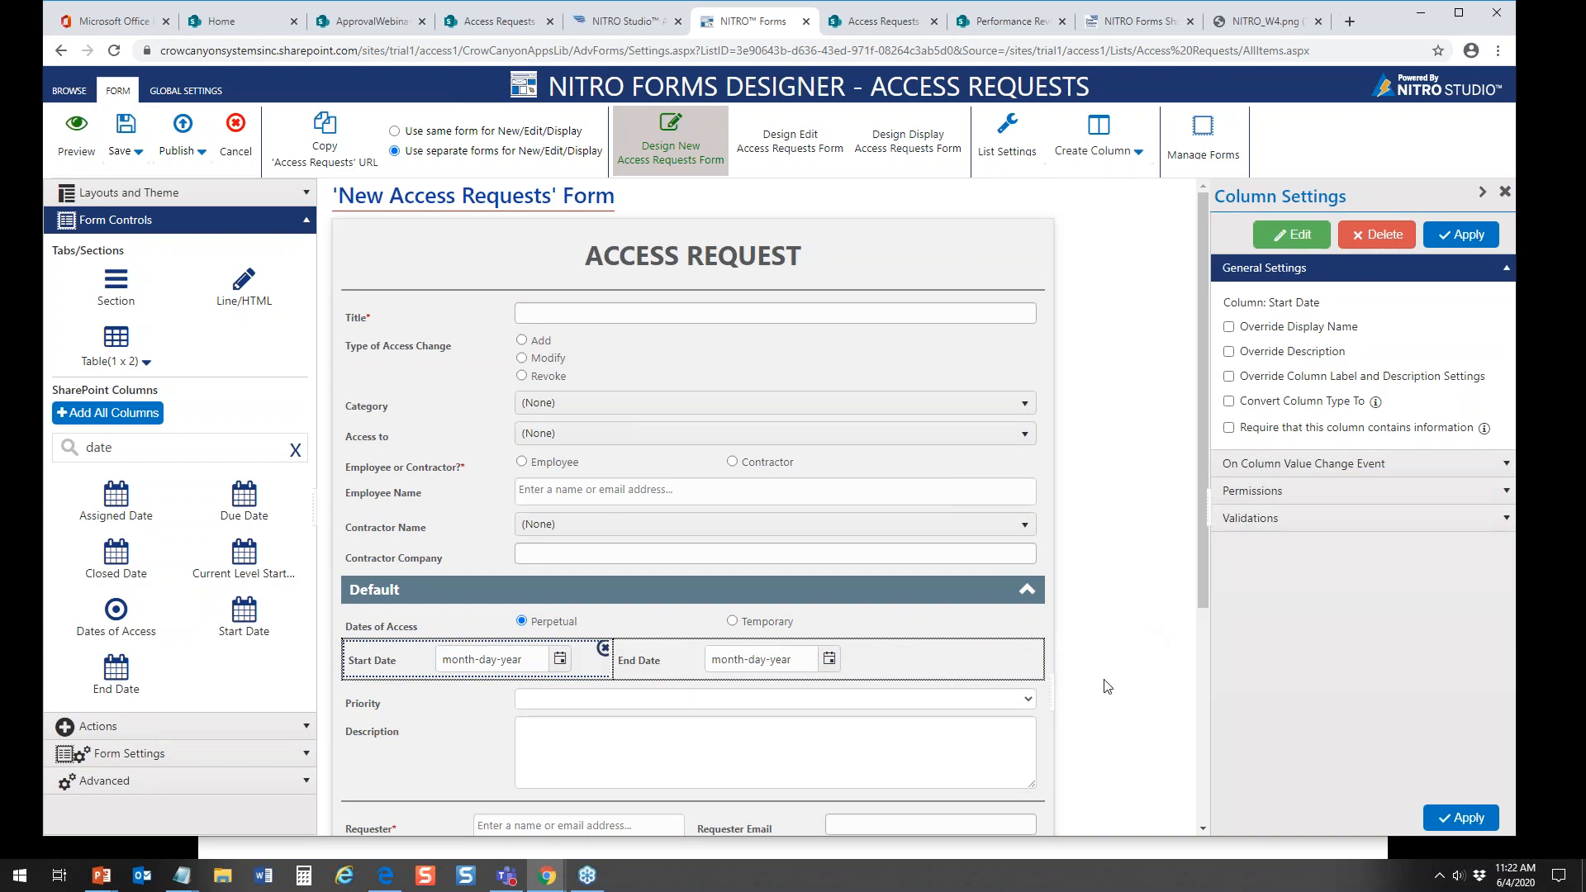
Step: Publish the form settings and check the side-by-side dates on a new Access Requests item, closing it without saving
{"action": "left_click", "coordinate": [183, 127]}
{"action": "left_click", "coordinate": [885, 507]}
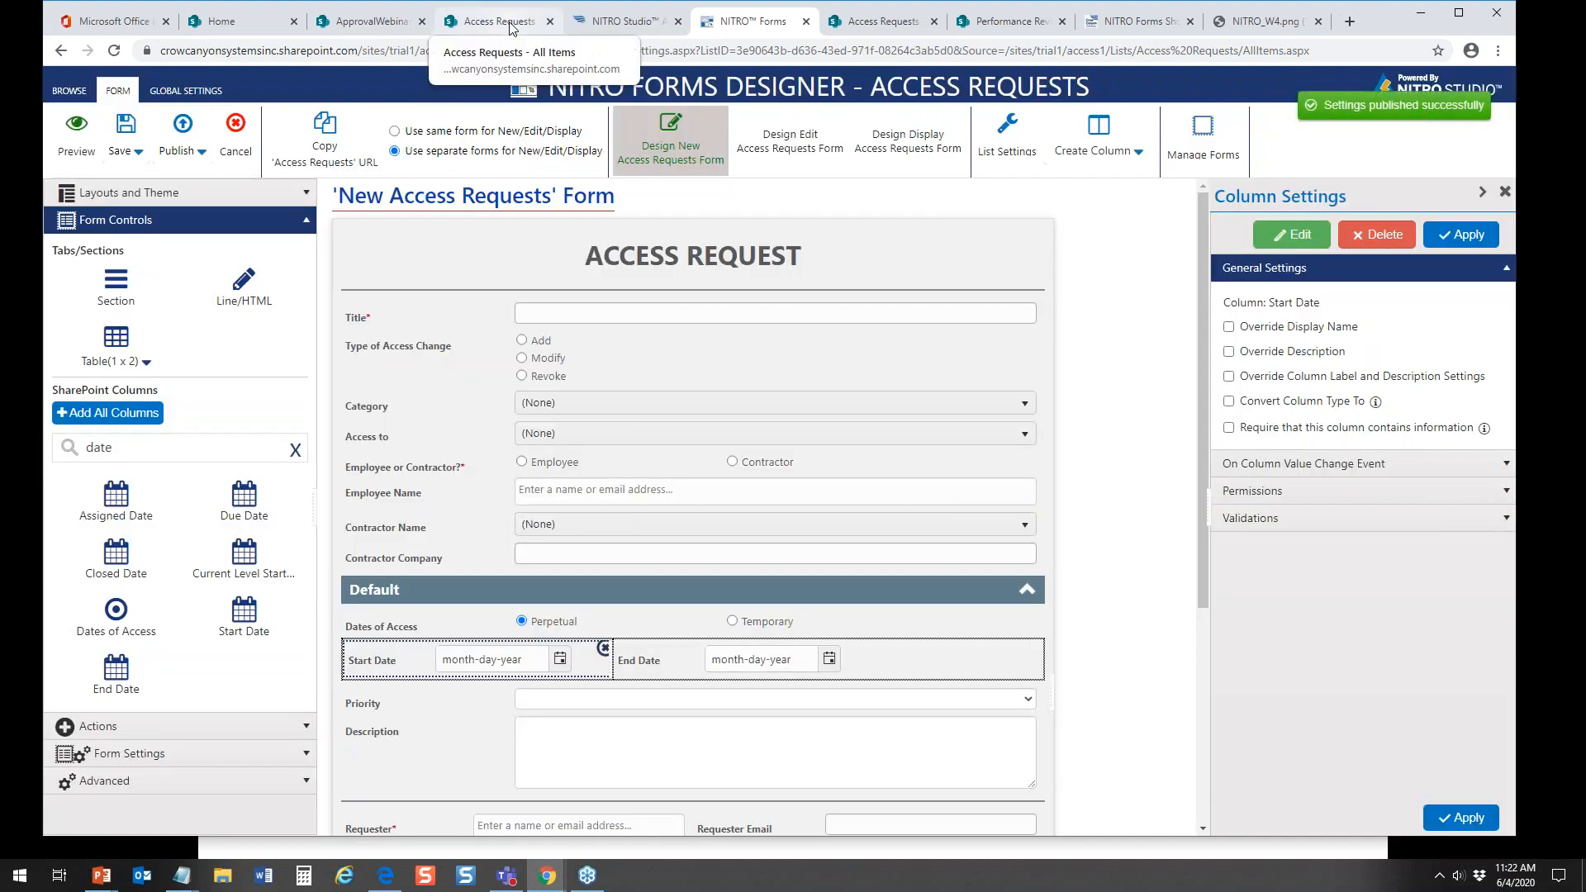
{"action": "left_click", "coordinate": [520, 24]}
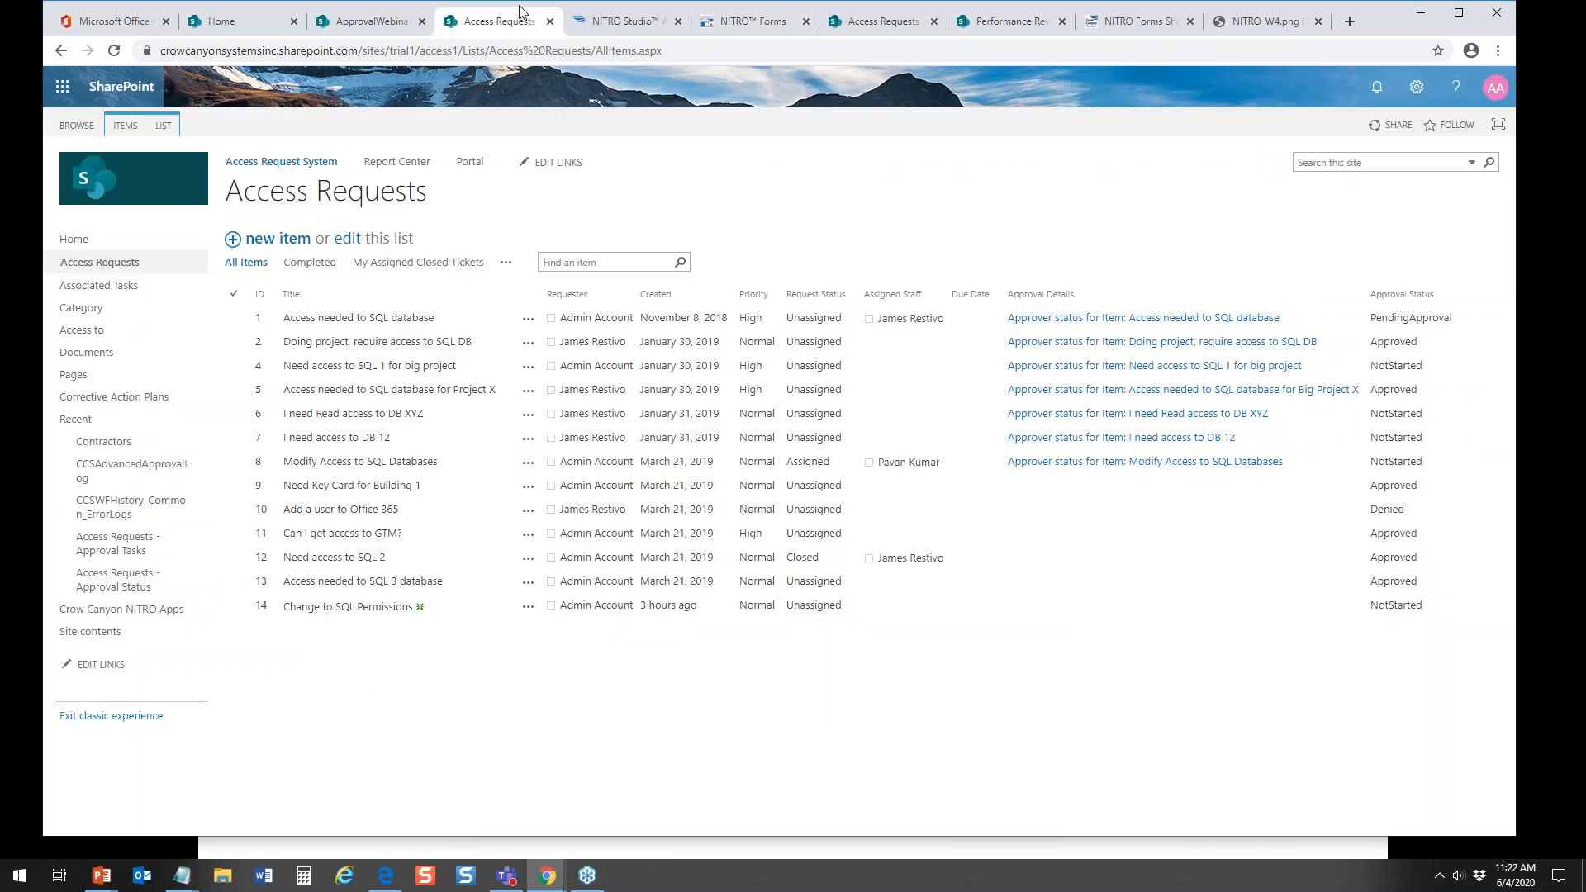
{"action": "left_click", "coordinate": [263, 240]}
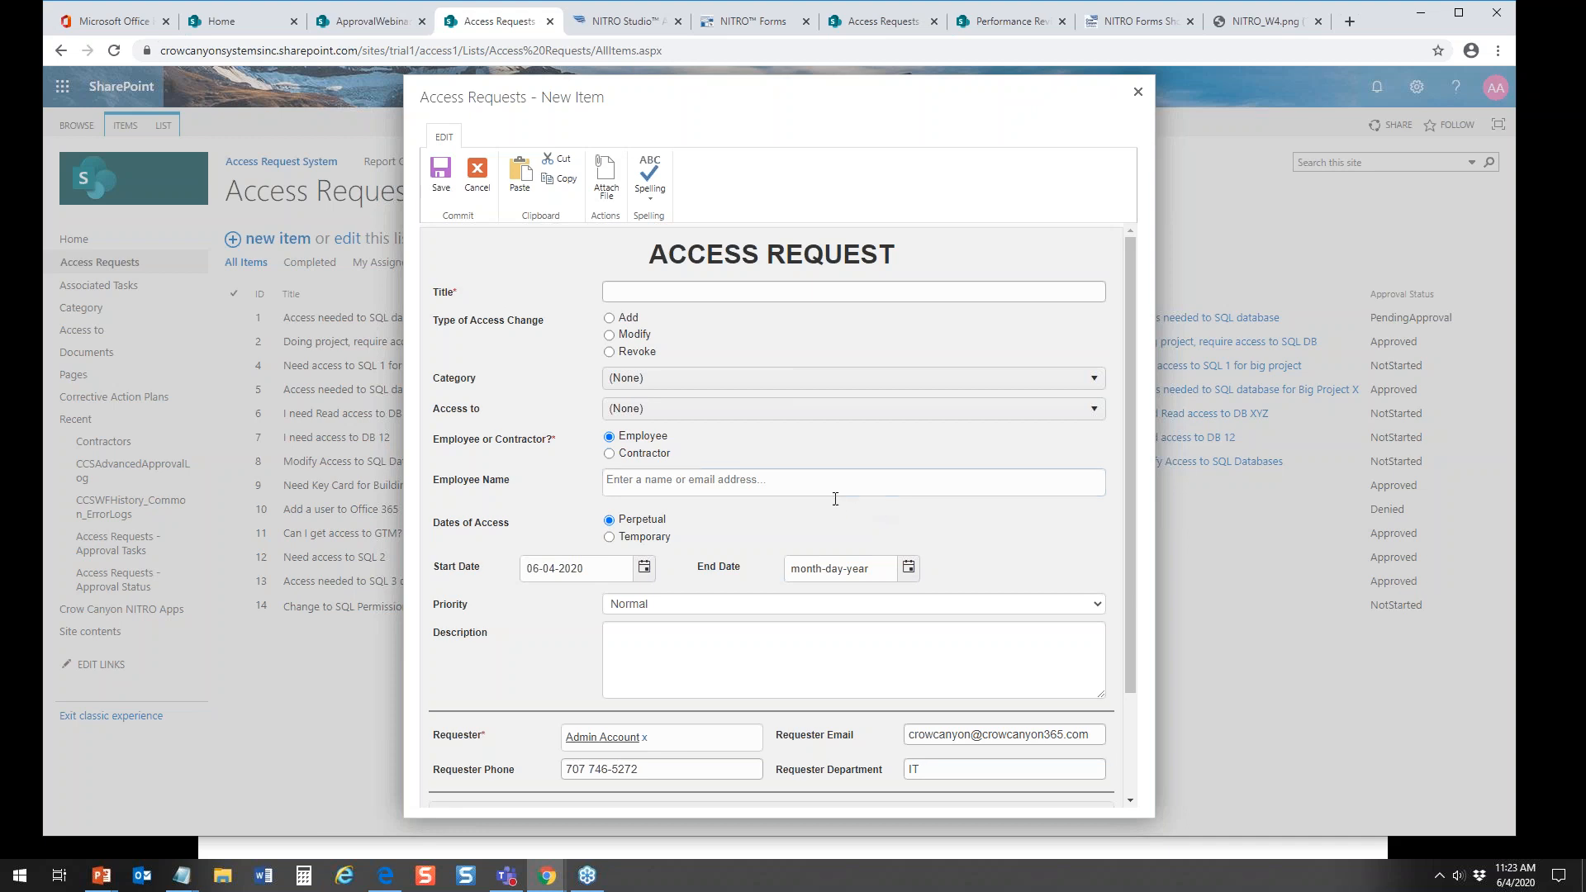
{"action": "left_click", "coordinate": [1138, 96]}
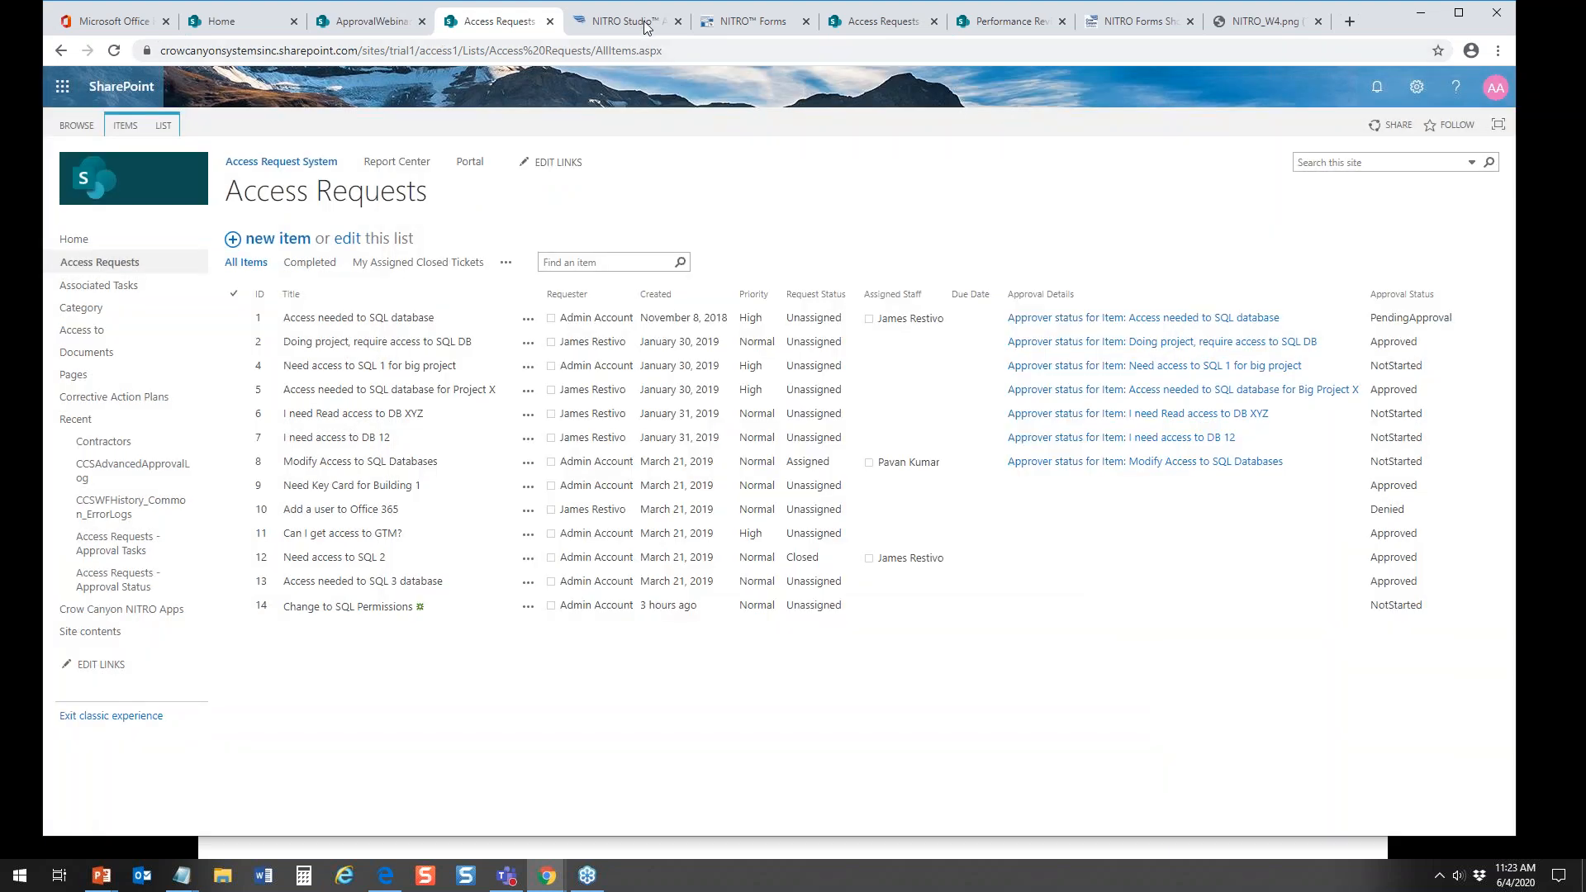
Step: Return to the NITRO Forms designer and open the permission settings of the Default section holding Dates of Access
{"action": "left_click", "coordinate": [754, 22]}
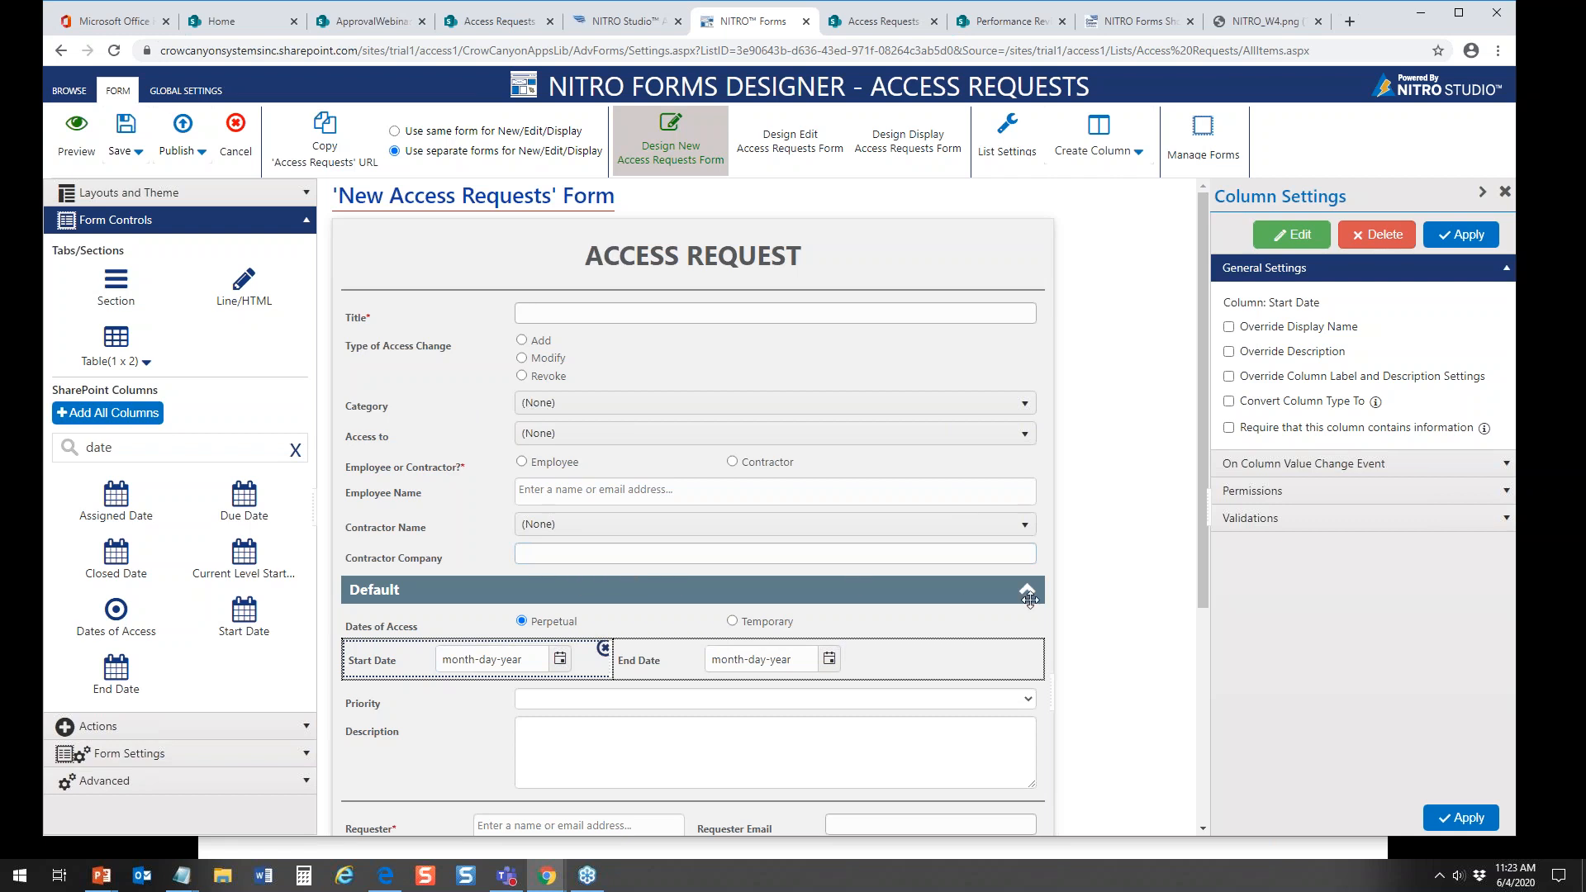
{"action": "left_click", "coordinate": [1039, 576]}
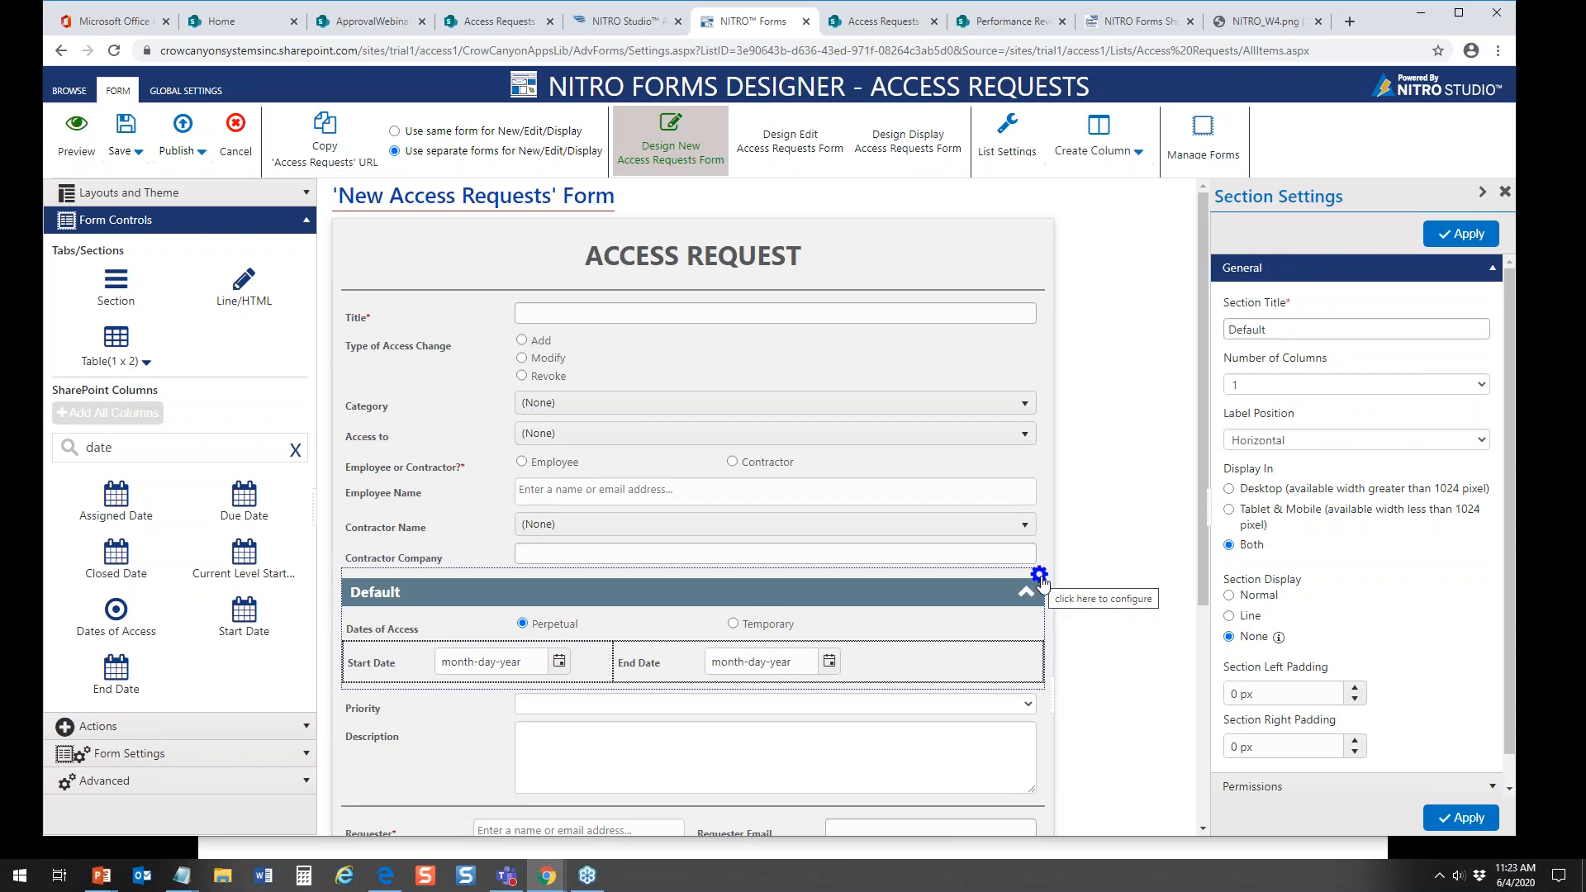
{"action": "left_click", "coordinate": [1041, 577]}
{"action": "left_click", "coordinate": [1068, 593]}
{"action": "left_click", "coordinate": [1492, 268]}
{"action": "left_click", "coordinate": [1507, 297]}
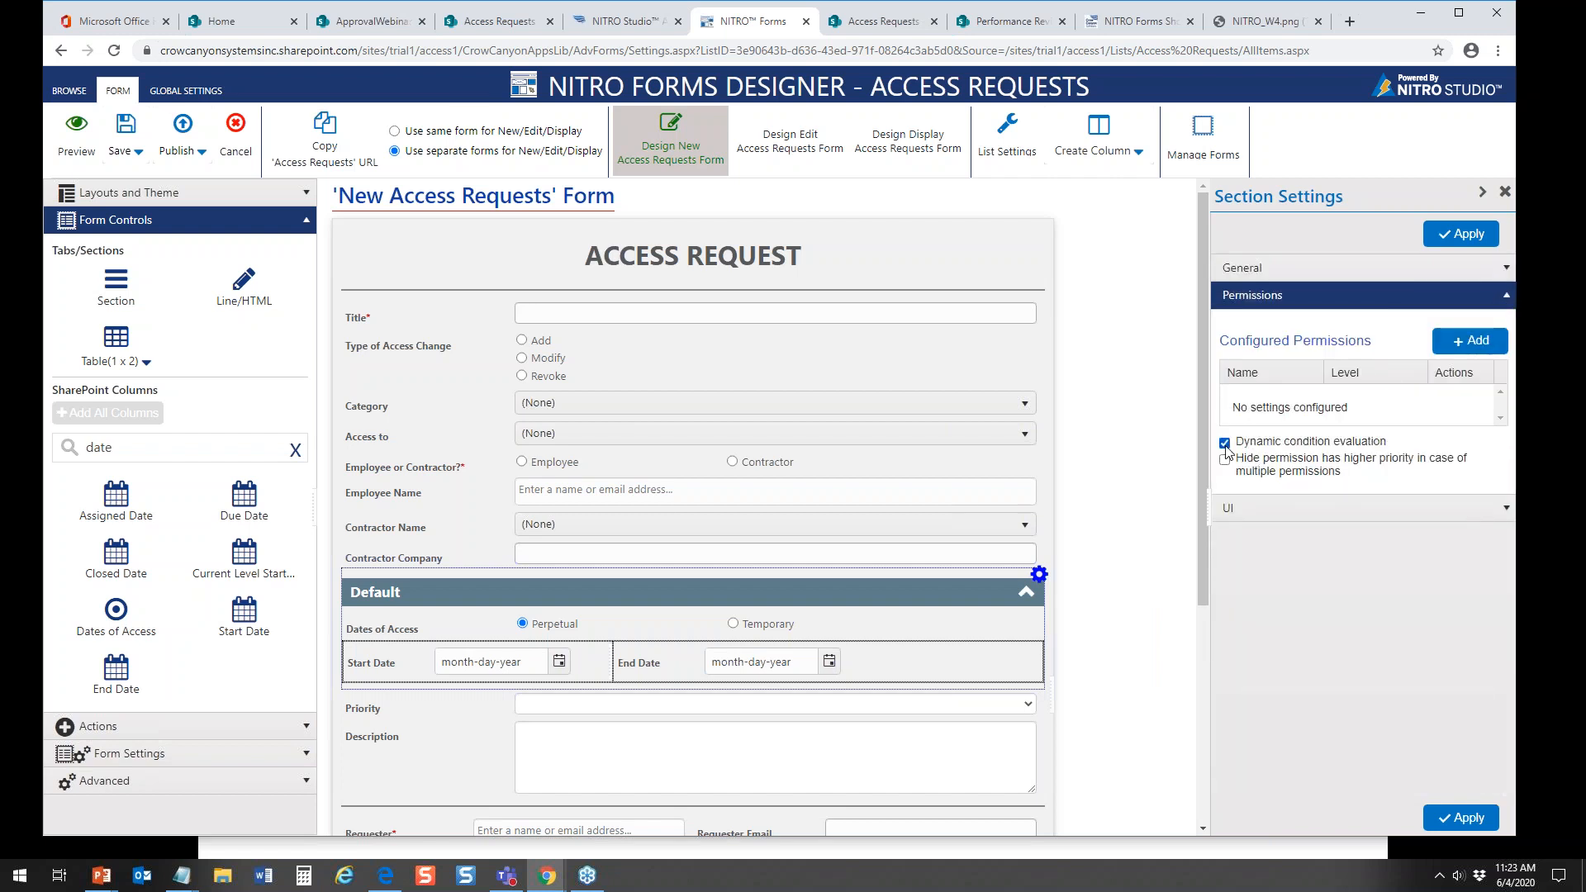
Step: Add a Show permission named Show Dates to the section, with the condition that Type of Access Change equals Add
{"action": "left_click", "coordinate": [1466, 342]}
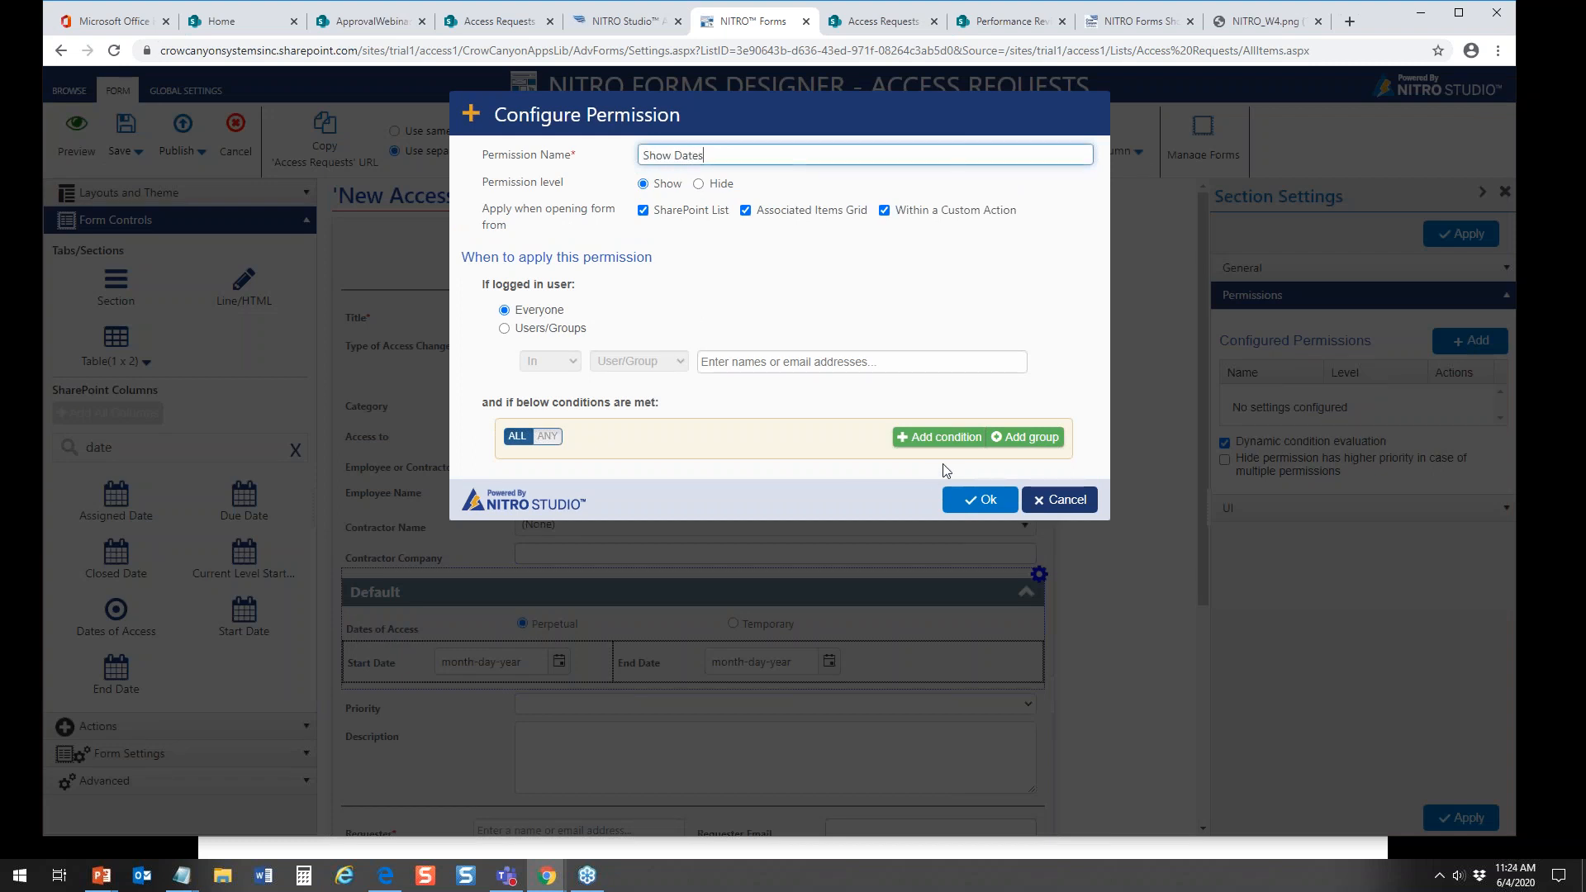
{"action": "left_click", "coordinate": [959, 443]}
{"action": "left_click", "coordinate": [673, 470]}
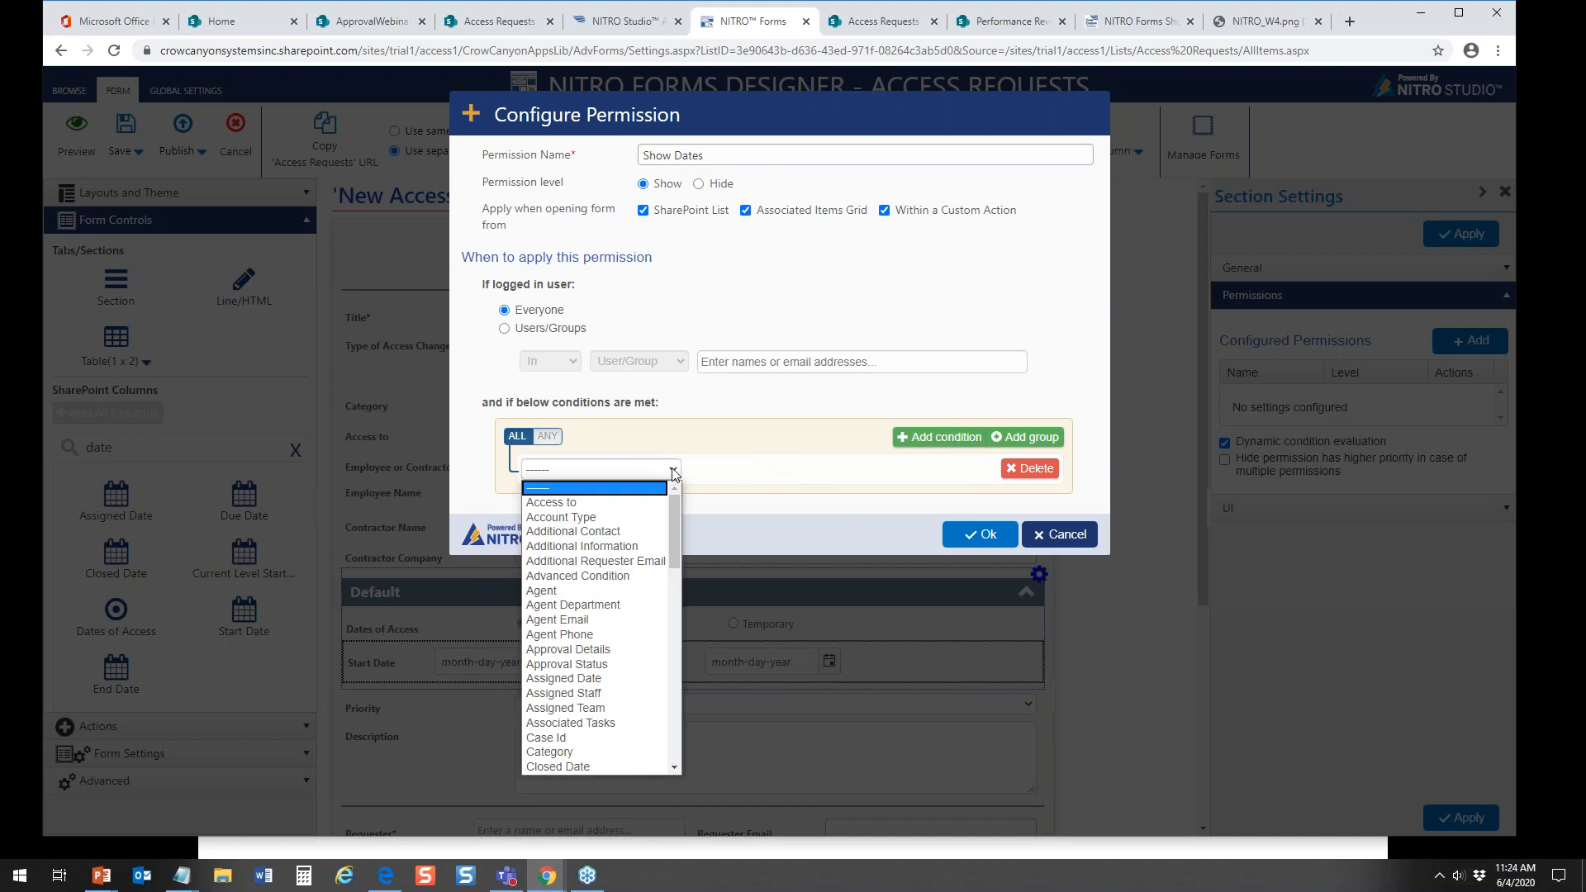
{"action": "left_click_drag", "start_coordinate": [671, 517], "coordinate": [701, 721]}
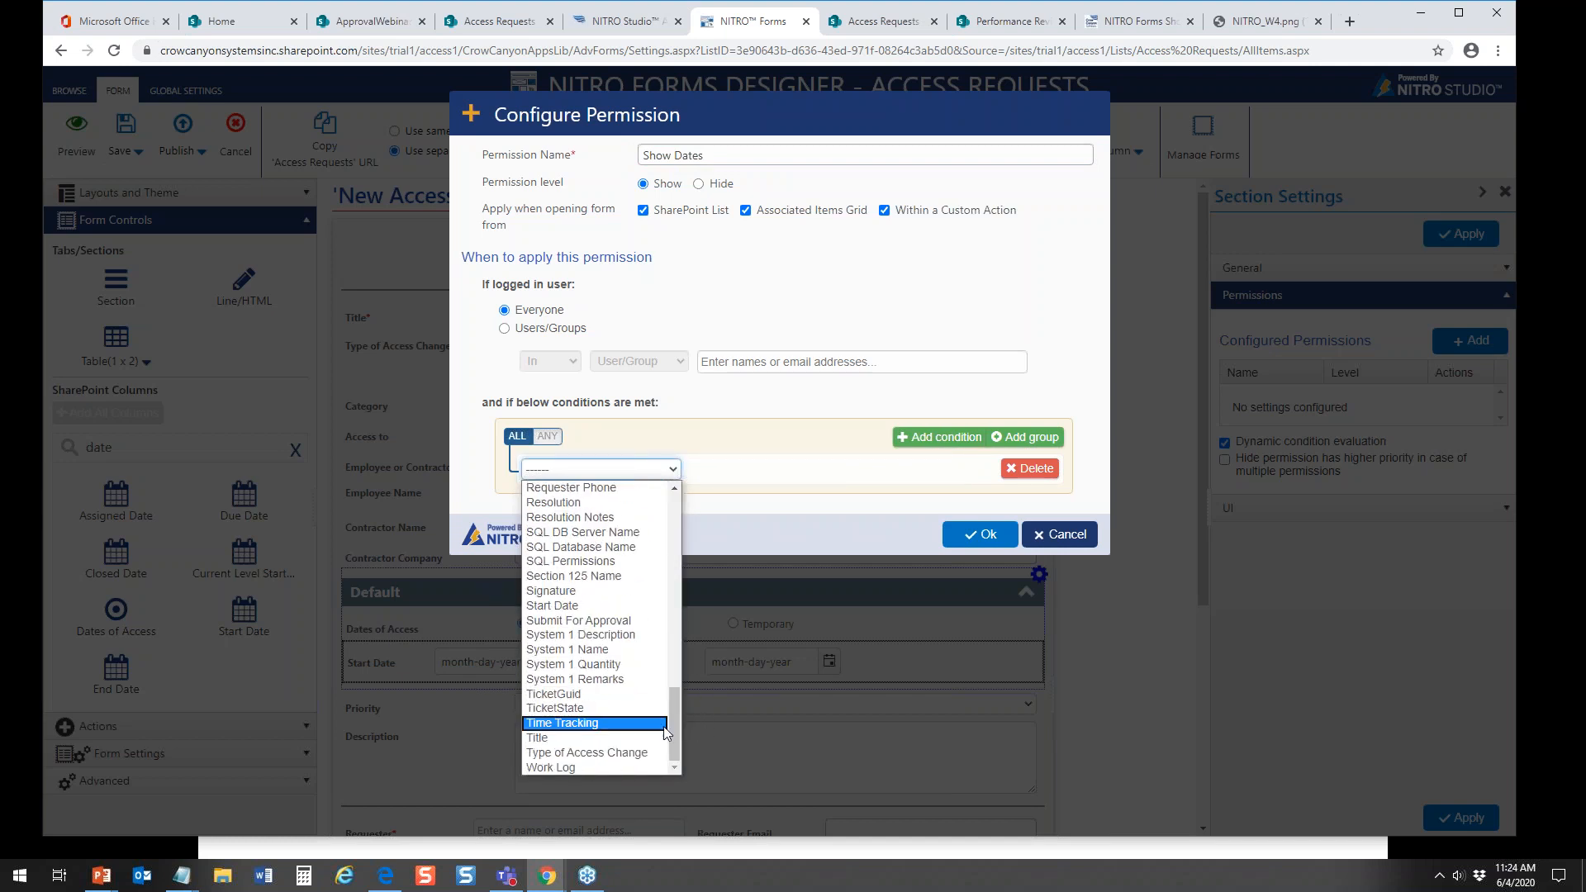
{"action": "left_click", "coordinate": [646, 753]}
{"action": "left_click", "coordinate": [828, 467]}
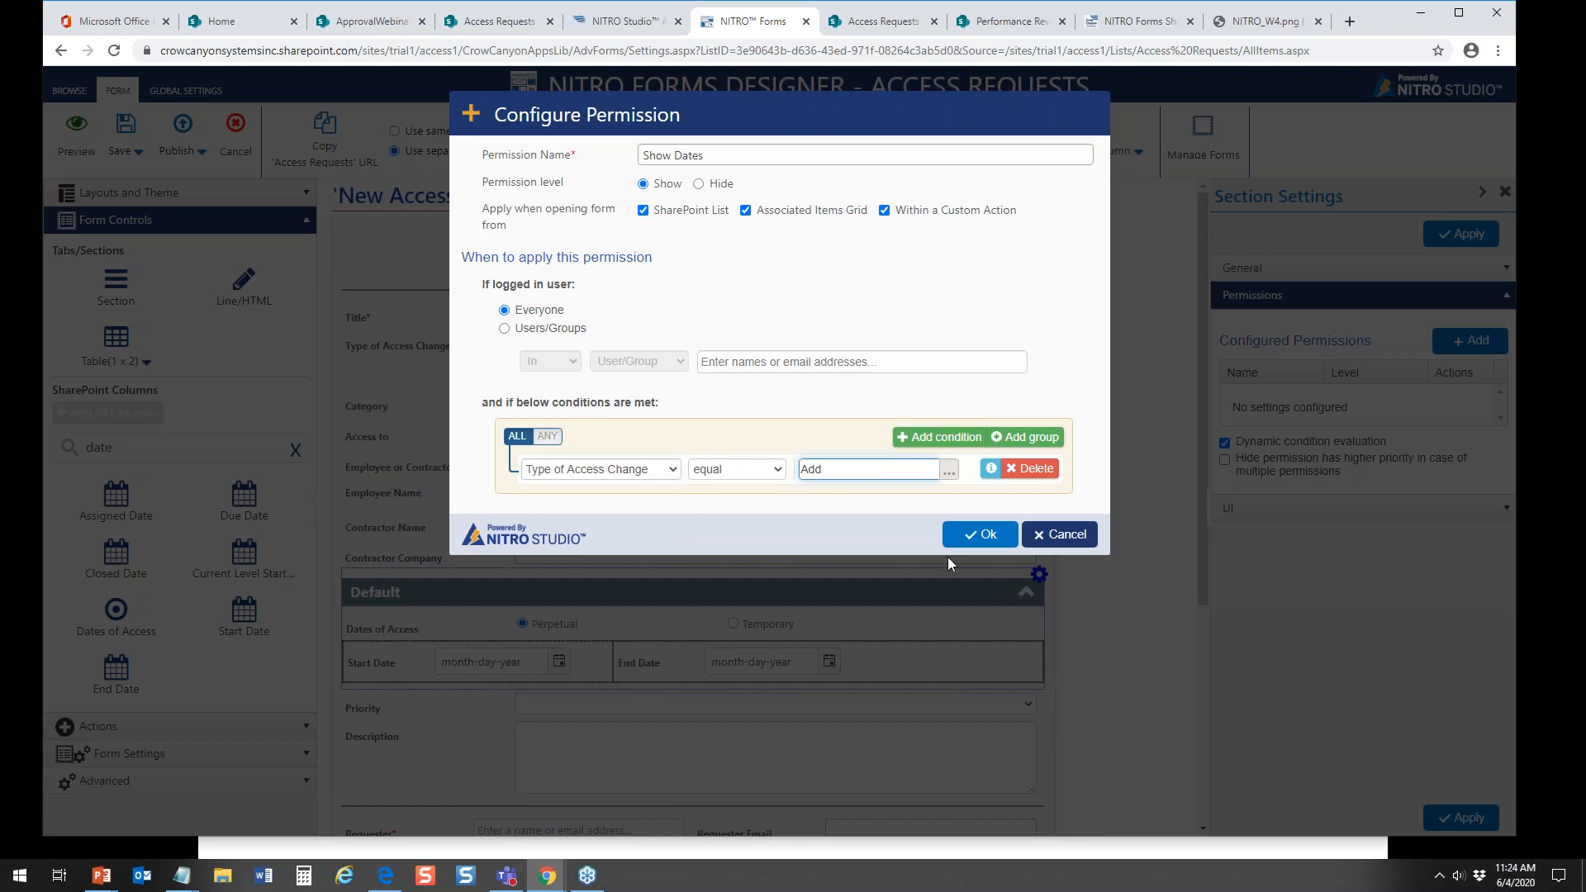
{"action": "left_click", "coordinate": [990, 538]}
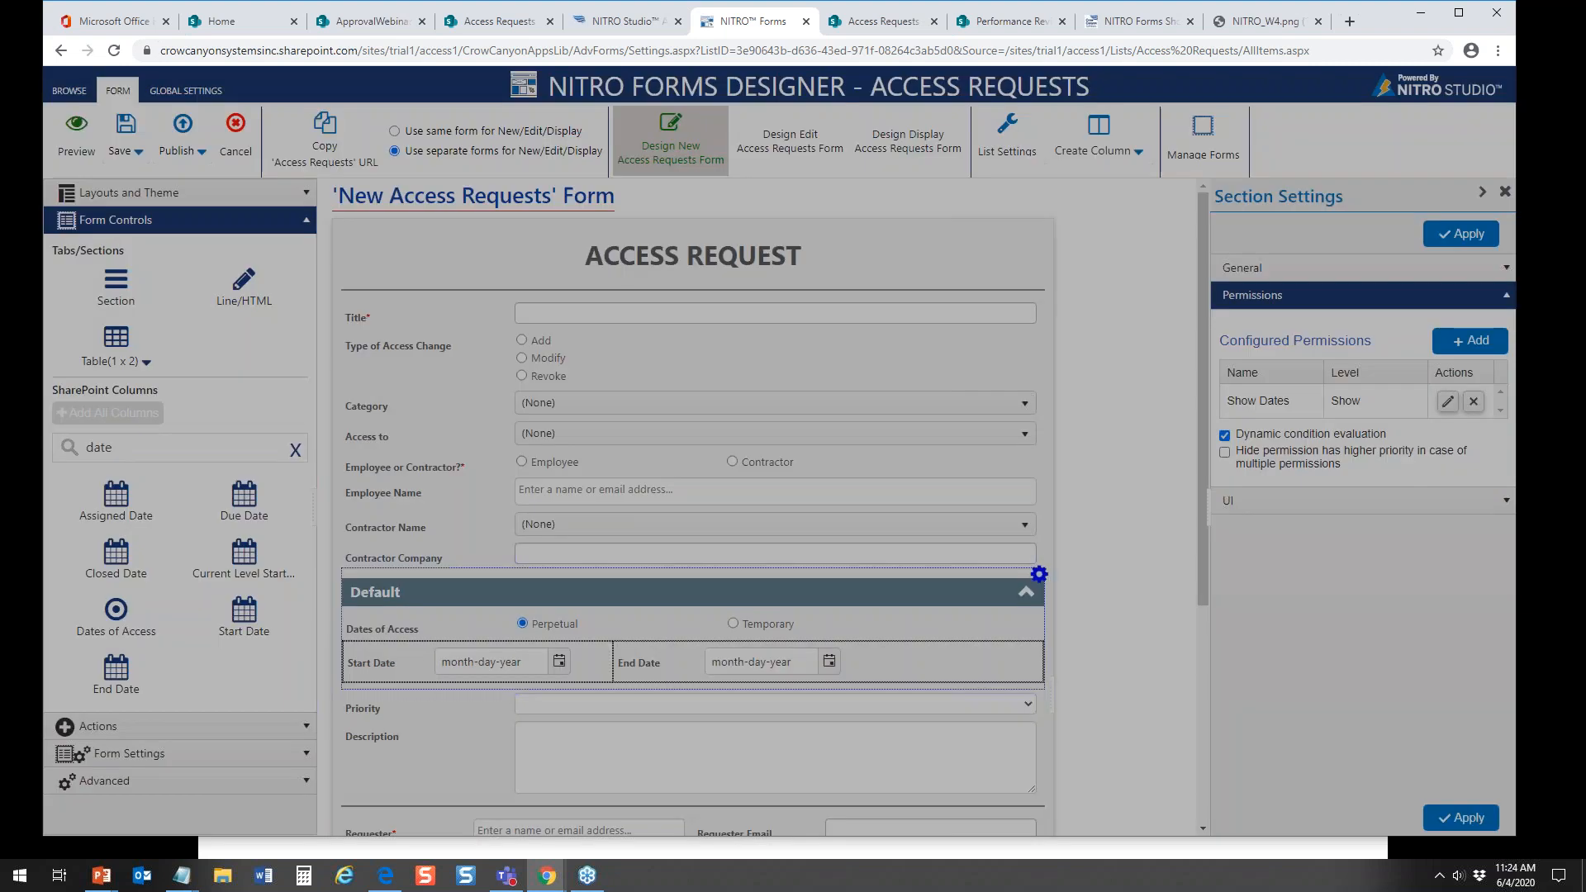
Step: Start a second permission for the section, named Hide Dates, with its level set to Hide
{"action": "left_click", "coordinate": [1468, 340]}
{"action": "left_click", "coordinate": [706, 184]}
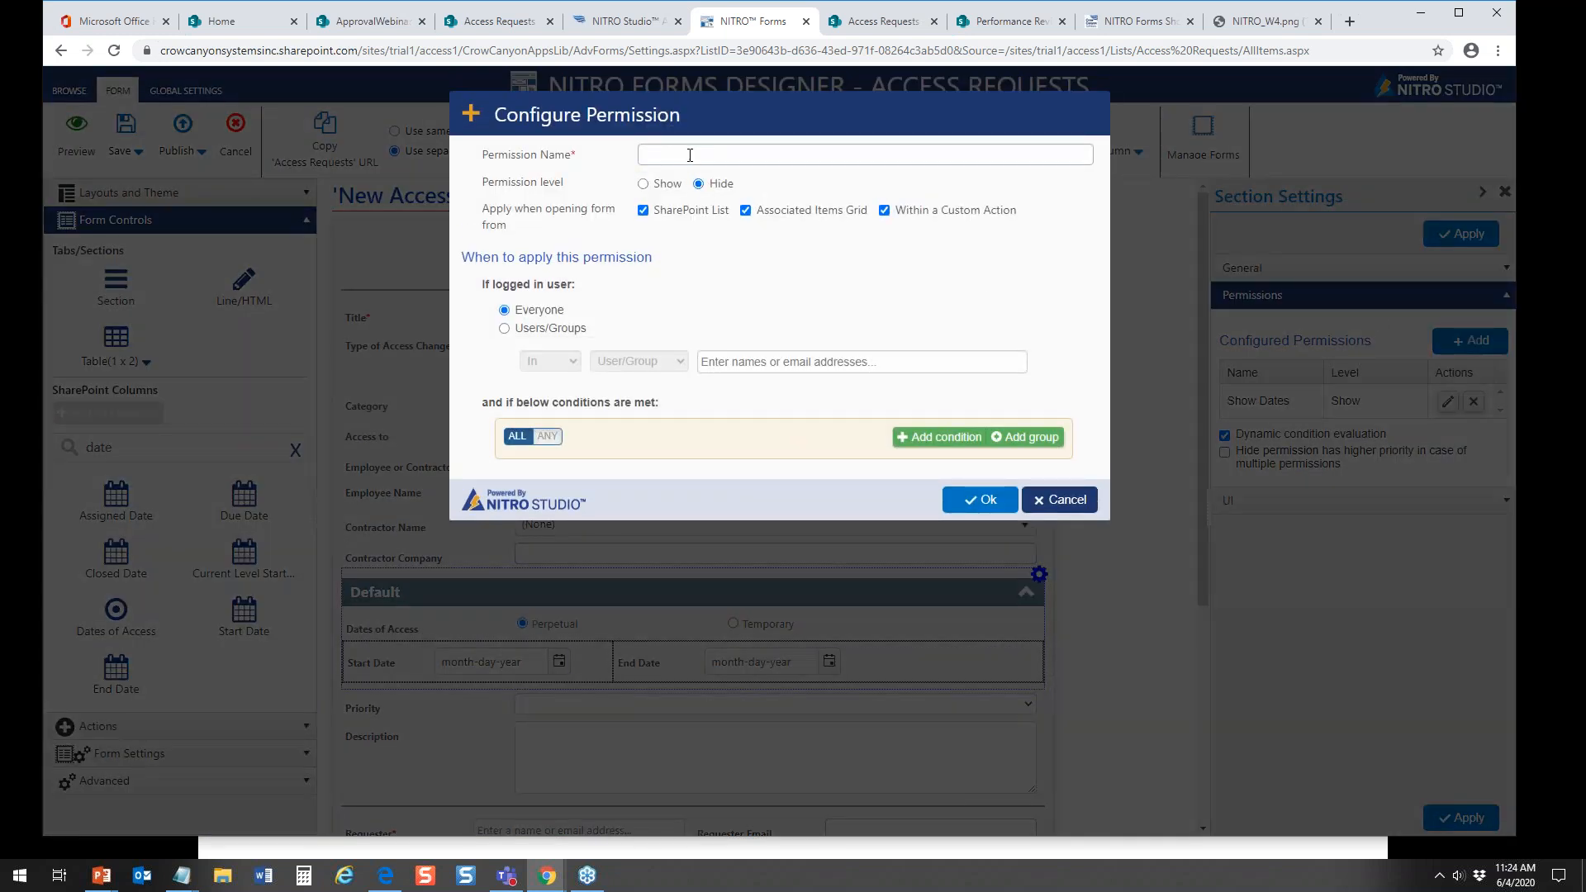
{"action": "left_click", "coordinate": [688, 152]}
{"action": "type", "text": "Hide Dates"}
Step: Give the Hide Dates permission the condition that Type of Access Change is not equal to Add, and accept it
{"action": "left_click", "coordinate": [949, 438]}
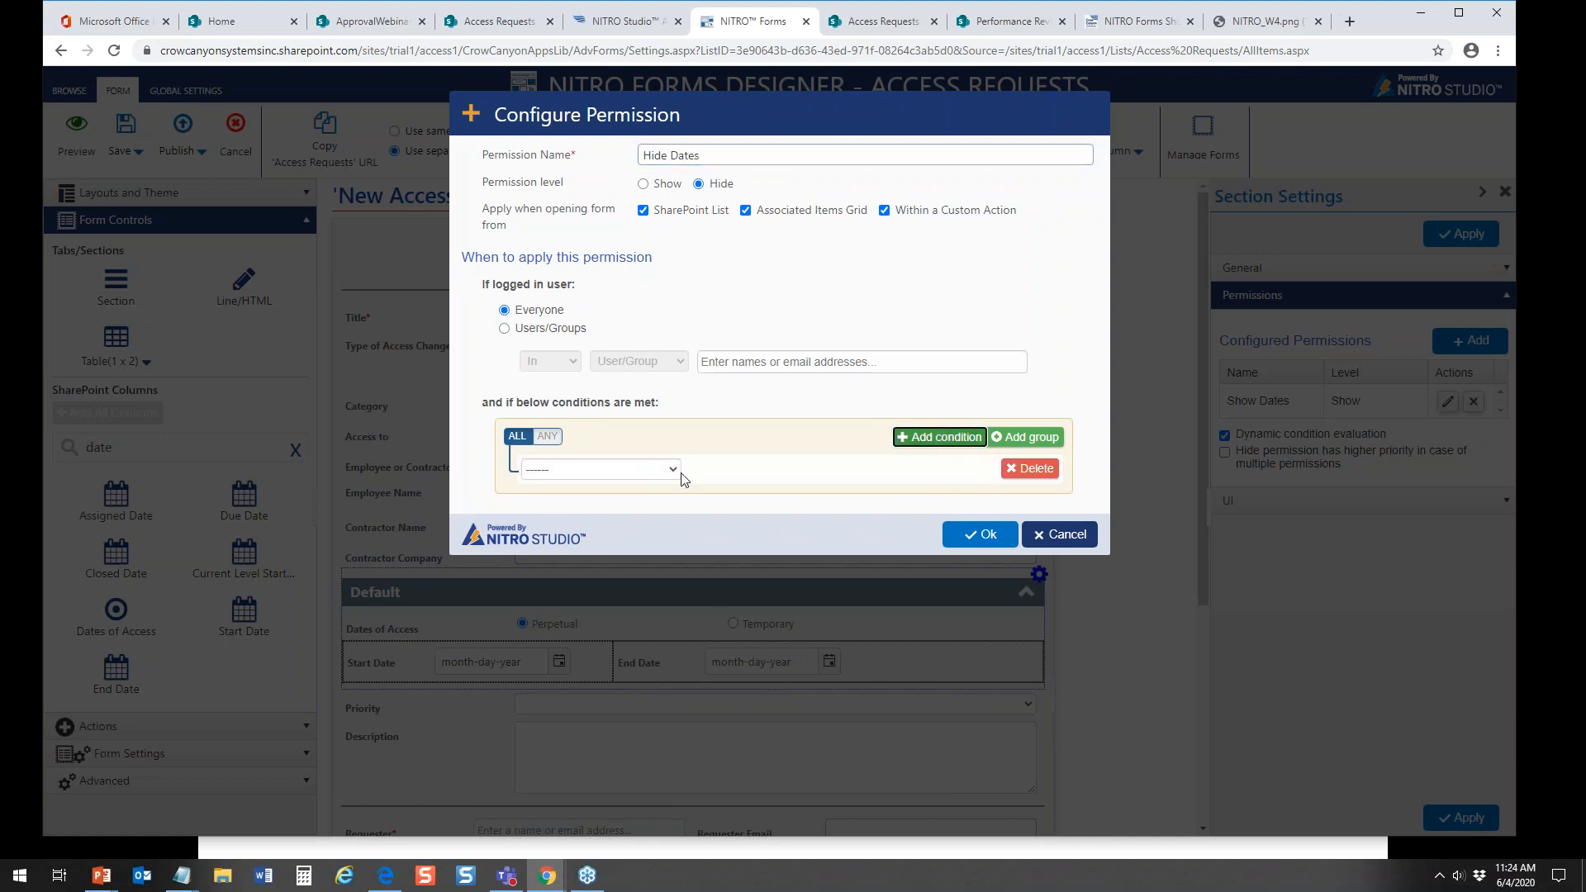
{"action": "left_click", "coordinate": [682, 474]}
{"action": "left_click_drag", "start_coordinate": [672, 522], "coordinate": [692, 722]}
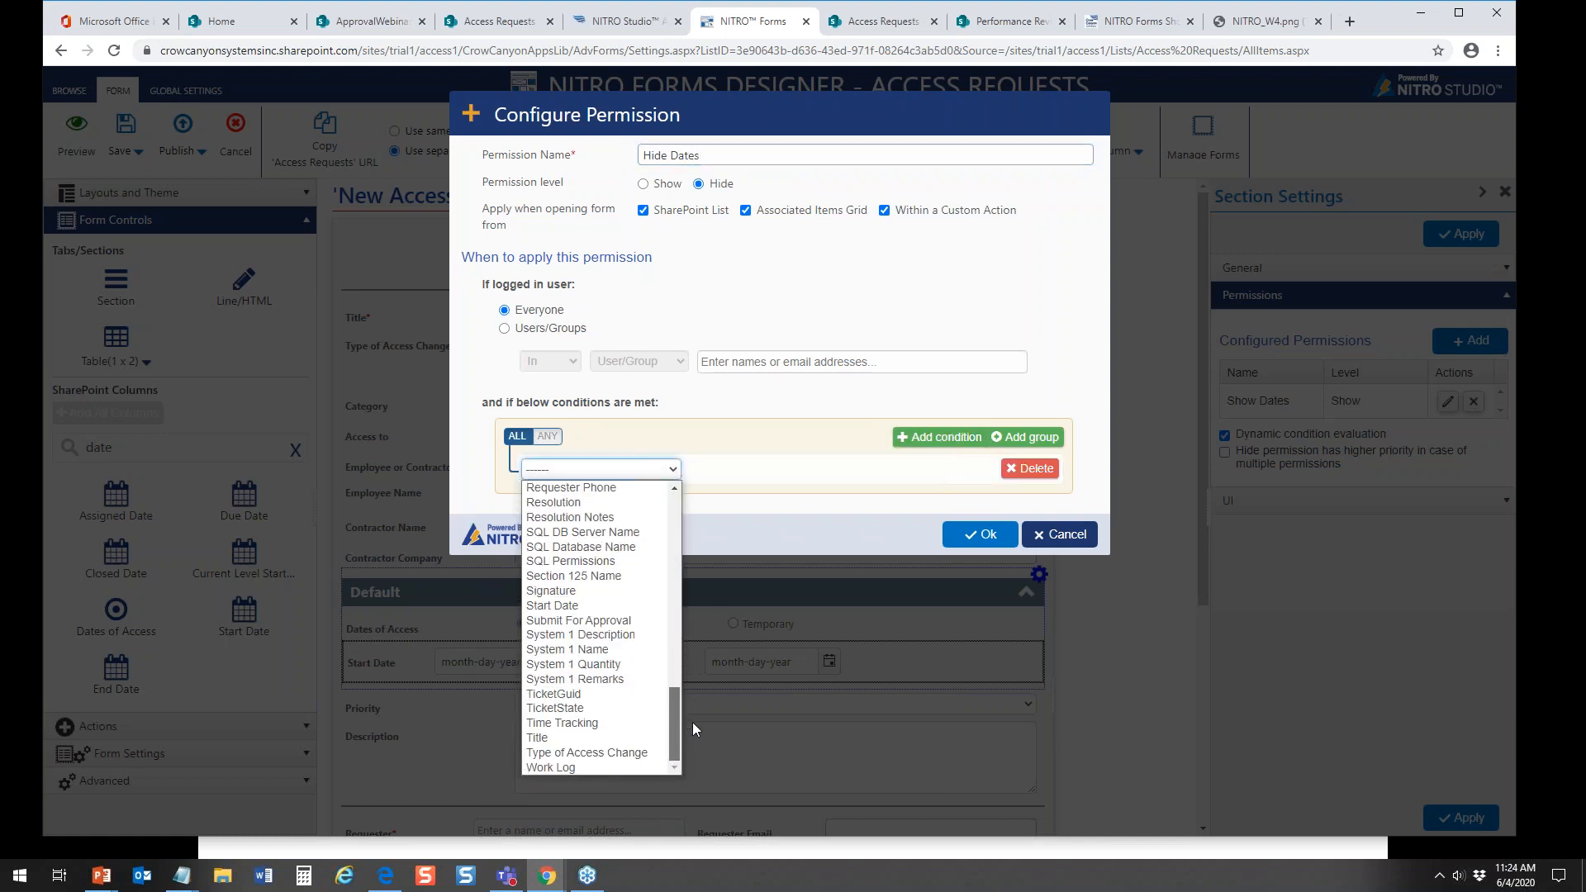
{"action": "left_click", "coordinate": [631, 752]}
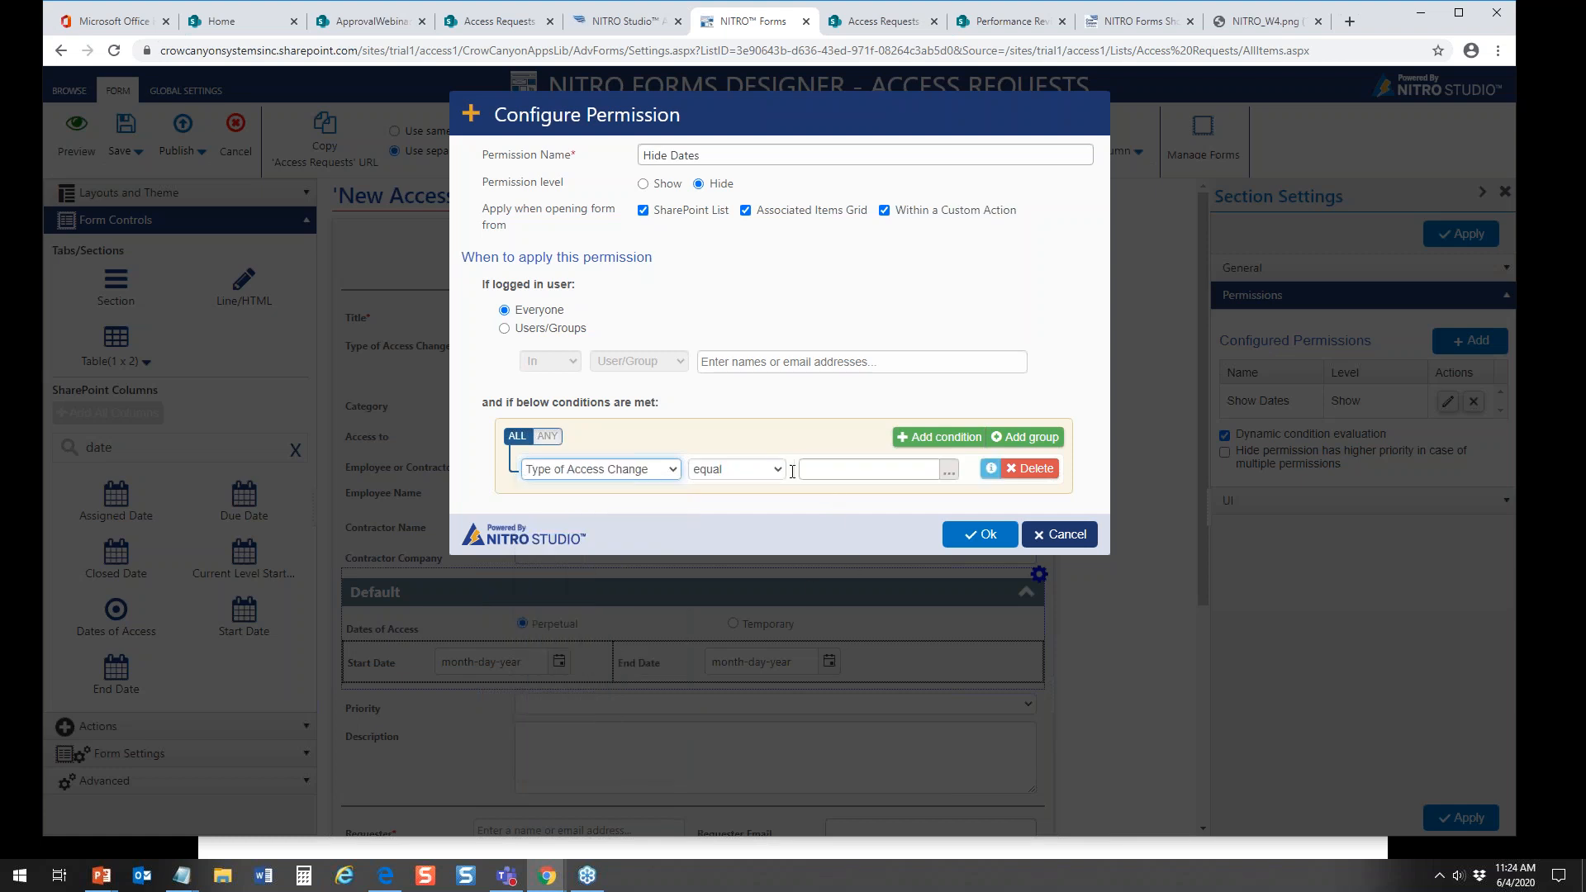
{"action": "left_click", "coordinate": [765, 471]}
{"action": "left_click", "coordinate": [718, 501]}
{"action": "left_click", "coordinate": [859, 469]}
{"action": "type", "text": "Add"}
{"action": "left_click", "coordinate": [980, 534]}
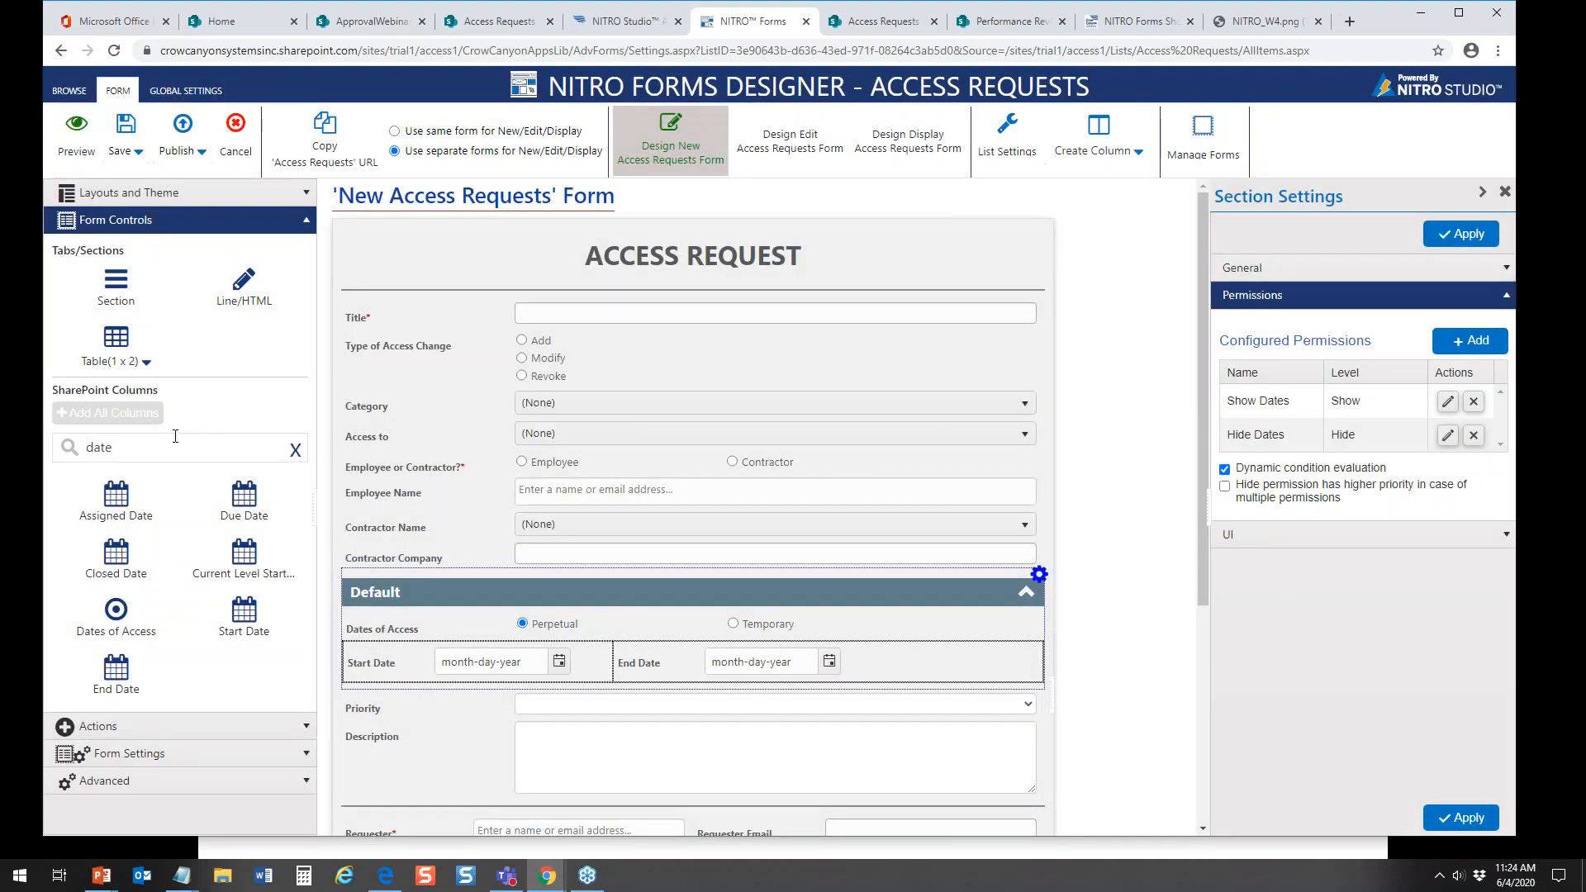
Step: Publish the form settings and test the dates section on a new Access Requests item with access change type Add, closing it without saving
{"action": "left_click", "coordinate": [162, 134]}
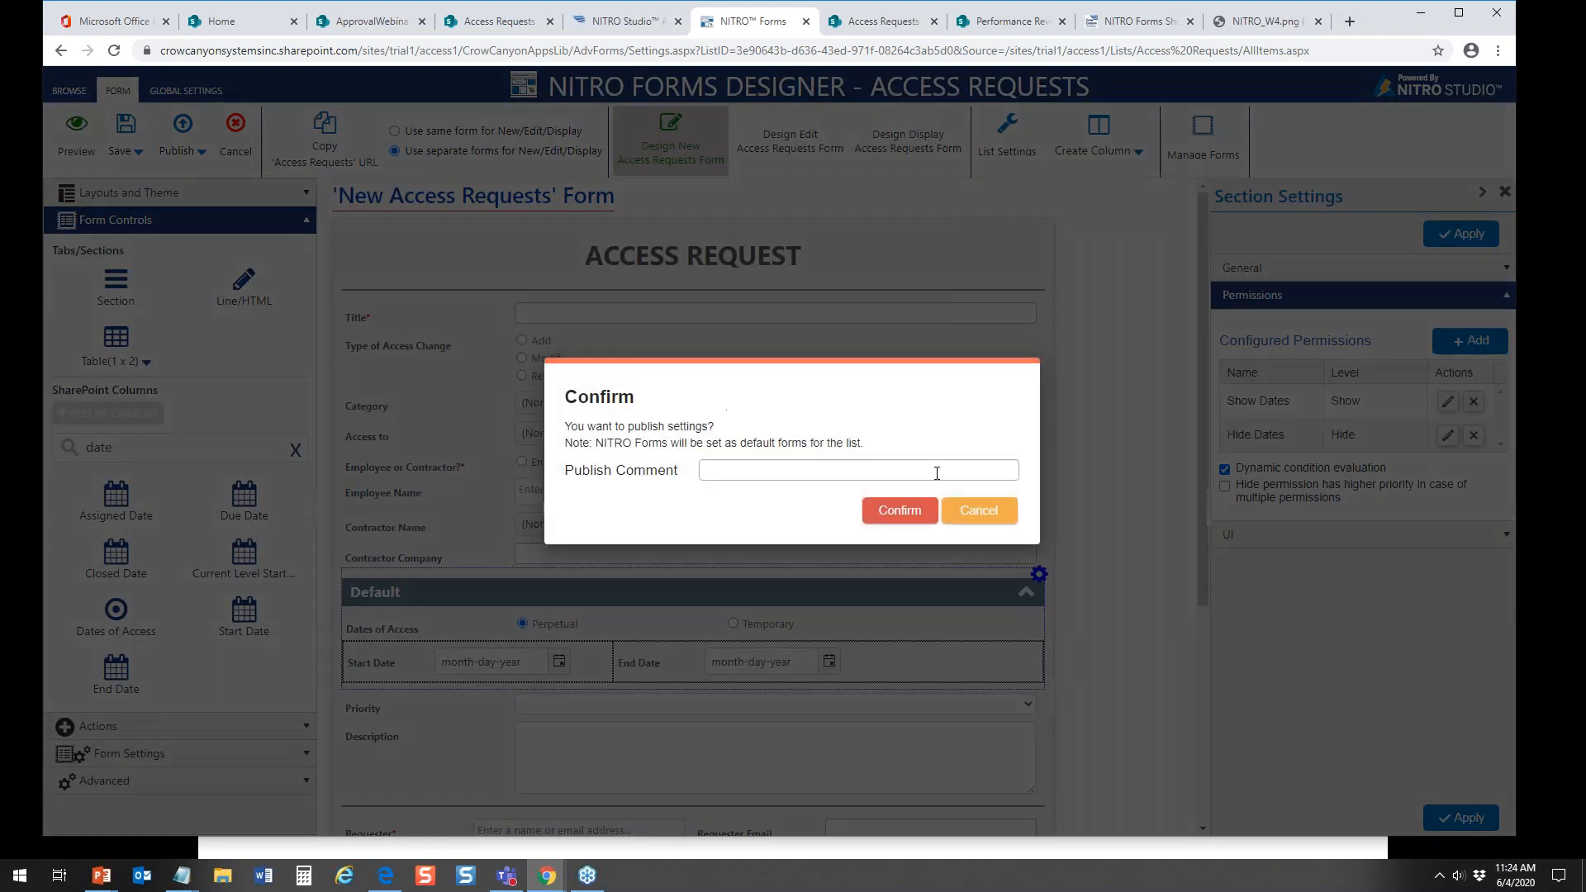
{"action": "left_click", "coordinate": [910, 512]}
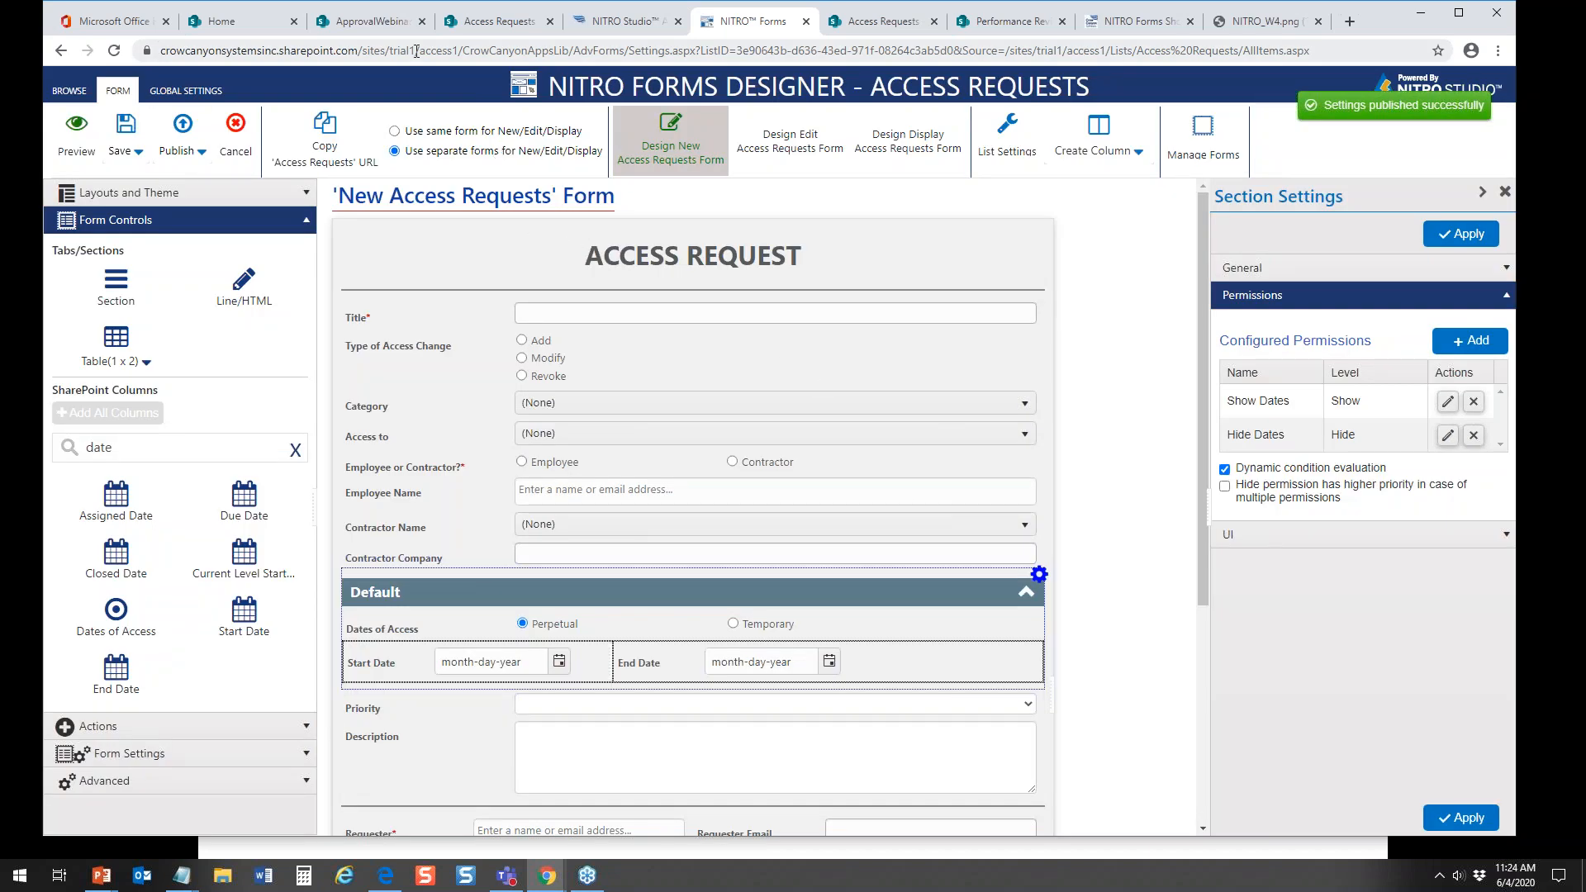
{"action": "left_click", "coordinate": [501, 23]}
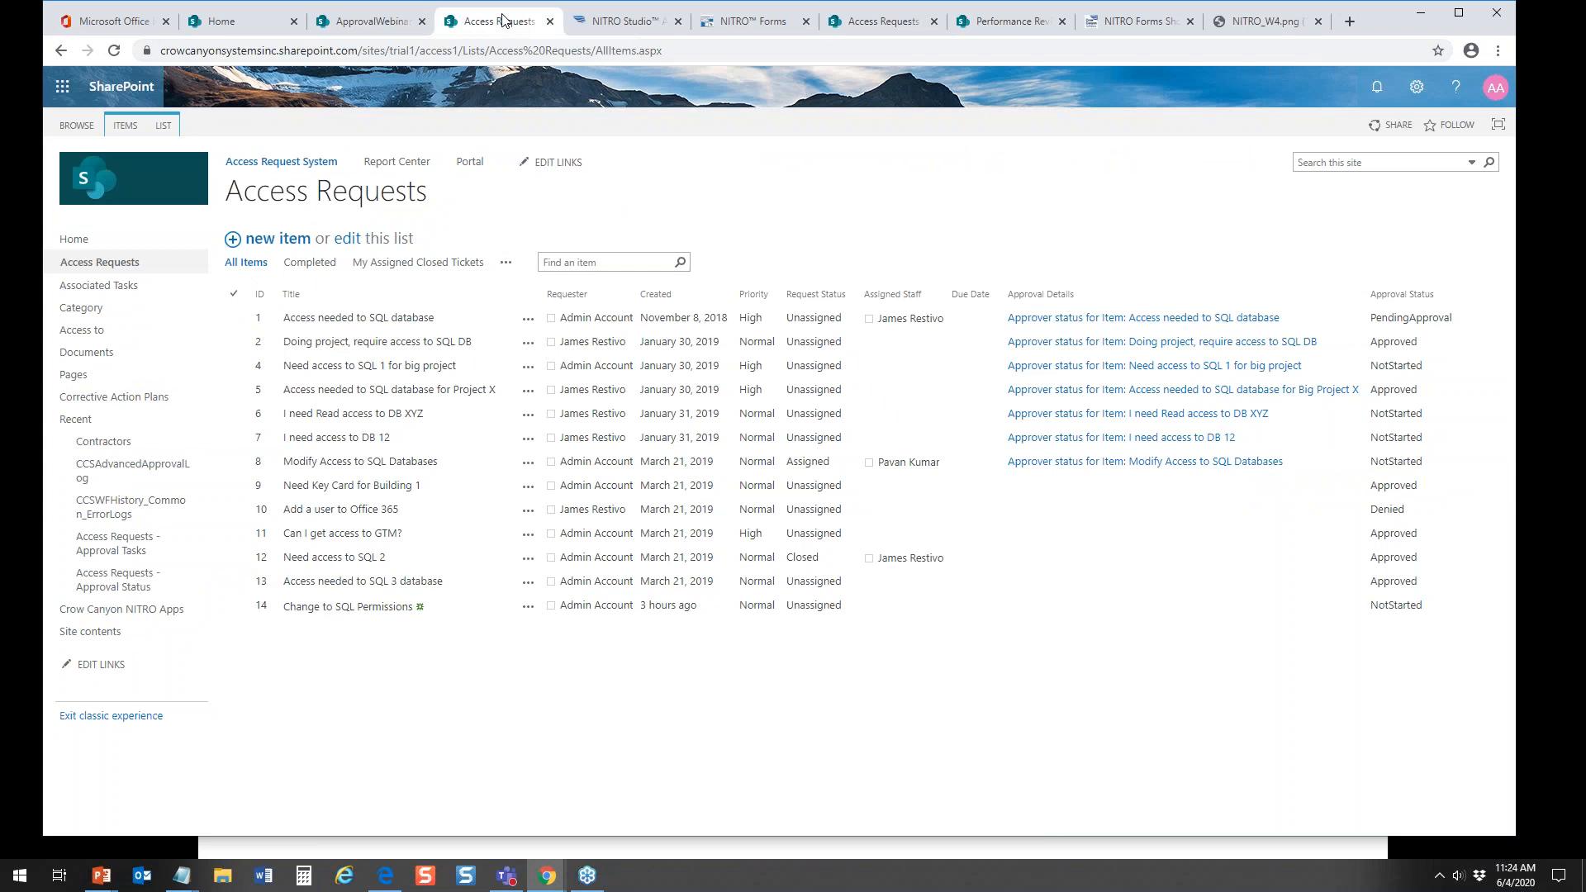
{"action": "left_click", "coordinate": [289, 239]}
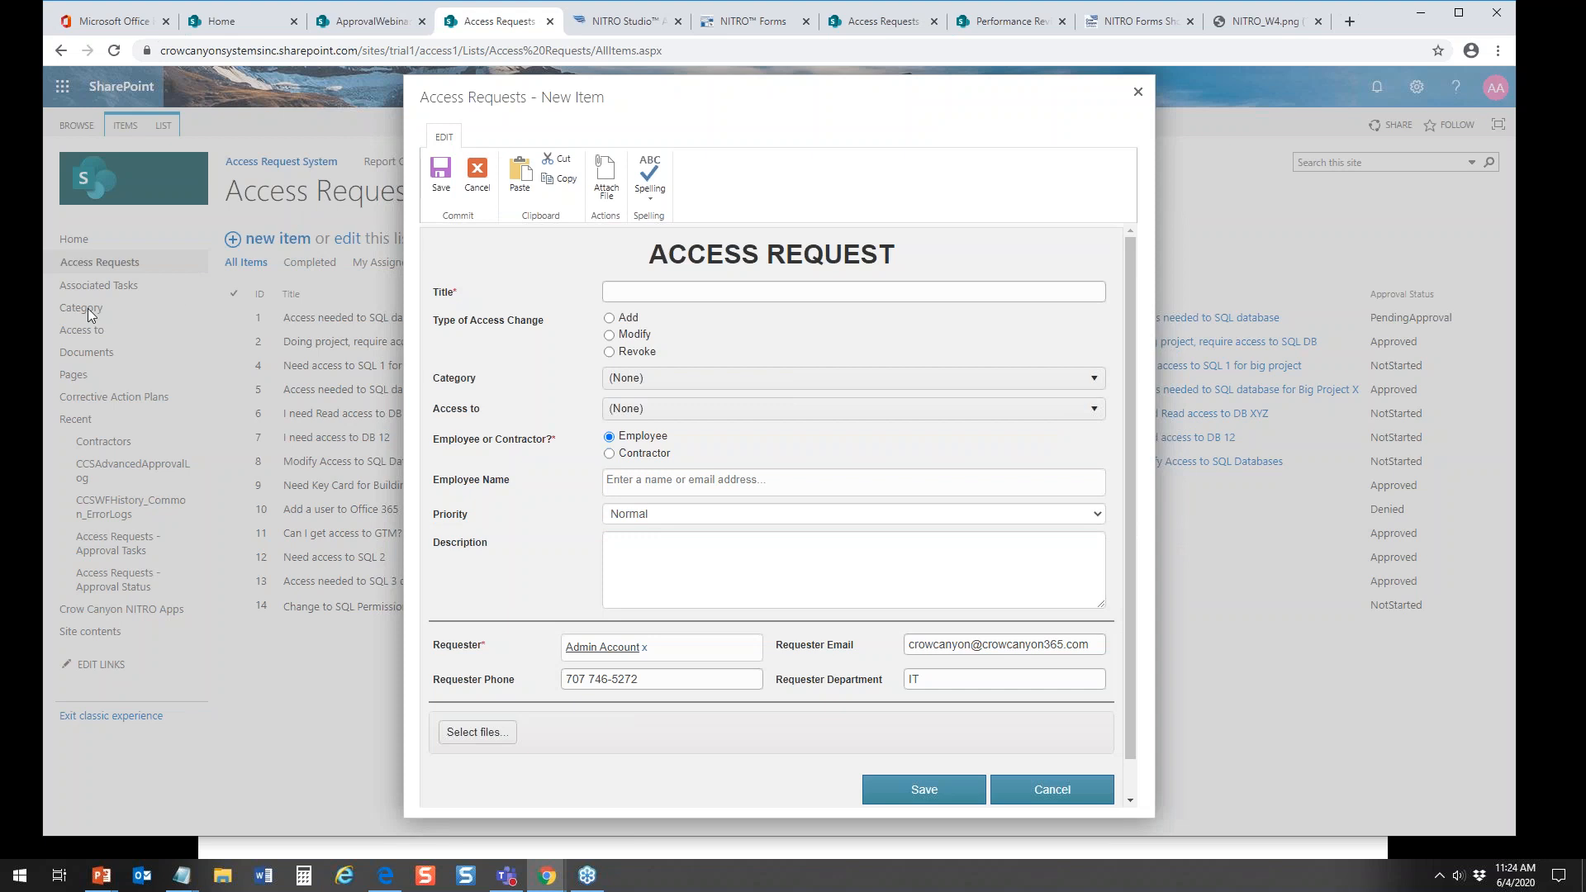
{"action": "left_click", "coordinate": [609, 318]}
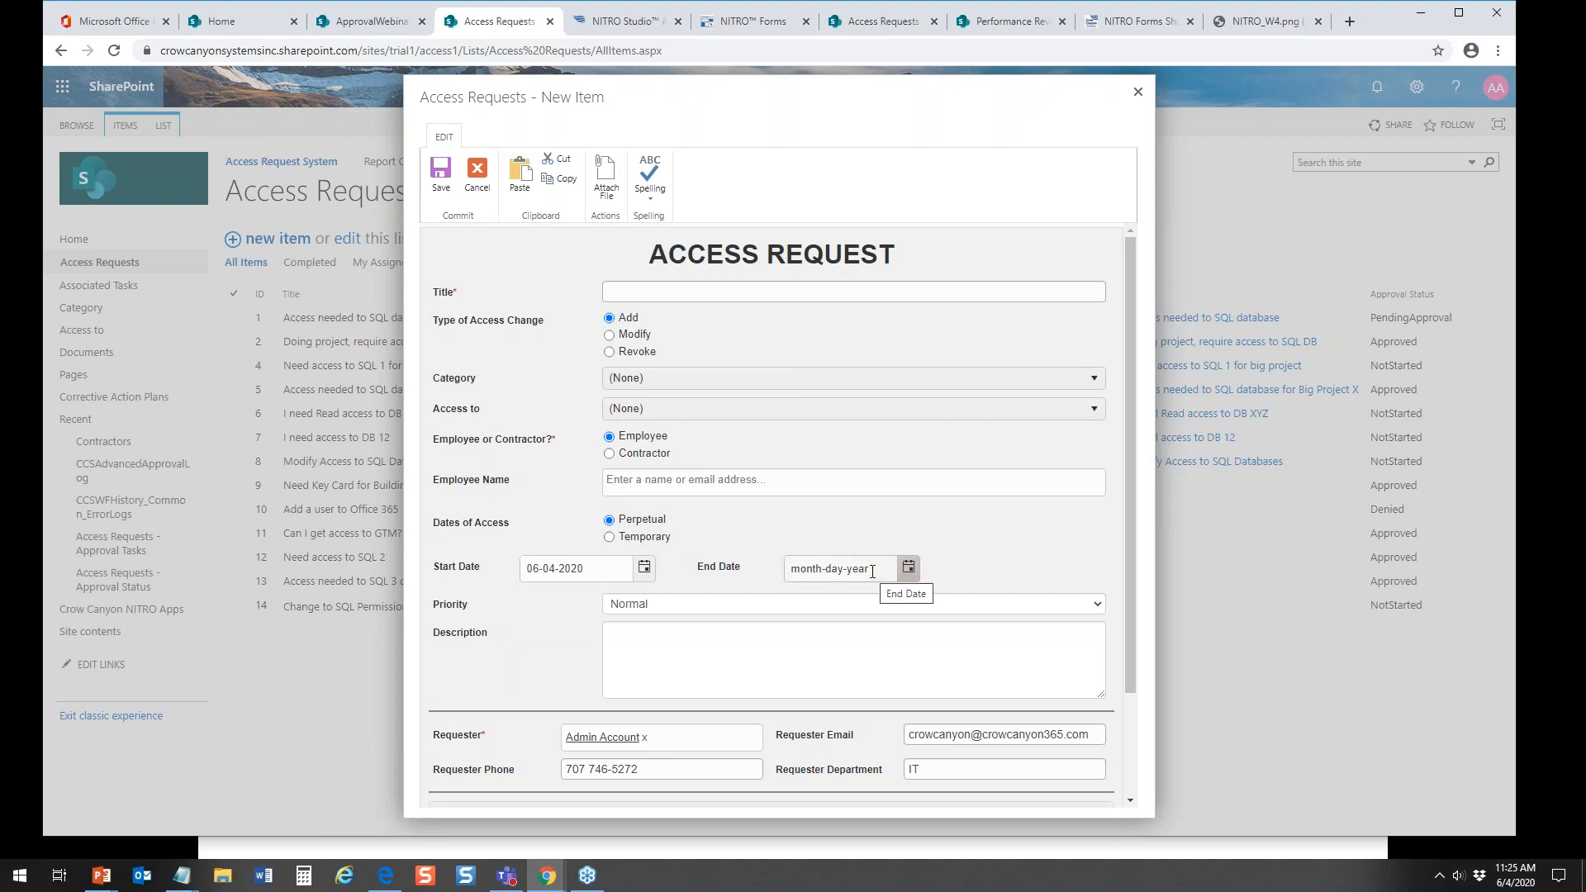
{"action": "left_click", "coordinate": [636, 535]}
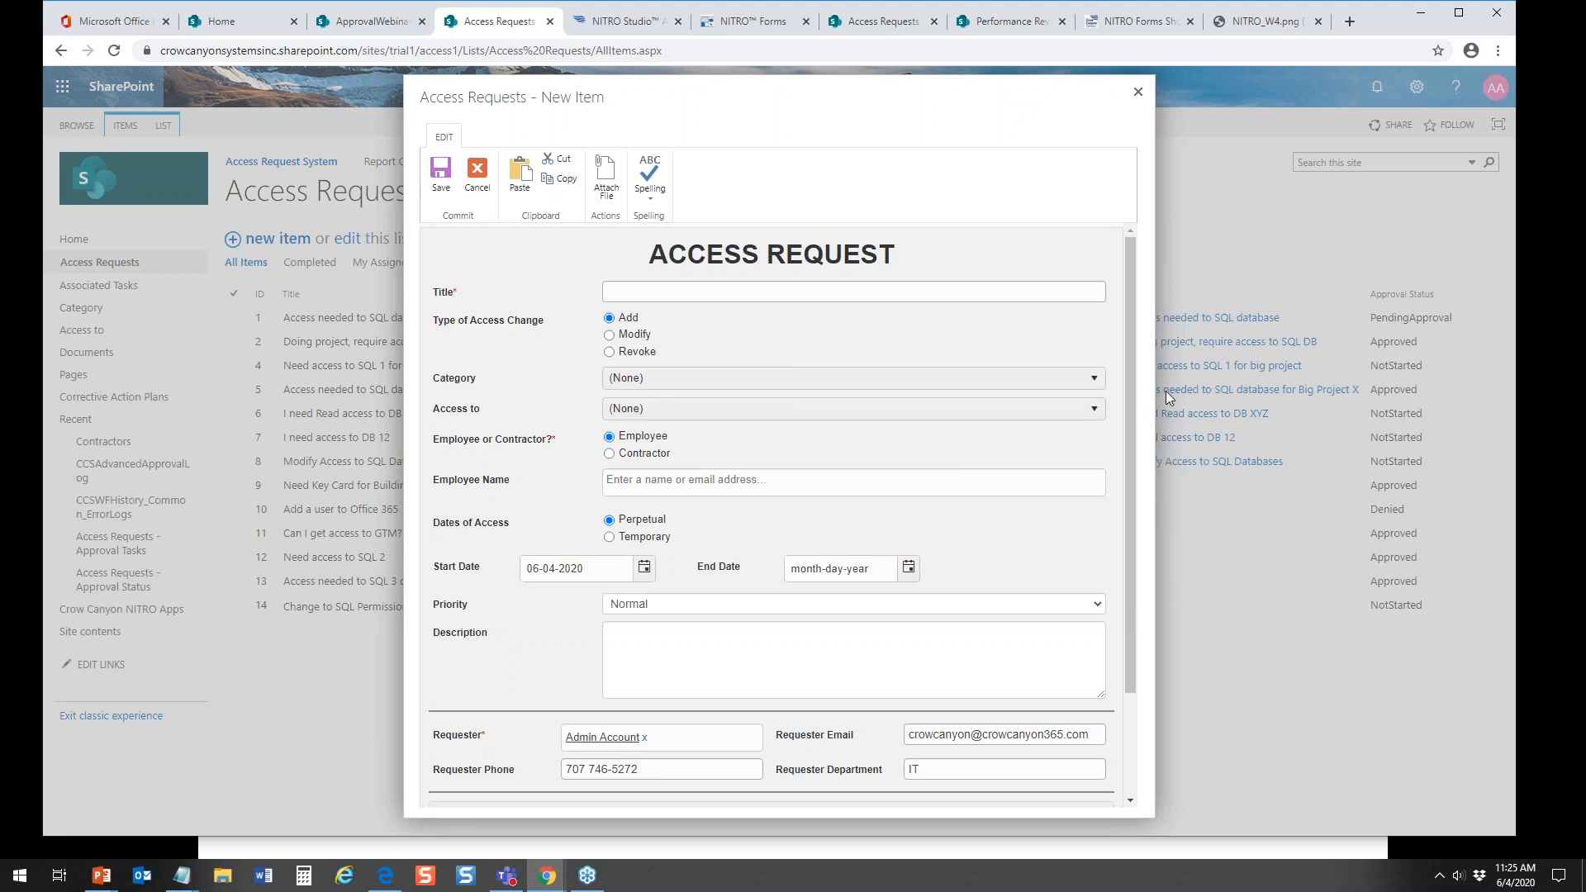
{"action": "scroll", "coordinate": [1143, 403], "scroll_direction": "down", "scroll_amount": 3}
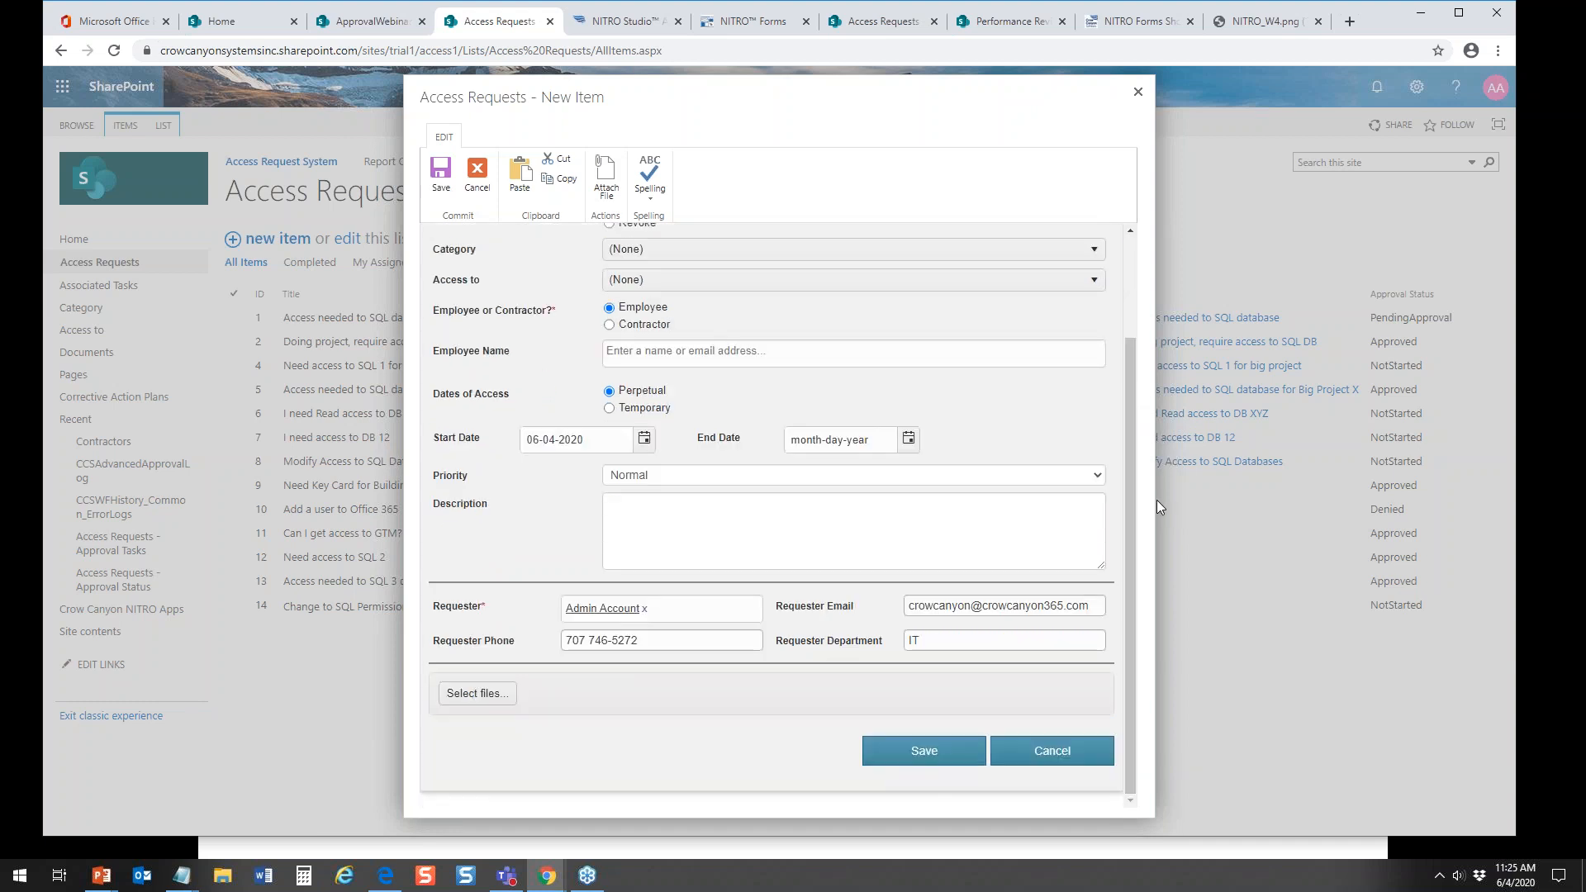
{"action": "left_click", "coordinate": [1137, 93]}
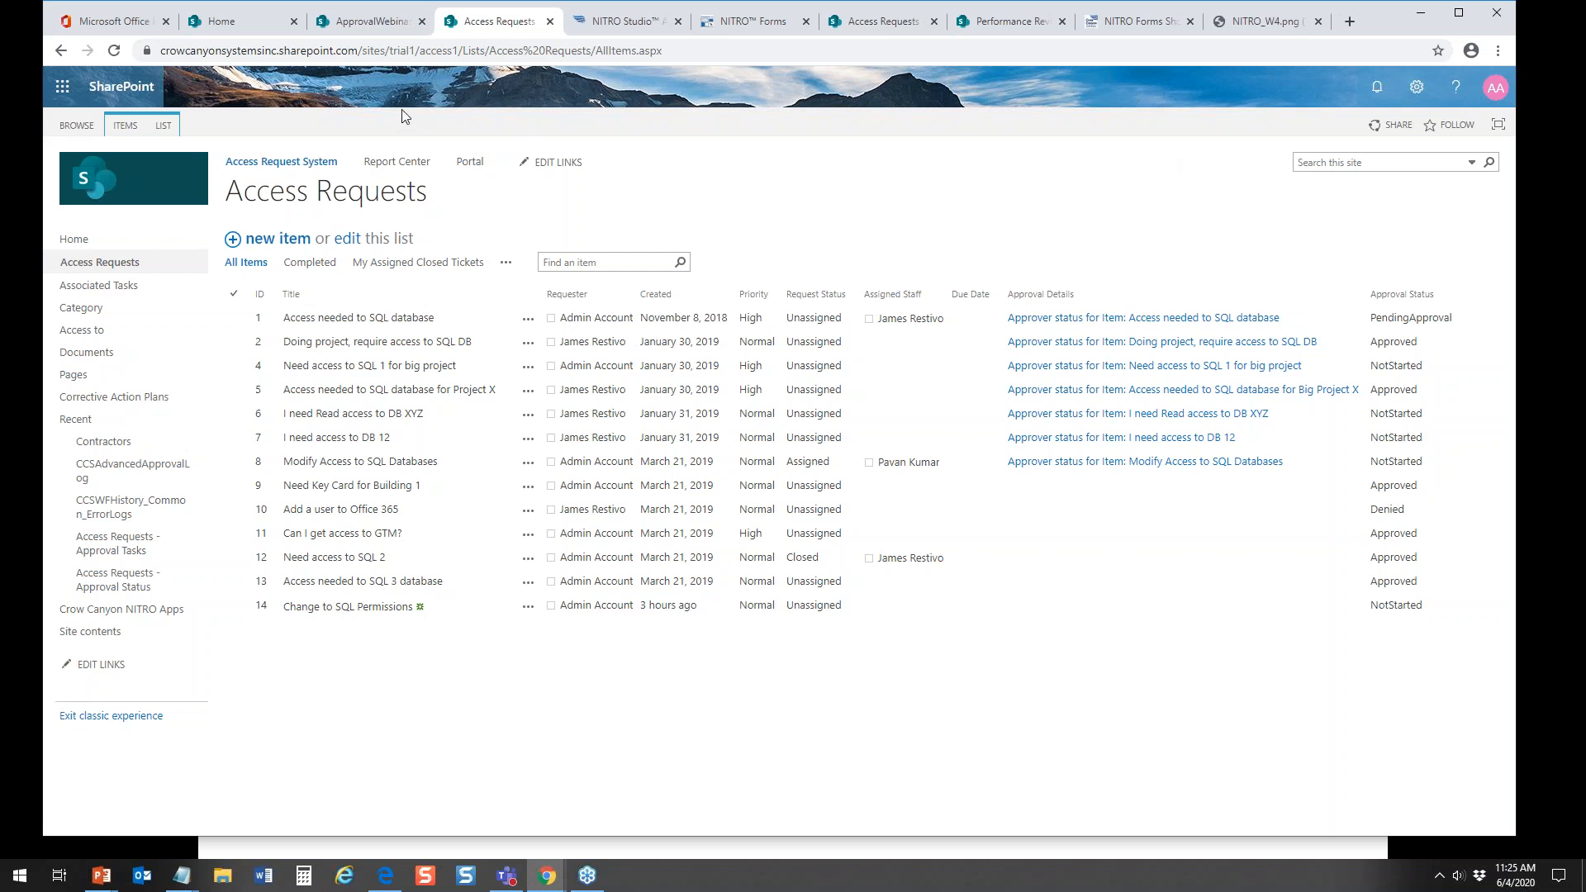
Step: Return to the NITRO Forms designer and filter the available SharePoint columns by asso
{"action": "left_click", "coordinate": [747, 22]}
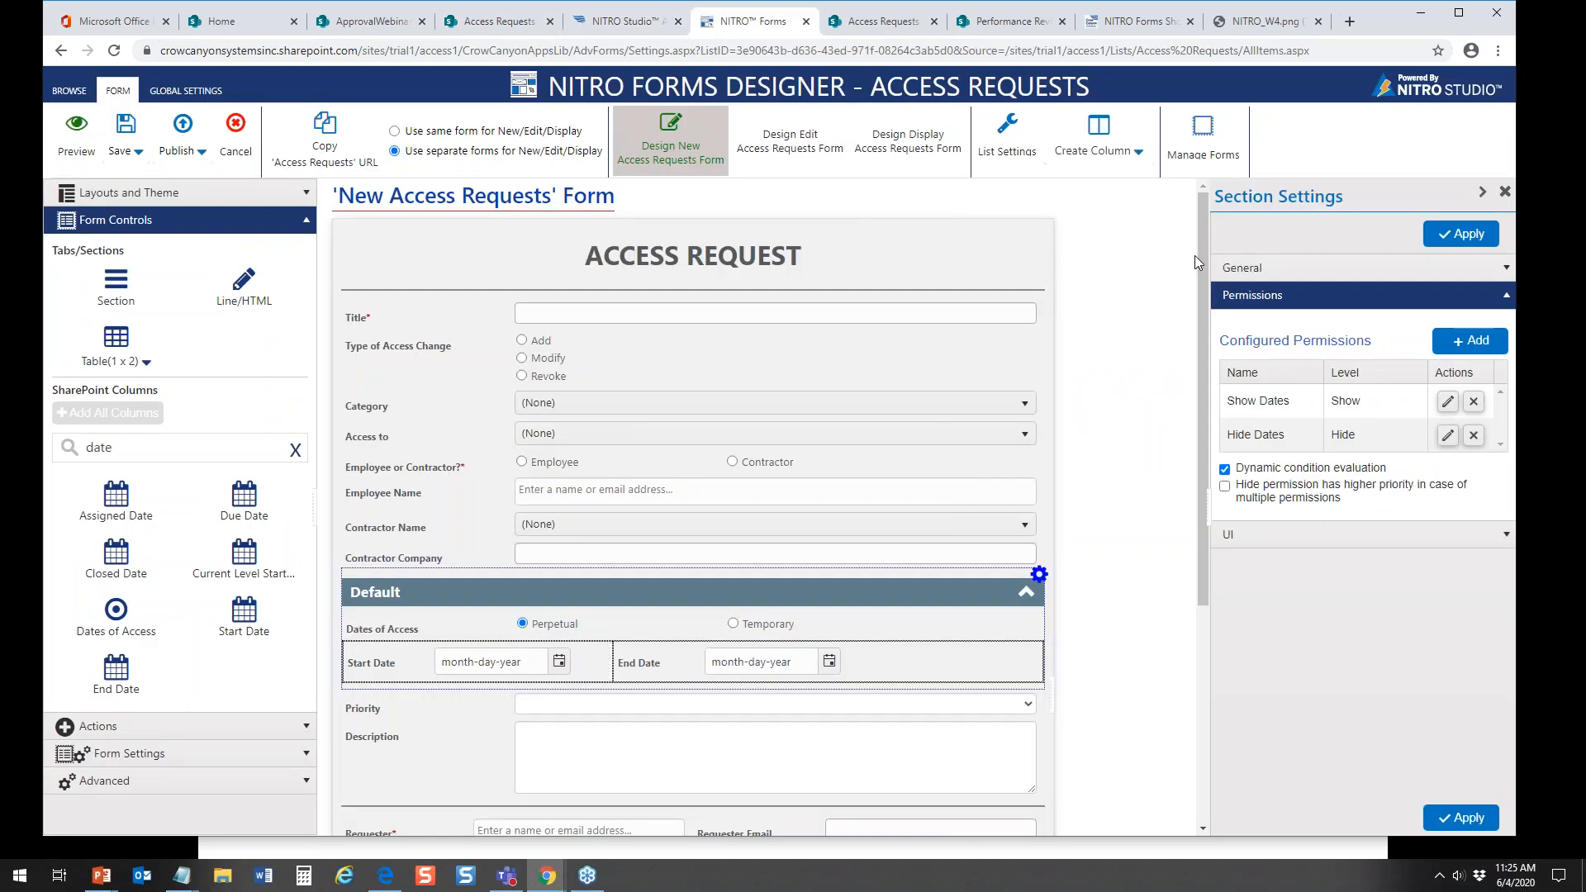
{"action": "left_click_drag", "start_coordinate": [1204, 255], "coordinate": [1251, 393]}
{"action": "scroll", "coordinate": [1264, 446], "scroll_direction": "down", "scroll_amount": 2}
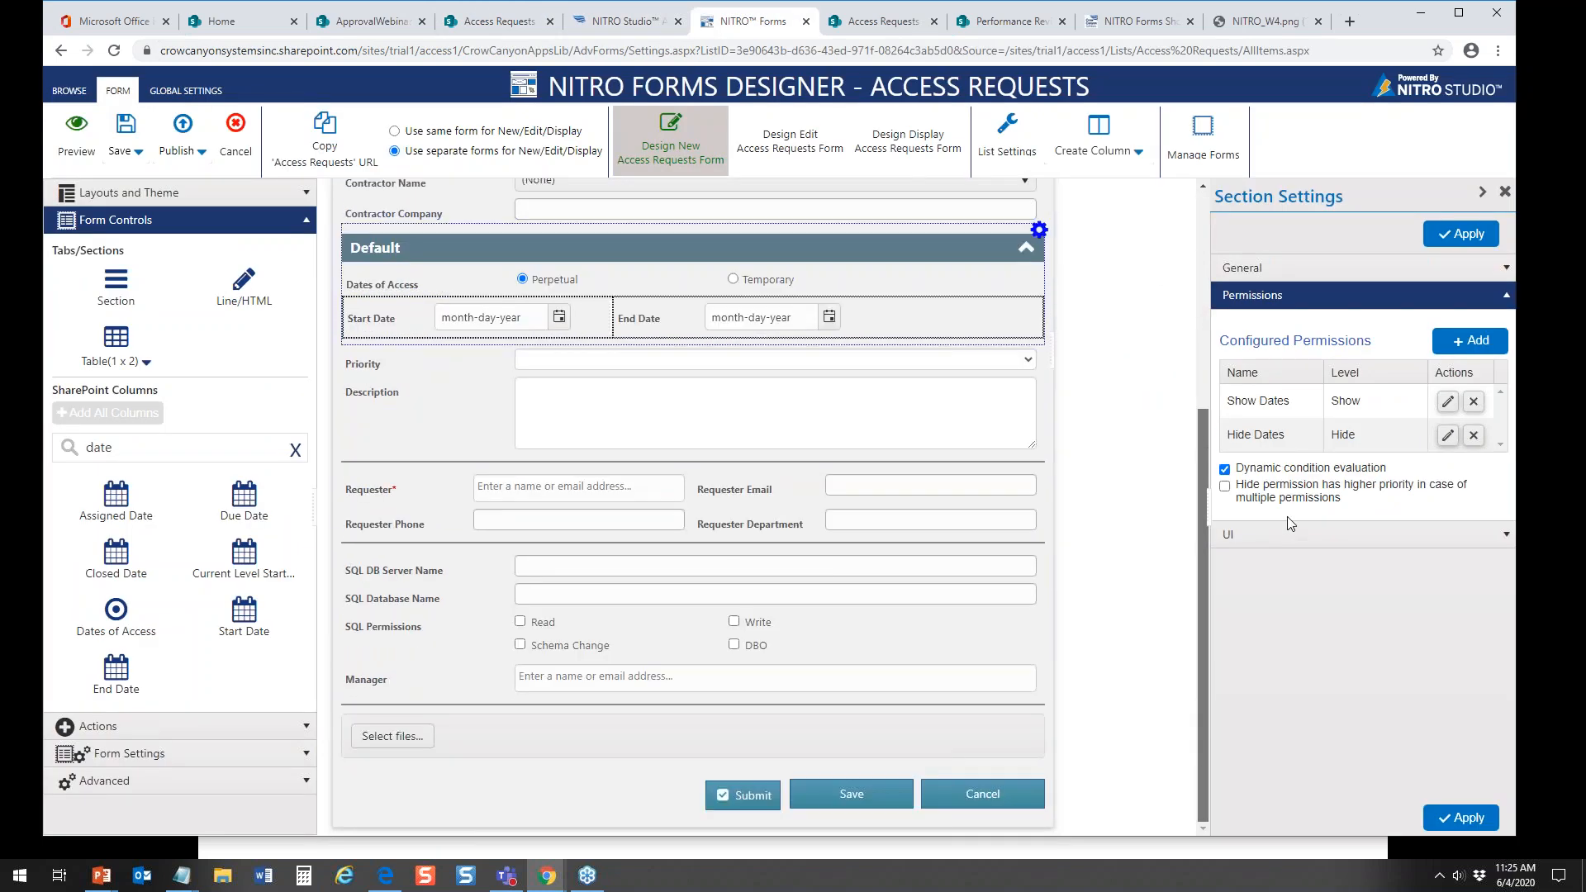
{"action": "scroll", "coordinate": [1293, 536], "scroll_direction": "up", "scroll_amount": 2}
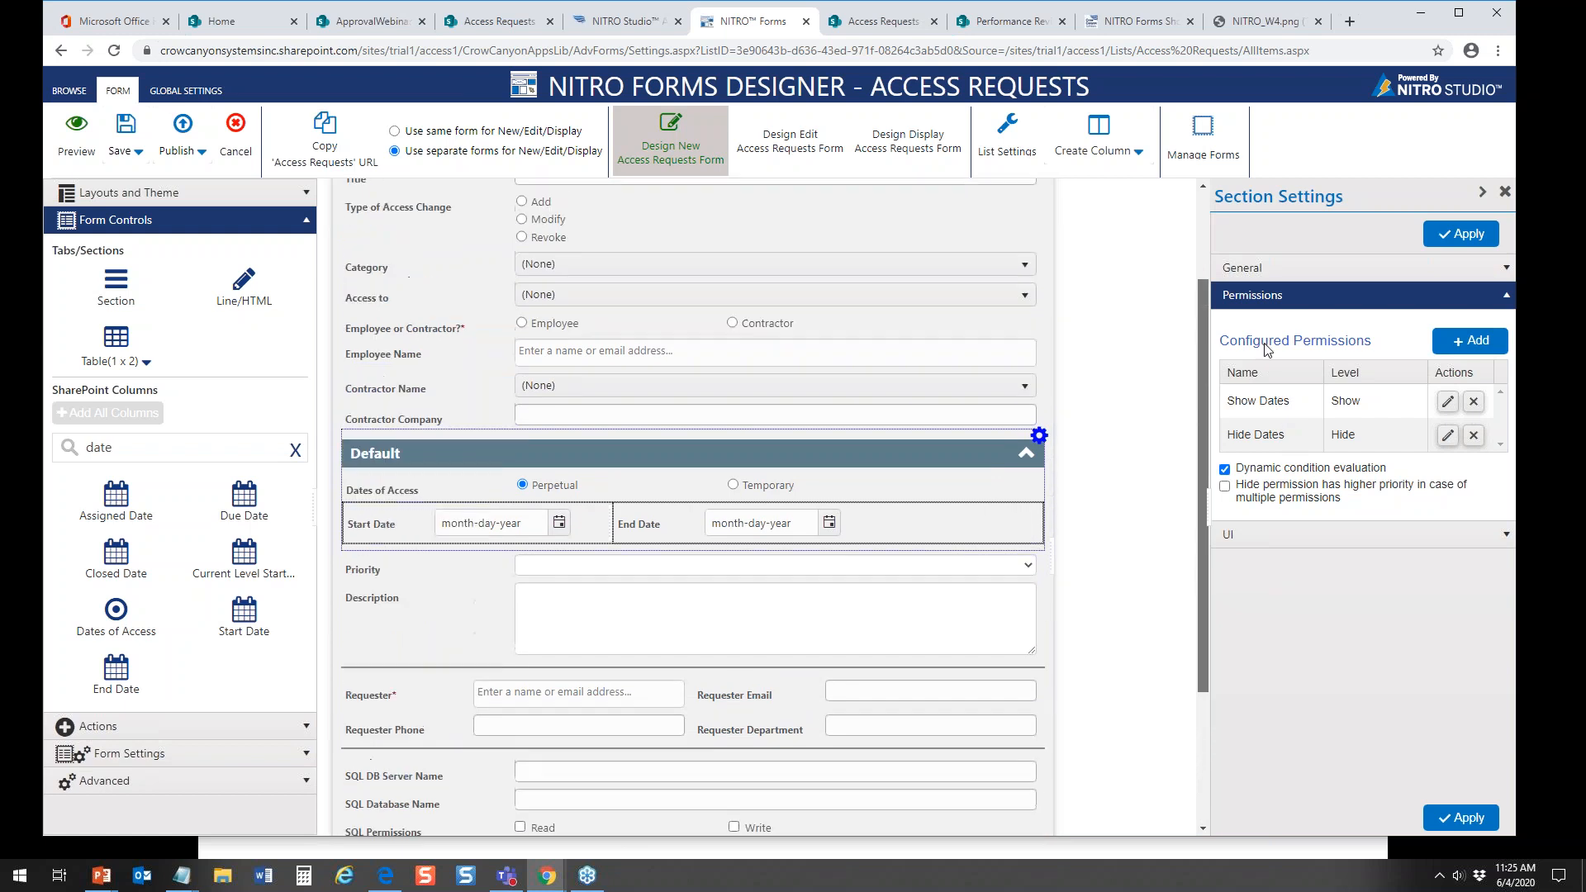
{"action": "scroll", "coordinate": [1279, 368], "scroll_direction": "down", "scroll_amount": 1}
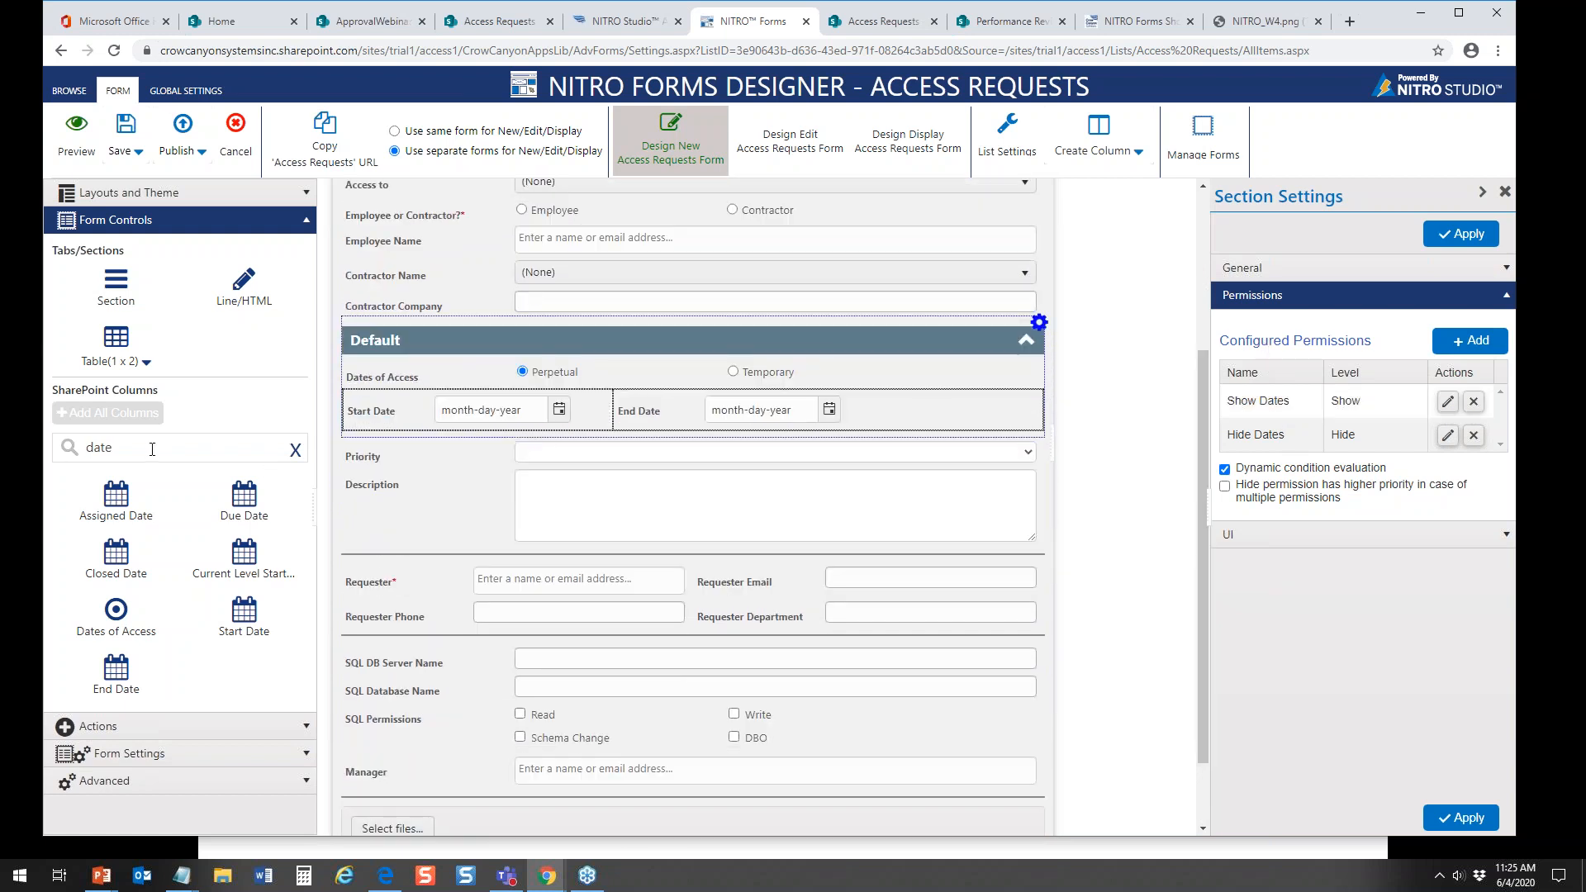
{"action": "left_click_drag", "start_coordinate": [152, 448], "coordinate": [8, 454]}
{"action": "type", "text": "asso"}
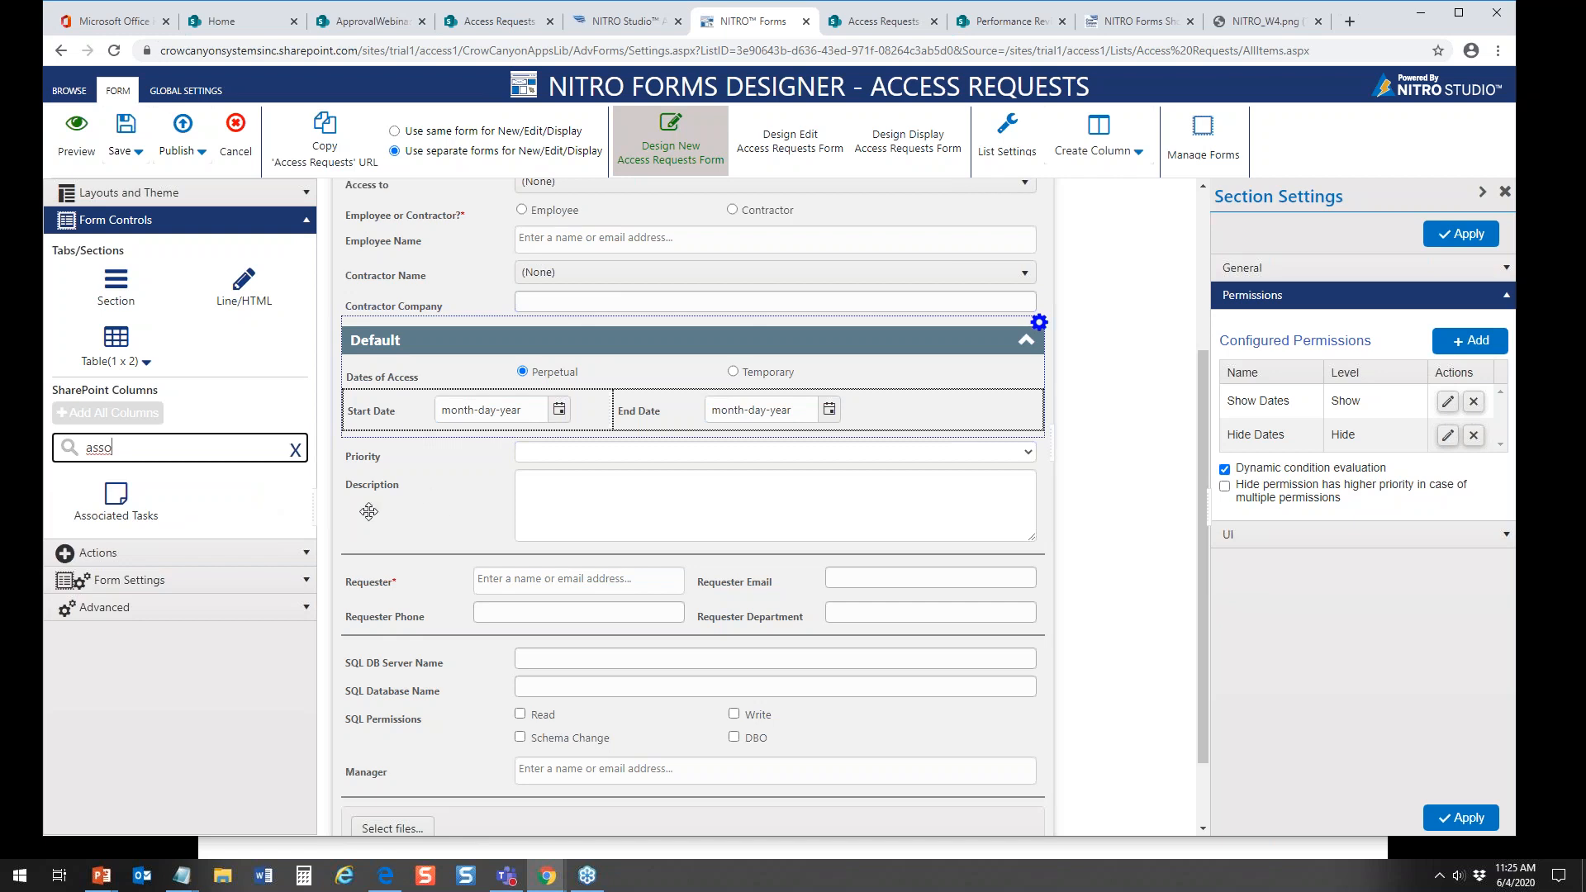
Step: Try placing the Associated Tasks column directly below Manager, and remove it from the form again
{"action": "left_click", "coordinate": [117, 500]}
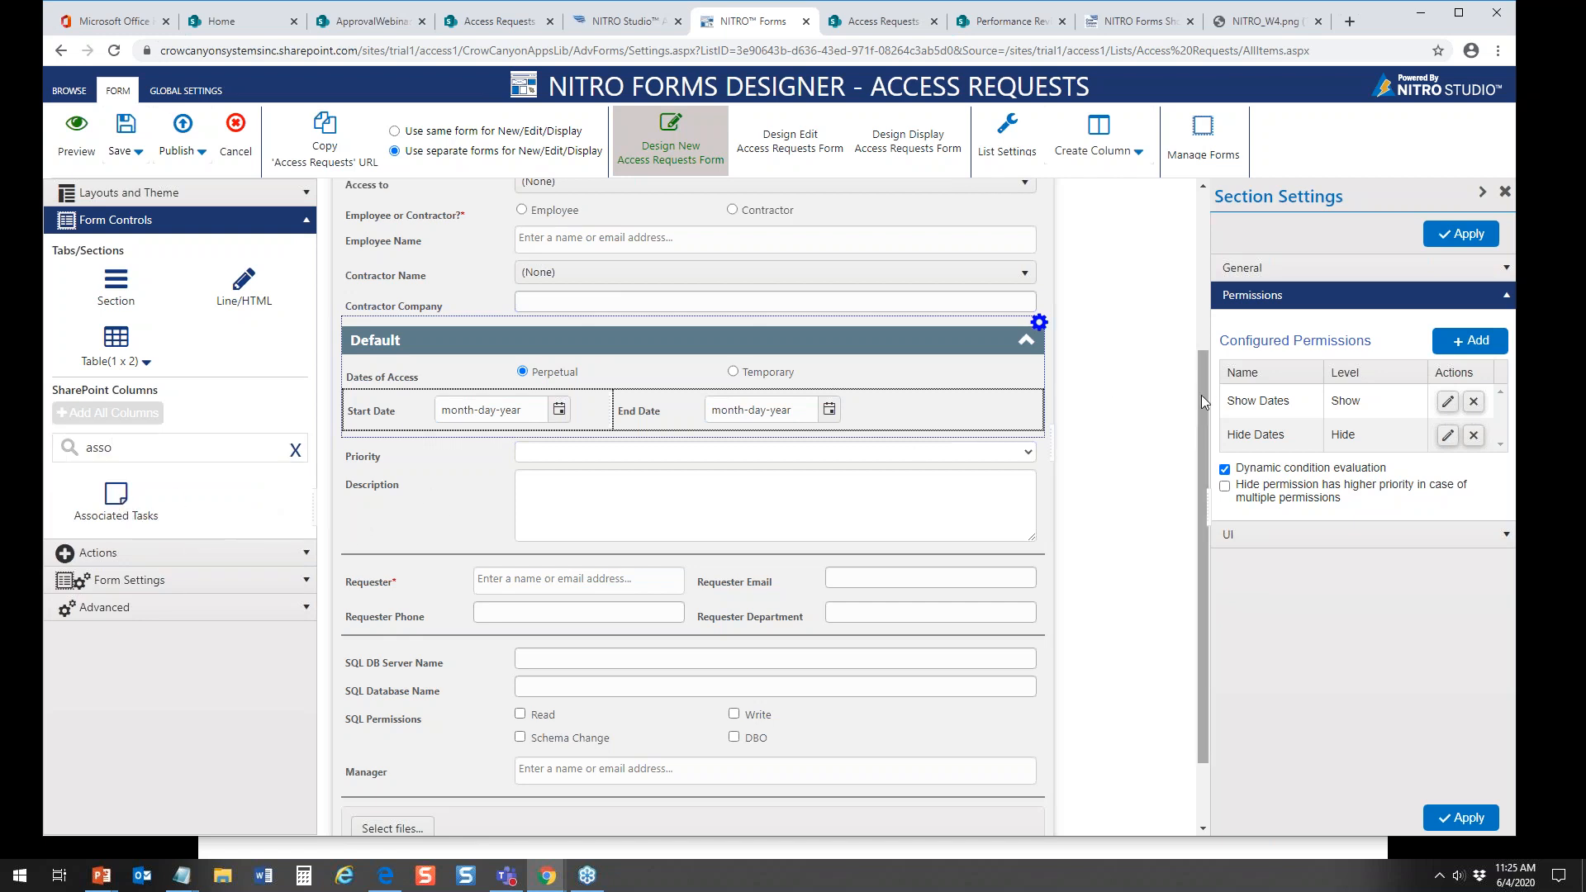
{"action": "scroll", "coordinate": [1201, 392], "scroll_direction": "down", "scroll_amount": 1}
{"action": "left_click_drag", "start_coordinate": [107, 500], "coordinate": [441, 724]}
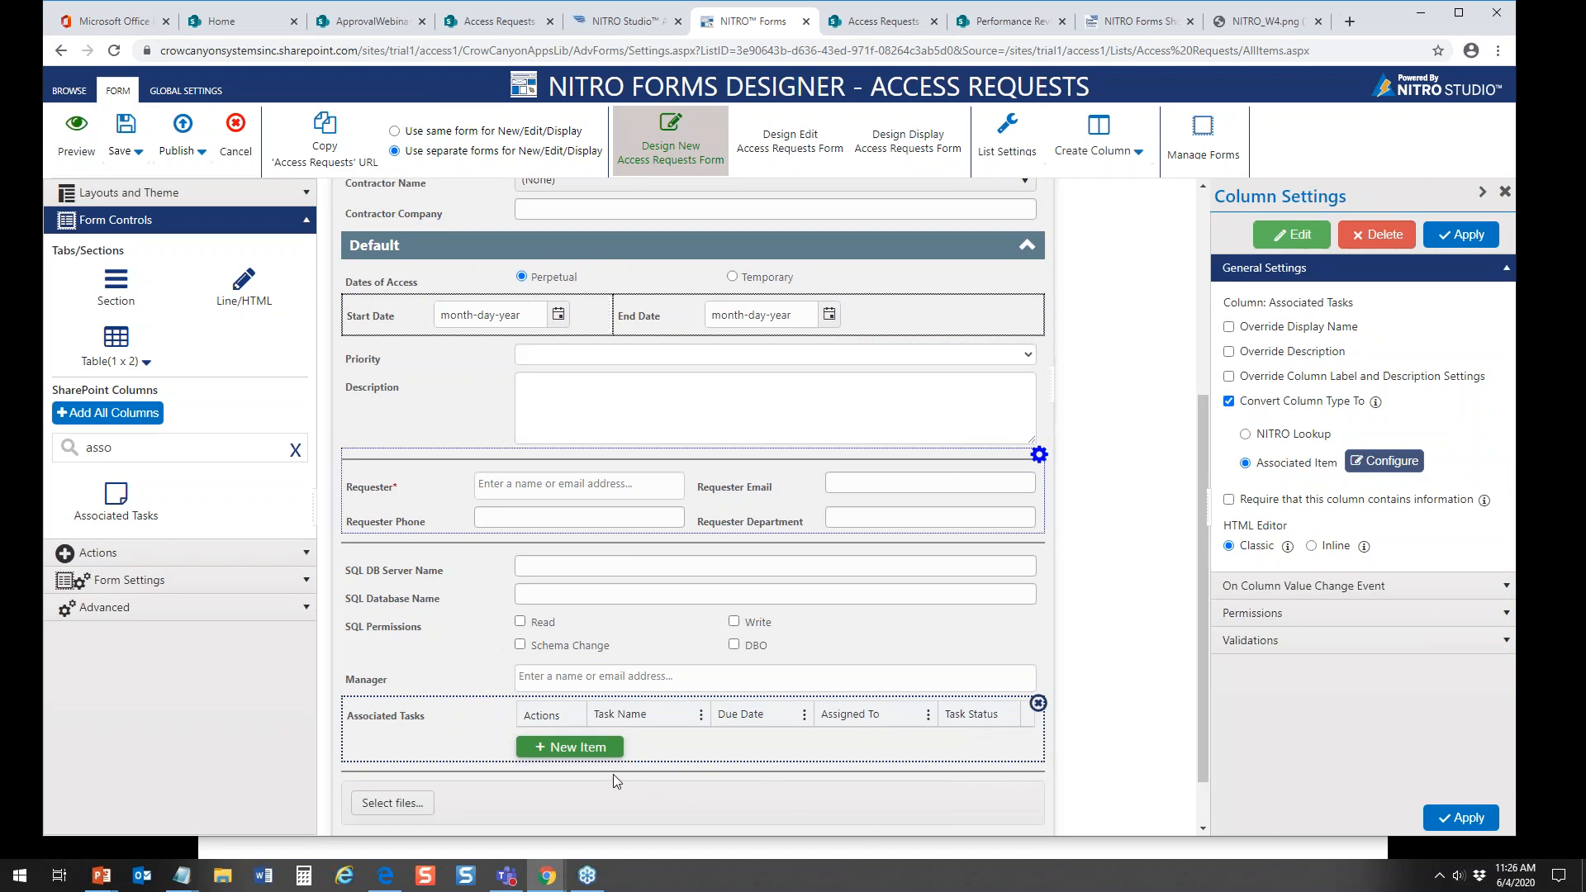
{"action": "left_click", "coordinate": [1038, 704]}
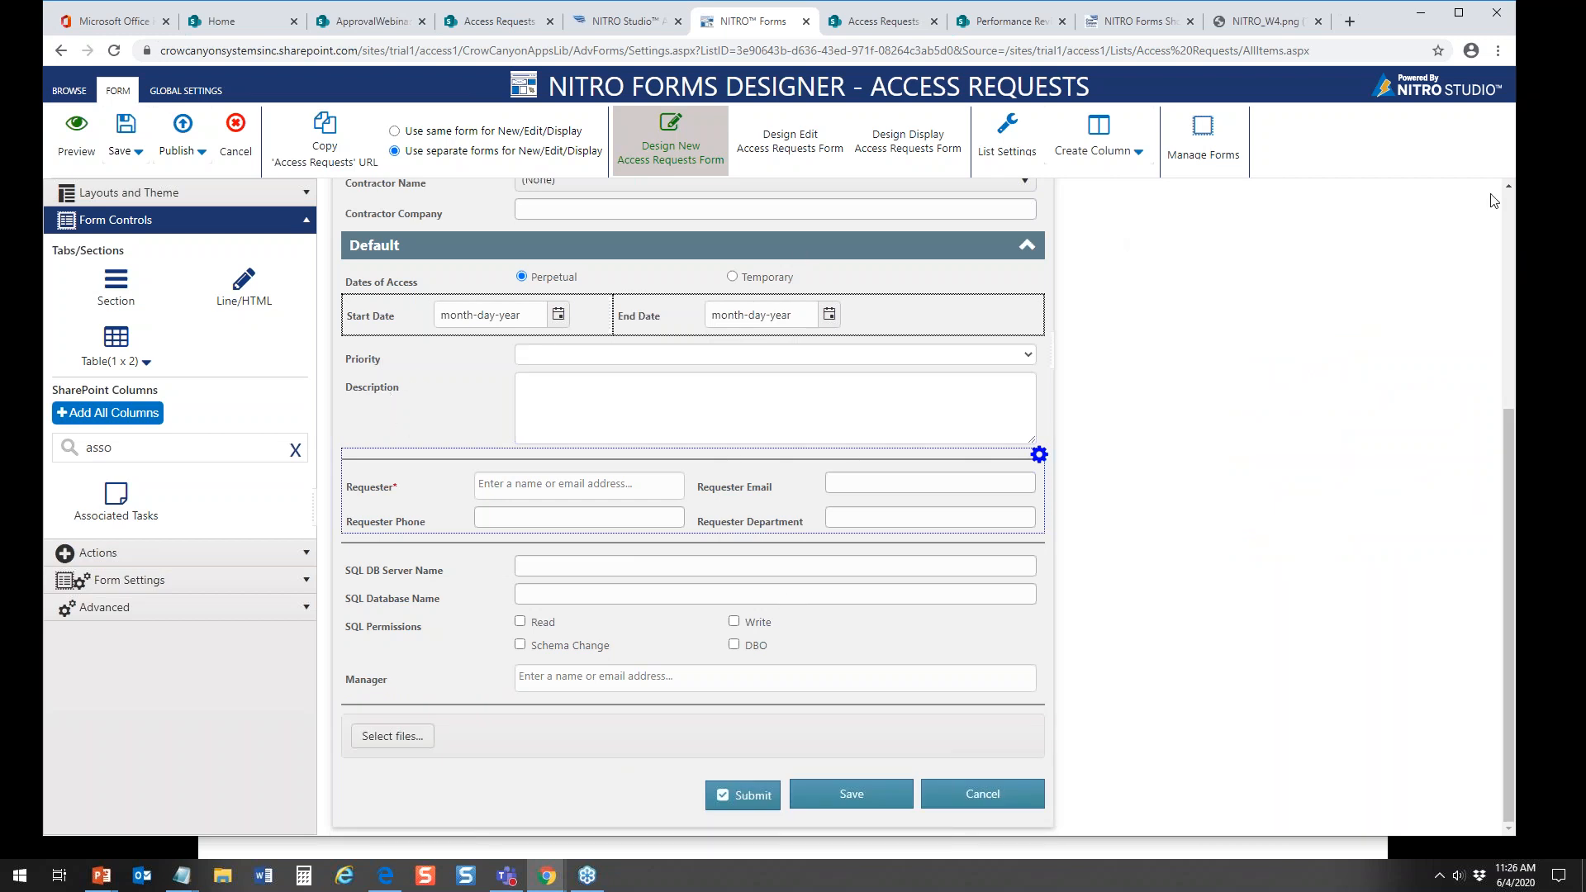
Step: Insert a new section below Manager and place the Associated Tasks column inside it
{"action": "scroll", "coordinate": [1512, 204], "scroll_direction": "up", "scroll_amount": 5}
{"action": "left_click_drag", "start_coordinate": [115, 285], "coordinate": [549, 431]}
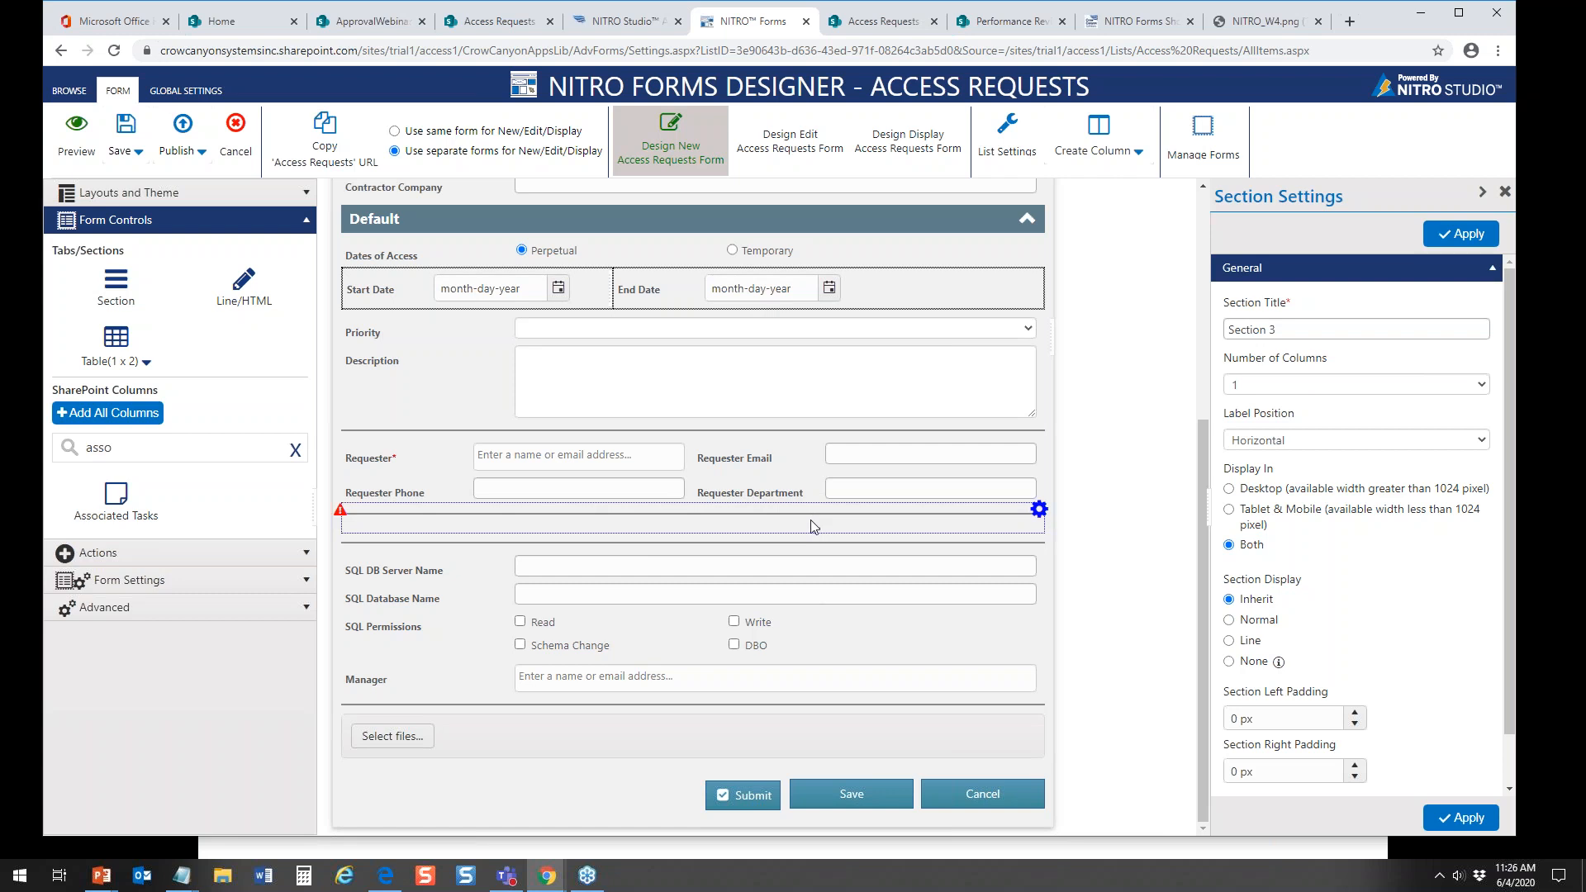
{"action": "left_click_drag", "start_coordinate": [812, 526], "coordinate": [795, 719]}
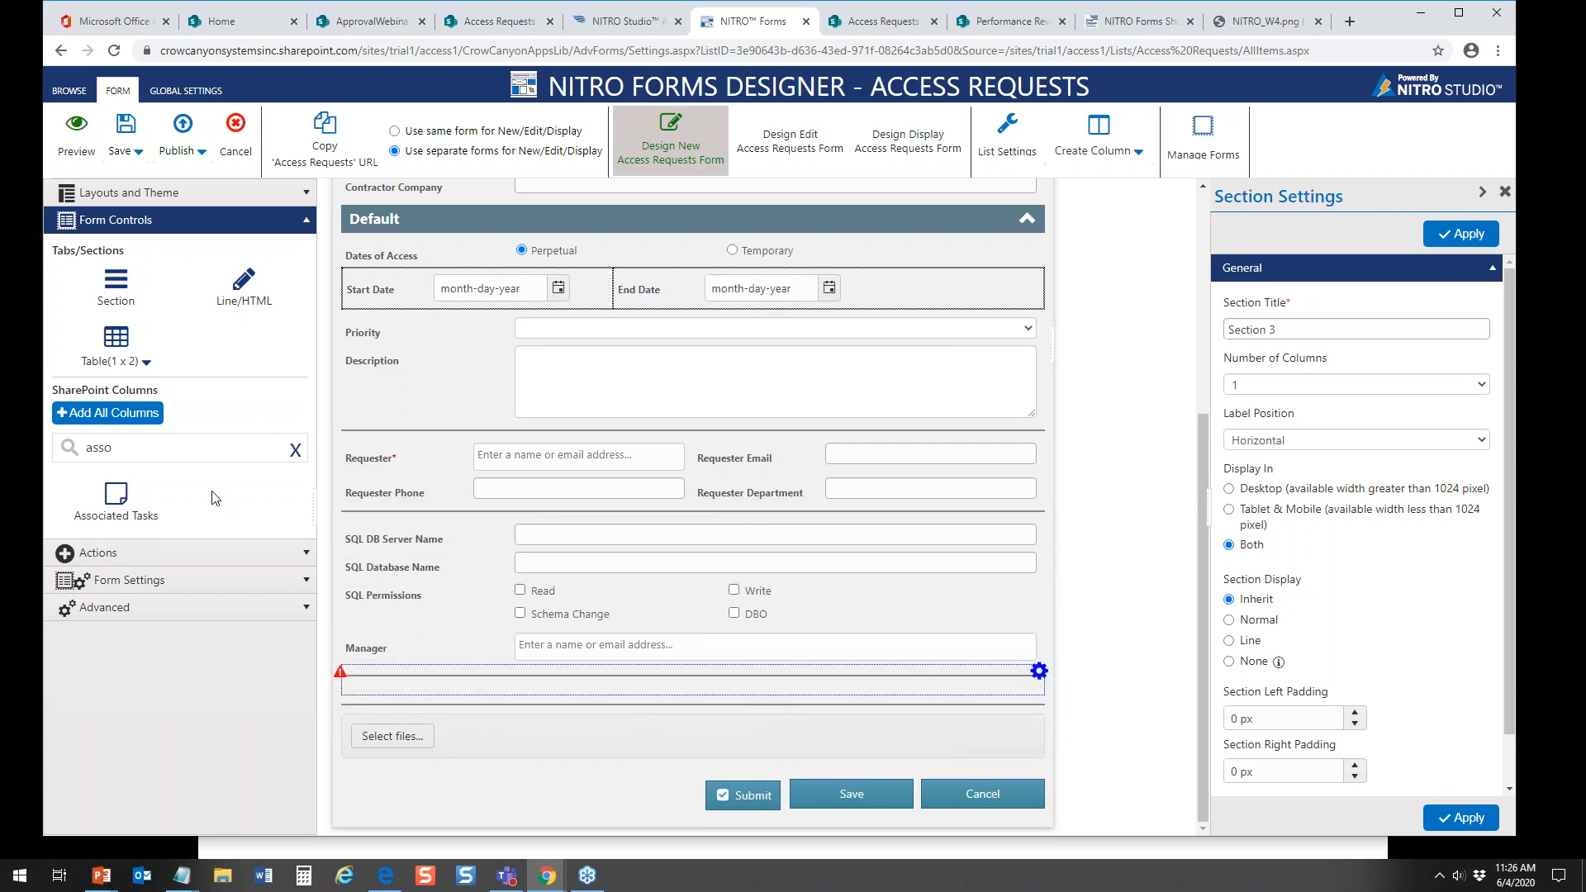
{"action": "left_click_drag", "start_coordinate": [116, 508], "coordinate": [454, 718]}
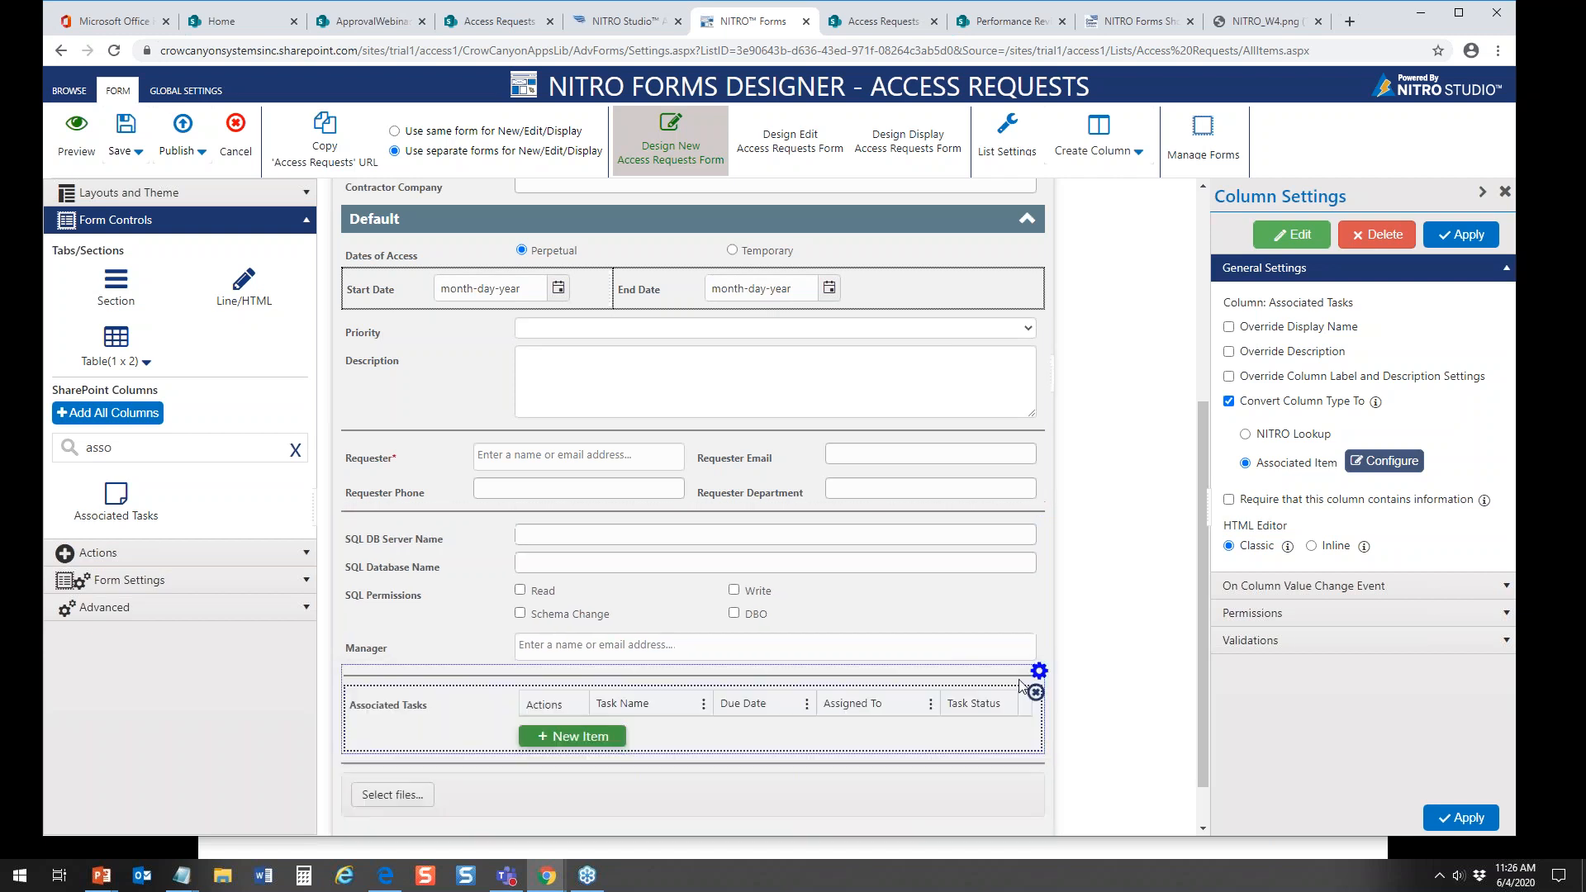
Step: Set the label position of the new Associated Tasks section to Vertical and apply it
{"action": "left_click", "coordinate": [1039, 670]}
{"action": "left_click", "coordinate": [1070, 683]}
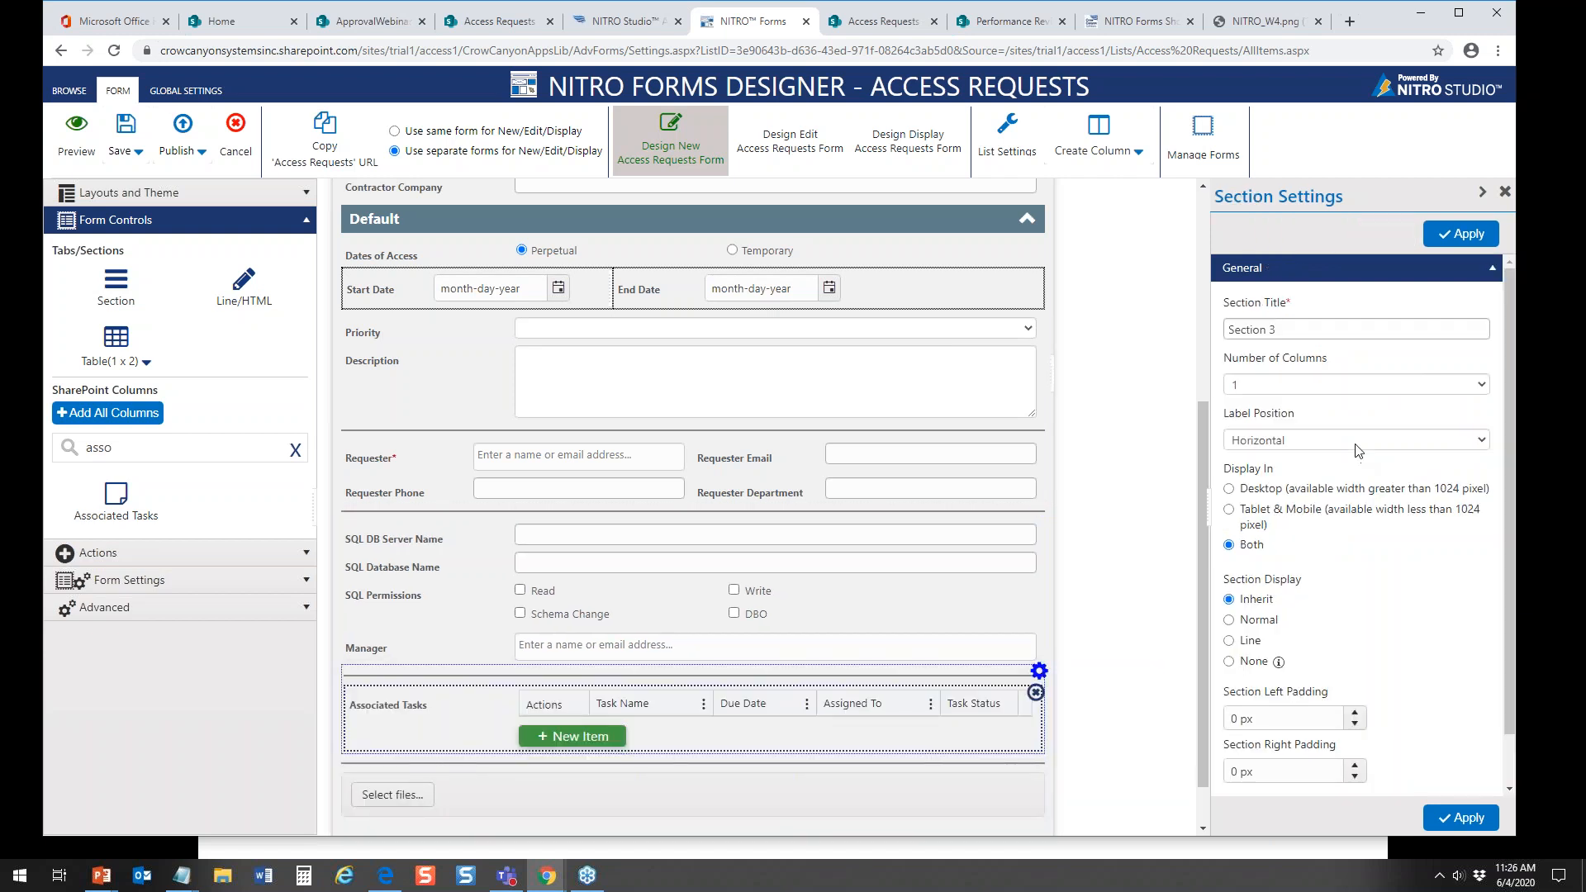
{"action": "left_click", "coordinate": [1325, 441]}
{"action": "left_click", "coordinate": [1285, 478]}
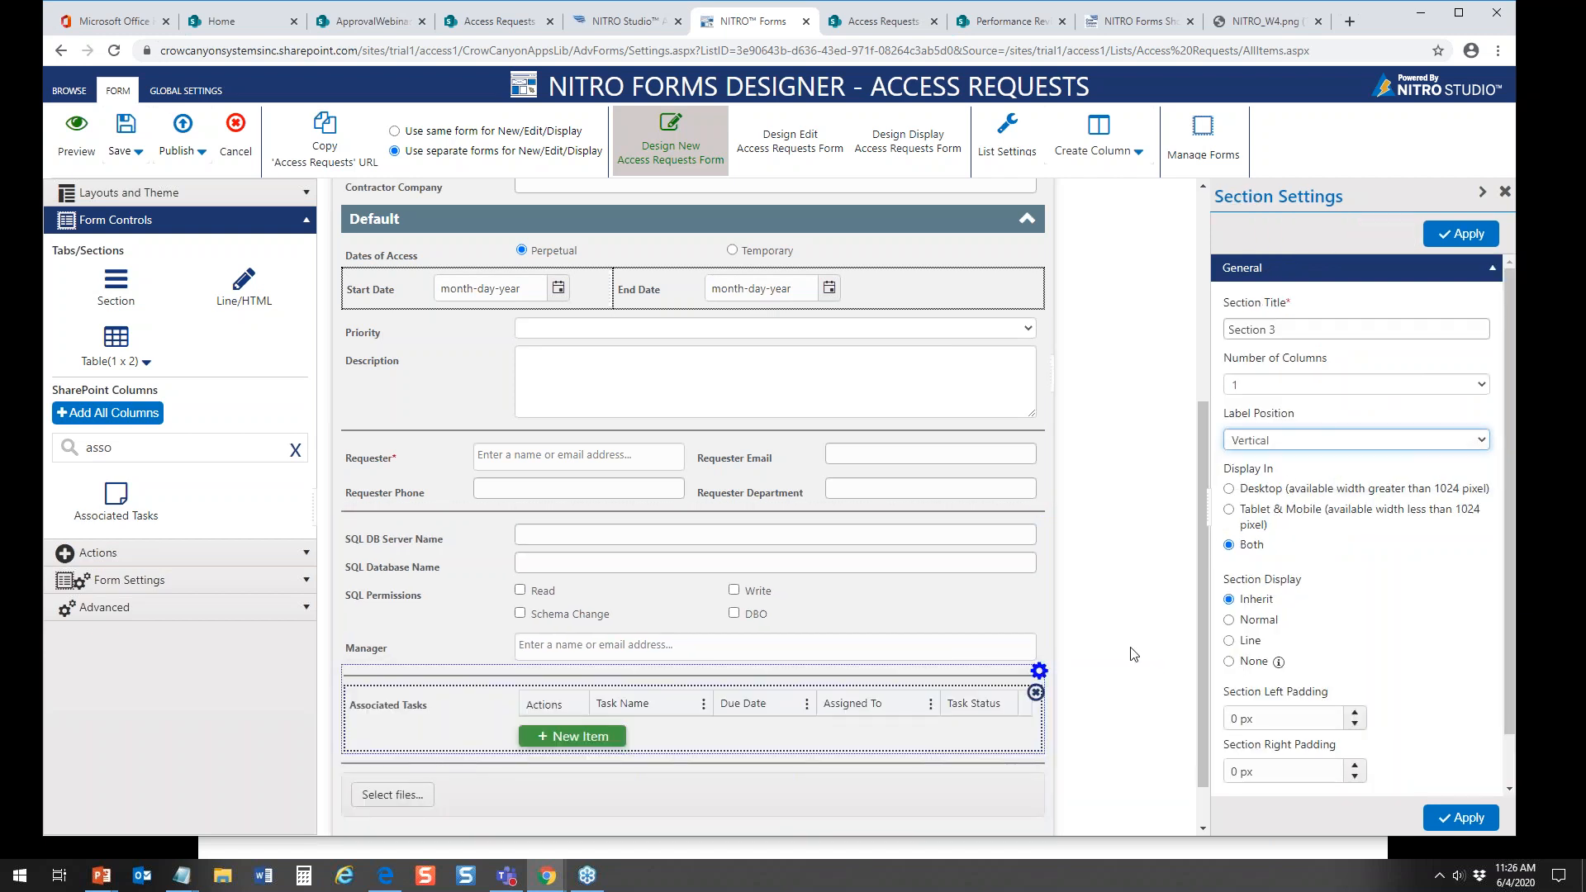
{"action": "left_click", "coordinate": [1464, 239]}
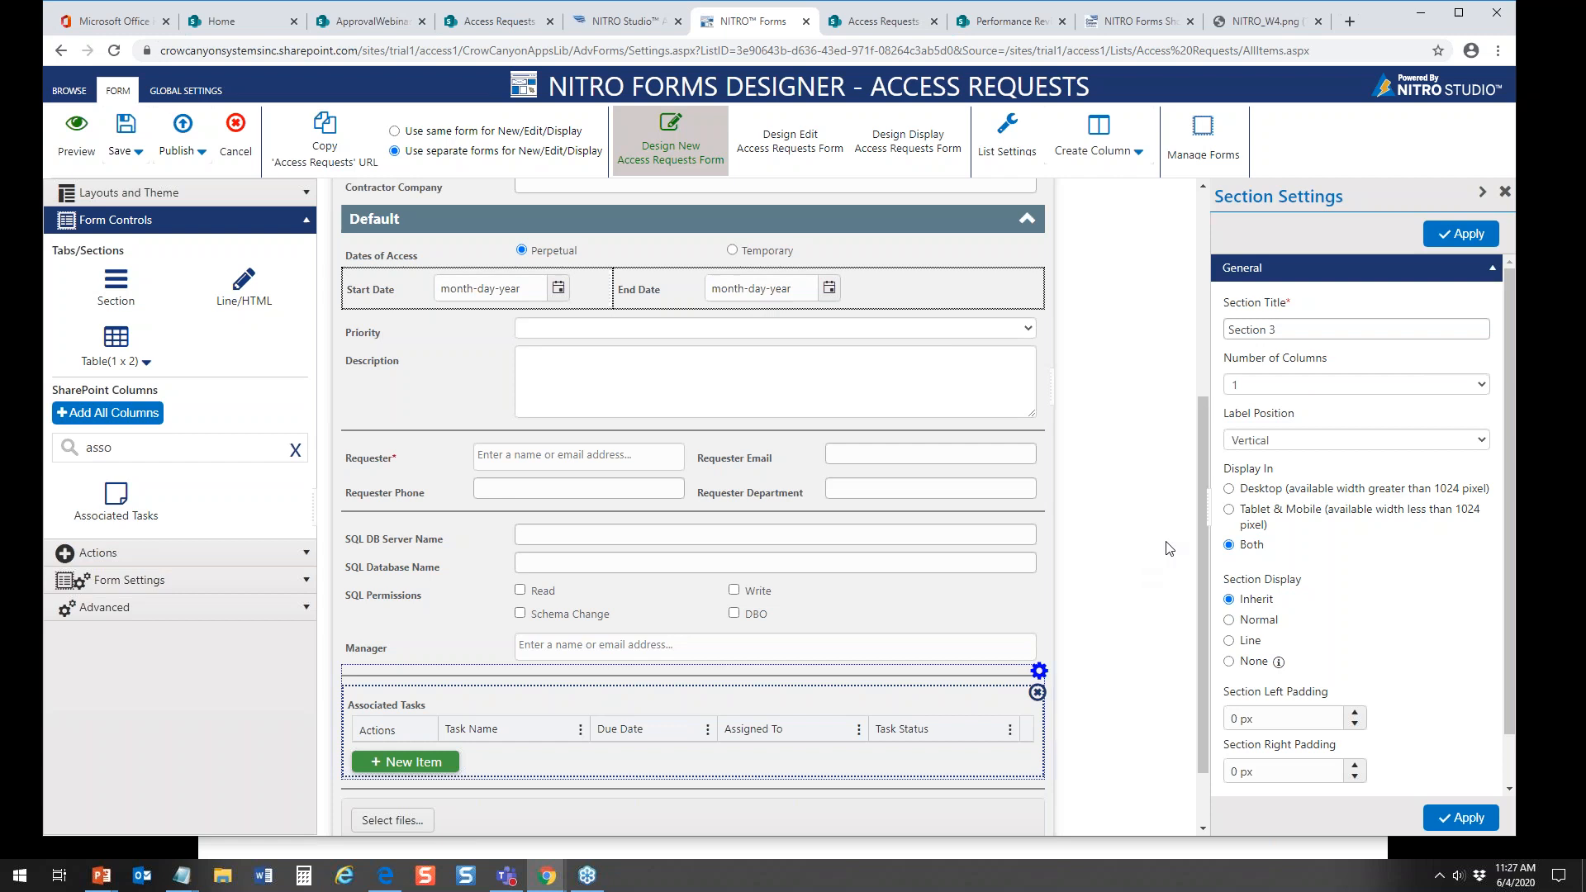
Step: Review the whole Access Request form layout, from the Title field down to the Associated Tasks section and action buttons
{"action": "left_click_drag", "start_coordinate": [1198, 483], "coordinate": [1190, 287]}
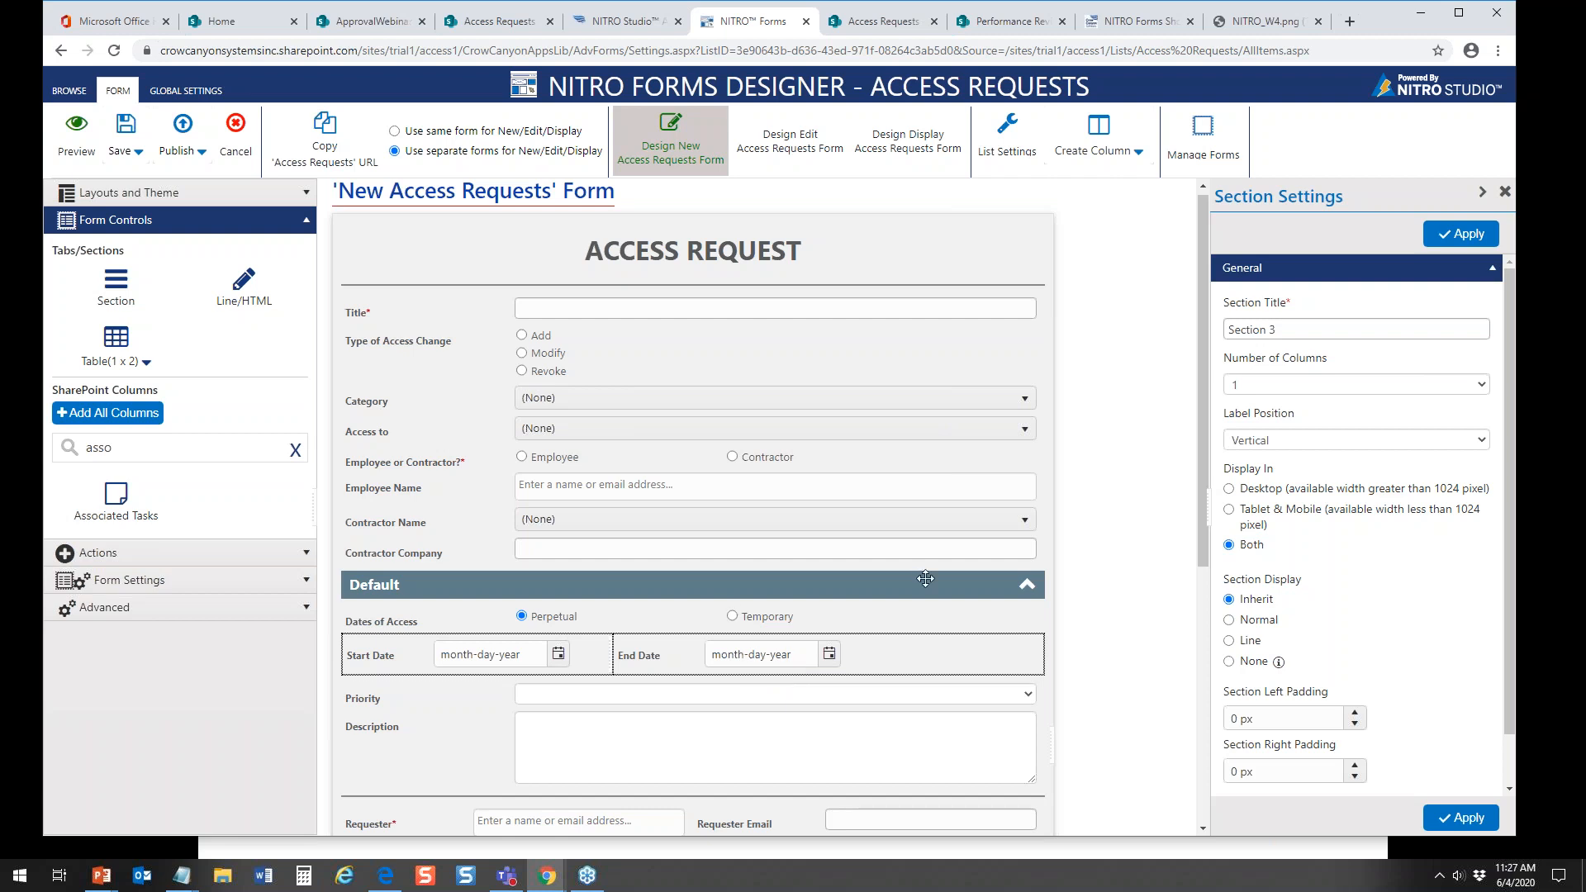
{"action": "left_click_drag", "start_coordinate": [1205, 439], "coordinate": [1210, 605]}
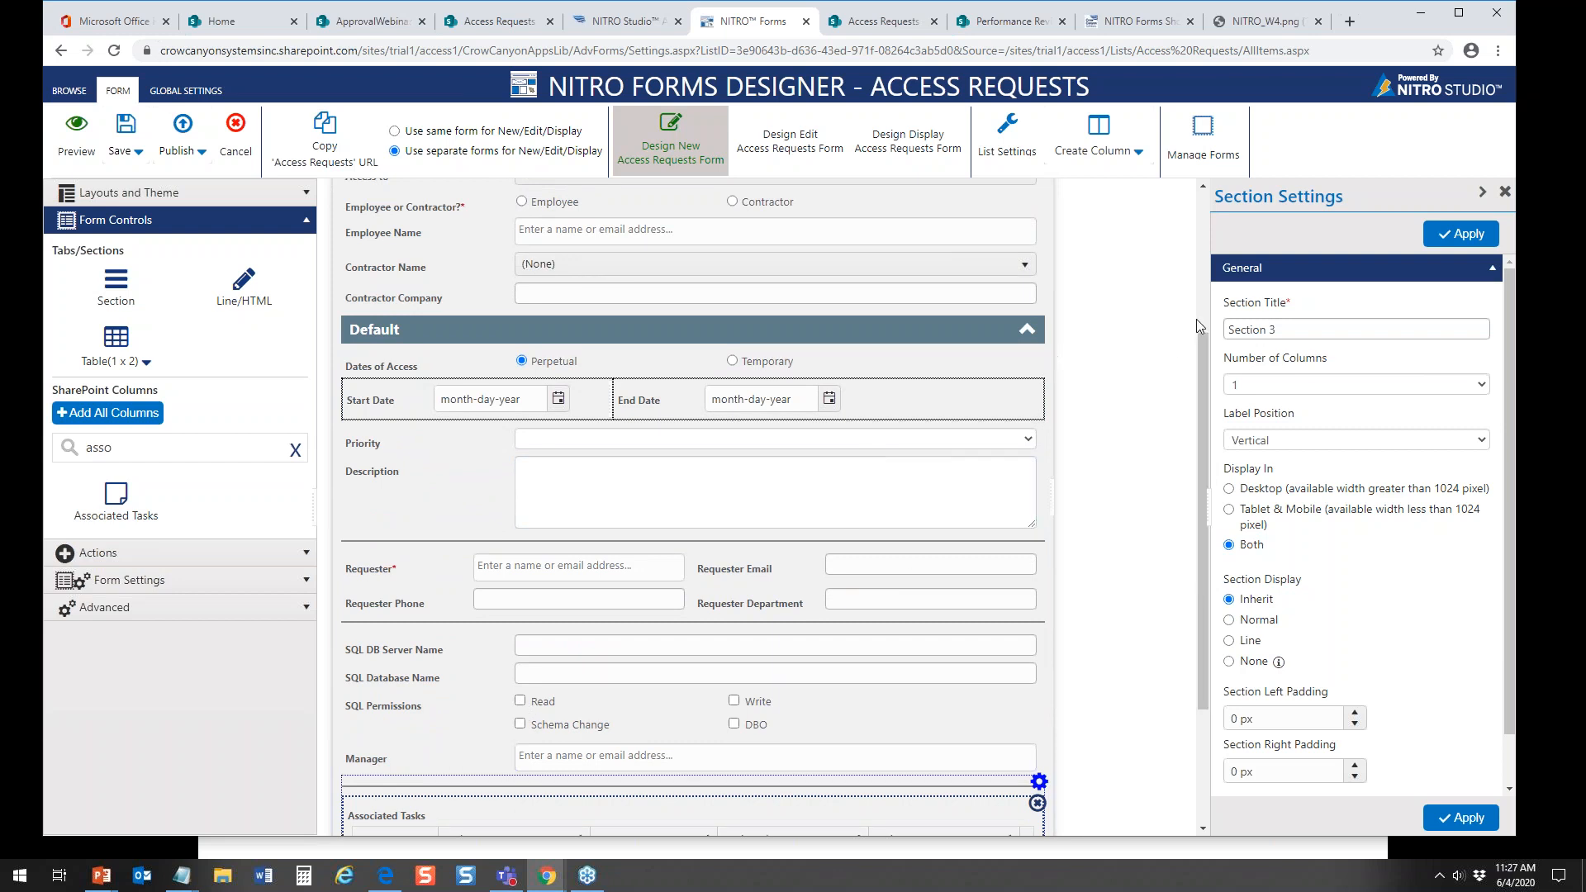
{"action": "left_click_drag", "start_coordinate": [1201, 339], "coordinate": [1186, 305]}
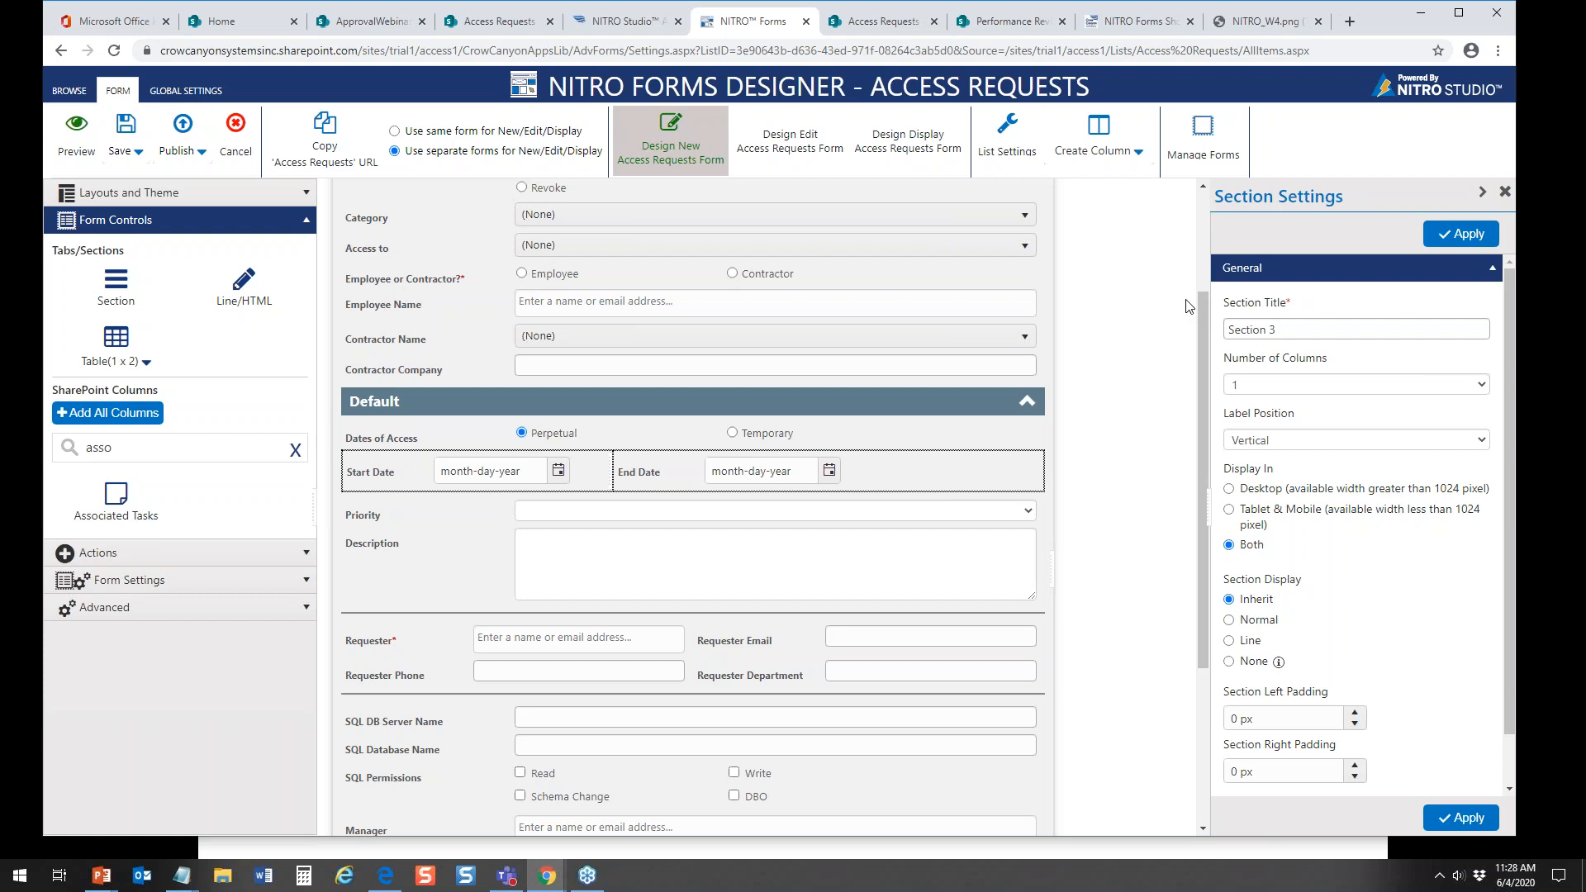
{"action": "left_click_drag", "start_coordinate": [1204, 364], "coordinate": [1179, 455]}
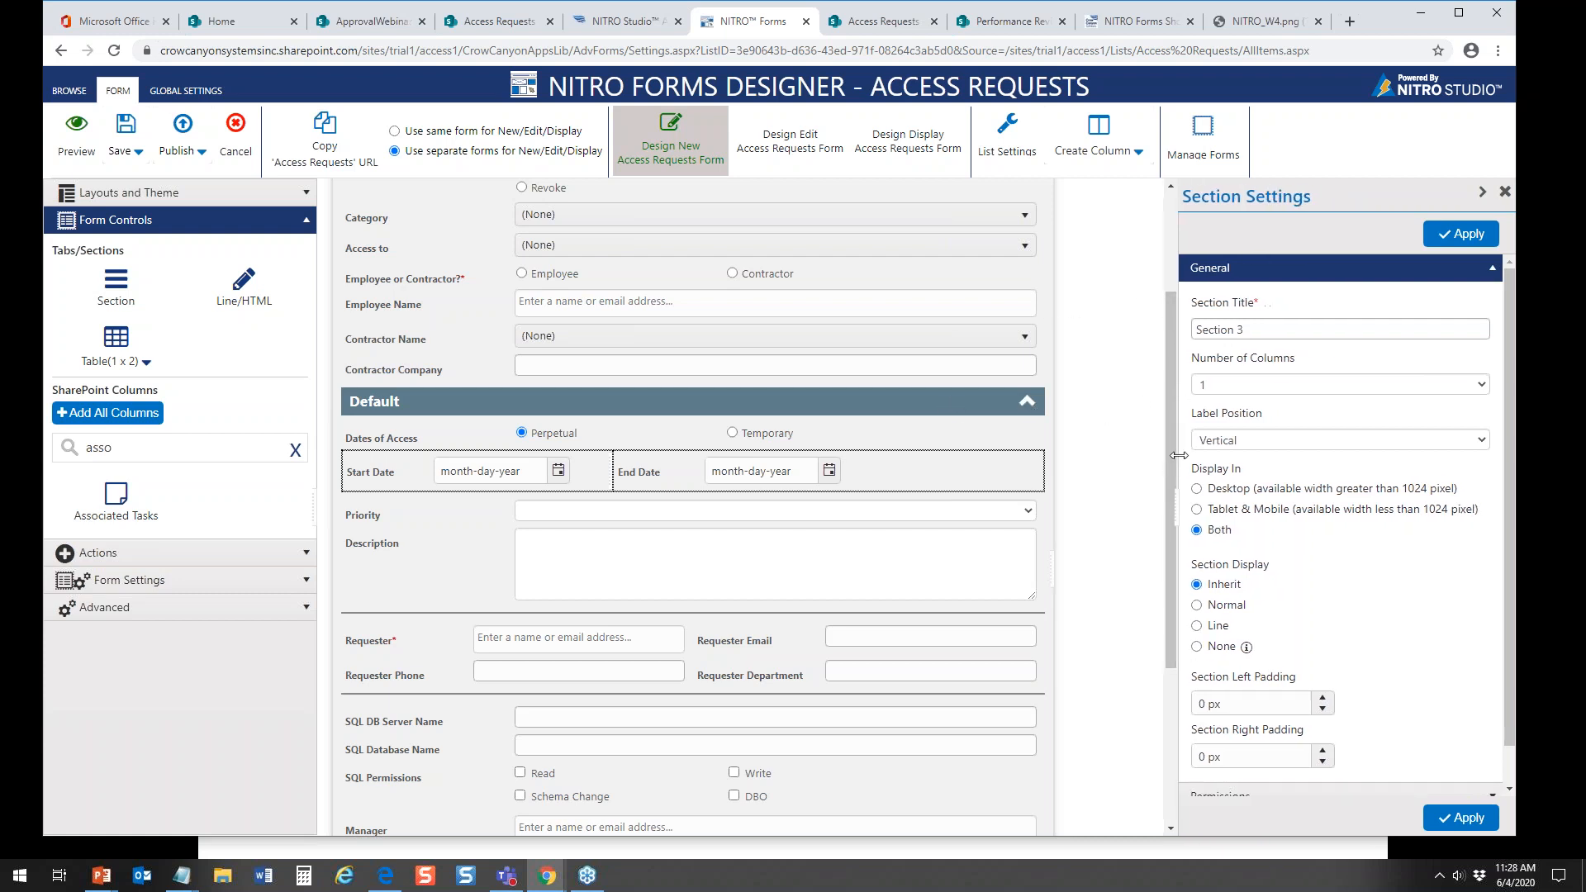
{"action": "scroll", "coordinate": [1171, 359], "scroll_direction": "down", "scroll_amount": 3}
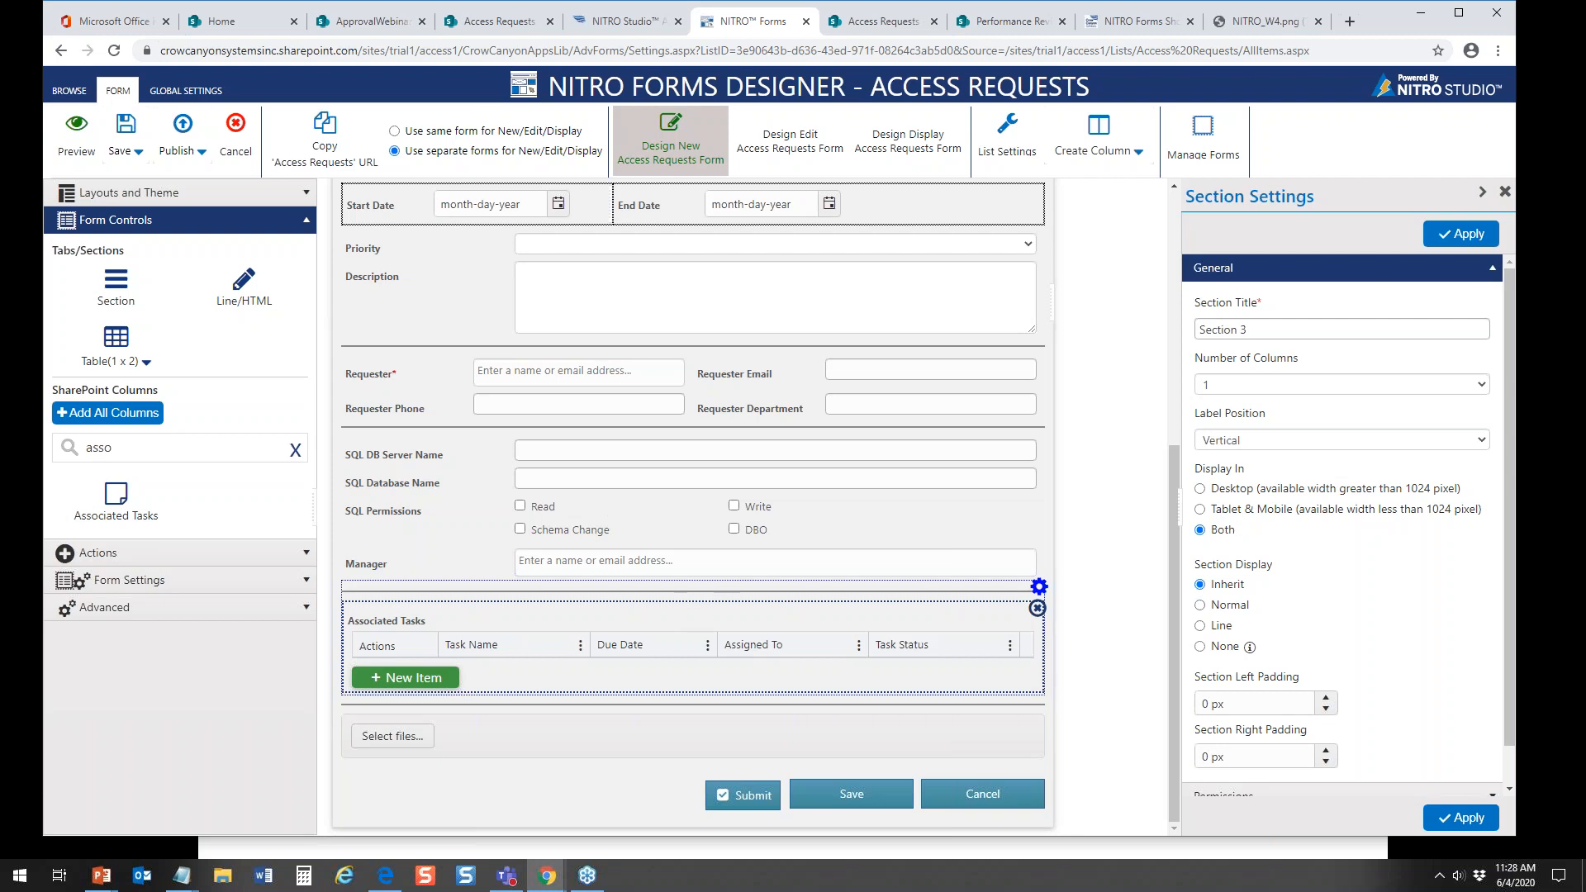
{"action": "left_click_drag", "start_coordinate": [1177, 478], "coordinate": [1156, 208]}
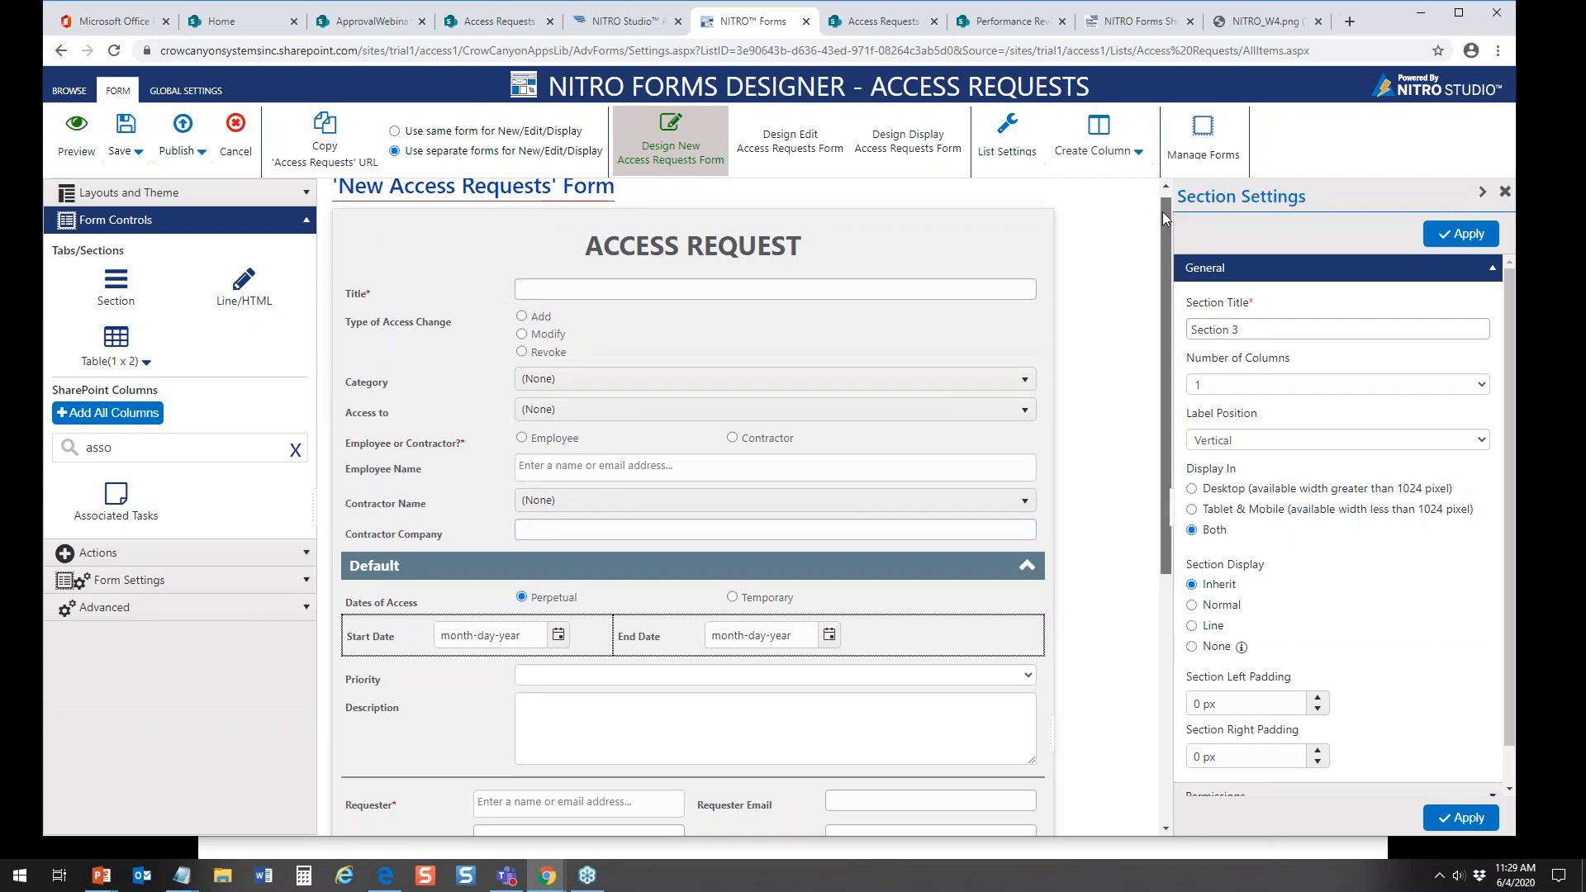
{"action": "scroll", "coordinate": [1003, 558], "scroll_direction": "down", "scroll_amount": 5}
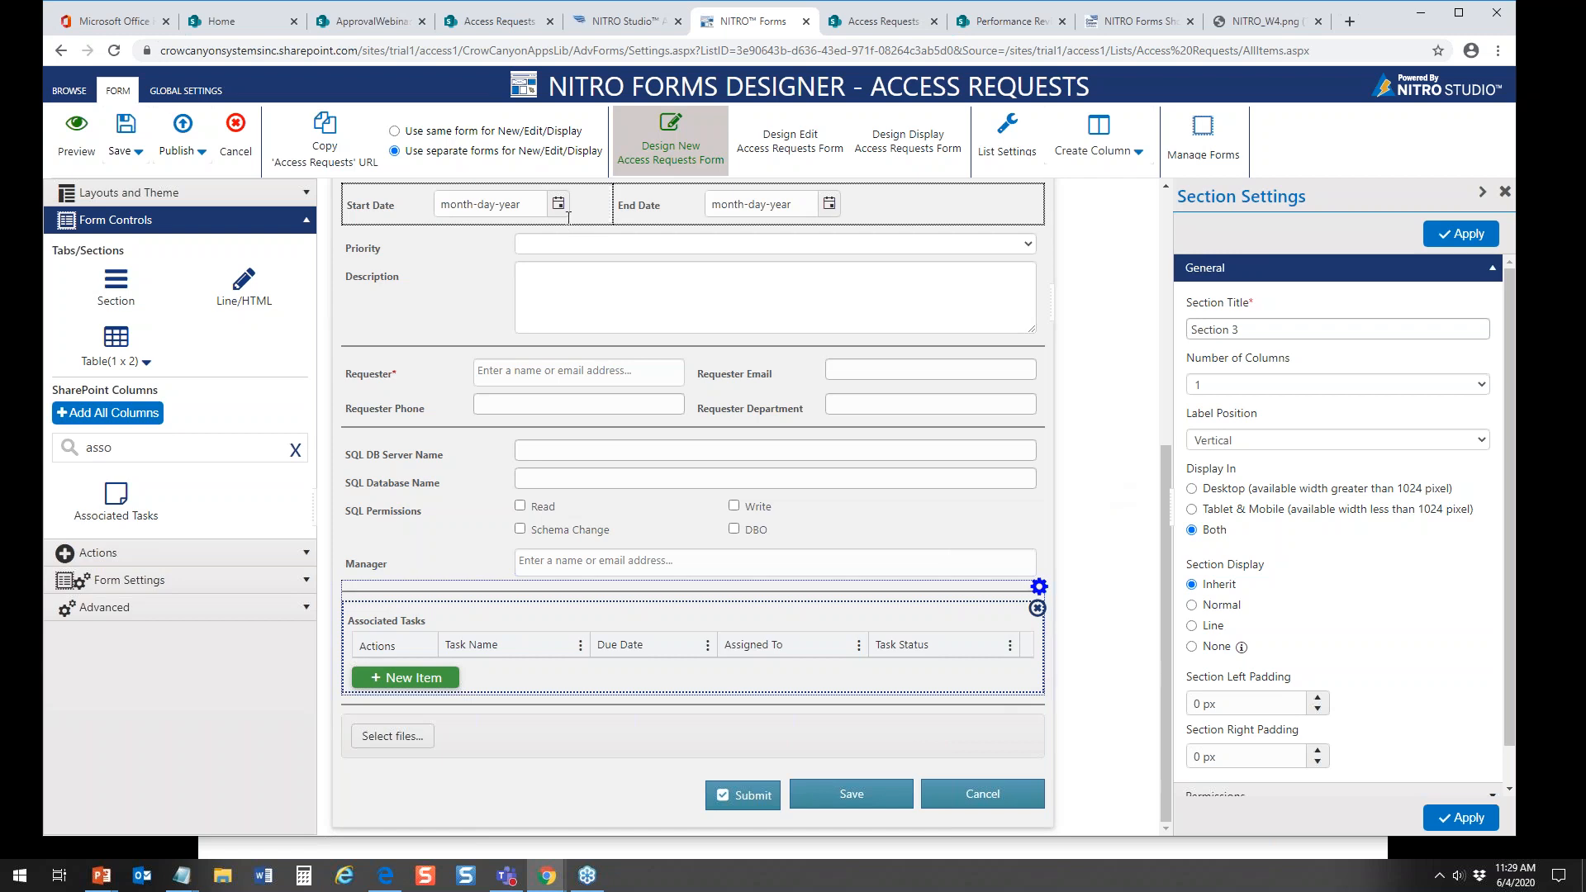
Step: Switch to the Access Requests list in SharePoint and open a new item form
{"action": "left_click", "coordinate": [488, 21]}
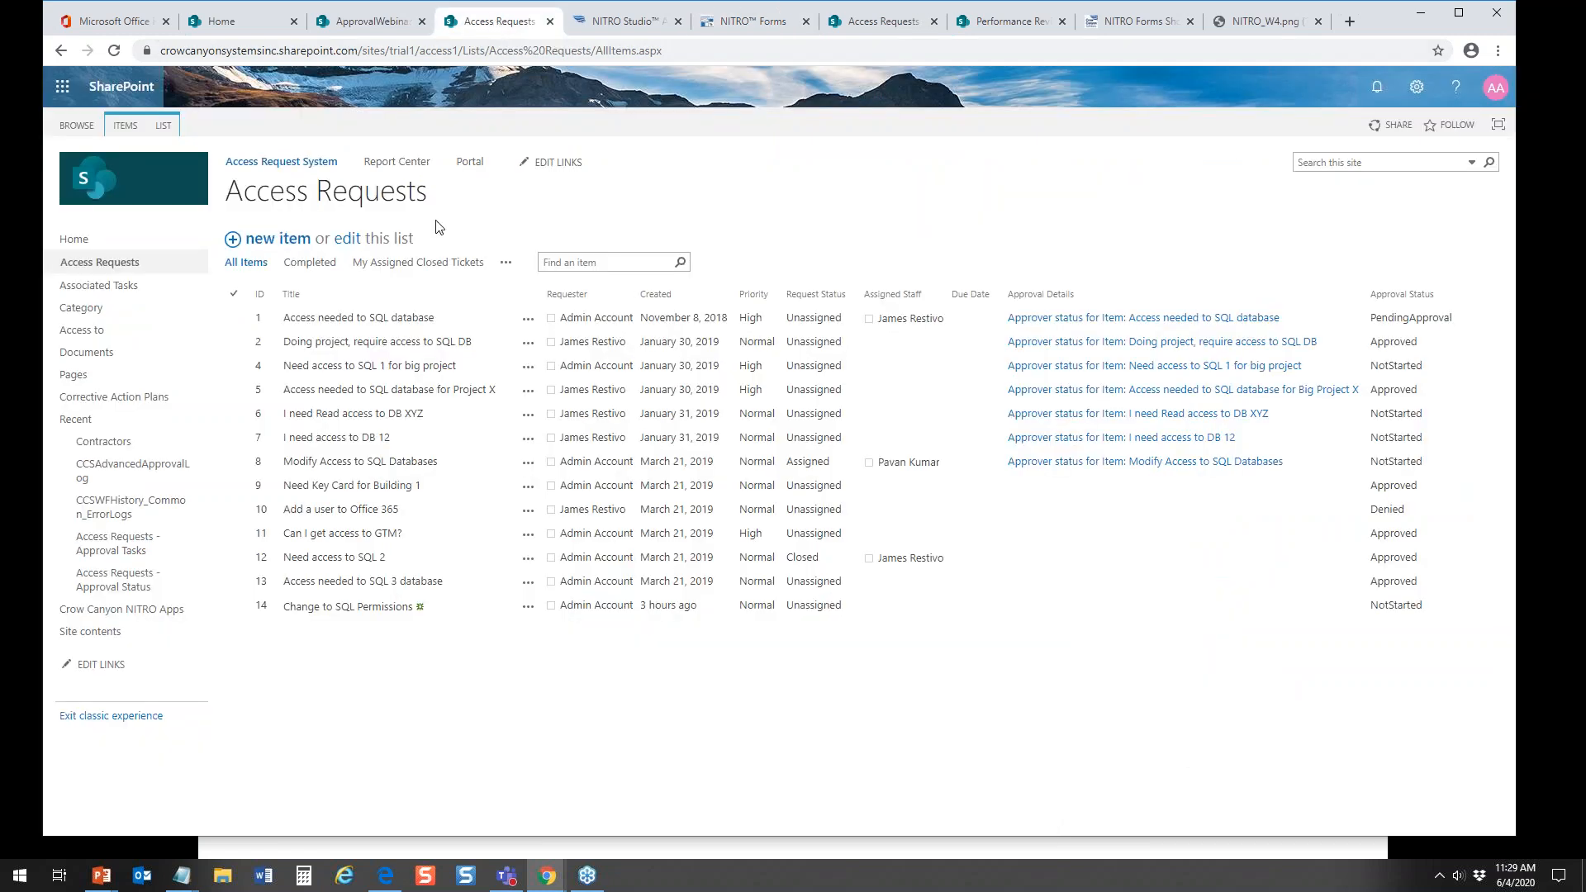
{"action": "left_click", "coordinate": [281, 240]}
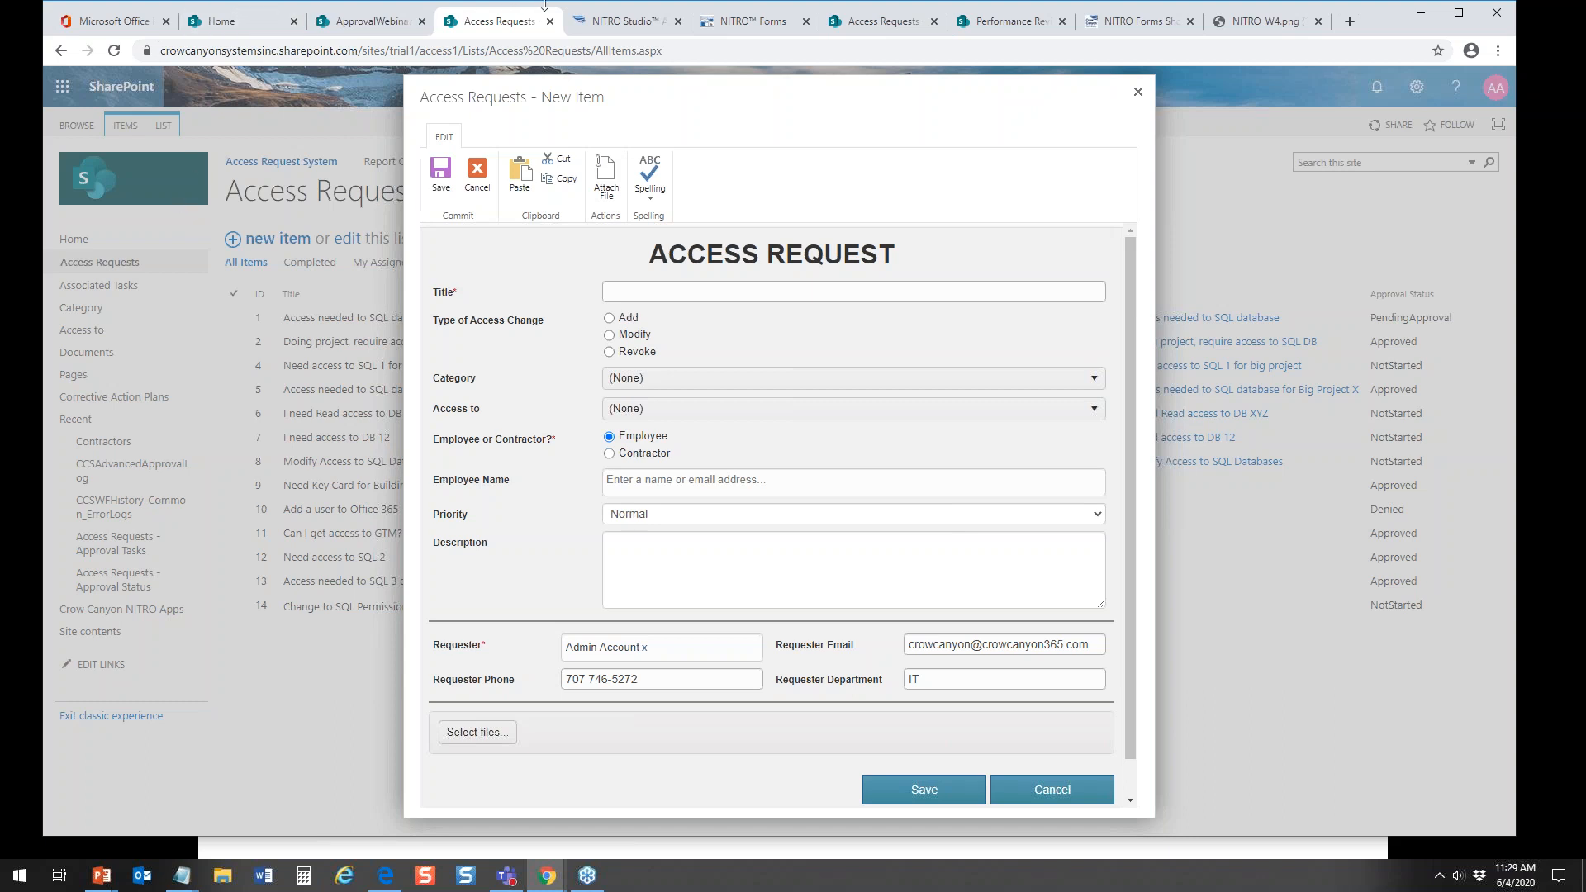
{"action": "left_click", "coordinate": [618, 22]}
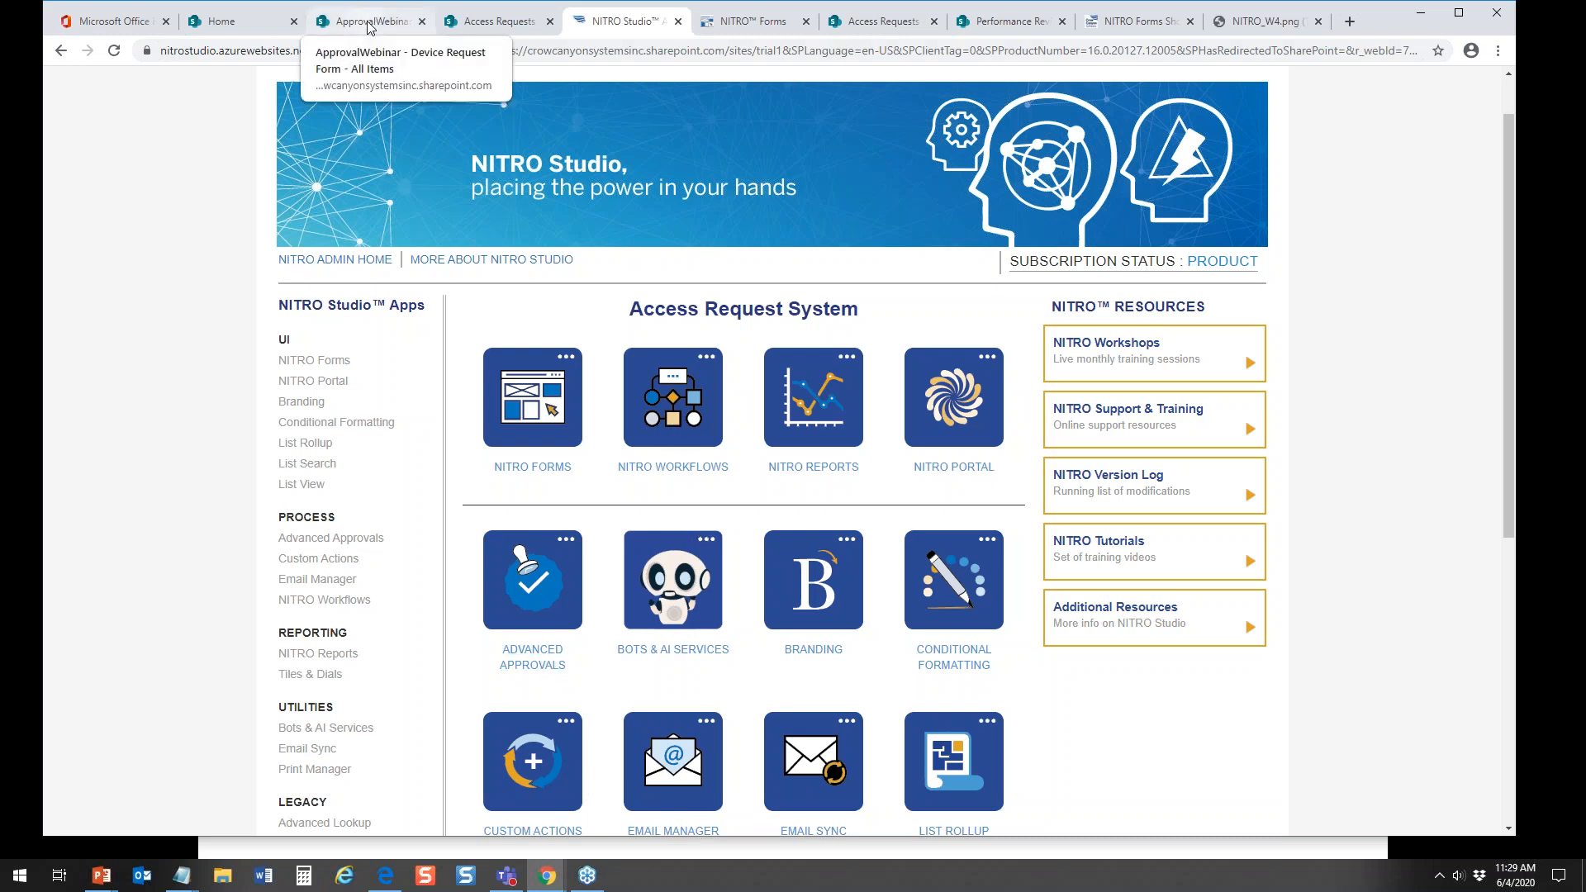
{"action": "left_click", "coordinate": [521, 24]}
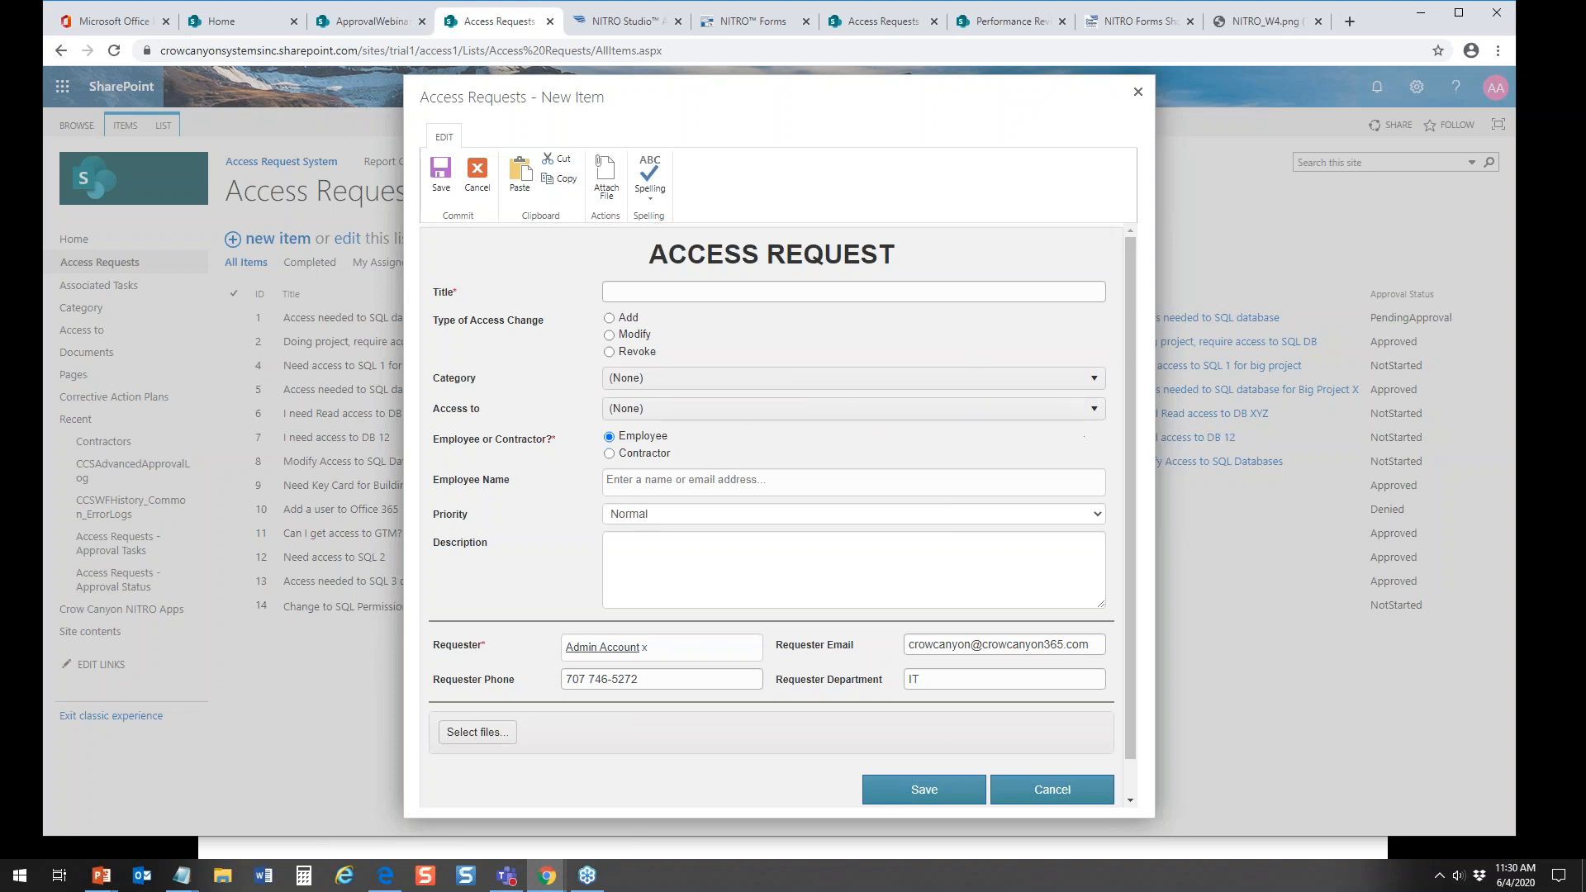
Step: Title the request as giving the employee access to SQL Server and set Type of Access Change to Add
{"action": "left_click", "coordinate": [755, 294]}
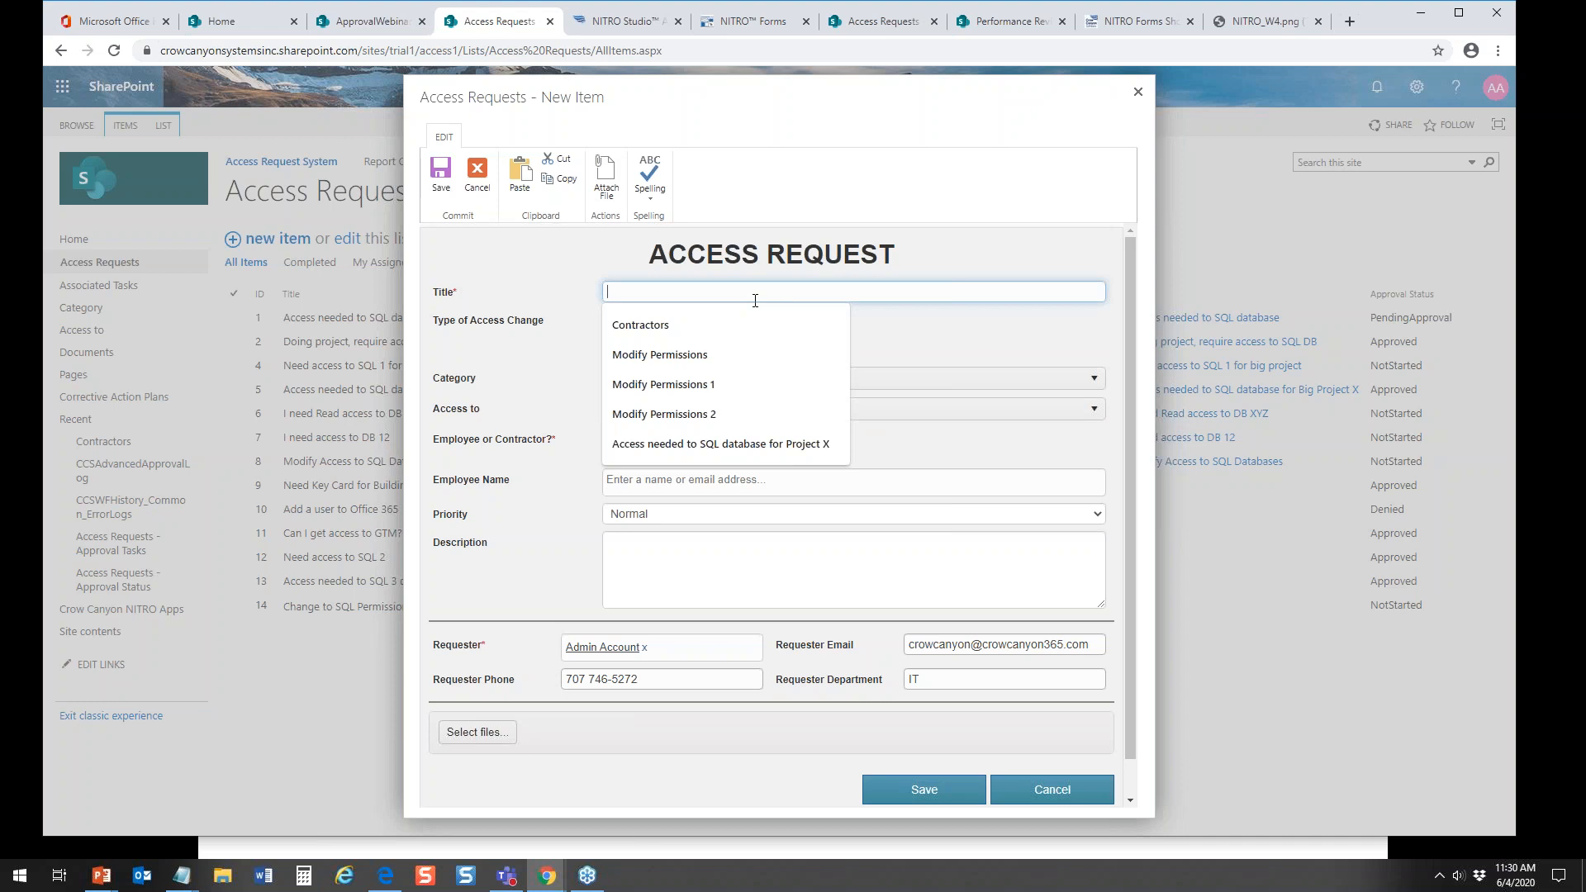
{"action": "type", "text": "Give James"}
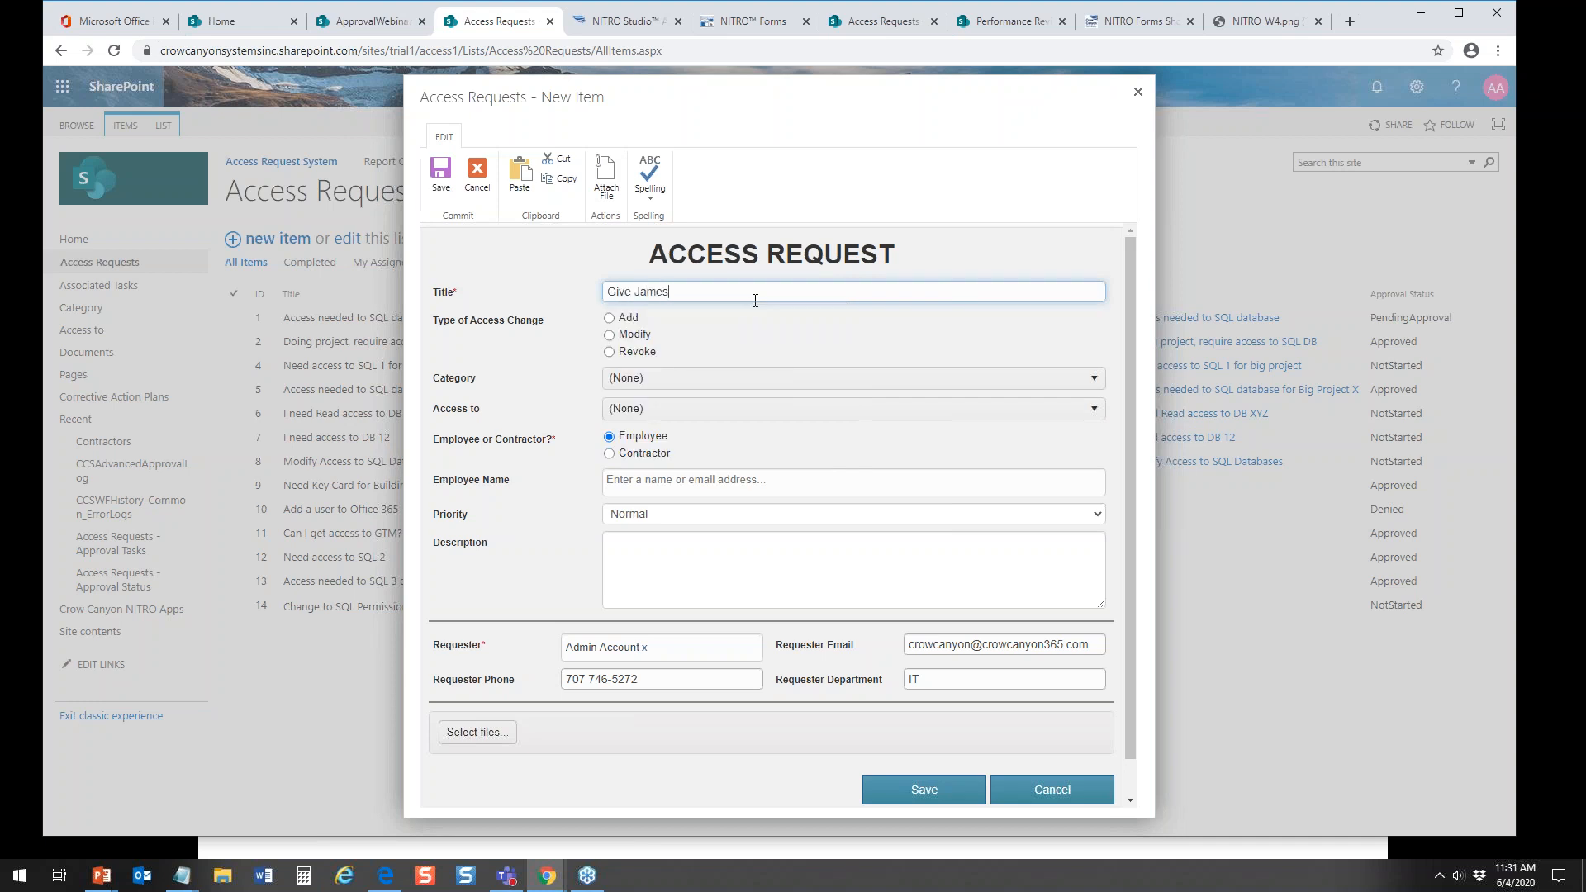
{"action": "type", "text": " Acces to"}
{"action": "type", "text": "To S"}
{"action": "type", "text": "Q"}
{"action": "type", "text": "L Server"}
{"action": "left_click", "coordinate": [610, 318]}
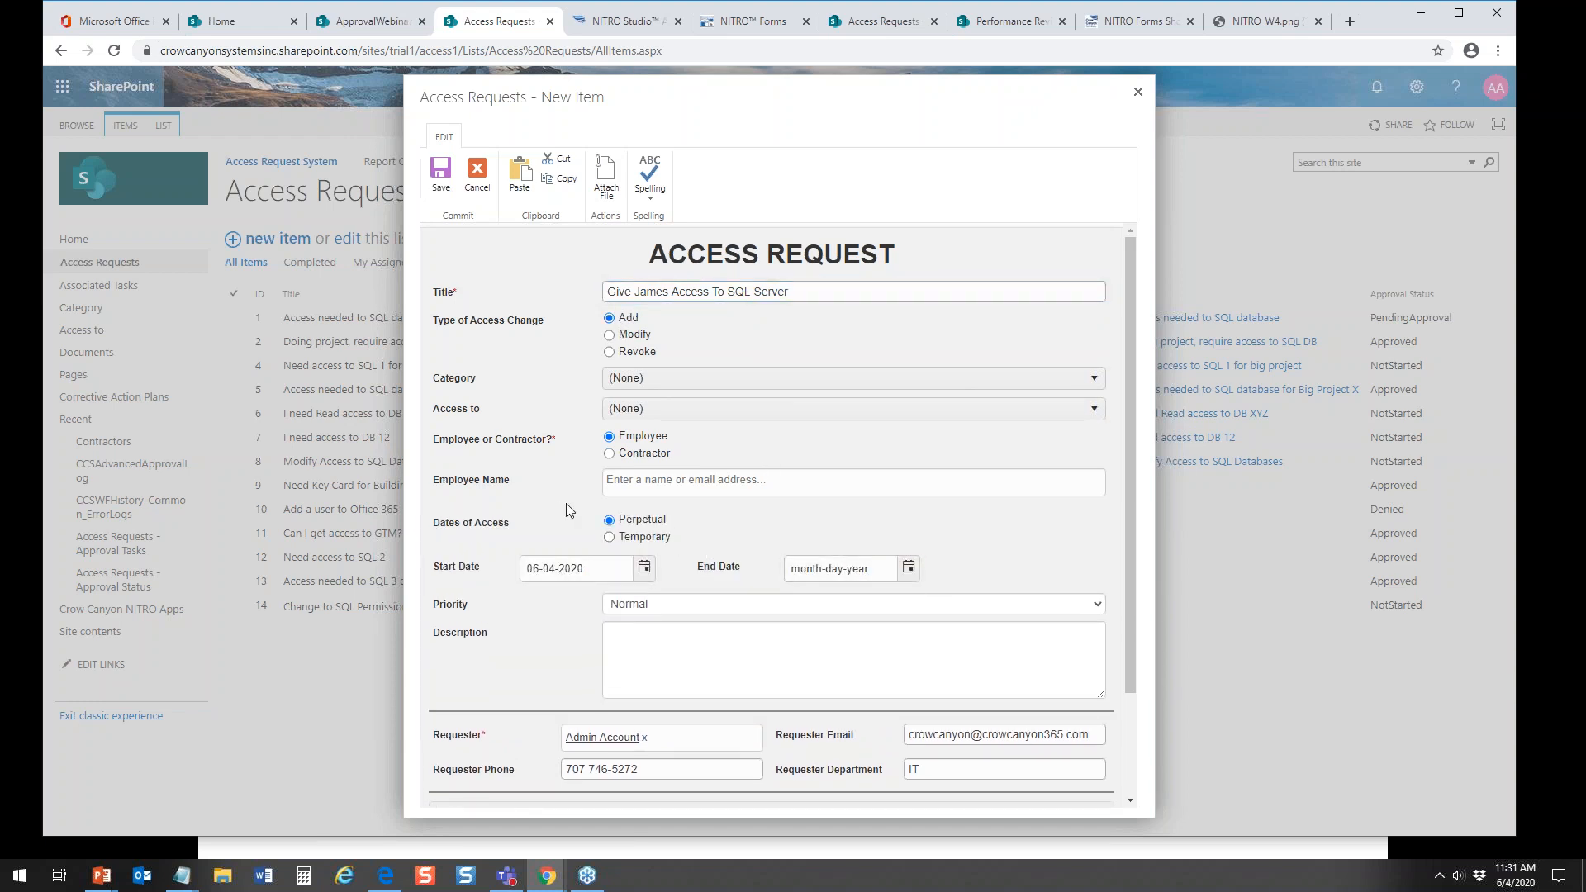
Step: Enter the employee's name in Employee Name, and set Category to Database and Access to to SQL
{"action": "left_click", "coordinate": [644, 481]}
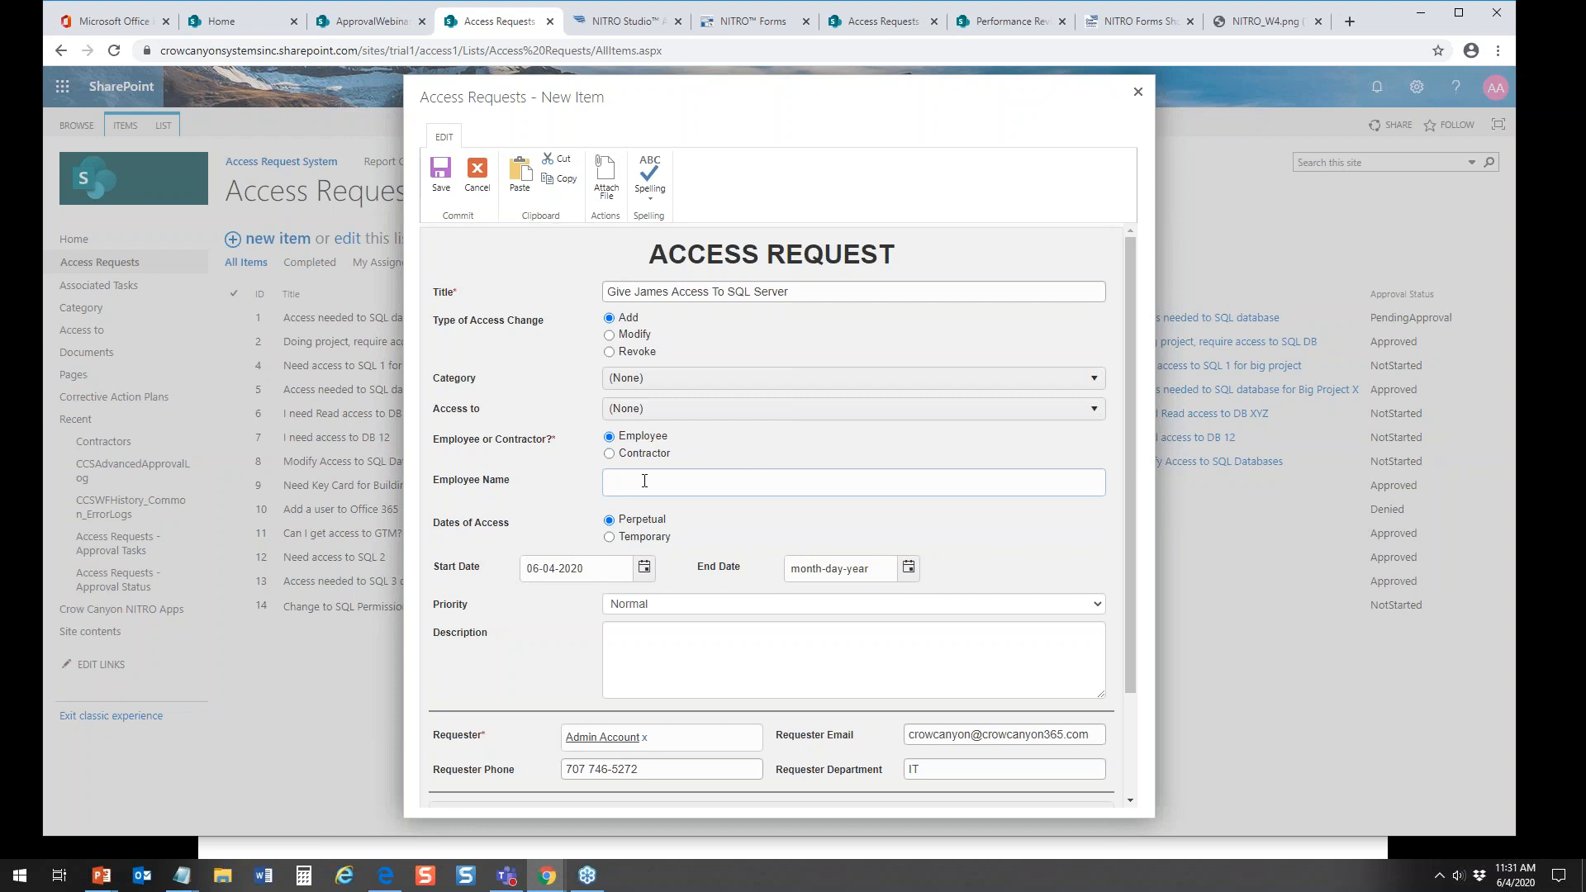
{"action": "type", "text": "jam"}
{"action": "left_click", "coordinate": [653, 512]}
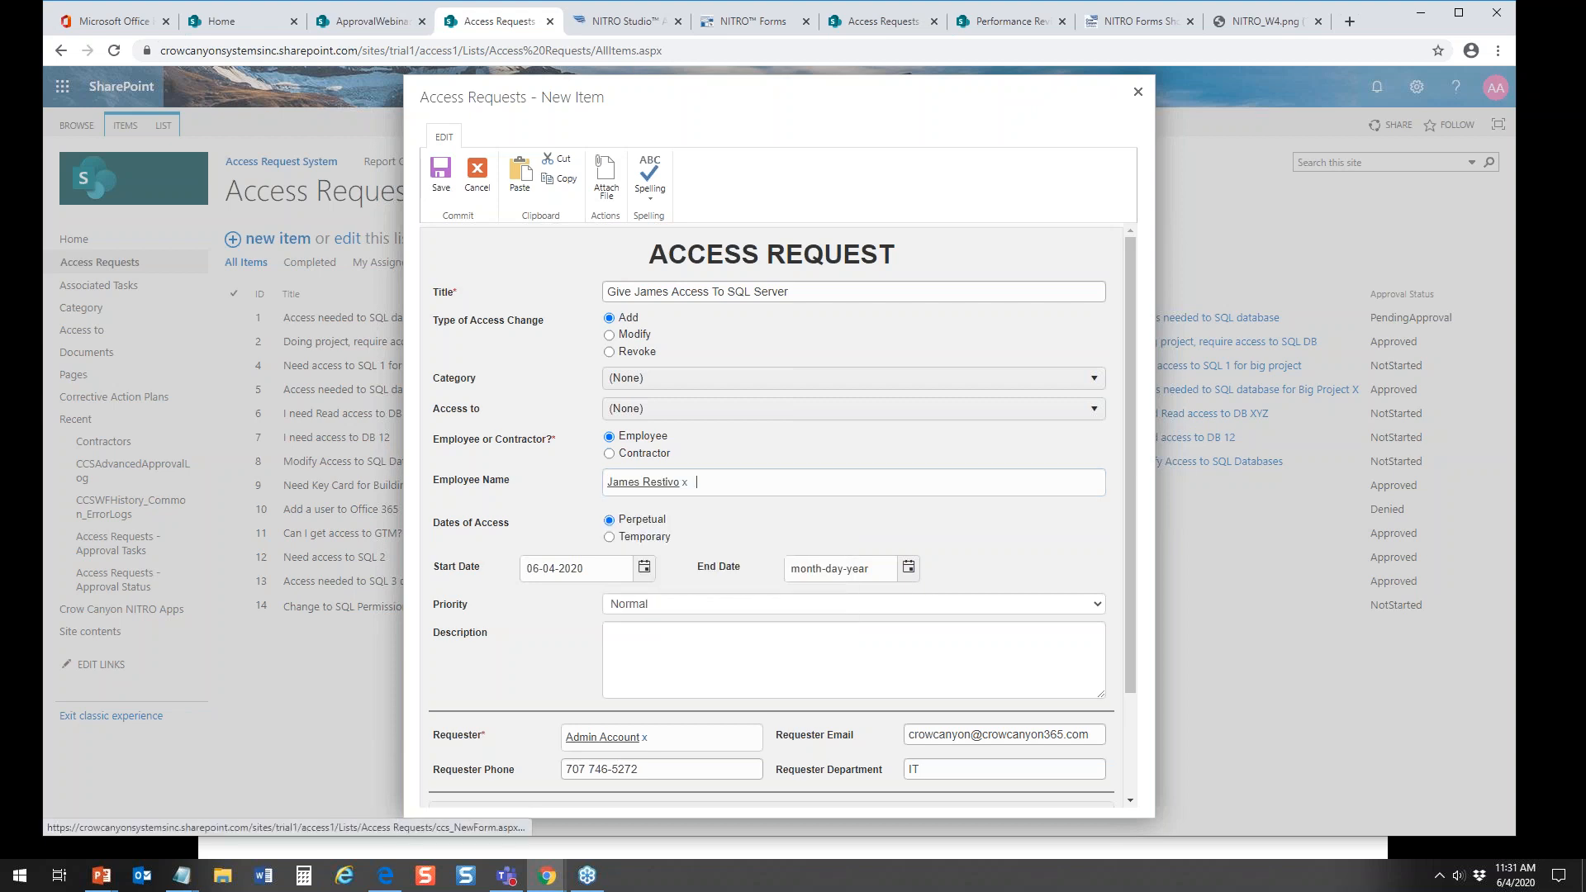
{"action": "left_click", "coordinate": [632, 377]}
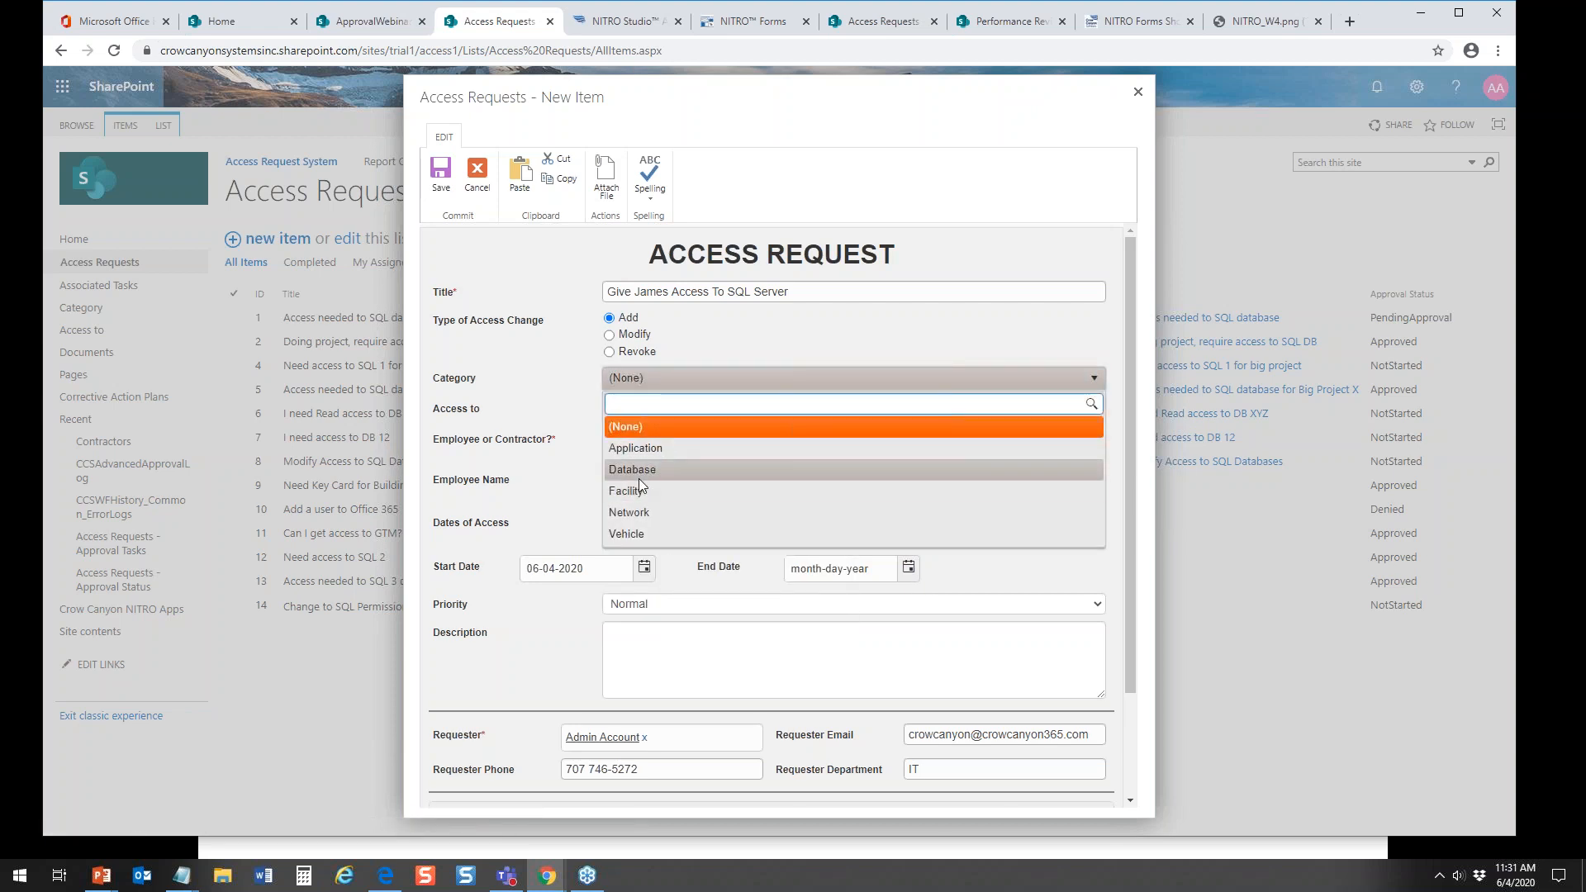
{"action": "left_click", "coordinate": [642, 473]}
{"action": "left_click", "coordinate": [654, 413]}
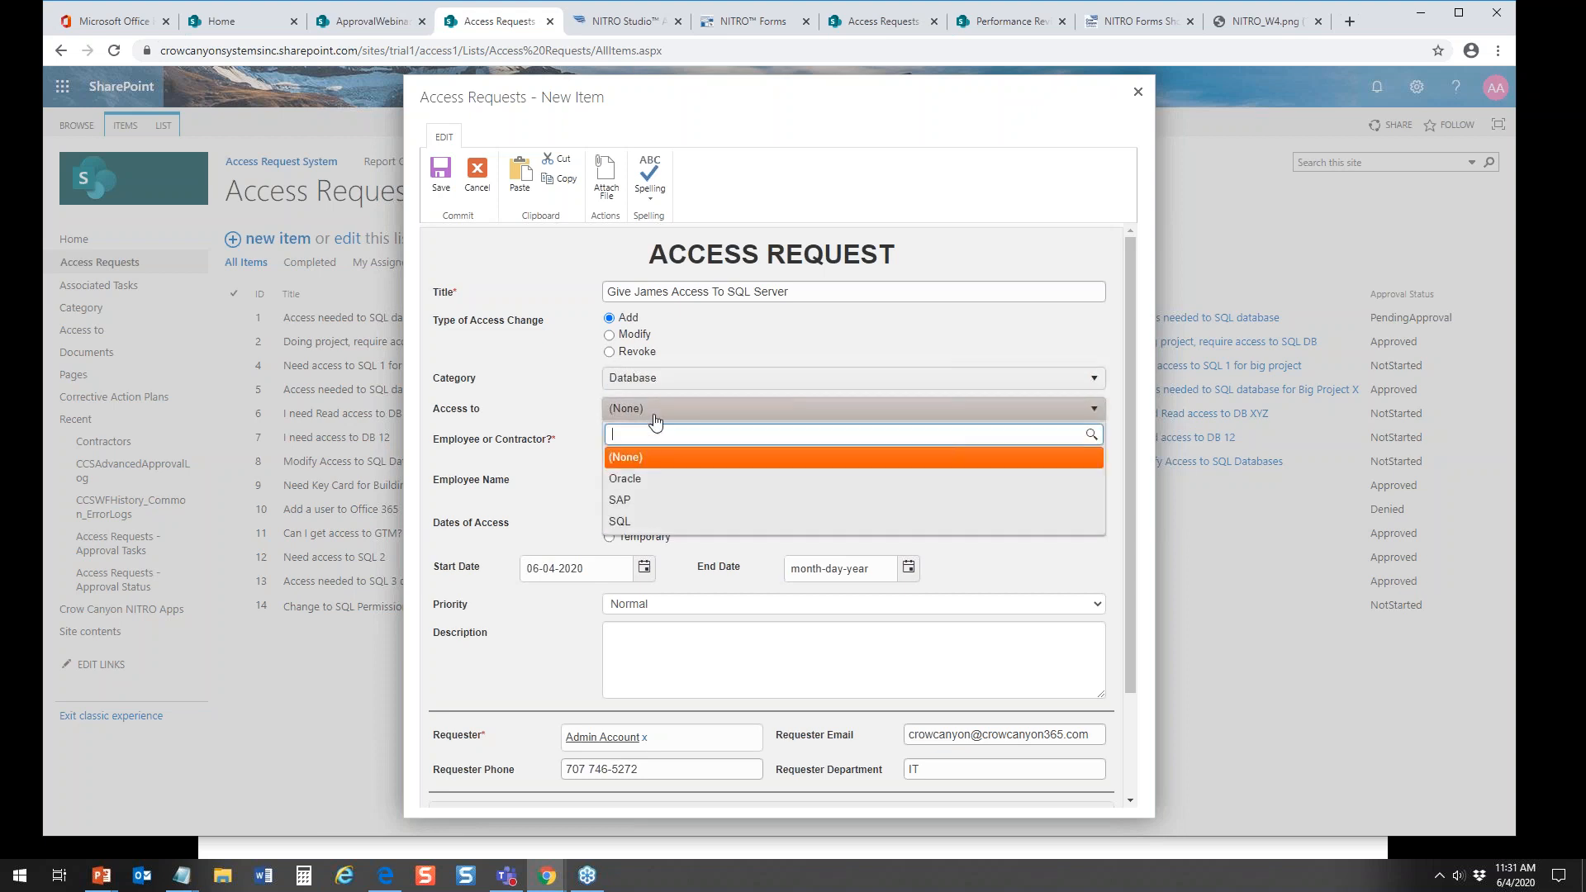
{"action": "left_click", "coordinate": [628, 521]}
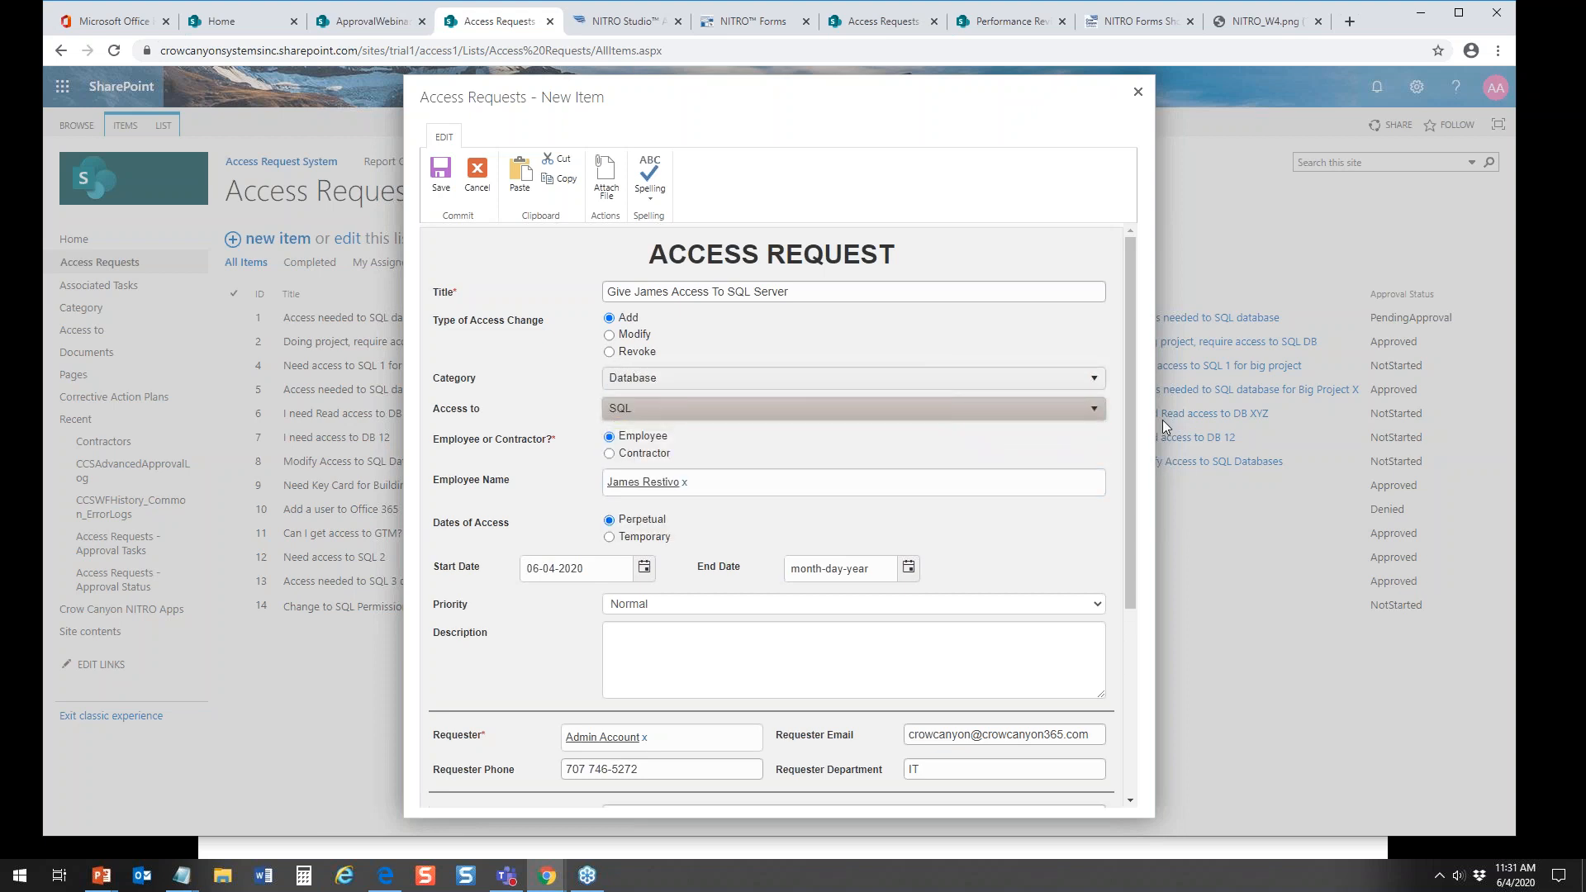
Step: Enter SQL1 as the DB server and DB1 as the database, grant Read and Write permissions, and submit the request
{"action": "left_click_drag", "start_coordinate": [1130, 419], "coordinate": [1139, 616]}
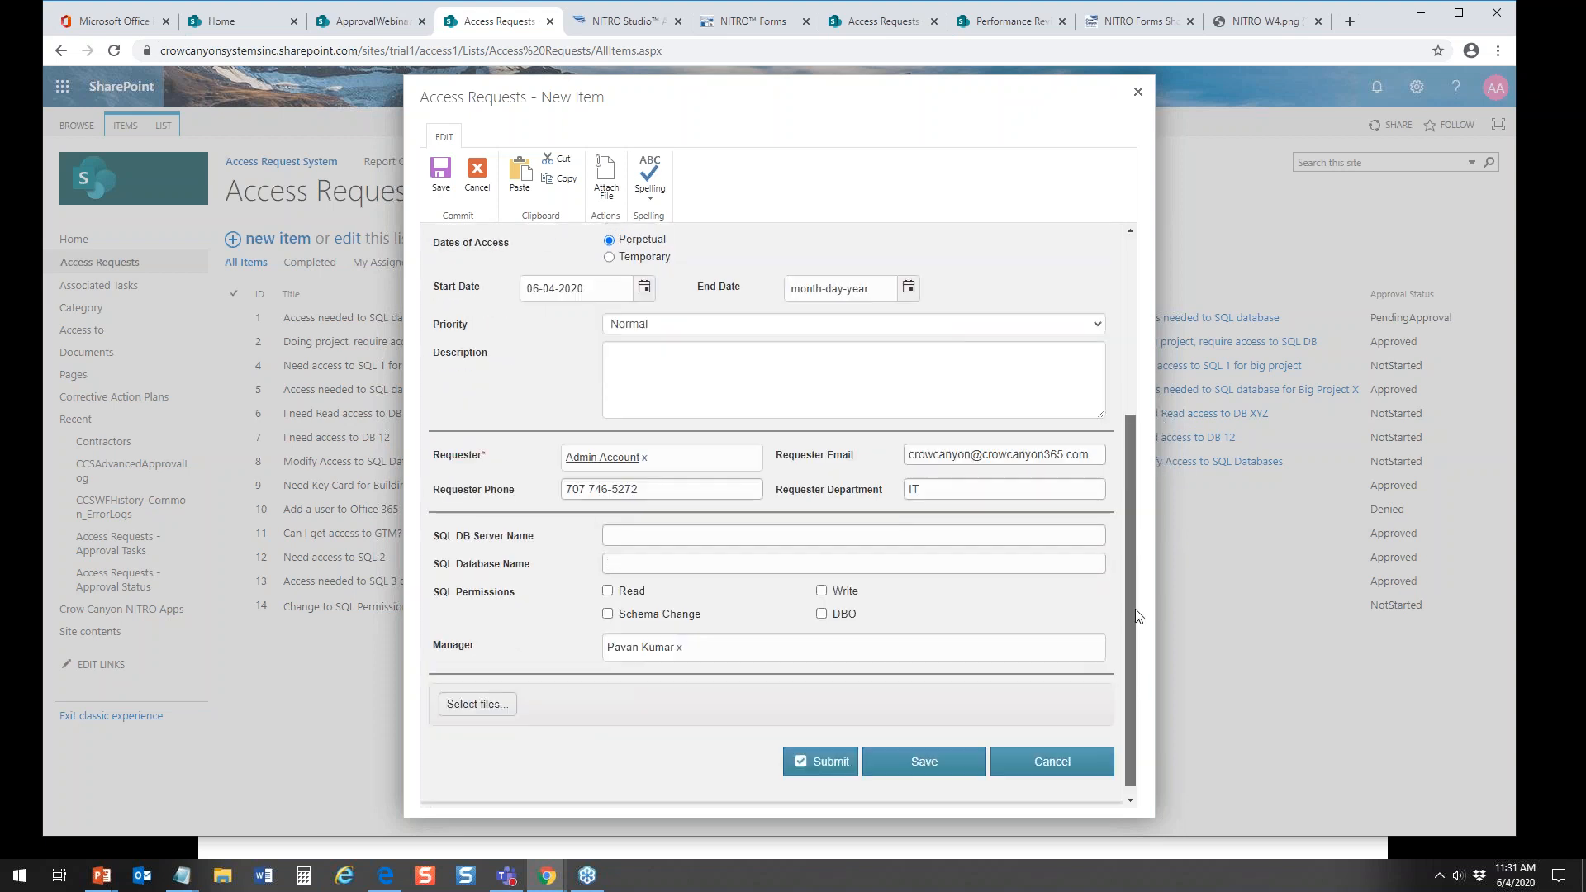
{"action": "left_click", "coordinate": [627, 525]}
{"action": "type", "text": "SQL1"}
{"action": "key", "text": "Tab"}
{"action": "type", "text": "DB1"}
{"action": "left_click", "coordinate": [608, 580]}
{"action": "left_click", "coordinate": [823, 580]}
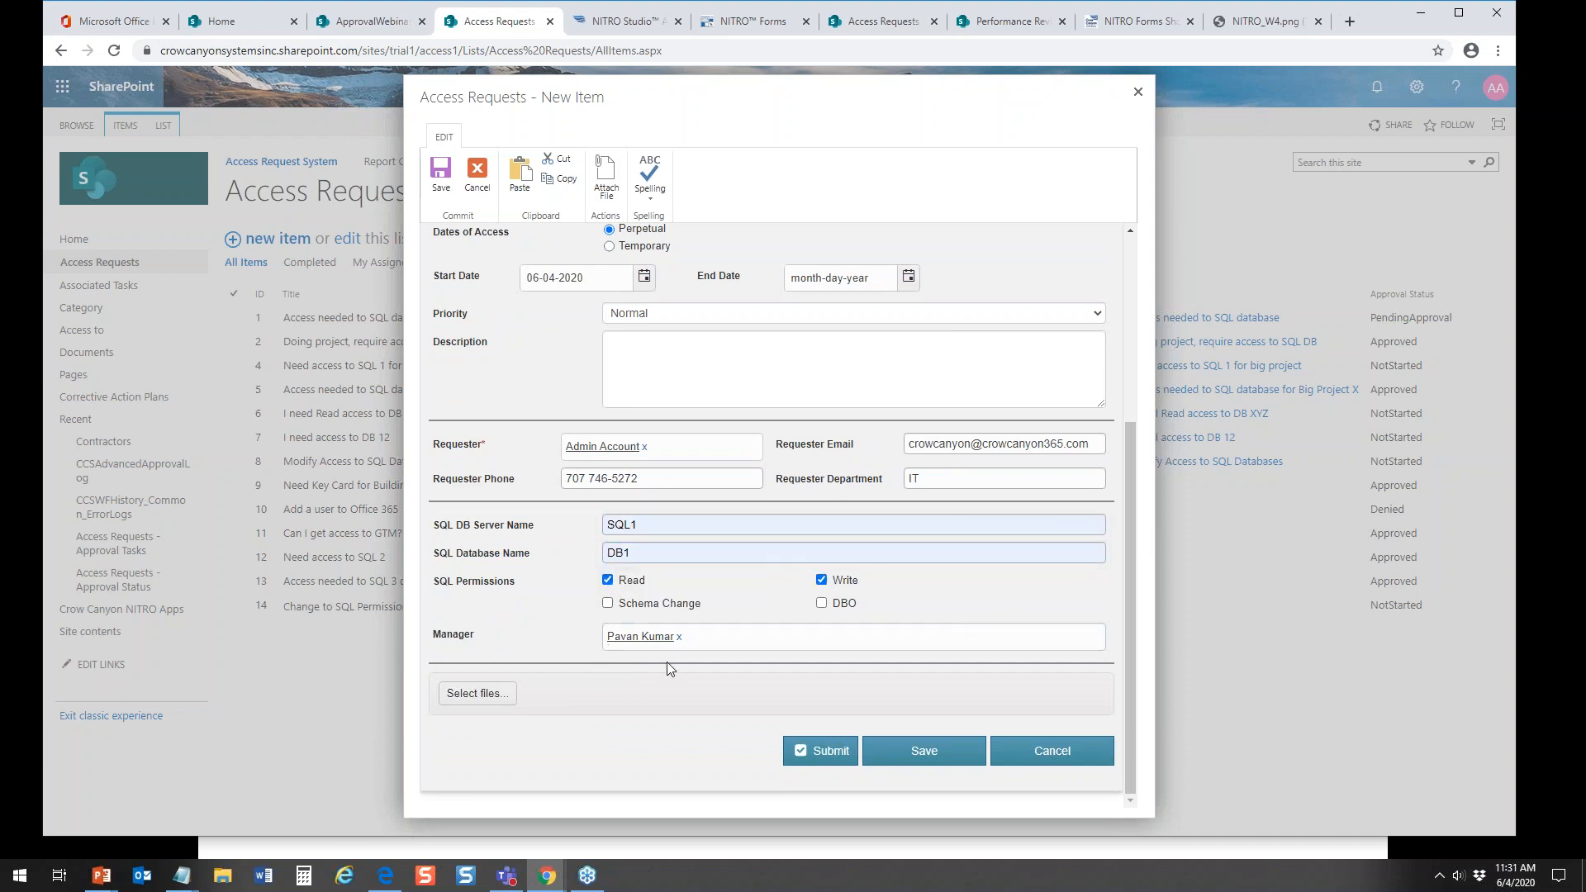
{"action": "left_click", "coordinate": [816, 755]}
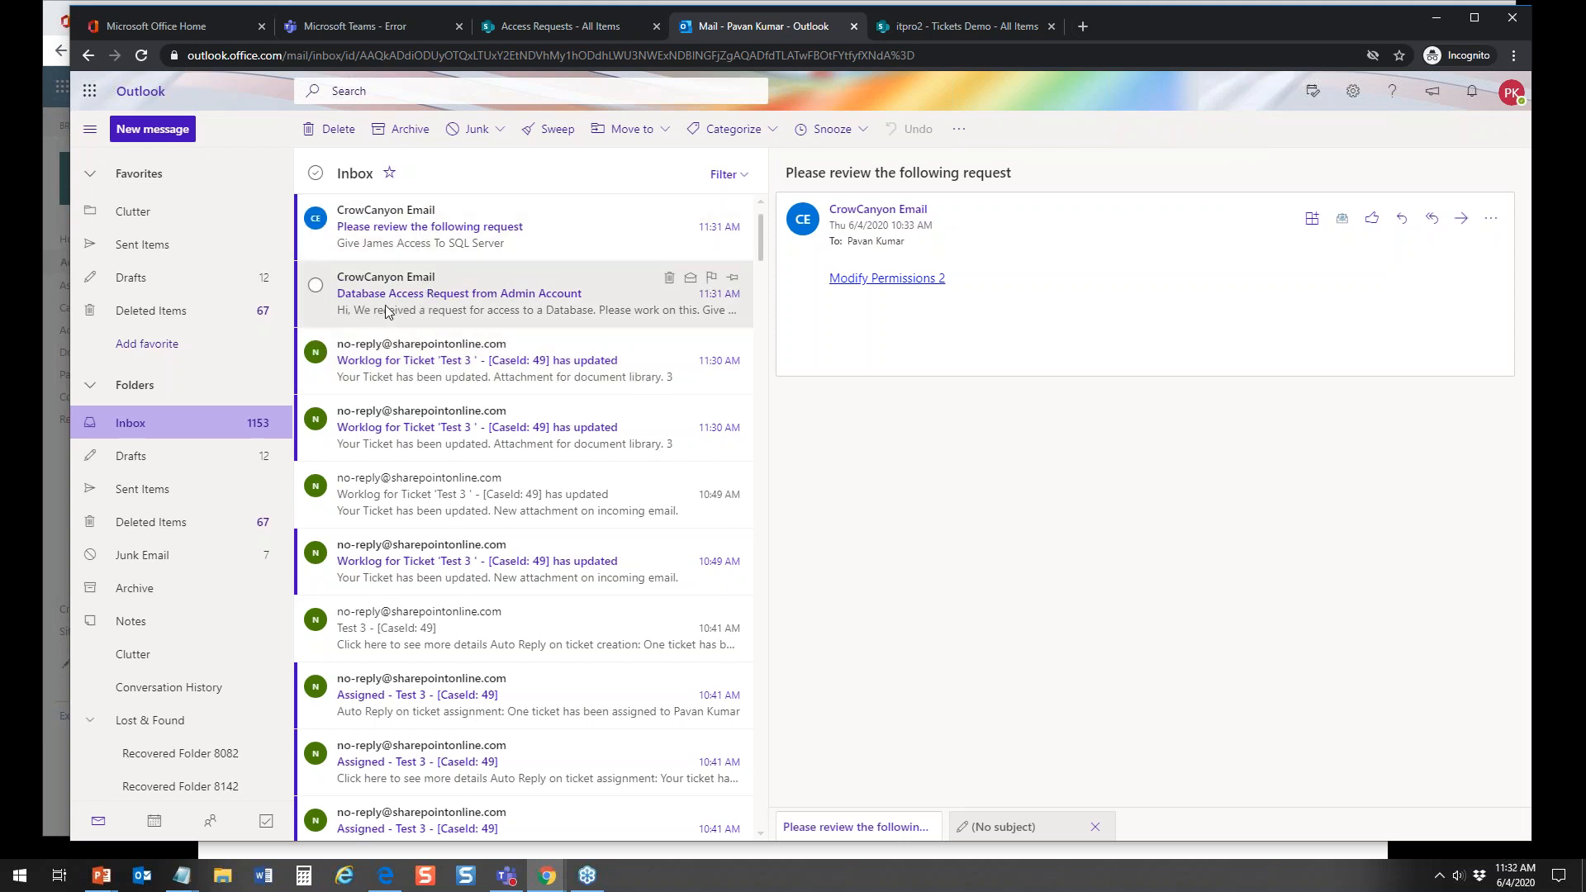
Step: In the approver's Outlook inbox, read the database access notification and open the approval task from the review request email
{"action": "left_click", "coordinate": [508, 295]}
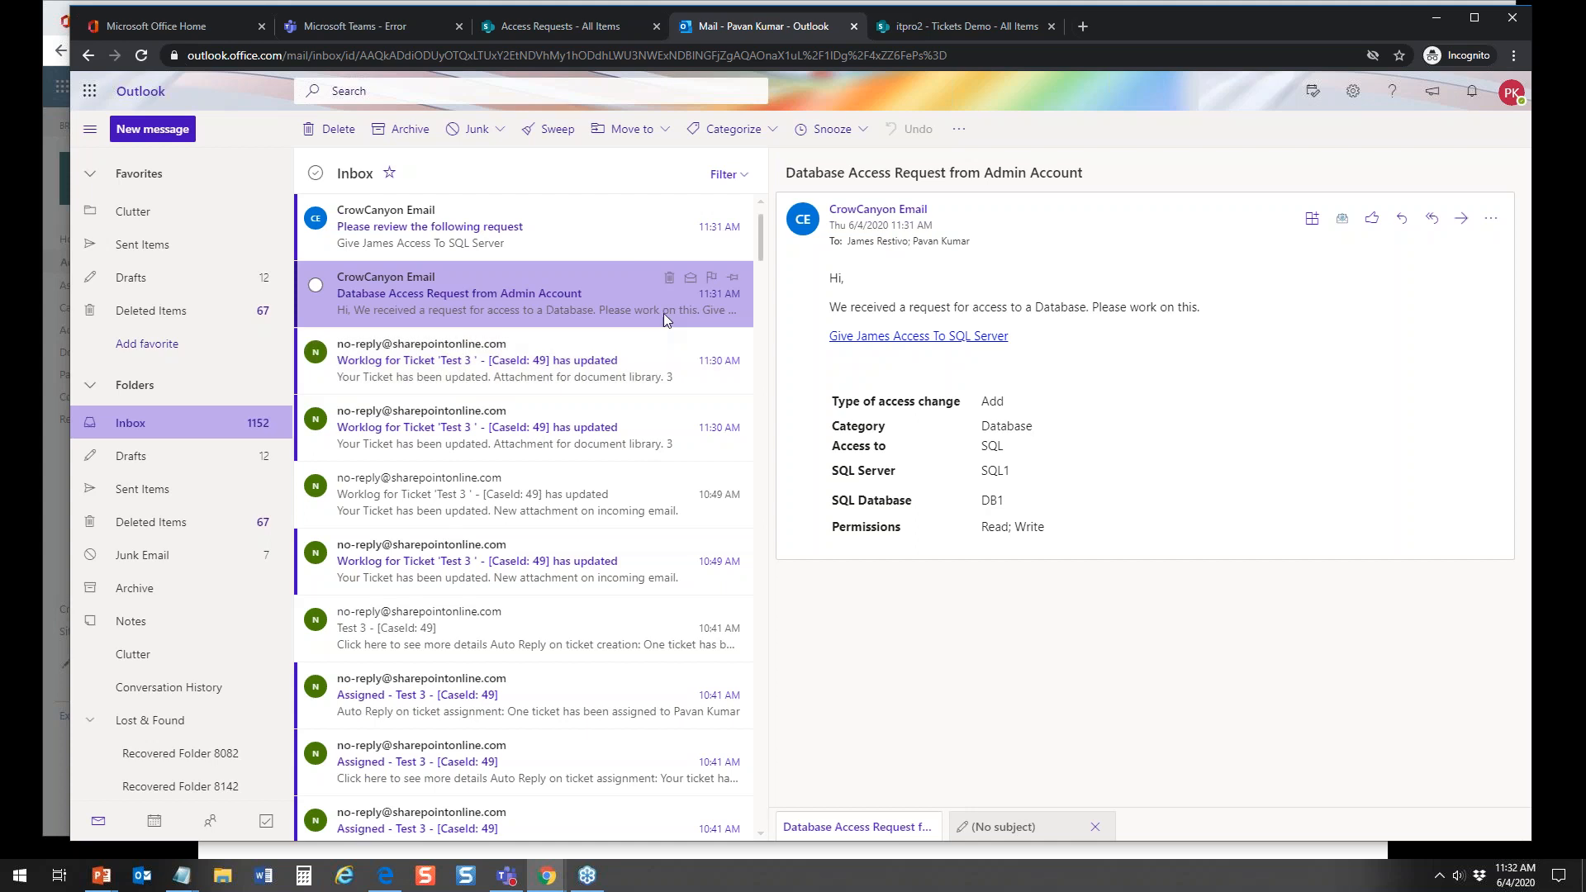
{"action": "left_click", "coordinate": [425, 232]}
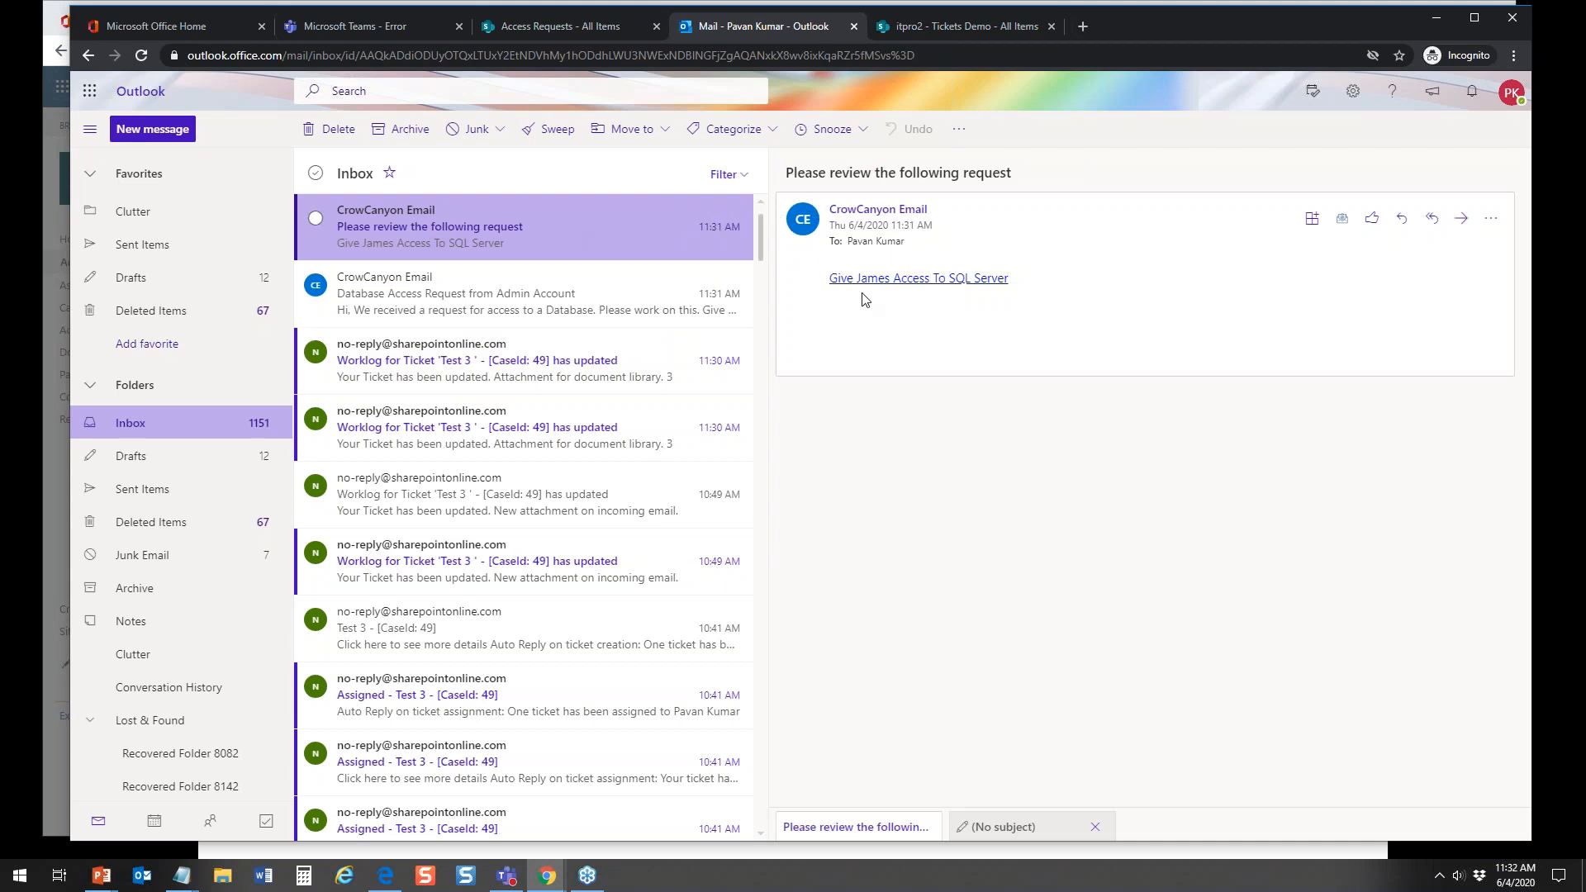
{"action": "left_click", "coordinate": [904, 281]}
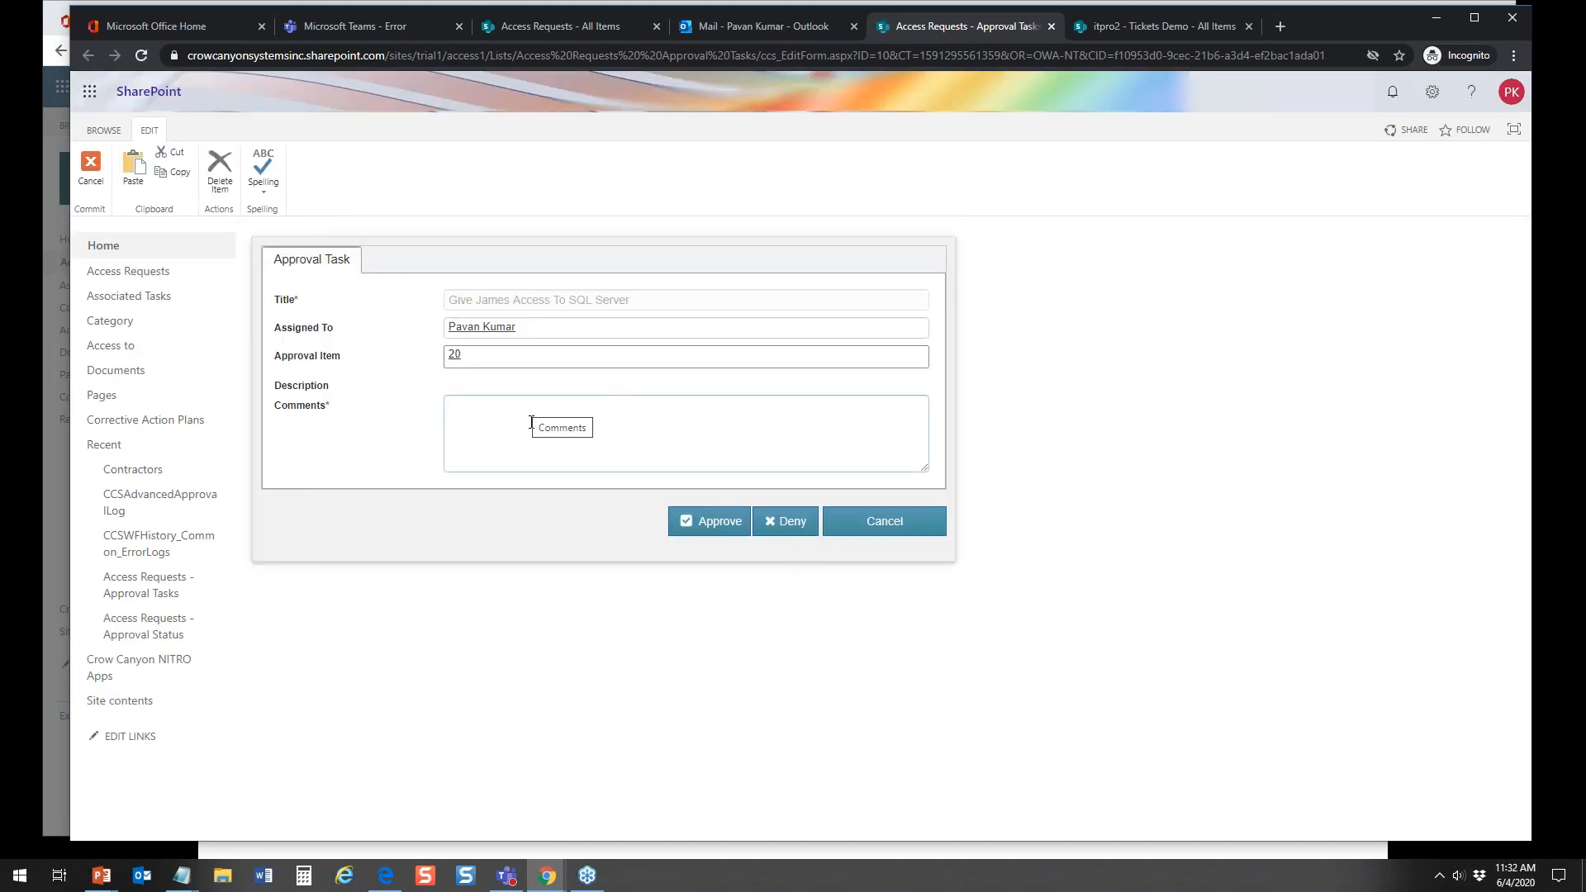
Step: Approve the task with the comment "Yes, I agree with this access" and close the Process Approval Decision dialog
{"action": "left_click", "coordinate": [704, 520]}
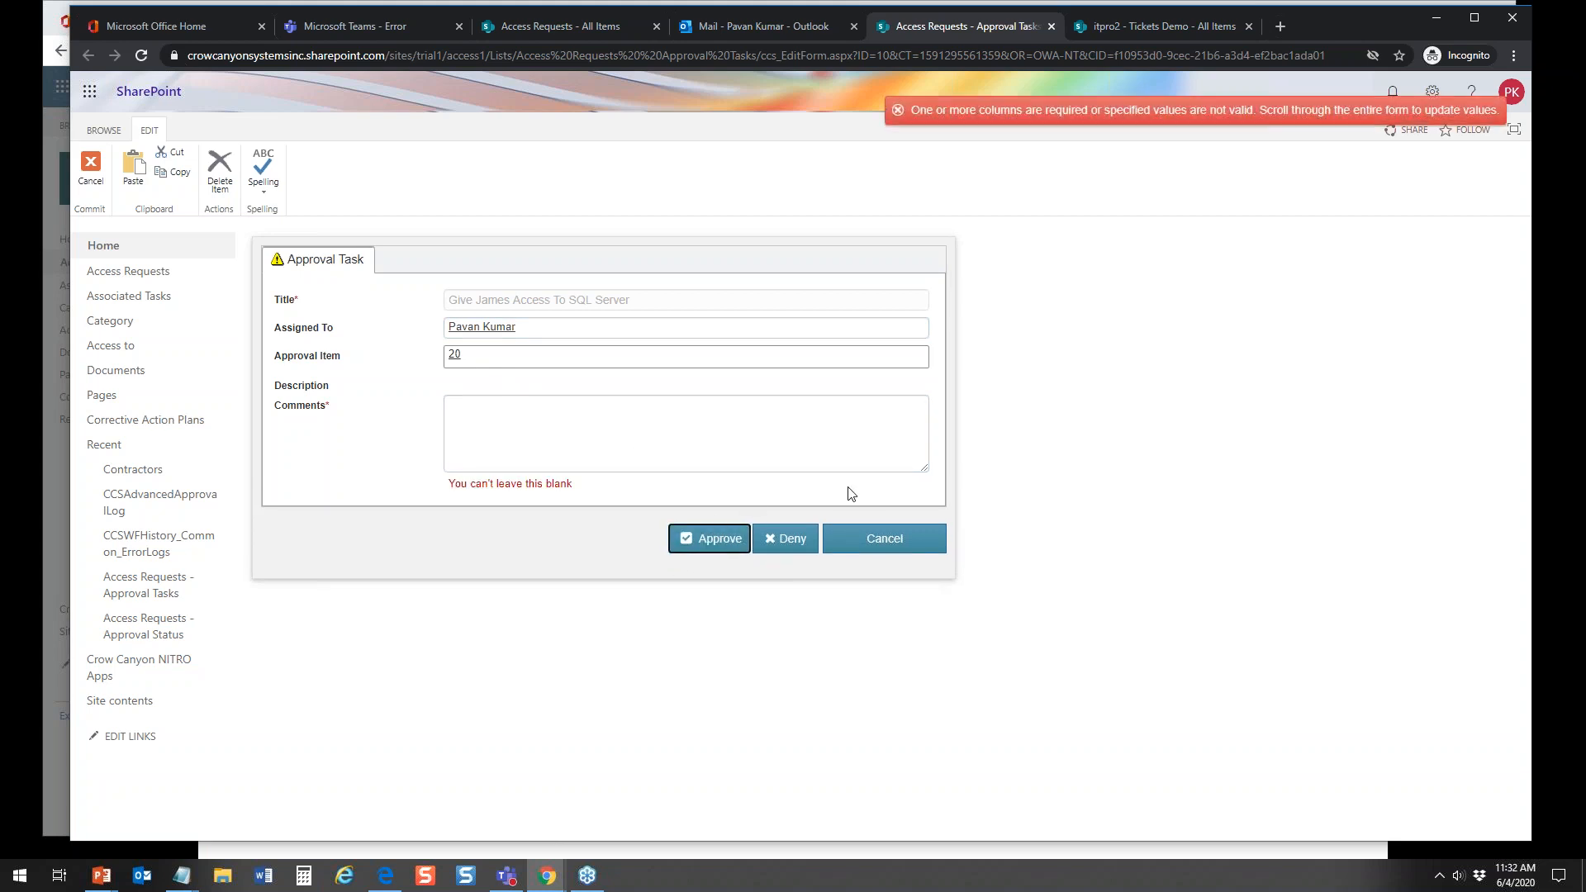
{"action": "left_click", "coordinate": [517, 427]}
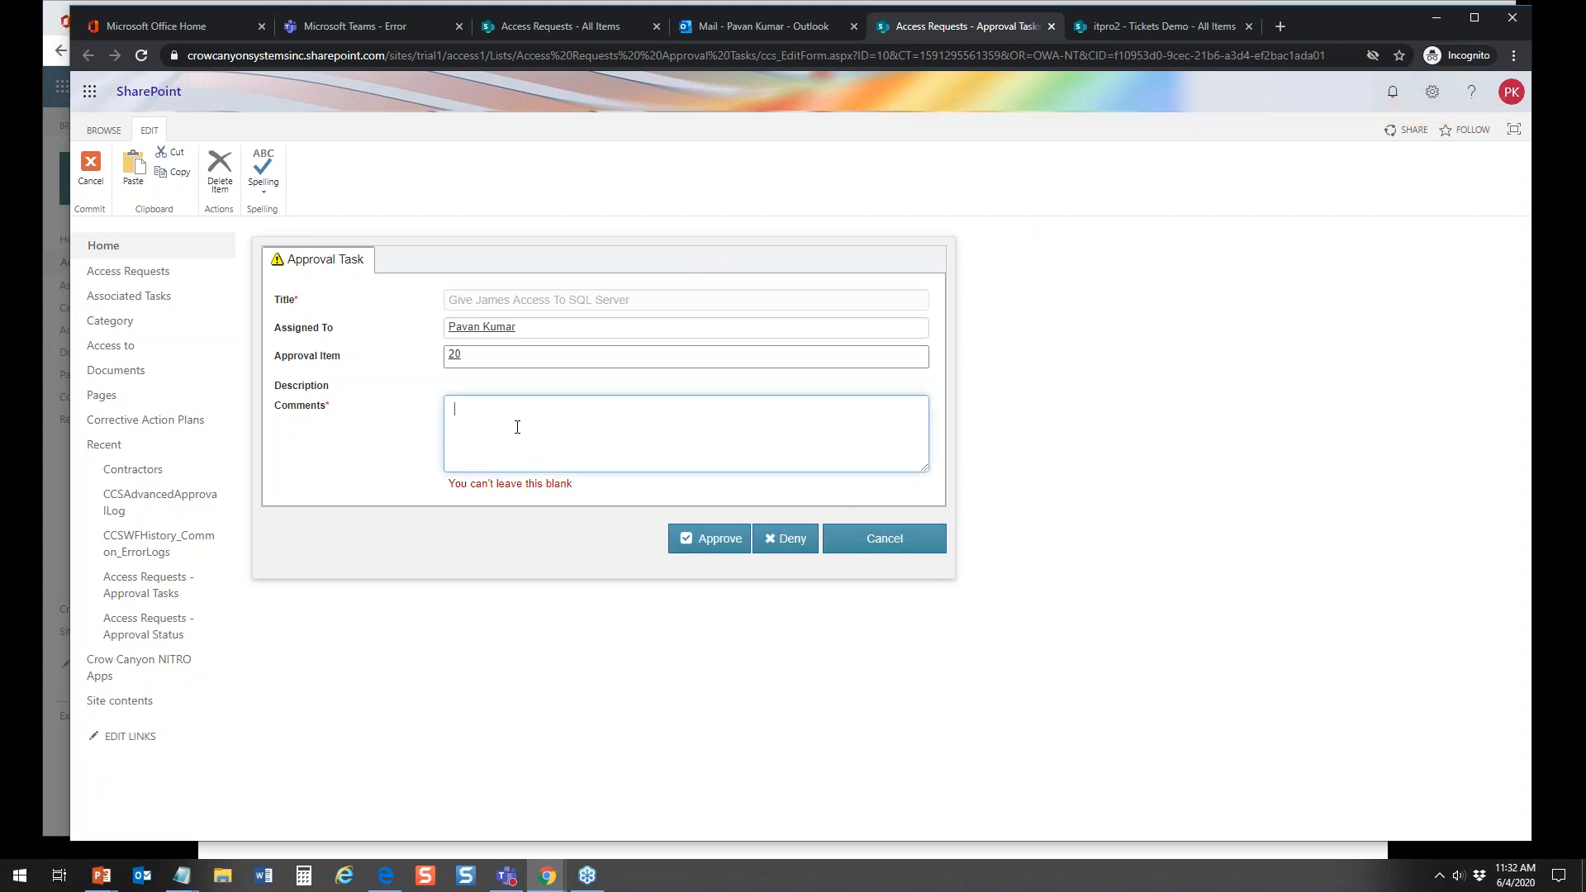
{"action": "type", "text": "Yes, I agree with this access"}
{"action": "left_click", "coordinate": [716, 537]}
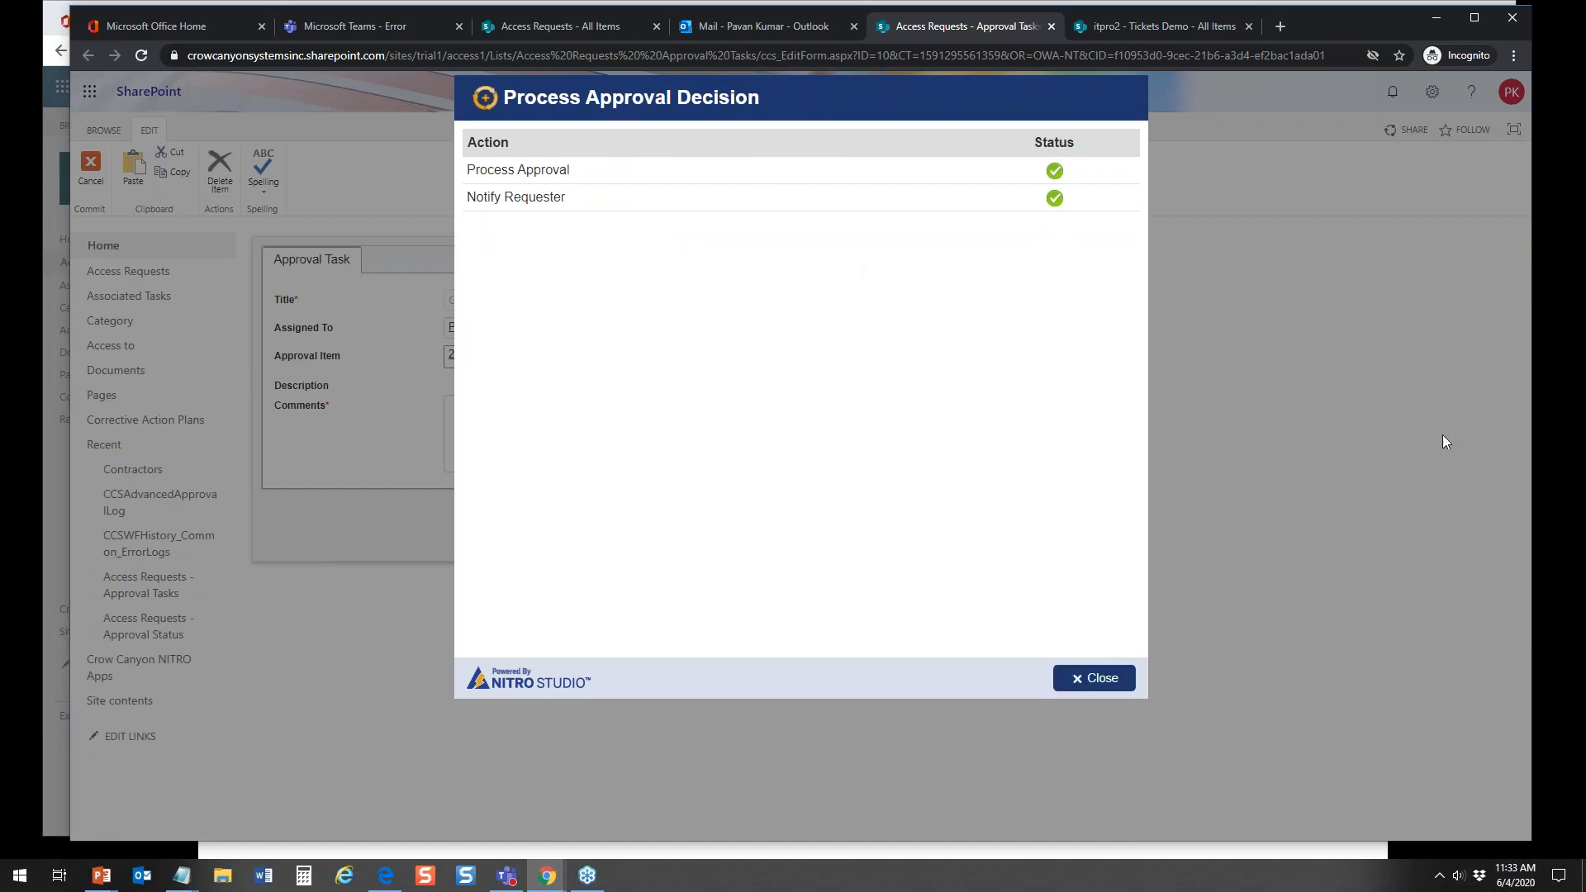
{"action": "left_click", "coordinate": [1104, 679]}
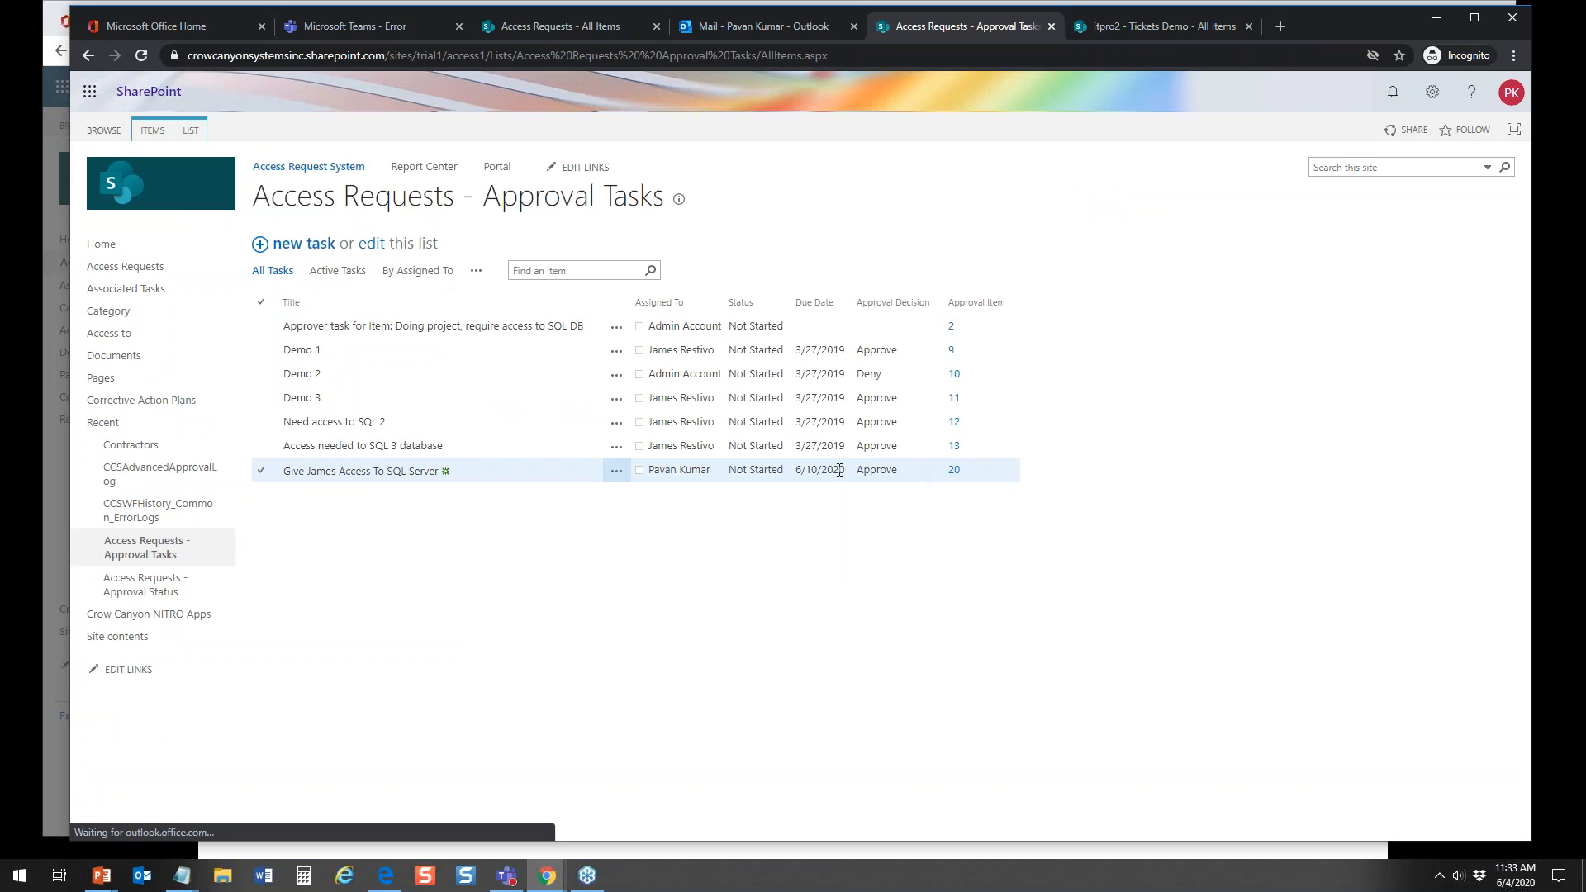
Step: Open the Access Requests list as approver, and close the Submit for Approval dialog in the requester's browser window
{"action": "left_click", "coordinate": [114, 268]}
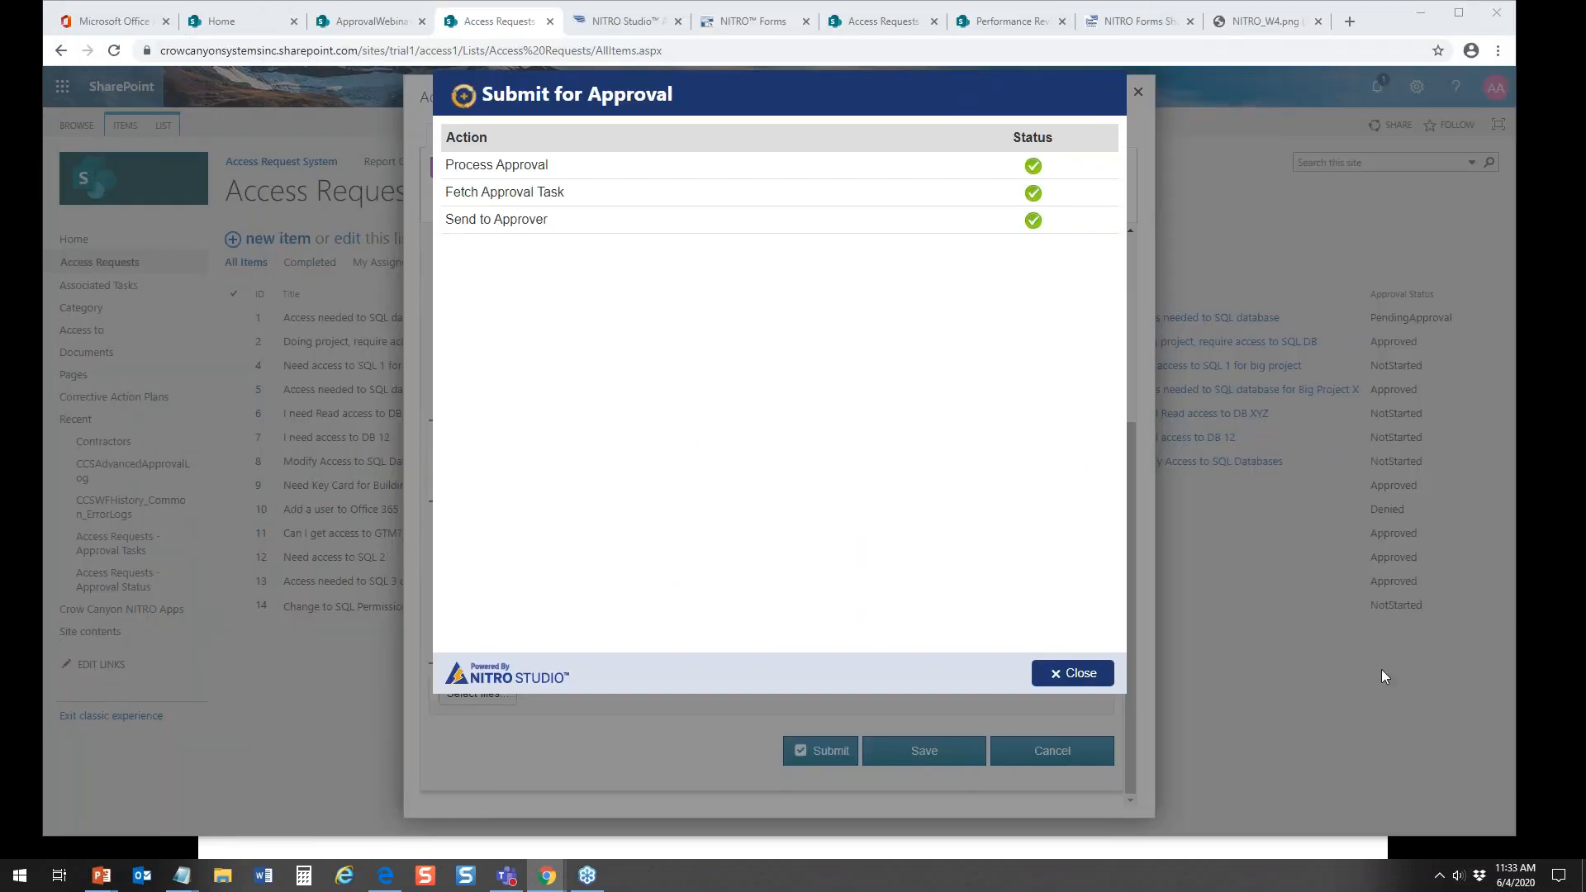
{"action": "left_click", "coordinate": [1072, 673]}
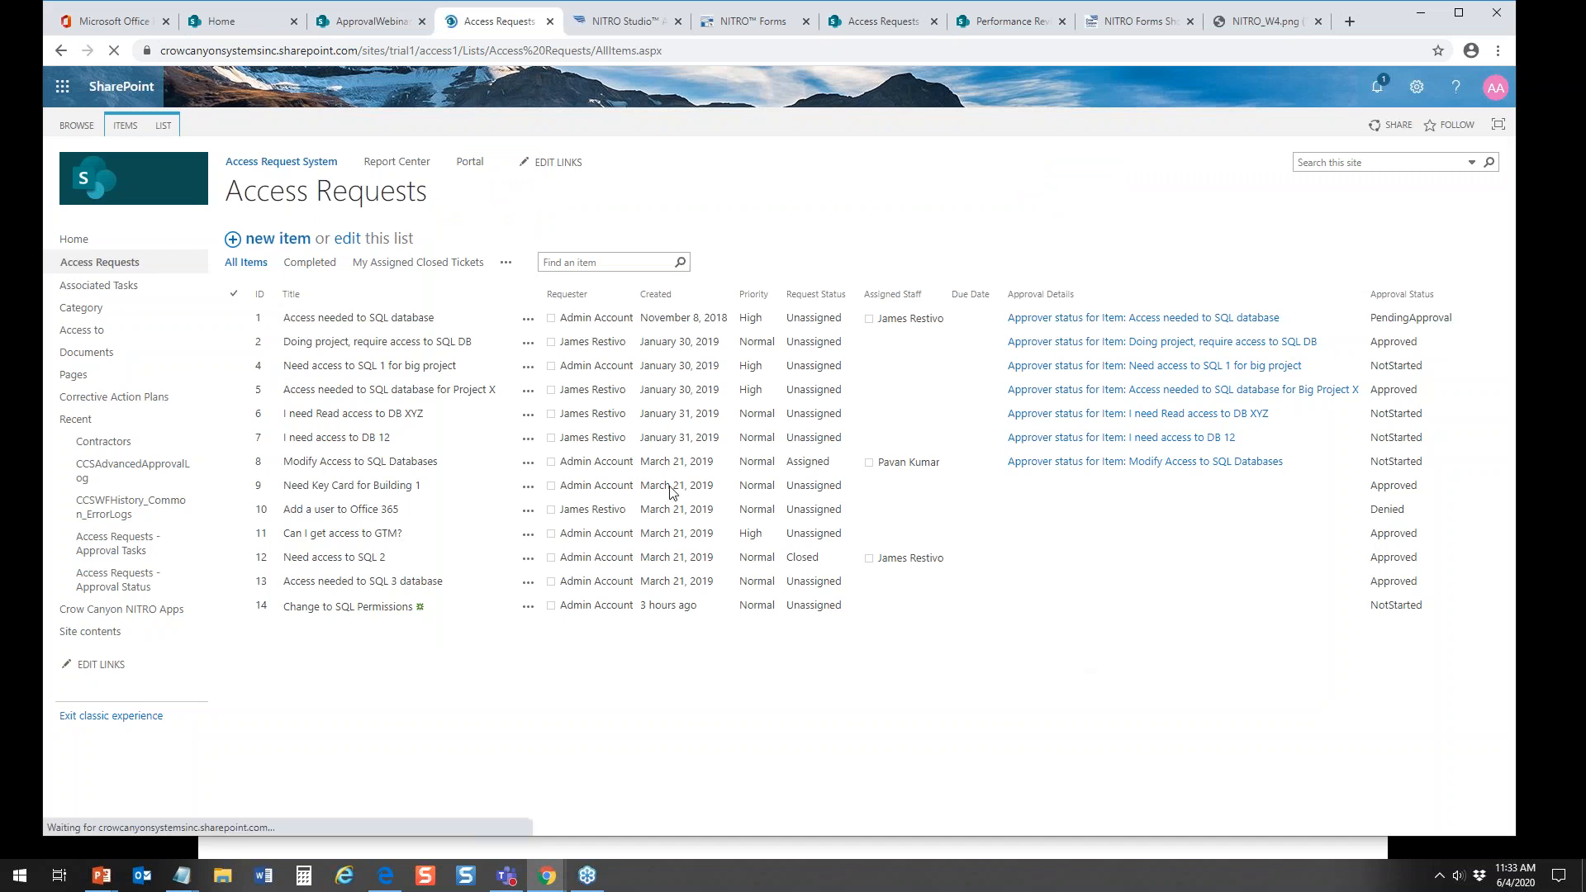
Step: In the Access Requests form designer, inspect the Submit button's action settings and the custom actions available for it
{"action": "left_click", "coordinate": [627, 25]}
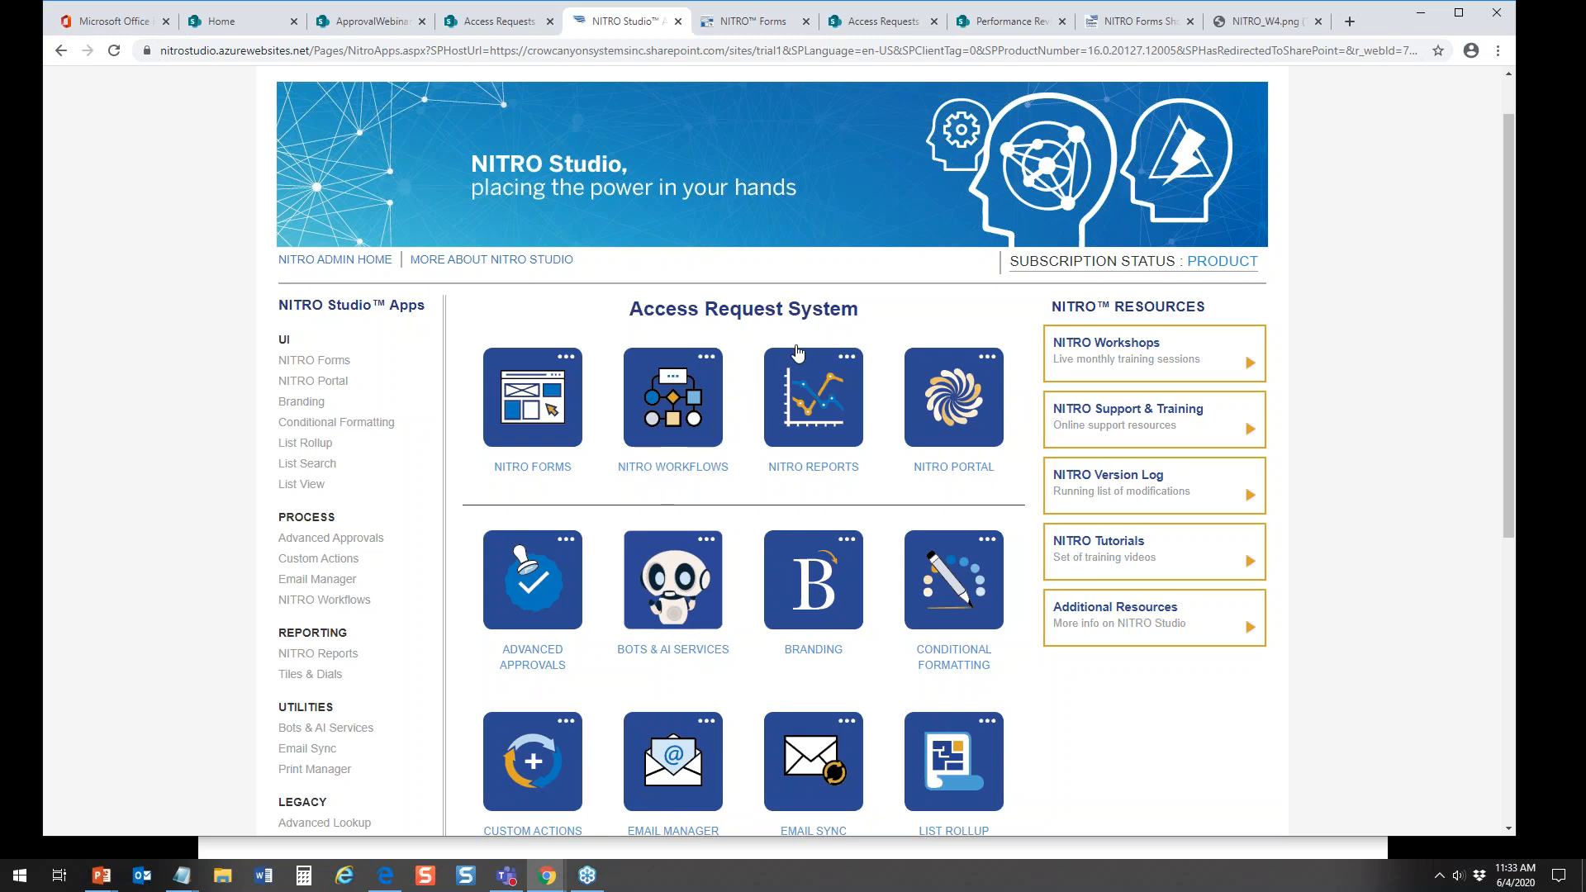
{"action": "left_click", "coordinate": [753, 24]}
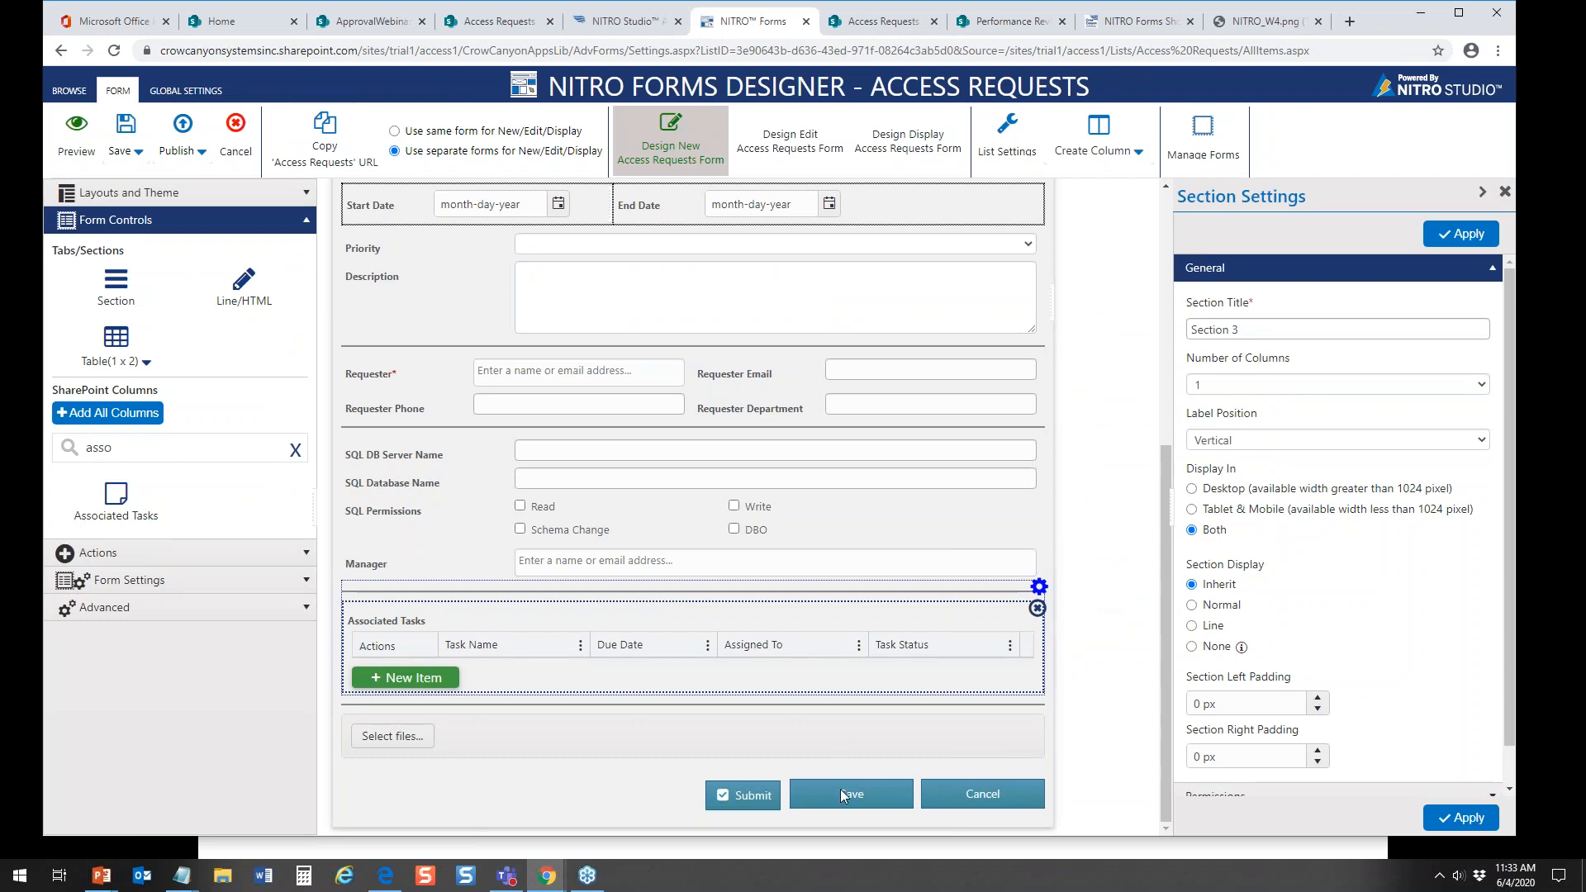
{"action": "left_click", "coordinate": [755, 796]}
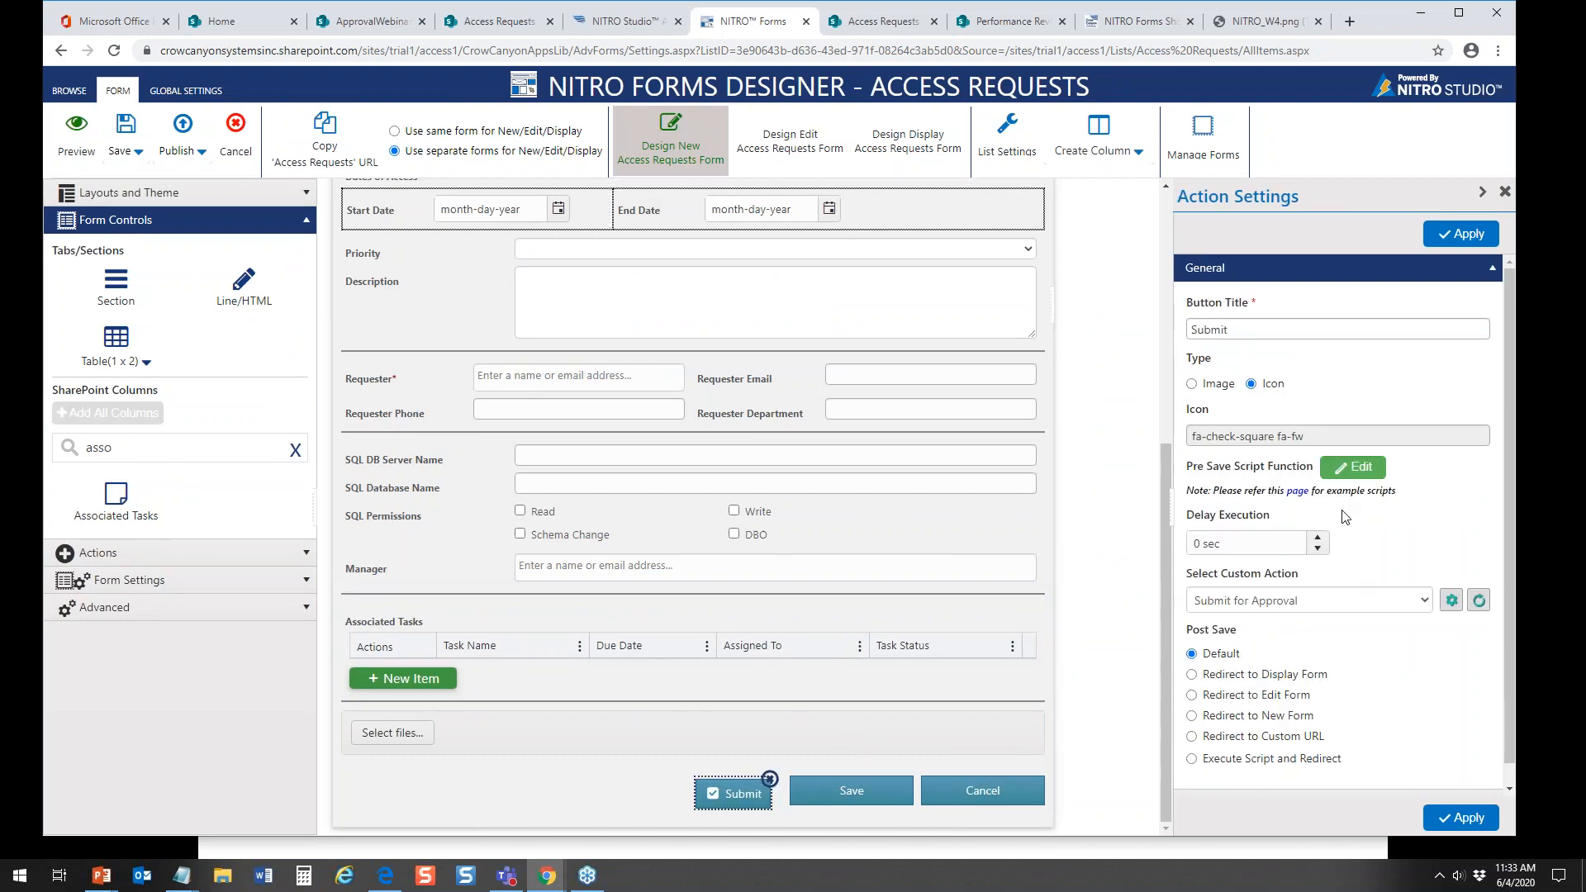
{"action": "left_click", "coordinate": [1355, 601]}
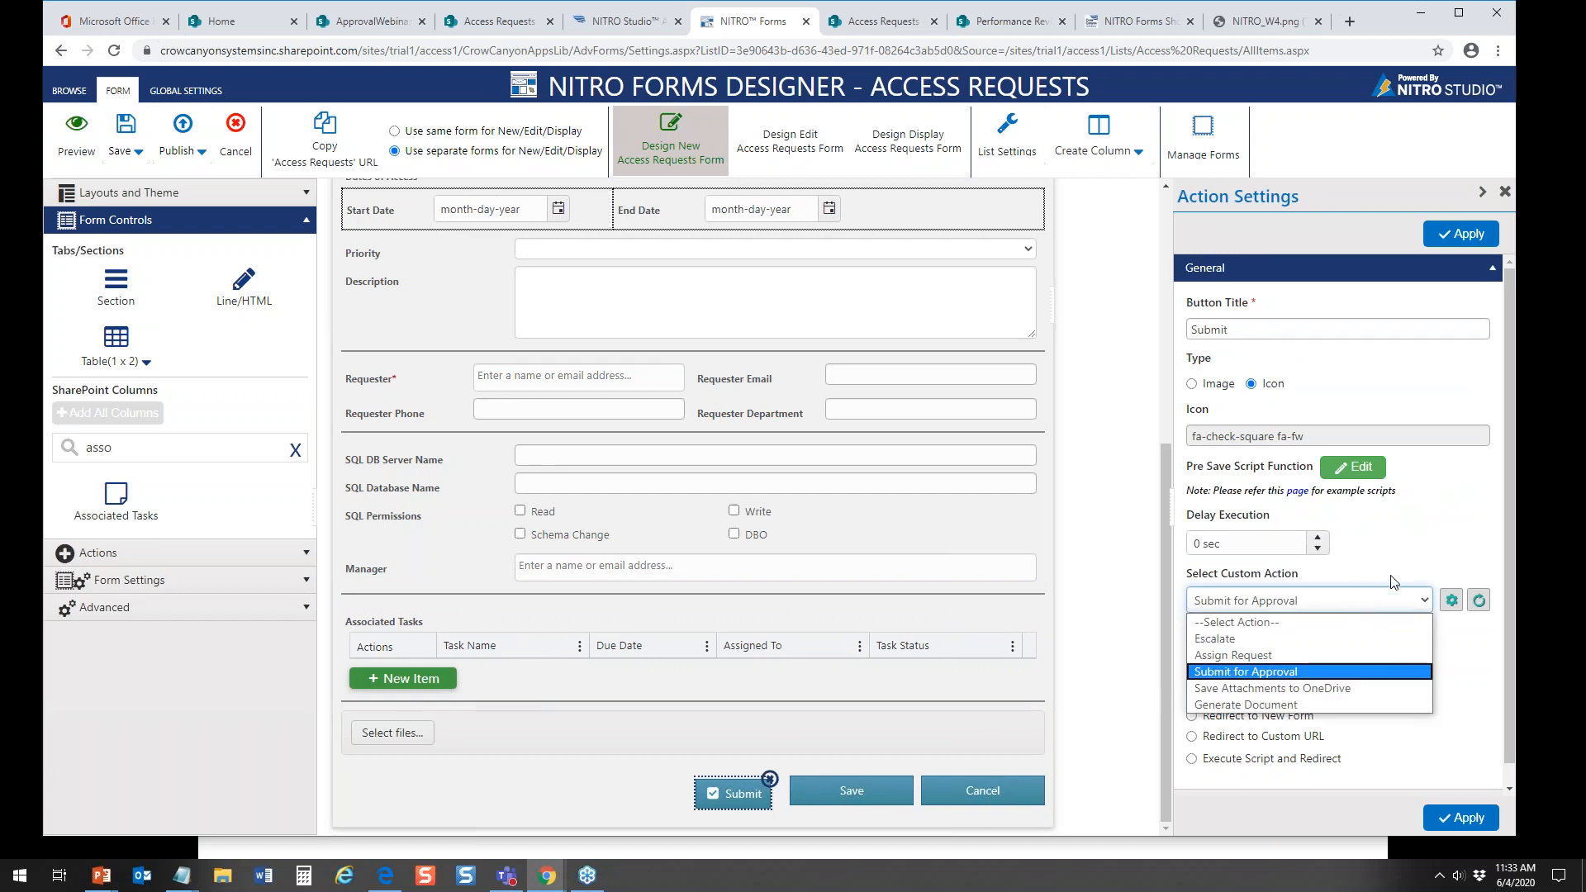
{"action": "left_click", "coordinate": [1431, 576]}
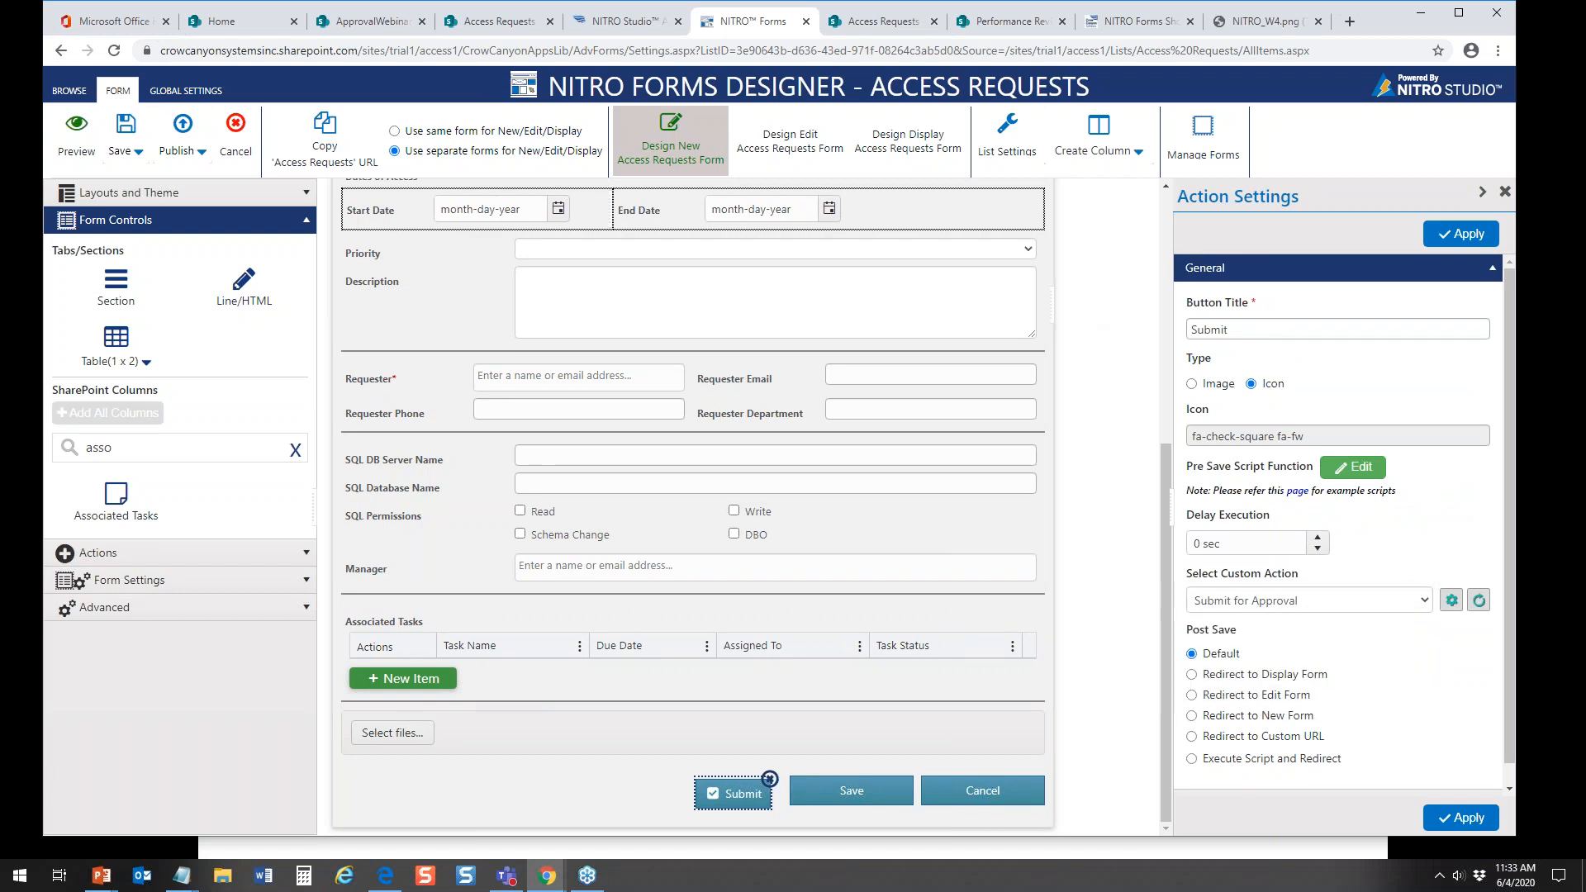
Step: From NITRO Studio, open Custom Actions for the Access Requests list
{"action": "left_click", "coordinate": [621, 29]}
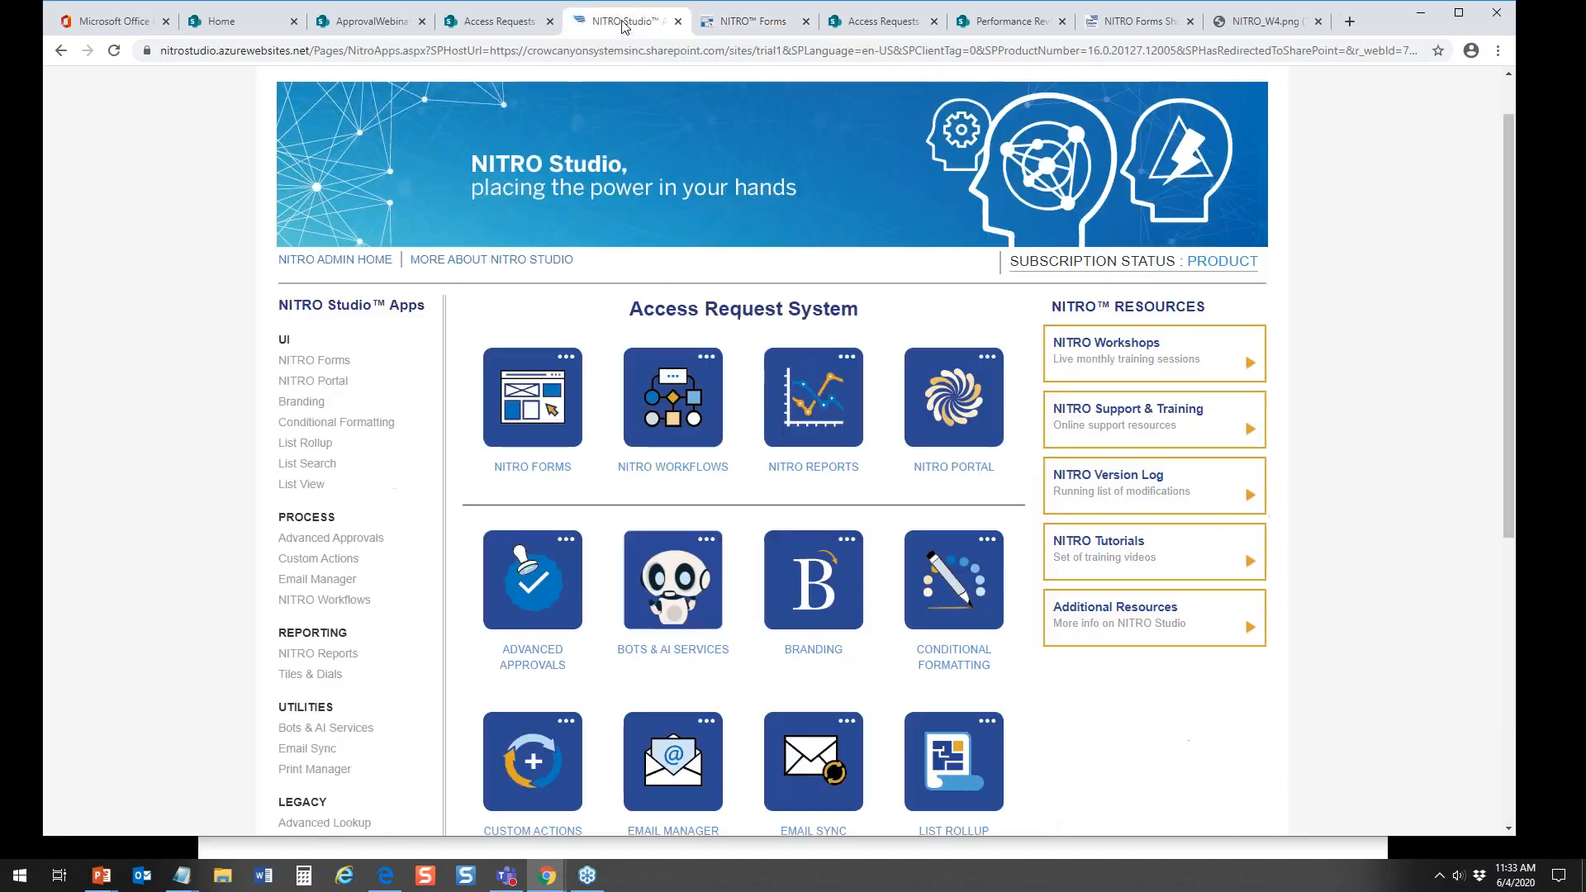
{"action": "left_click", "coordinate": [529, 773]}
{"action": "left_click", "coordinate": [541, 347]}
{"action": "left_click", "coordinate": [452, 385]}
{"action": "left_click", "coordinate": [589, 351]}
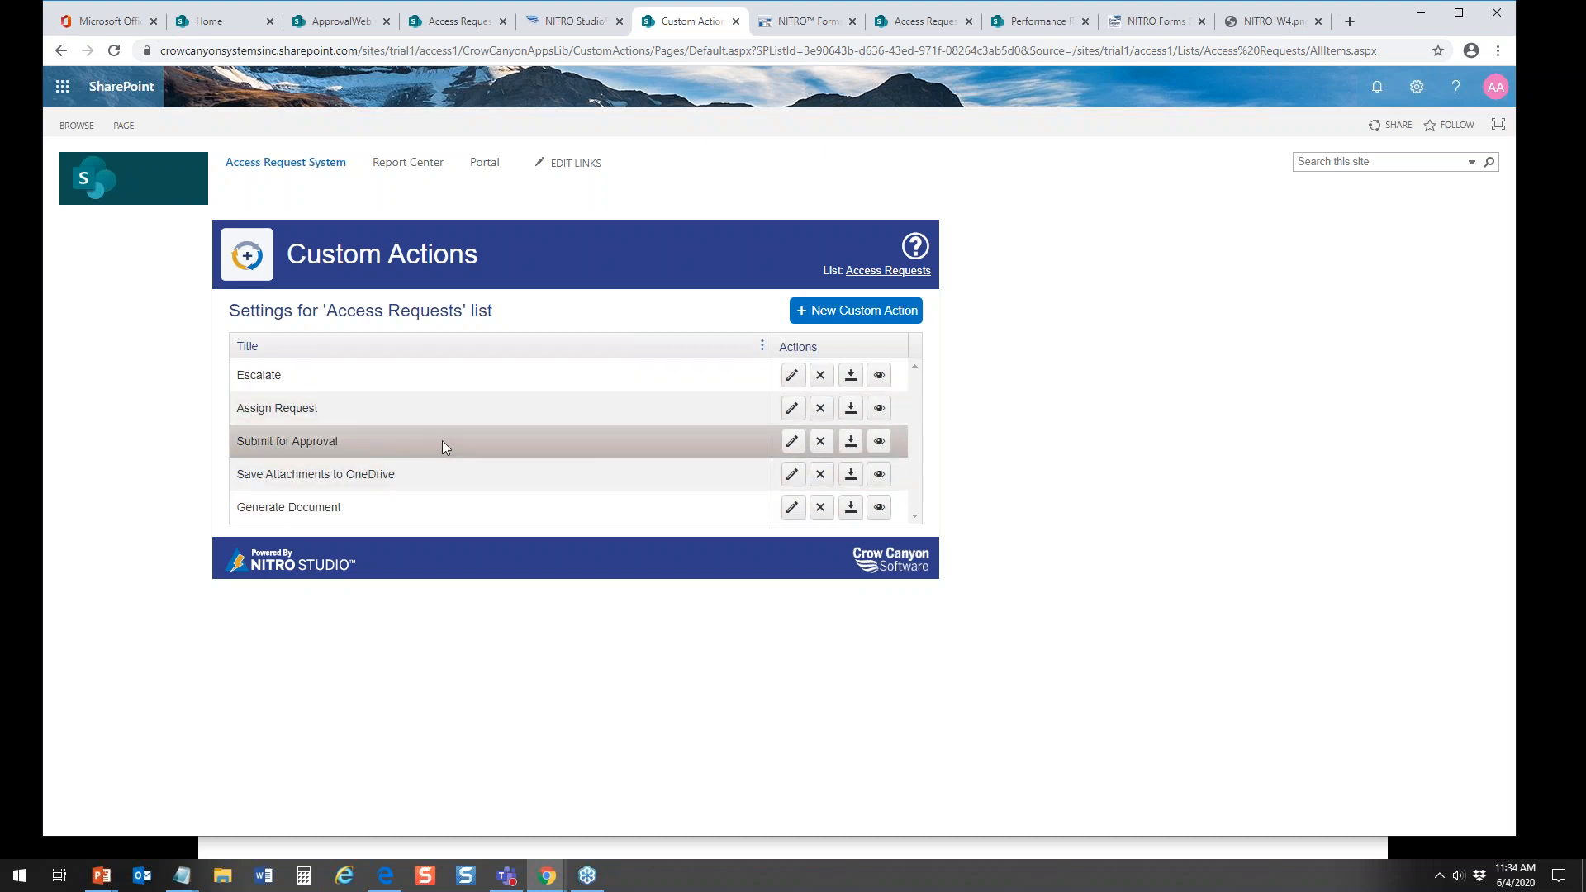
Step: Open the Notify Staff on New Database Access Request workflow in NITRO Workflows and review its trigger, conditions and actions
{"action": "left_click", "coordinate": [578, 21]}
{"action": "left_click", "coordinate": [677, 460]}
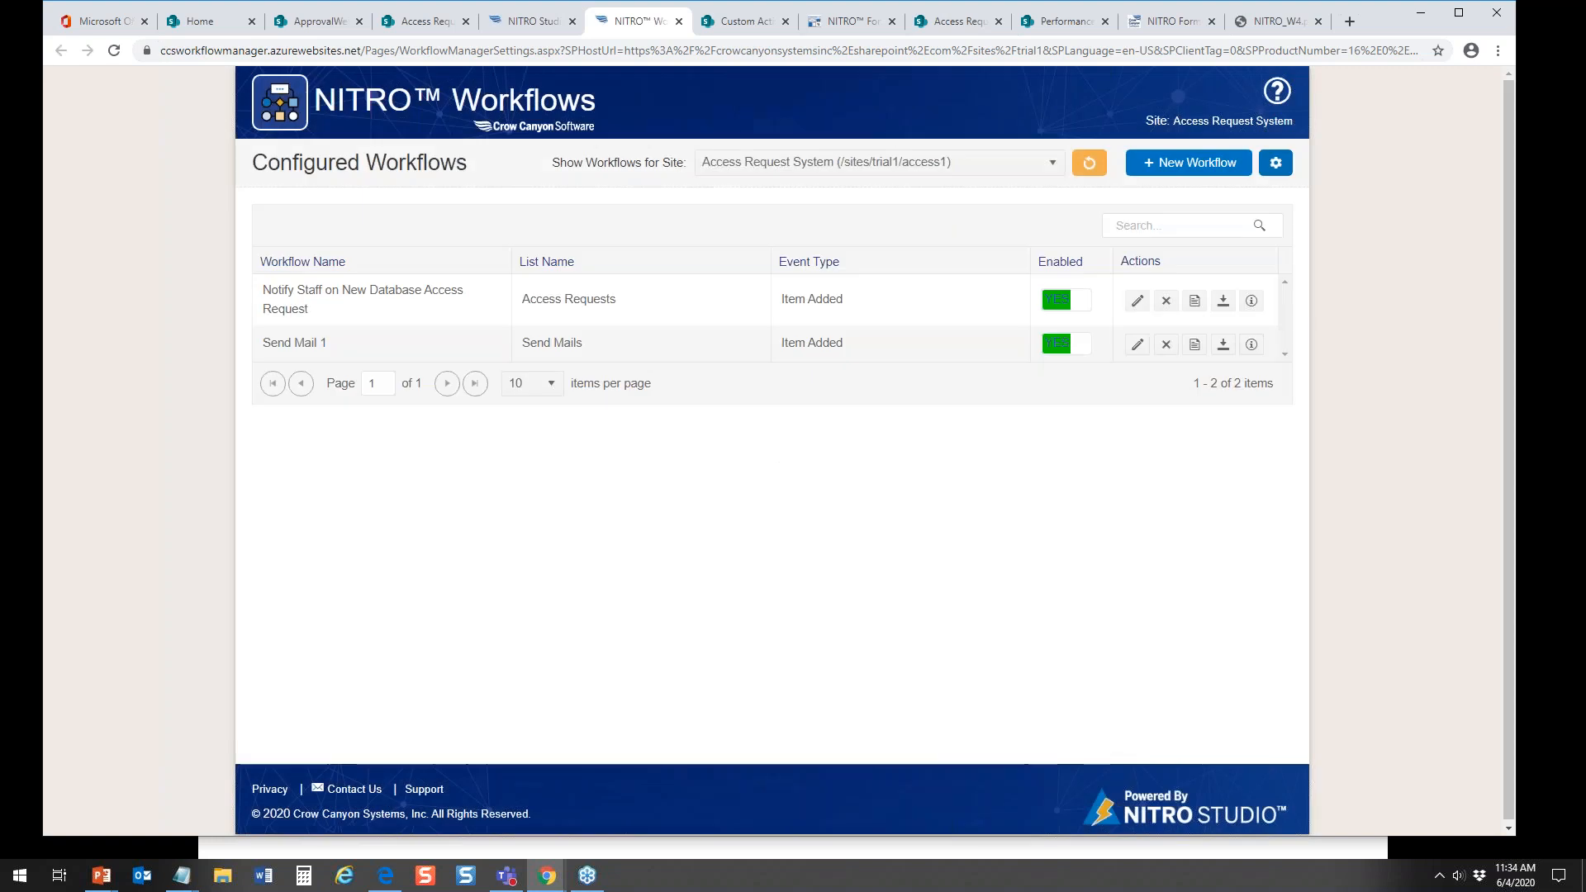
{"action": "left_click", "coordinate": [1132, 307]}
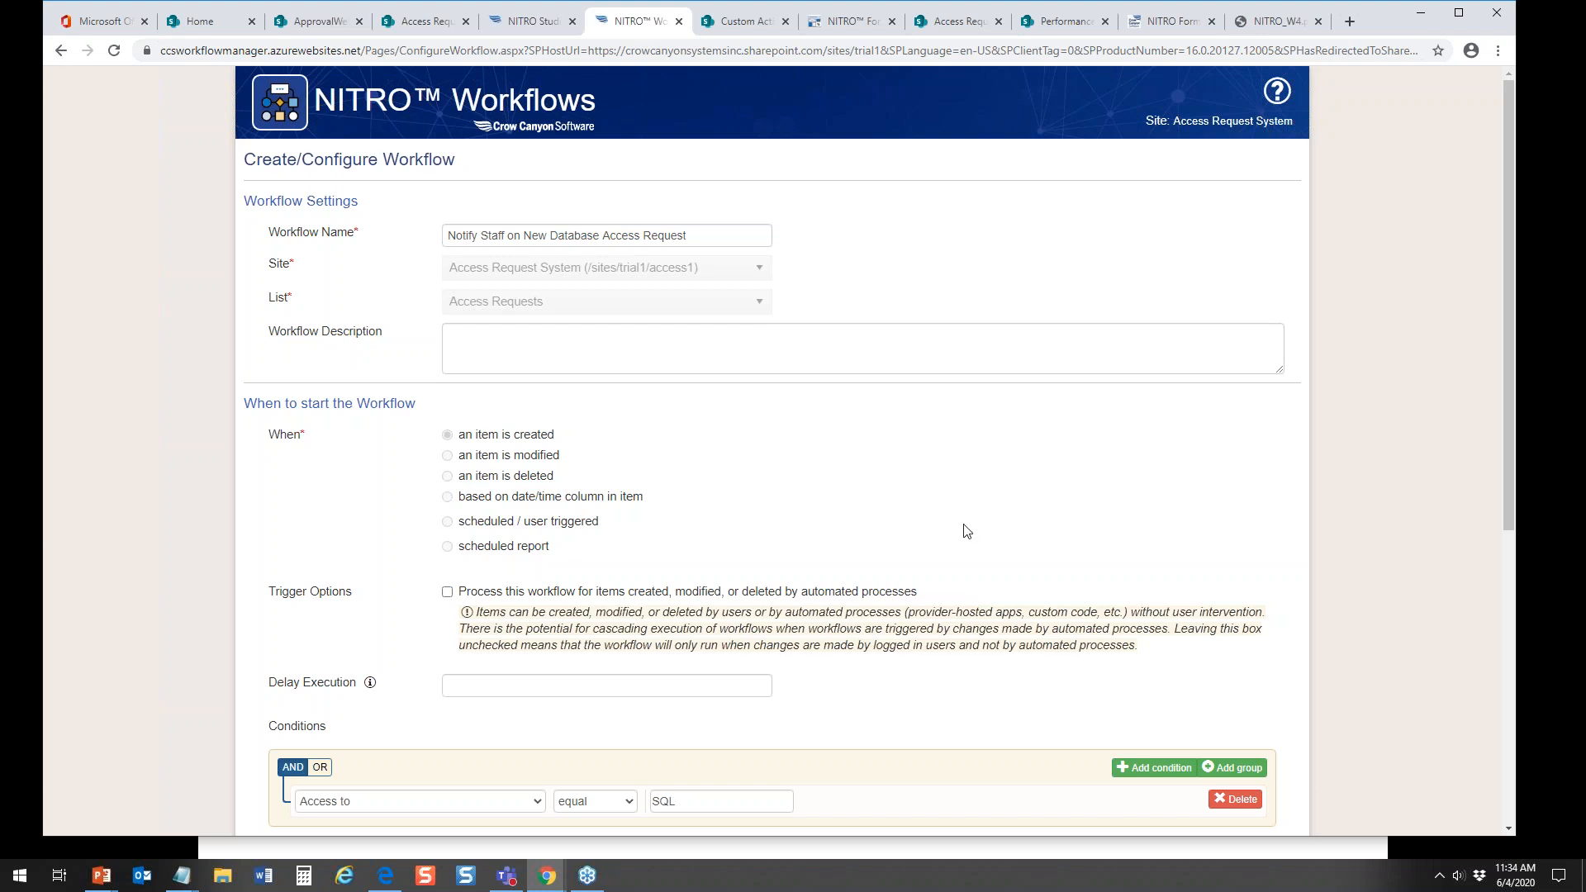
{"action": "scroll", "coordinate": [1502, 514], "scroll_direction": "down", "scroll_amount": 2}
{"action": "scroll", "coordinate": [1501, 512], "scroll_direction": "down", "scroll_amount": 3}
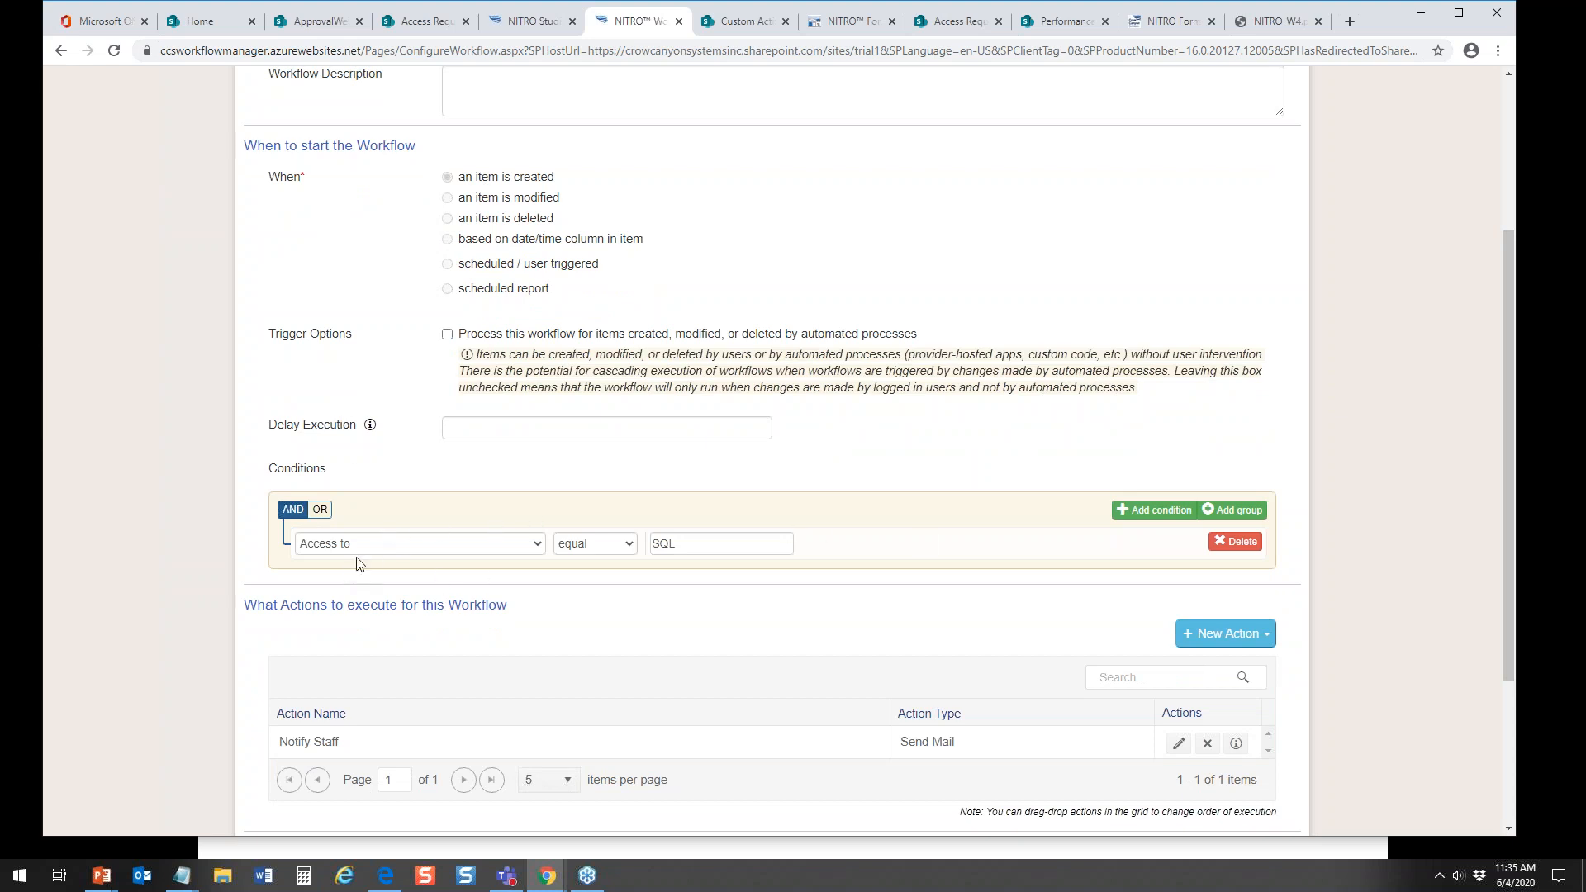
Step: Review the action types available for the workflow, view the Invoke Workflow action settings, and cancel them
{"action": "left_click", "coordinate": [1241, 633]}
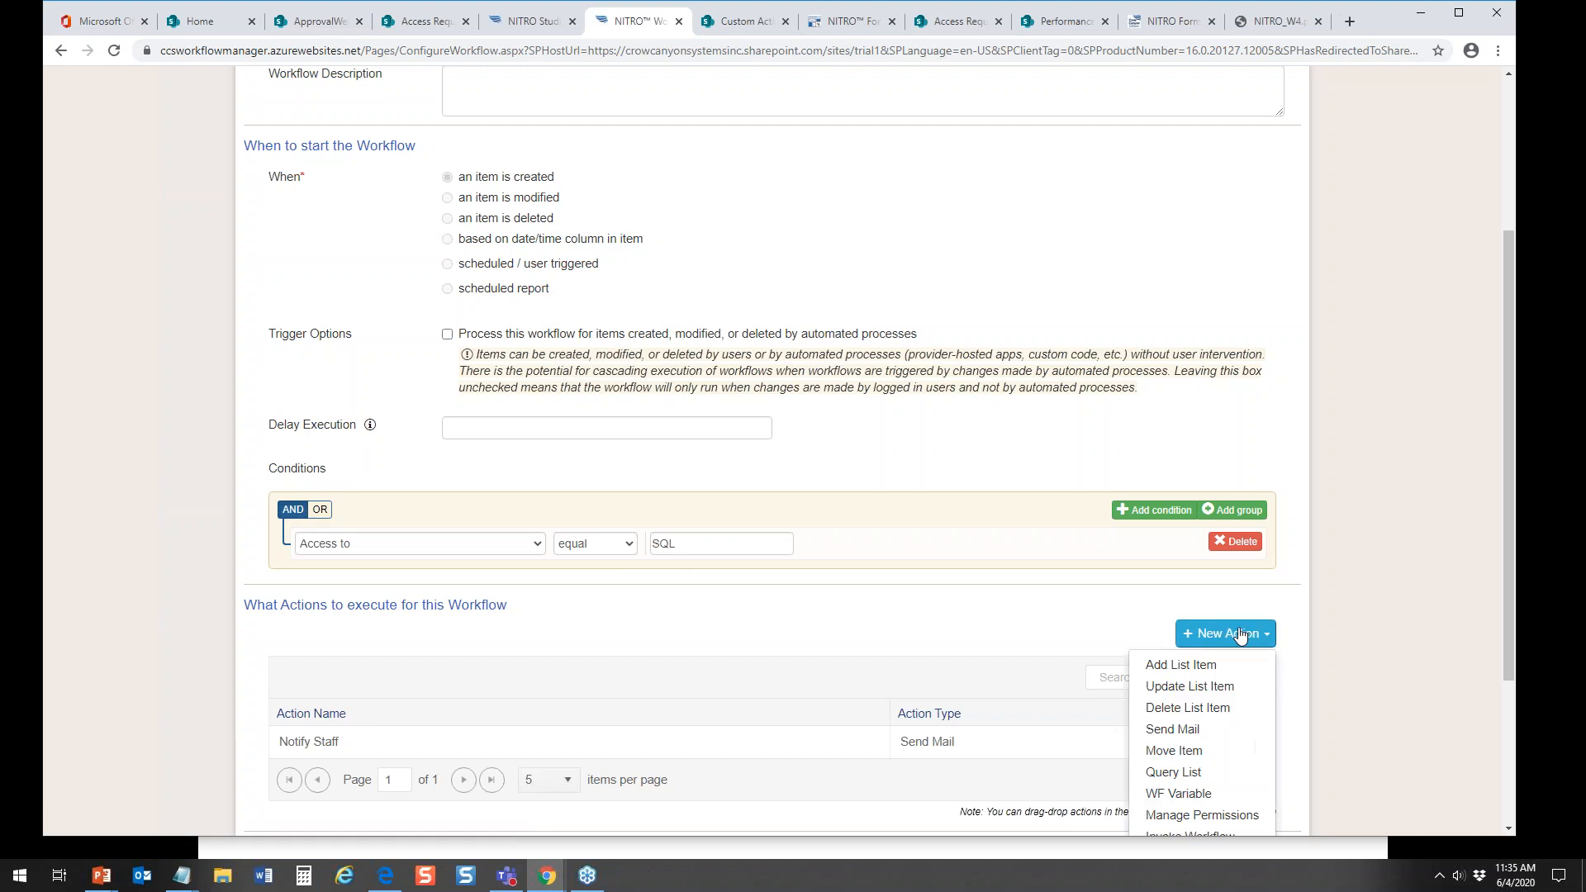
{"action": "left_click_drag", "start_coordinate": [1518, 515], "coordinate": [1507, 529]}
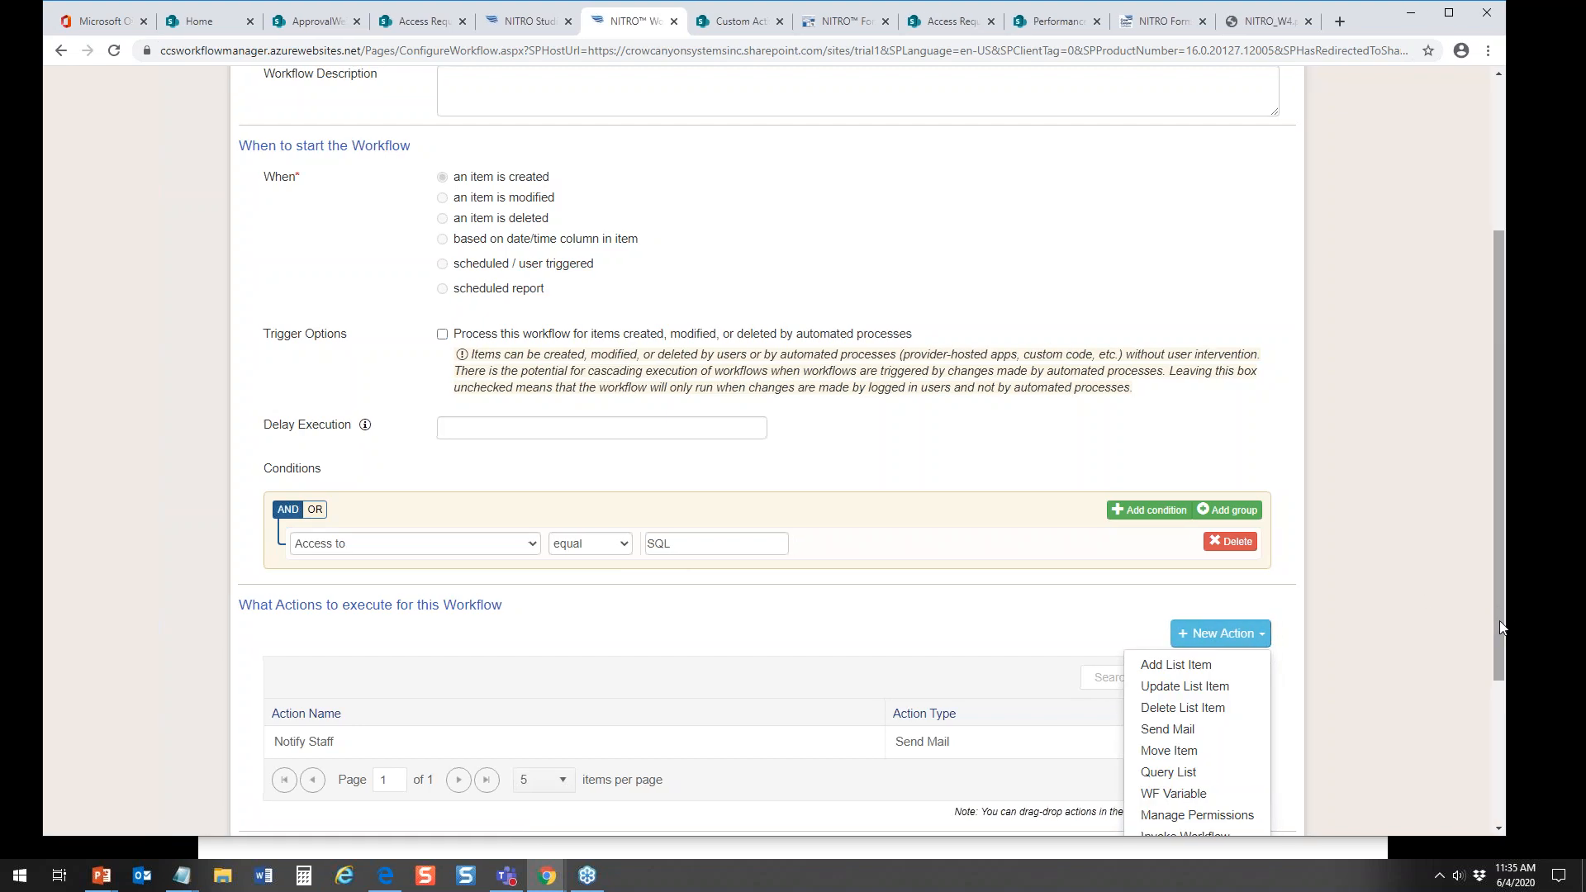
{"action": "left_click_drag", "start_coordinate": [1498, 598], "coordinate": [1491, 739]}
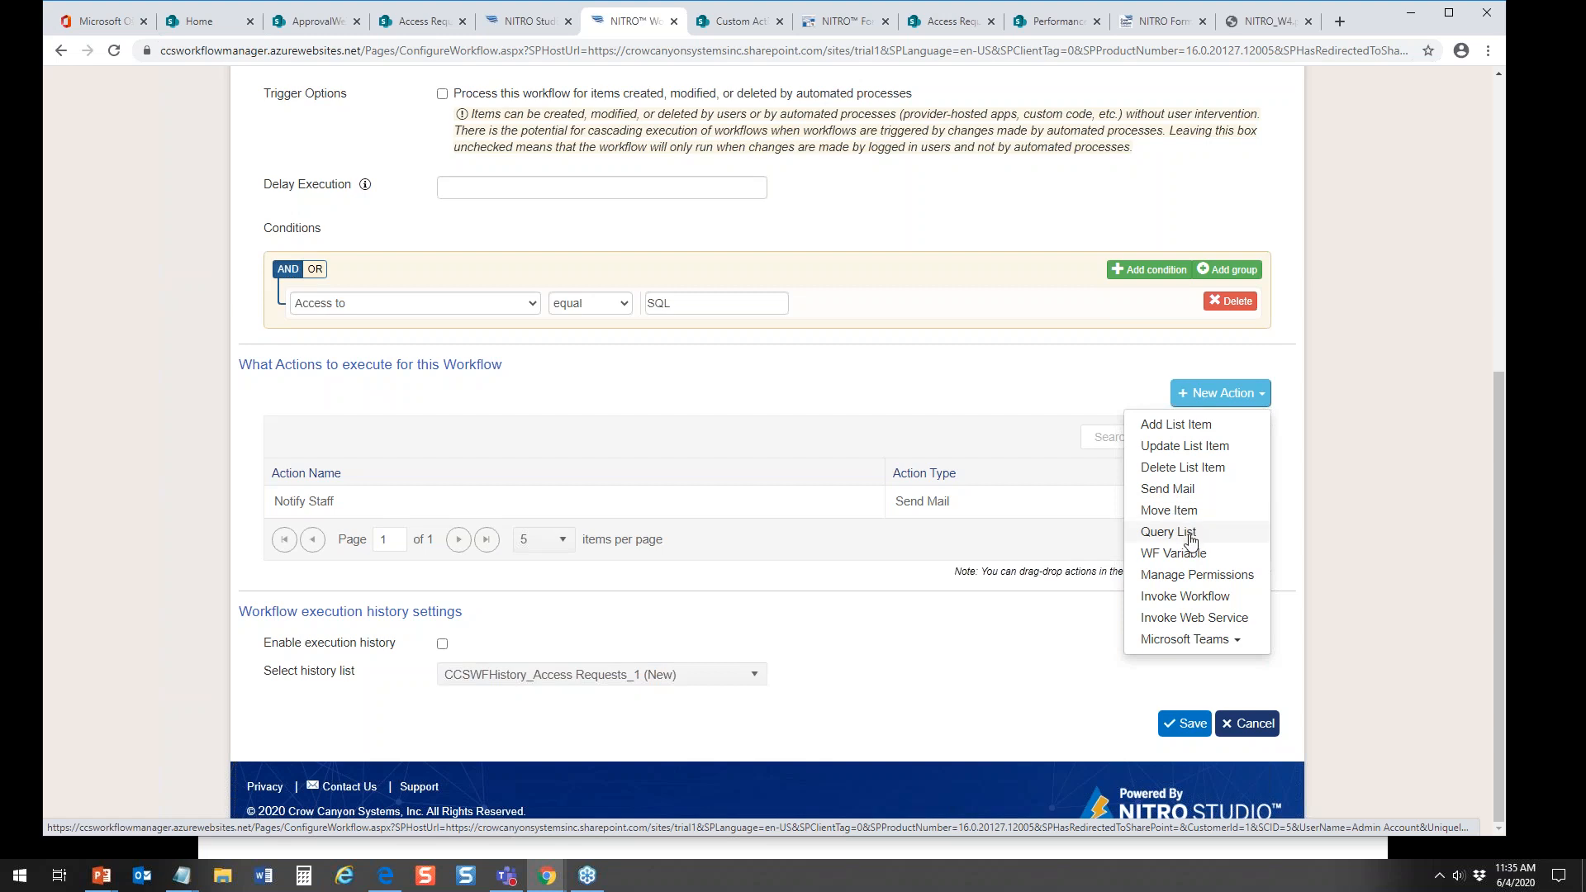
{"action": "left_click", "coordinate": [1214, 598]}
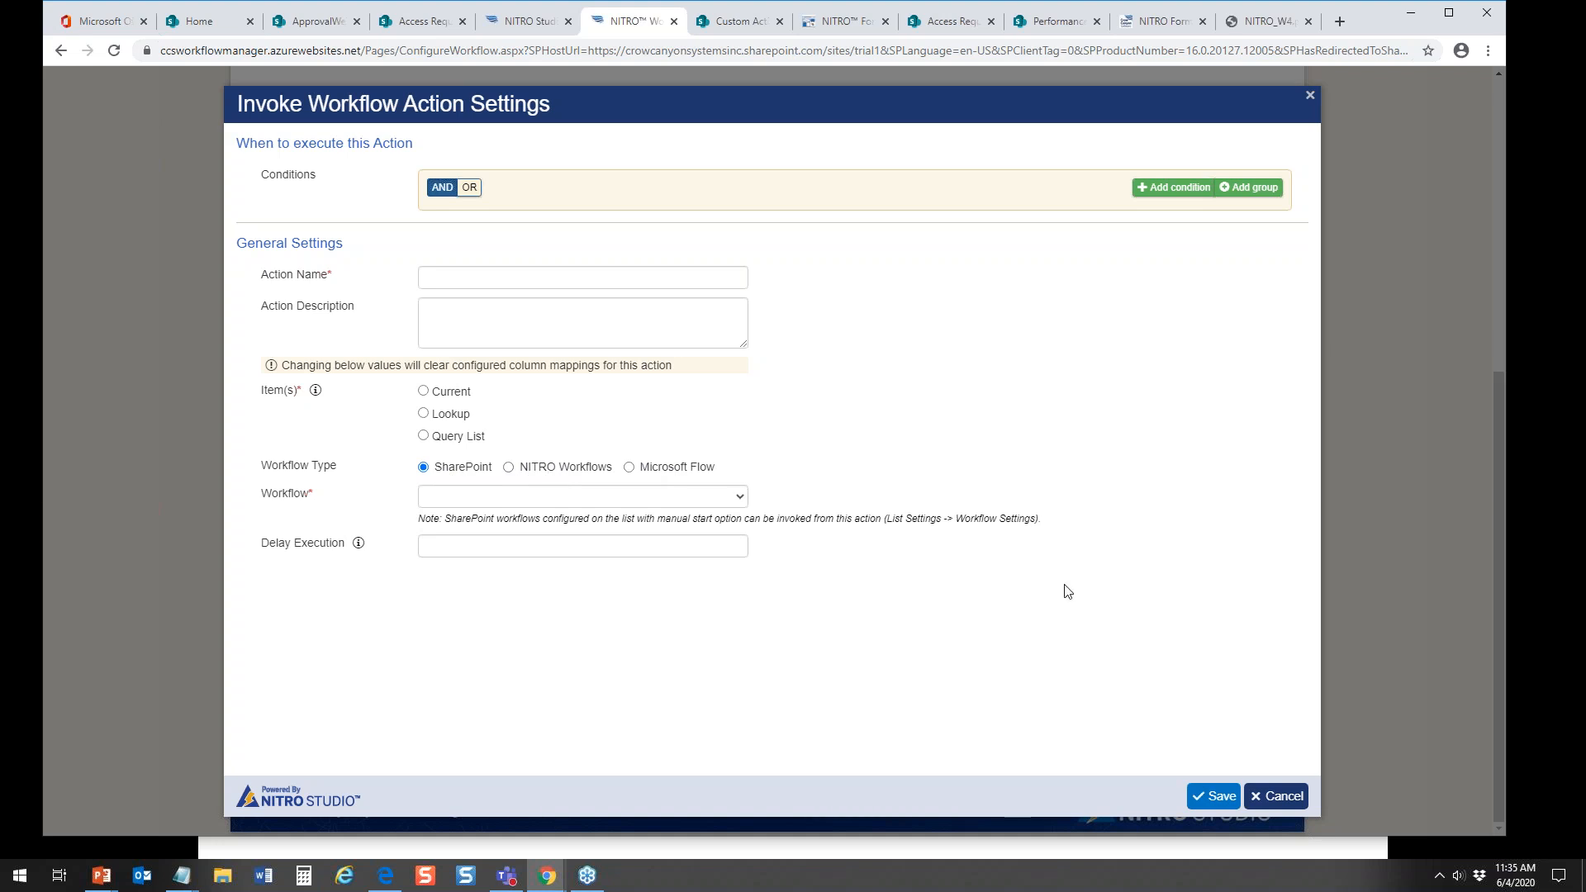
{"action": "left_click", "coordinate": [1277, 797]}
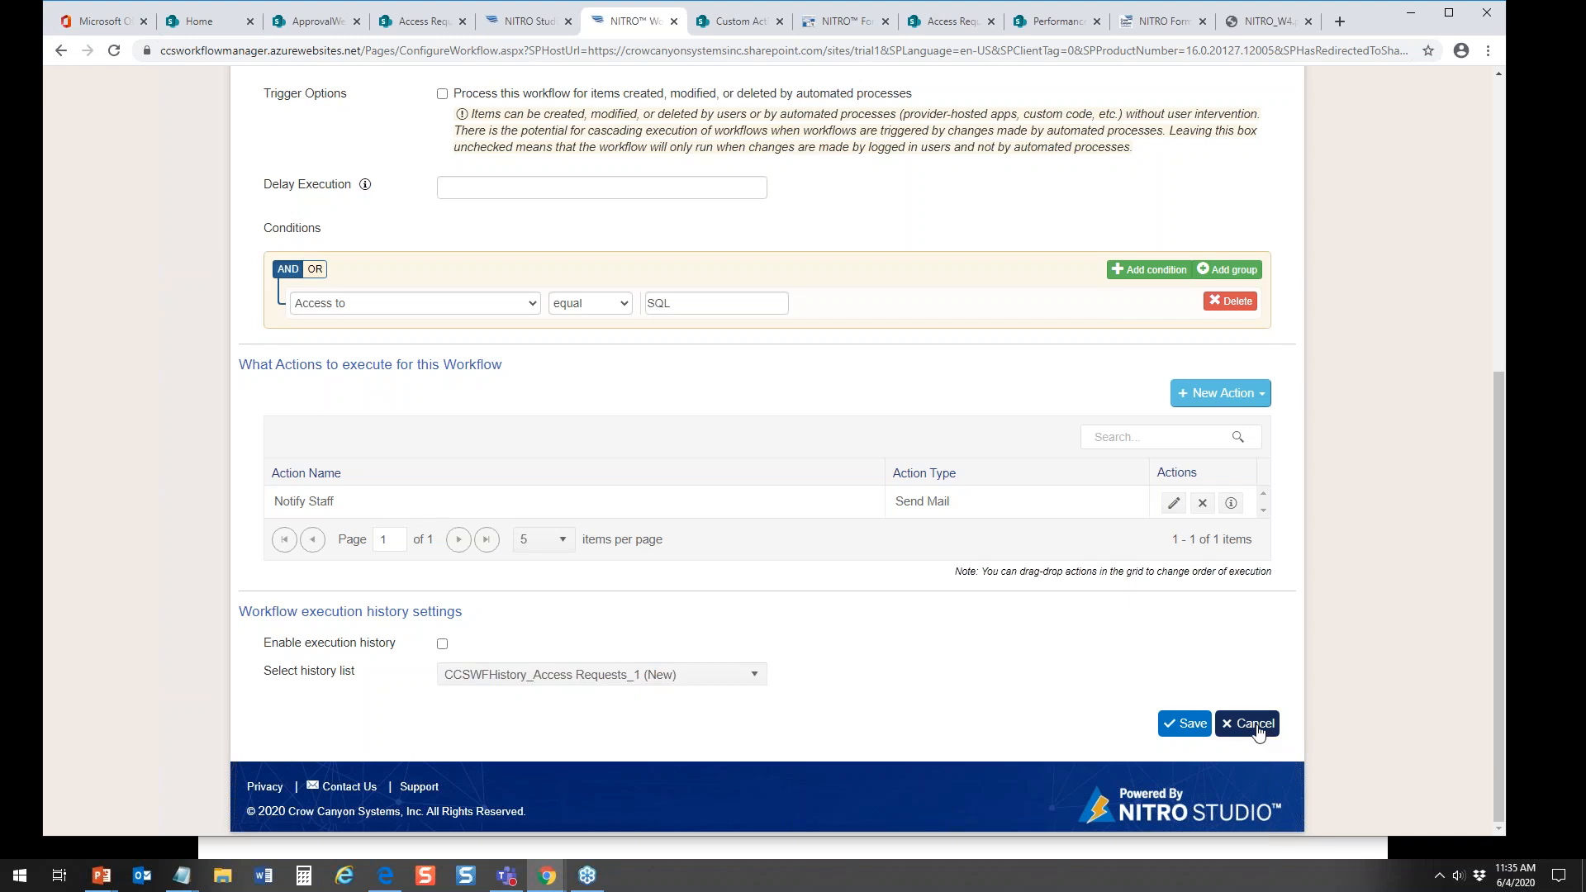
Step: Show the Microsoft Teams actions available for the workflow, and leave the workflow configuration without saving
{"action": "left_click", "coordinate": [1260, 401]}
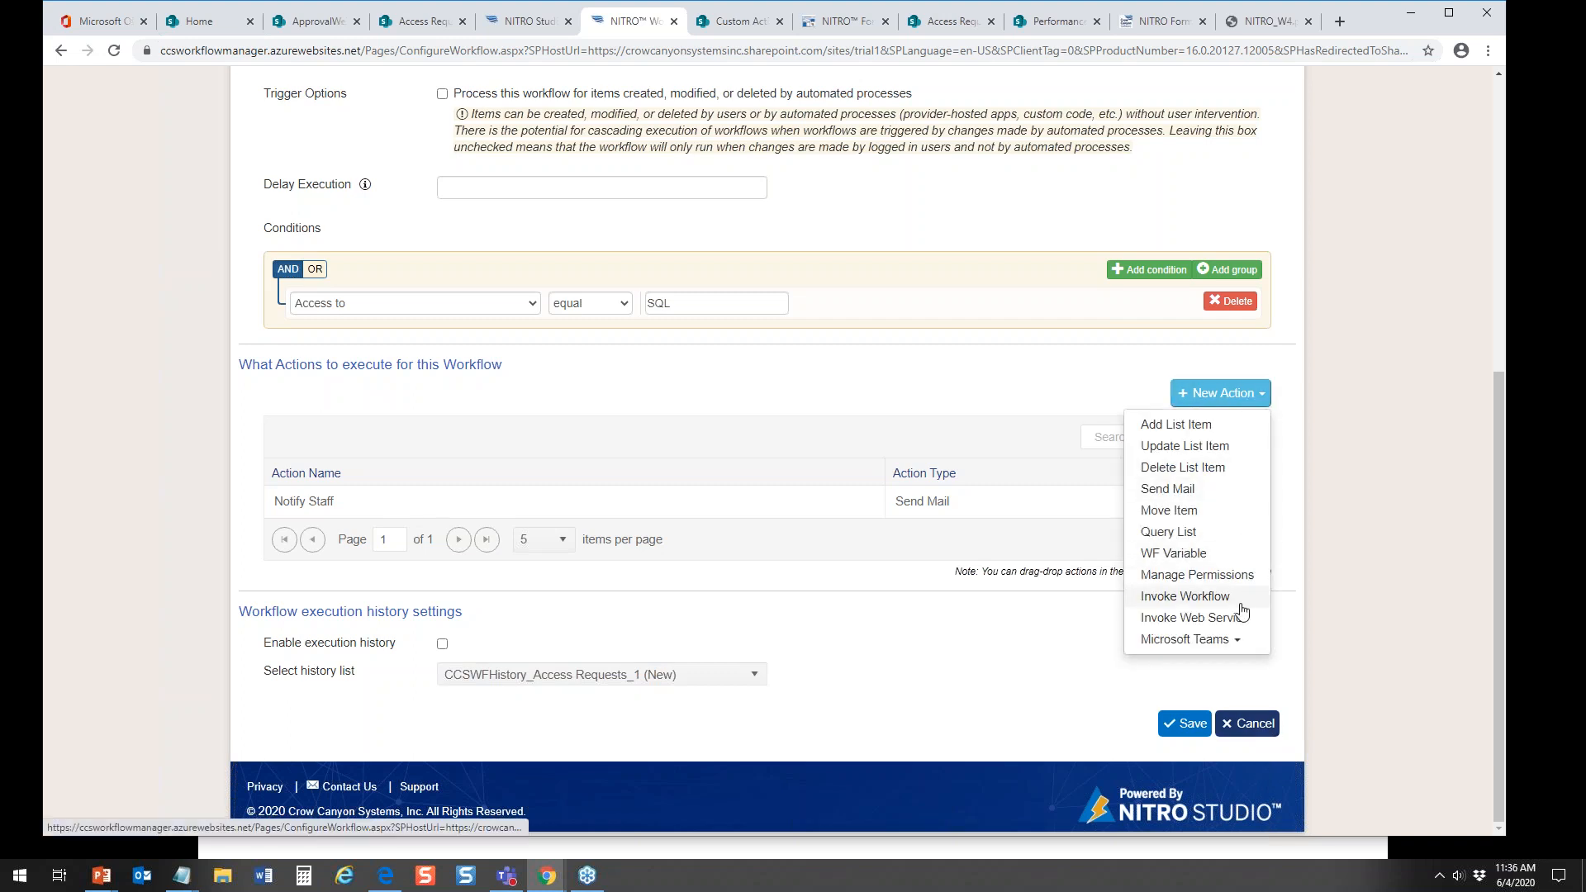
{"action": "left_click", "coordinate": [1200, 641]}
{"action": "left_click", "coordinate": [1200, 641]}
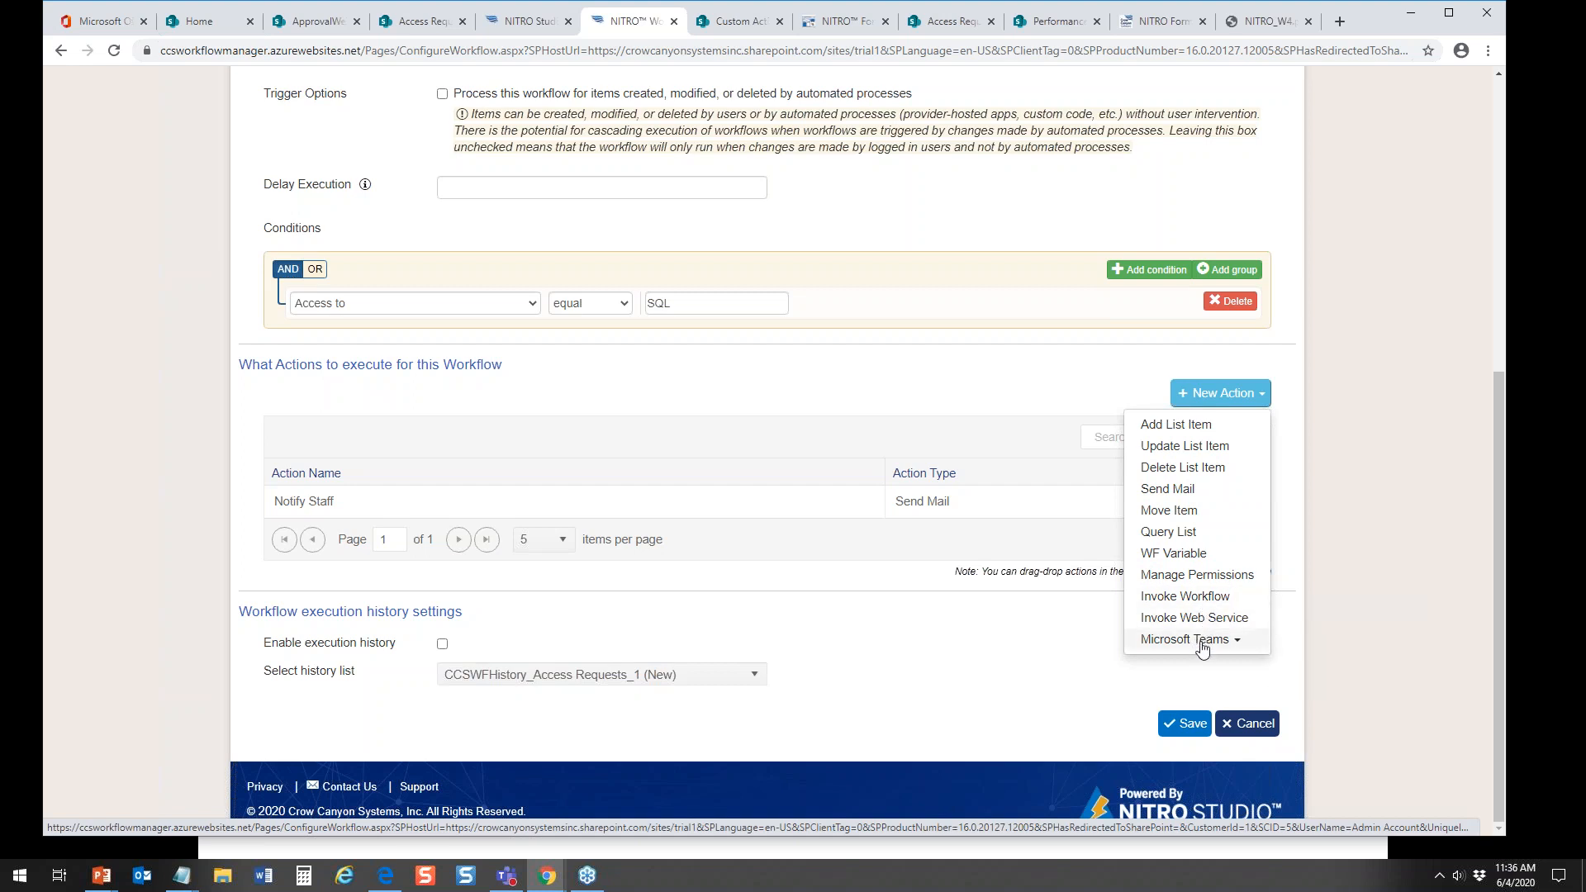
{"action": "left_click", "coordinate": [1202, 646]}
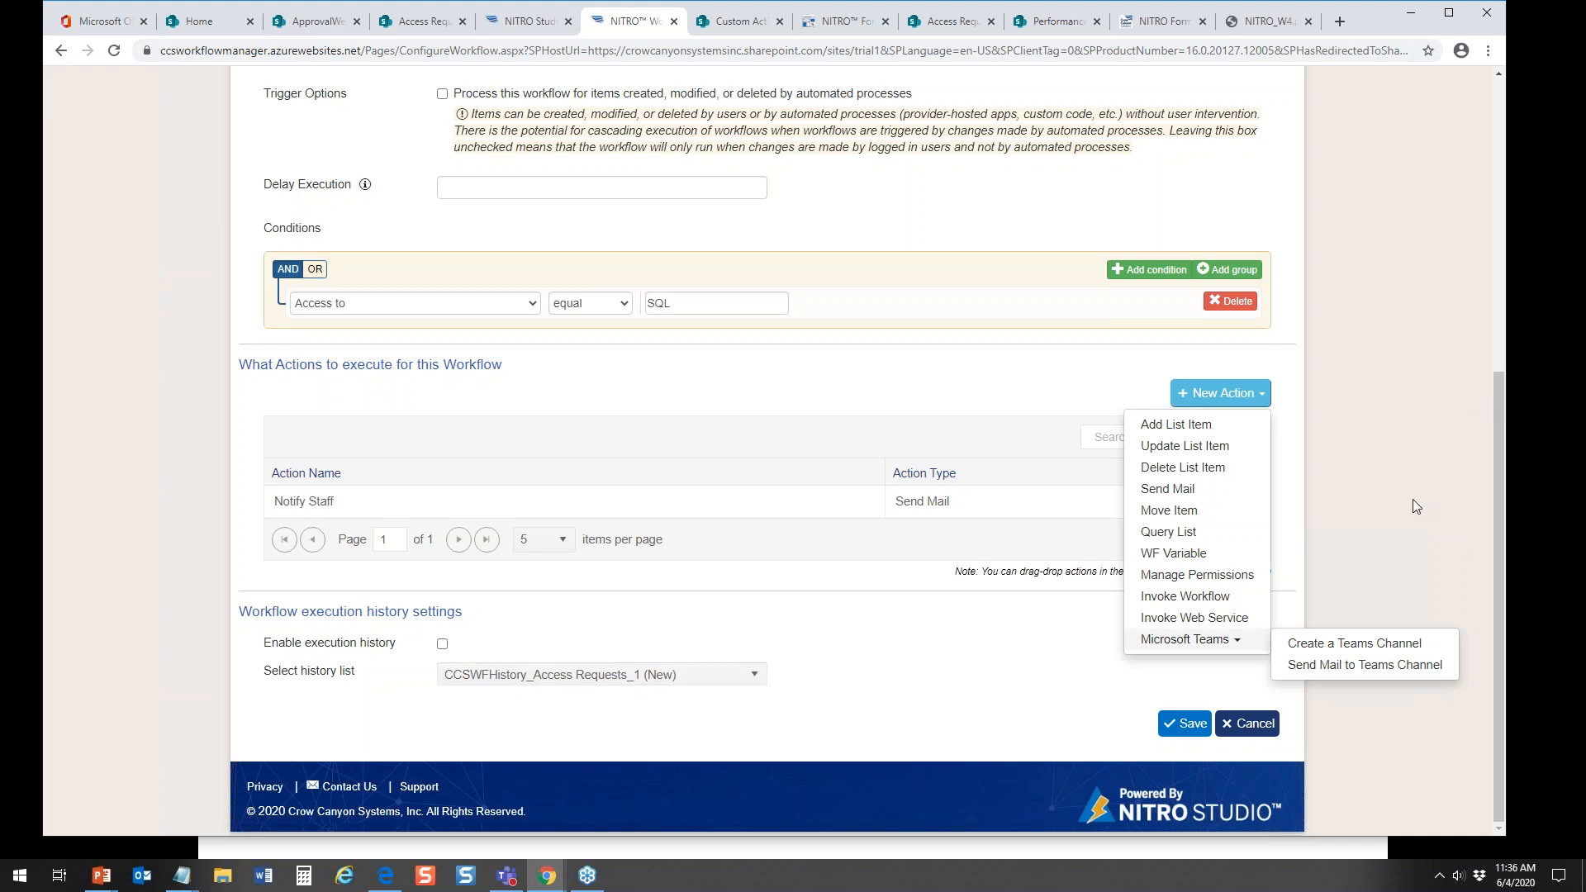
{"action": "left_click", "coordinate": [1254, 725]}
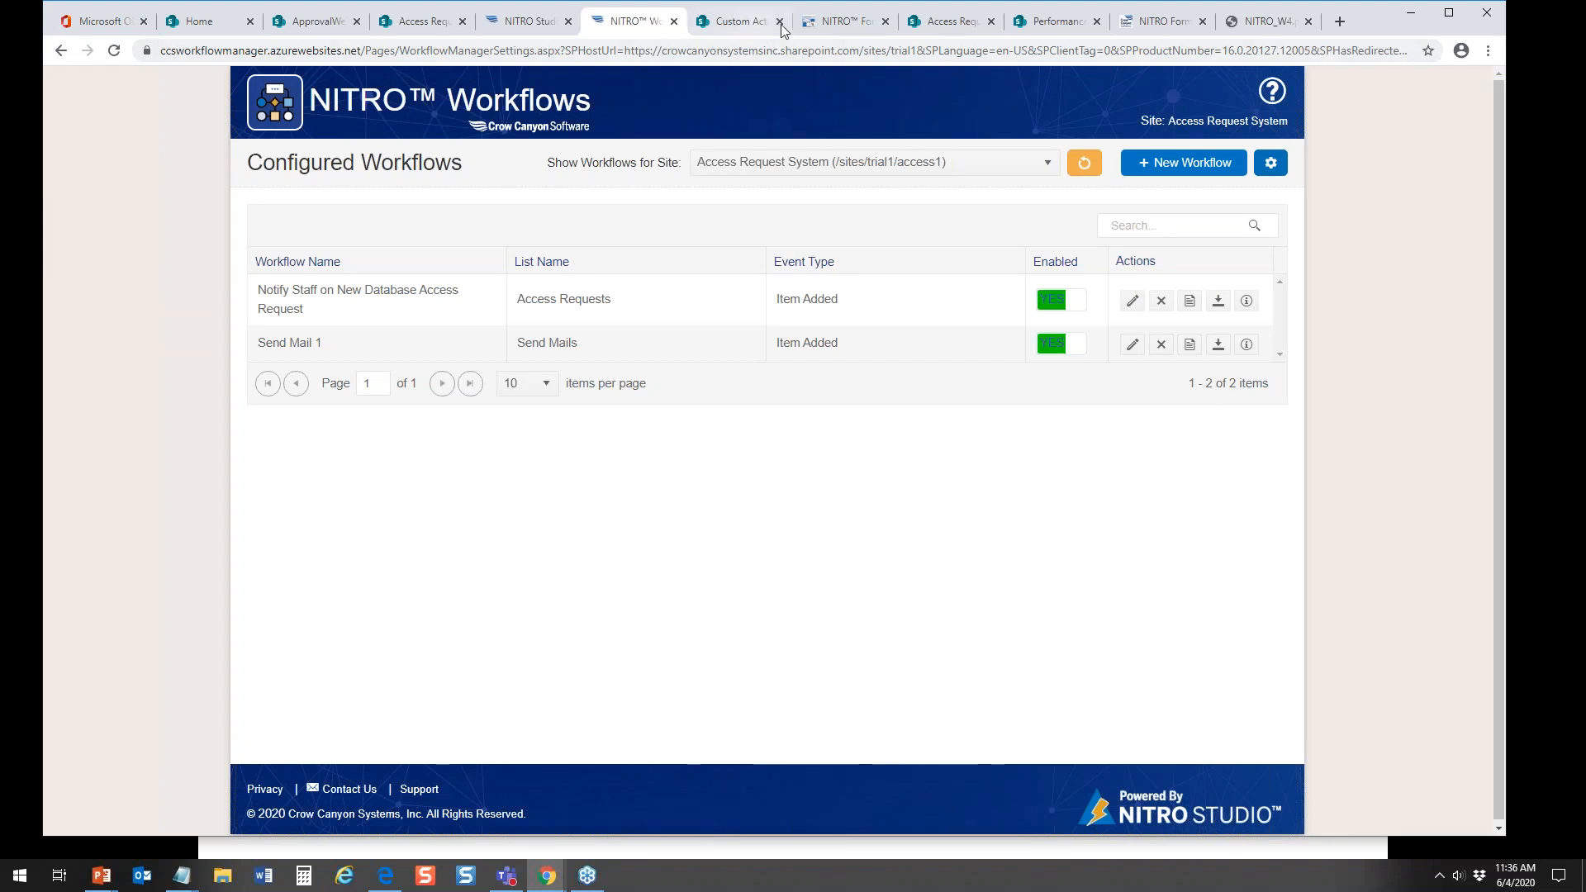
Step: View the Access Requests list, bring up the approver's browser window, close its Teams error page, and show the Tickets Demo list
{"action": "left_click", "coordinate": [425, 20]}
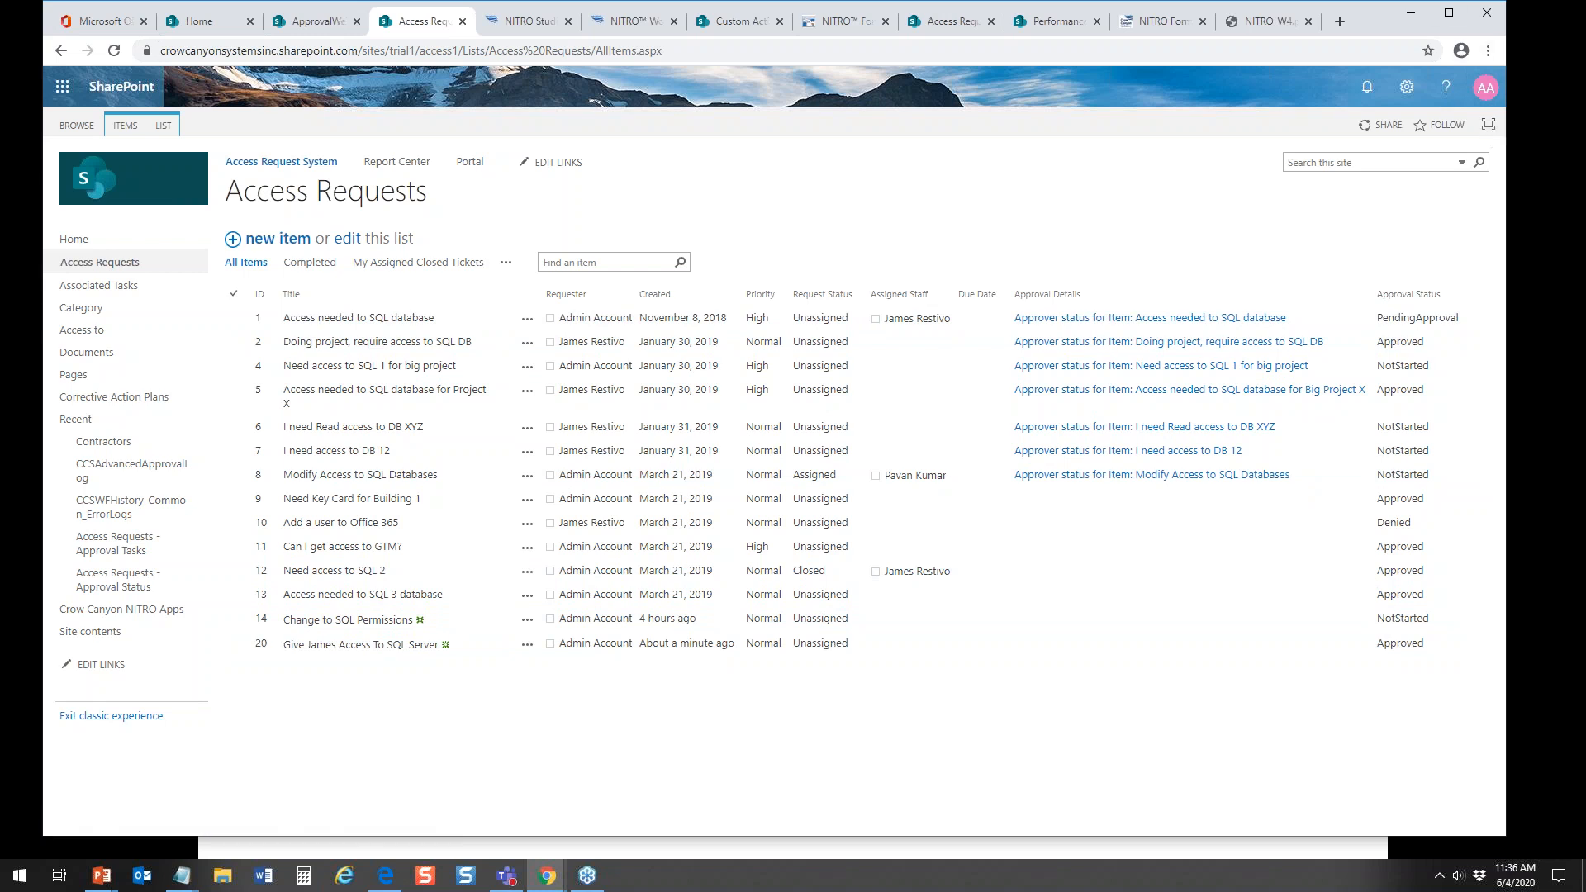
{"action": "left_click_drag", "start_coordinate": [1585, 51], "coordinate": [1342, 17]}
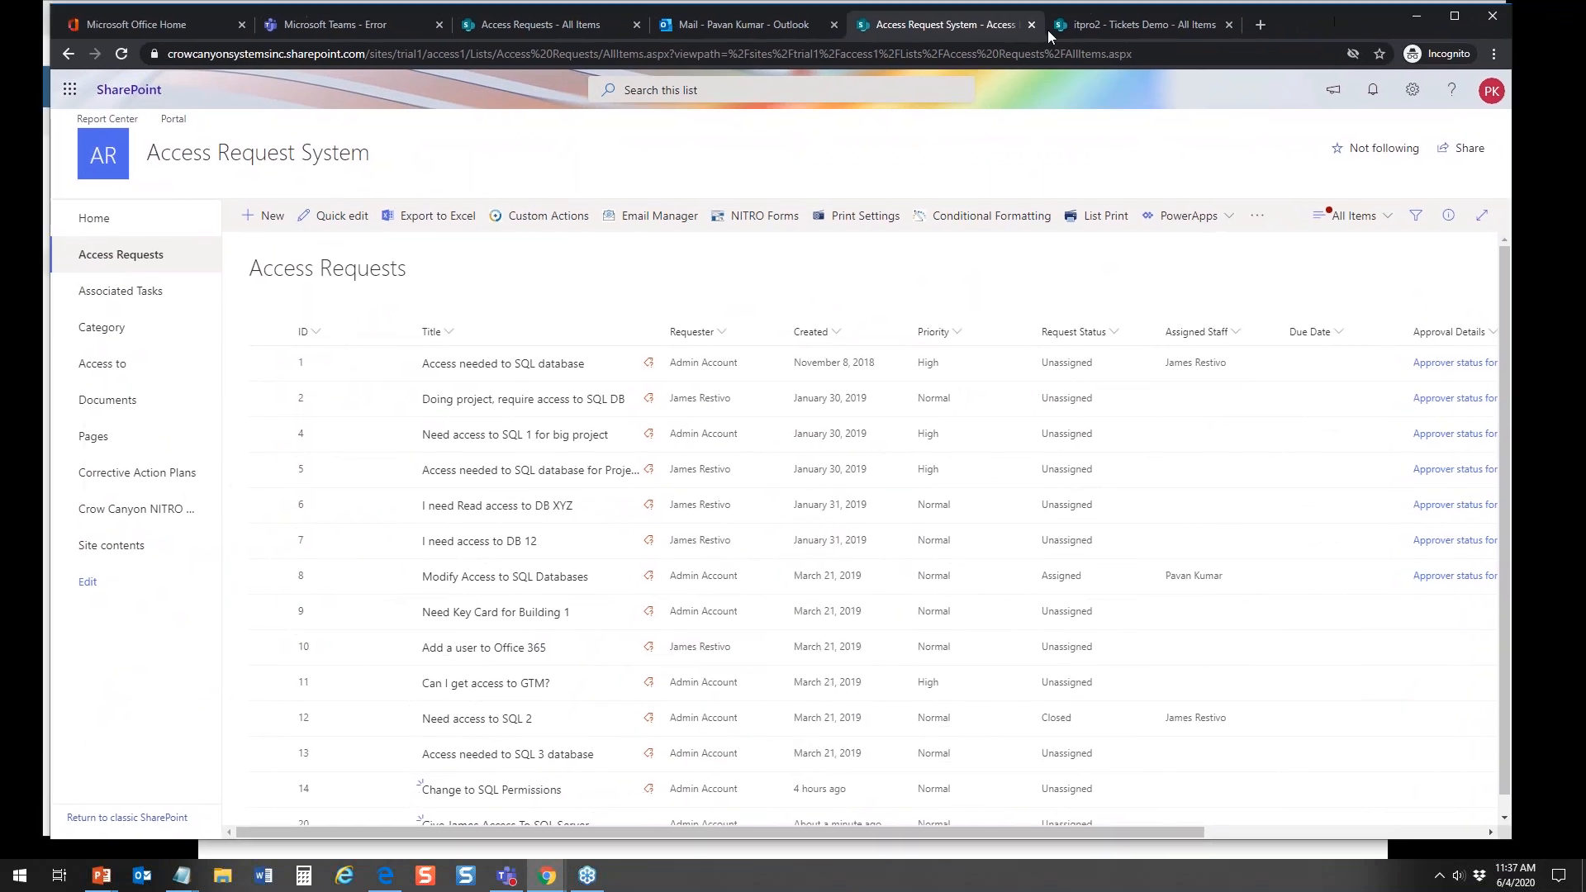
{"action": "left_click", "coordinate": [439, 24]}
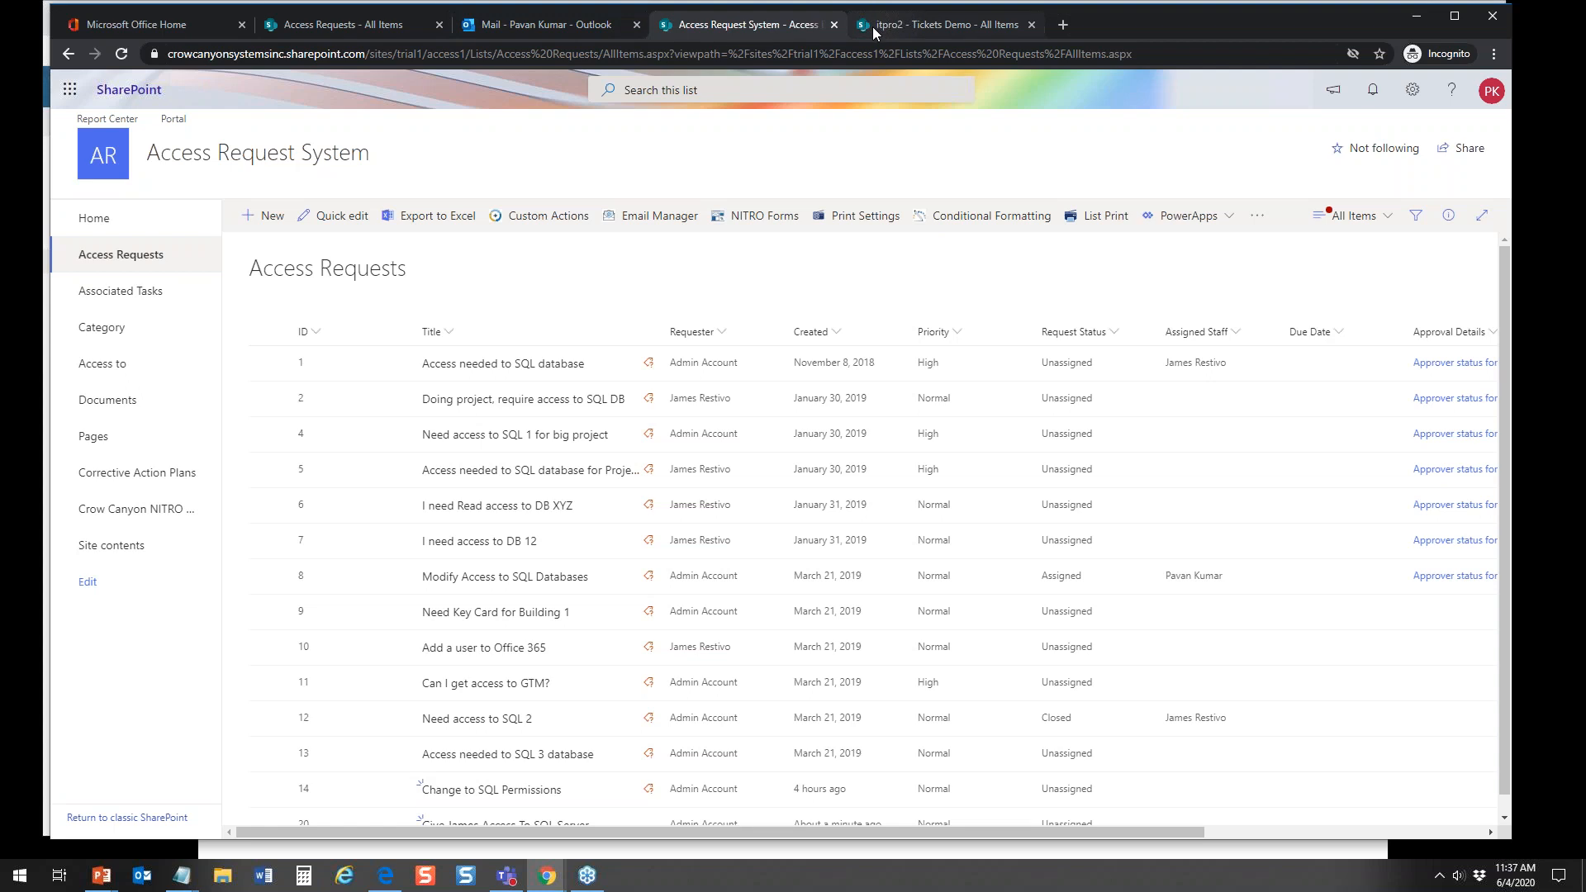
{"action": "left_click", "coordinate": [894, 28]}
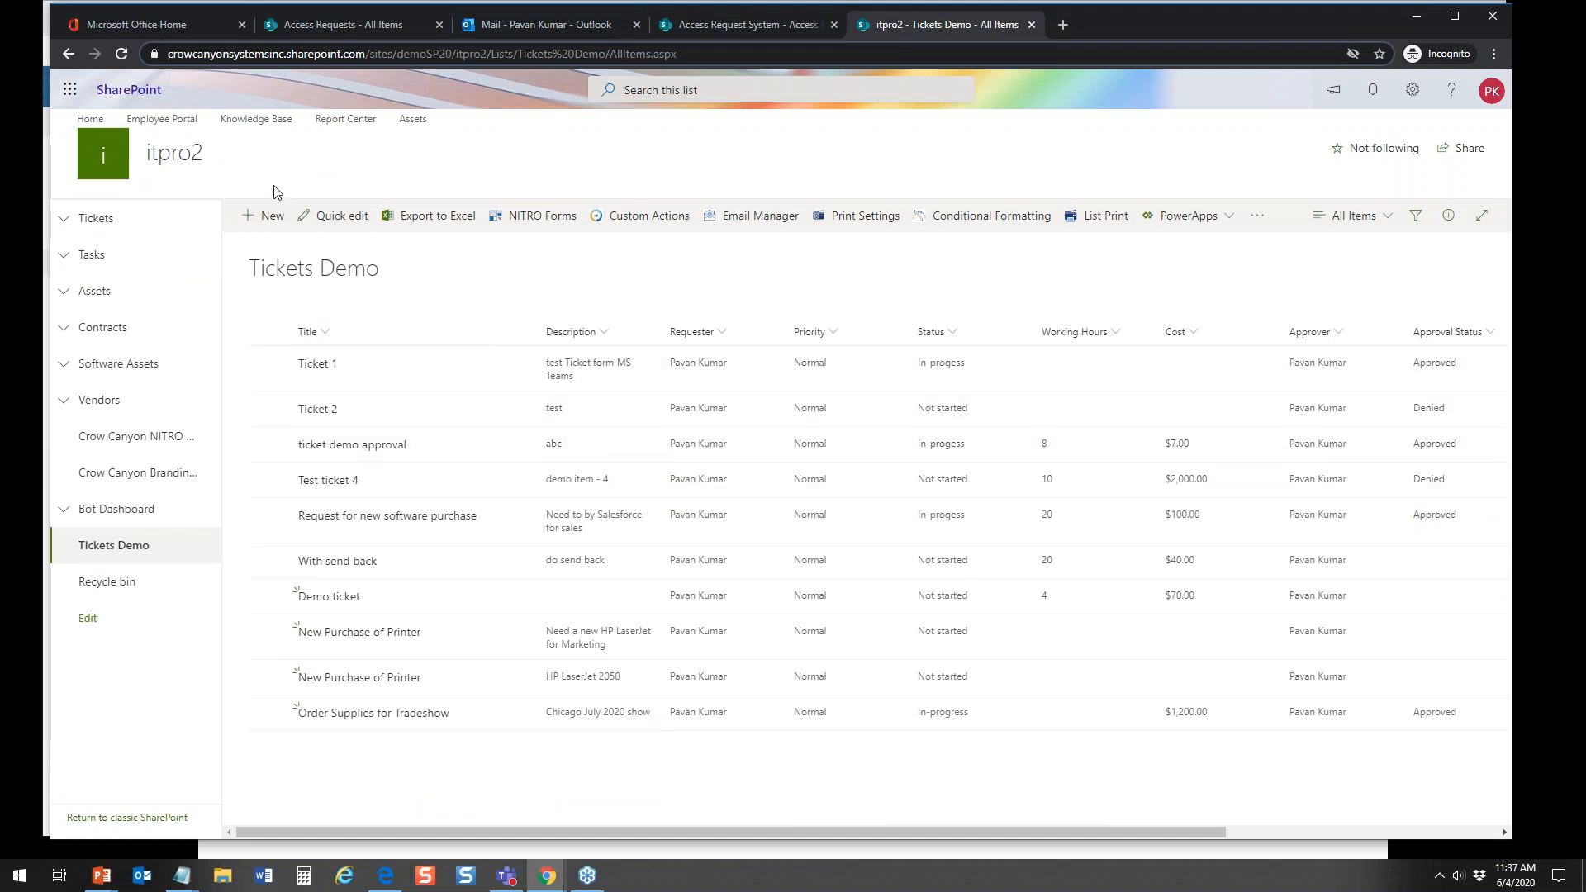
Step: Try to open Microsoft Teams from the approver's Office 365 home page, and move that browser window aside
{"action": "left_click", "coordinate": [152, 27]}
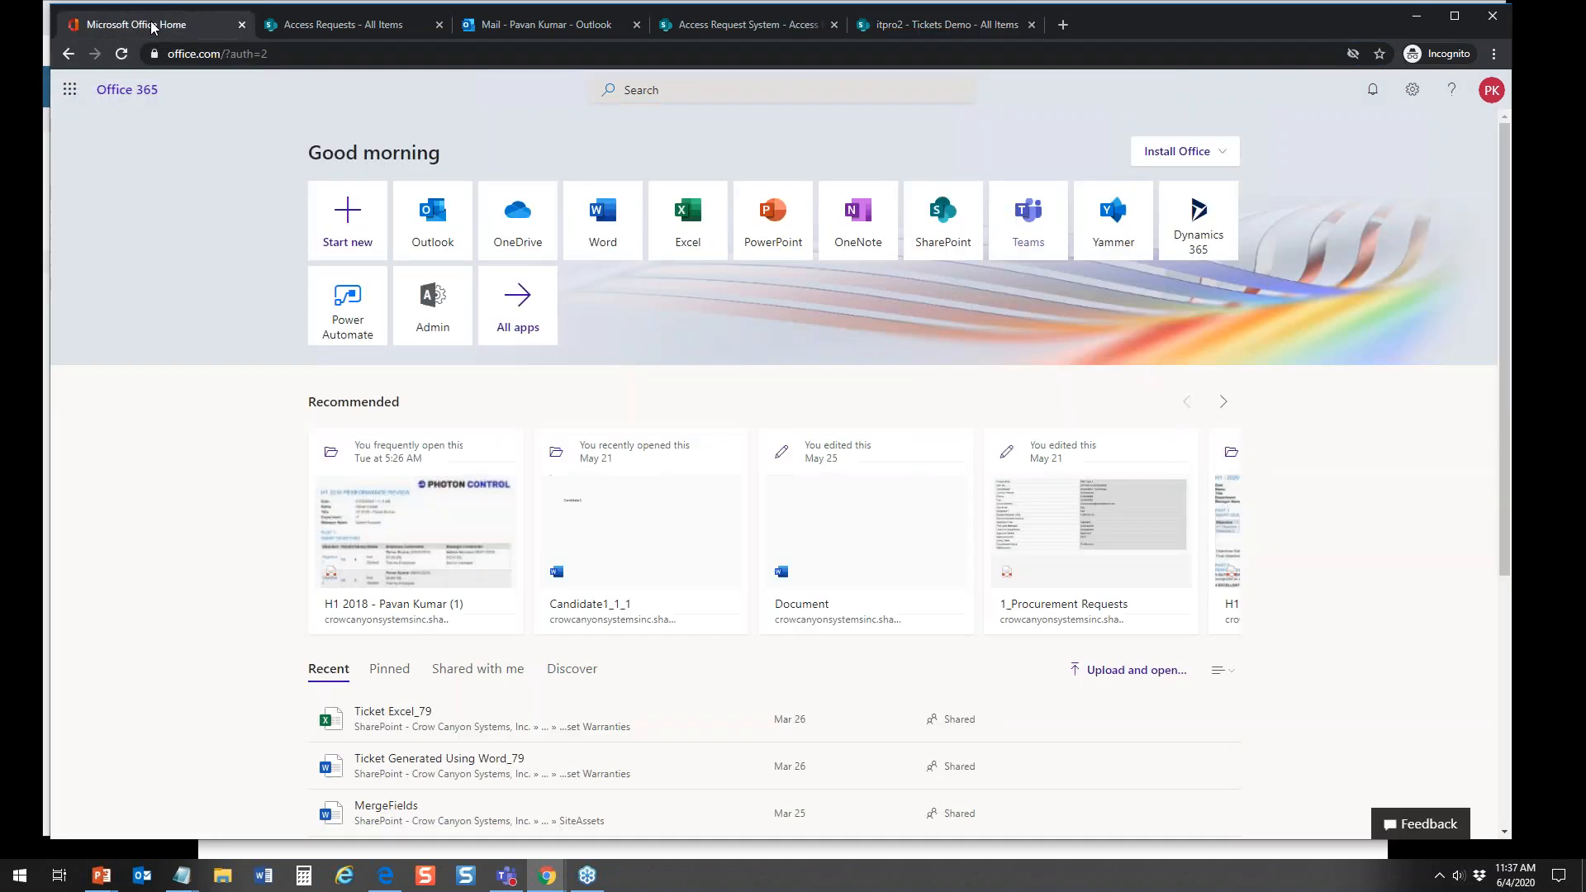
{"action": "left_click", "coordinate": [1028, 221]}
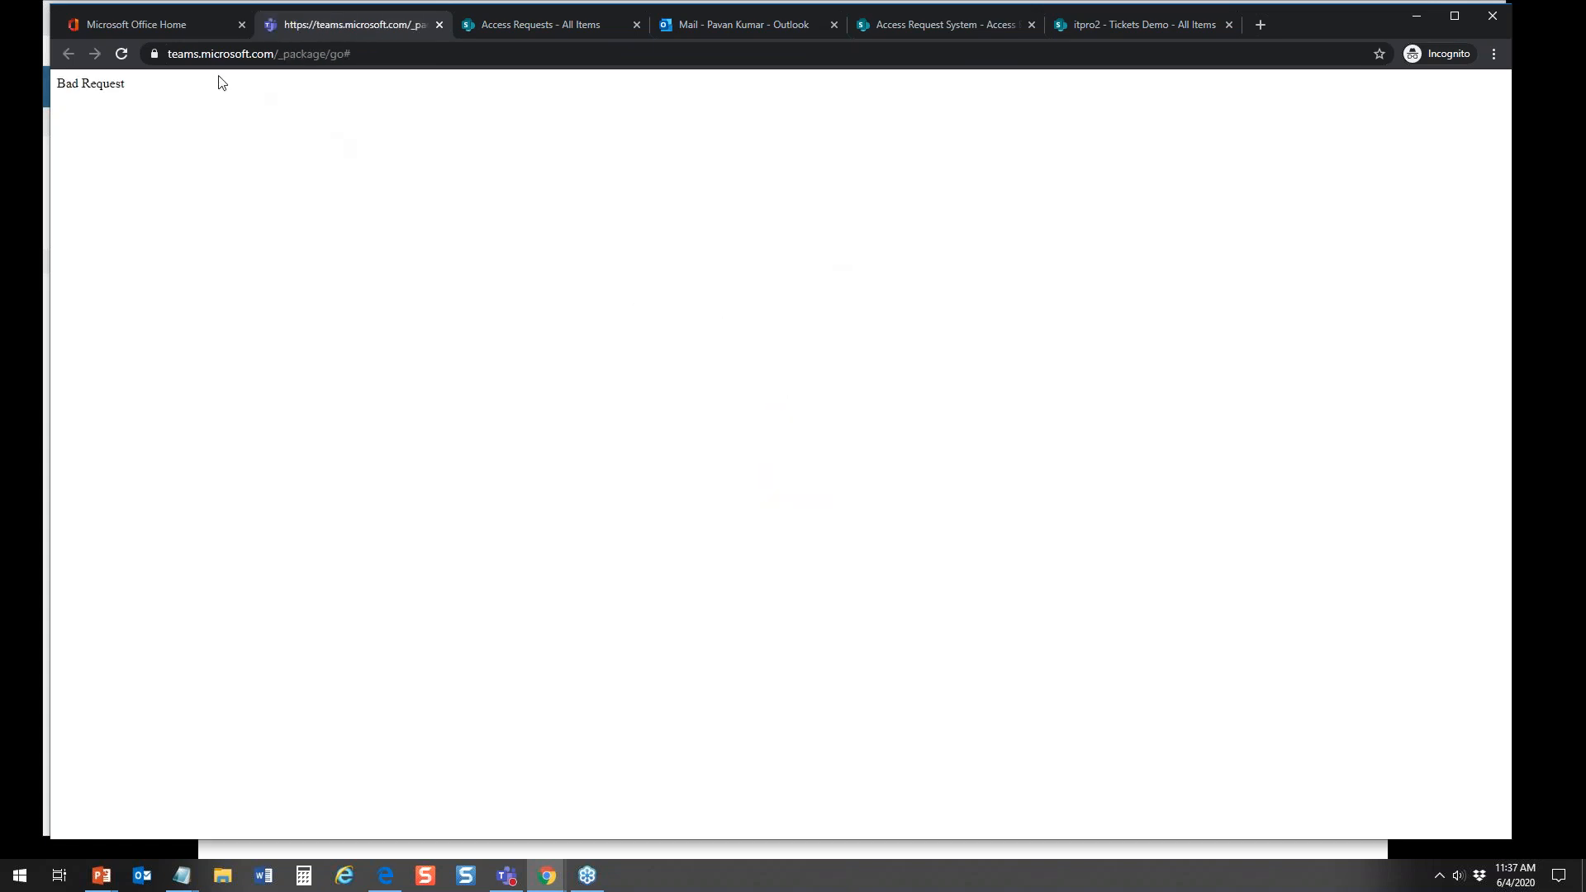
{"action": "left_click", "coordinate": [178, 25]}
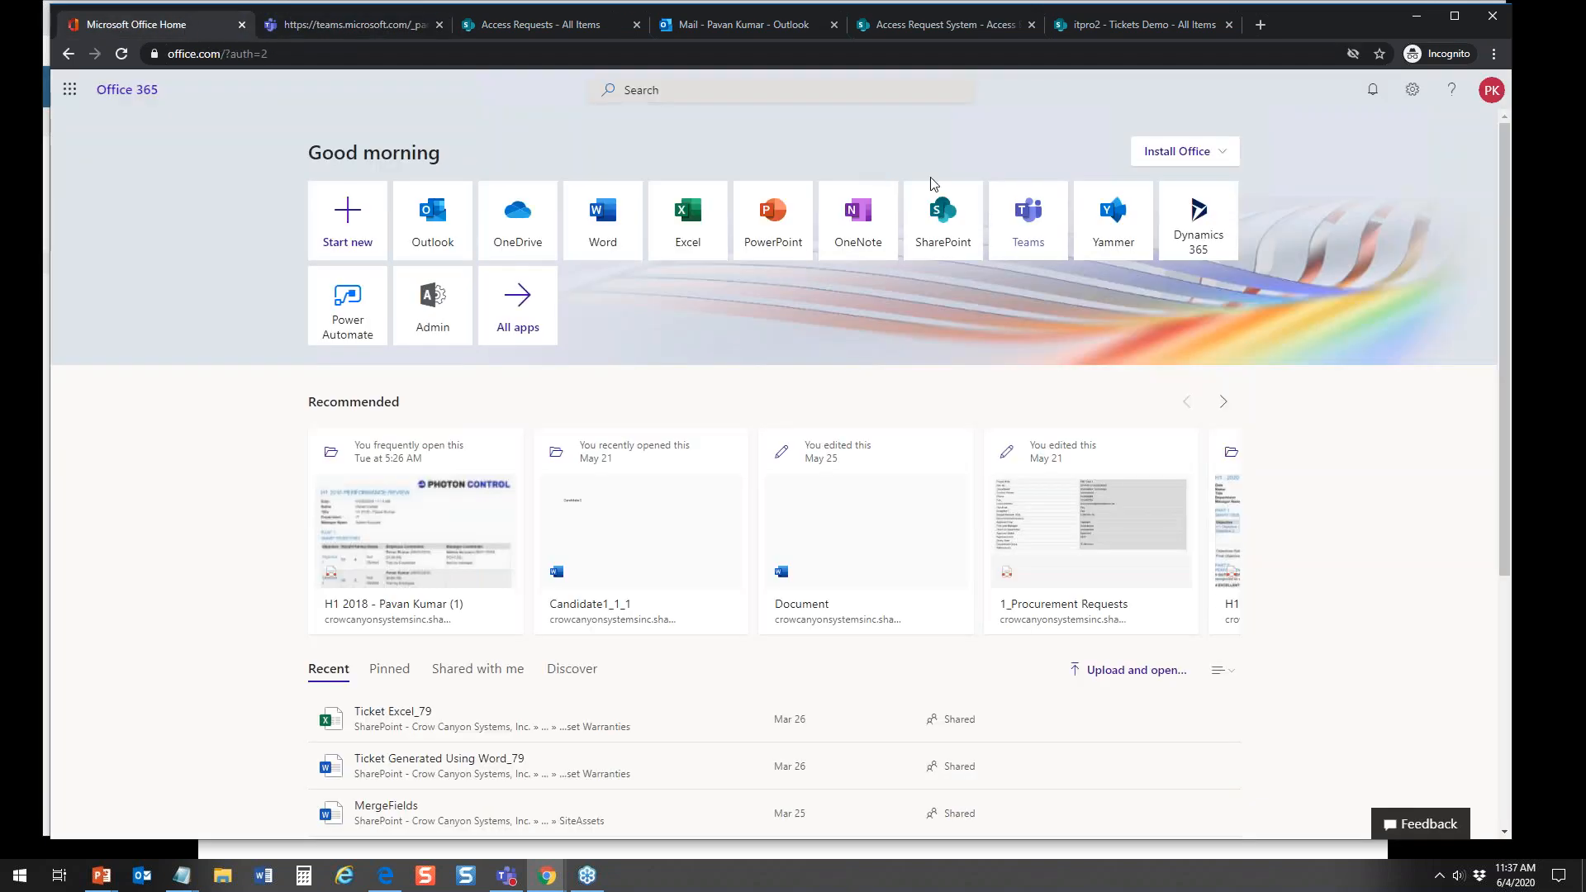
{"action": "left_click", "coordinate": [1028, 217]}
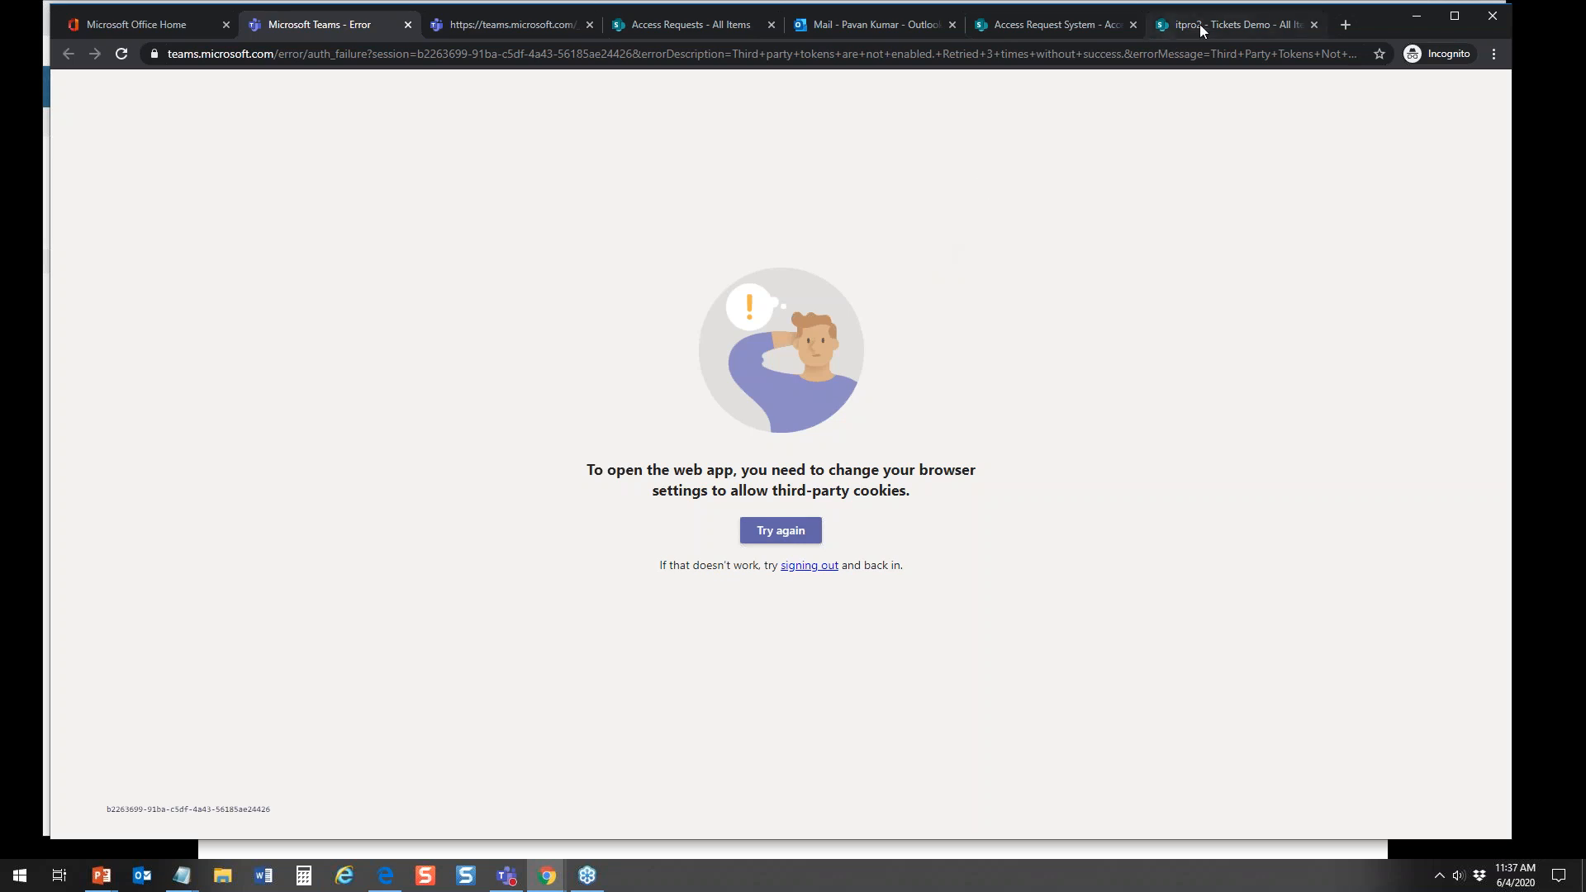
{"action": "left_click_drag", "start_coordinate": [1385, 27], "coordinate": [1585, 38]}
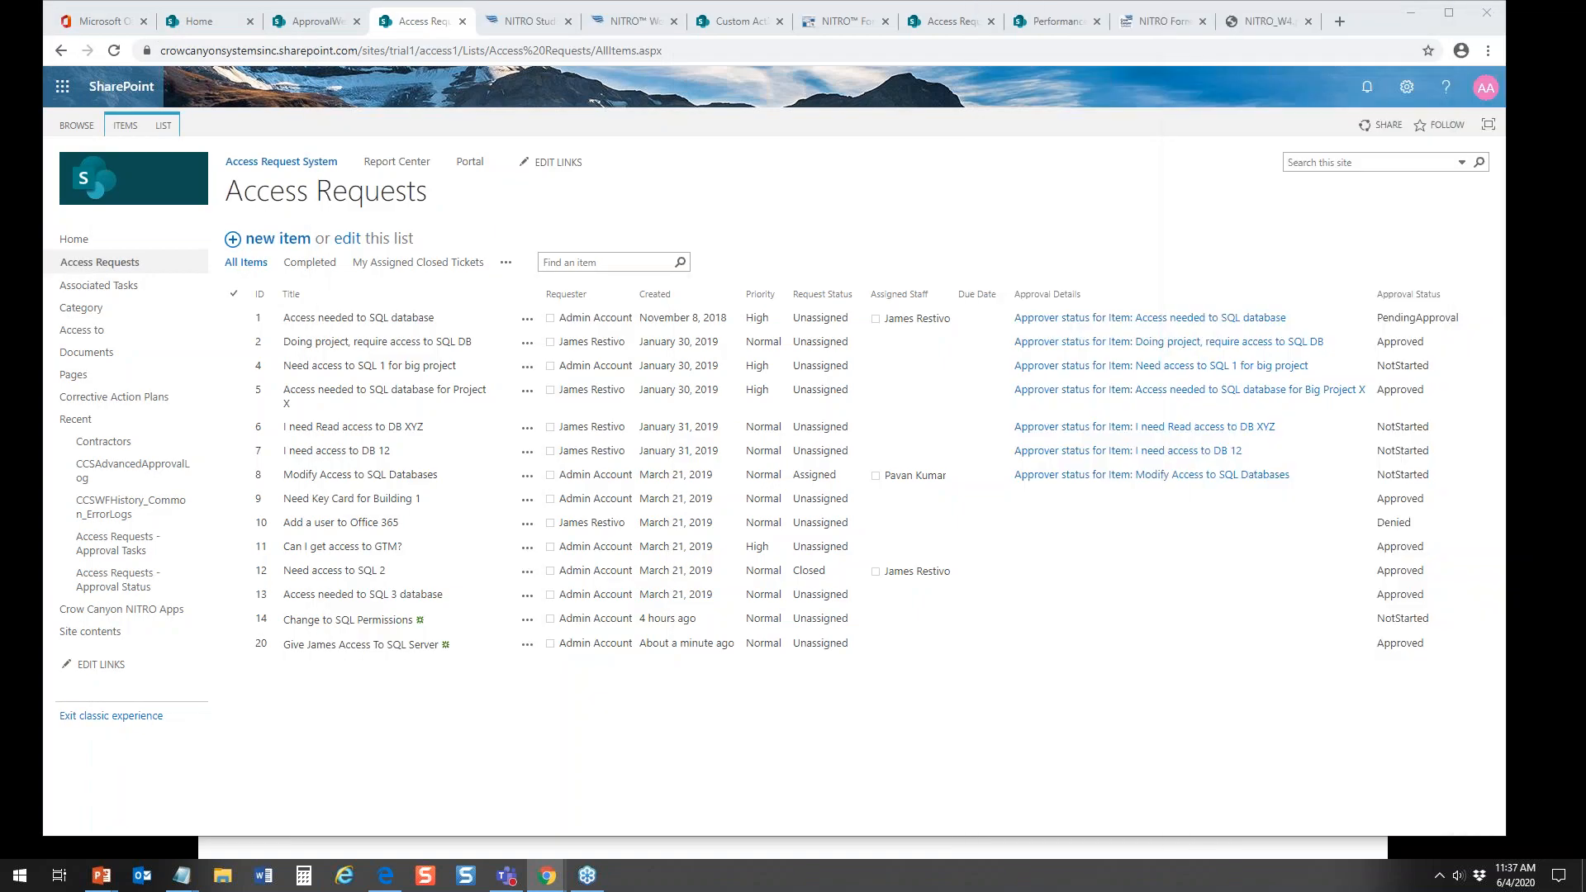
Step: Switch to the Microsoft Edge window showing the Tickets Demo list and reposition it on the screen
{"action": "mouse_move", "coordinate": [547, 875]}
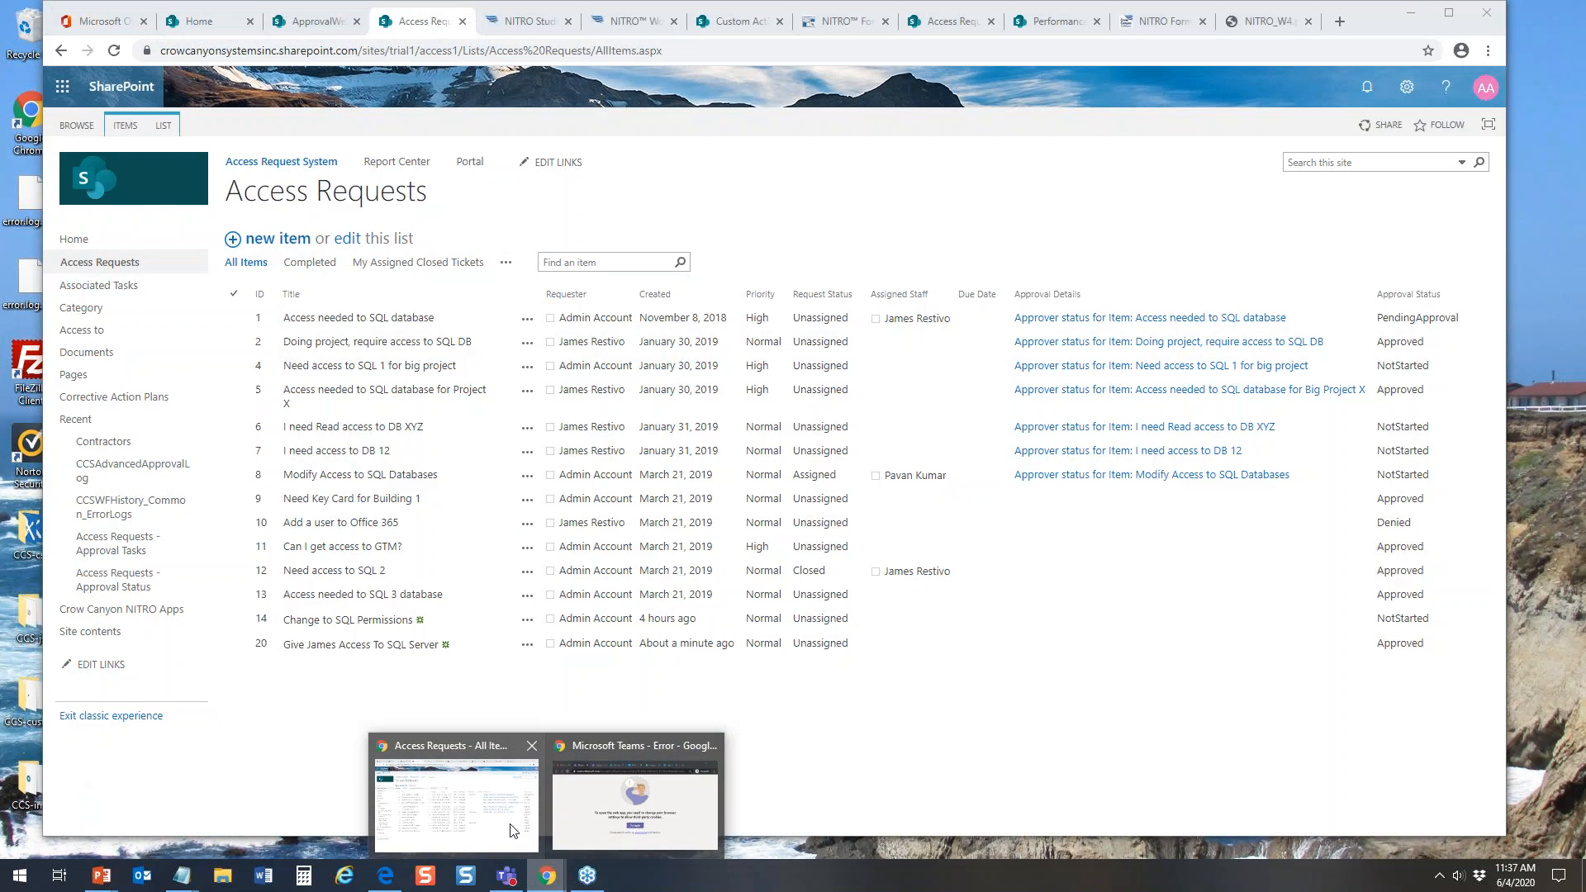
{"action": "left_click", "coordinate": [512, 830]}
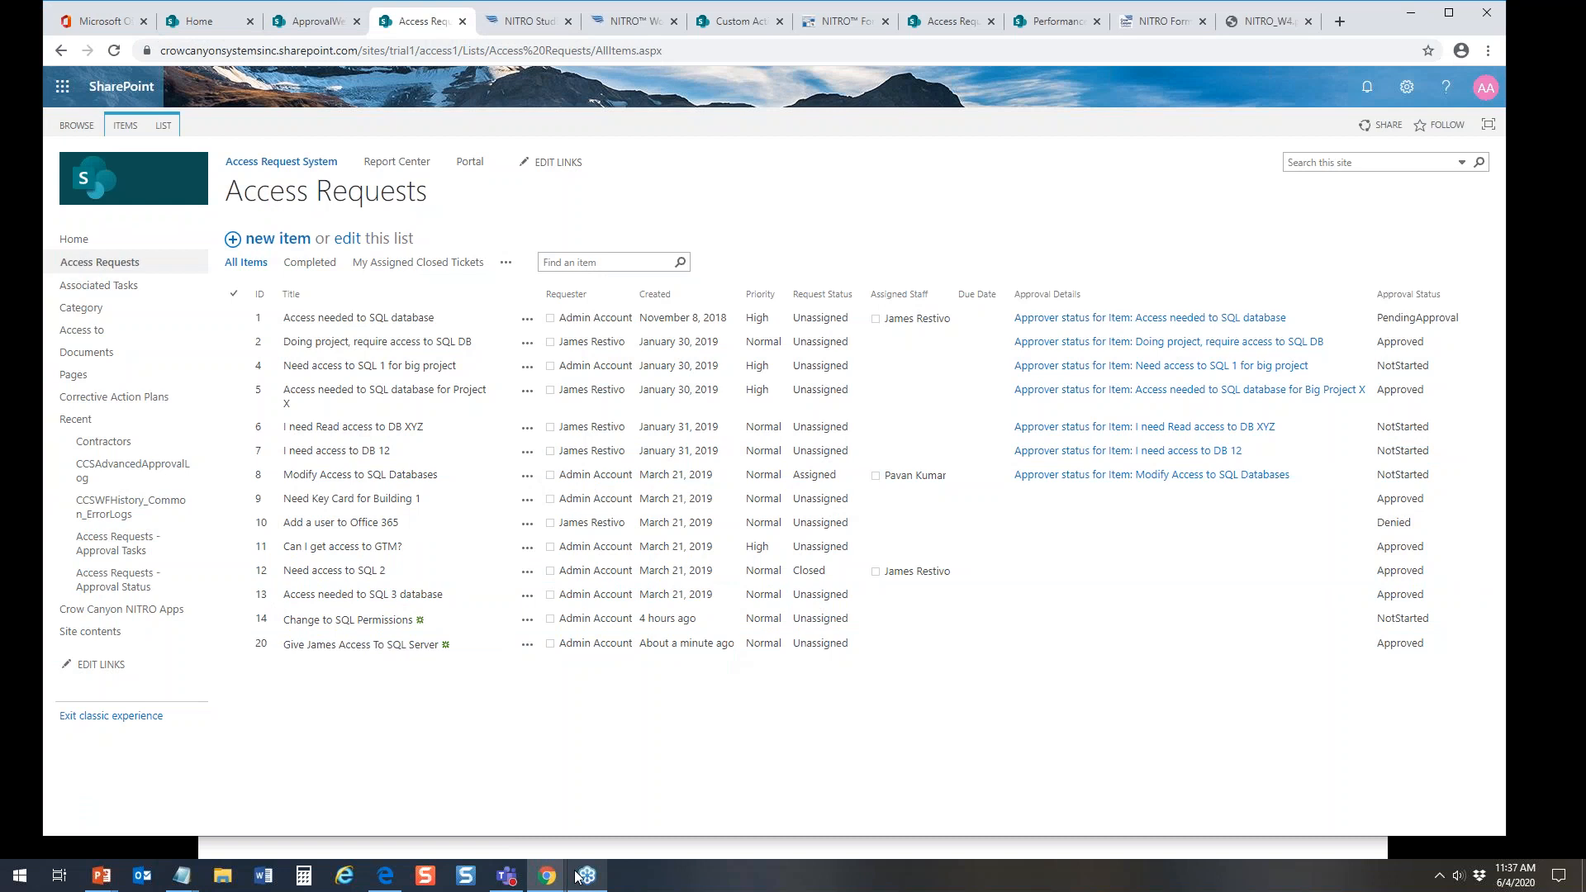
{"action": "left_click", "coordinate": [382, 877]}
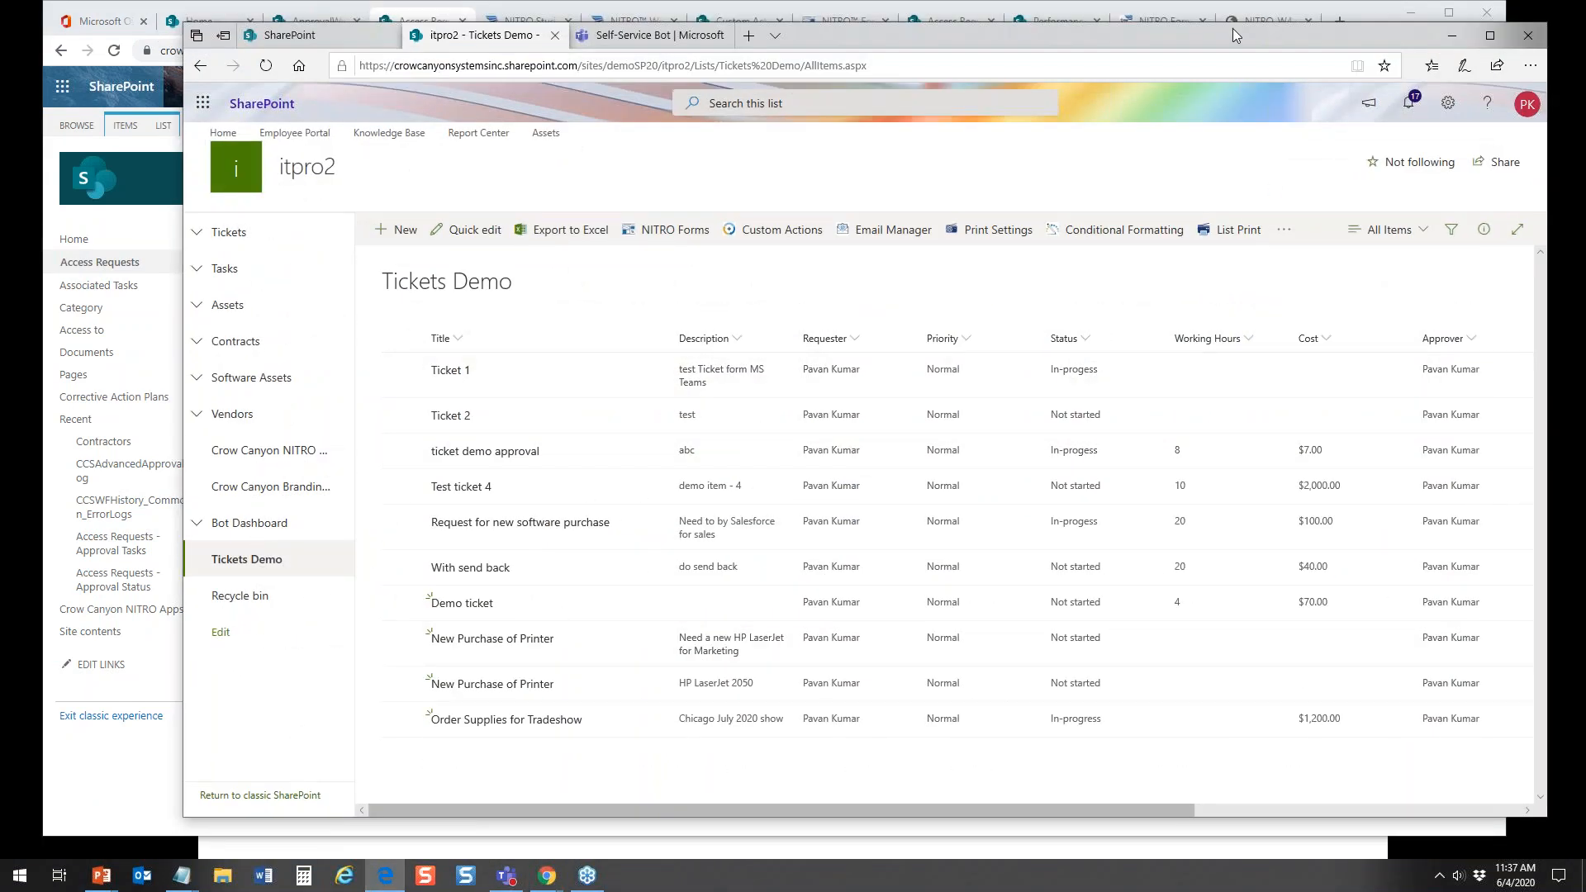
{"action": "left_click_drag", "start_coordinate": [1225, 33], "coordinate": [1114, 31]}
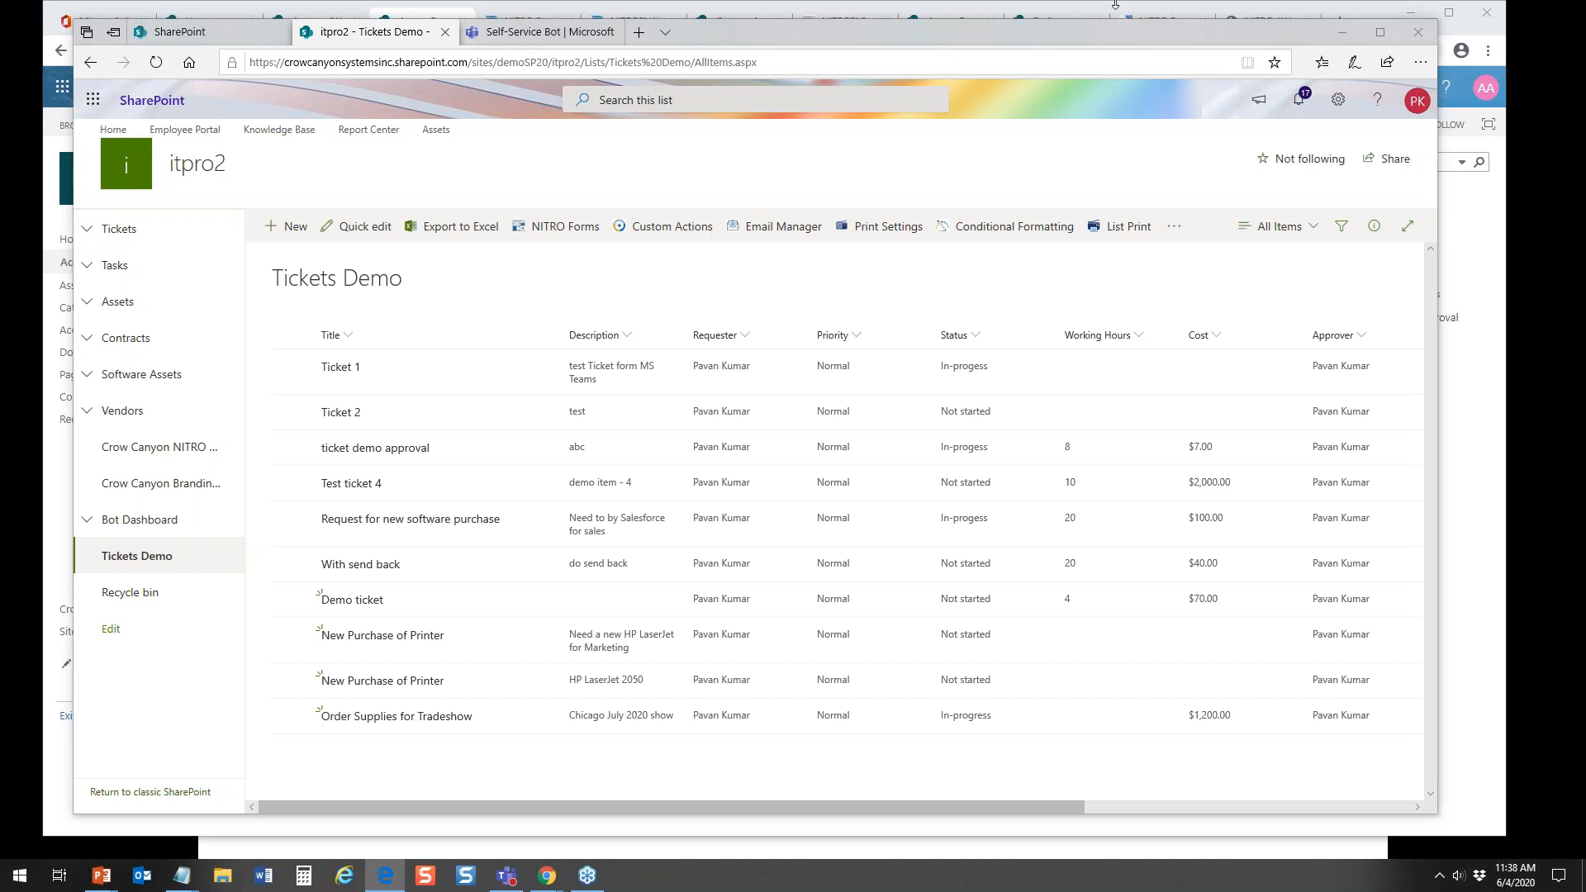
Step: Switch to Microsoft Teams and open the Self-Service Bot chat with the ticket approval cards
{"action": "left_click", "coordinate": [513, 33]}
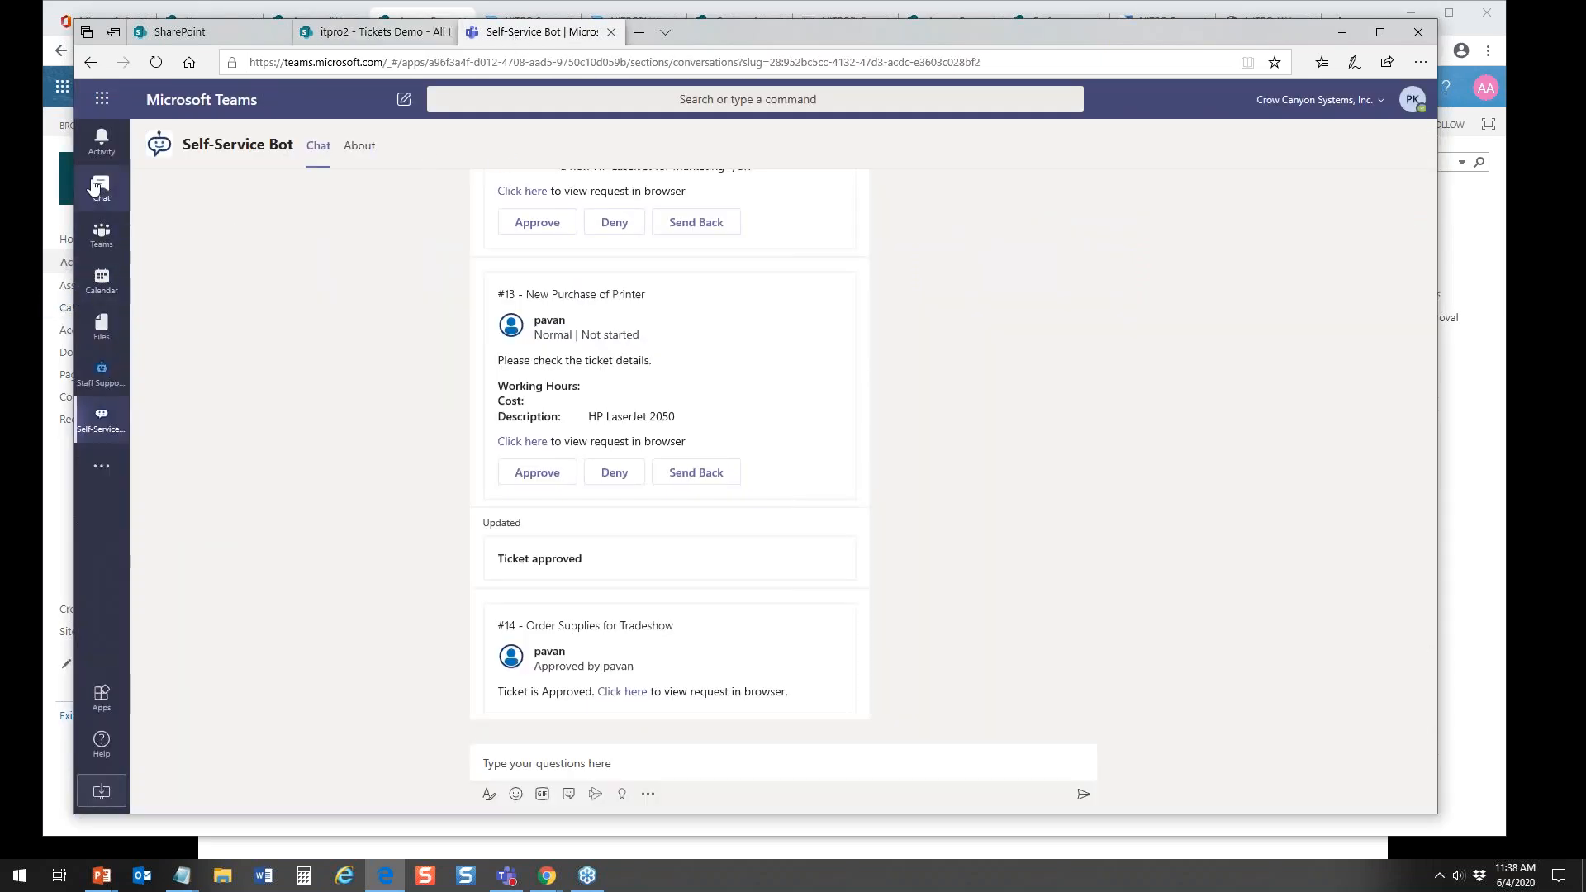
{"action": "left_click", "coordinate": [101, 191]}
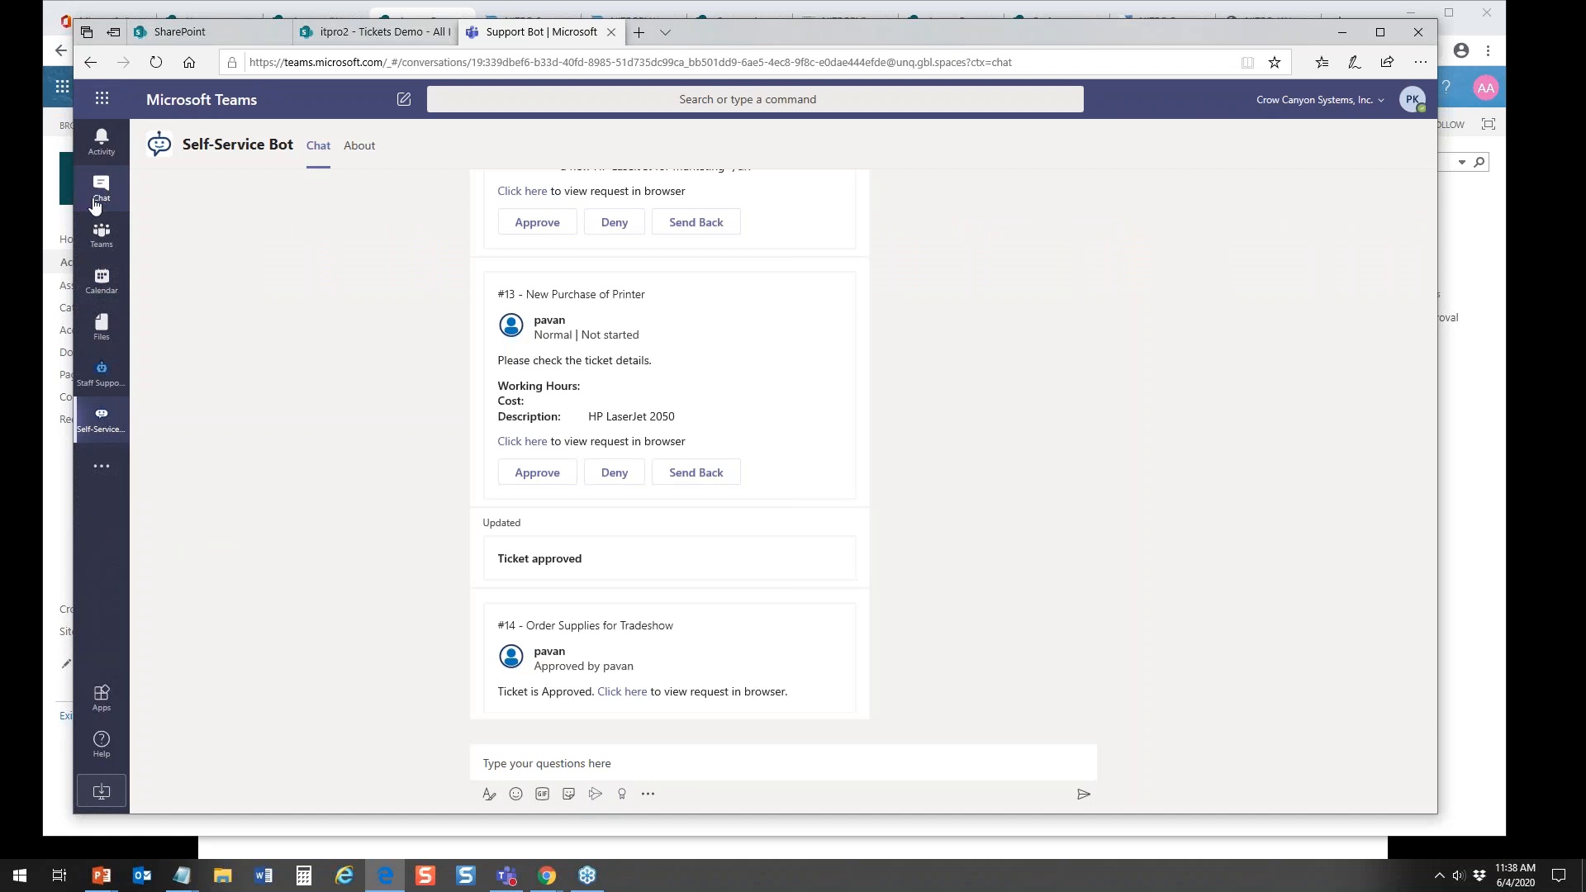
{"action": "left_click", "coordinate": [100, 419]}
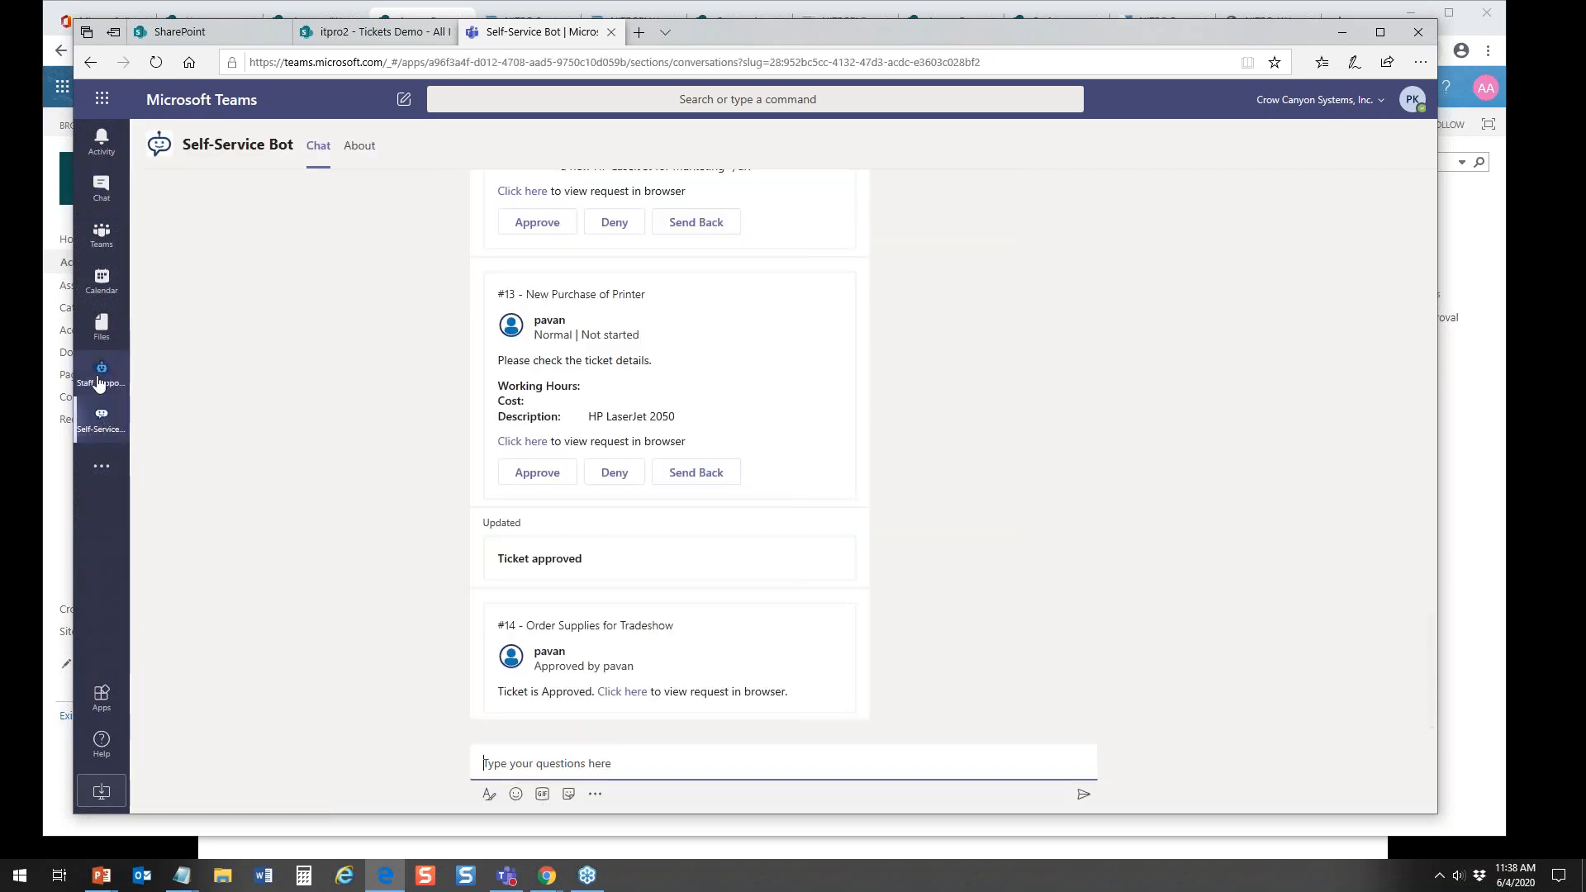
Step: Look at the Staff Support Bot chat, then greet the Self-Service Bot with "hello" and choose "I have a question or an issue"
{"action": "left_click", "coordinate": [101, 380]}
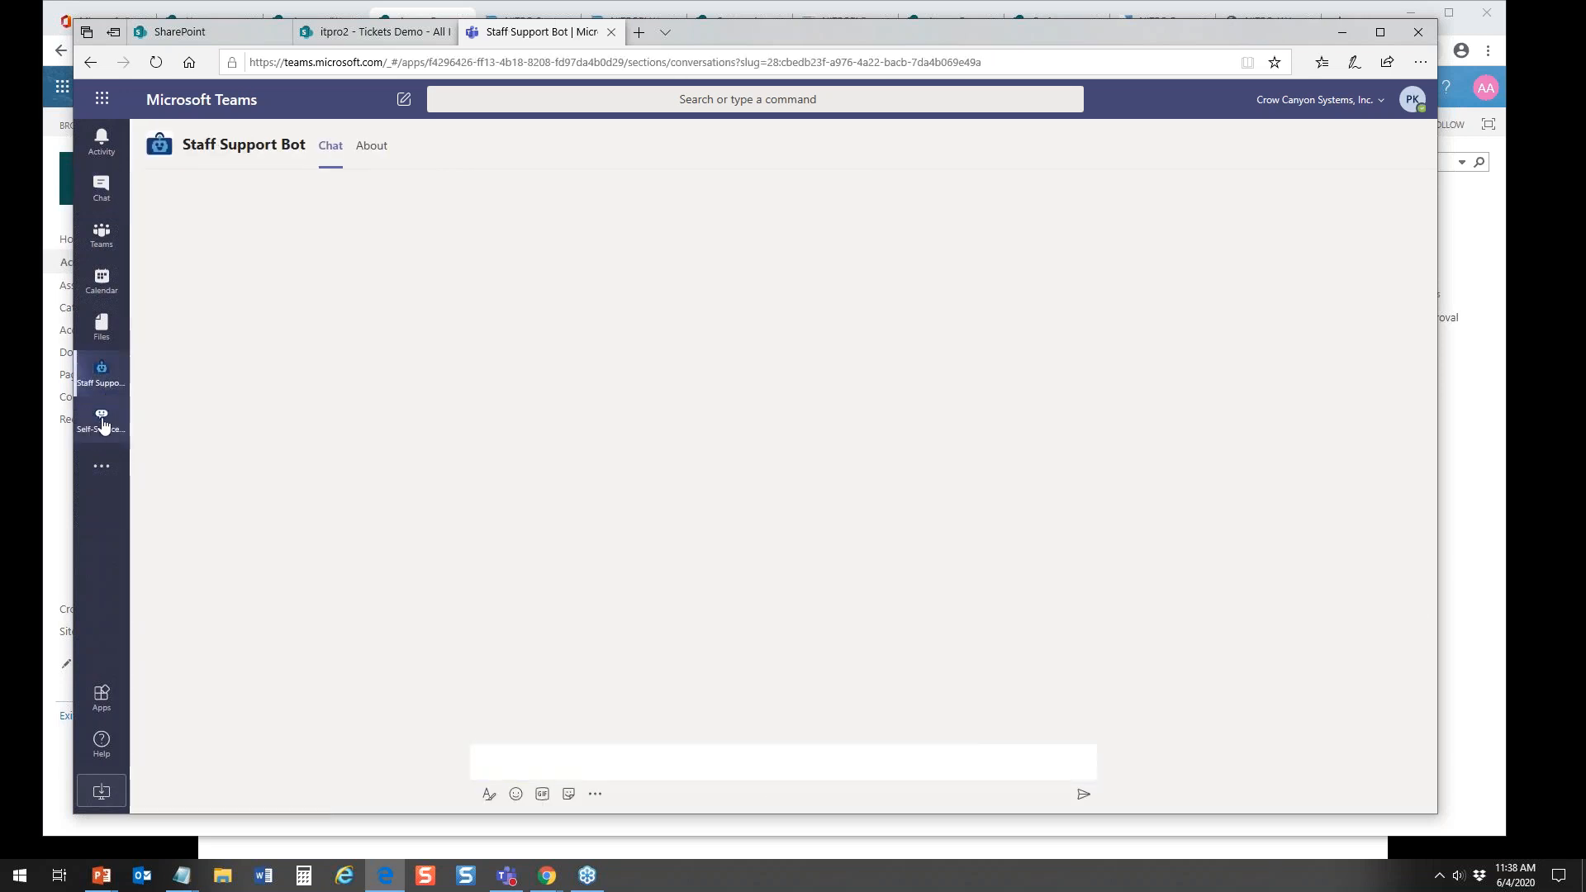
{"action": "left_click", "coordinate": [100, 421]}
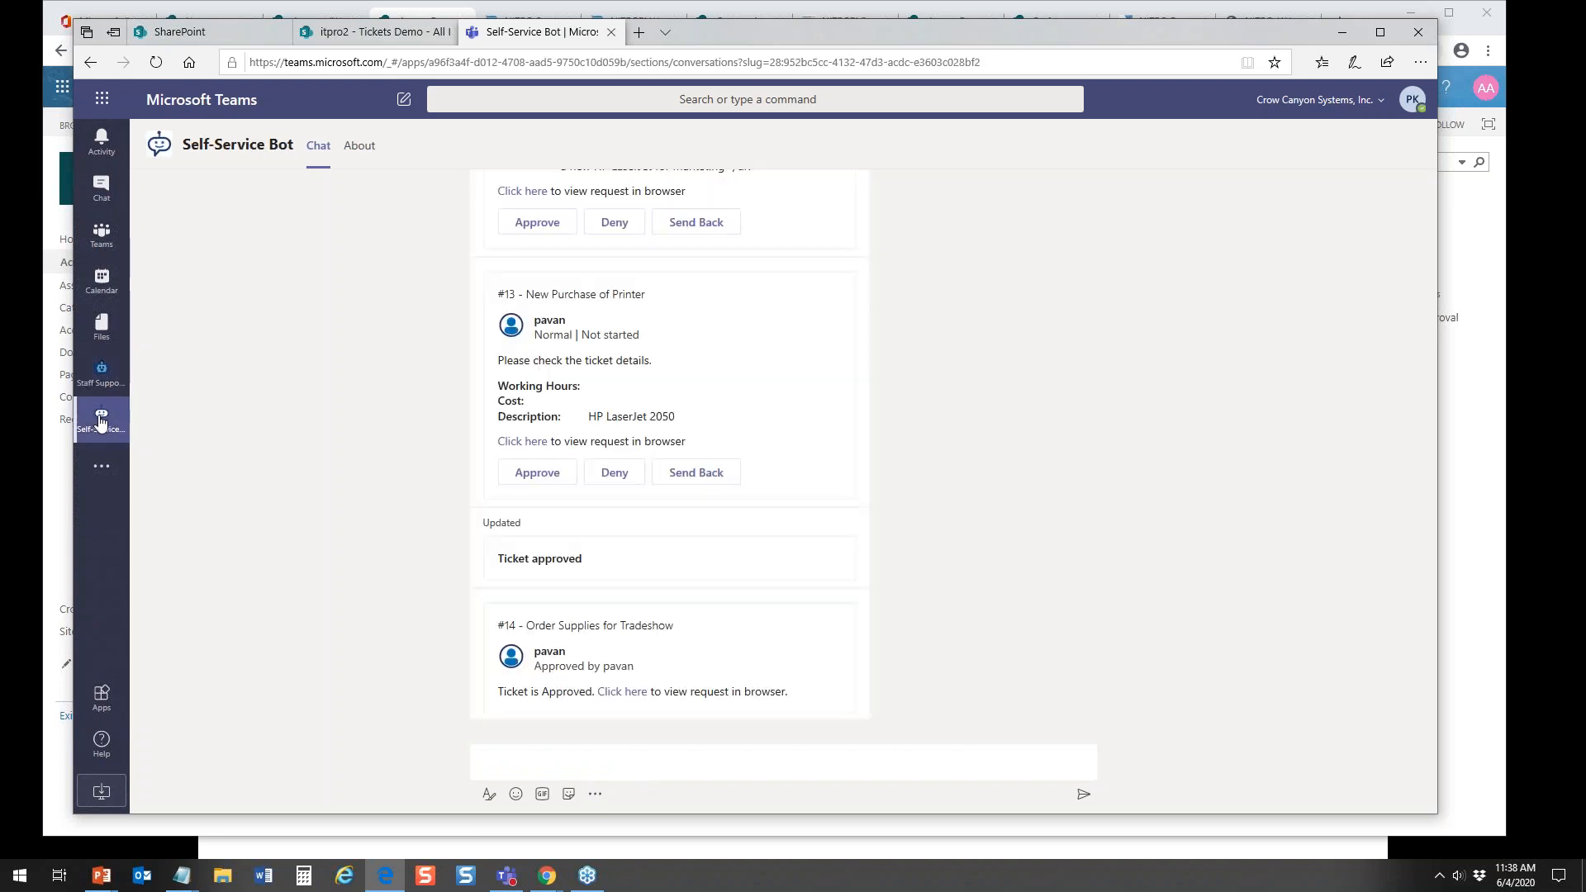
{"action": "type", "text": "hello"}
{"action": "key", "text": "Return"}
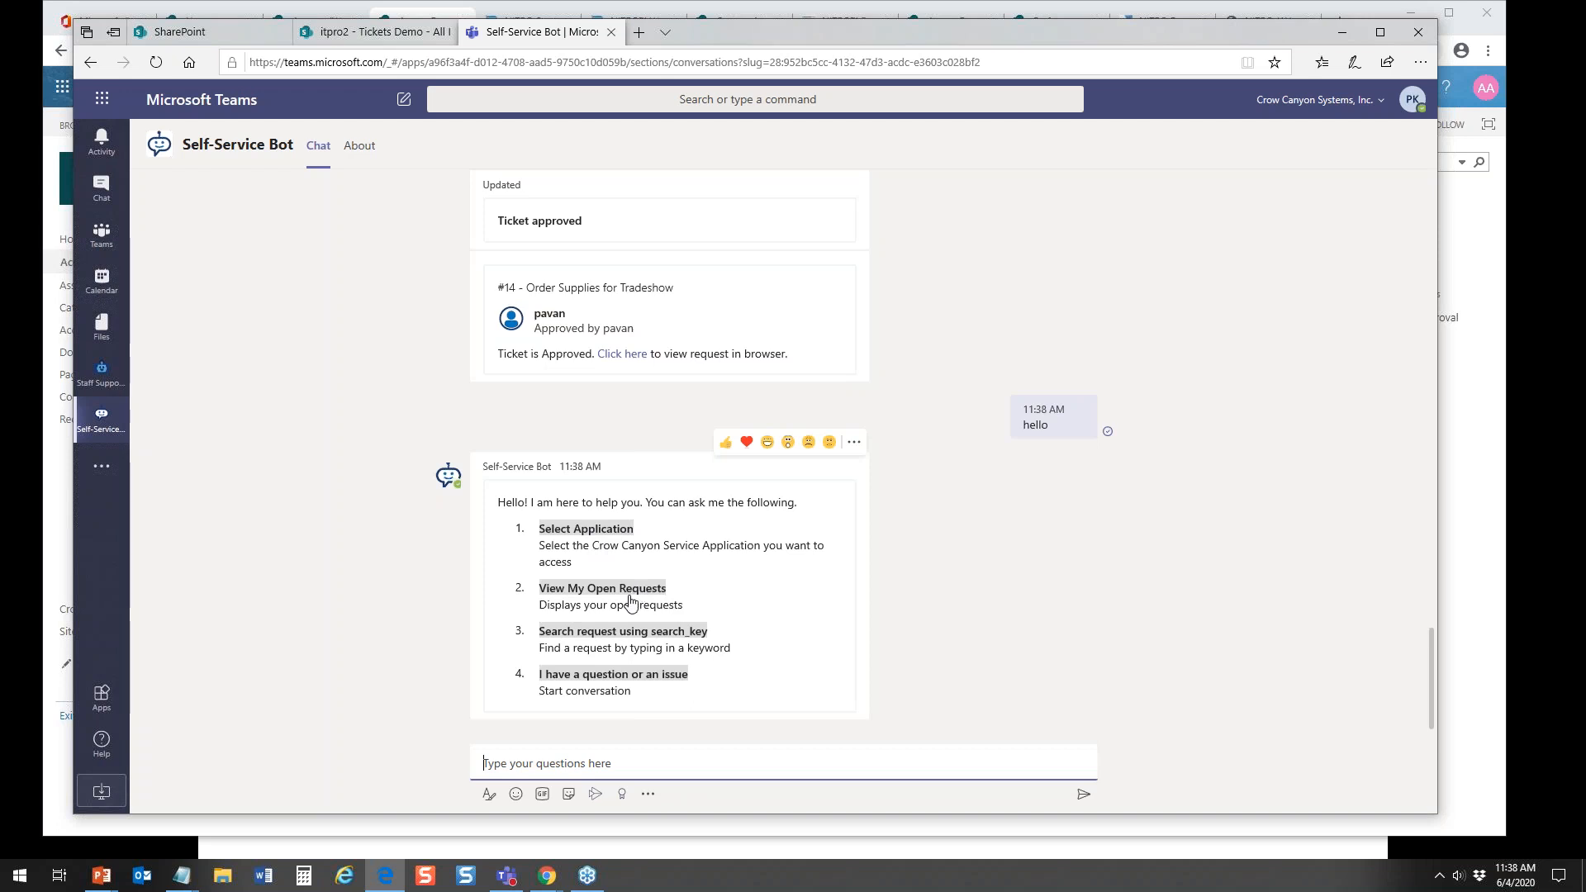
{"action": "left_click", "coordinate": [590, 676]}
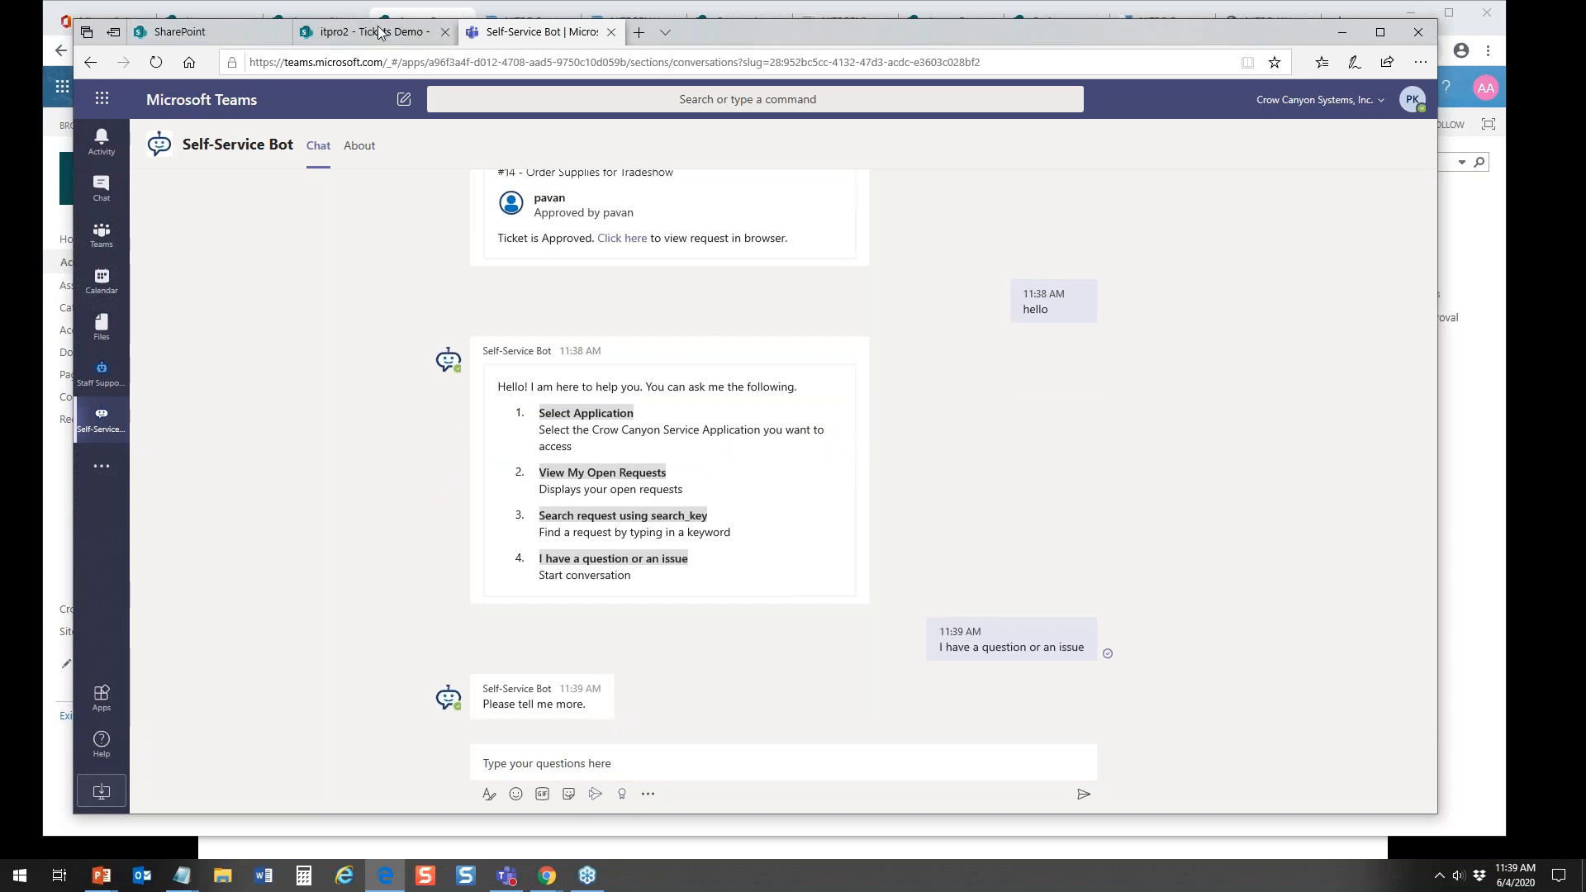
Step: Start a new ticket in the Tickets Demo list titled "Order Supplies for Tradeshow in LA"
{"action": "mouse_move", "coordinate": [380, 31]}
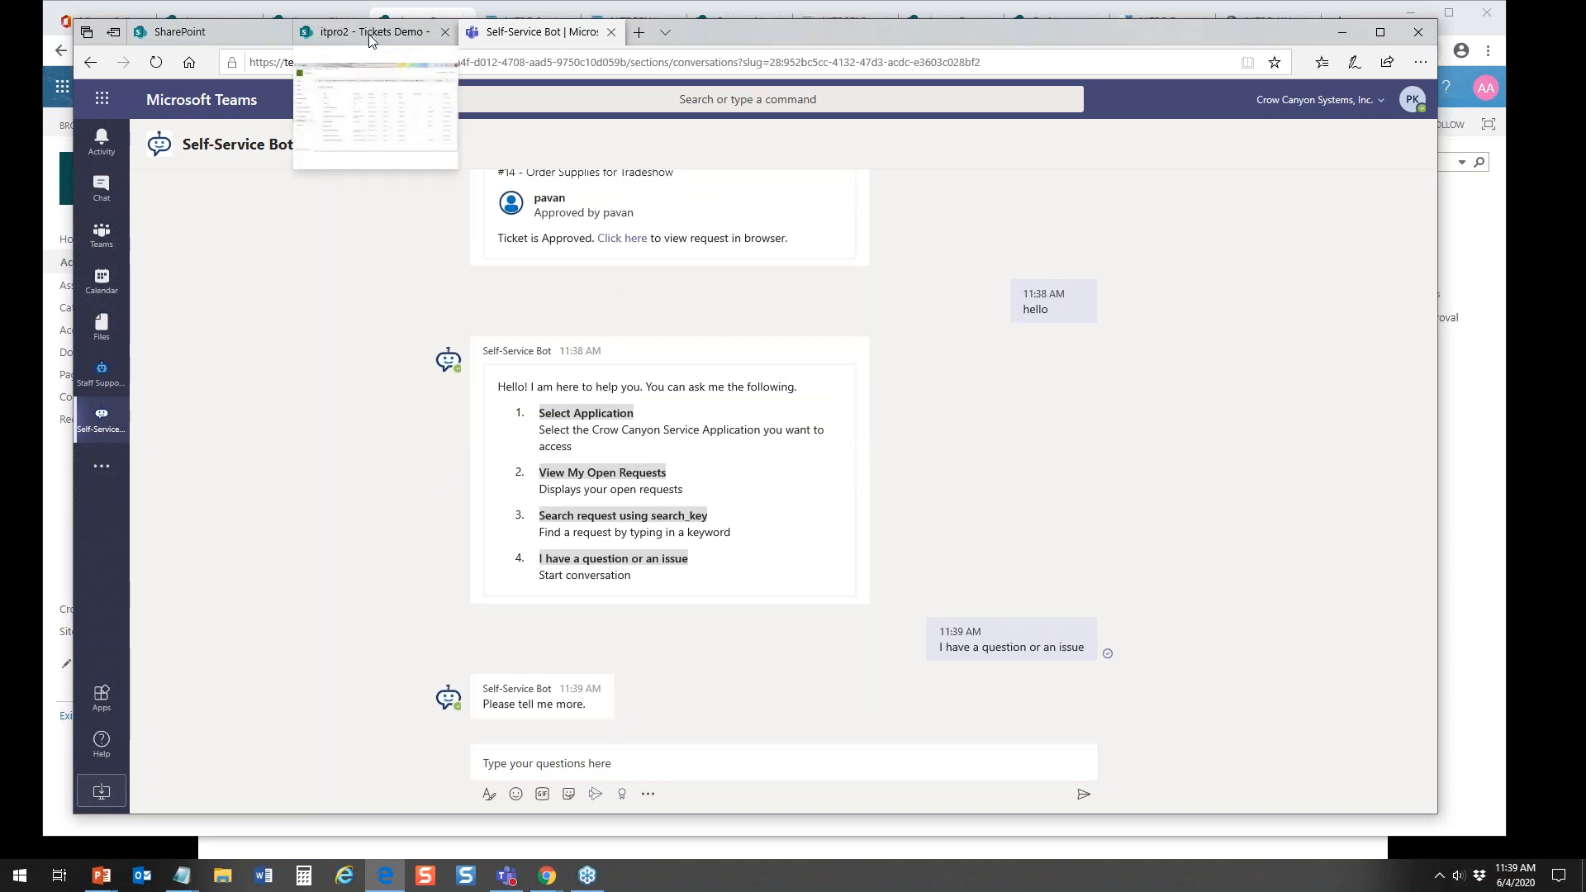
{"action": "left_click", "coordinate": [379, 31]}
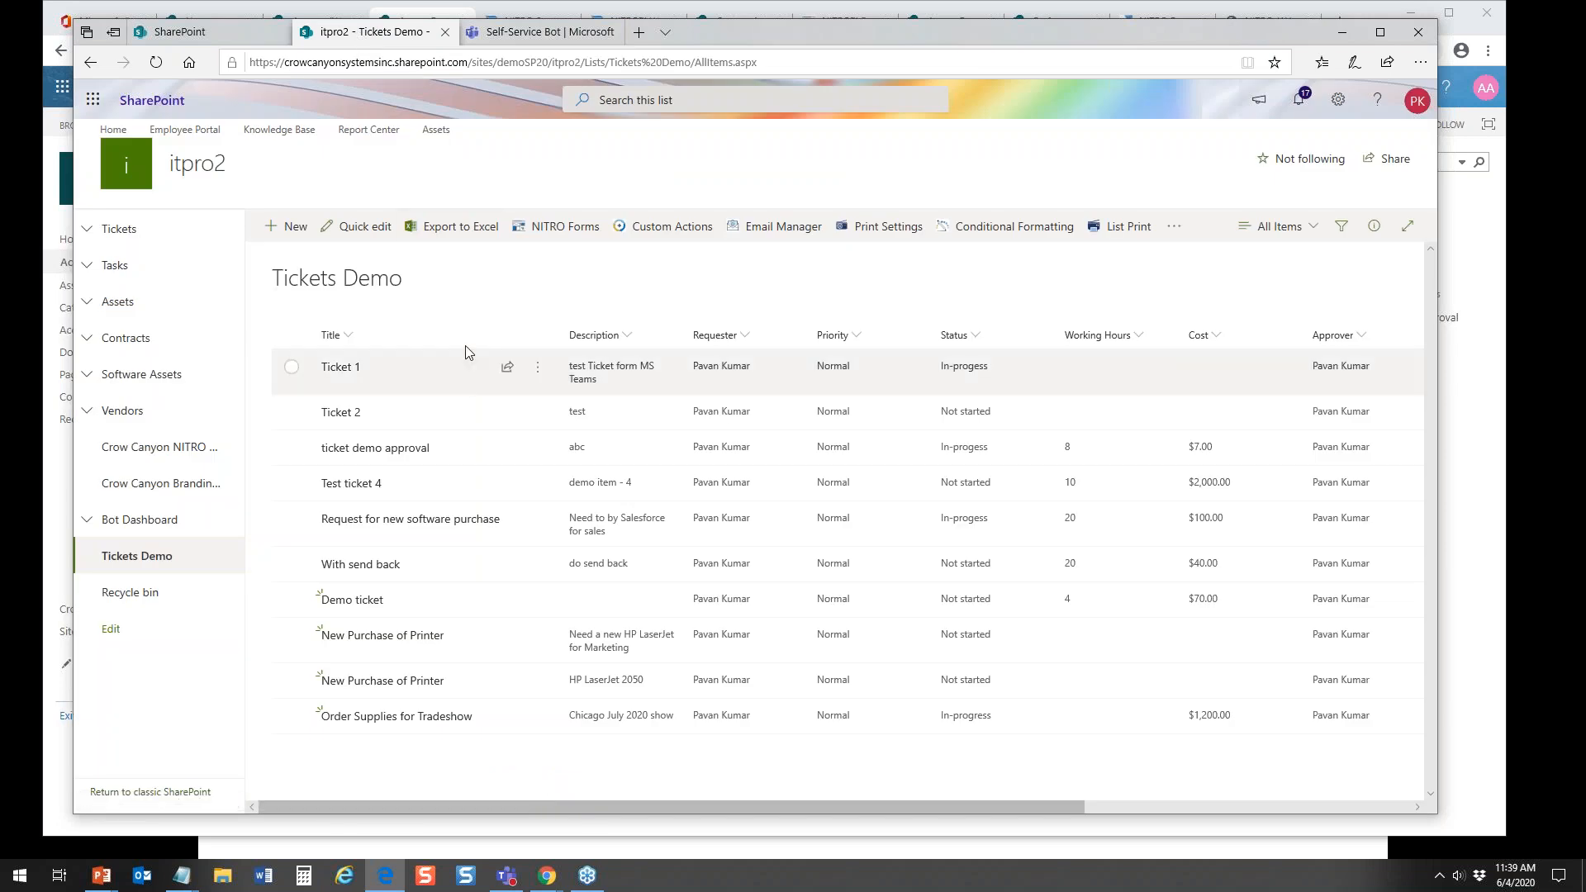
{"action": "left_click", "coordinate": [288, 231]}
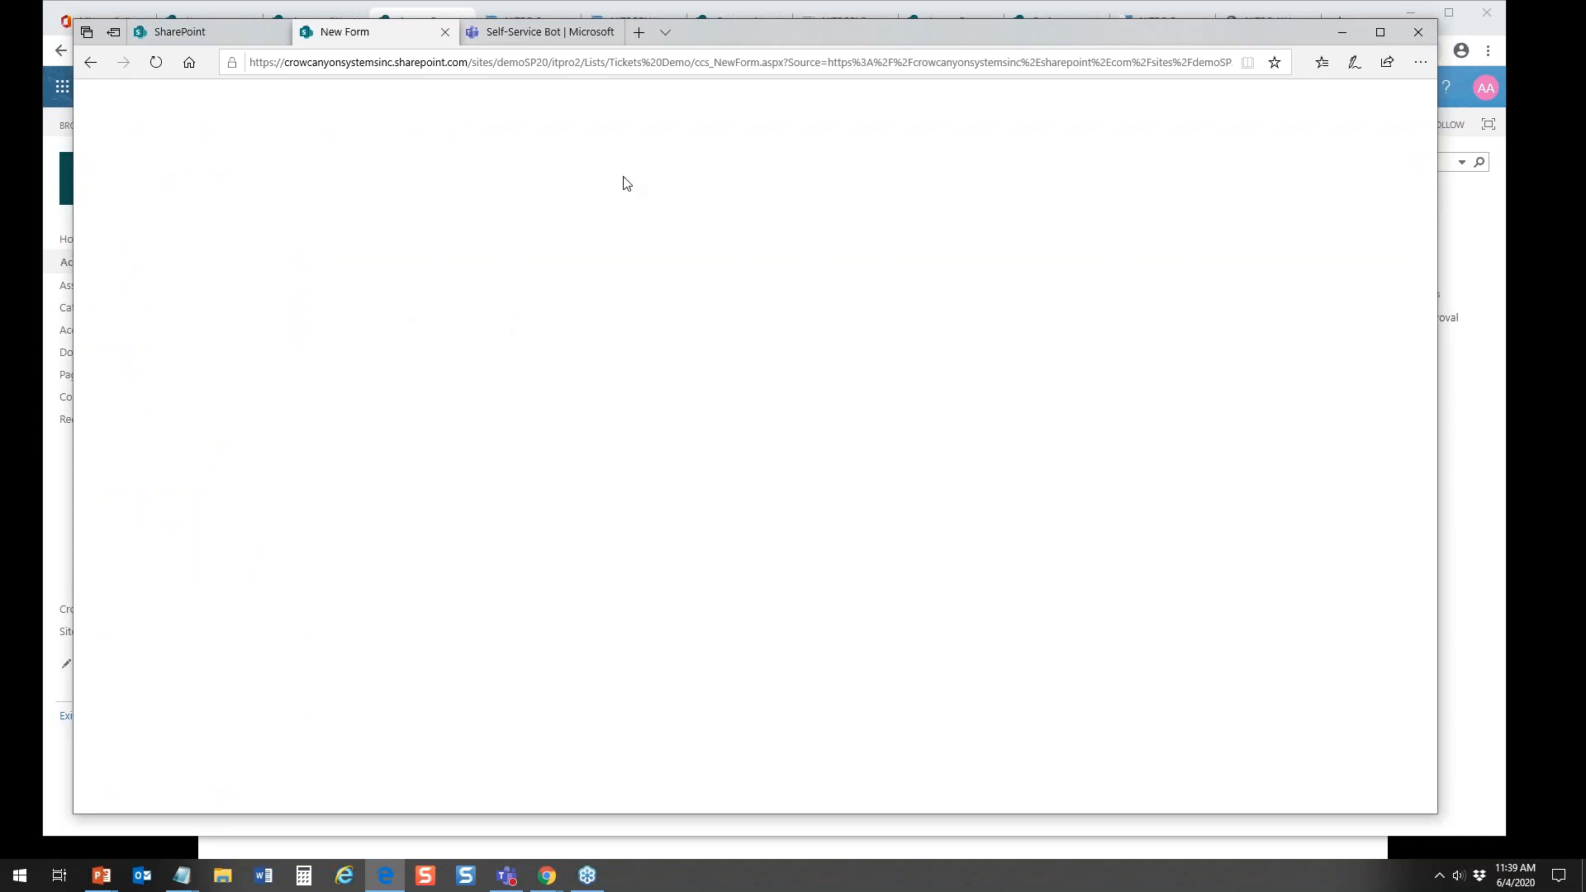
{"action": "left_click", "coordinate": [540, 186]}
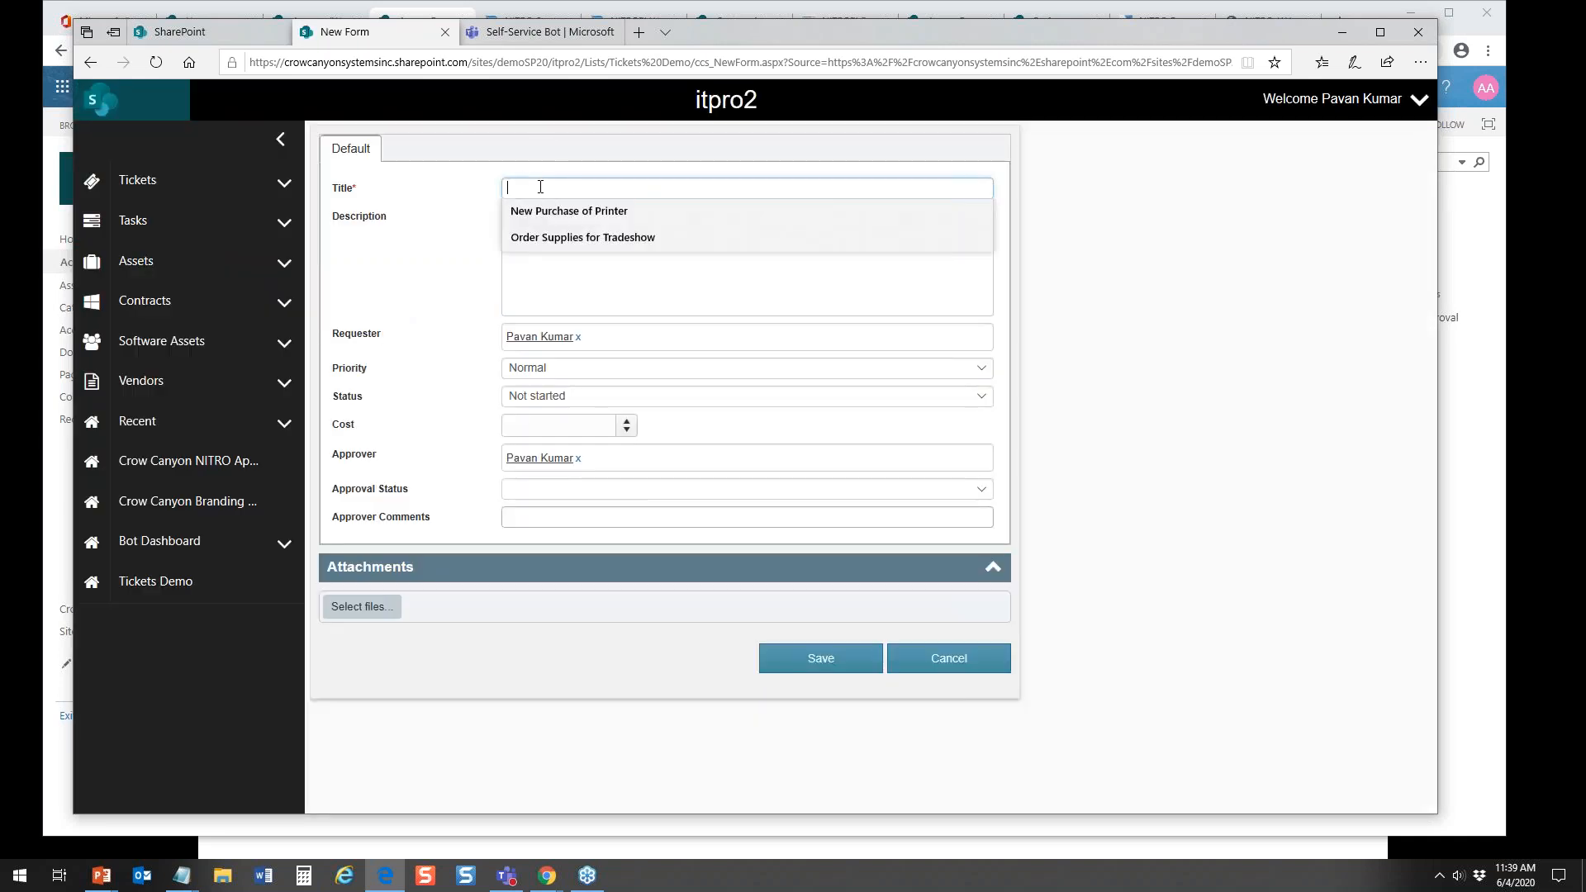
{"action": "left_click", "coordinate": [576, 241]}
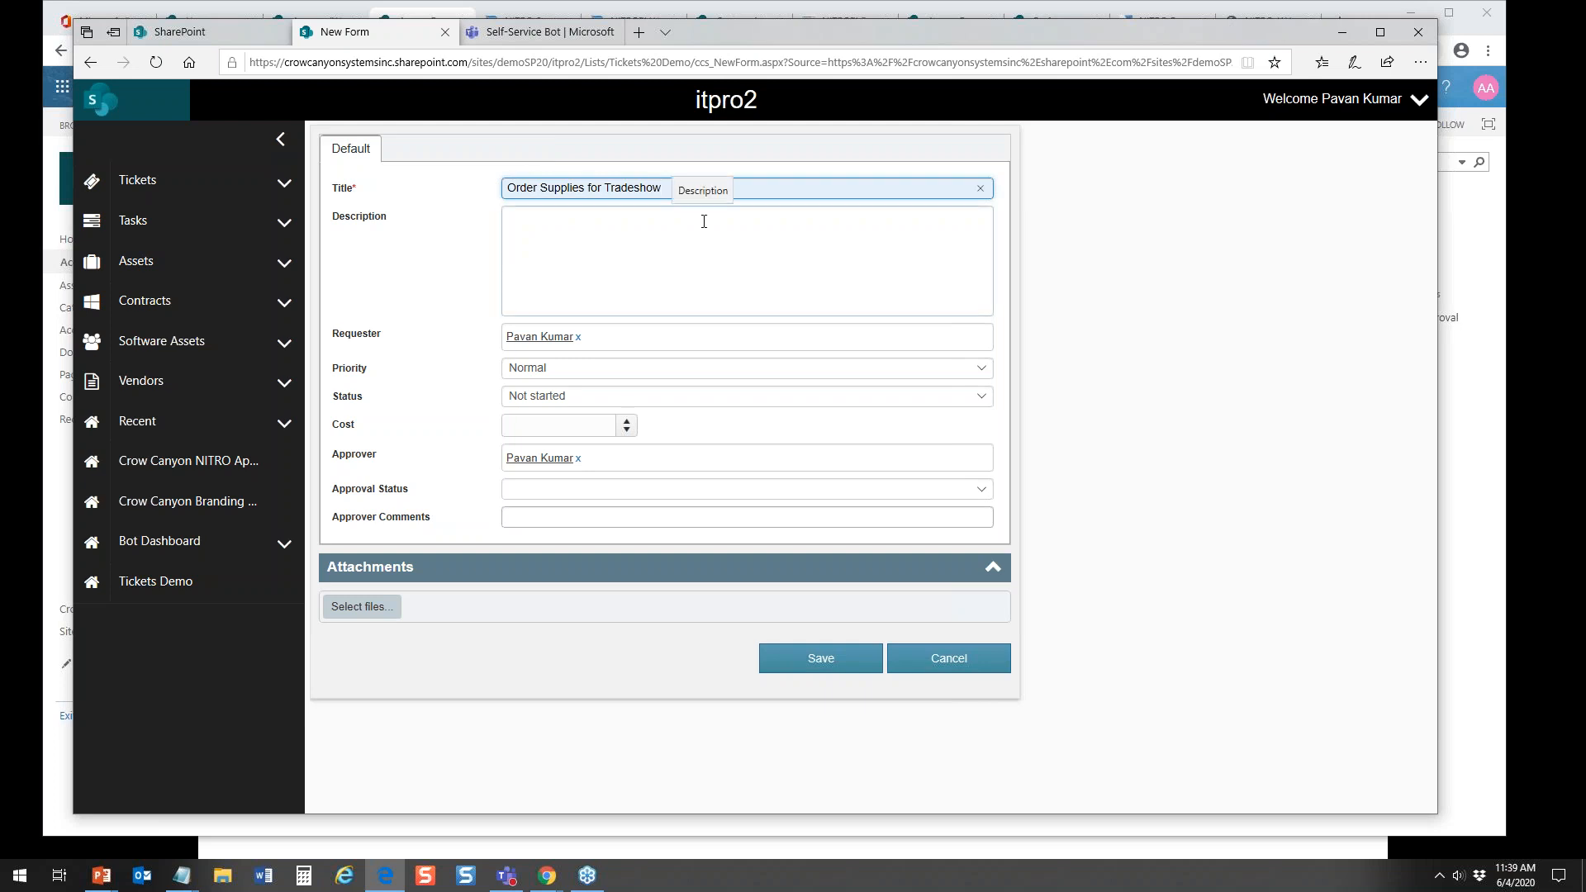
{"action": "type", "text": "in LA"}
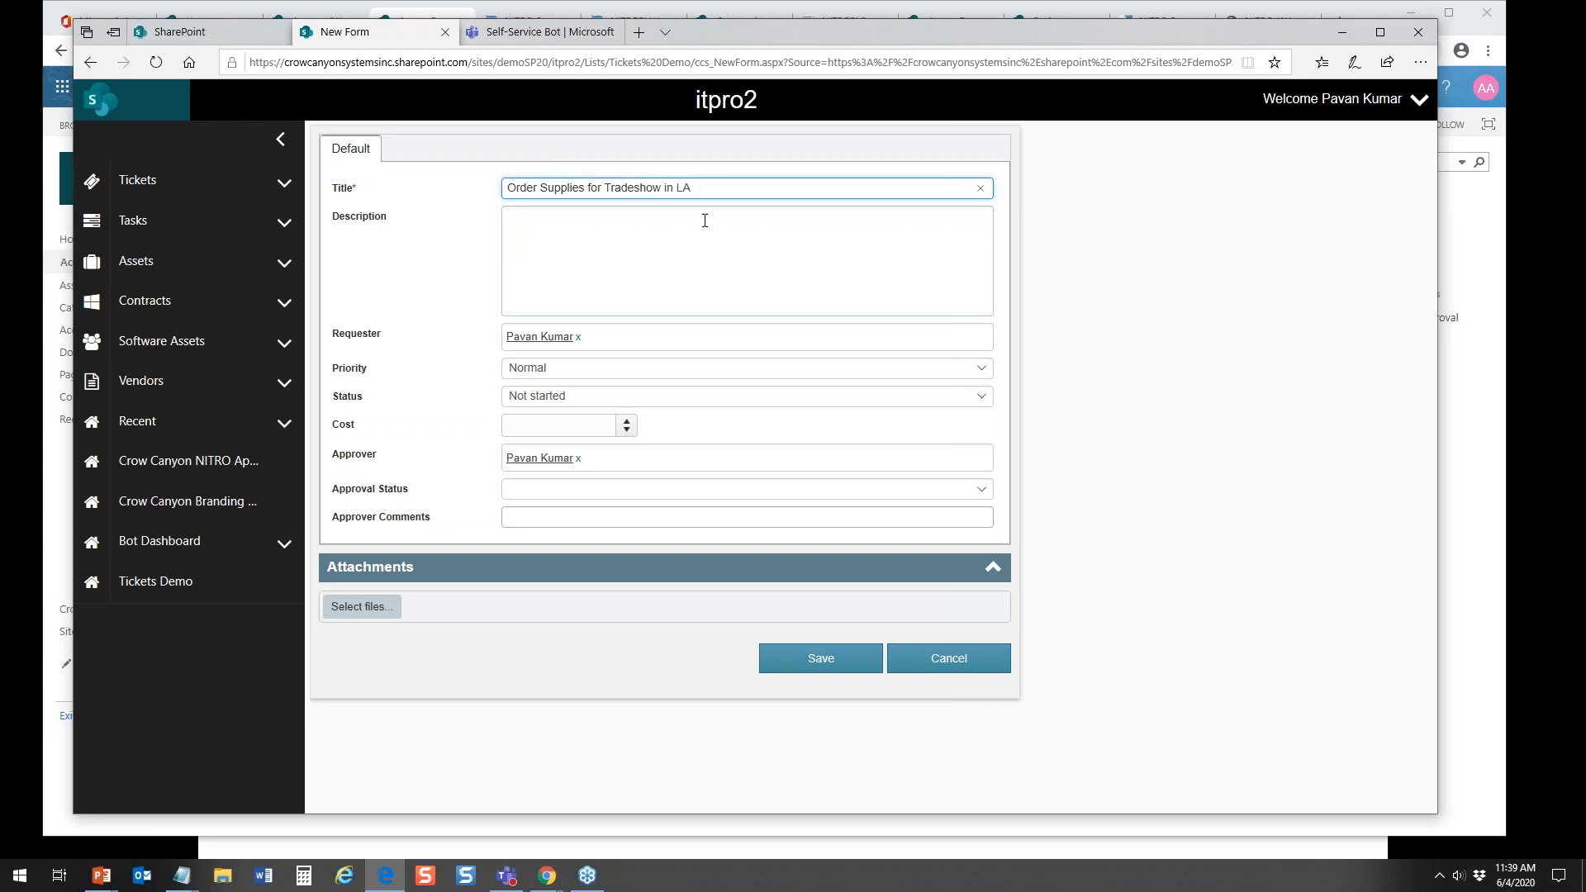
Step: Enter the ticket description "LA show is October 2020" and set the cost to 1200
{"action": "left_click", "coordinate": [693, 247]}
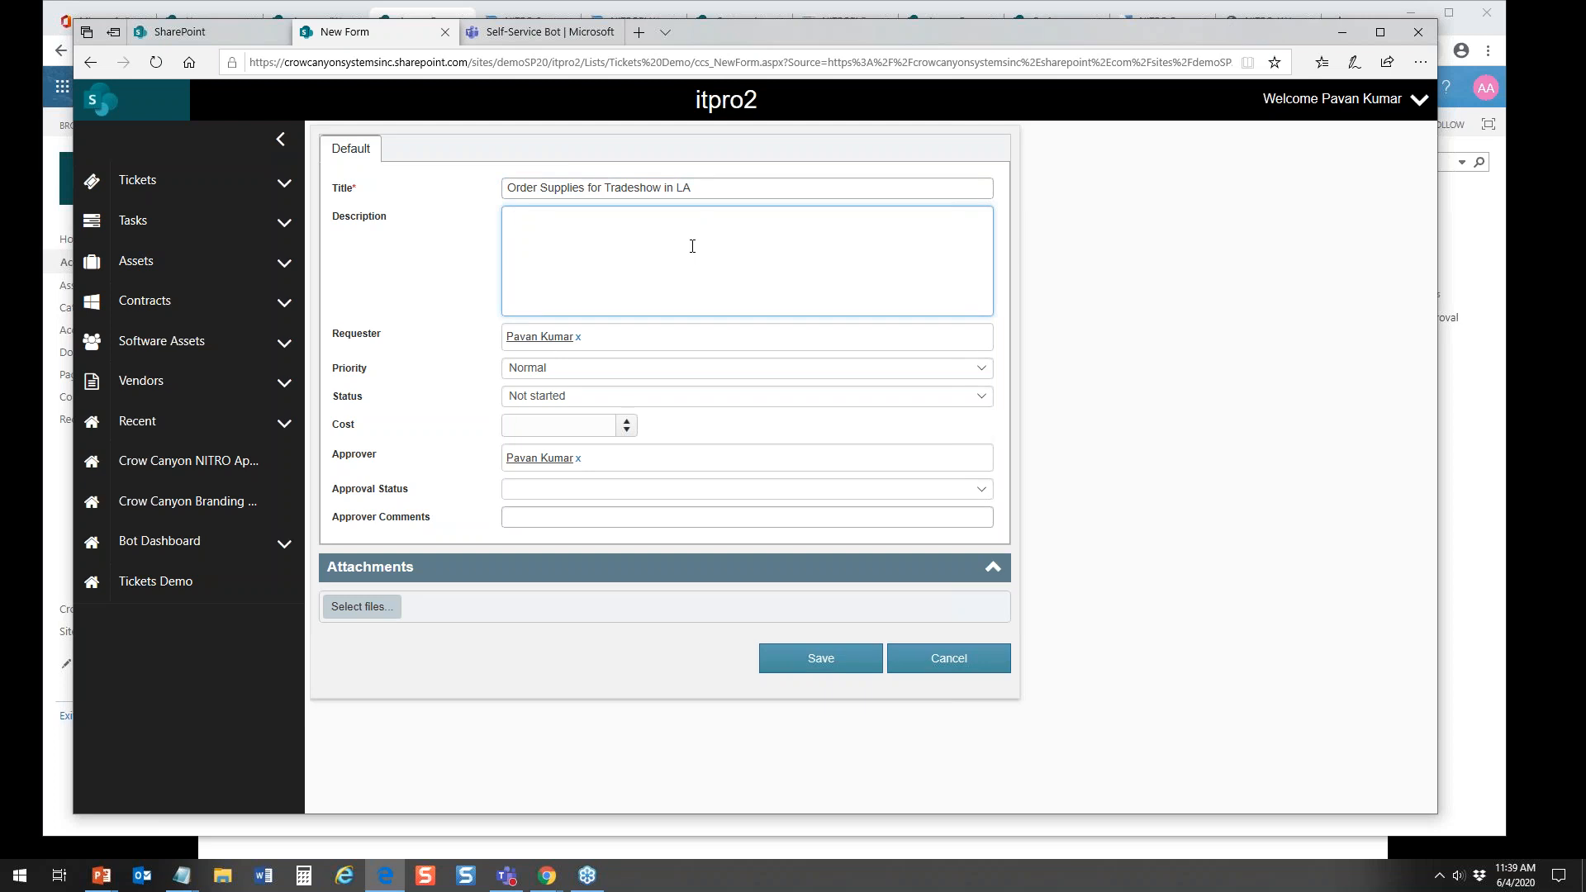
{"action": "type", "text": "LA show is October 32"}
{"action": "type", "text": "-"}
{"action": "left_click", "coordinate": [573, 429]}
{"action": "type", "text": "1200"}
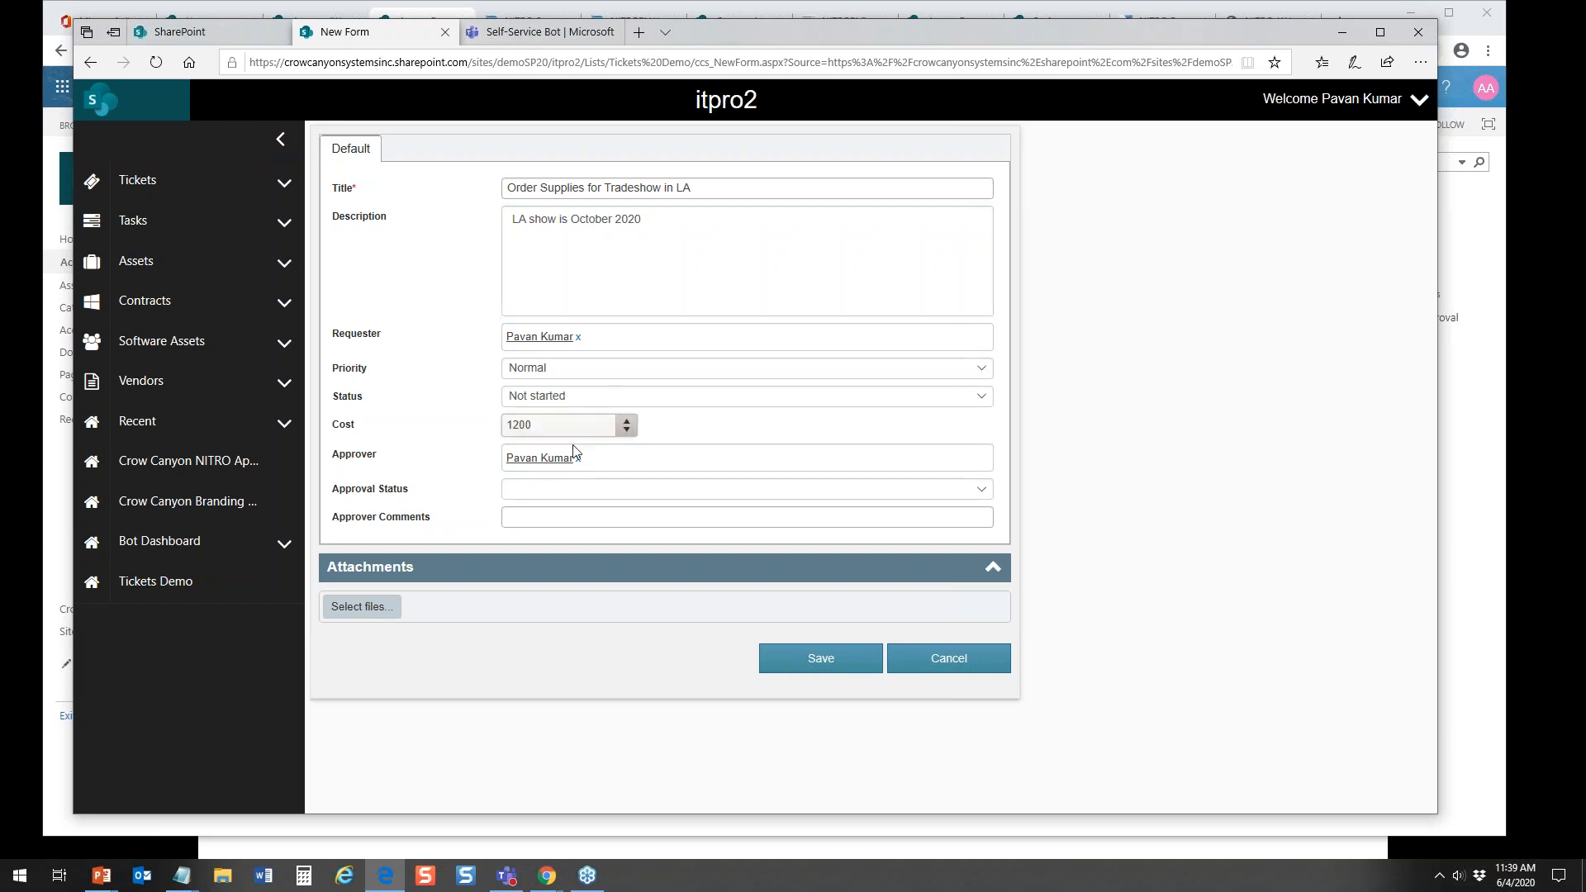
Step: Save the new ticket and return to the Self-Service Bot chat in Microsoft Teams to view its approval card
{"action": "left_click", "coordinate": [852, 663]}
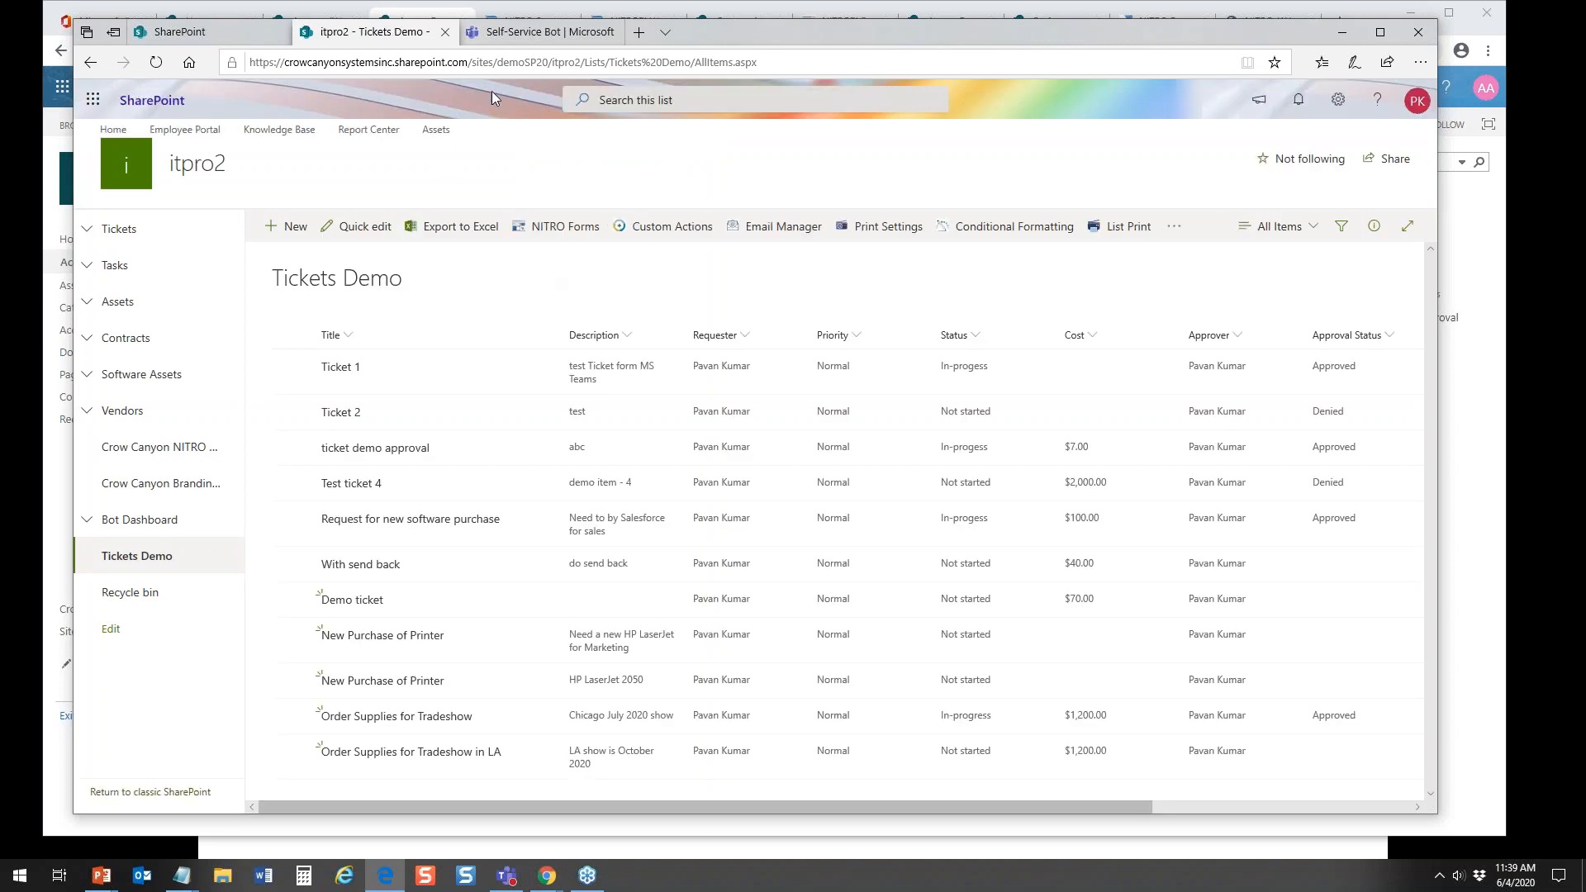
{"action": "left_click", "coordinate": [511, 33]}
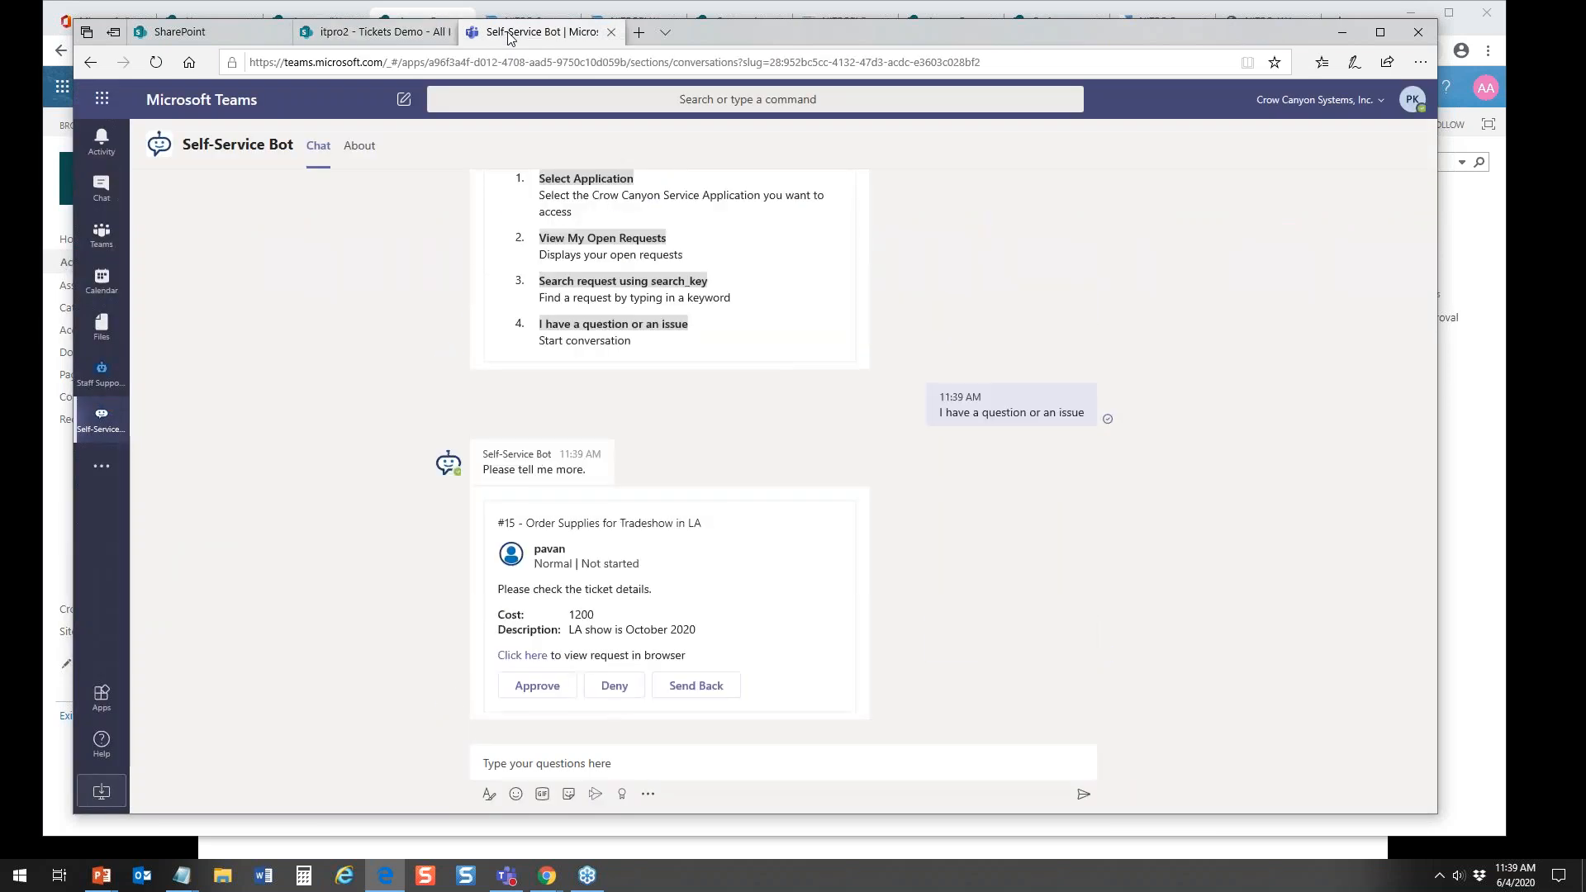
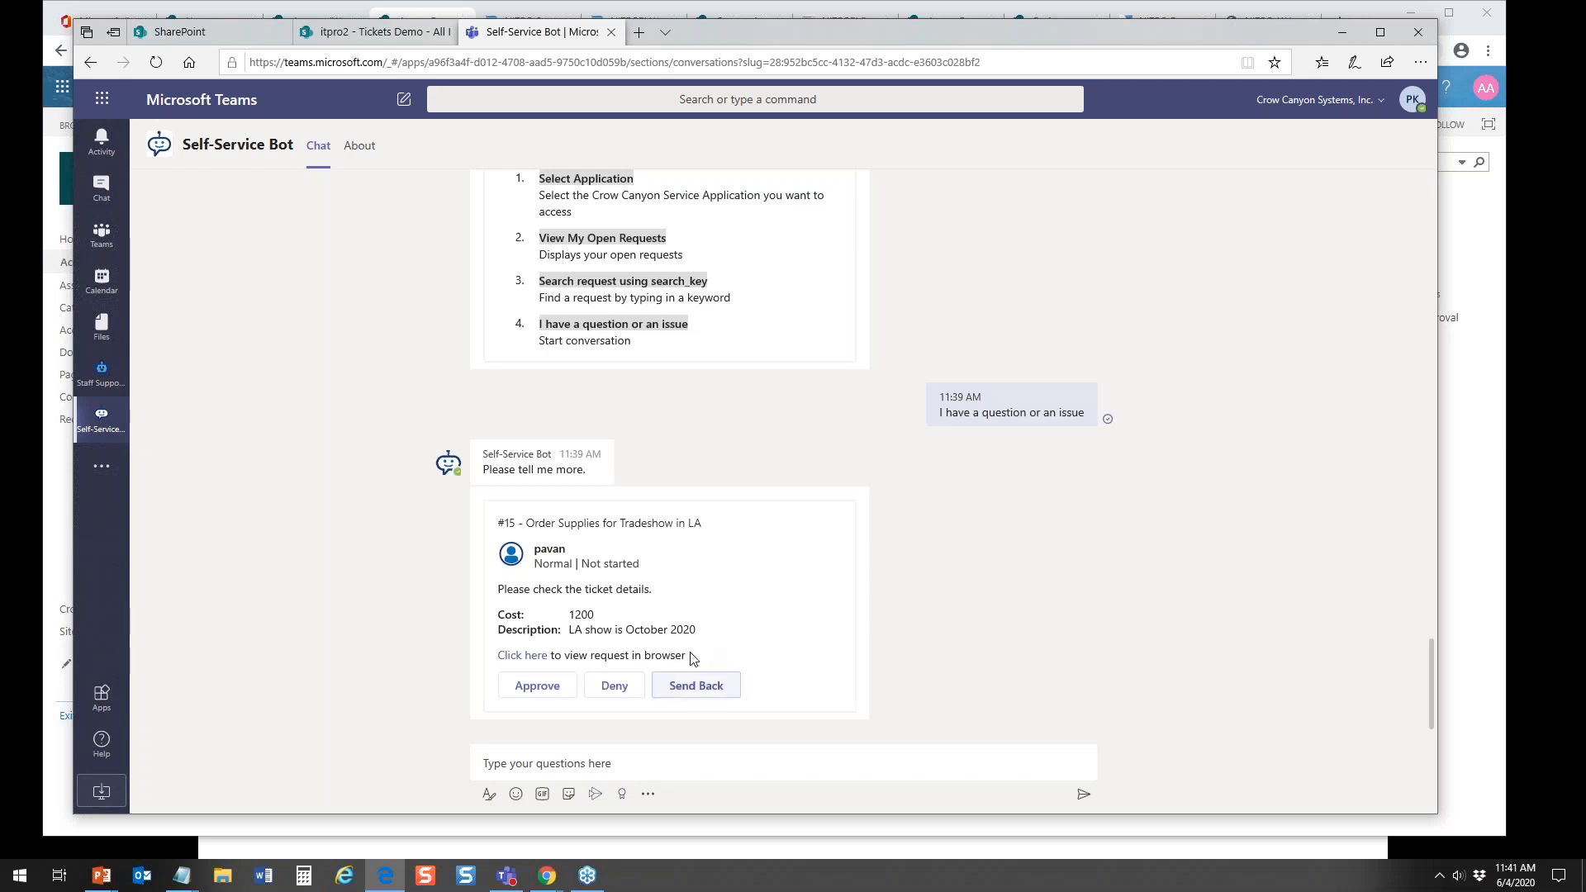
Step: Review the approval card for the "Order Supplies for Tradeshow in LA" ticket in the Self-Service Bot chat, including its requester
{"action": "mouse_move", "coordinate": [647, 625]}
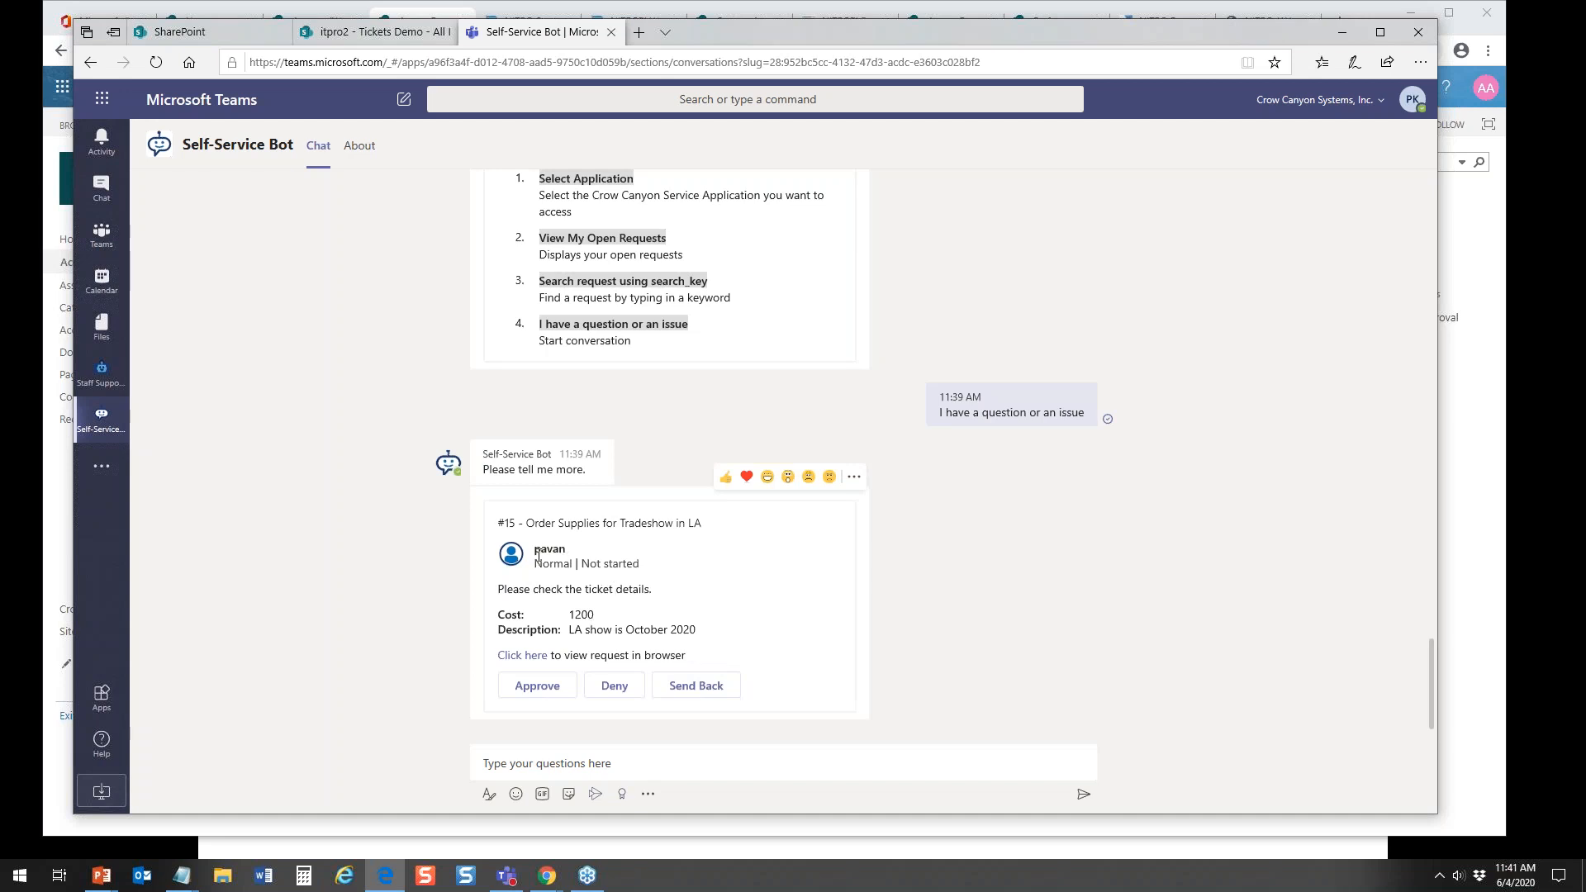
{"action": "left_click_drag", "start_coordinate": [533, 551], "coordinate": [578, 555]}
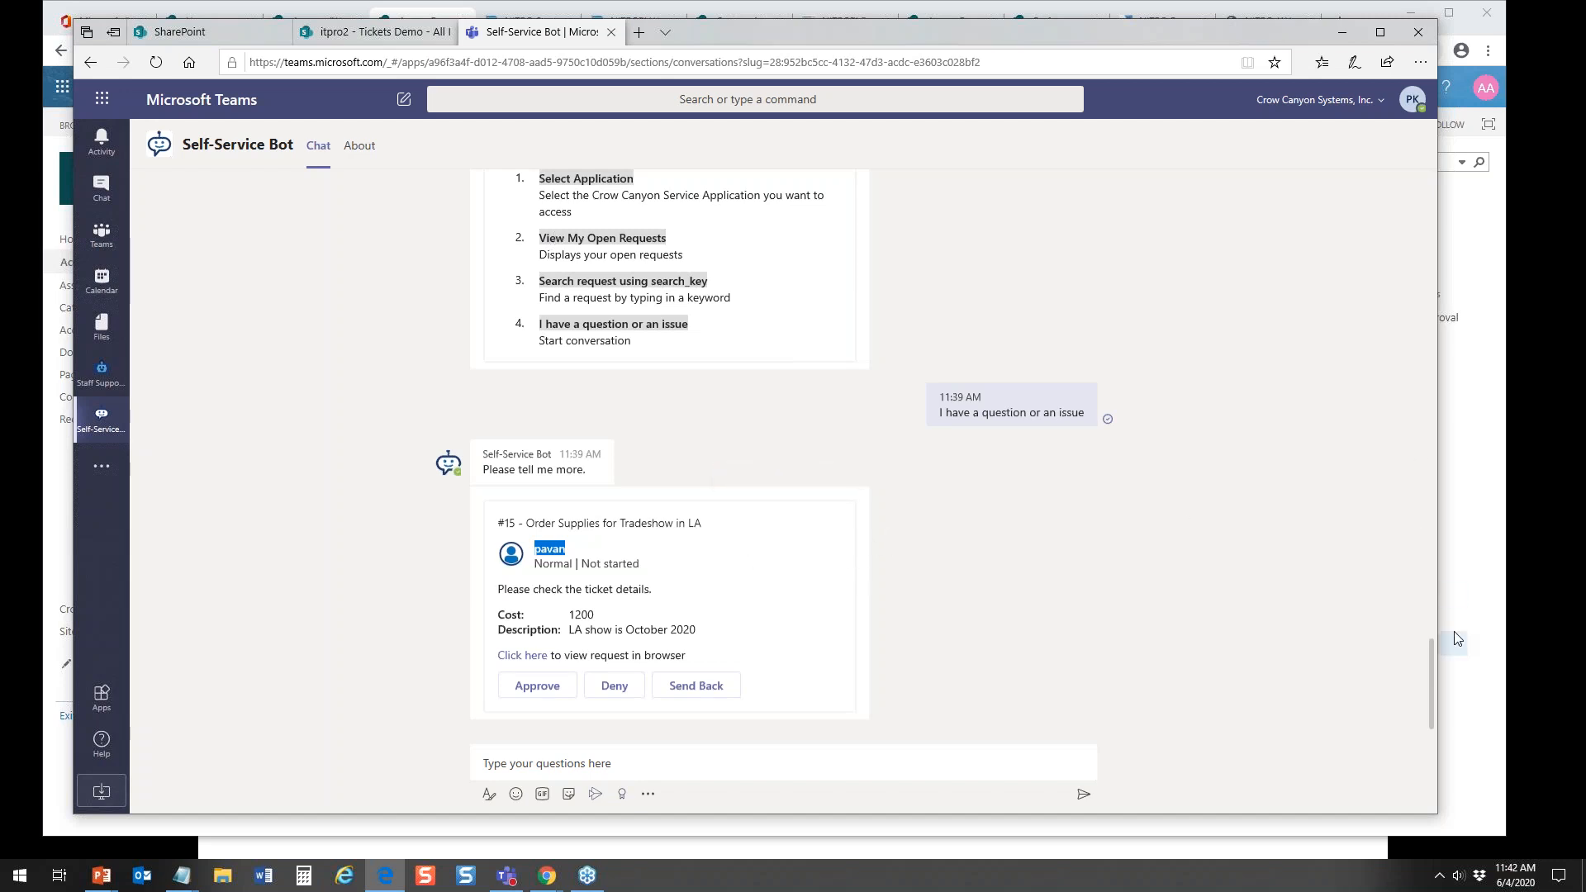
{"action": "left_click_drag", "start_coordinate": [1434, 638], "coordinate": [1466, 632]}
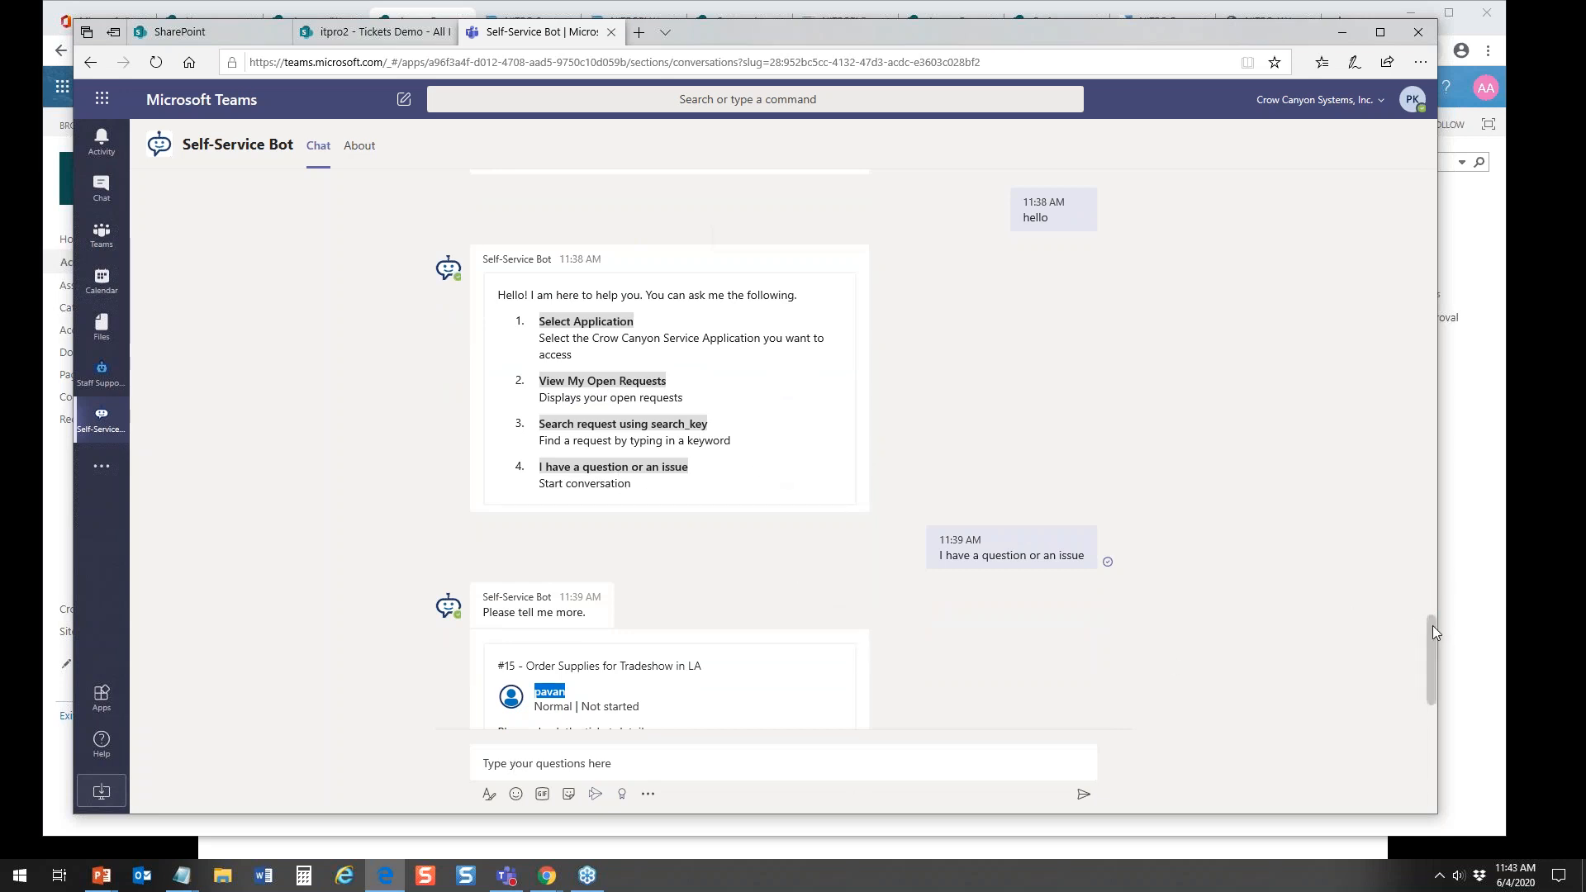
{"action": "left_click_drag", "start_coordinate": [1429, 626], "coordinate": [1430, 724]}
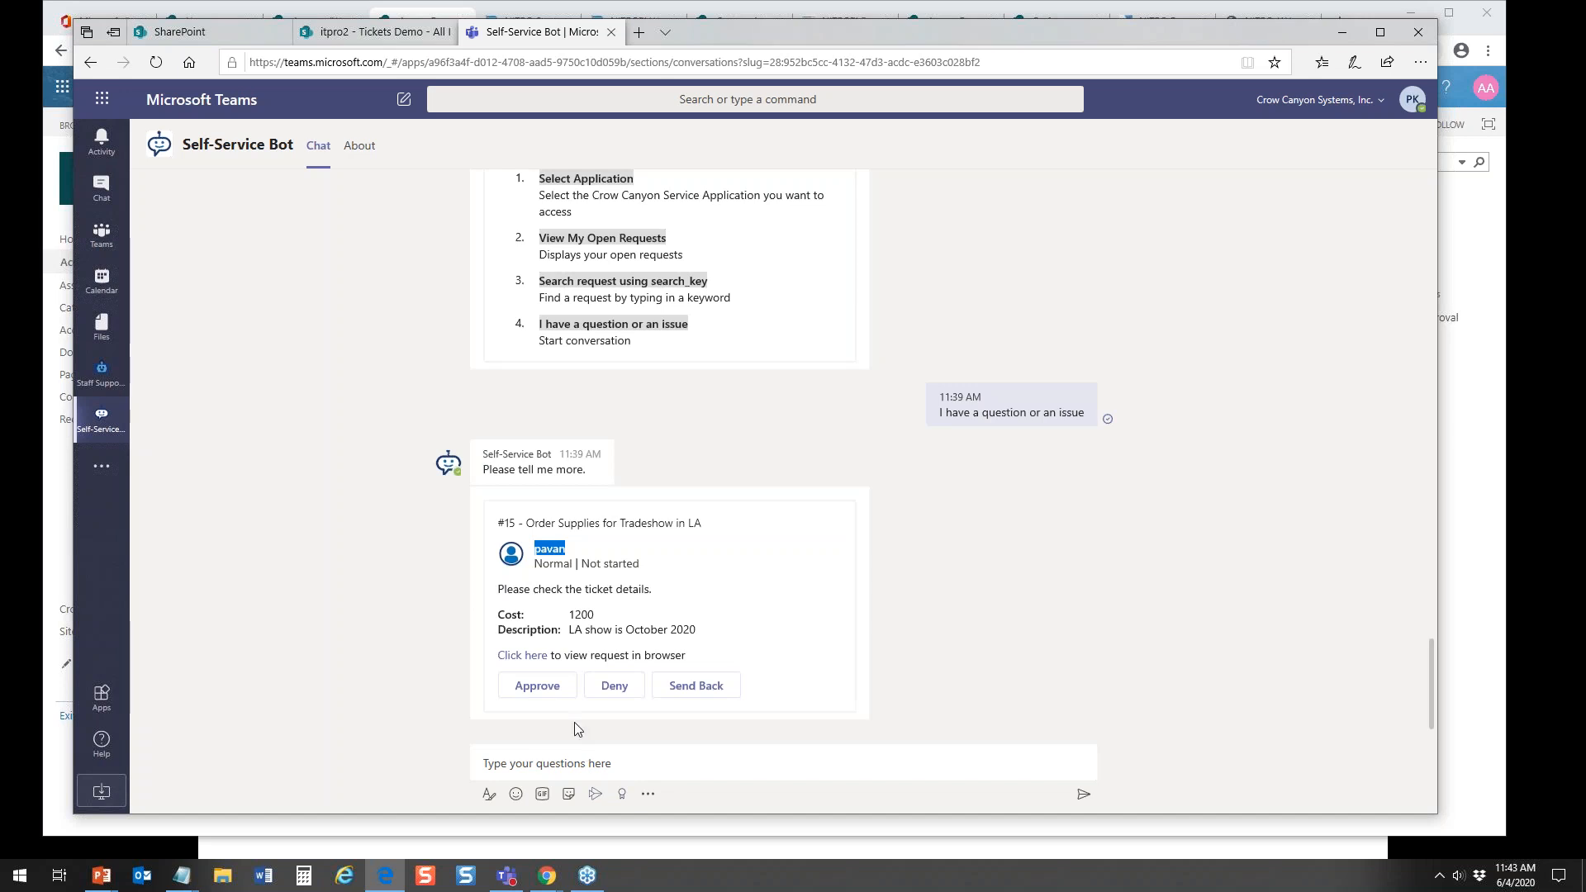
Step: View the Staff Support Bot's available commands and the Tickets Demo list, then return to the SharePoint Access Requests list
{"action": "left_click", "coordinate": [111, 377]}
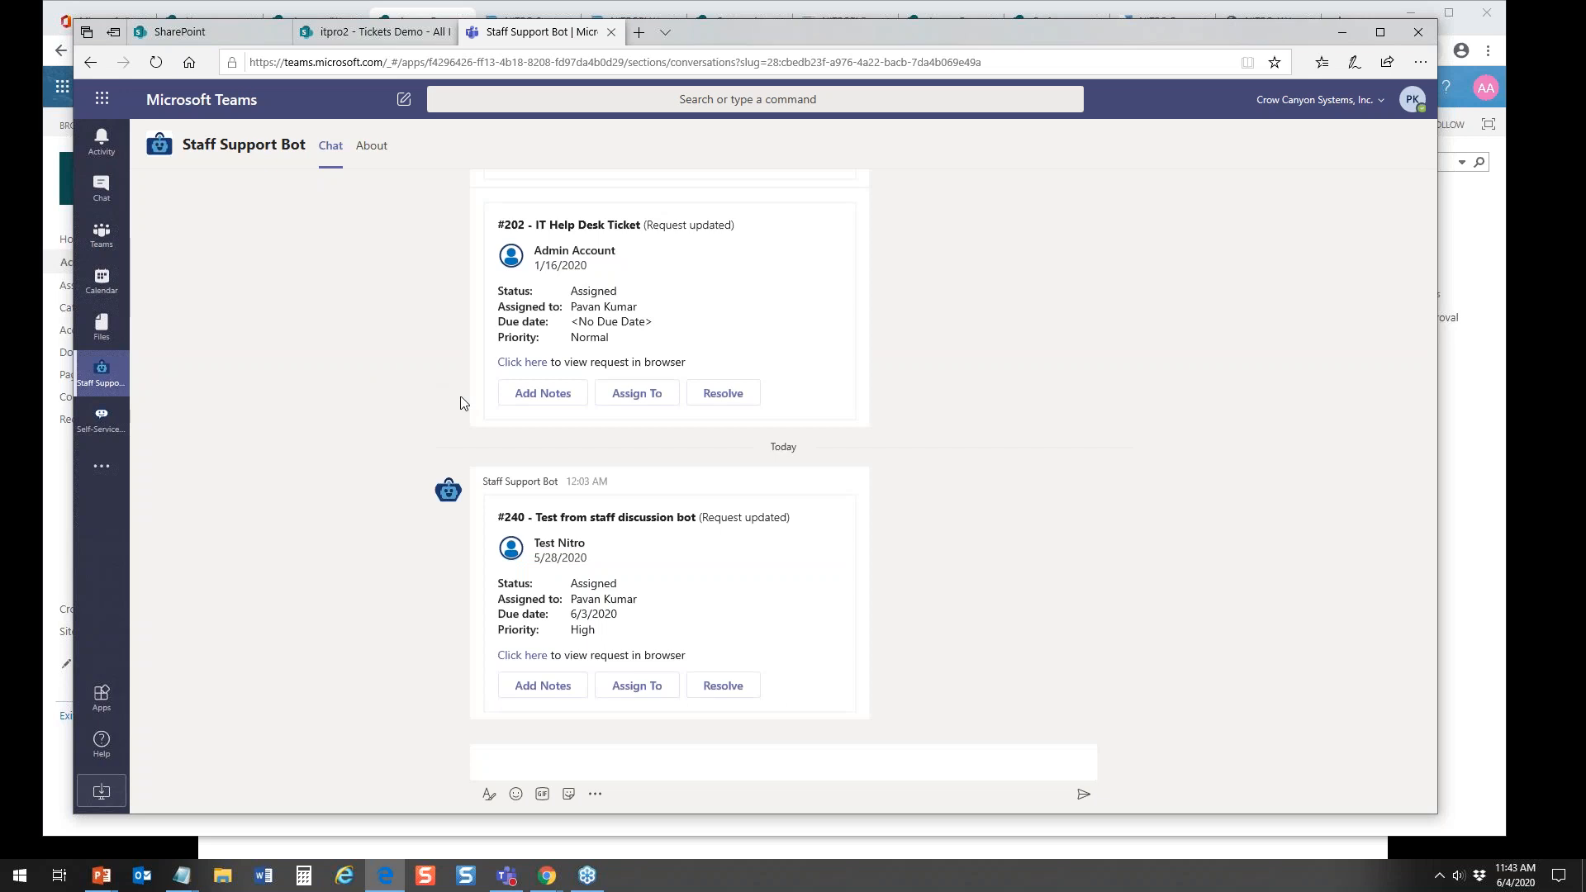
{"action": "left_click", "coordinate": [615, 768]}
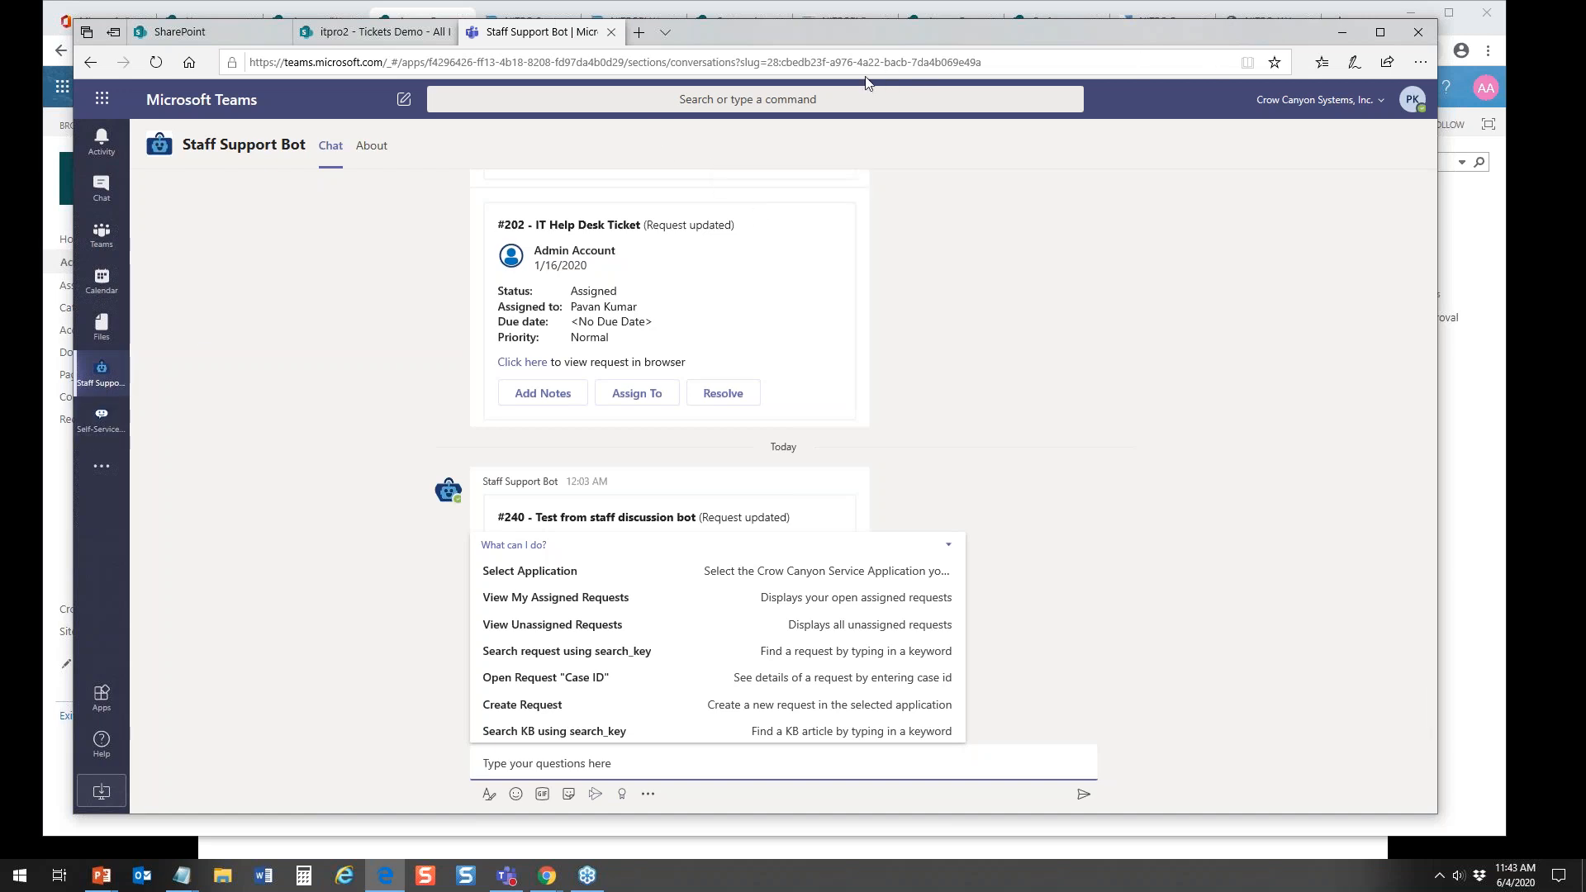
{"action": "left_click", "coordinate": [373, 33]}
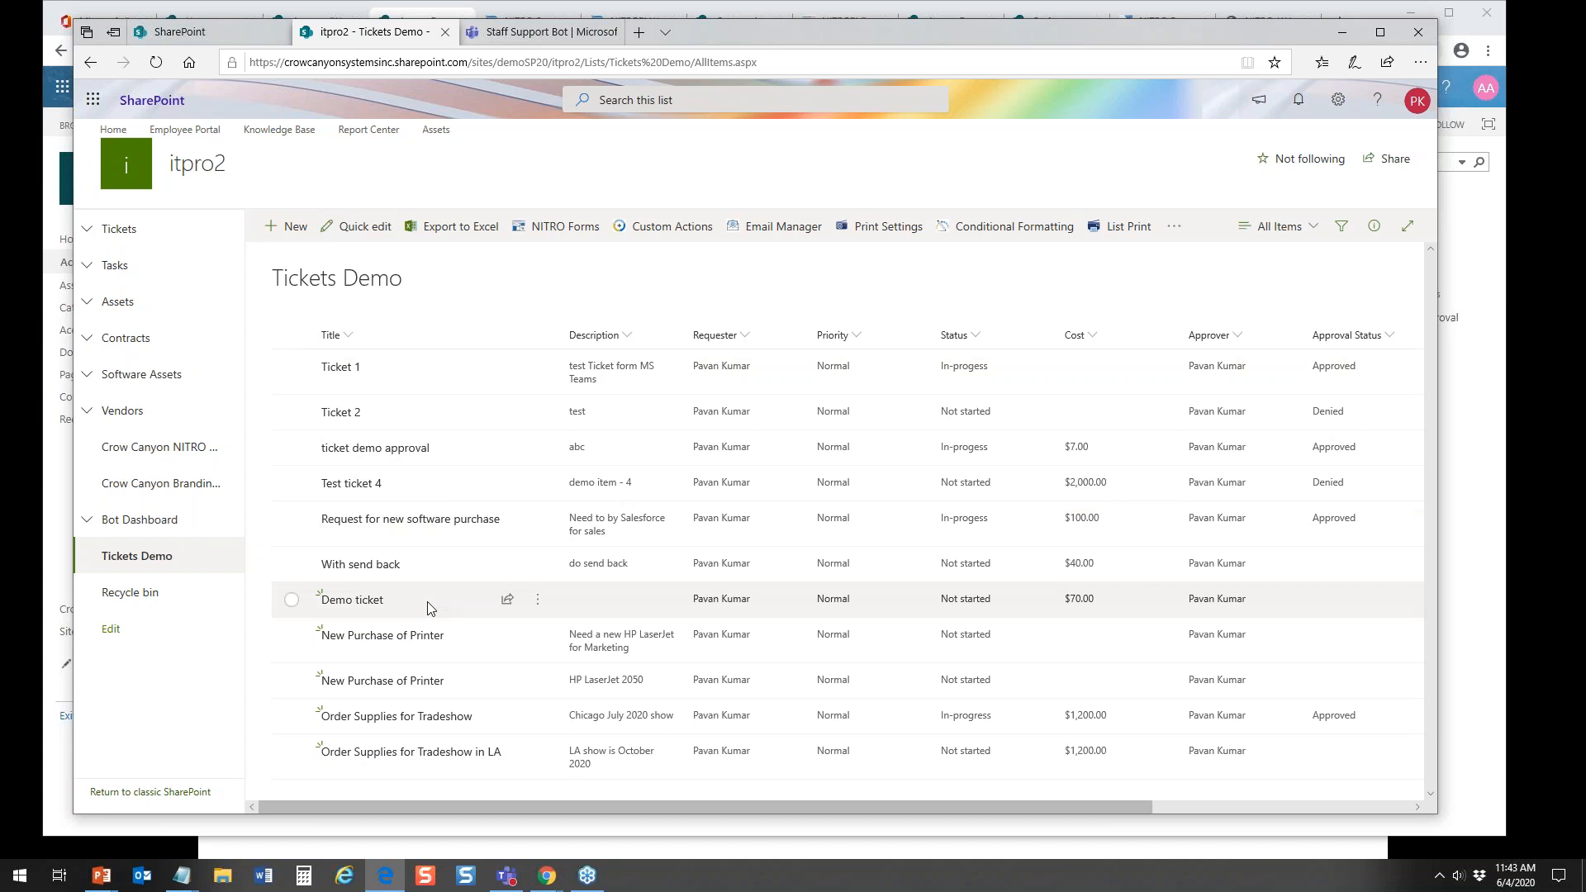
{"action": "left_click", "coordinate": [503, 29]}
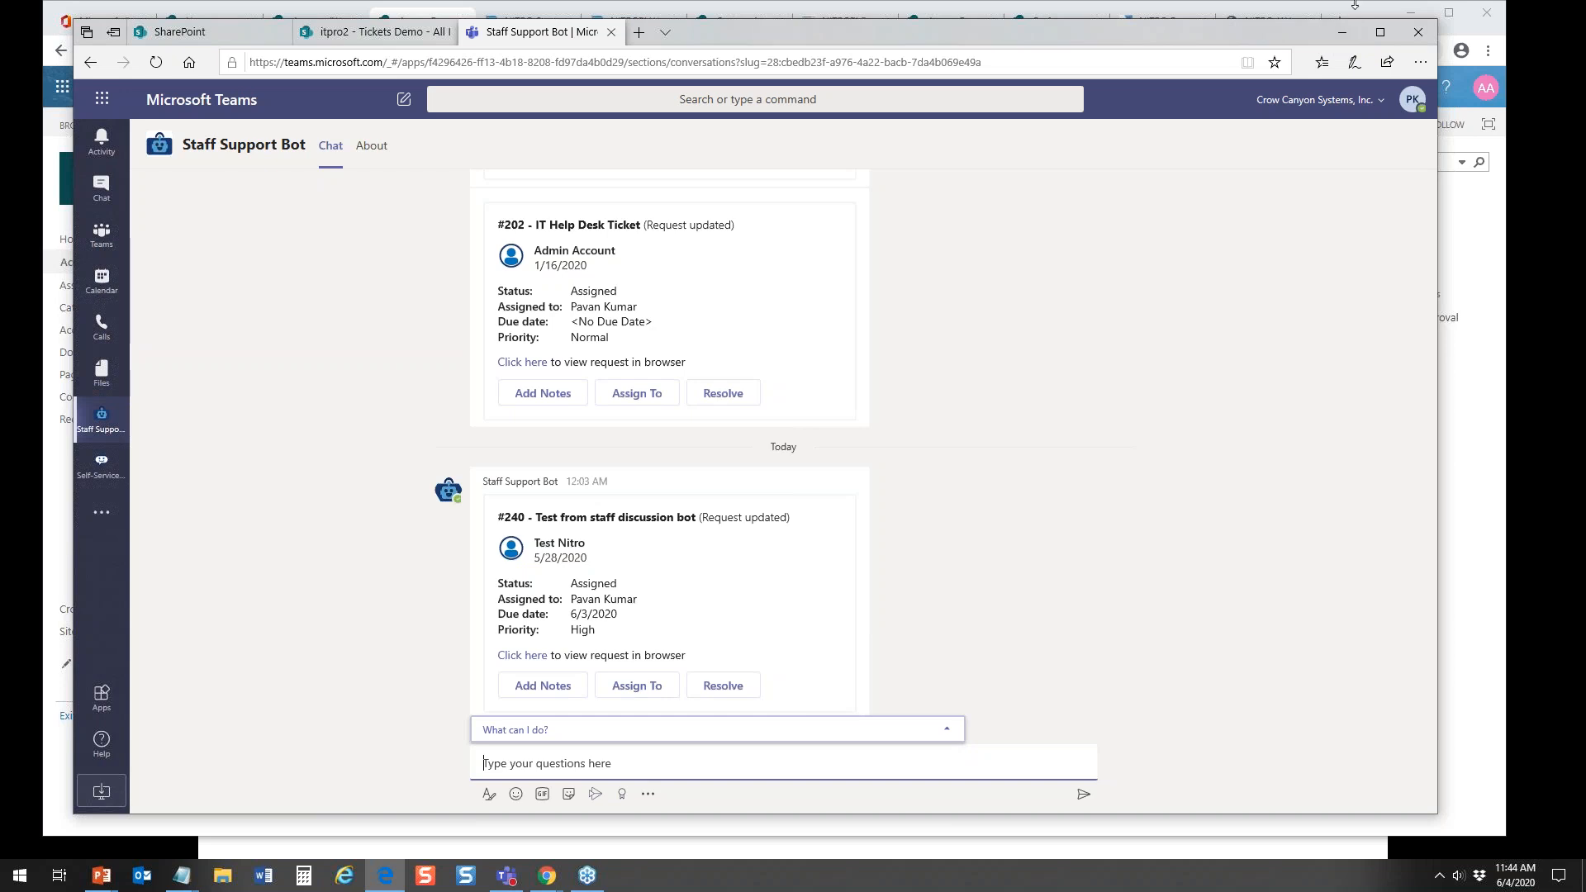
{"action": "left_click", "coordinate": [1343, 34]}
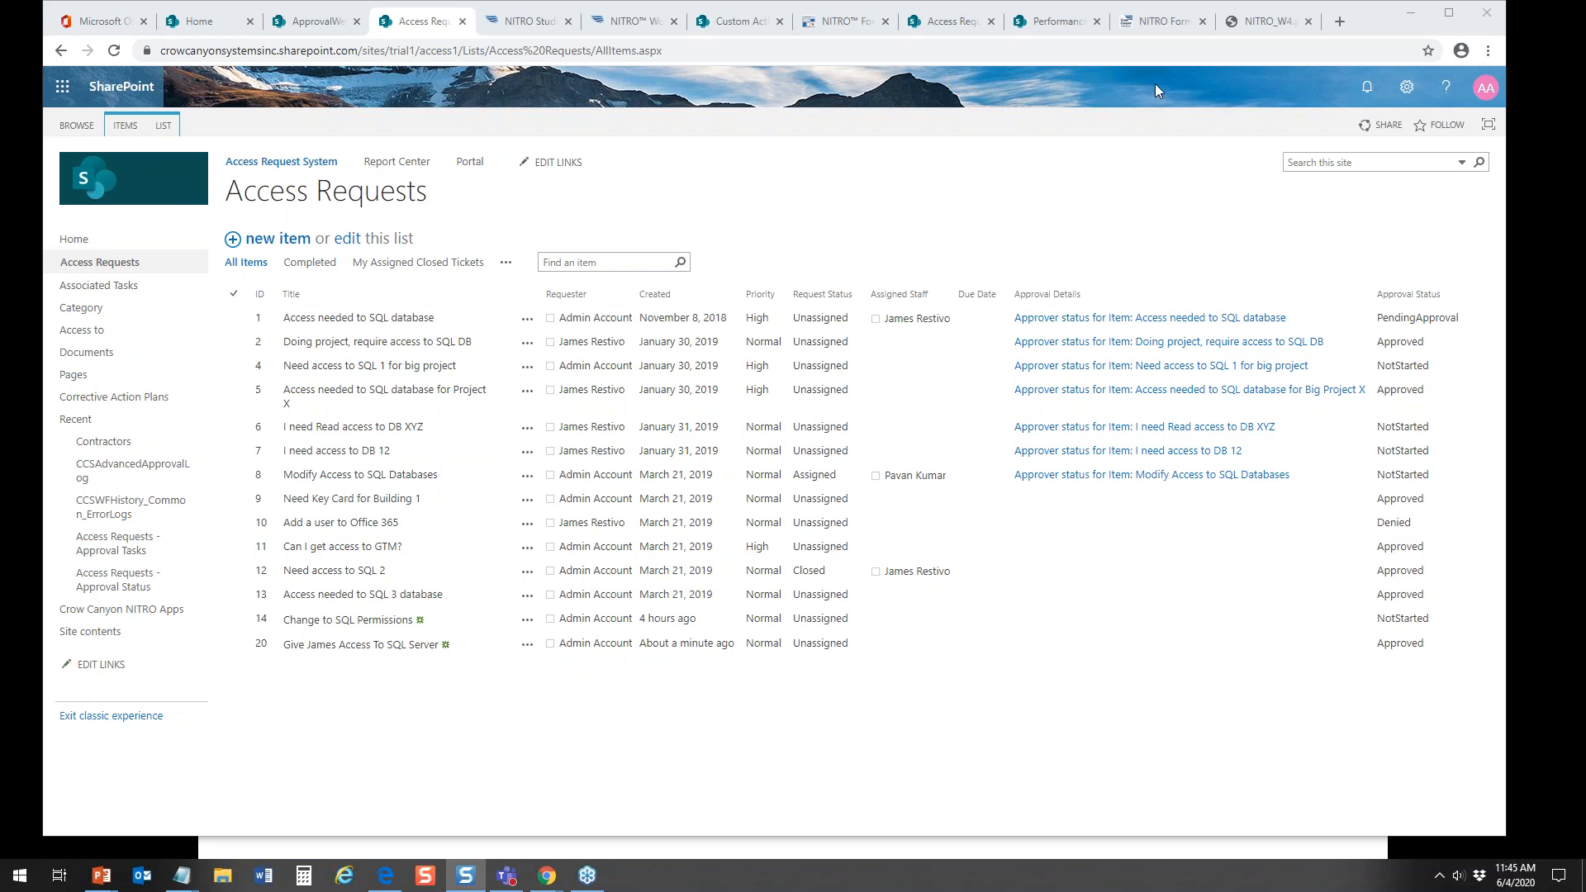
Step: Switch to Snagit Editor and look through the sample VPN access, Asset Handover, Computer Account Access, Employee Status Change and Employee Information forms
{"action": "left_click_drag", "start_coordinate": [1582, 51], "coordinate": [489, 16]}
{"action": "left_click", "coordinate": [218, 777]}
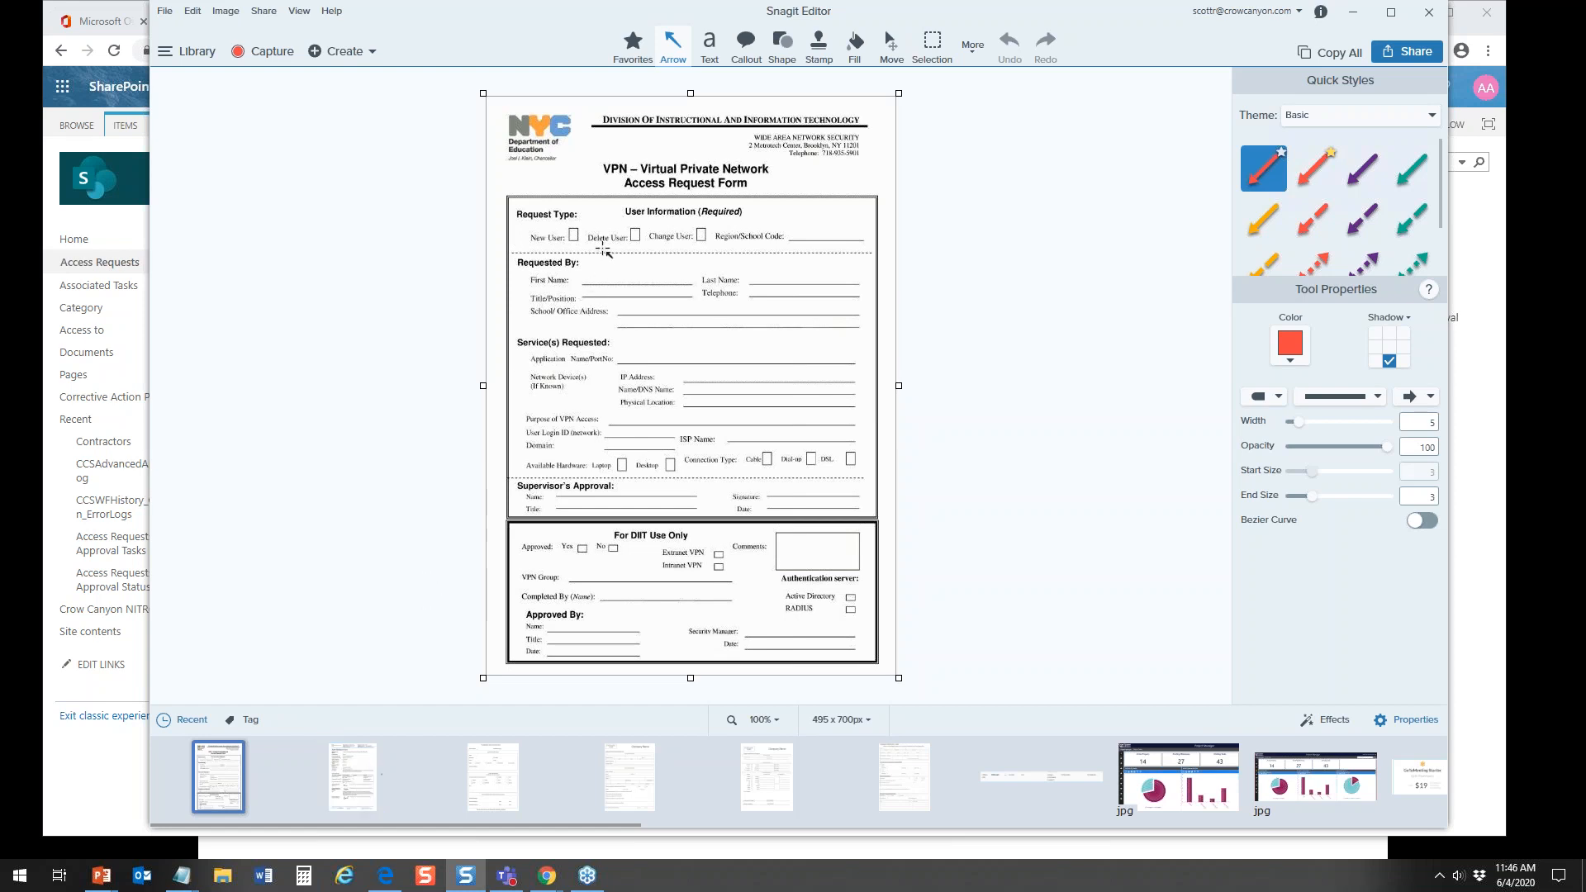
{"action": "left_click", "coordinate": [355, 777]}
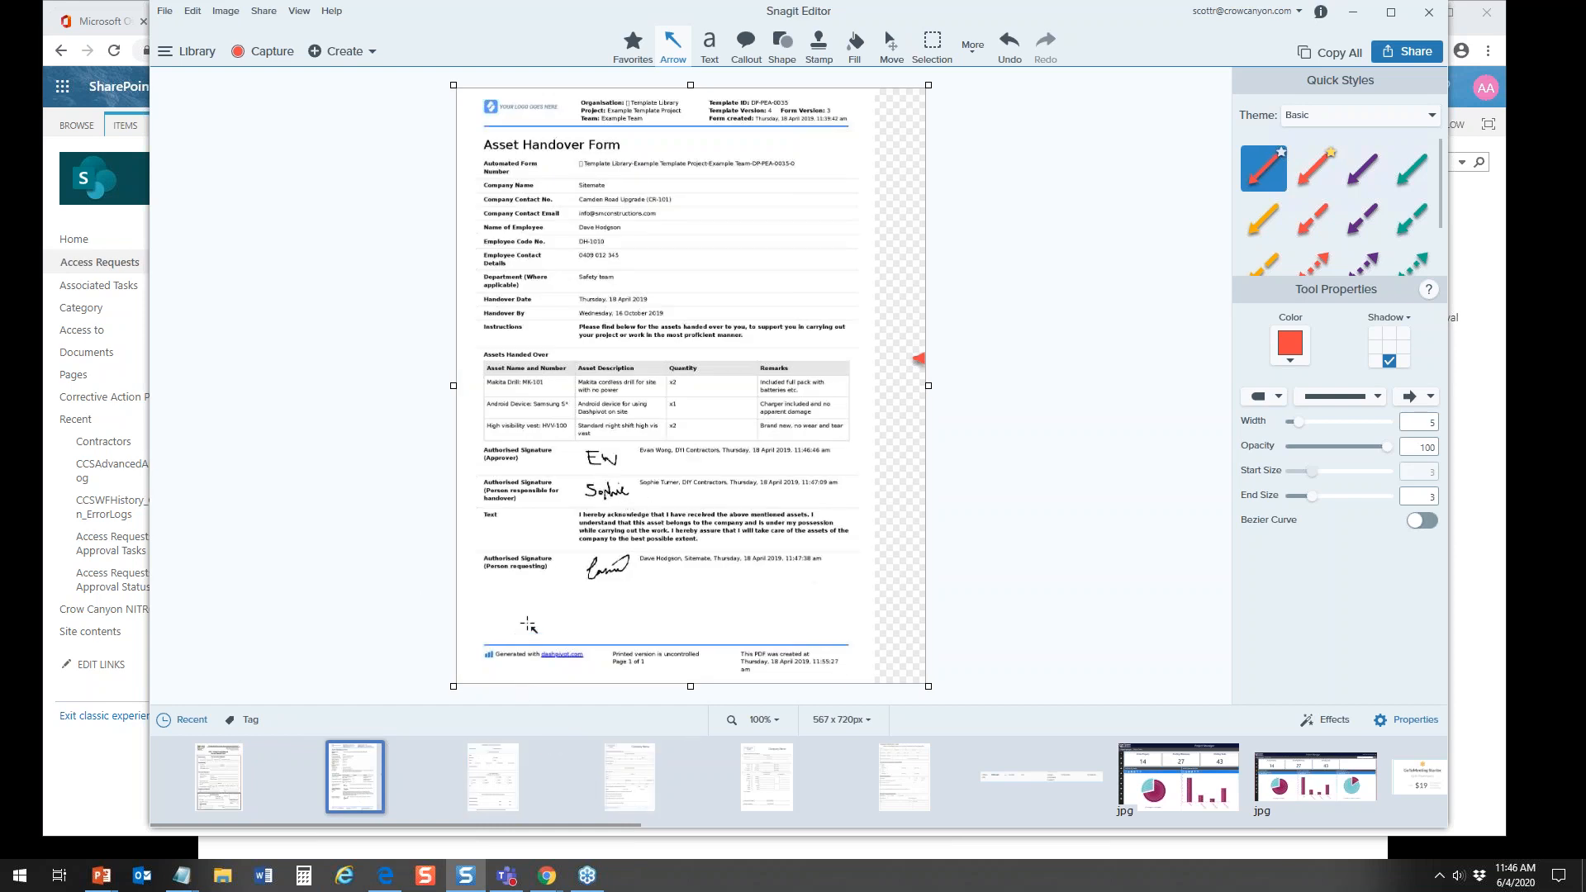
{"action": "left_click", "coordinate": [479, 784]}
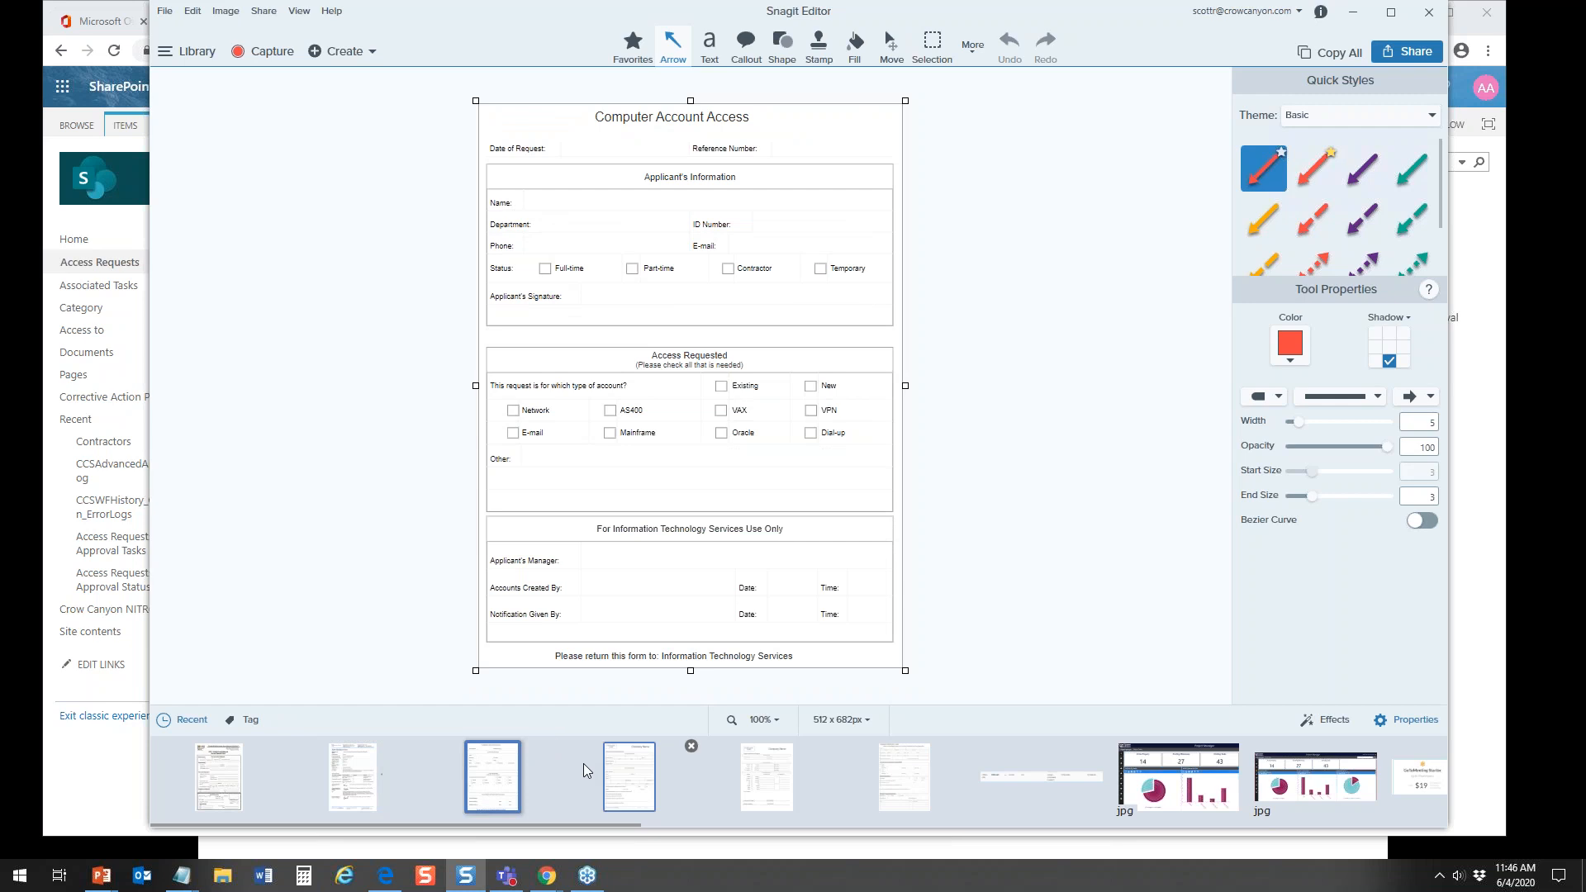
{"action": "left_click", "coordinate": [764, 776]}
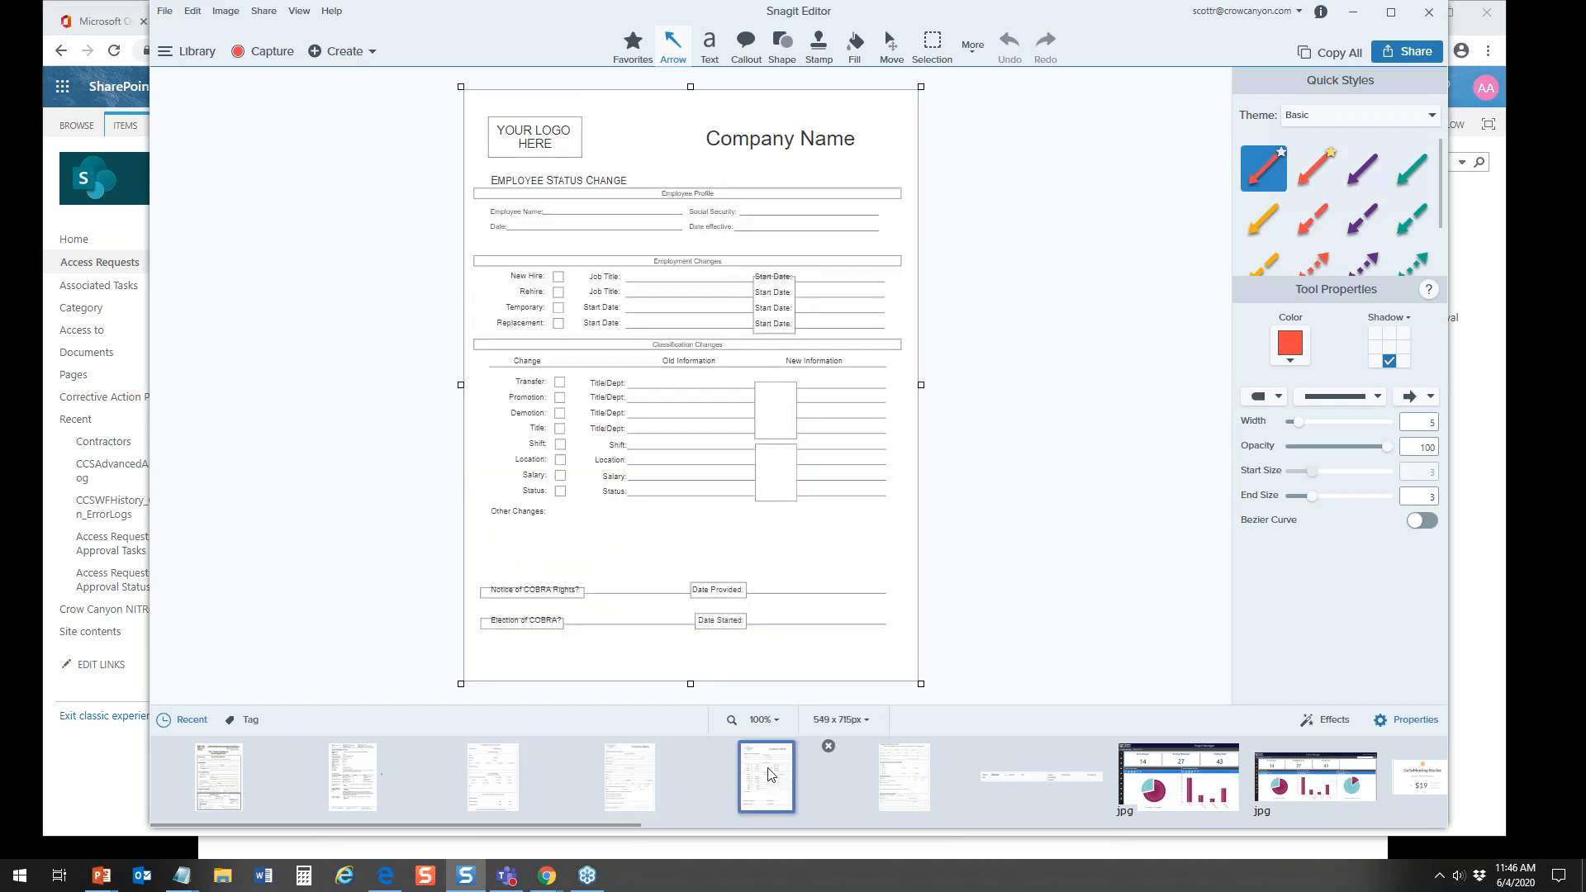
{"action": "left_click", "coordinate": [902, 775]}
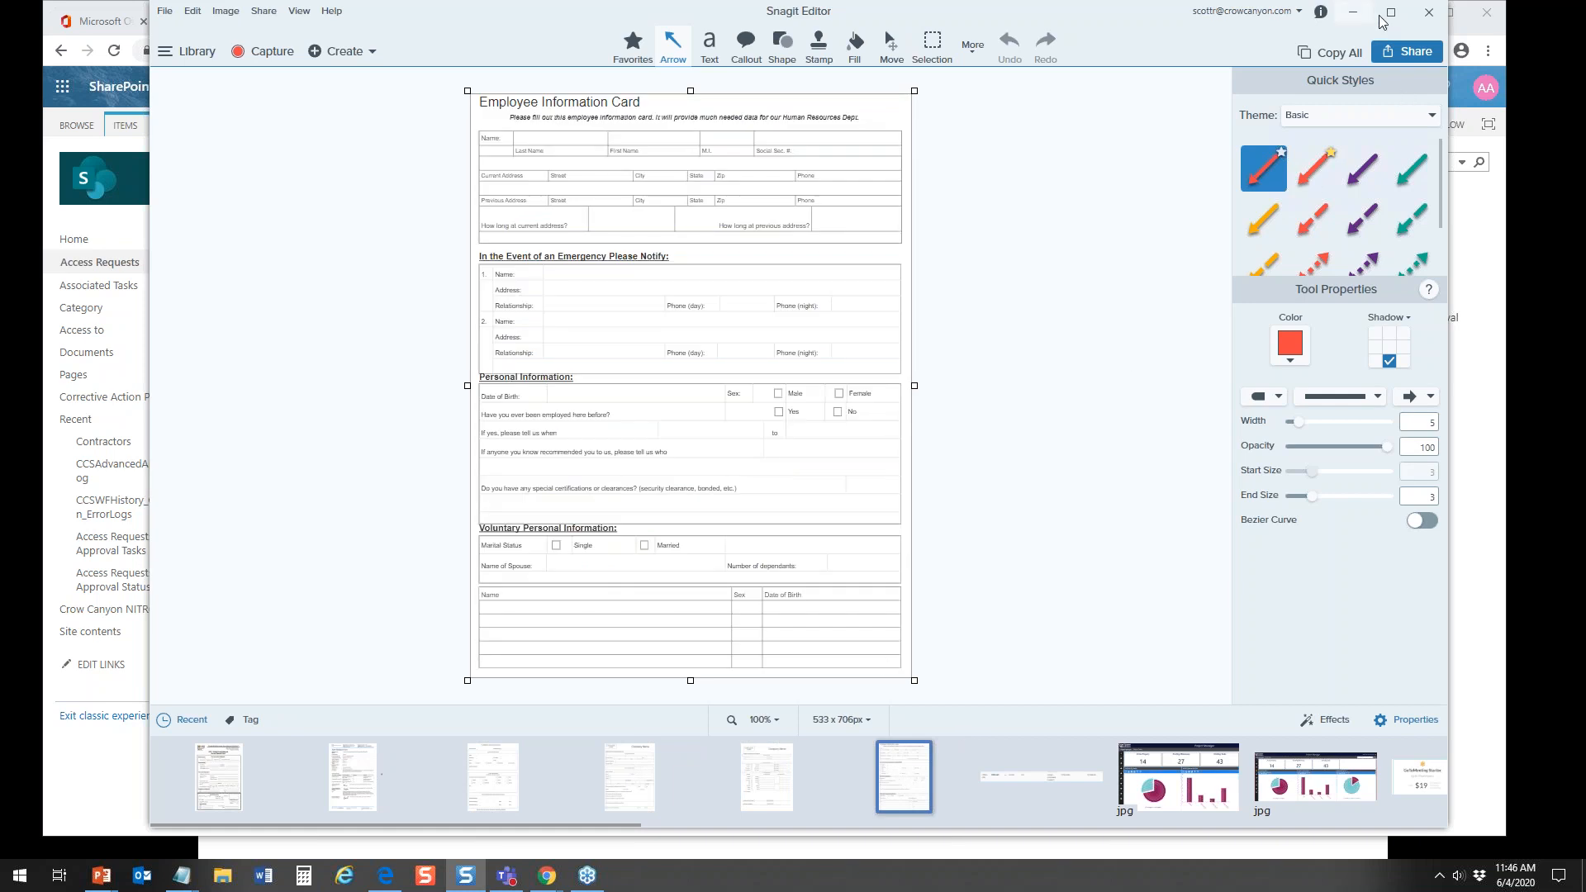
{"action": "left_click", "coordinate": [1357, 15]}
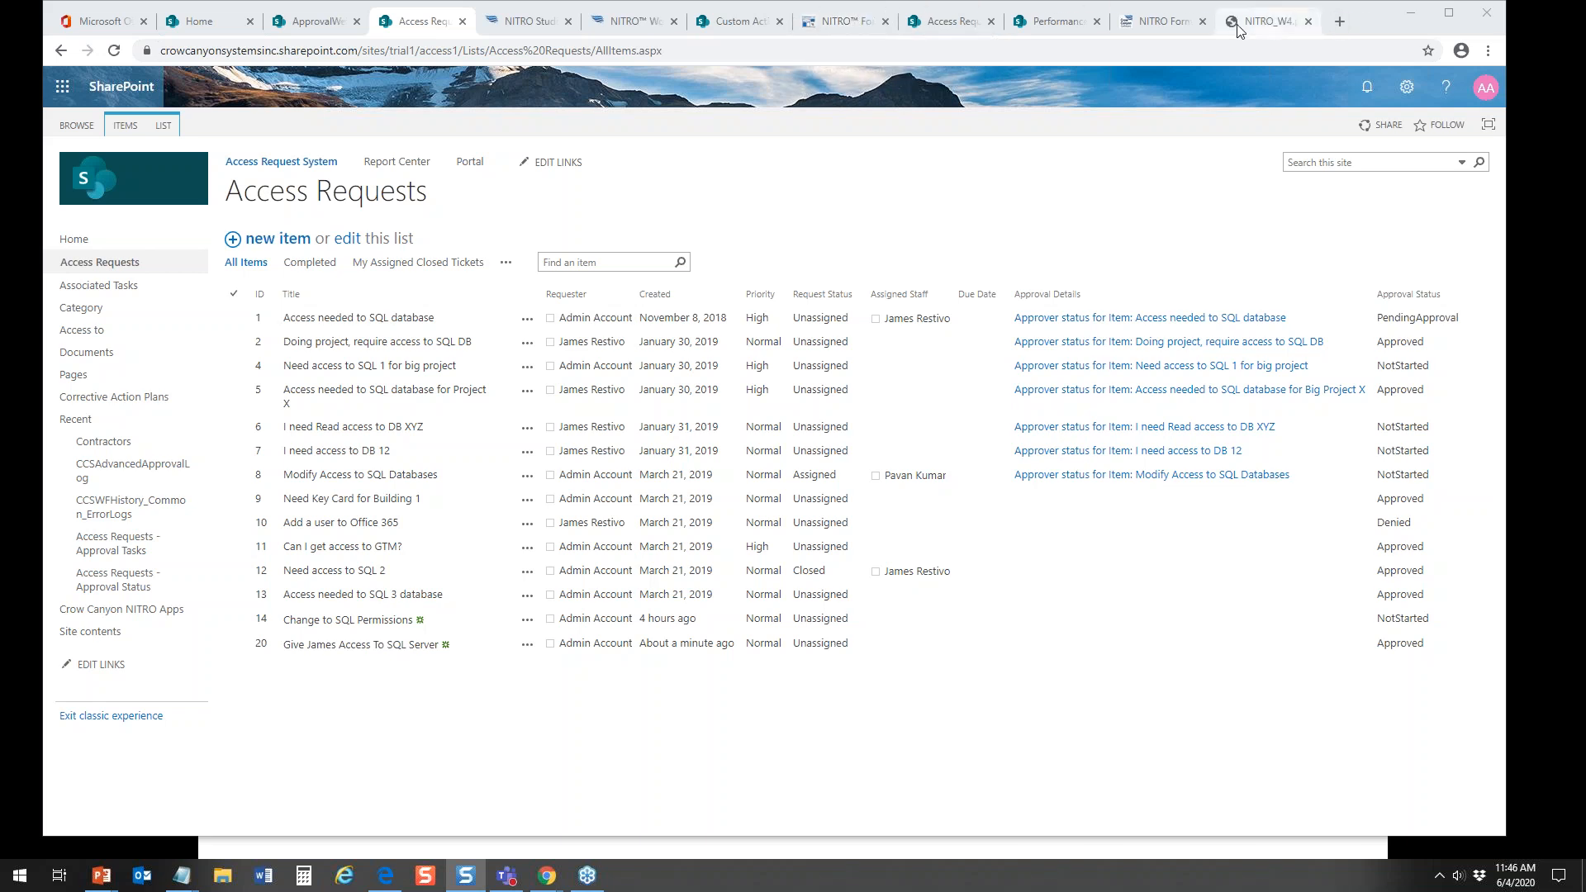
Step: Look at the NITRO Studio Forms Showcase page and its NITRO Studio topics, and close the open NITRO_W4 page
{"action": "left_click", "coordinate": [1162, 23]}
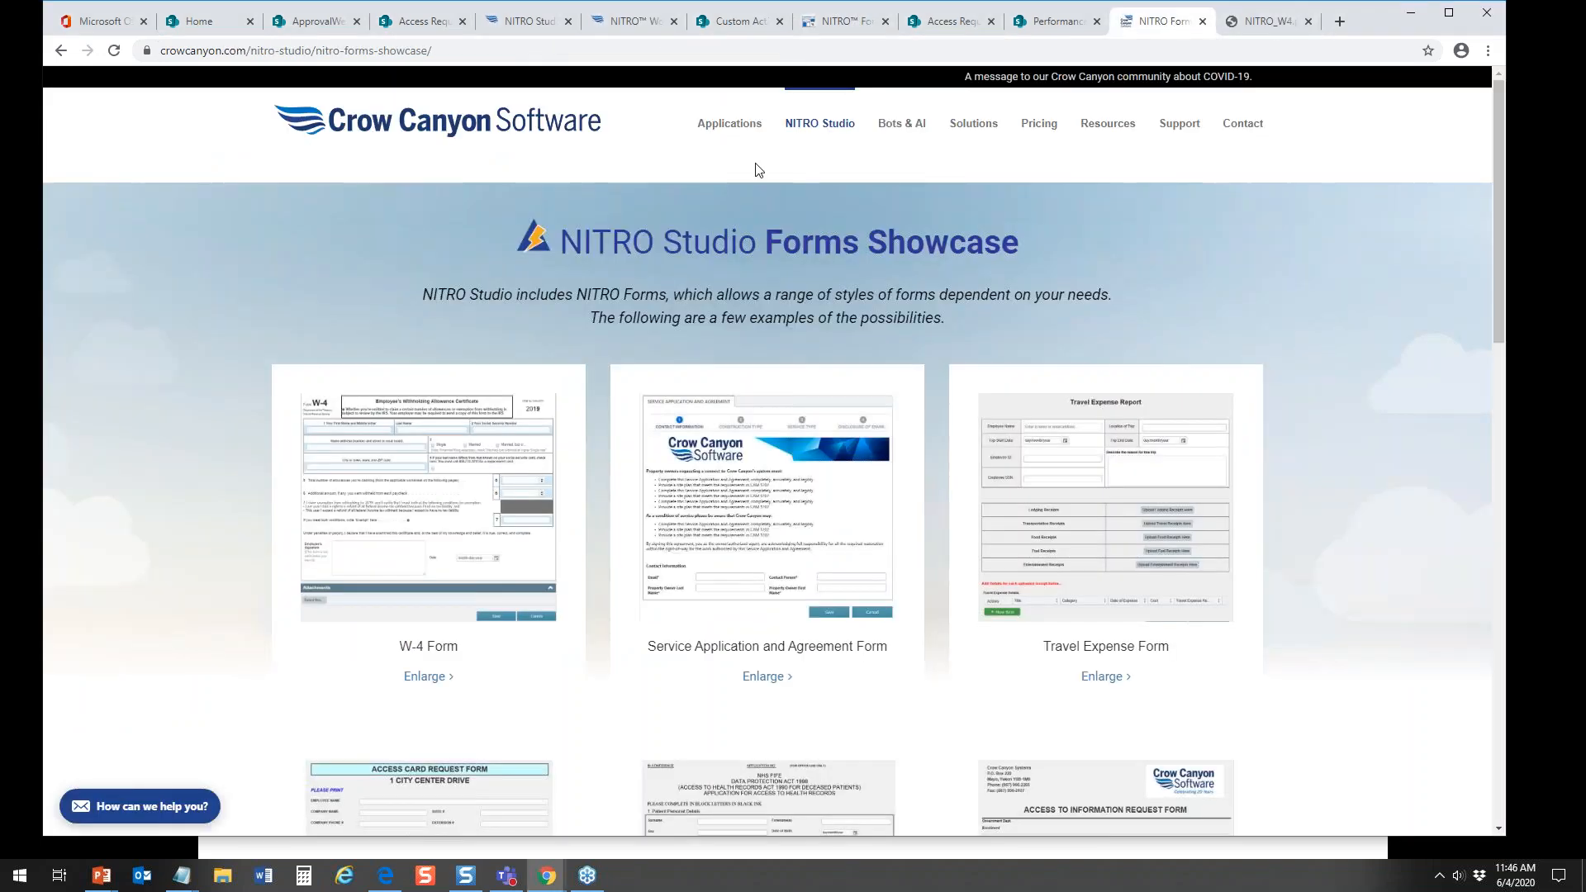
{"action": "mouse_move", "coordinate": [805, 132]}
{"action": "mouse_move", "coordinate": [850, 221]}
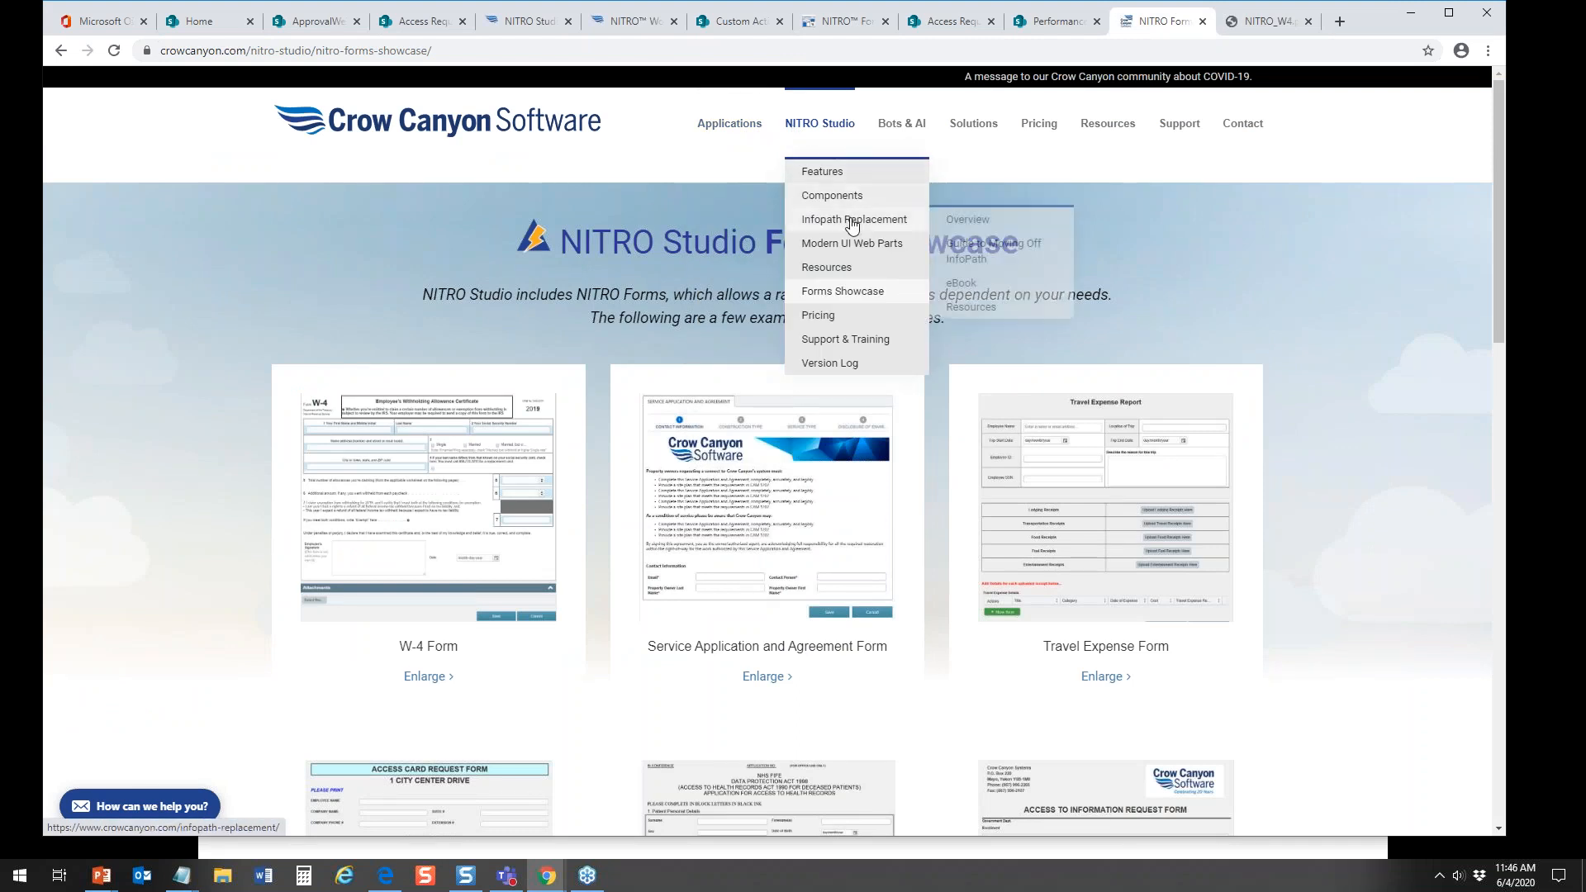
{"action": "mouse_move", "coordinate": [831, 136]}
{"action": "mouse_move", "coordinate": [875, 219]}
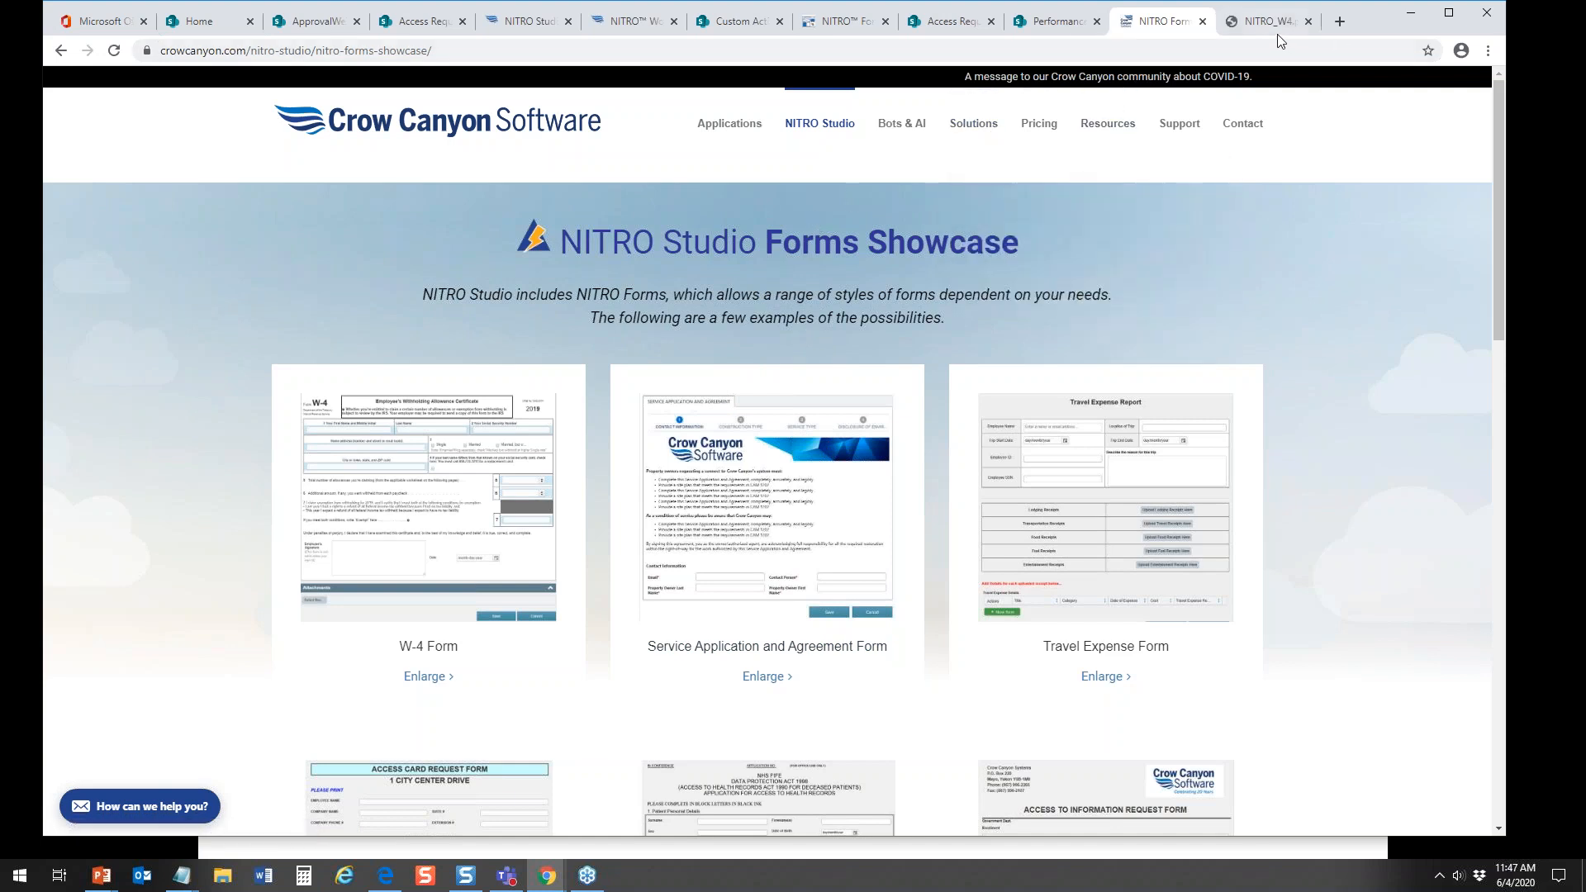
{"action": "left_click", "coordinate": [1308, 21]}
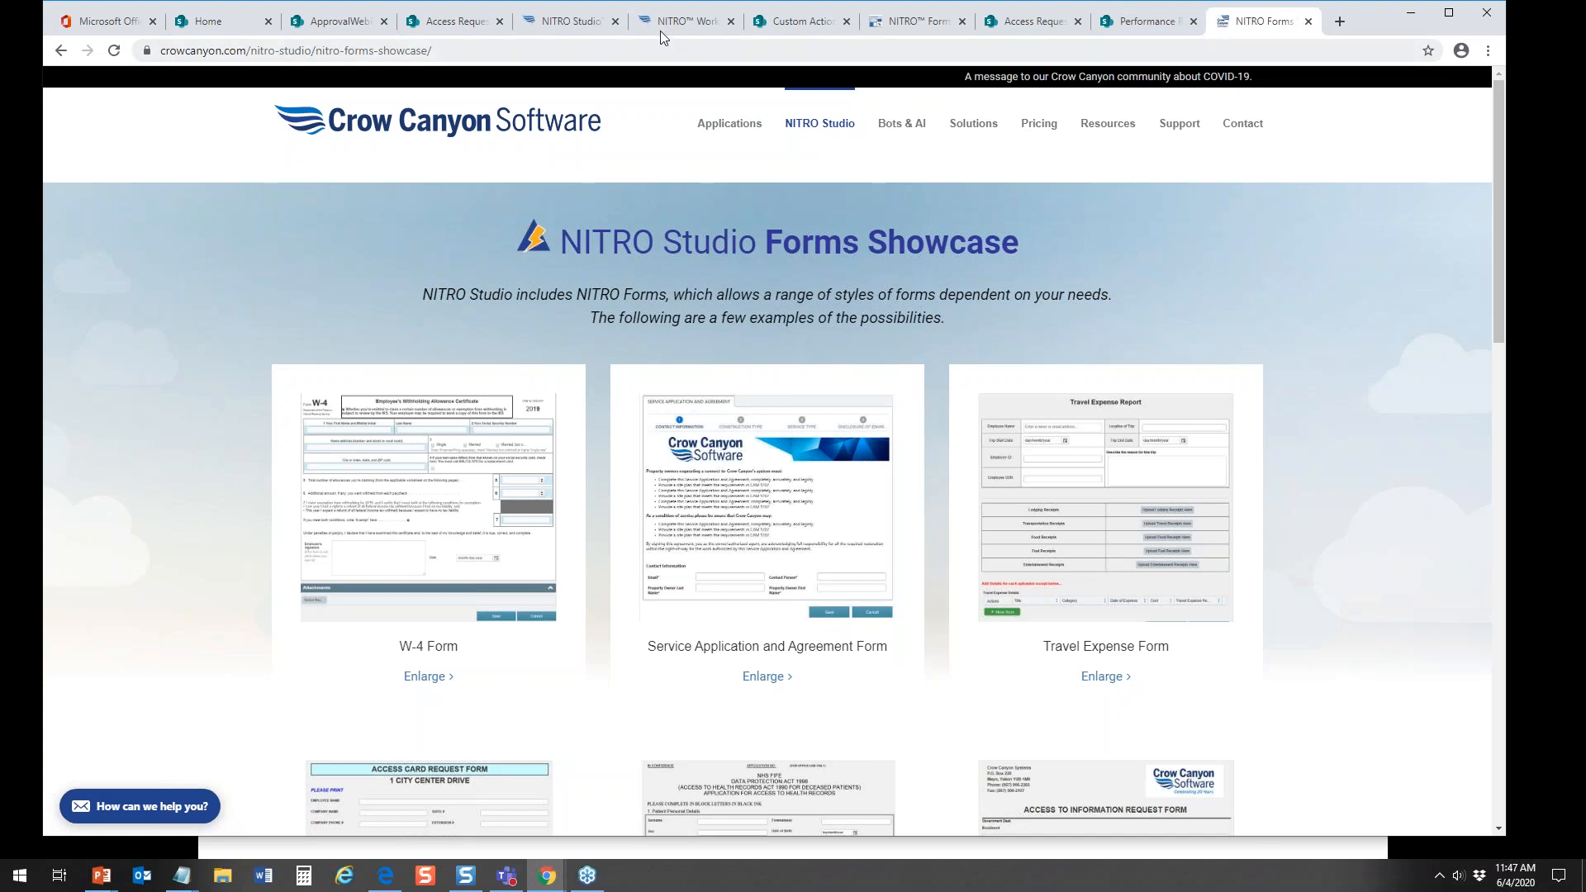
Step: In the NITRO Forms Designer for Access Requests, add a new section below Associated Tasks on the New form
{"action": "left_click", "coordinate": [925, 25]}
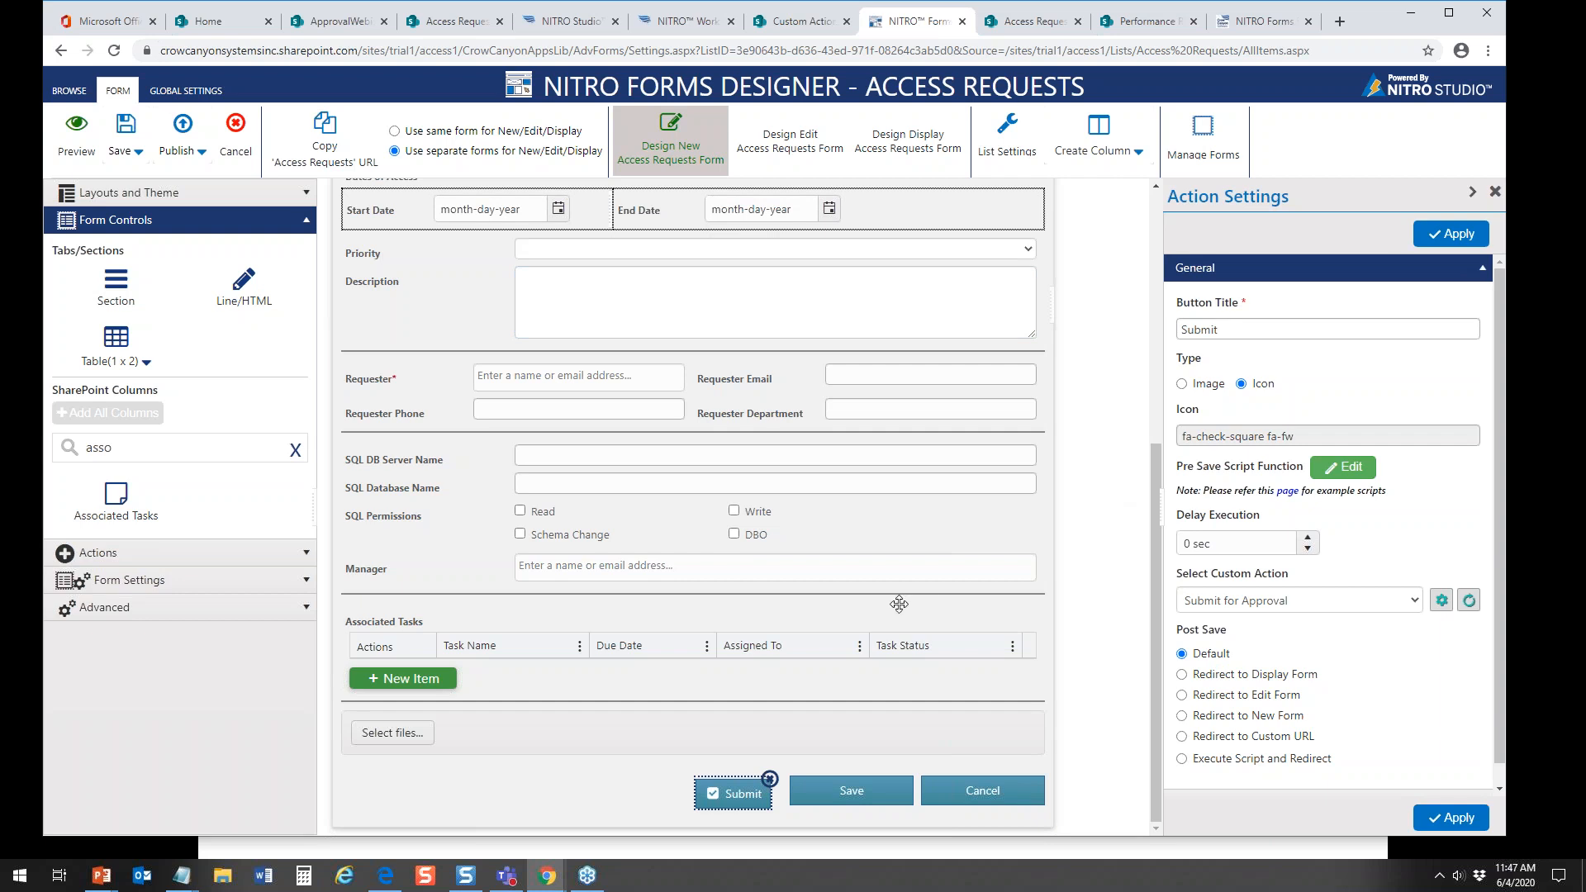
{"action": "mouse_move", "coordinate": [1156, 461]}
{"action": "left_mouse_down"}
{"action": "mouse_move", "coordinate": [1148, 194]}
{"action": "mouse_move", "coordinate": [1150, 460]}
{"action": "left_mouse_up"}
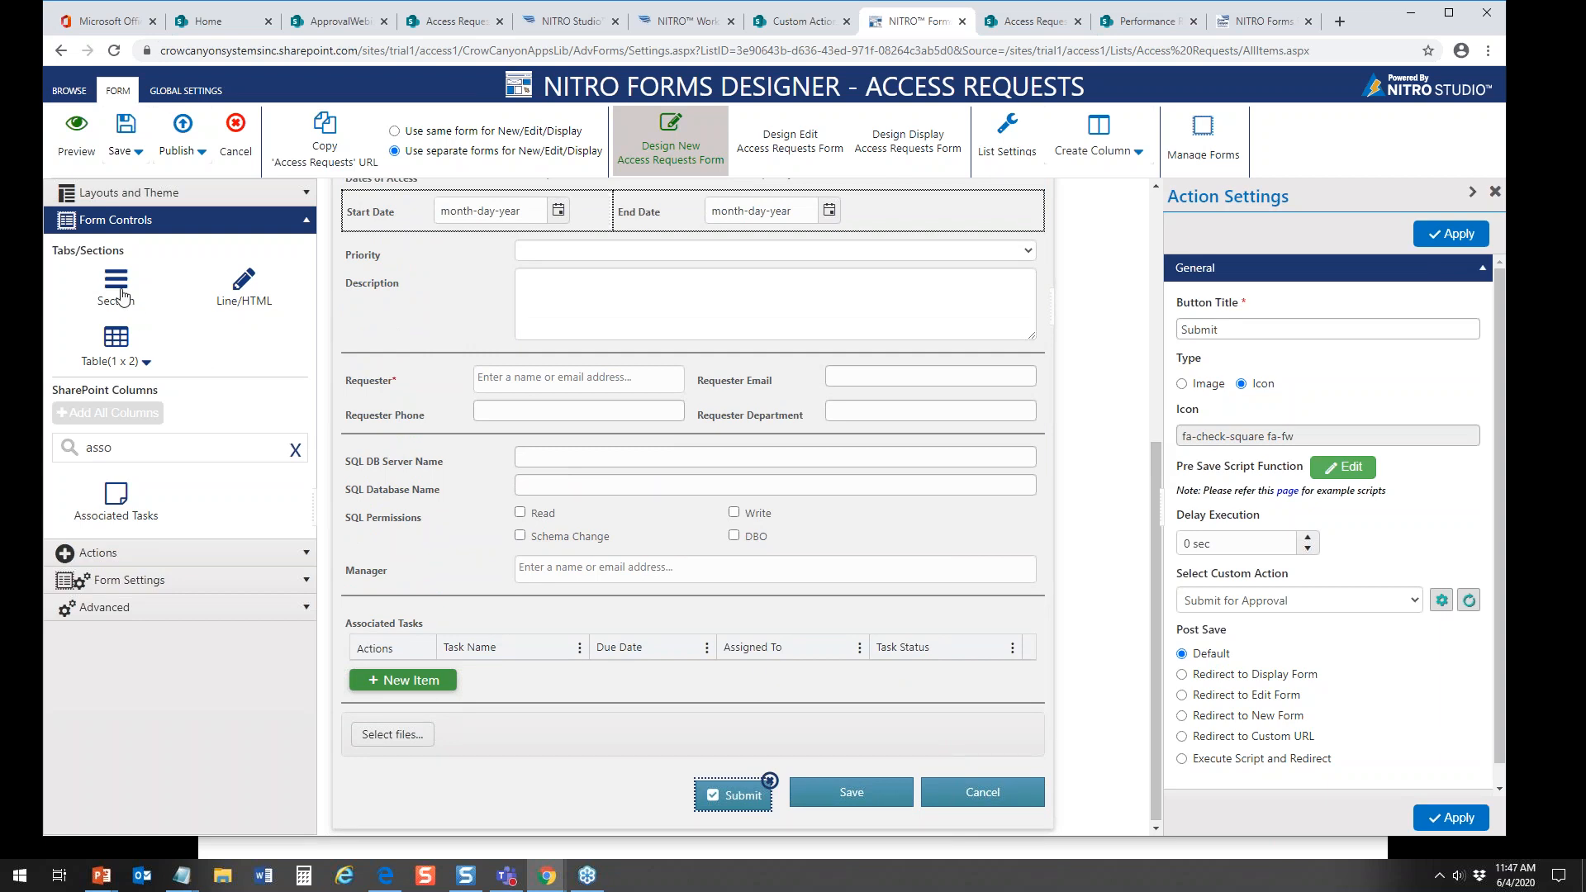
{"action": "left_click_drag", "start_coordinate": [120, 293], "coordinate": [509, 454]}
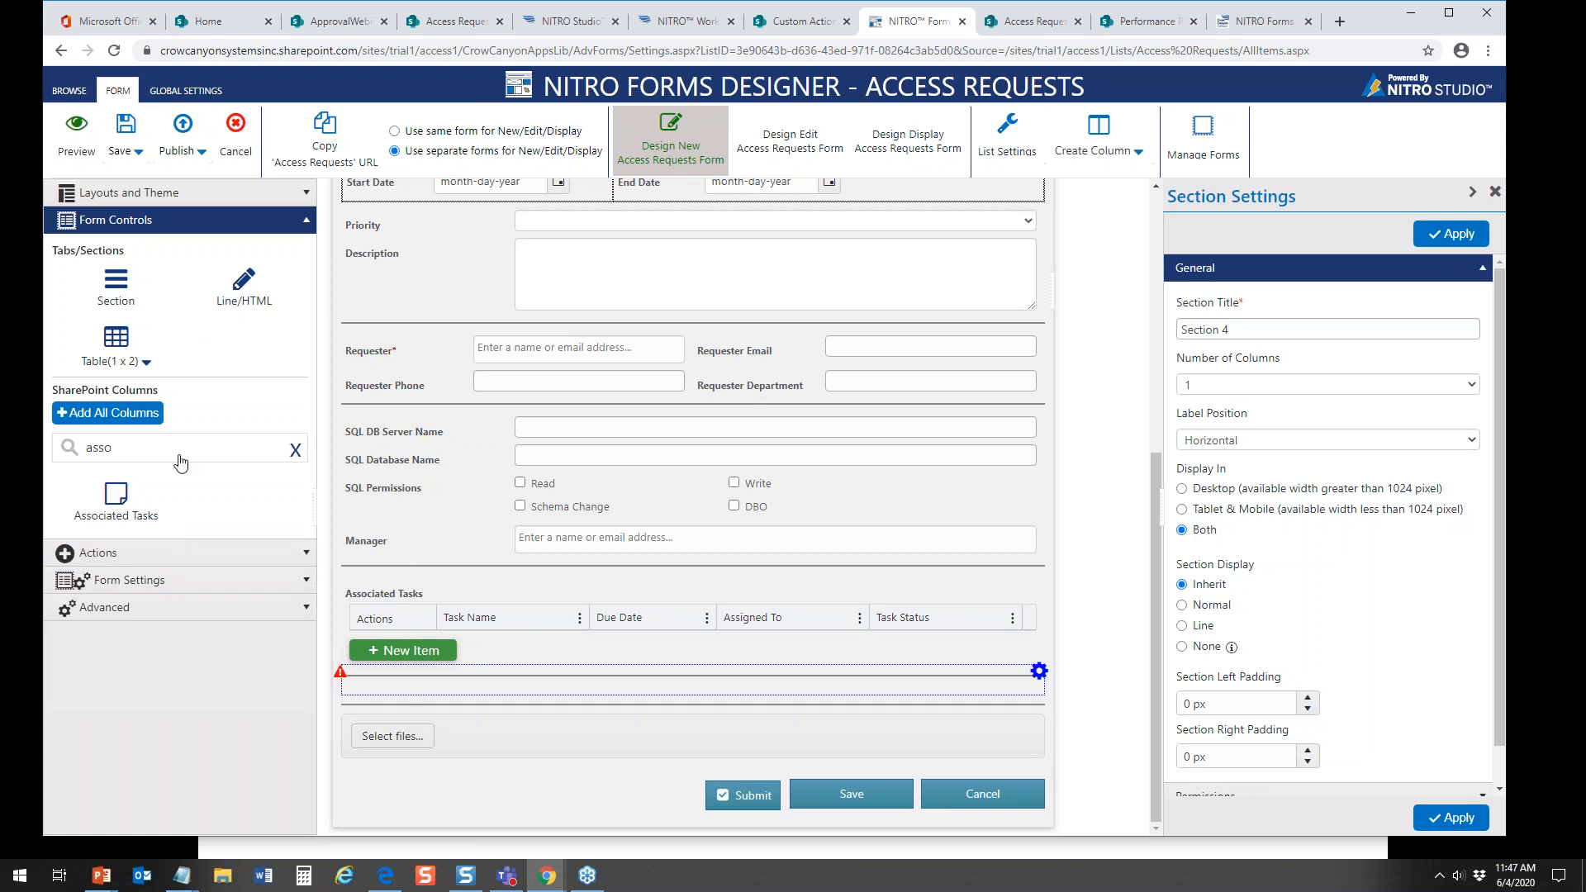
Step: Find the Signature column by searching for "sign" and place it in the new section below Associated Tasks
{"action": "left_click_drag", "start_coordinate": [143, 446], "coordinate": [9, 442]}
{"action": "type", "text": "sign"}
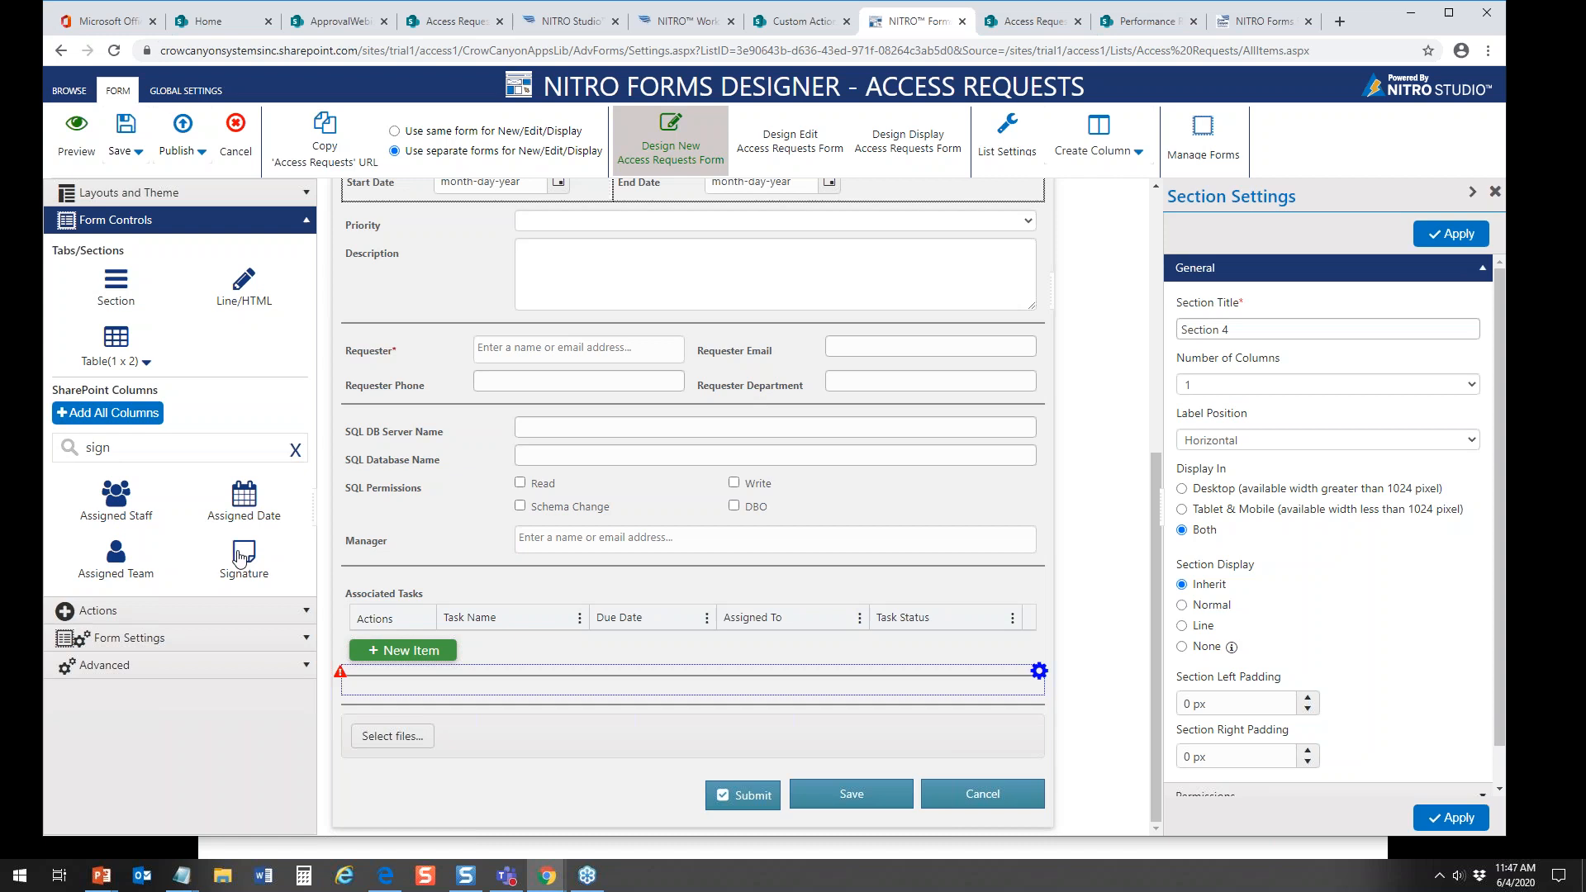
{"action": "mouse_move", "coordinate": [244, 553]}
{"action": "left_mouse_down"}
{"action": "mouse_move", "coordinate": [401, 731]}
{"action": "mouse_move", "coordinate": [418, 725]}
{"action": "left_mouse_up"}
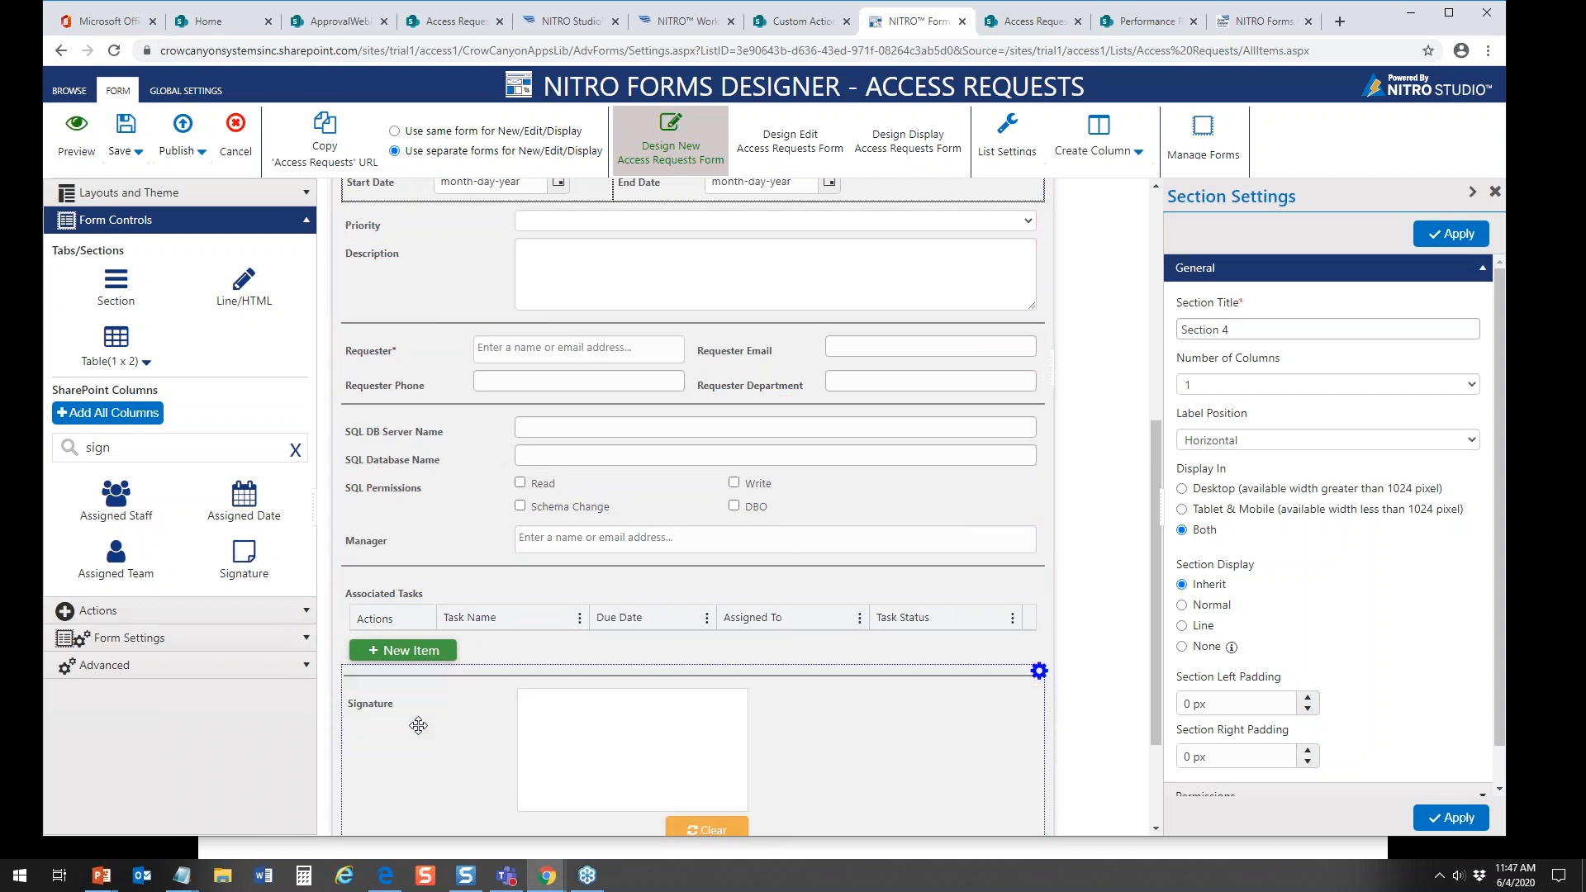
{"action": "left_click_drag", "start_coordinate": [1154, 616], "coordinate": [1161, 748]}
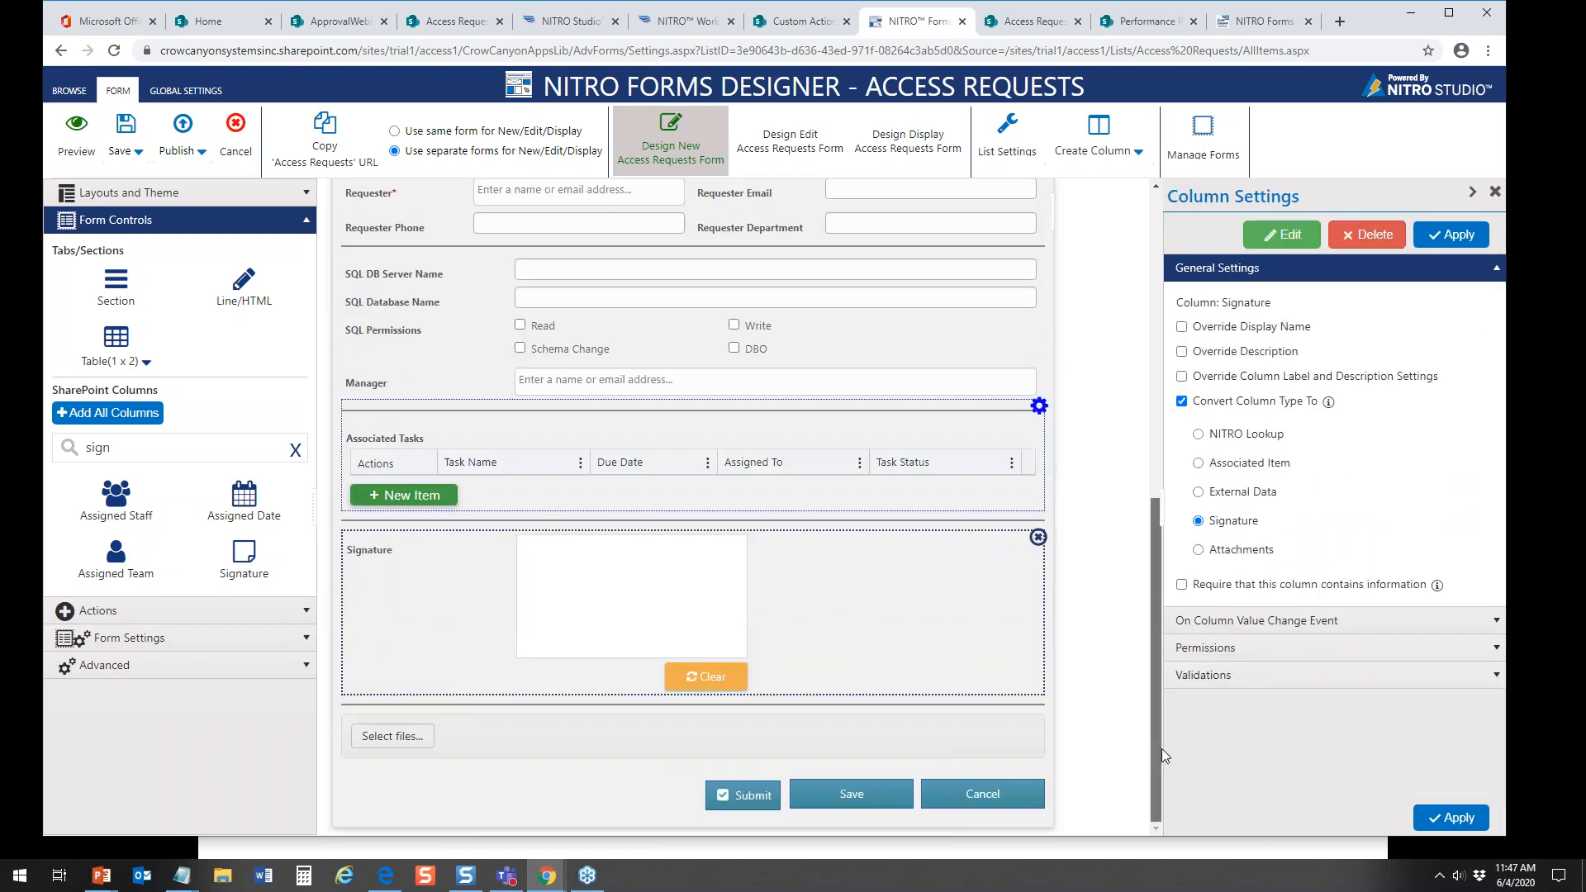
Step: Preview the Access Request form, check the Signature field near its end, and close the preview
{"action": "left_click", "coordinate": [75, 130]}
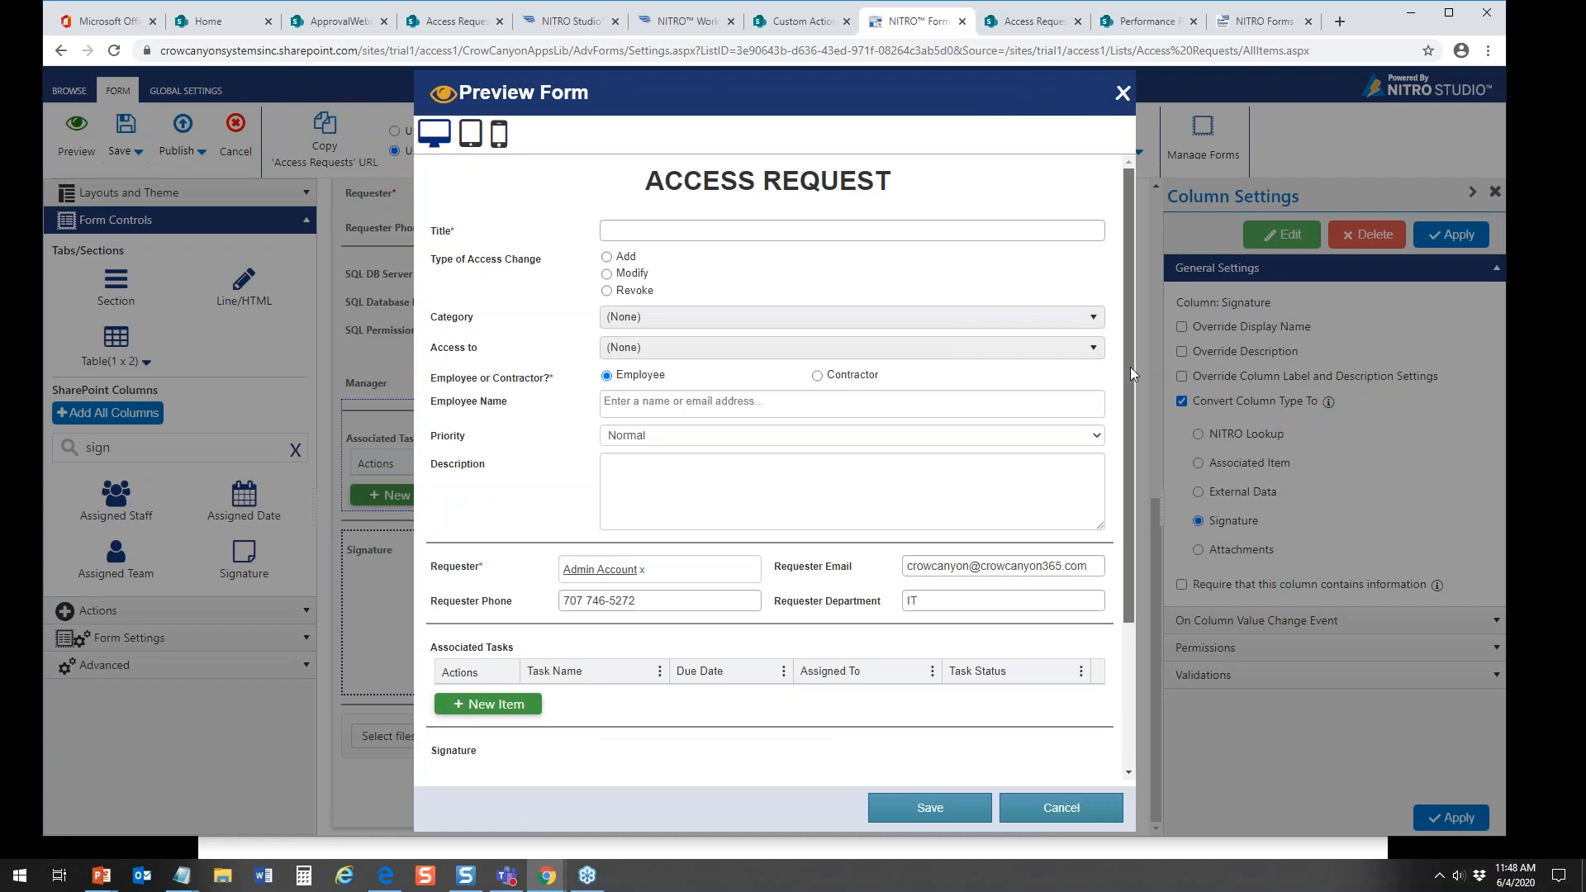
{"action": "left_click_drag", "start_coordinate": [1130, 367], "coordinate": [1131, 504]}
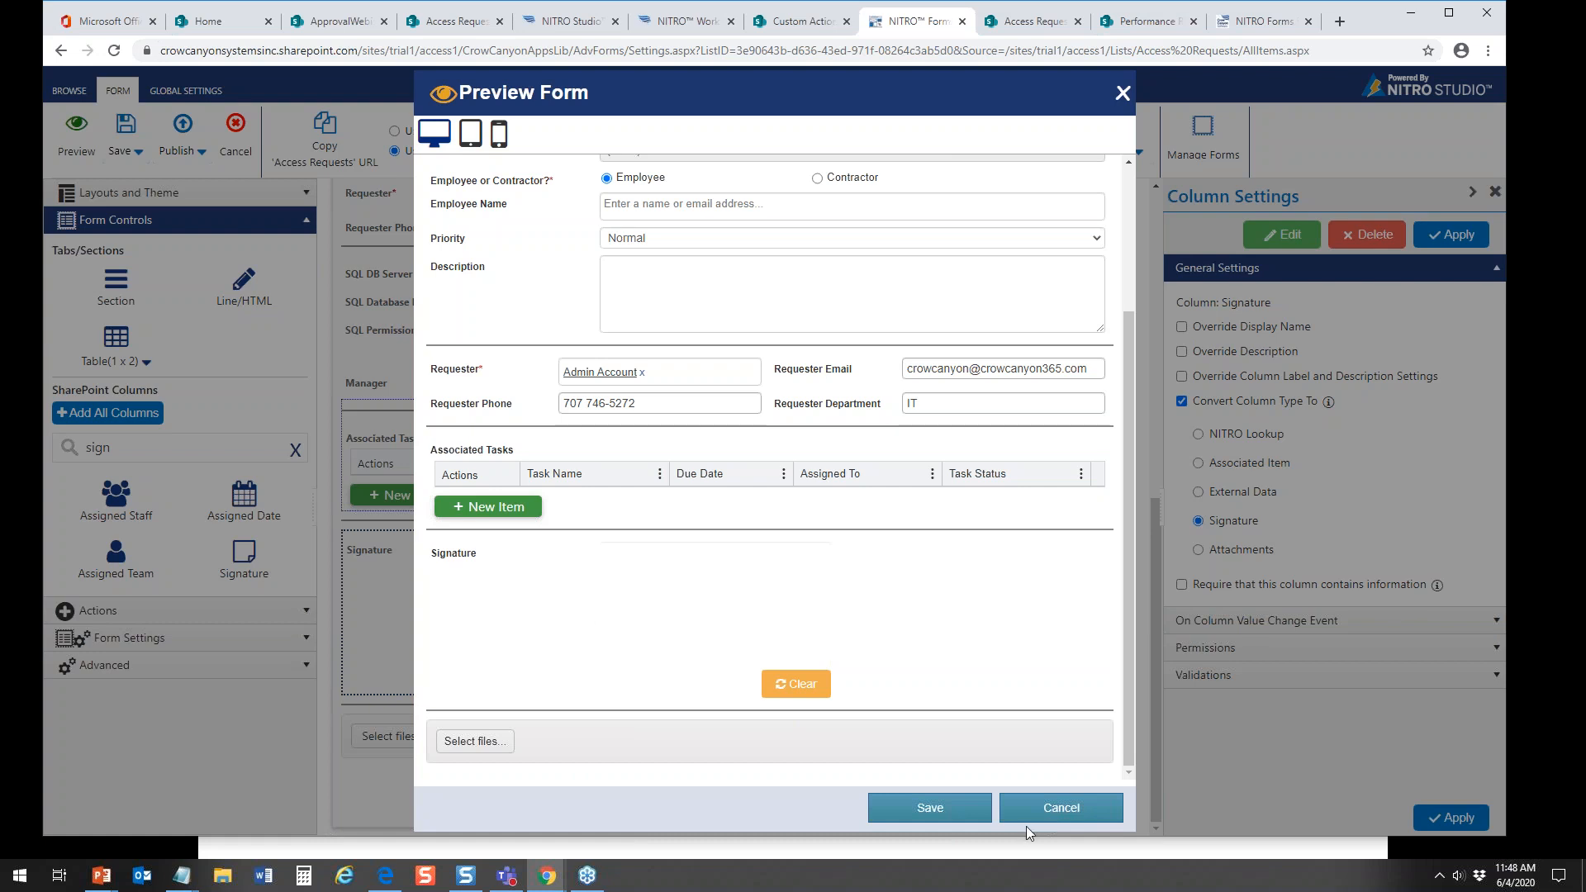
{"action": "left_click", "coordinate": [1054, 795]}
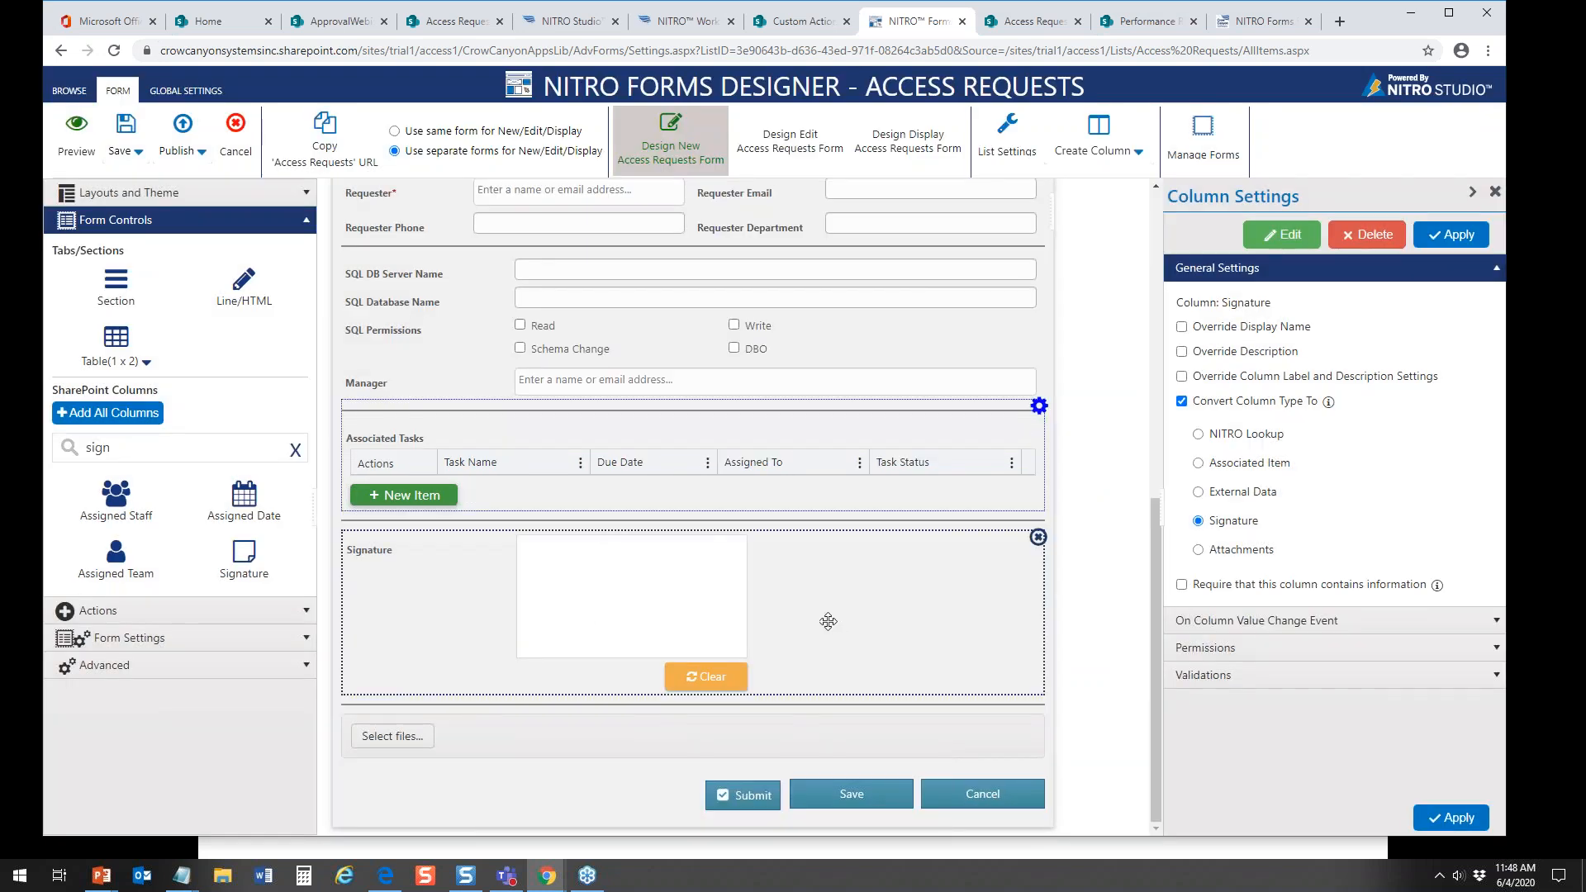
Step: Add a Line/HTML control above the Signature field, replace its HTML with the copied BIDMC data access and HIPAA note, and apply it
{"action": "mouse_move", "coordinate": [246, 291]}
{"action": "left_mouse_down"}
{"action": "mouse_move", "coordinate": [359, 418]}
{"action": "mouse_move", "coordinate": [430, 578]}
{"action": "left_mouse_up"}
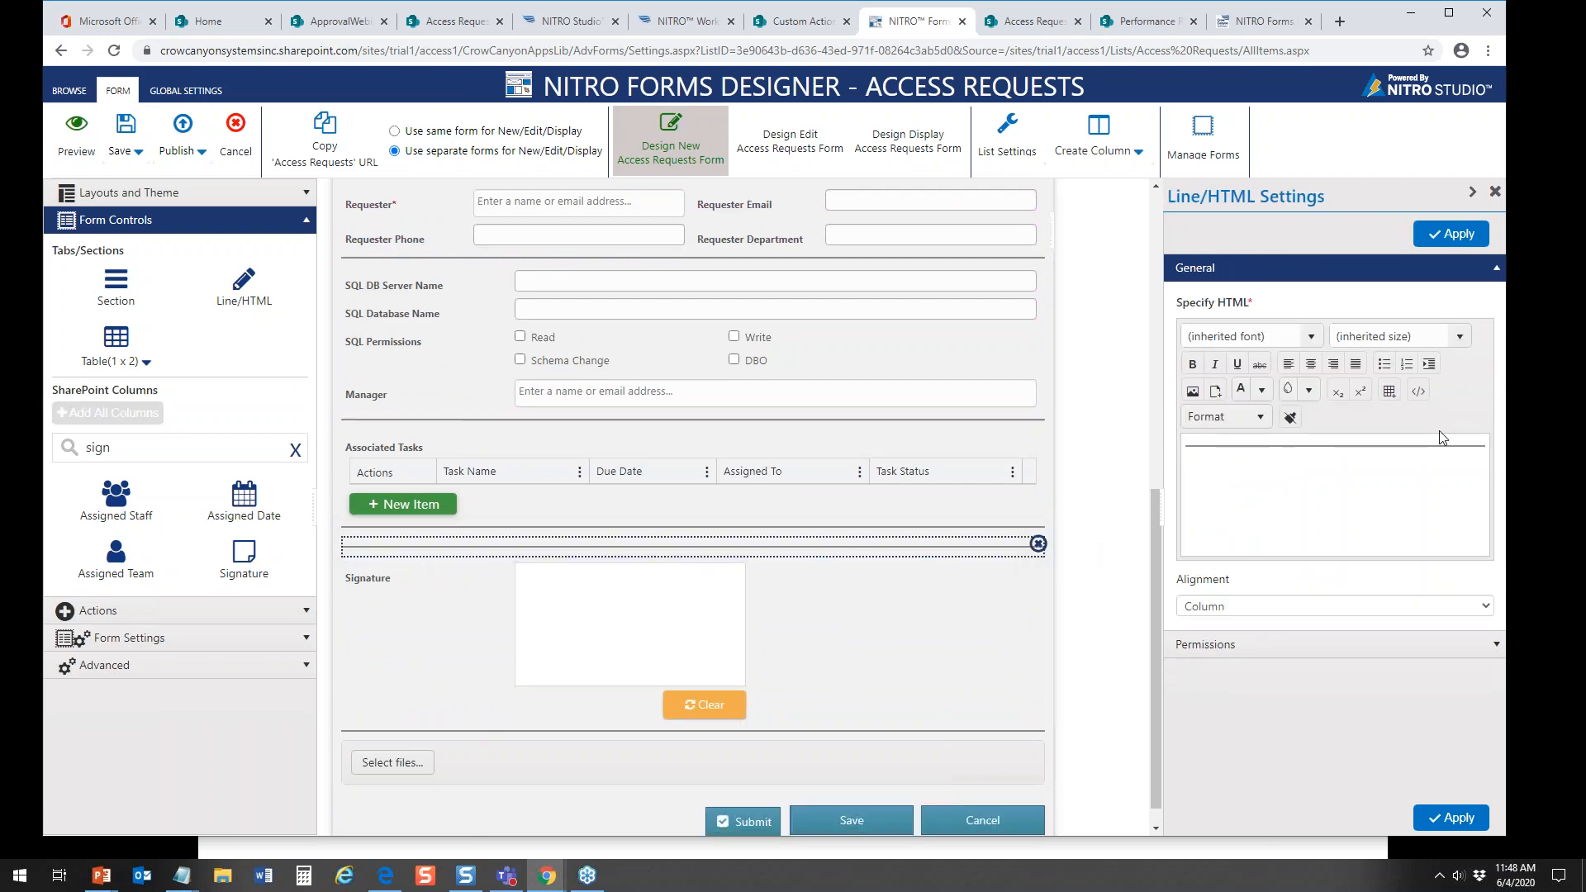
{"action": "key", "text": "alt+Tab"}
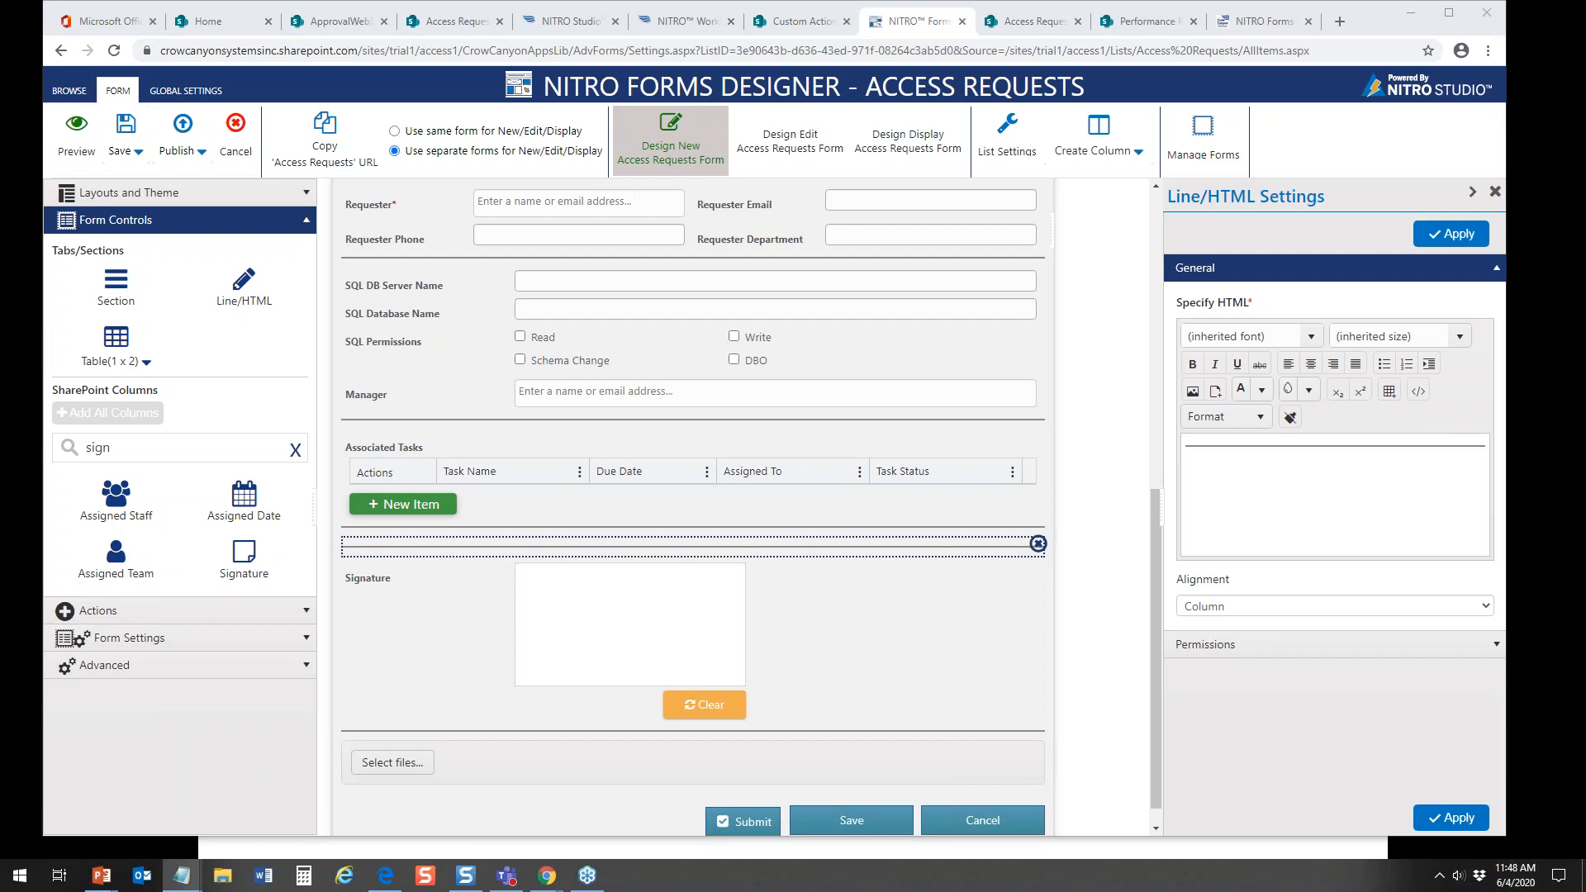
{"action": "left_click", "coordinate": [1418, 391]}
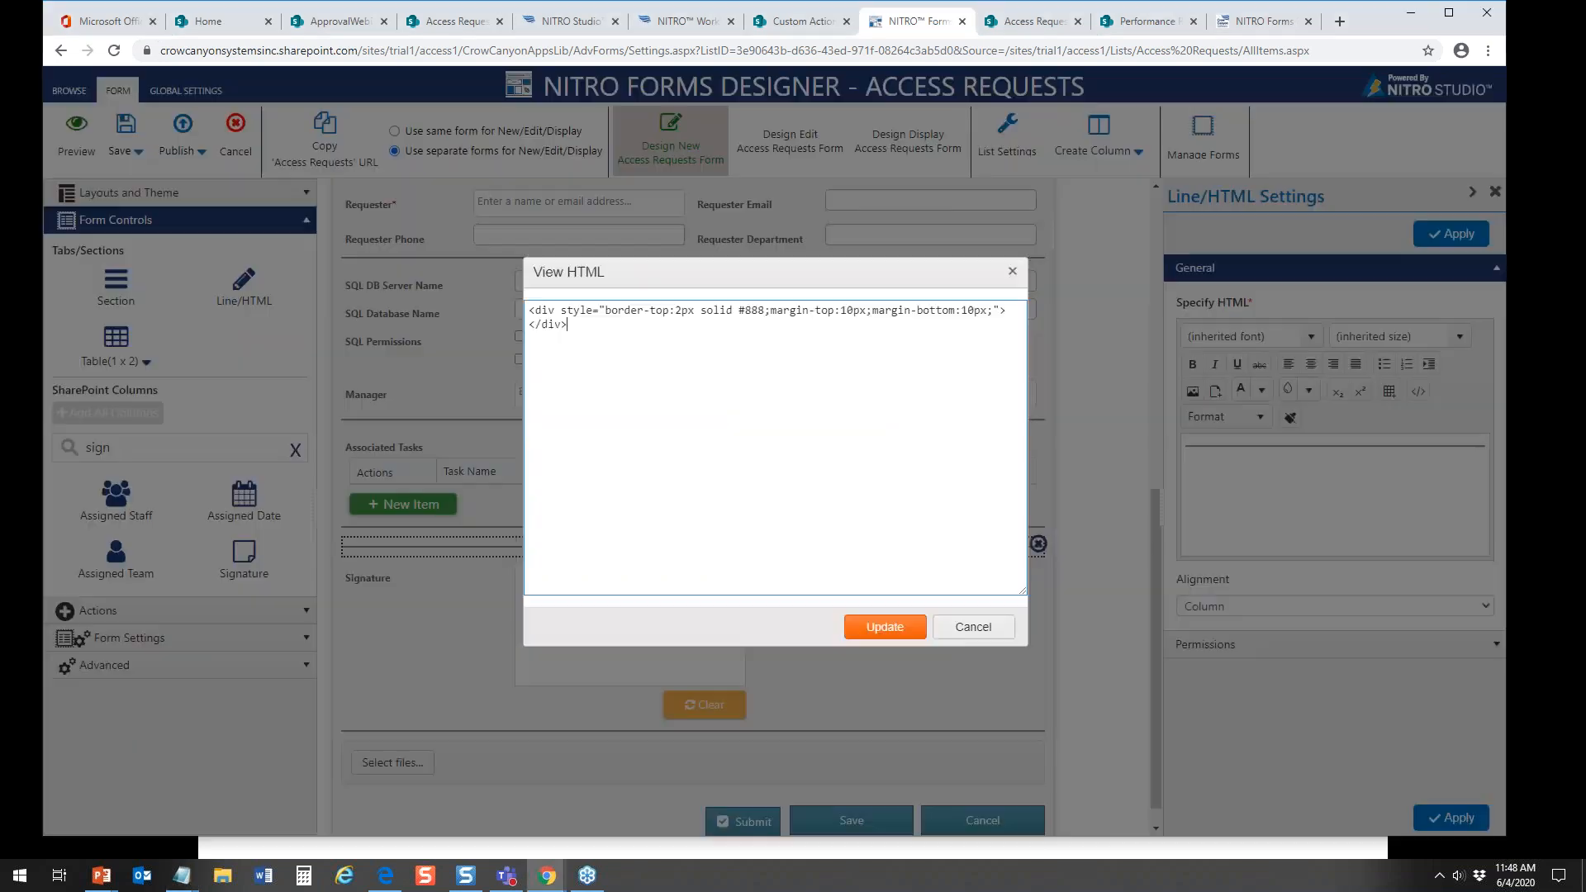
{"action": "left_click_drag", "start_coordinate": [672, 355], "coordinate": [428, 286]}
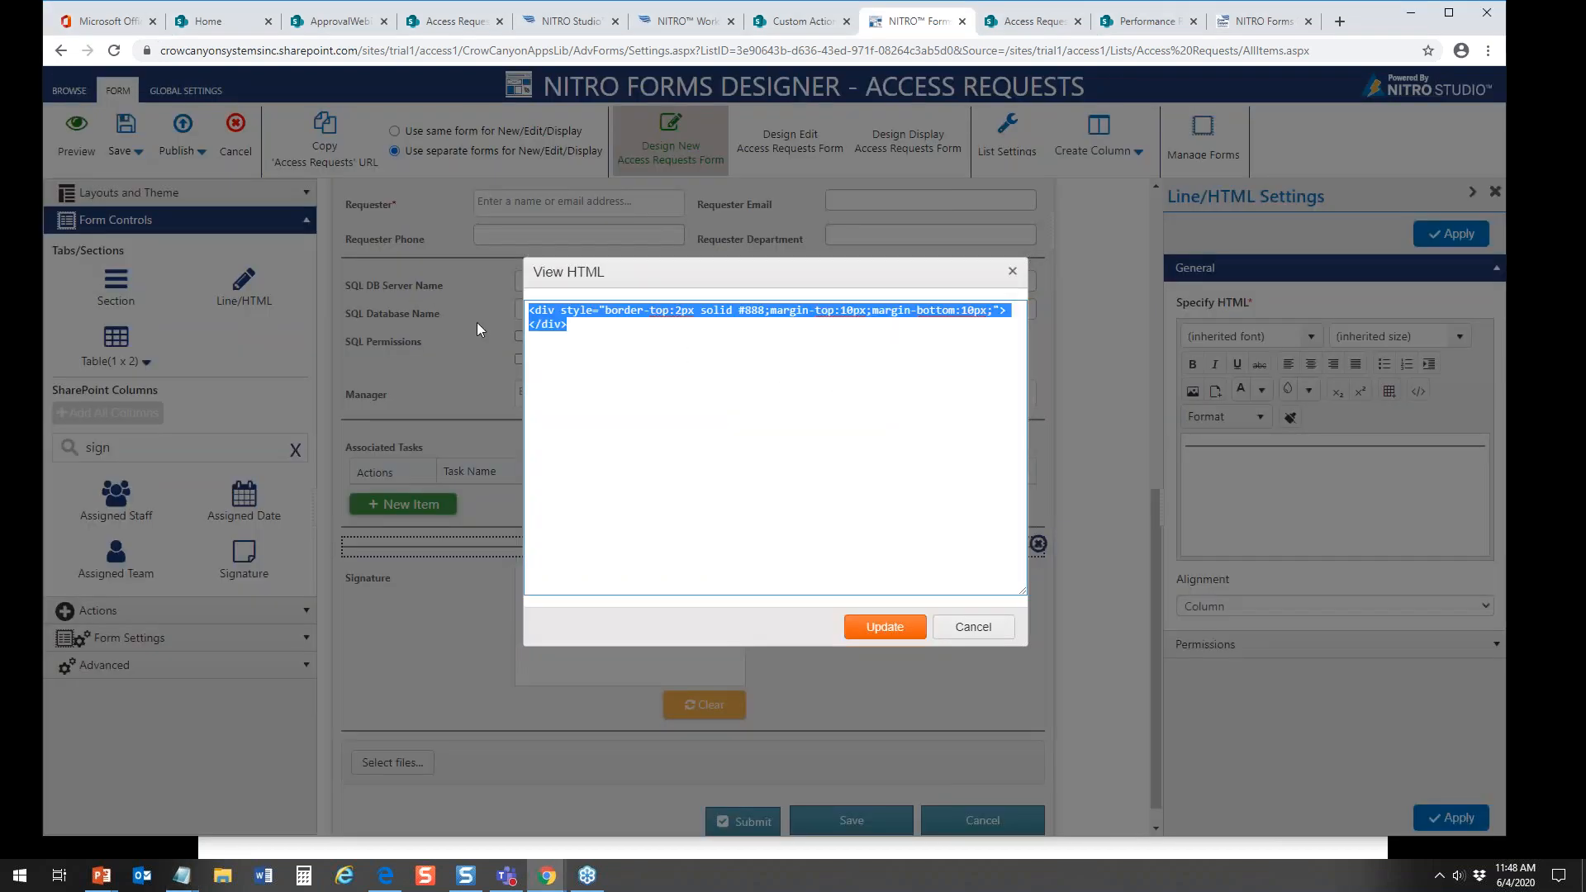
{"action": "type", "text": "<p>&nbsp;</p> <p><strong>NOTE: THE ABOVE NAMED PERSON TO HAVE ACCESS TO BIDMC DATA FOR THE PURPOSES OF PERFORMING HIS/HER JOB RELATED ACTIVITIES.</strong><br /> </p> <p><br /> IN ACCORDANCE WITH THE HIPAA SECURITY AND PRIVACY STANDARDS, THIS PERSON SHOULD BE GRANTED ACCESS TO THE MINIMUM DATA POSSIBLE IN ORDER TO SAFEGUARD THE PRIVACY OF PROTECTED HEALTH INFORMATION.</p>"}
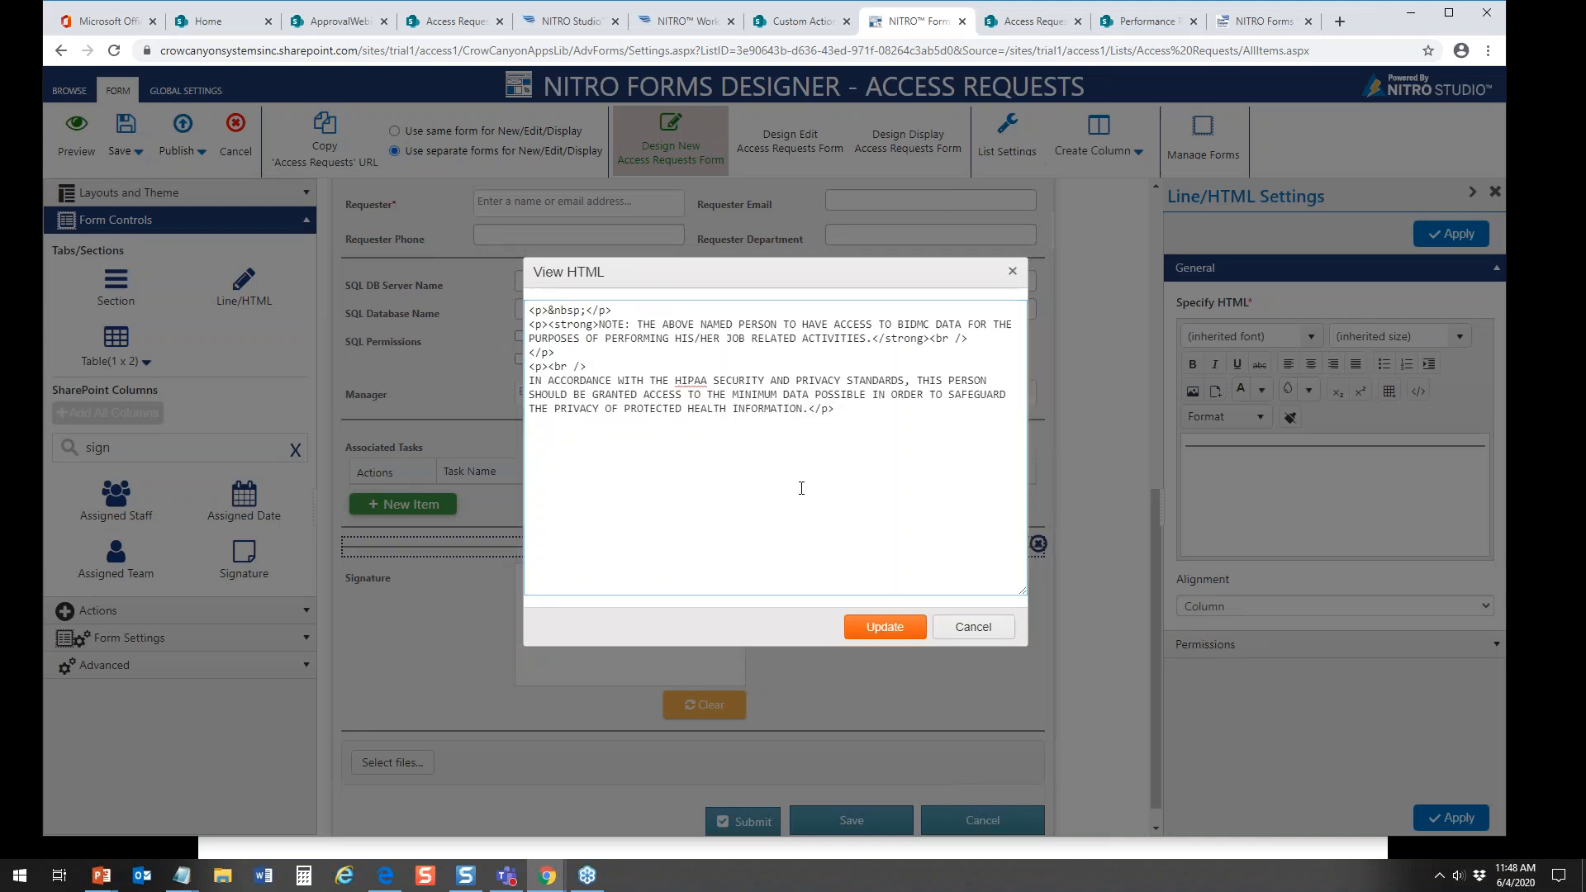
{"action": "left_click", "coordinate": [885, 626]}
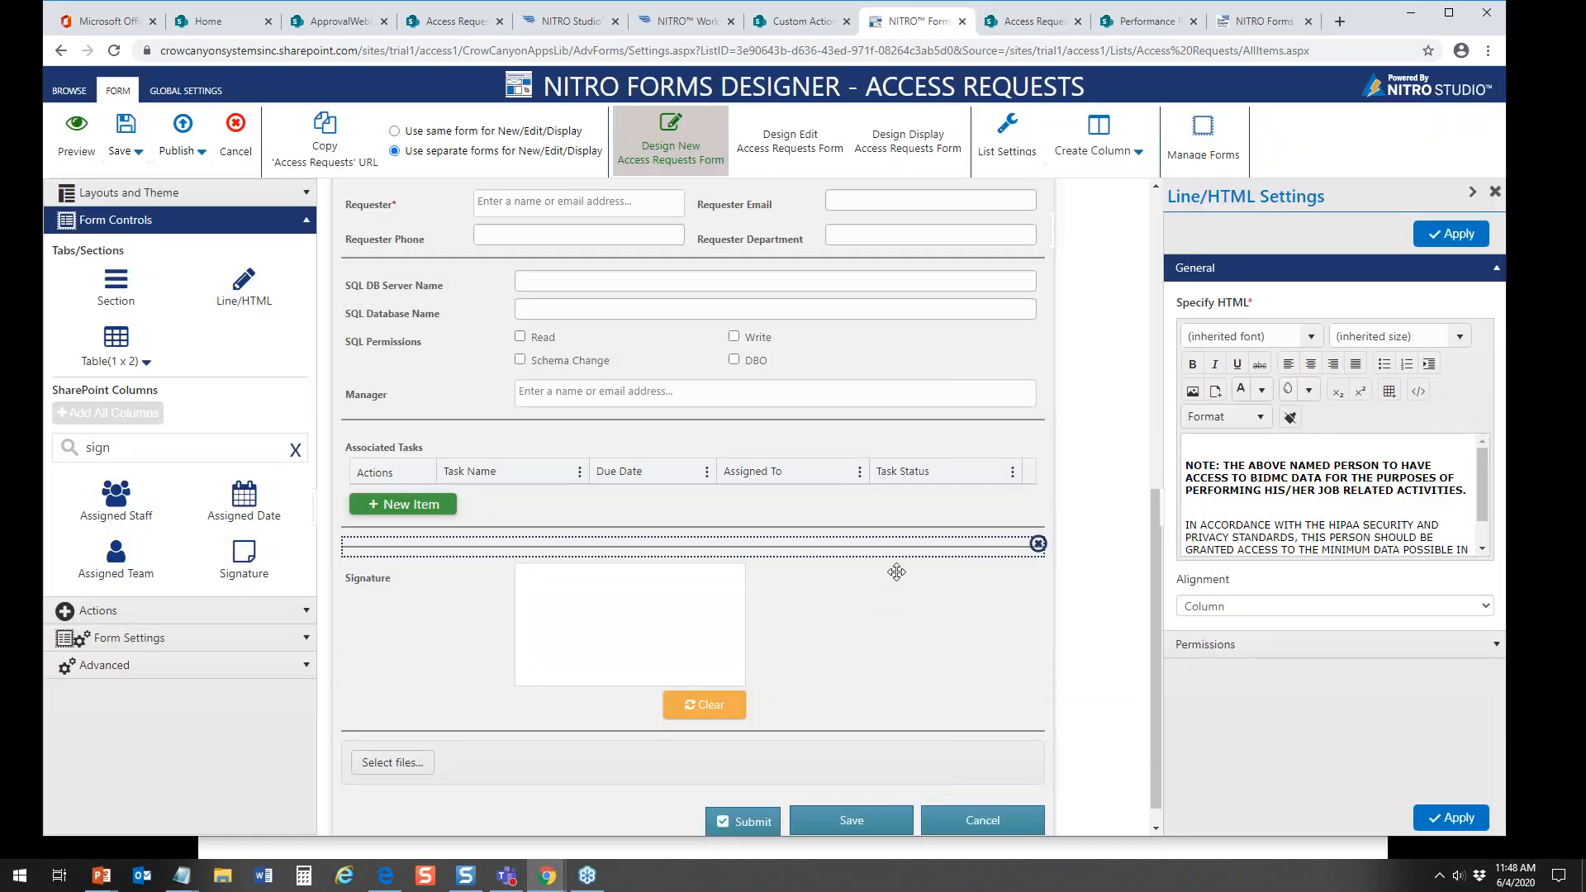
{"action": "left_click", "coordinate": [1445, 240]}
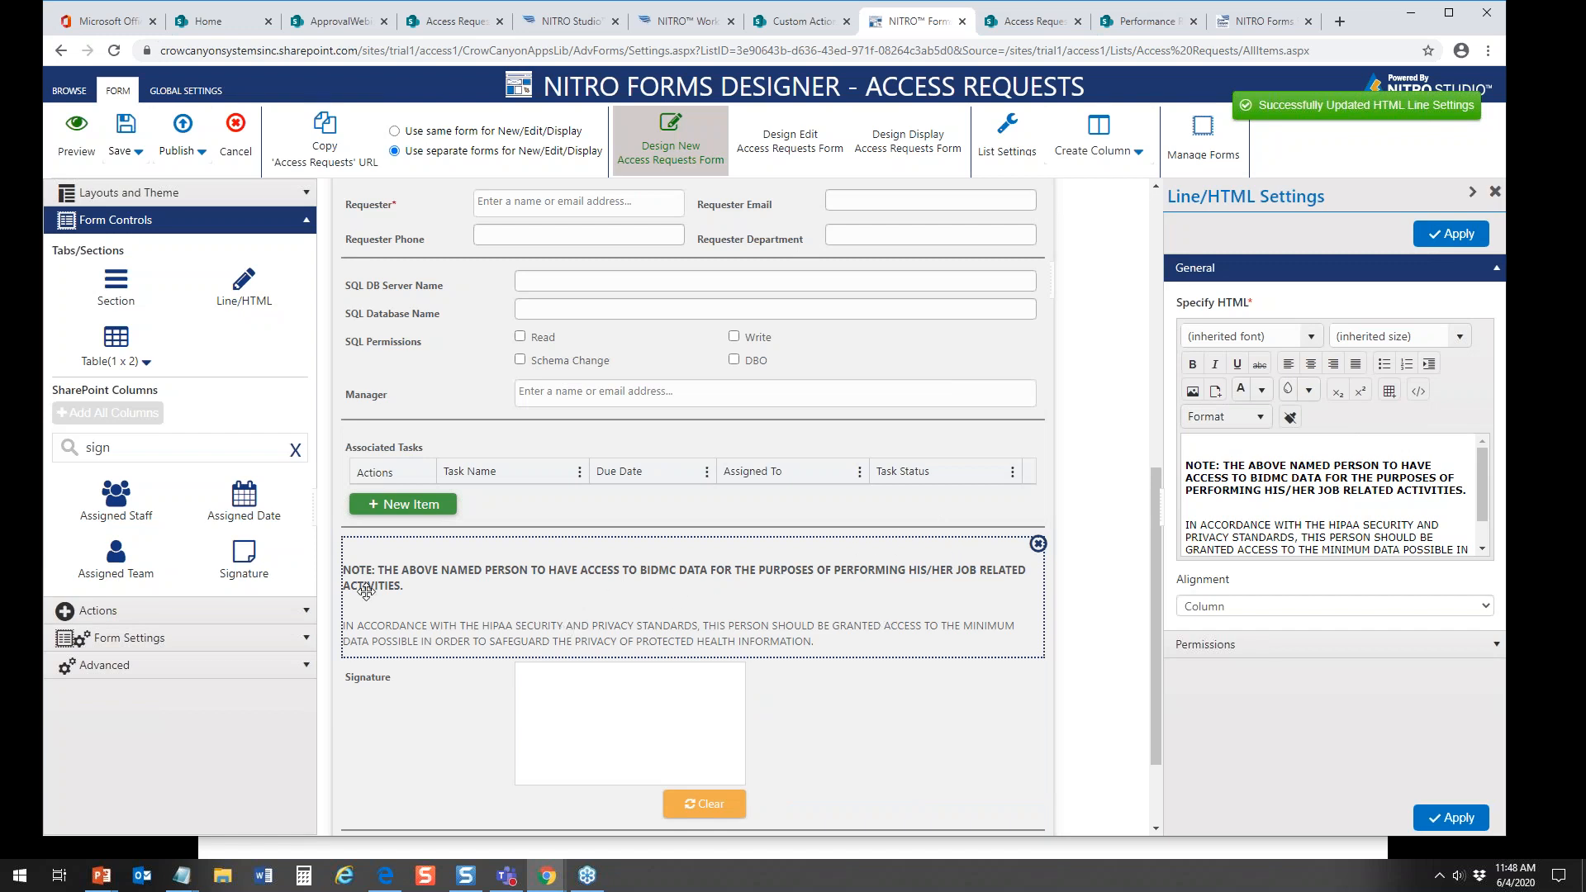
Step: Publish the updated Access Requests form settings without a publish comment
{"action": "left_click", "coordinate": [182, 132]}
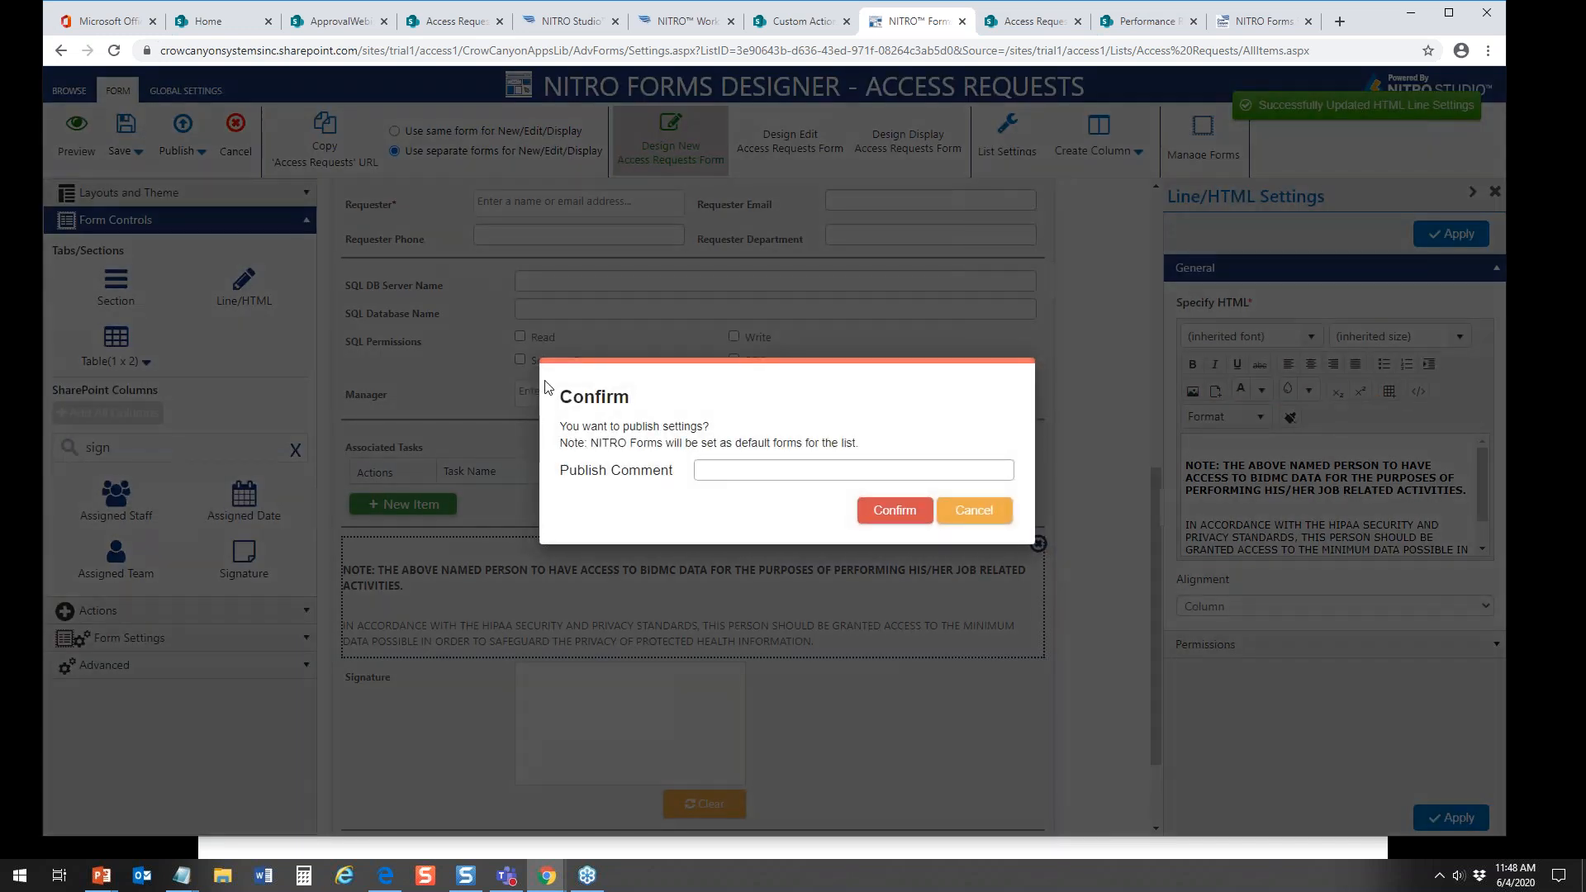
{"action": "left_click", "coordinate": [878, 509]}
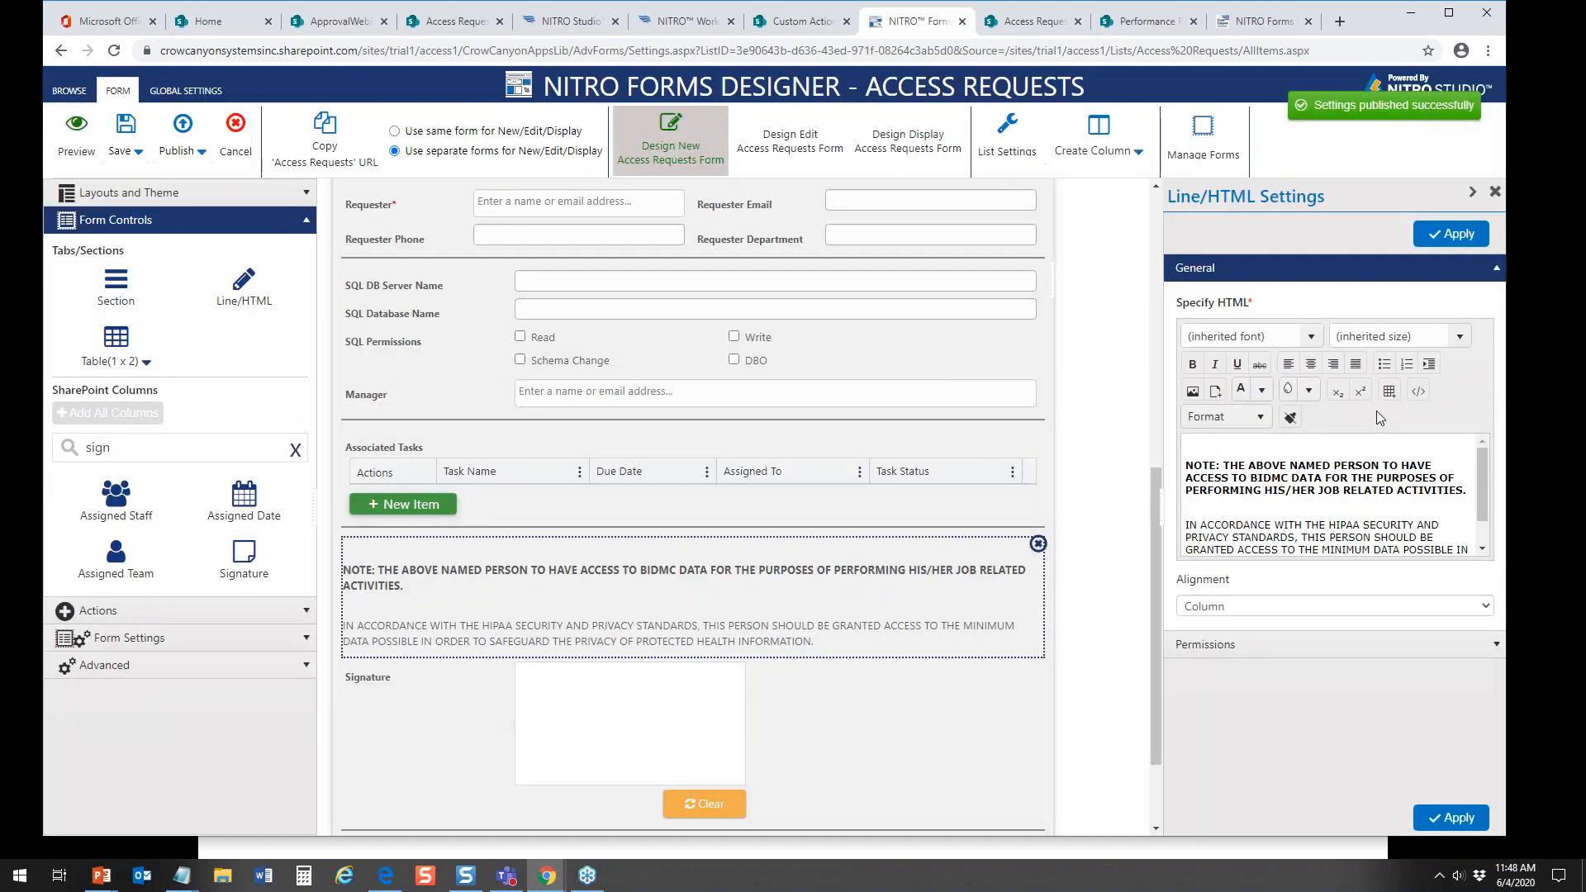
Step: Open a new item form in the Access Requests list, try the Signature field below the HIPAA note, and close the form without saving
{"action": "left_click", "coordinate": [432, 28]}
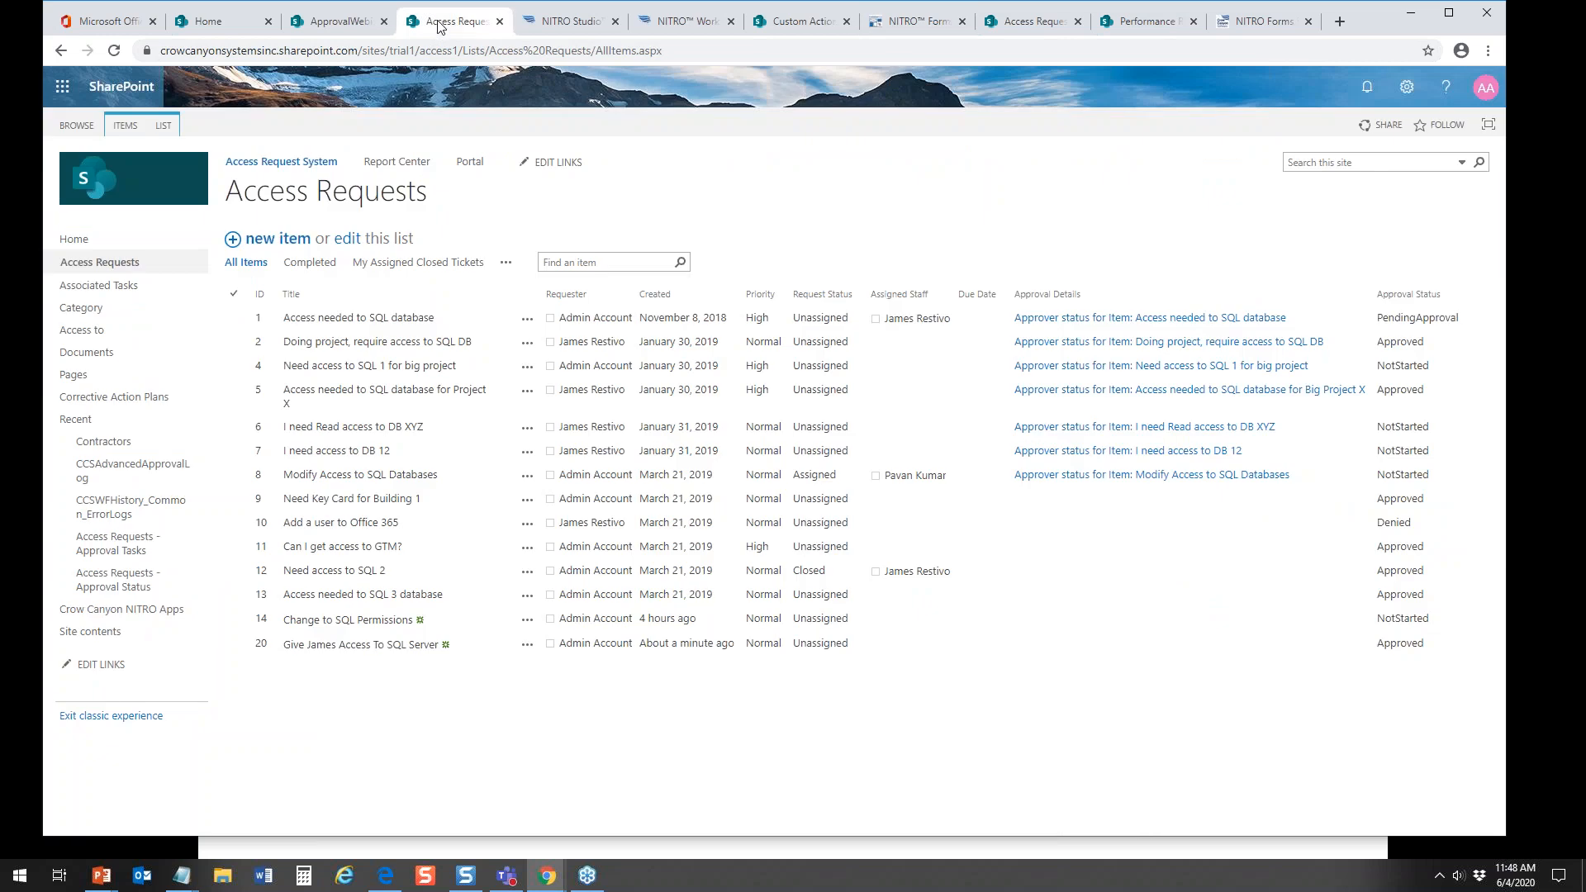
{"action": "left_click", "coordinate": [289, 242]}
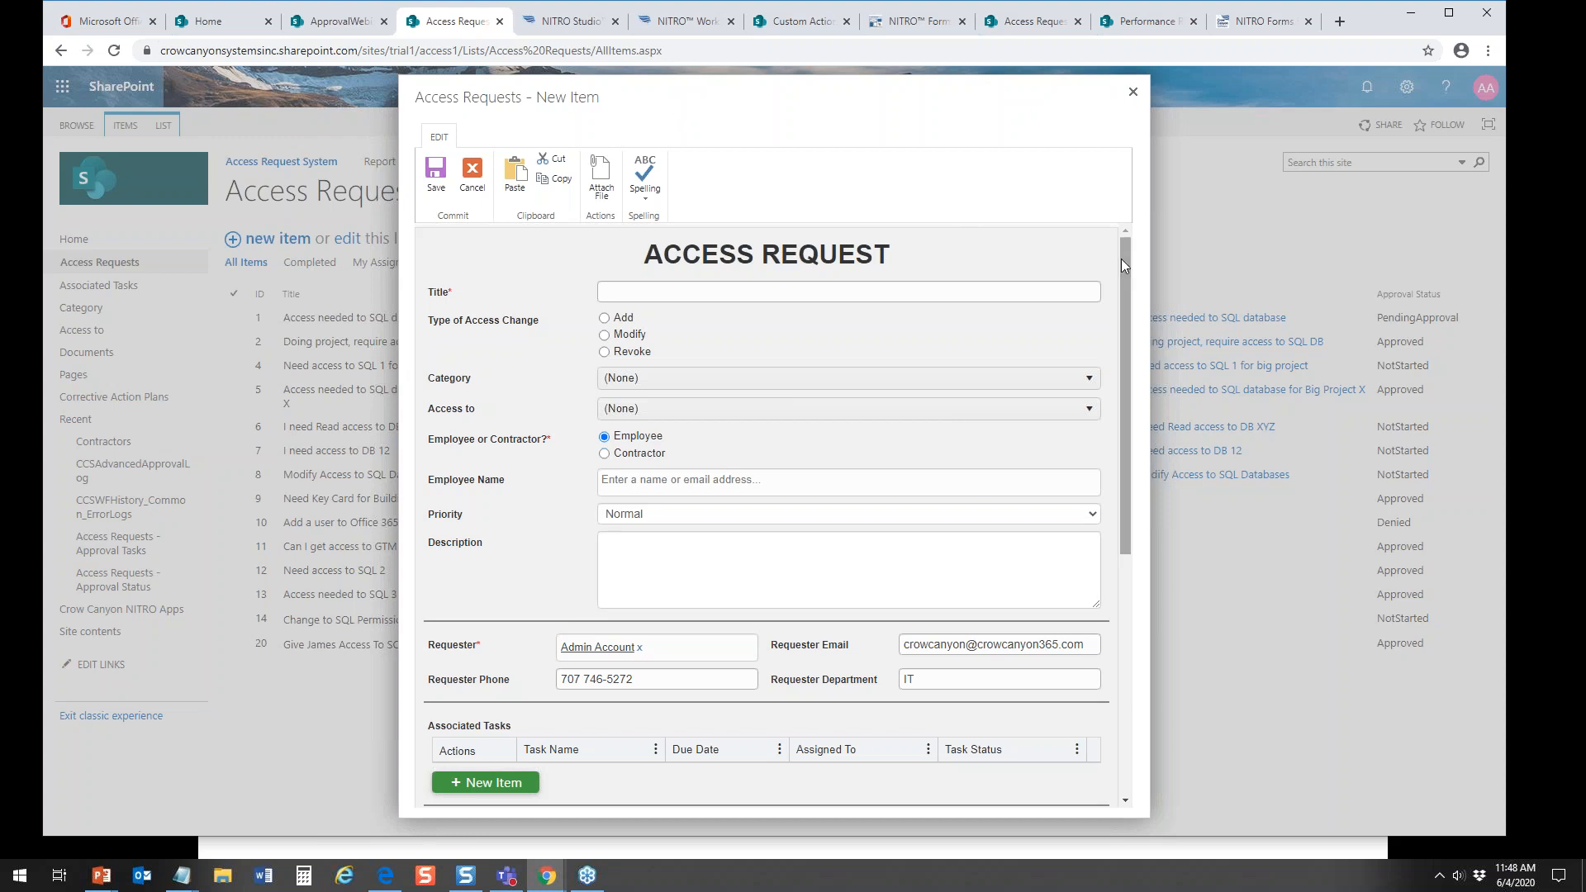
{"action": "left_click_drag", "start_coordinate": [1126, 261], "coordinate": [1181, 502]}
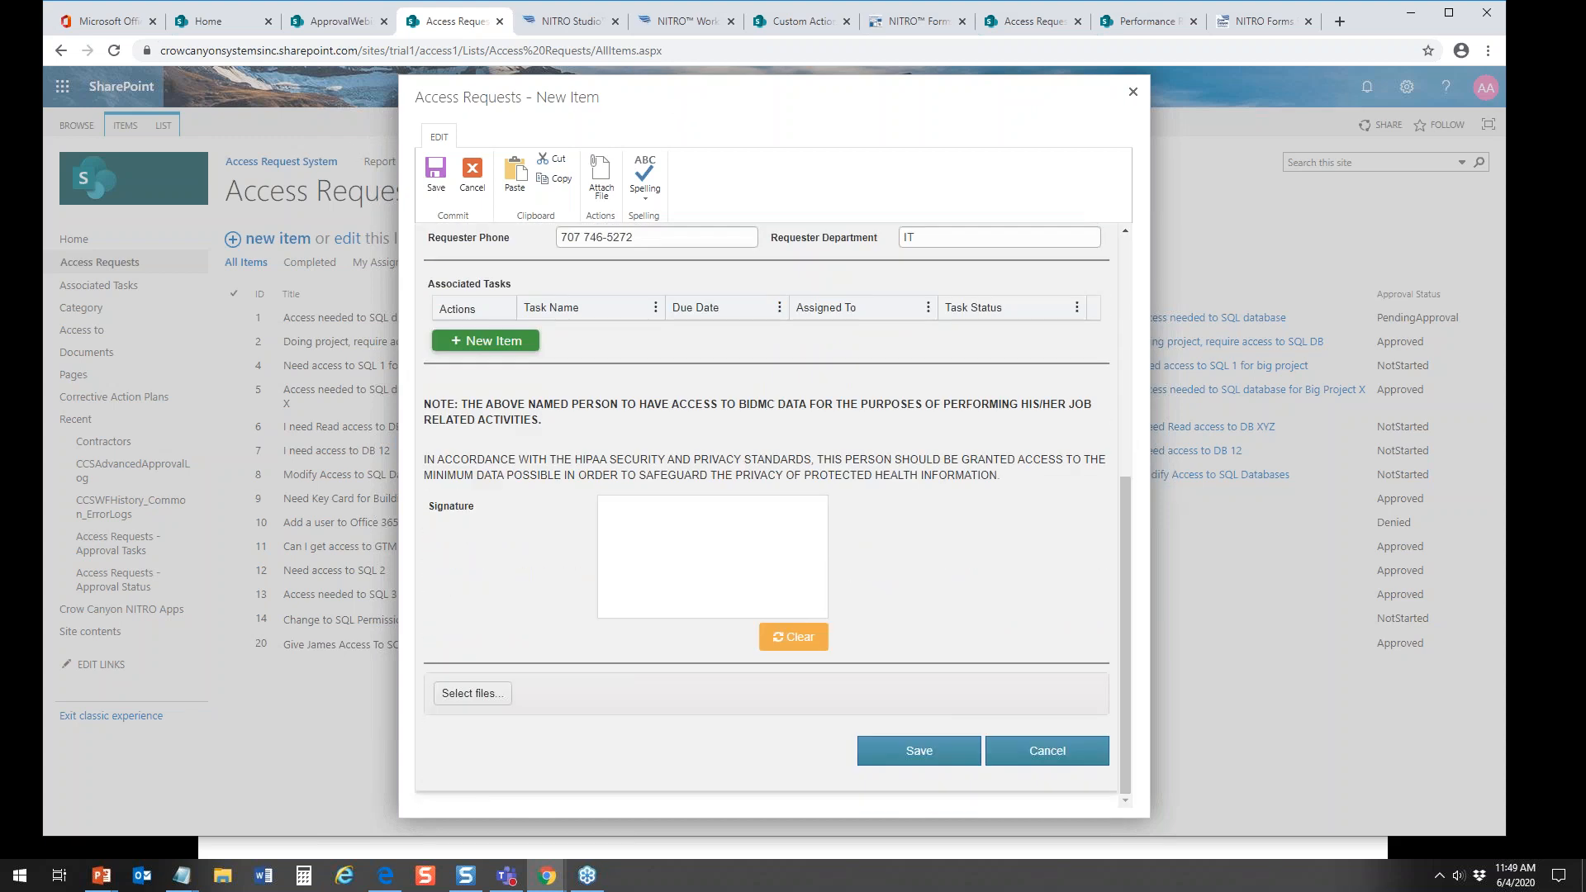
{"action": "mouse_move", "coordinate": [644, 525]}
{"action": "left_mouse_down"}
{"action": "mouse_move", "coordinate": [647, 585]}
{"action": "mouse_move", "coordinate": [771, 571]}
{"action": "left_mouse_up"}
{"action": "left_click_drag", "start_coordinate": [1120, 494], "coordinate": [1090, 154]}
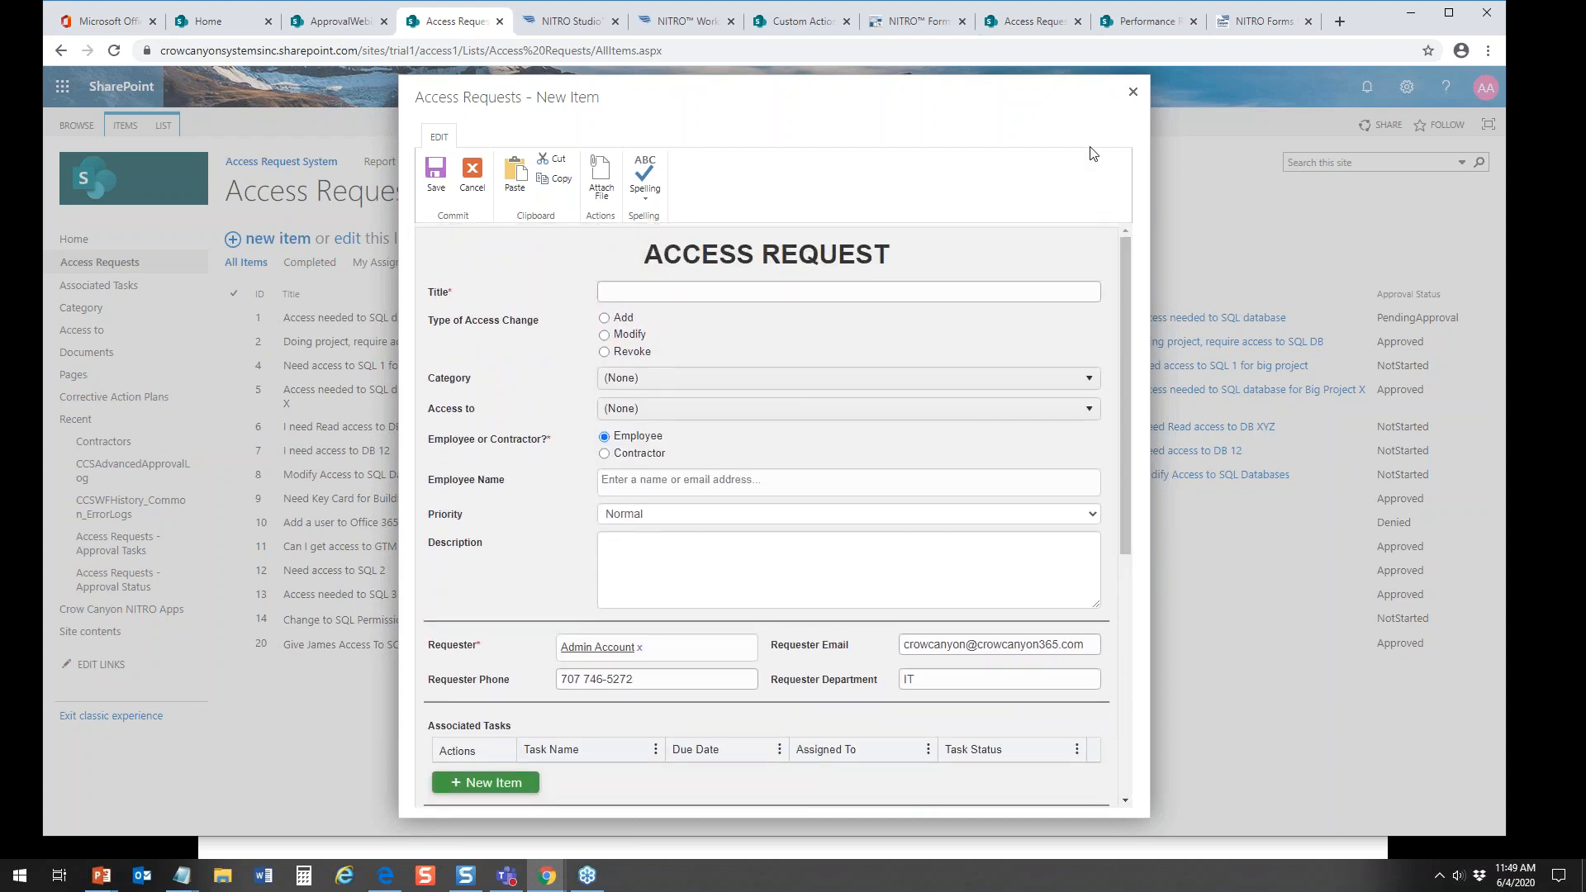
{"action": "left_click", "coordinate": [1132, 91]}
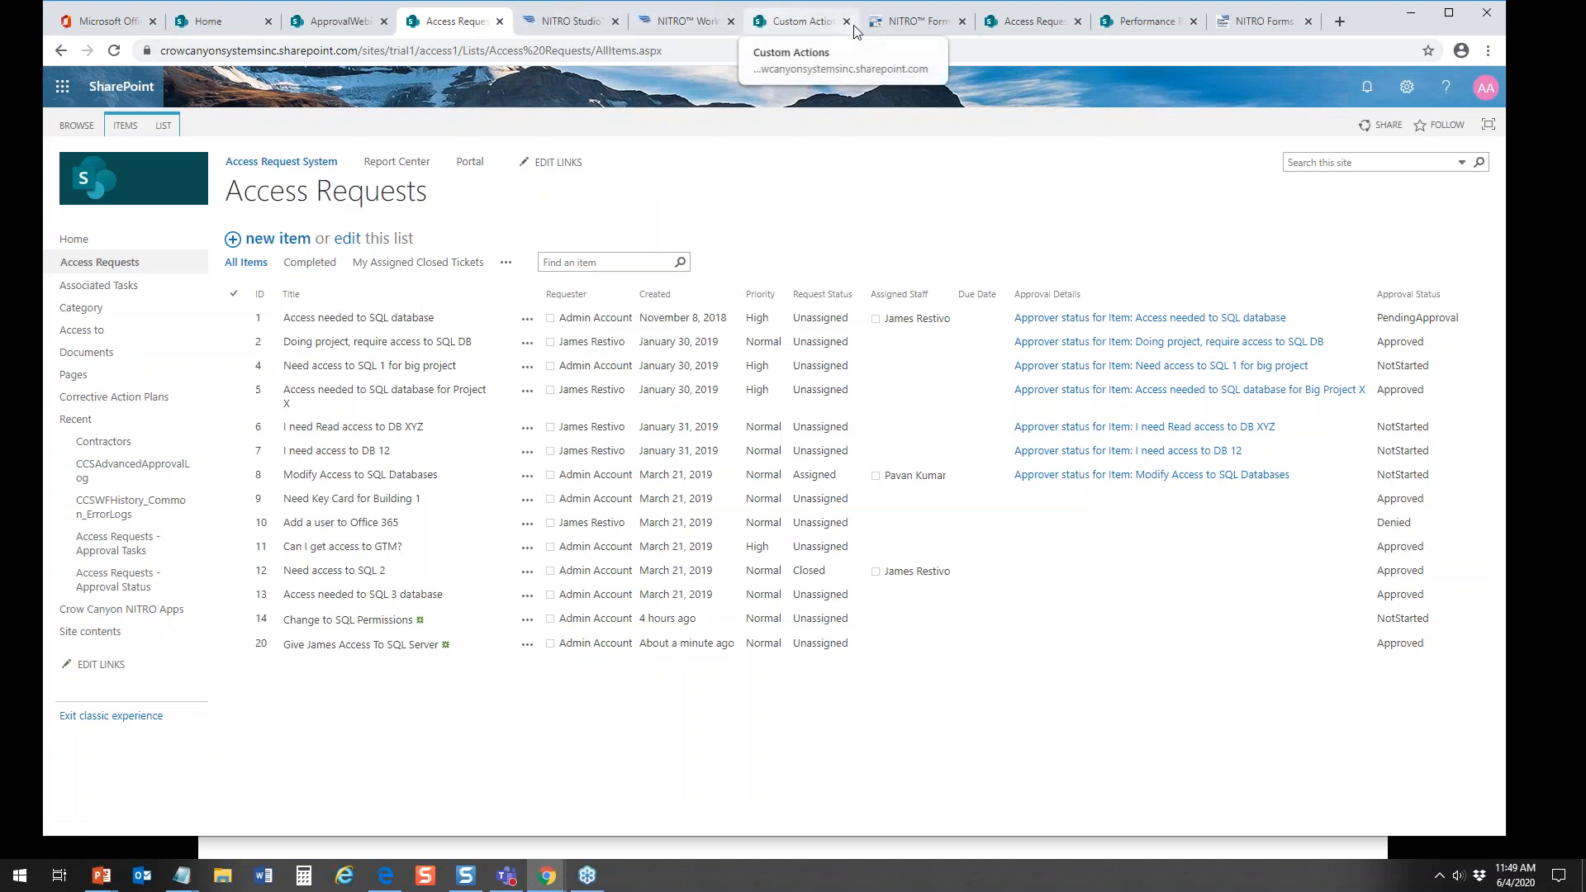
Step: Return to the Forms Designer and preview the Edit form with the item "Need access to SQL 1 for big project"
{"action": "left_click", "coordinate": [912, 22]}
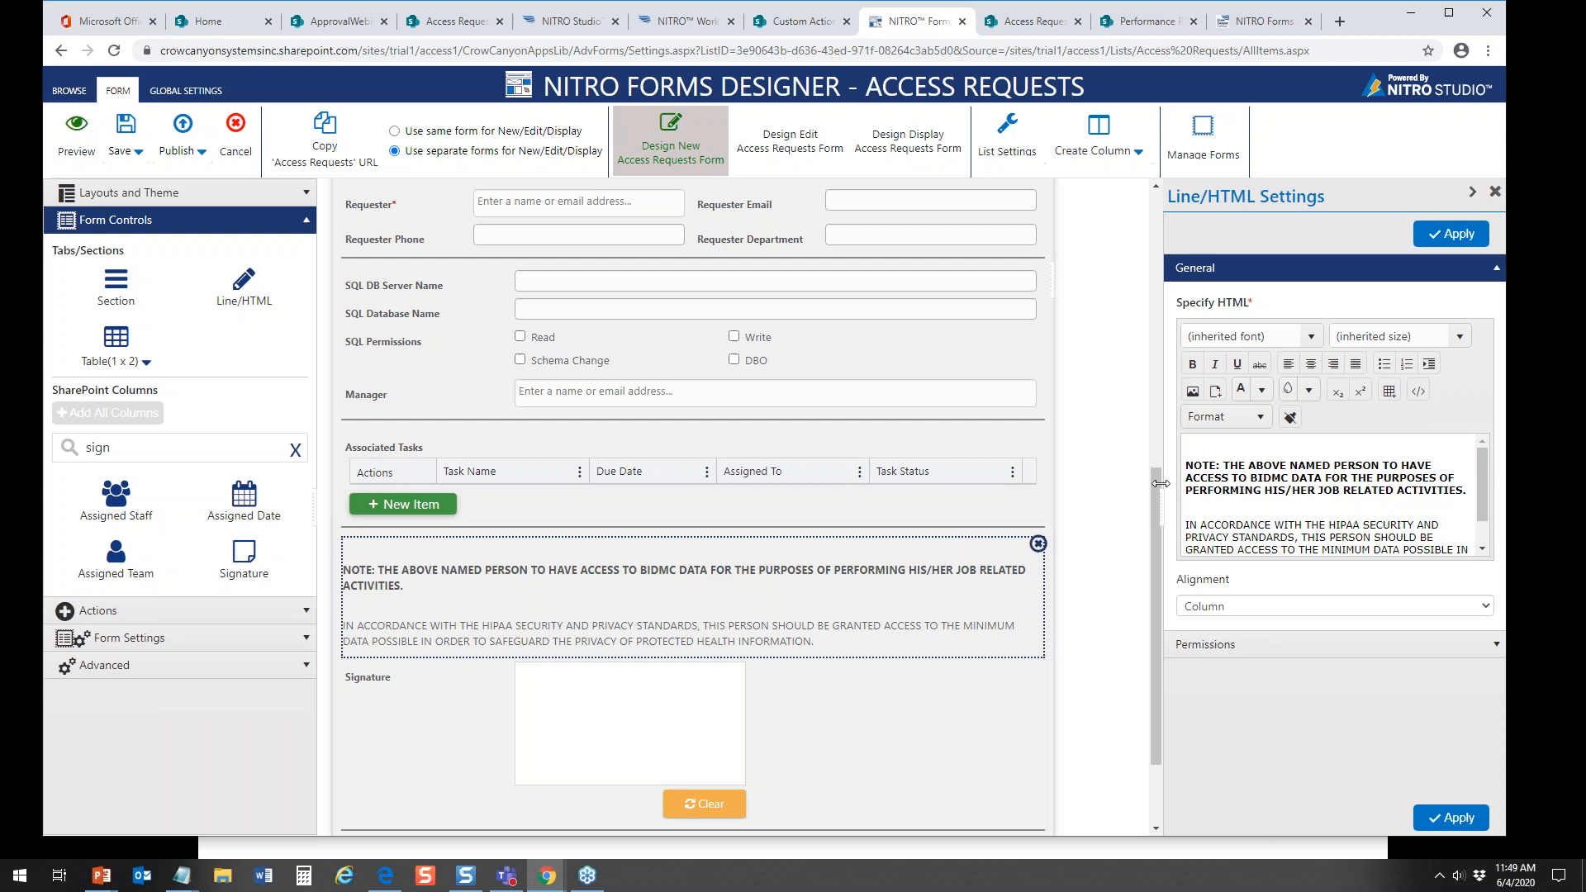
{"action": "left_click_drag", "start_coordinate": [1156, 494], "coordinate": [1156, 218]}
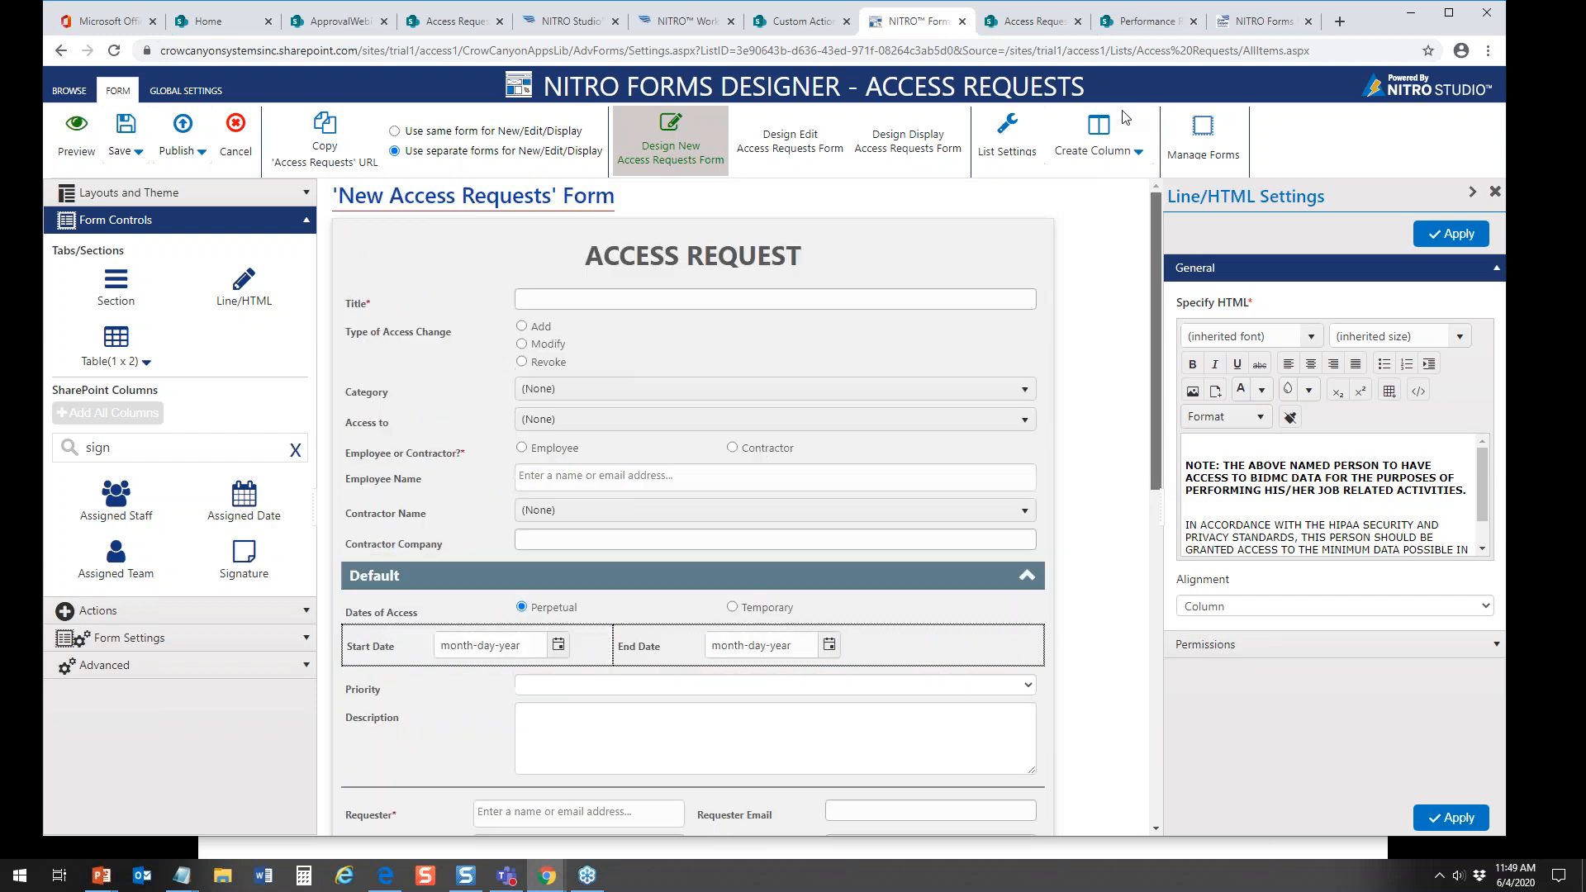
{"action": "left_click", "coordinate": [817, 253]}
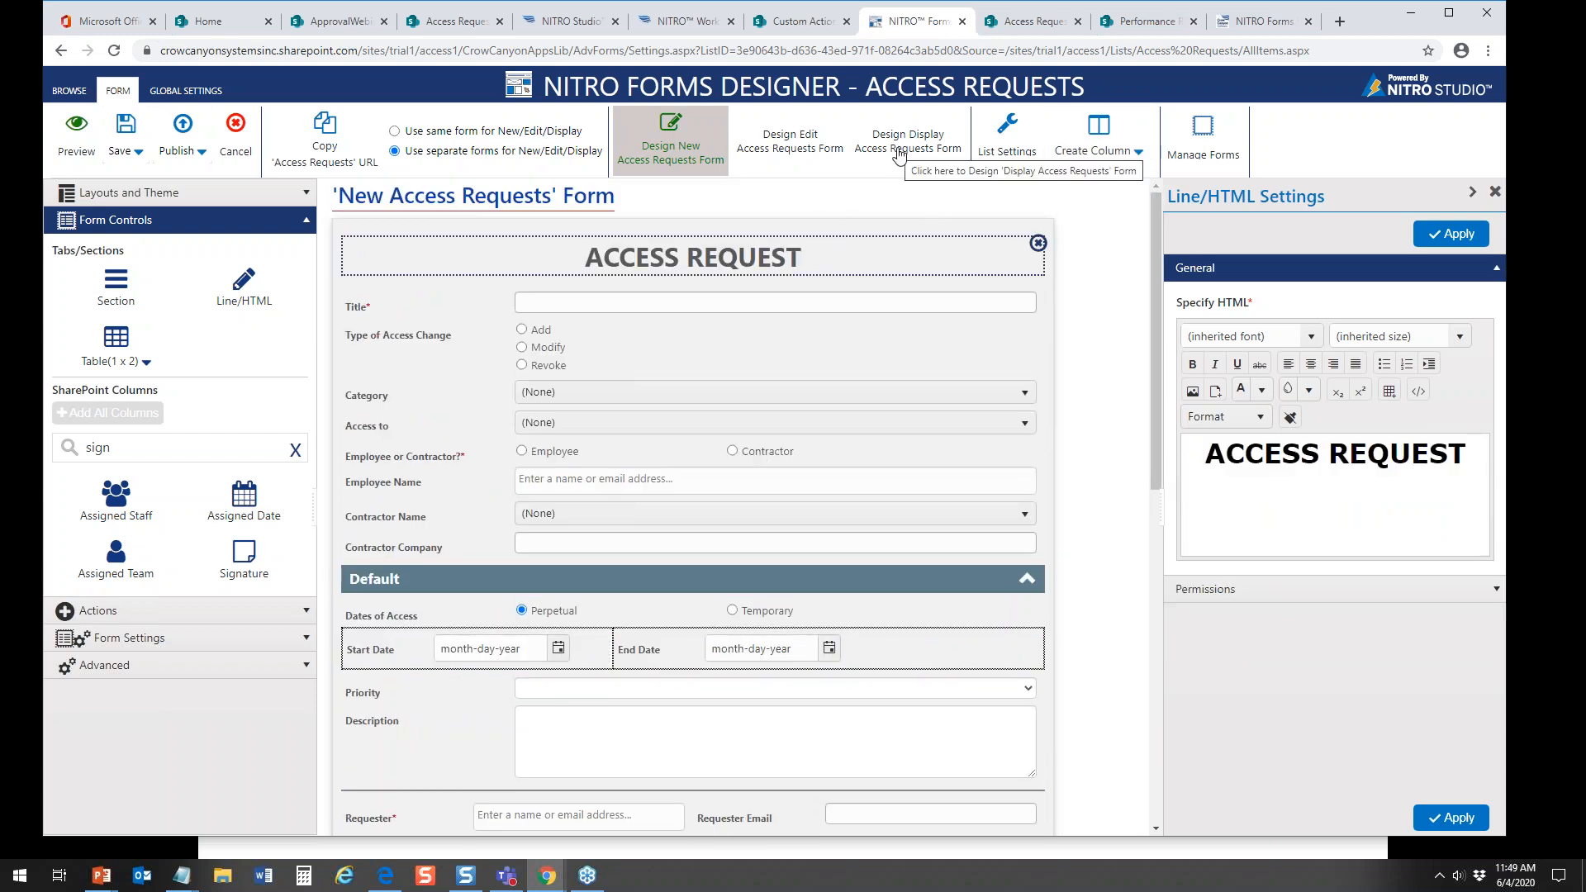
{"action": "left_click", "coordinate": [811, 146]}
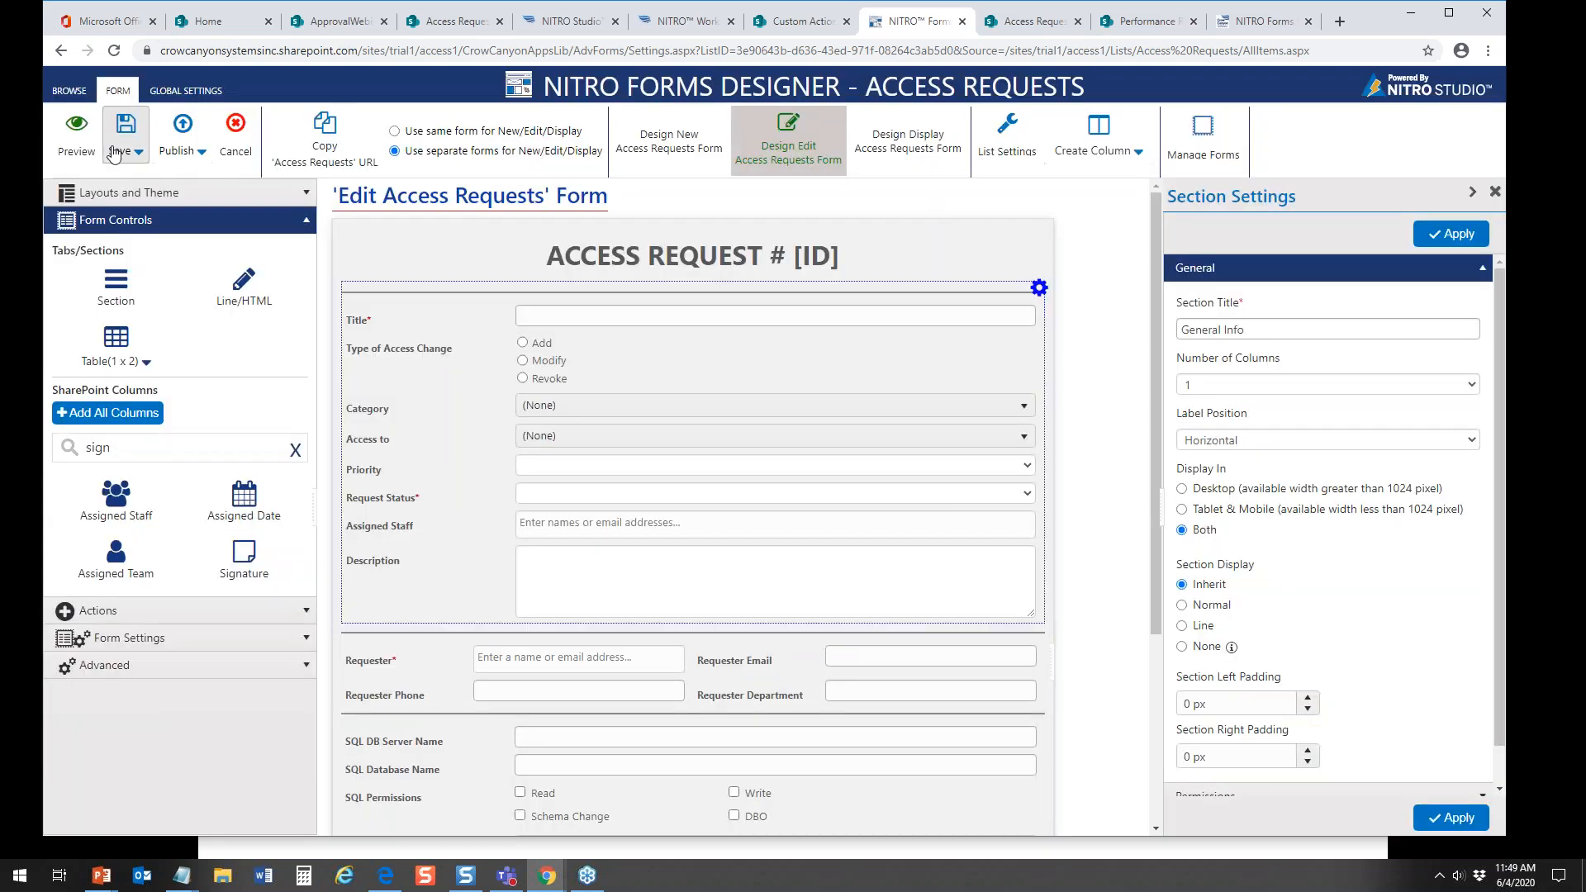
{"action": "left_click", "coordinate": [78, 136]}
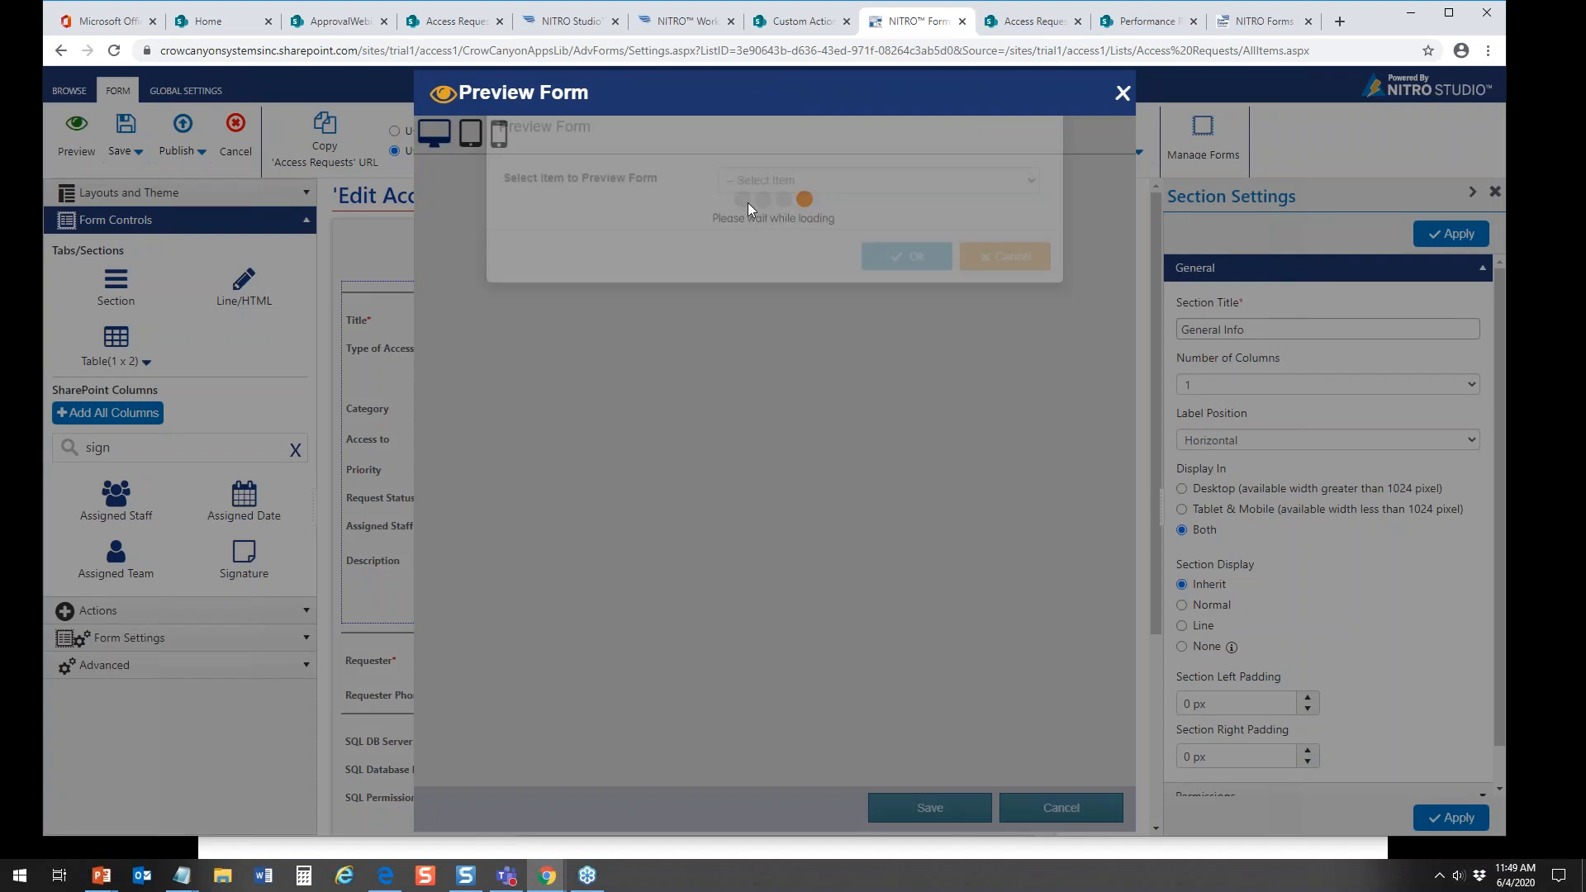
{"action": "left_click", "coordinate": [800, 218]}
{"action": "left_click", "coordinate": [792, 247]}
{"action": "left_click", "coordinate": [908, 291]}
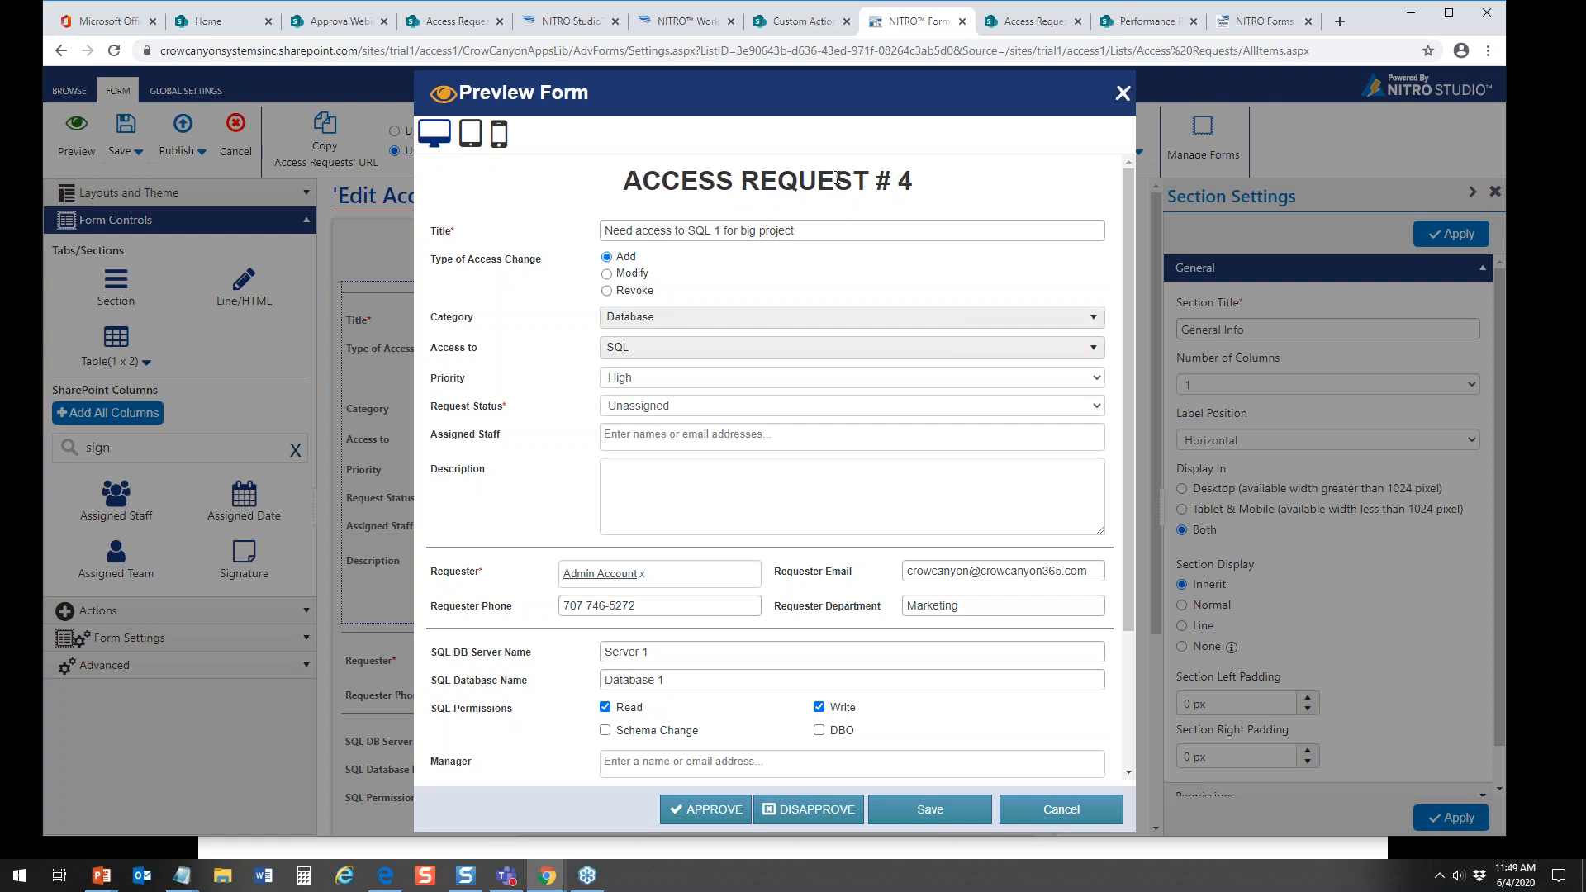
Step: View the VPN Access Request Form sample in Snagit Editor, minimize it, and close the Edit form preview
{"action": "key", "text": "alt+Tab"}
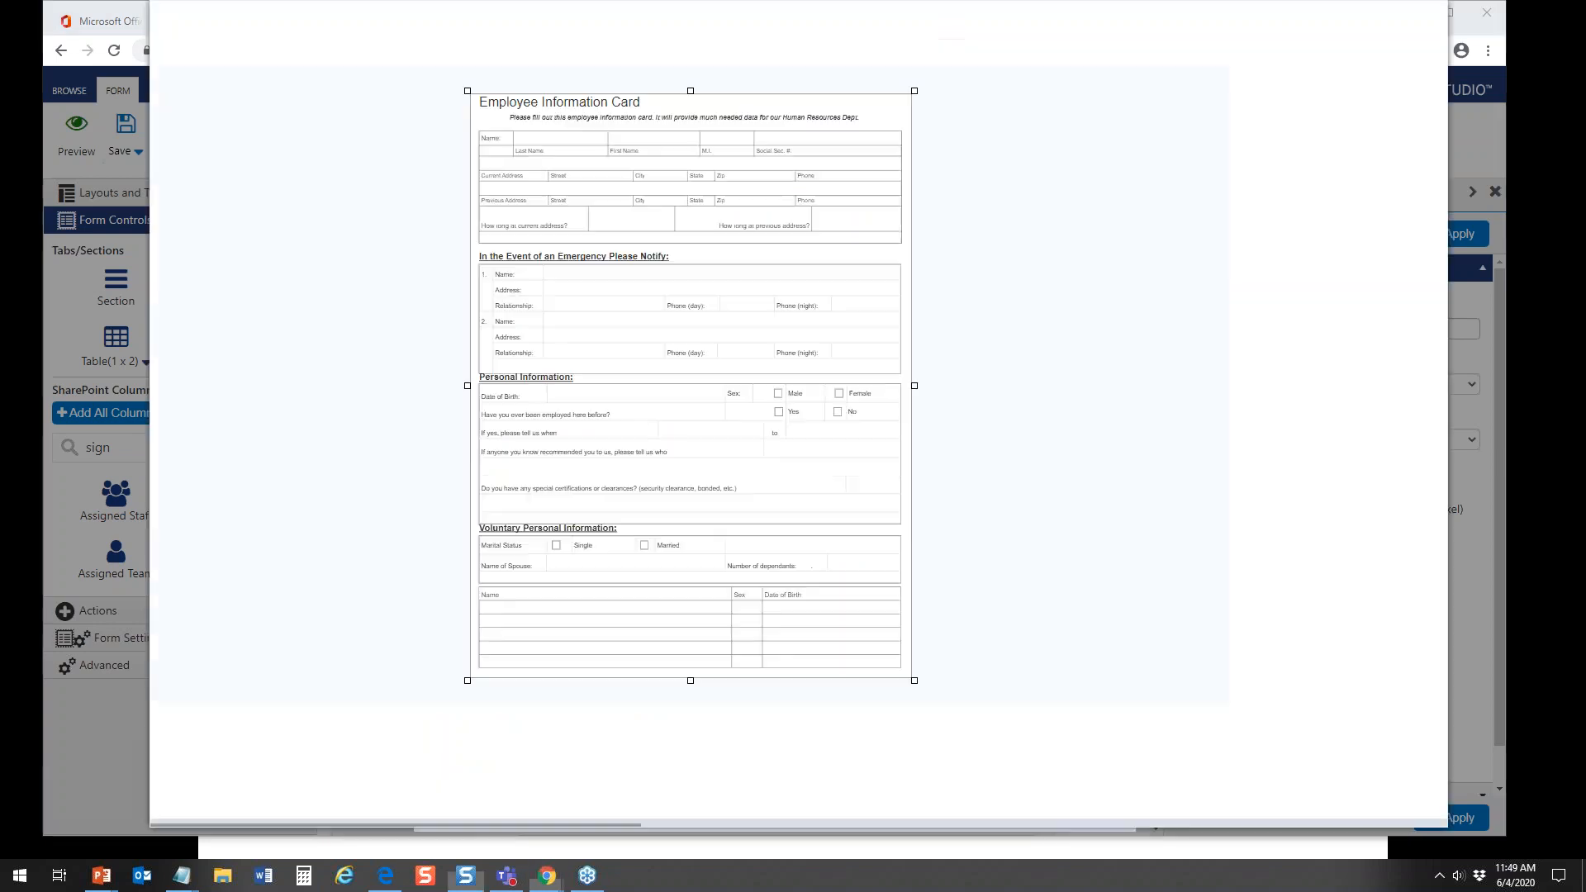
{"action": "left_click", "coordinate": [223, 781]}
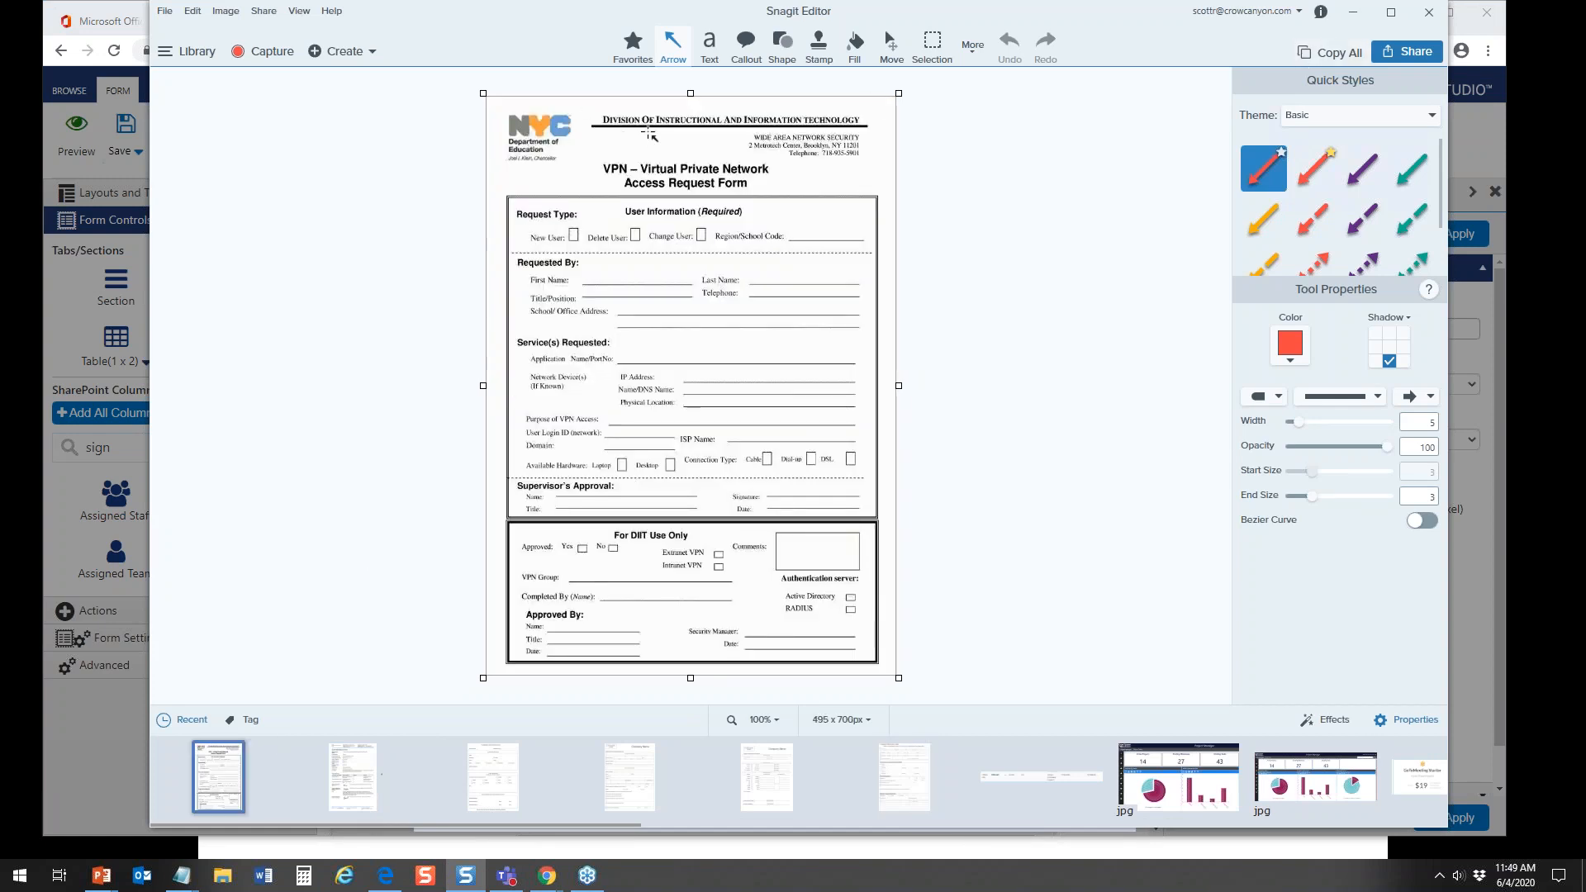
{"action": "left_click", "coordinate": [1353, 12]}
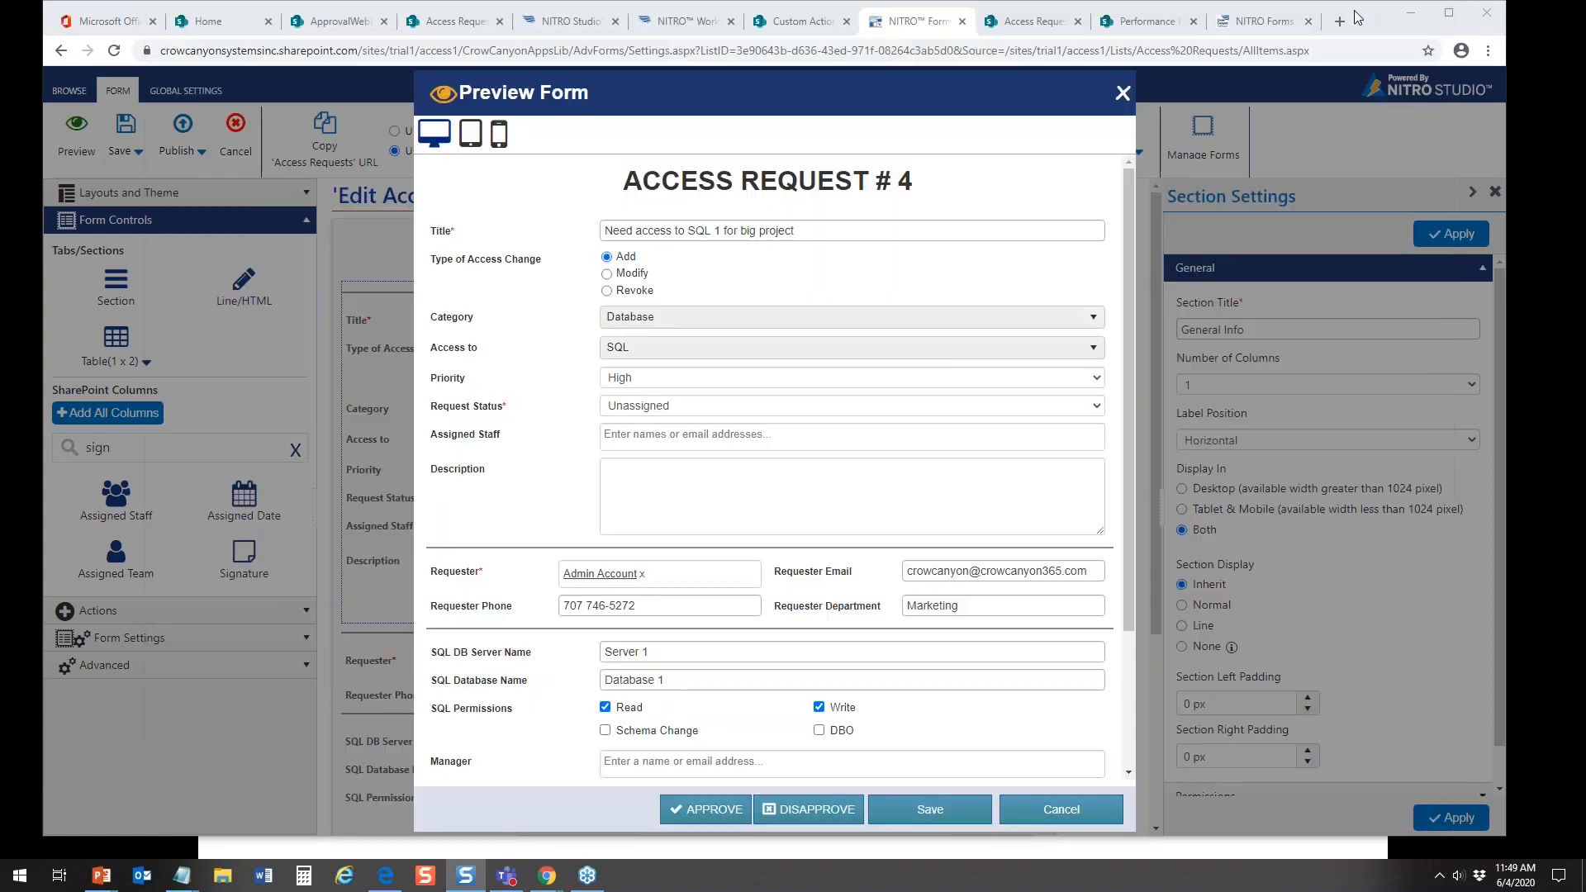
{"action": "left_click", "coordinate": [1121, 94]}
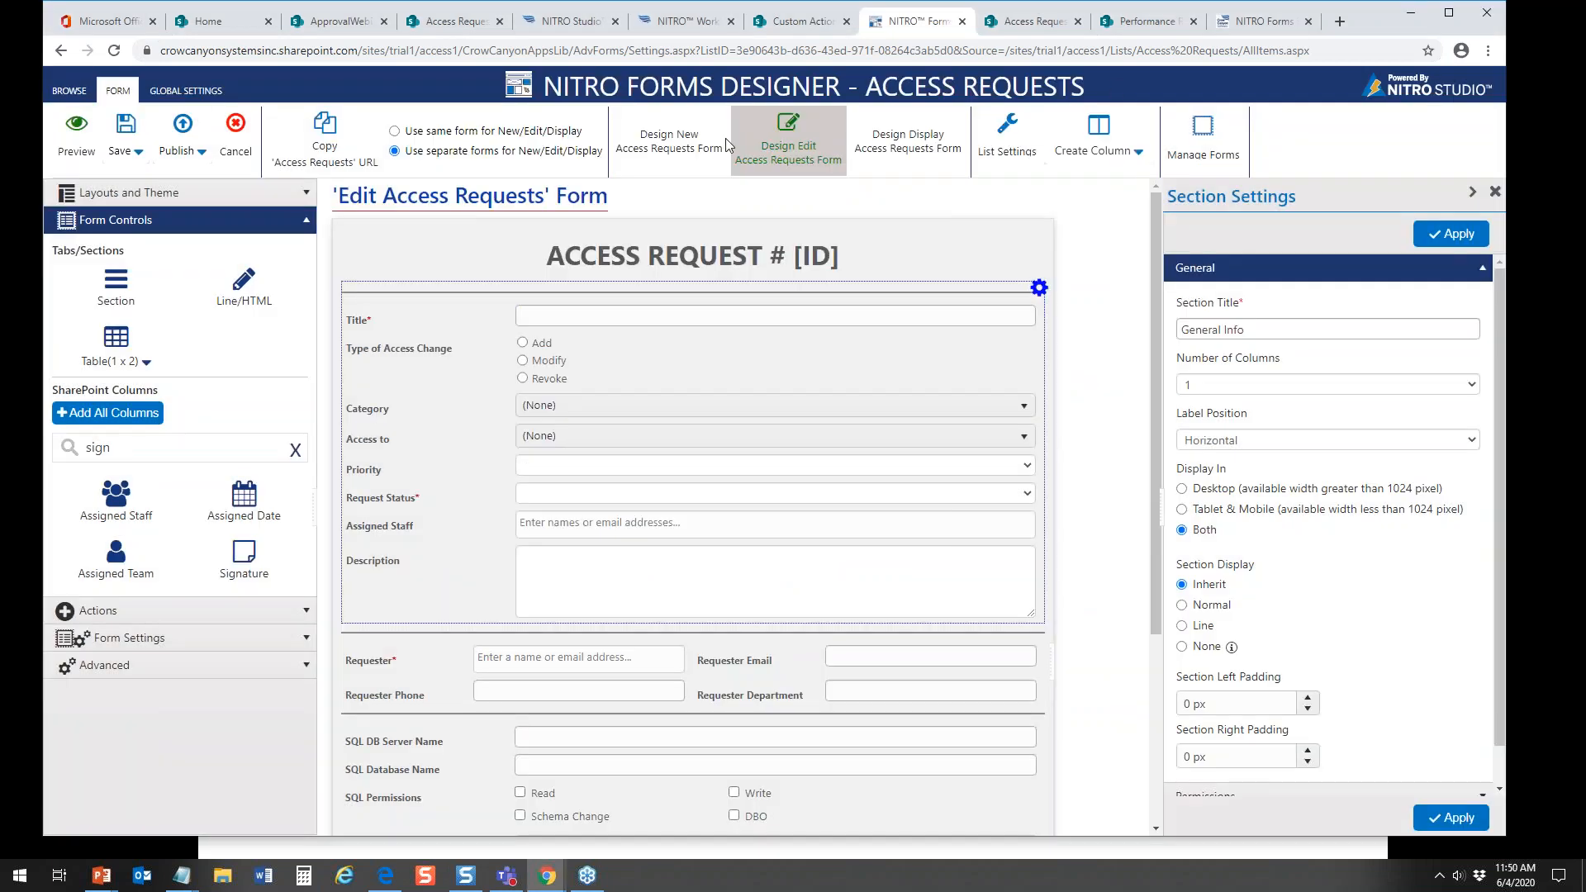
Step: On the New form, replace the ACCESS REQUEST heading's HTML with the copied NITRO Studio logo and title markup, and apply it
{"action": "left_click", "coordinate": [662, 142]}
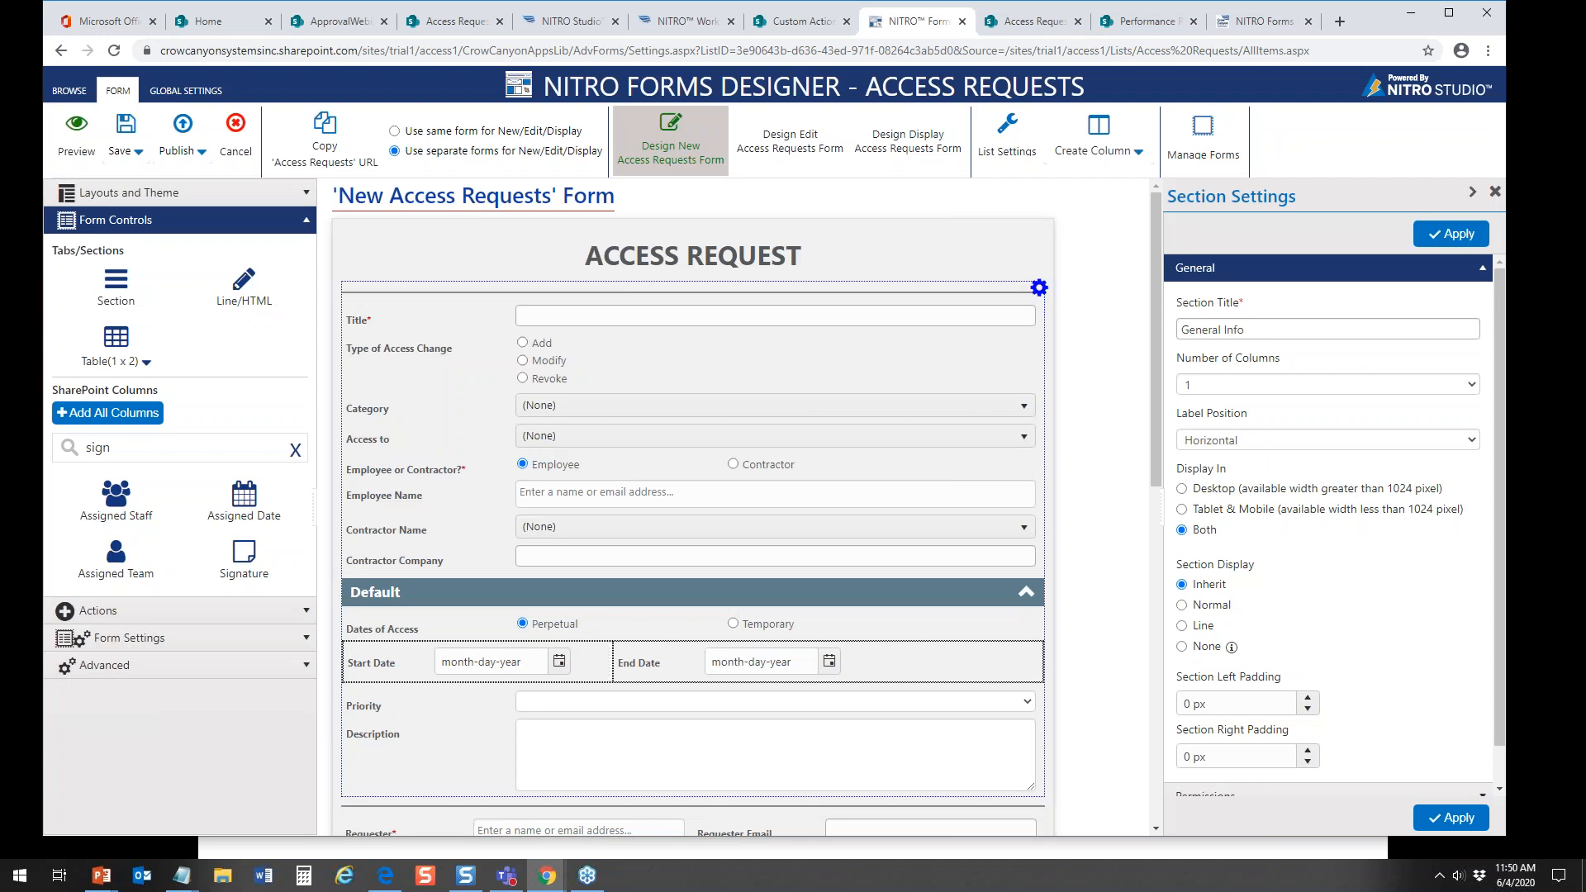
{"action": "key", "text": "alt+Tab"}
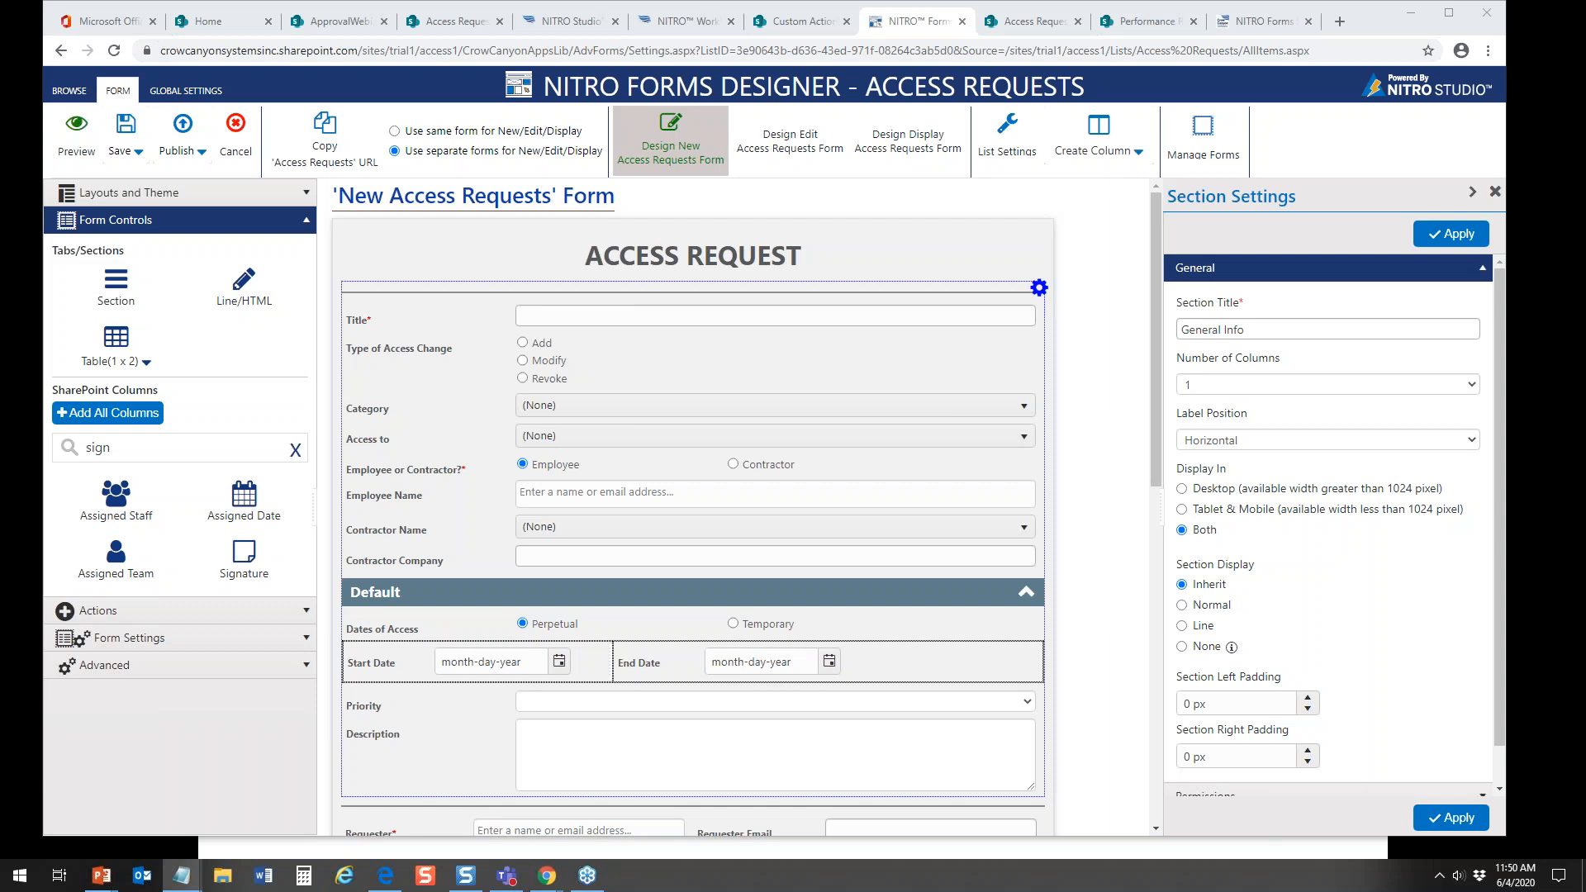
{"action": "left_click", "coordinate": [823, 266]}
{"action": "left_click", "coordinate": [1418, 390]}
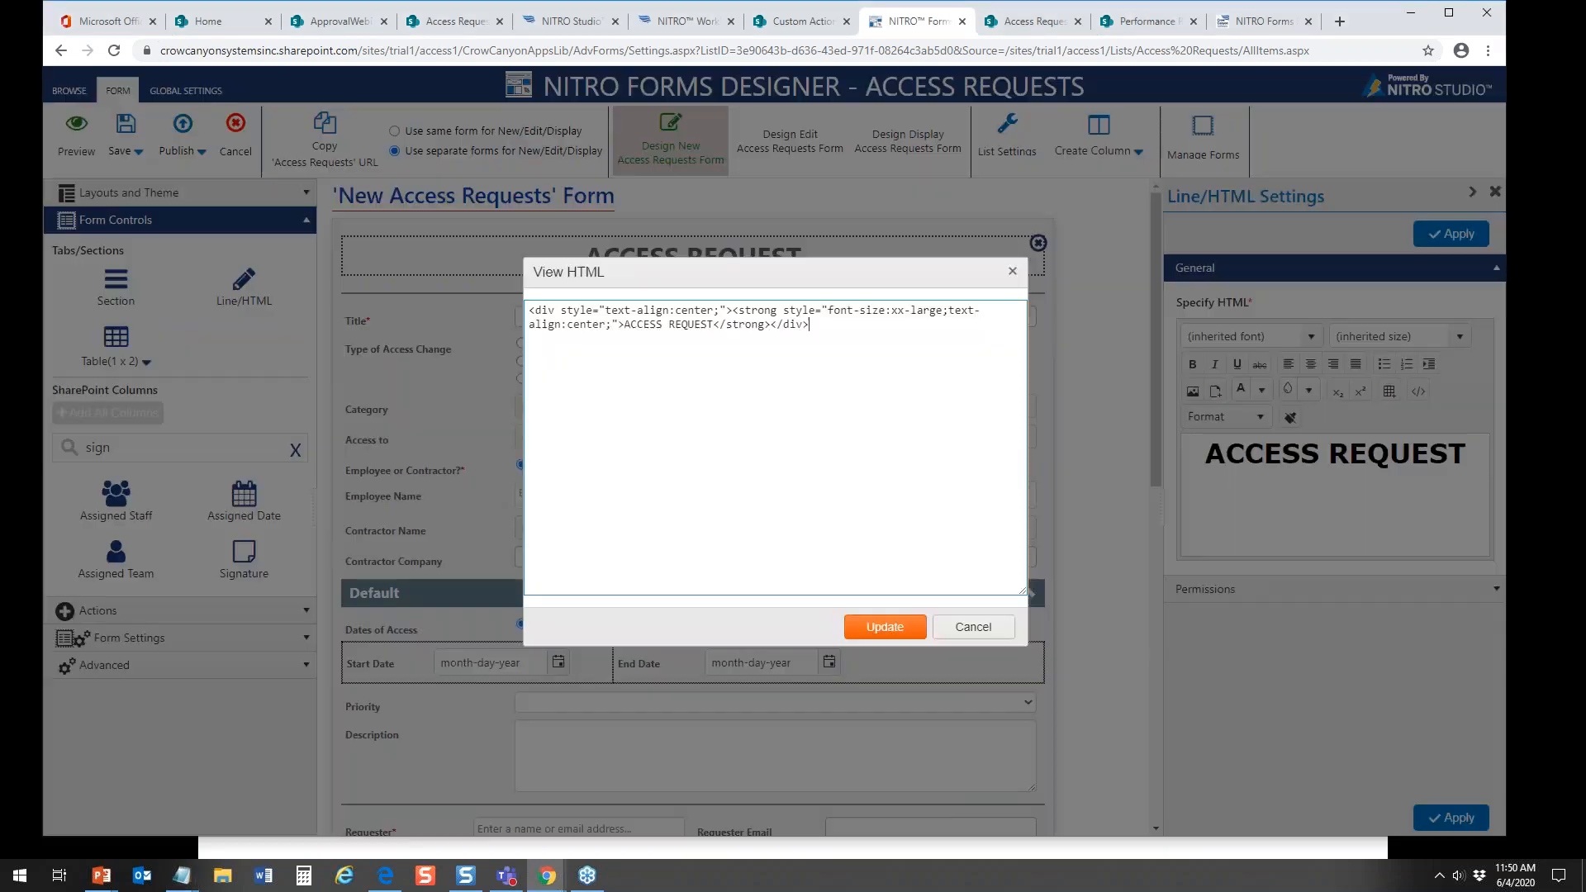
{"action": "left_click_drag", "start_coordinate": [841, 330], "coordinate": [346, 327]}
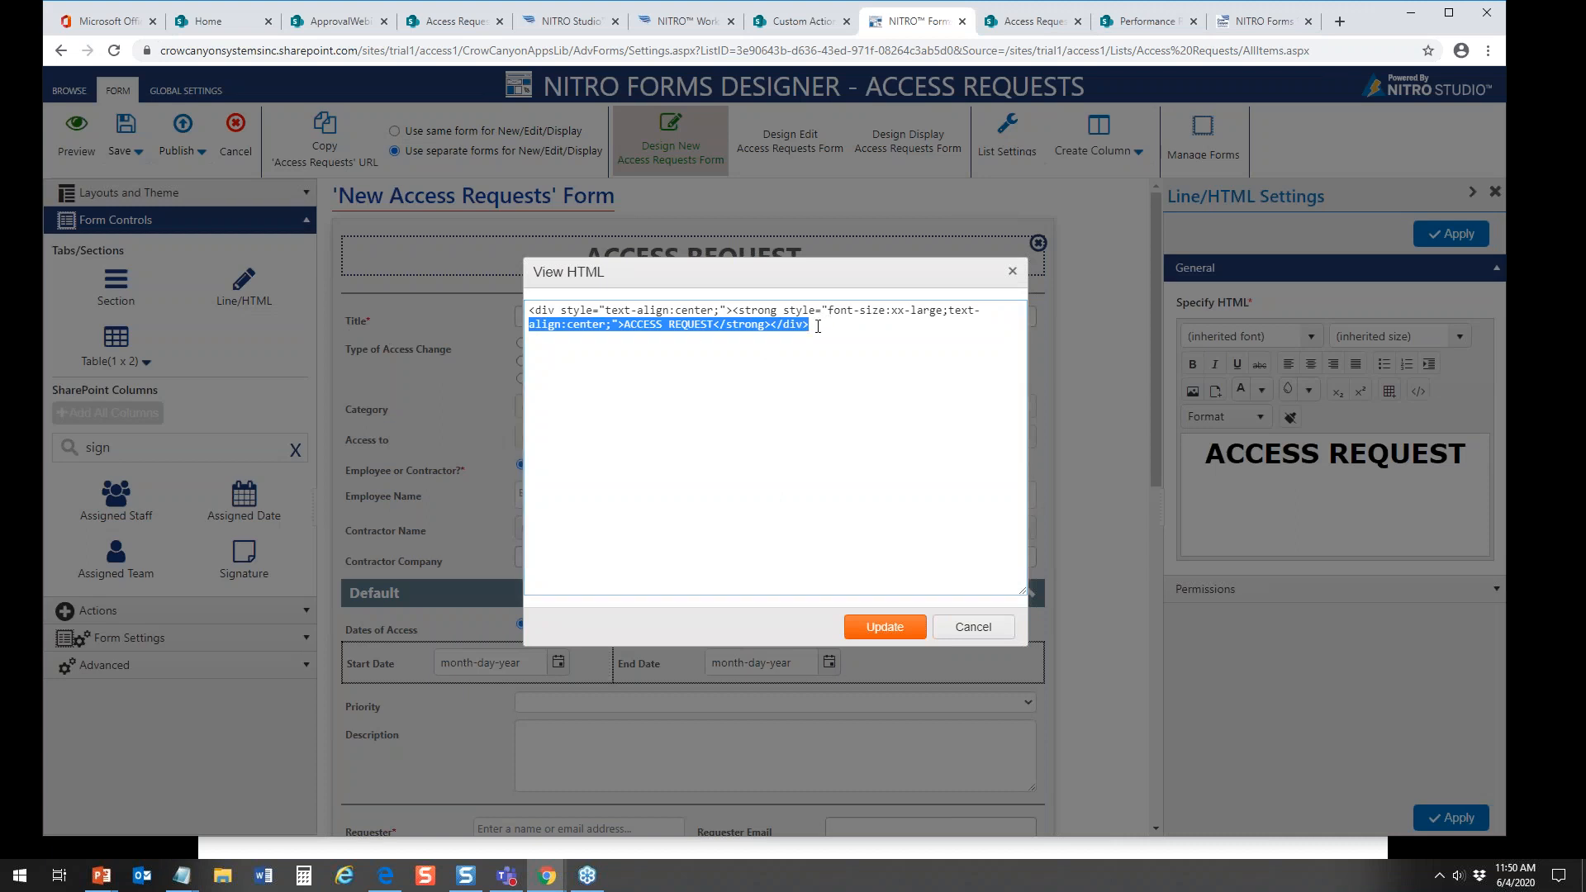
{"action": "left_click_drag", "start_coordinate": [811, 327], "coordinate": [1094, 317]}
{"action": "key", "text": "BackSpace"}
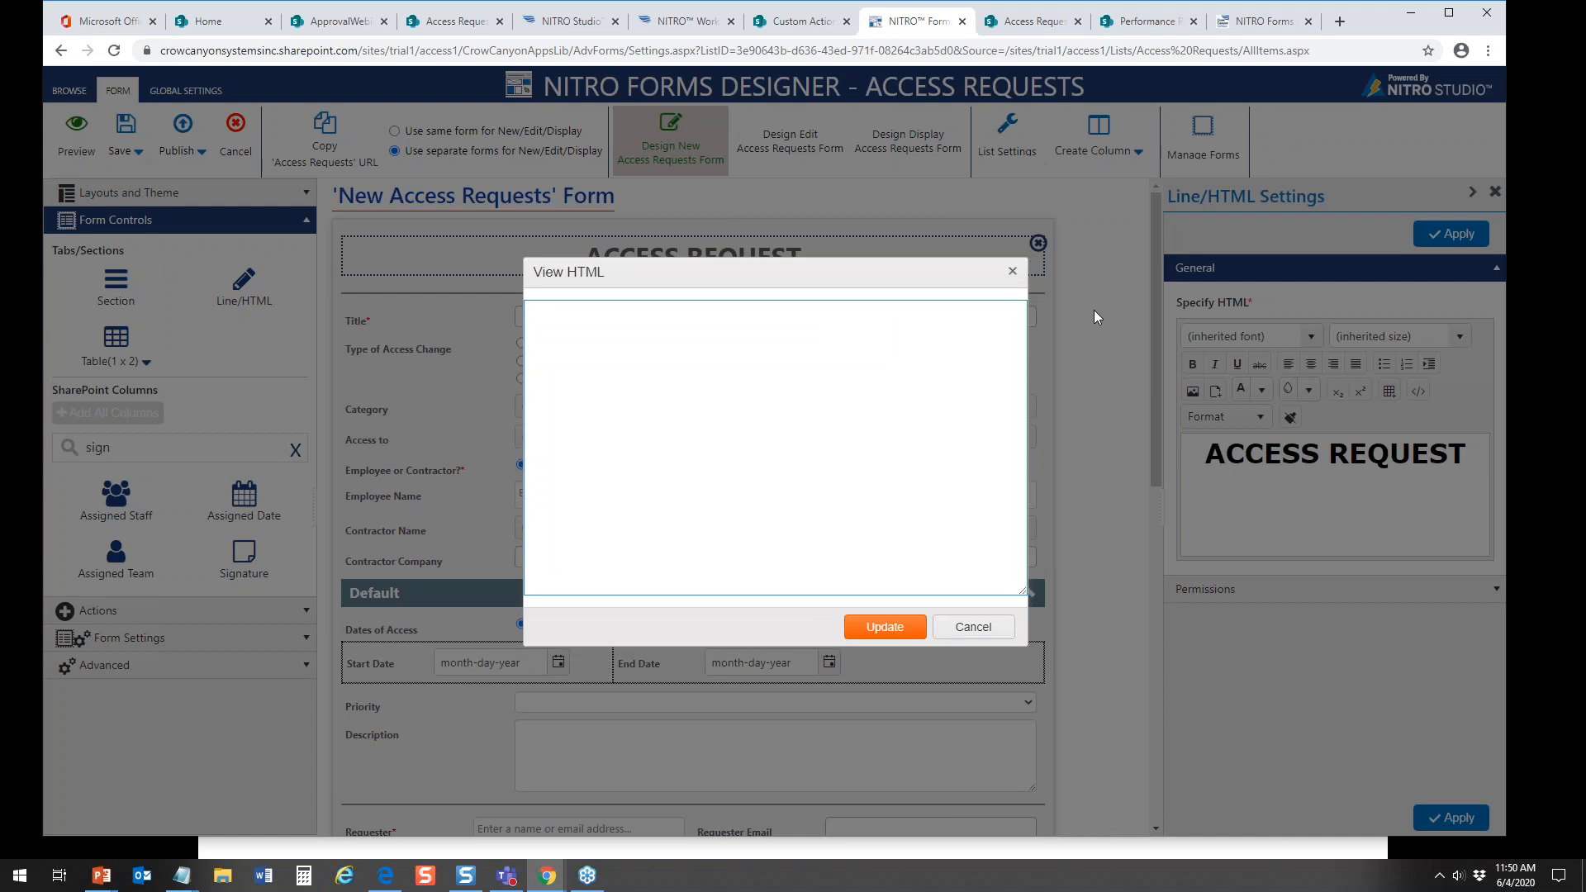
{"action": "type", "text": "<h1><img alt=\"logo\" height=\"84\" src=\"https://www.crowcanyon.com/wp-content/uploads/2019/01/NITROStudio_logo3.png\" width=\"225\" />&nbsp; &nbsp; &nbsp; &nbsp; &nbsp; <strong style=\"font-size:xx-large;text-align:center;\">ACCESS REQUEST</strong></h1>"}
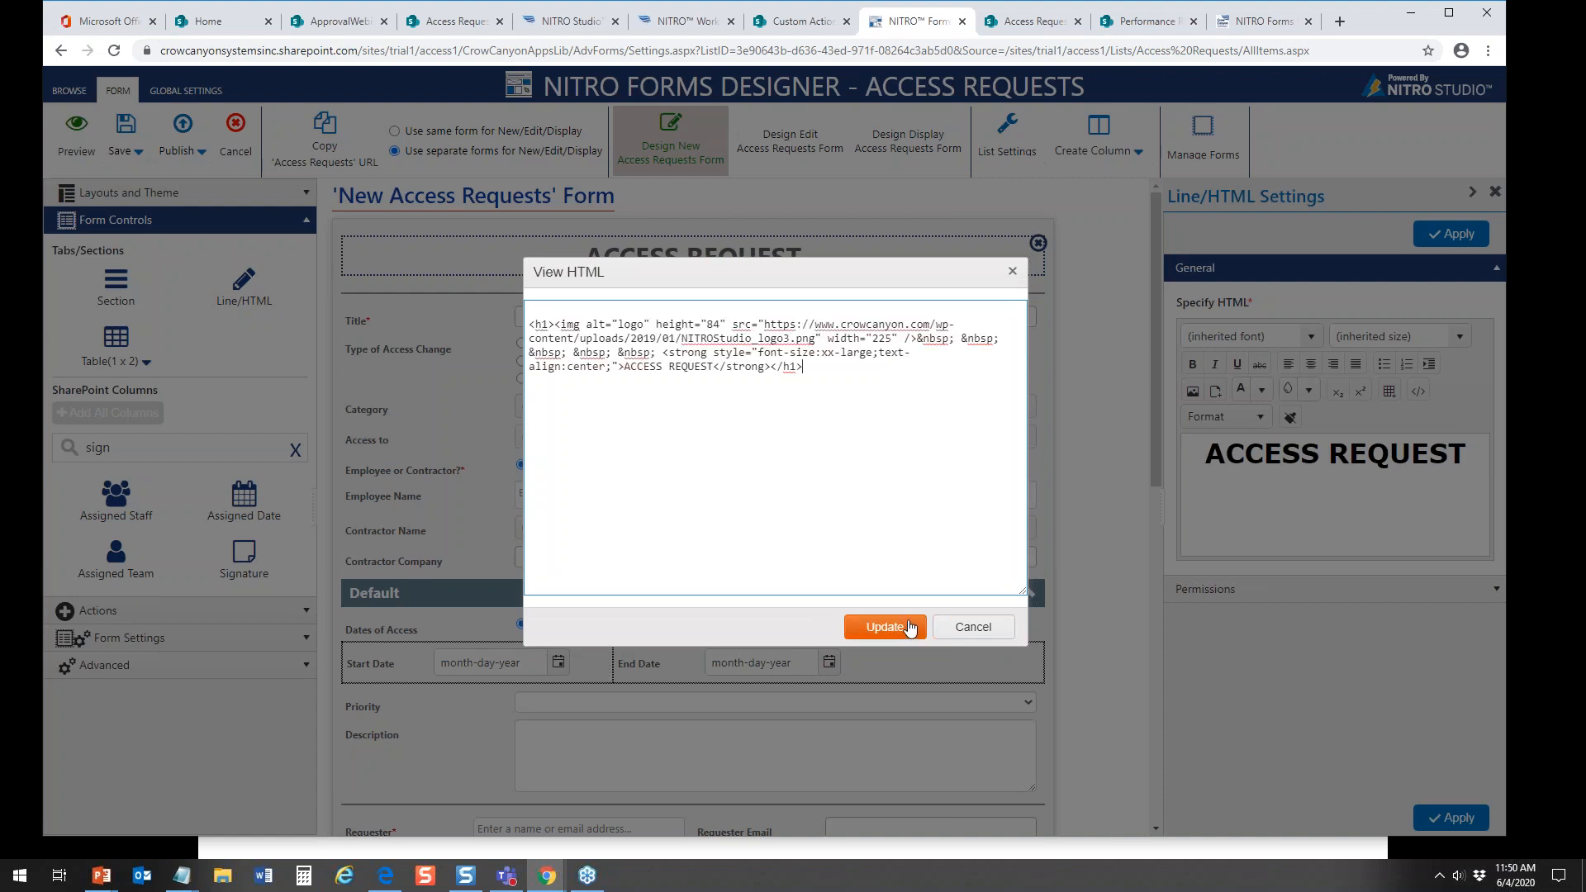
{"action": "left_click", "coordinate": [909, 627]}
{"action": "left_click", "coordinate": [1459, 238]}
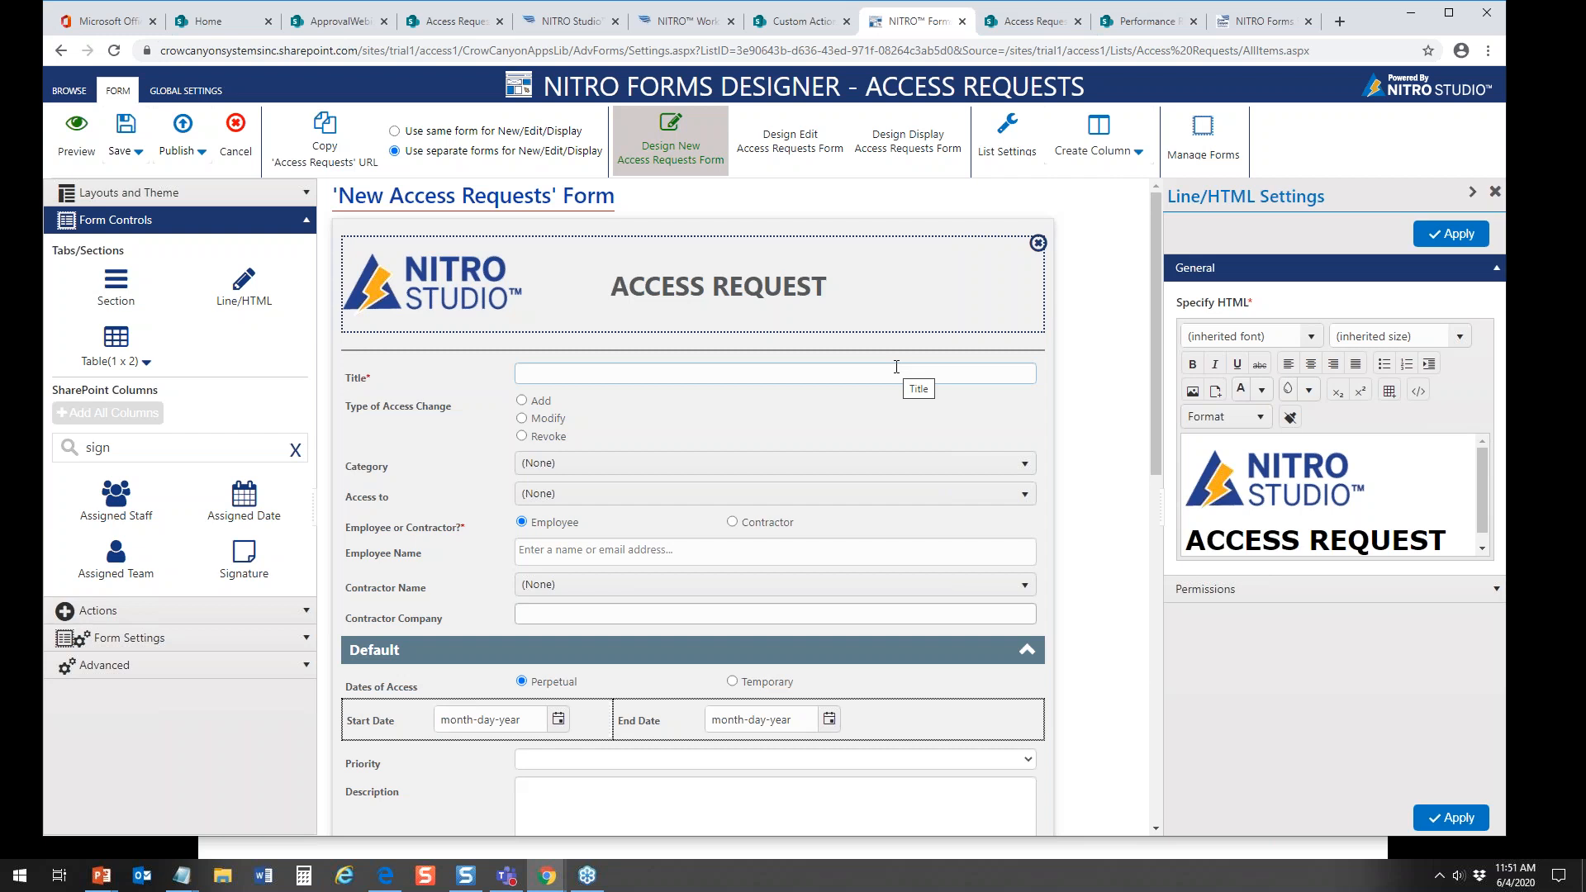
Step: Review the designer's Form Settings, Advanced and Actions options for the New form
{"action": "left_click", "coordinate": [306, 222]}
{"action": "left_click", "coordinate": [306, 275]}
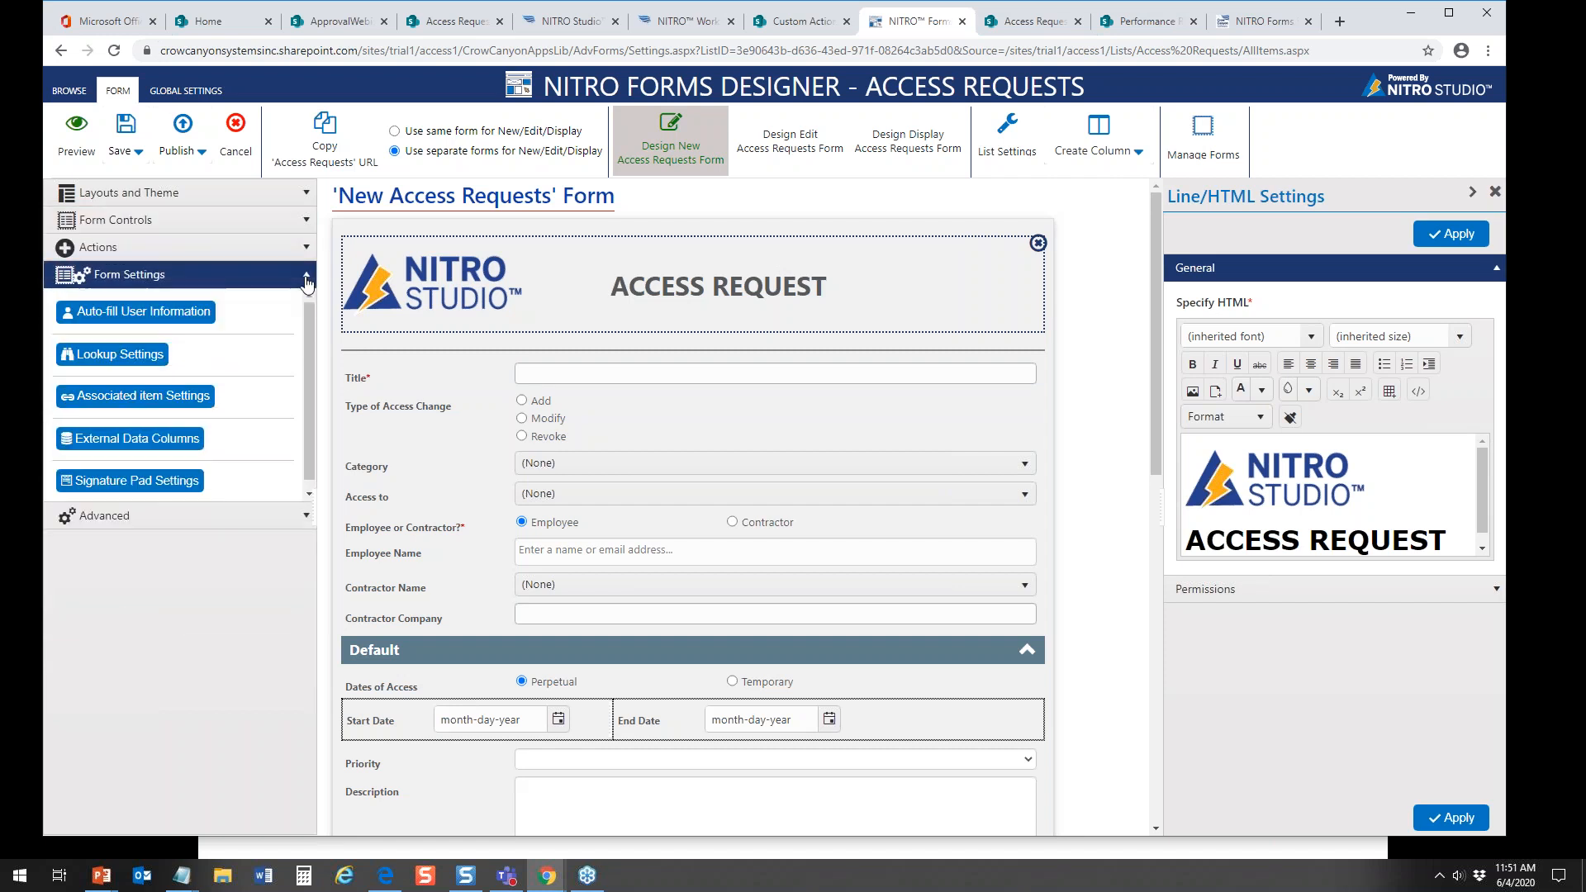
{"action": "left_click", "coordinate": [306, 525]}
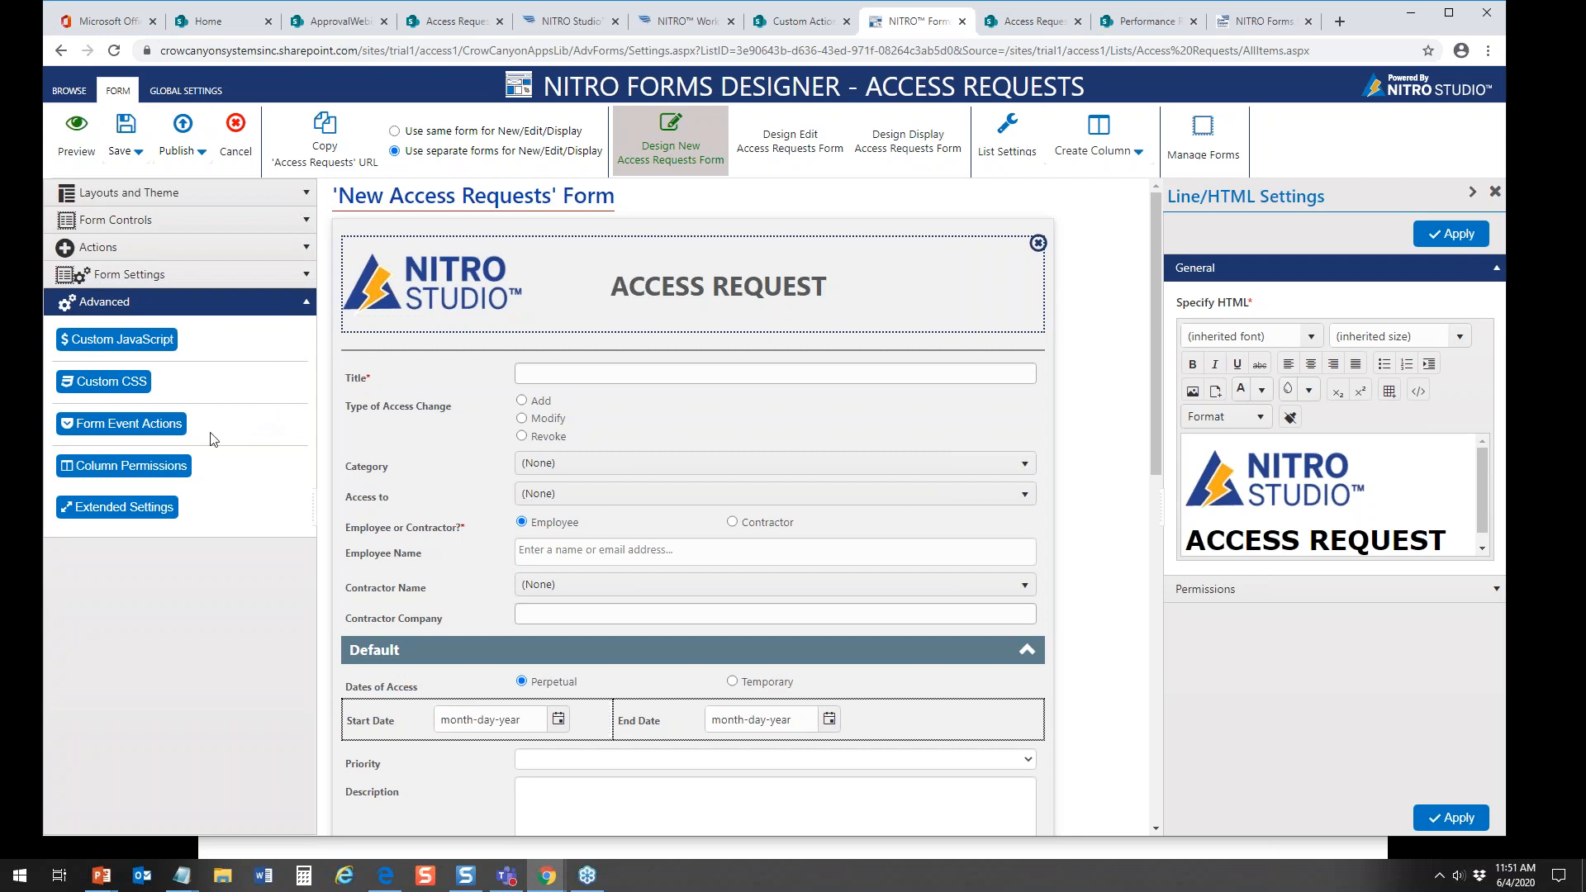
{"action": "left_click", "coordinate": [305, 303]}
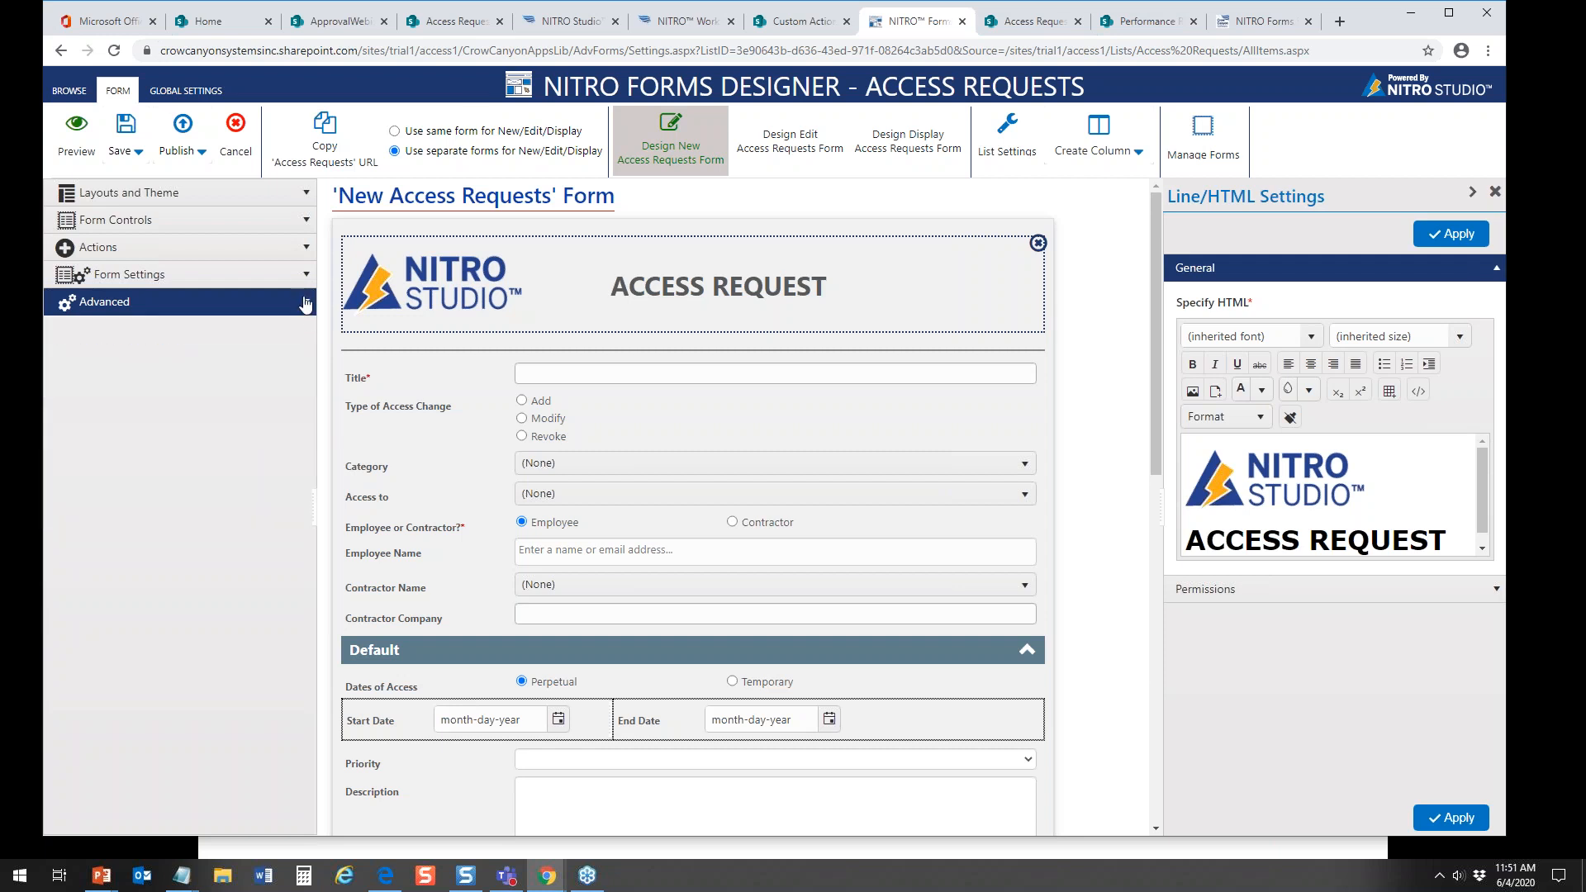
{"action": "left_click", "coordinate": [304, 250]}
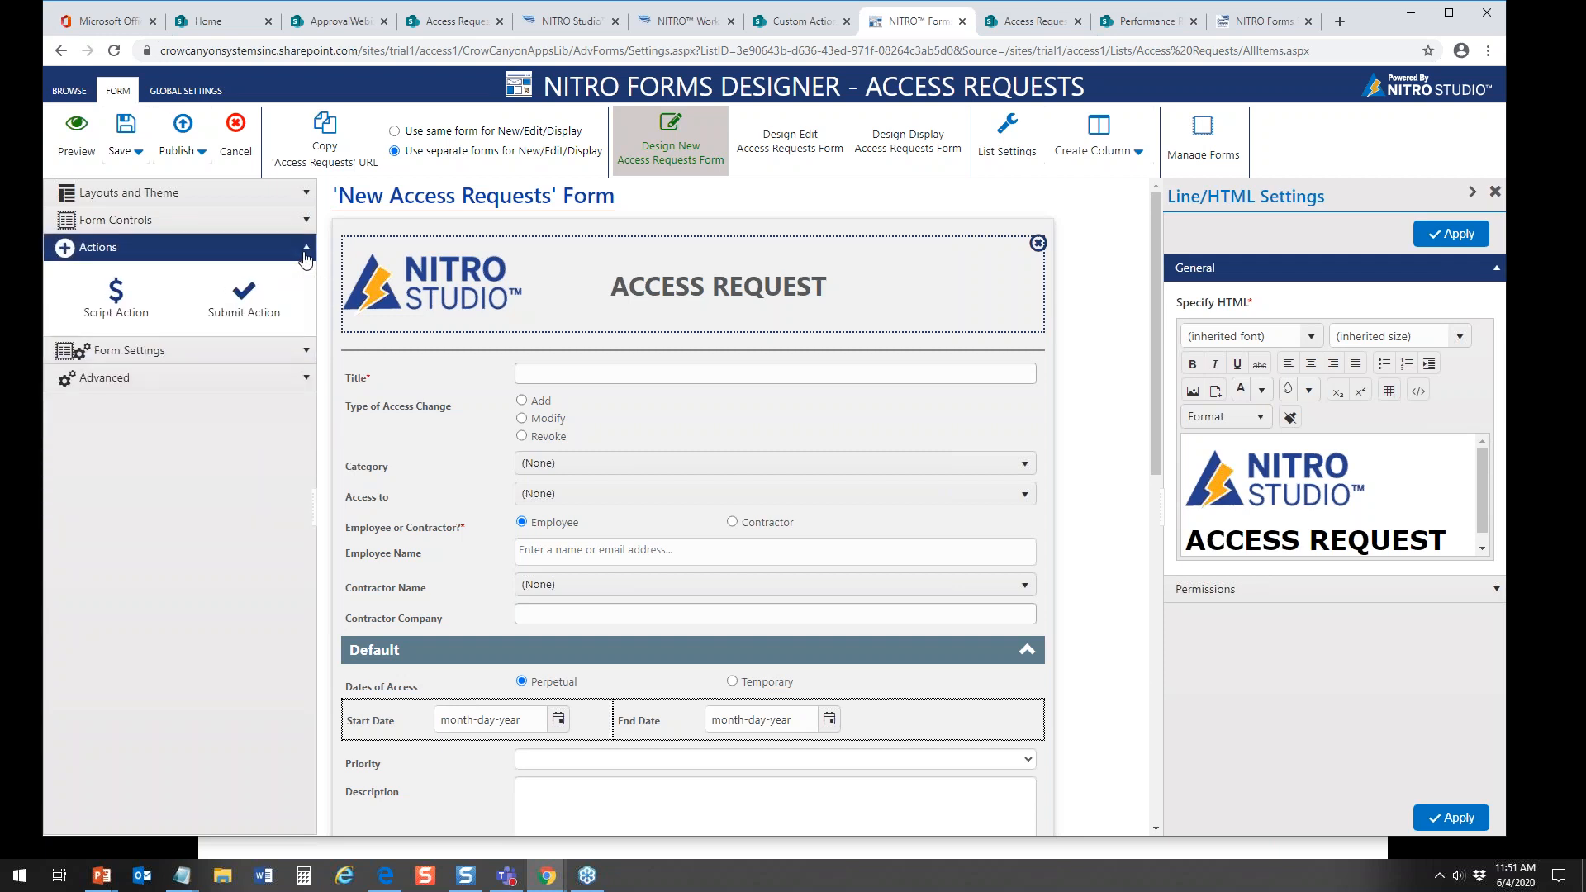
{"action": "mouse_move", "coordinate": [103, 311]}
{"action": "left_mouse_down"}
{"action": "mouse_move", "coordinate": [555, 373]}
{"action": "mouse_move", "coordinate": [702, 450]}
{"action": "mouse_move", "coordinate": [698, 479]}
{"action": "mouse_move", "coordinate": [757, 486]}
{"action": "mouse_move", "coordinate": [506, 240]}
{"action": "mouse_move", "coordinate": [96, 336]}
{"action": "mouse_move", "coordinate": [91, 322]}
{"action": "left_mouse_up"}
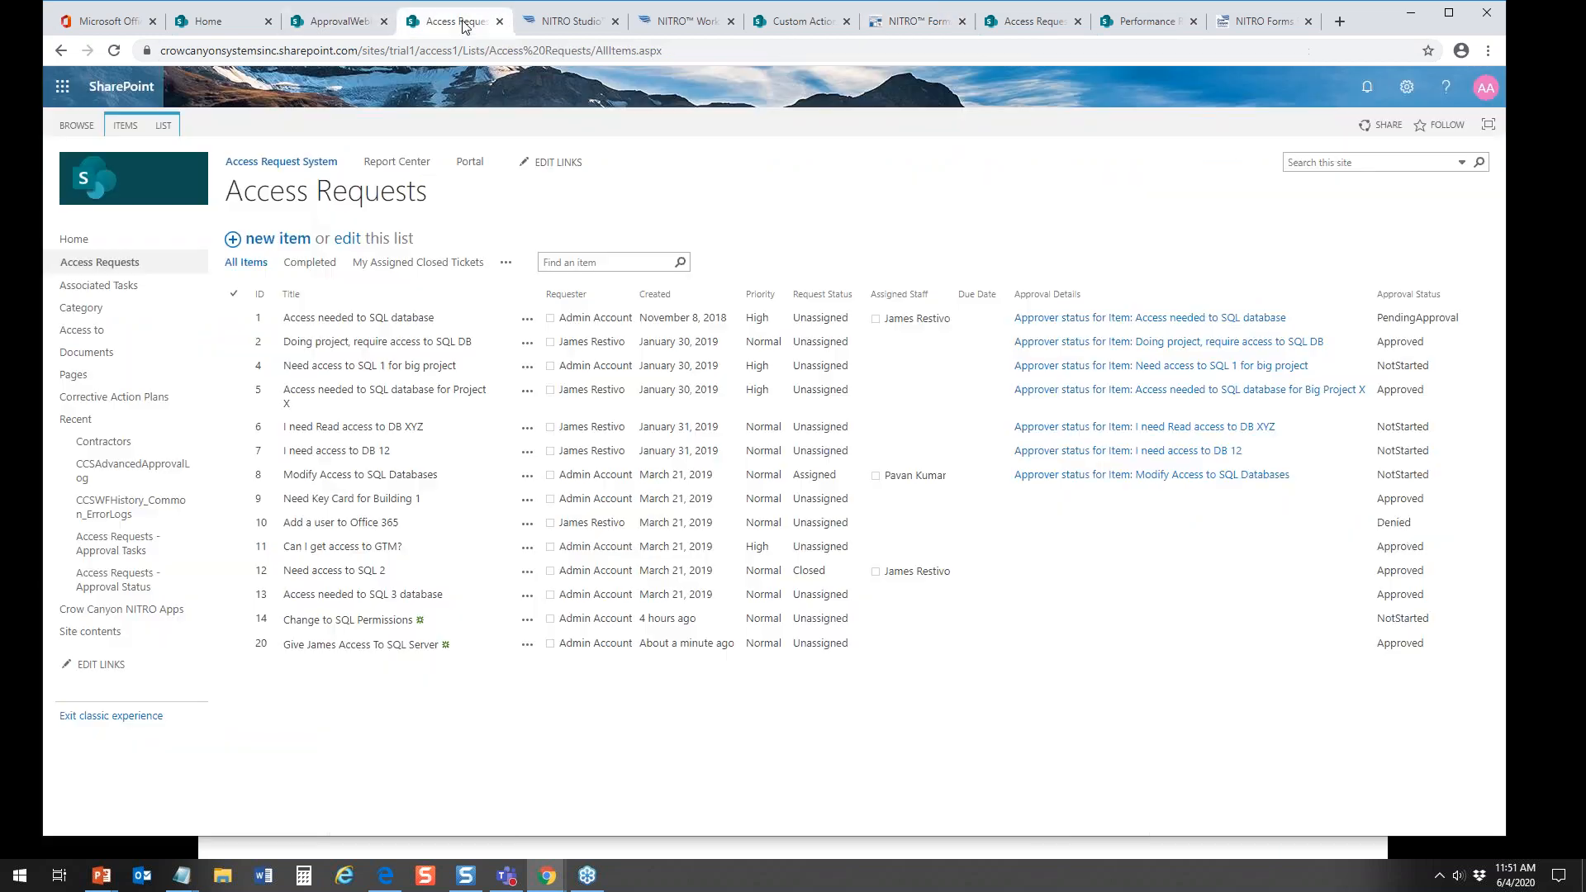
Step: Open Access Request # 20 from the Access Requests list, run Generate Document on it, and close the action status dialog
{"action": "left_click", "coordinate": [464, 25]}
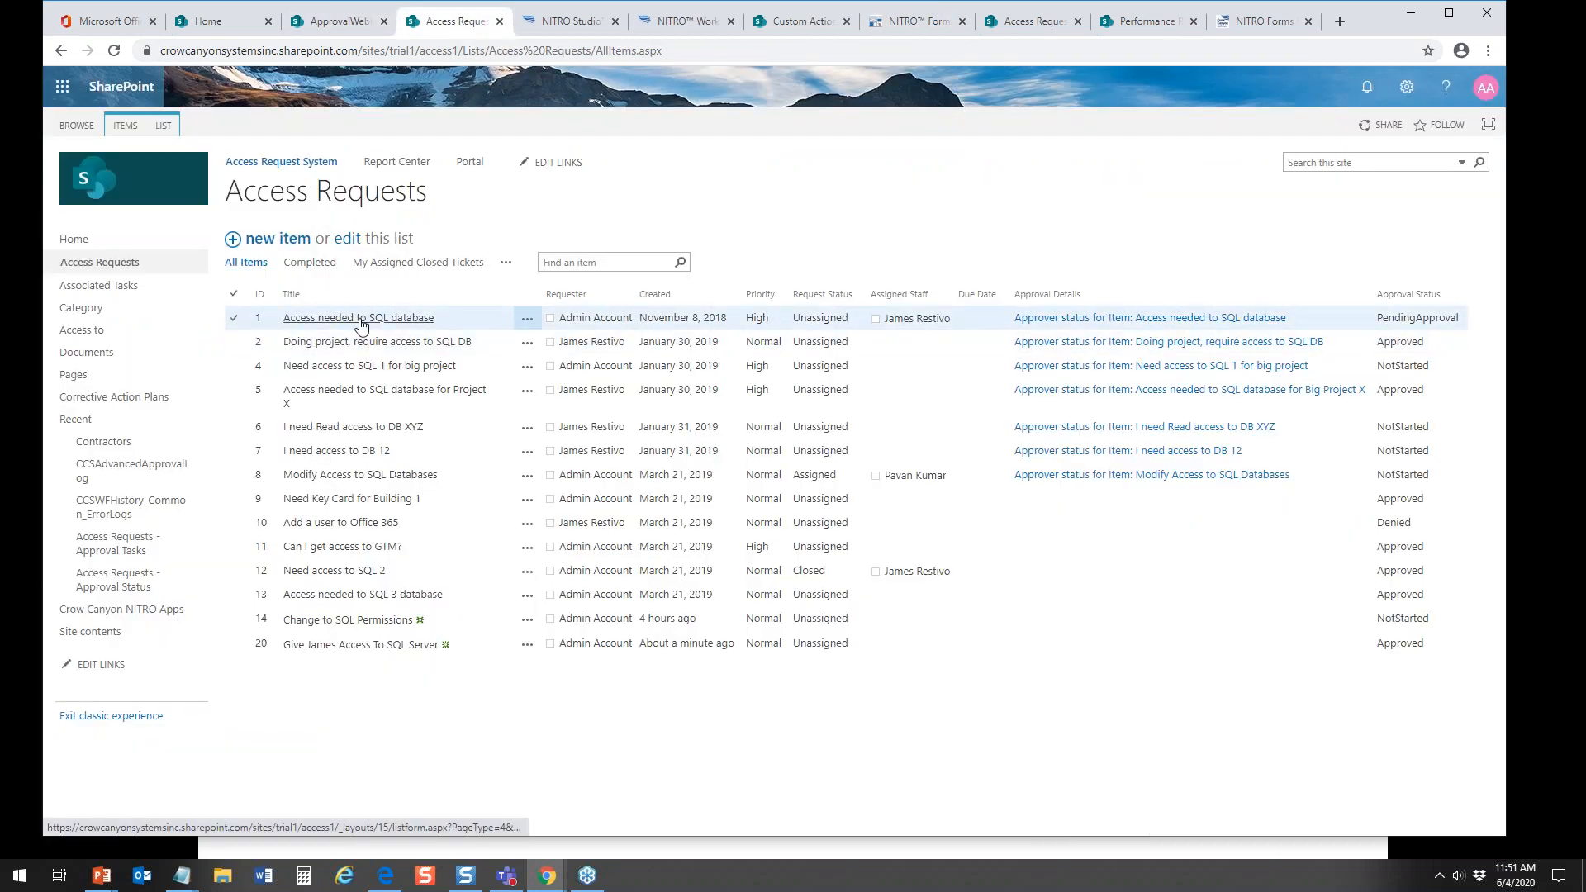
{"action": "left_click", "coordinate": [379, 645]}
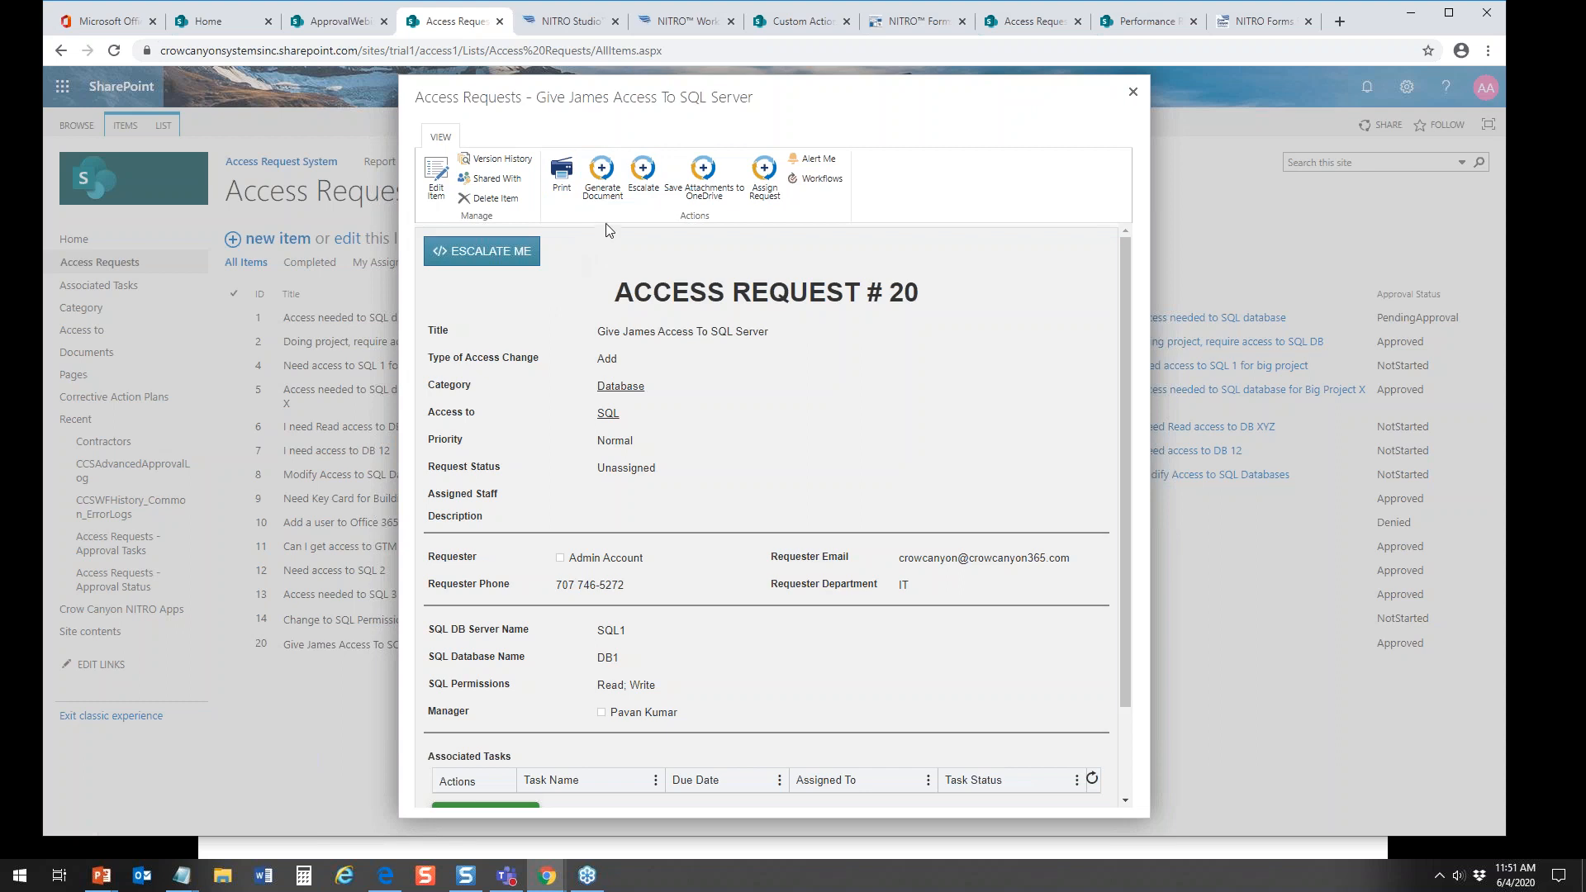
{"action": "left_click", "coordinate": [605, 191]}
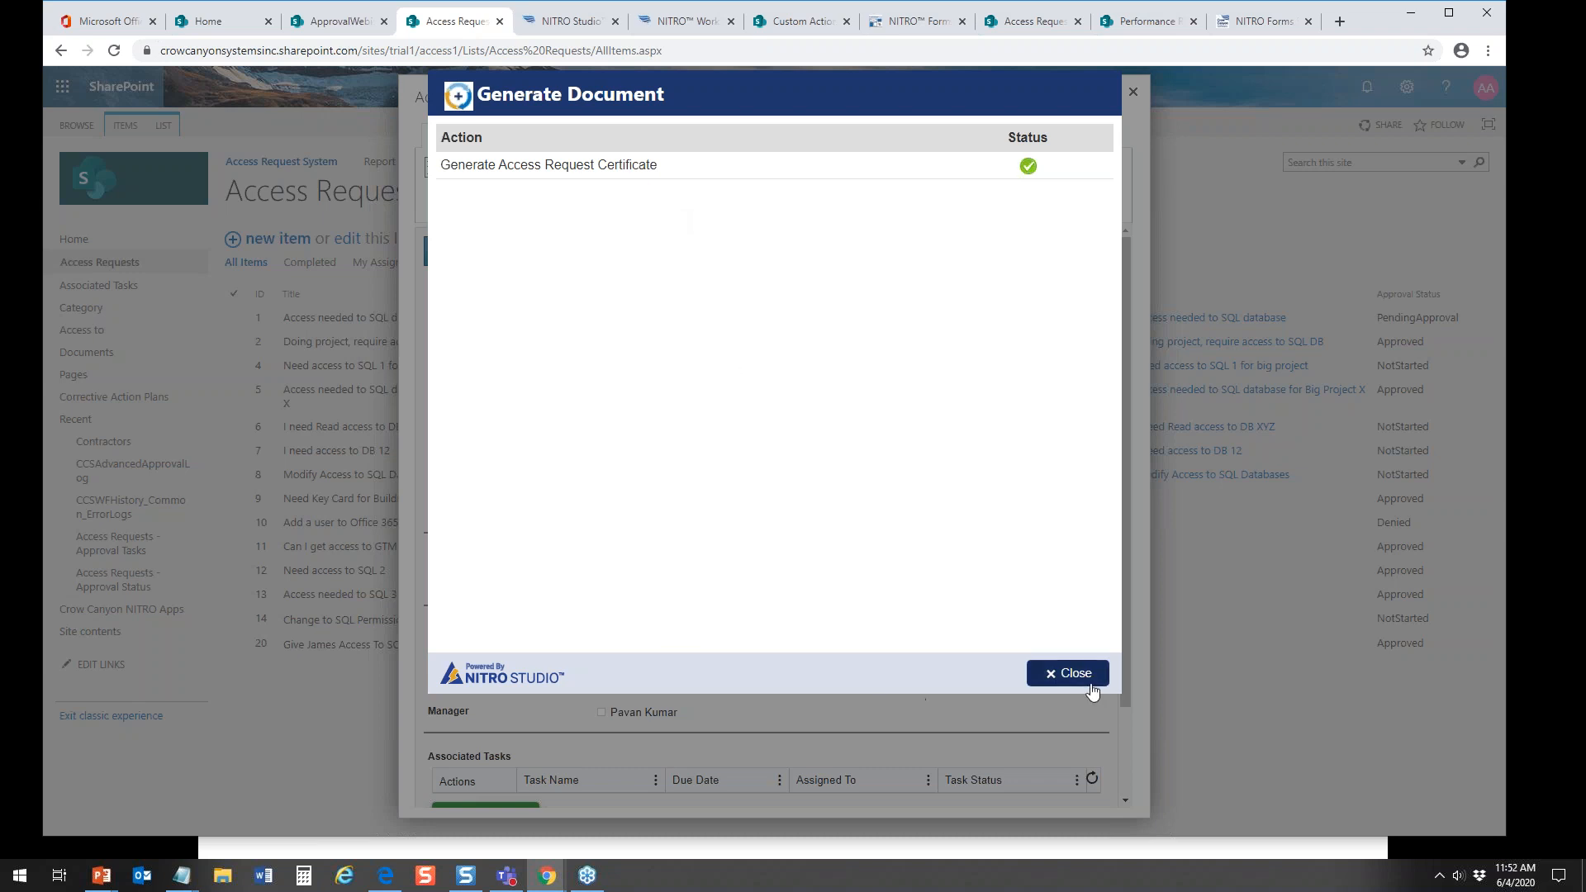
{"action": "left_click", "coordinate": [1062, 673]}
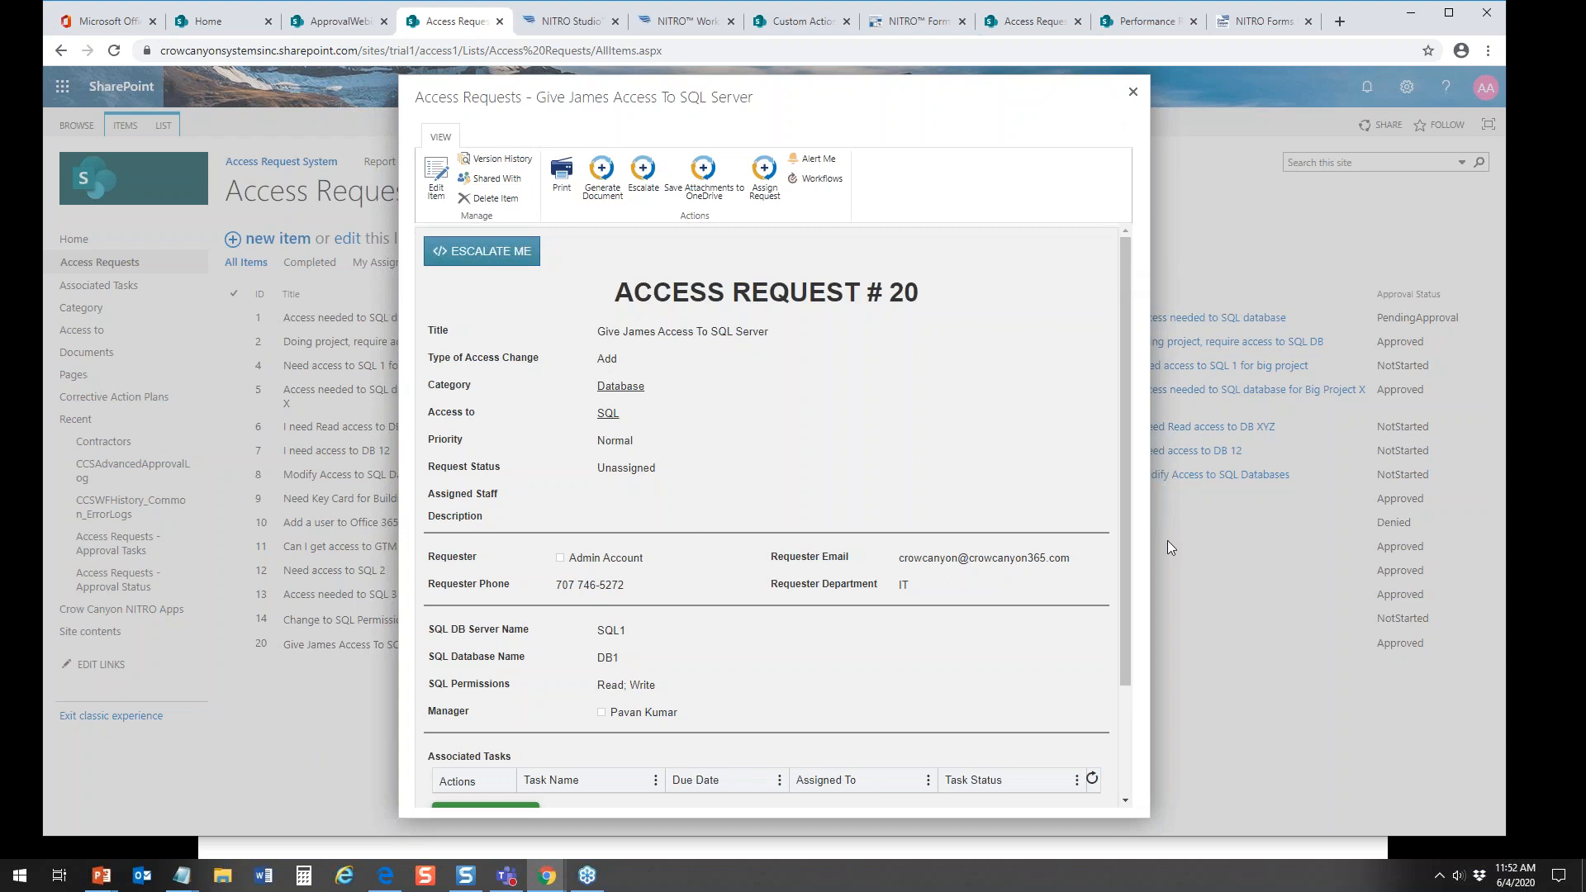
Step: Open the attached Certificate of Access.pdf at the end of the request, examine it, and return to the request's beginning
{"action": "left_click_drag", "start_coordinate": [1125, 538], "coordinate": [1125, 646]}
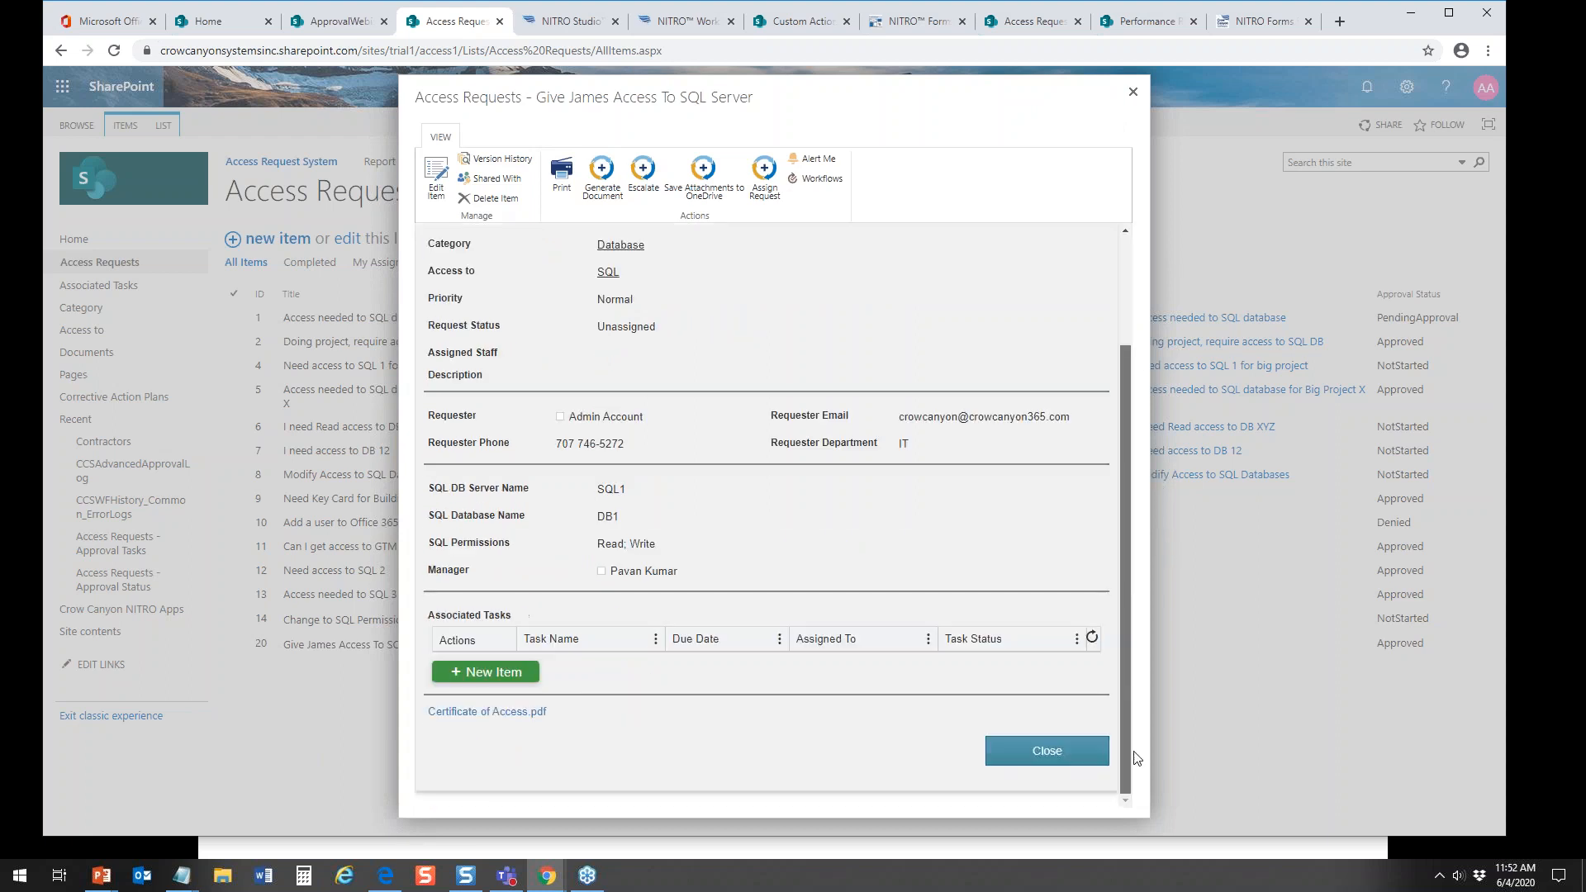
{"action": "left_click", "coordinate": [492, 712]}
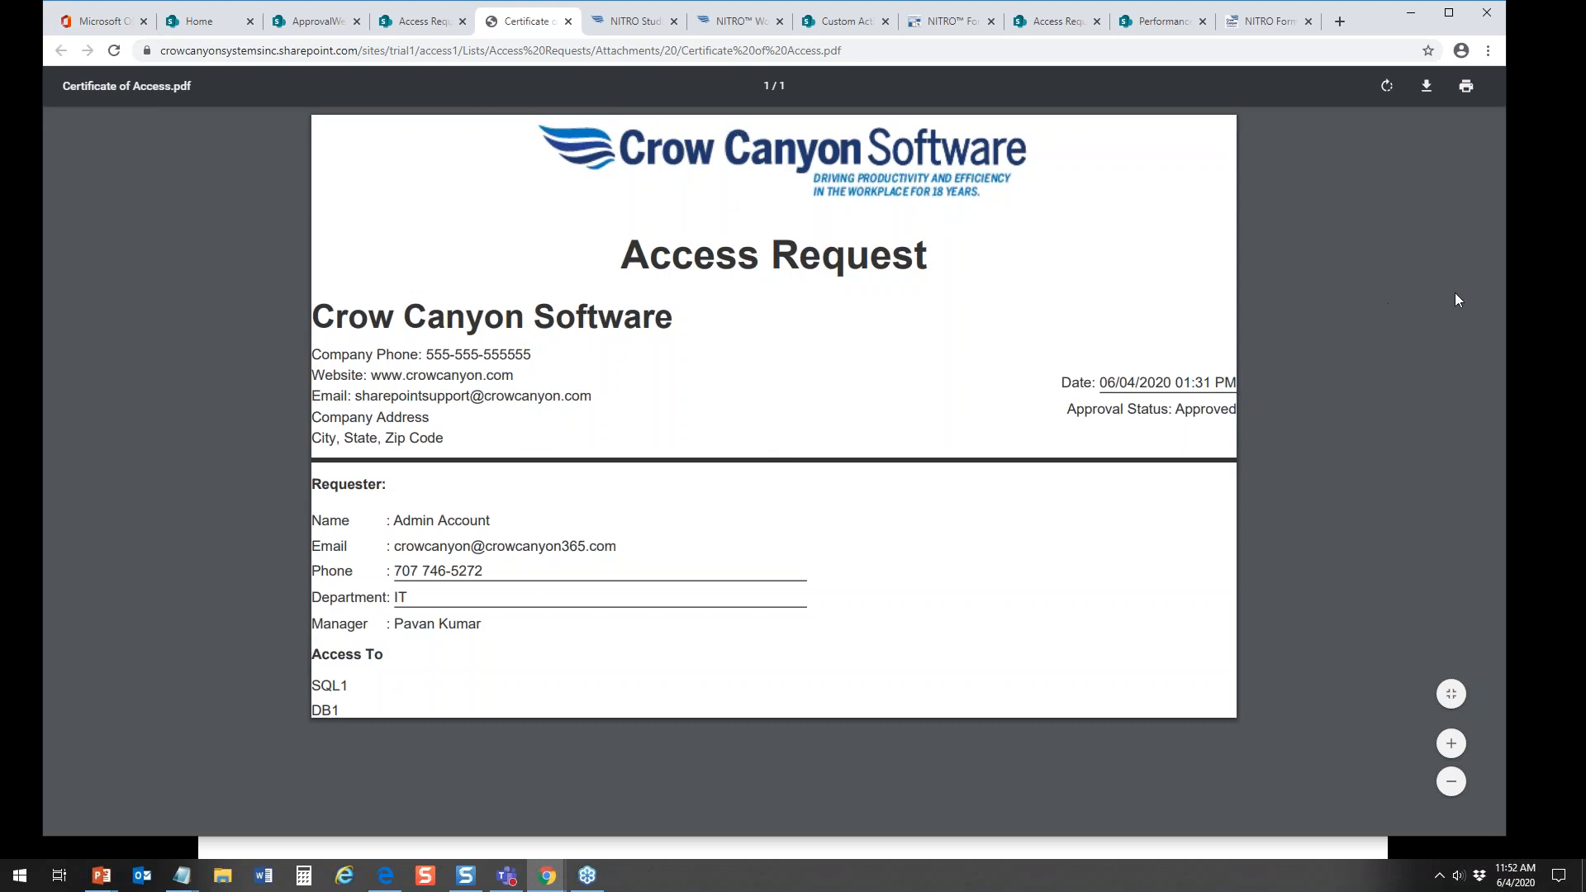
{"action": "left_click", "coordinate": [567, 22]}
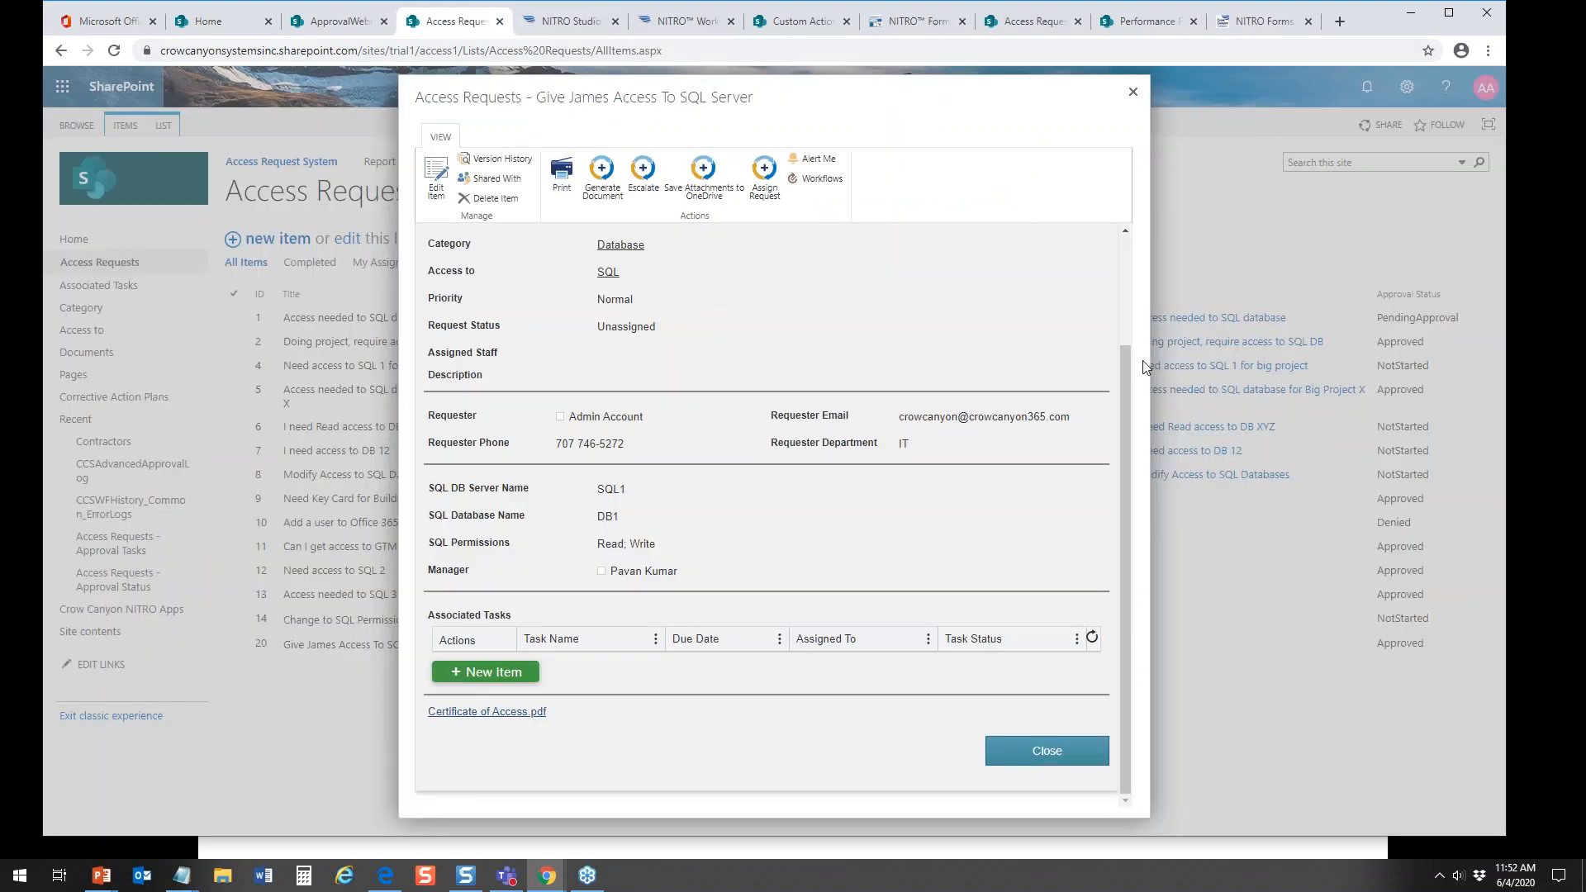
{"action": "scroll", "coordinate": [1120, 360], "scroll_direction": "up", "scroll_amount": 2}
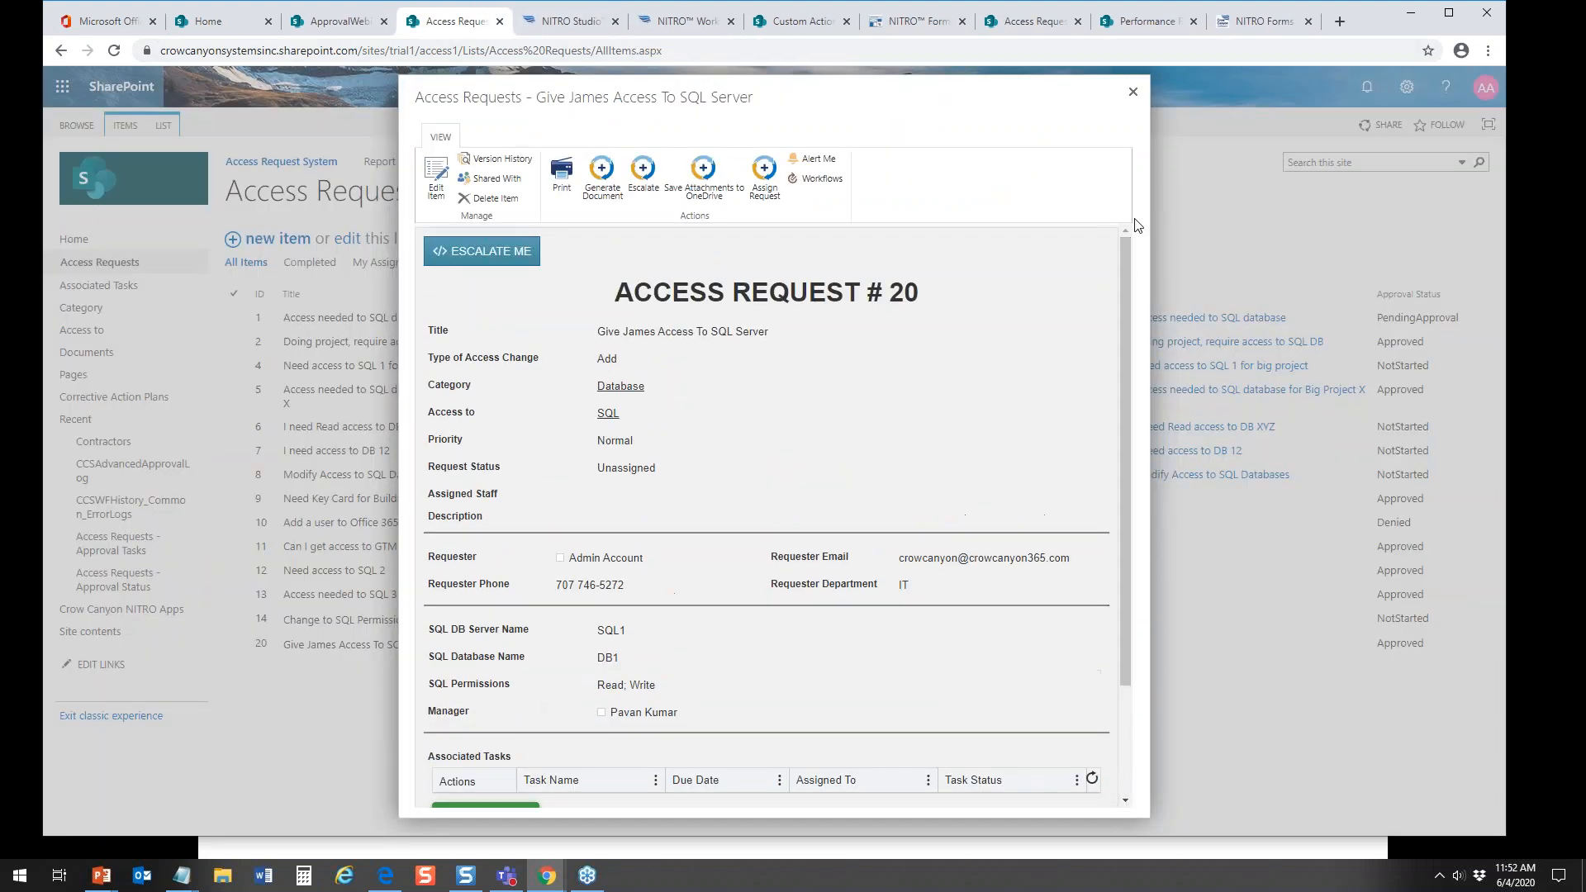
Step: Save the attachments of Access Request # 20 to OneDrive, and close the action status dialog and the request
{"action": "left_click", "coordinate": [709, 178]}
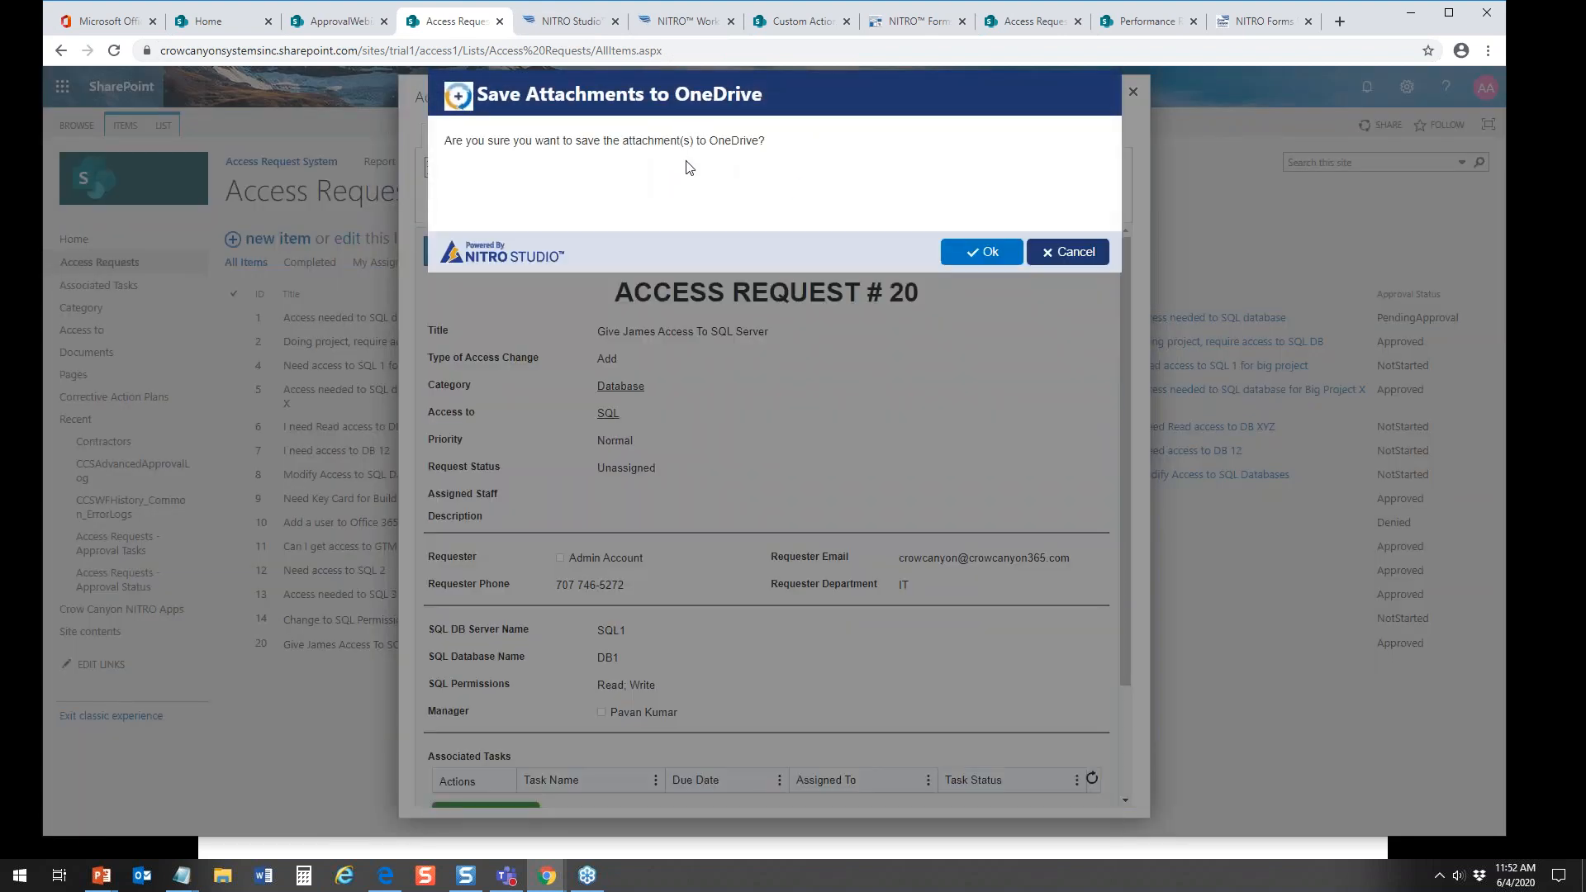
{"action": "left_click", "coordinate": [972, 253]}
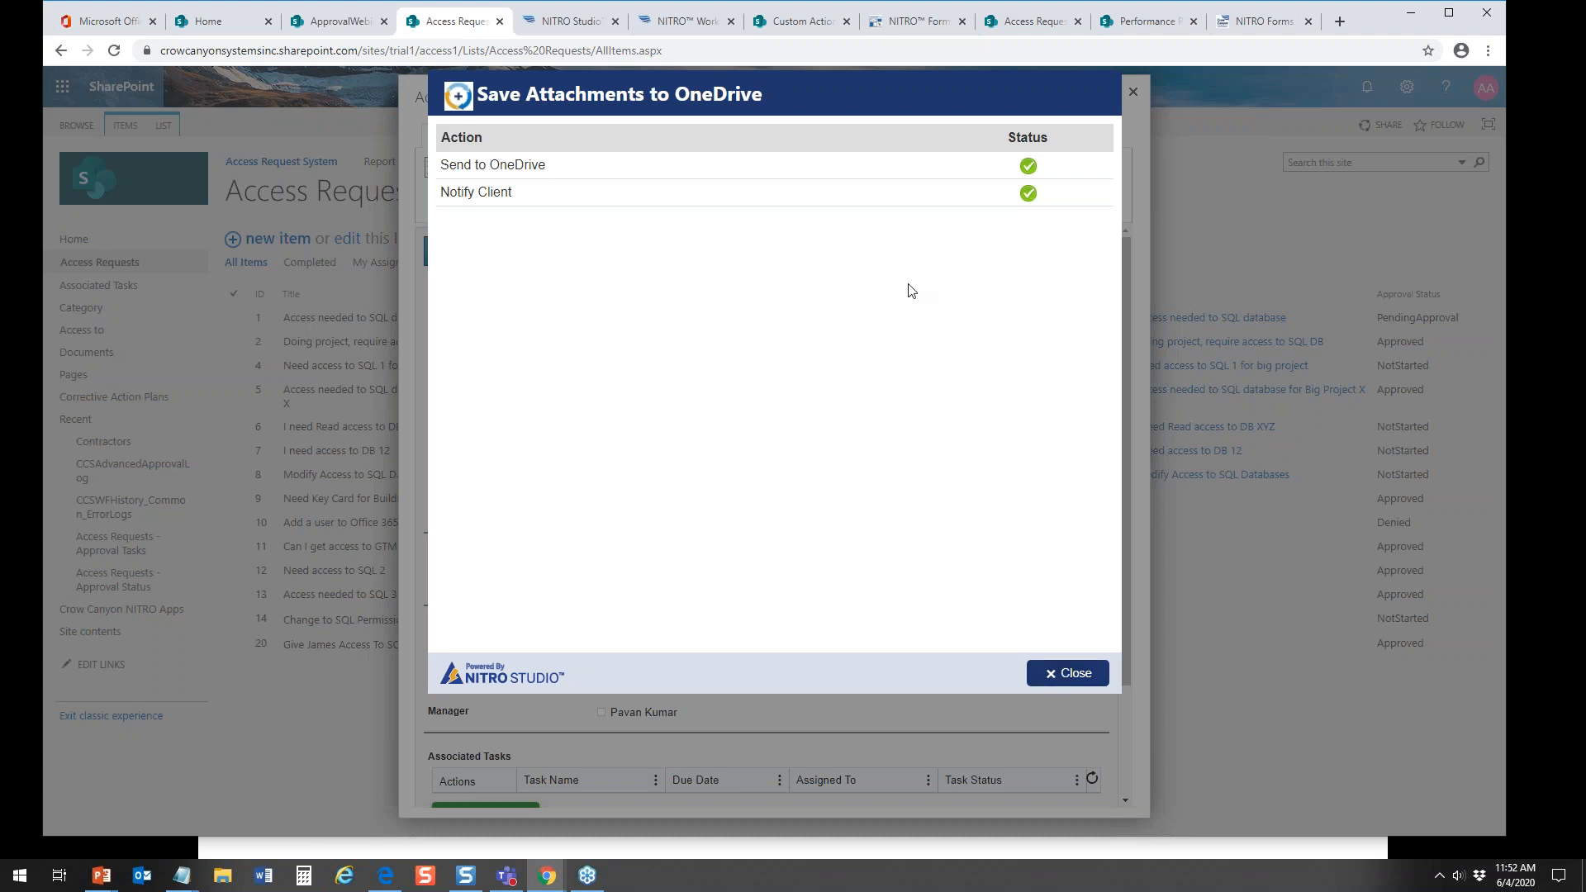
{"action": "left_click", "coordinate": [1065, 673]}
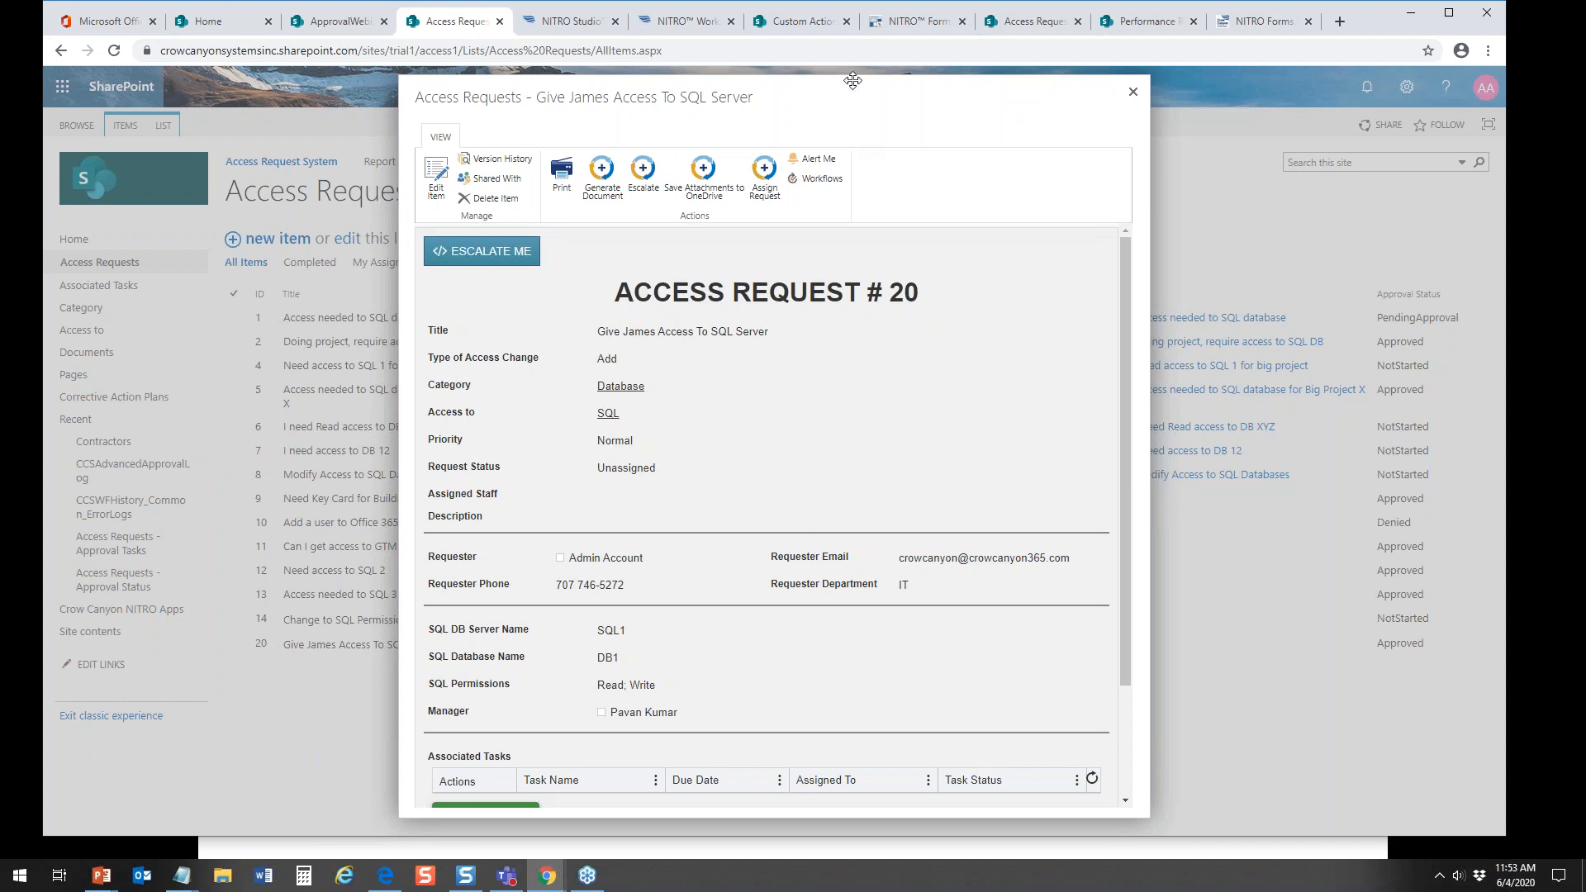
{"action": "left_click", "coordinate": [1132, 93]}
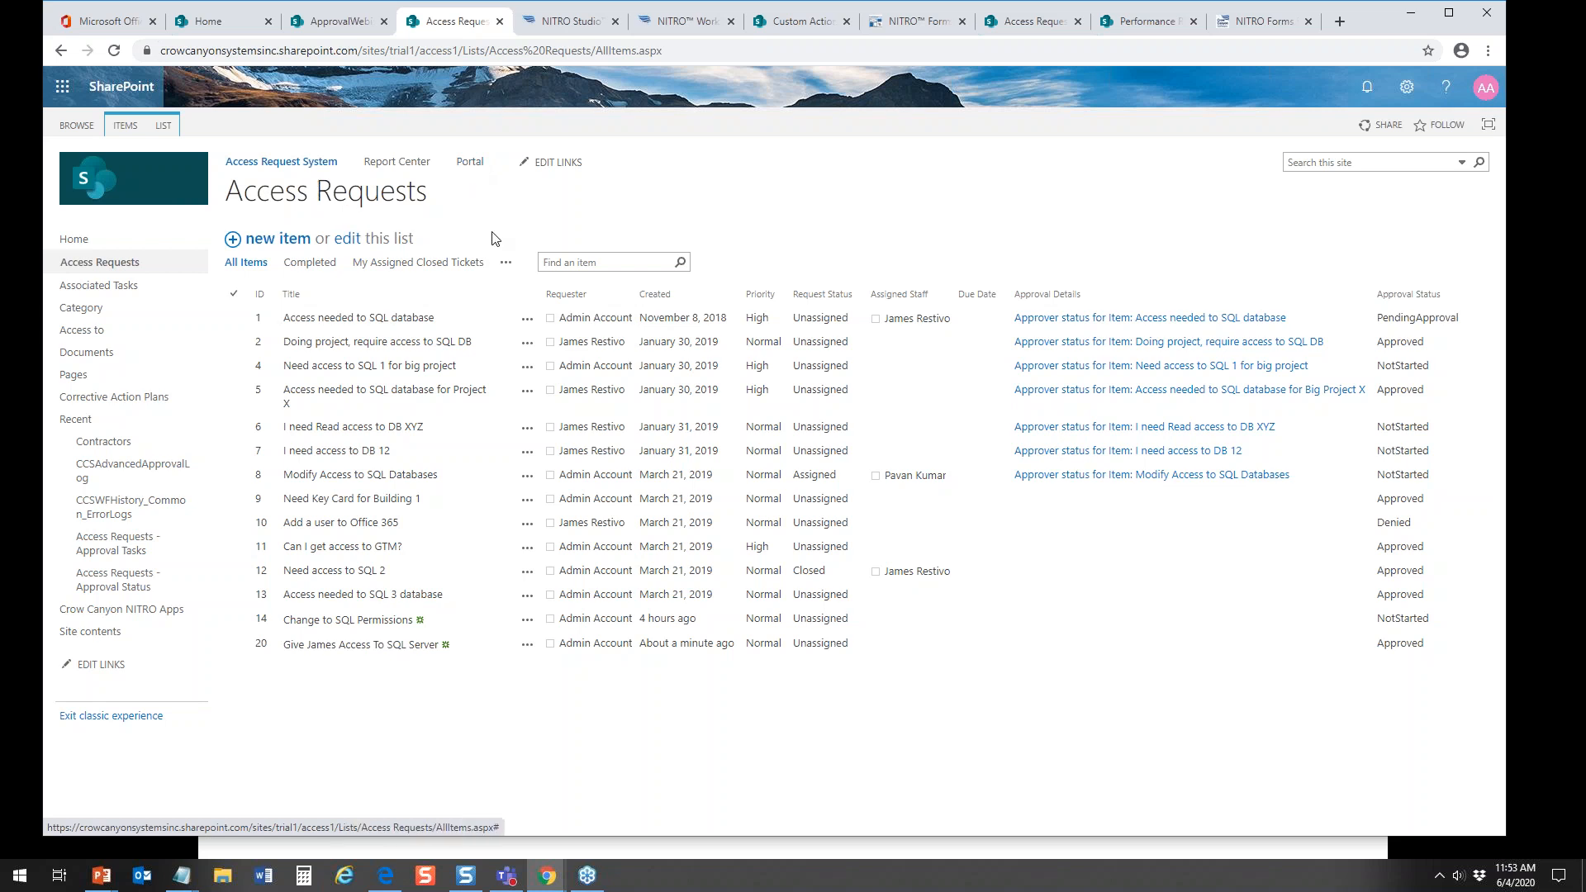
Step: Try to open the New Access Request form in the Access Request System portal, and return to the Access Requests list
{"action": "left_click", "coordinate": [474, 166]}
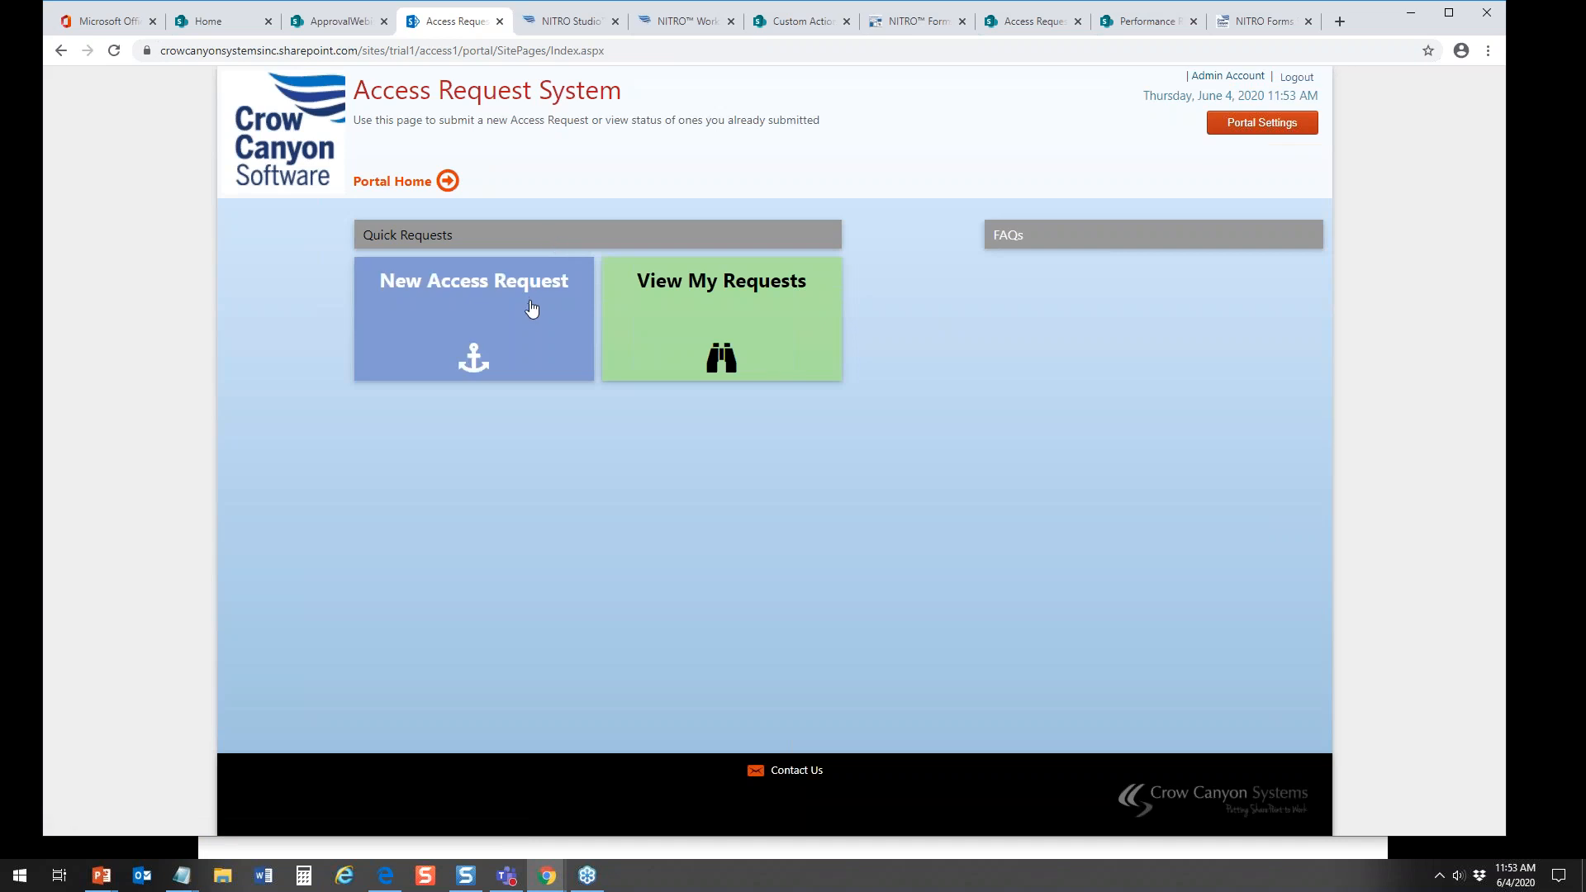
{"action": "left_click", "coordinate": [474, 335]}
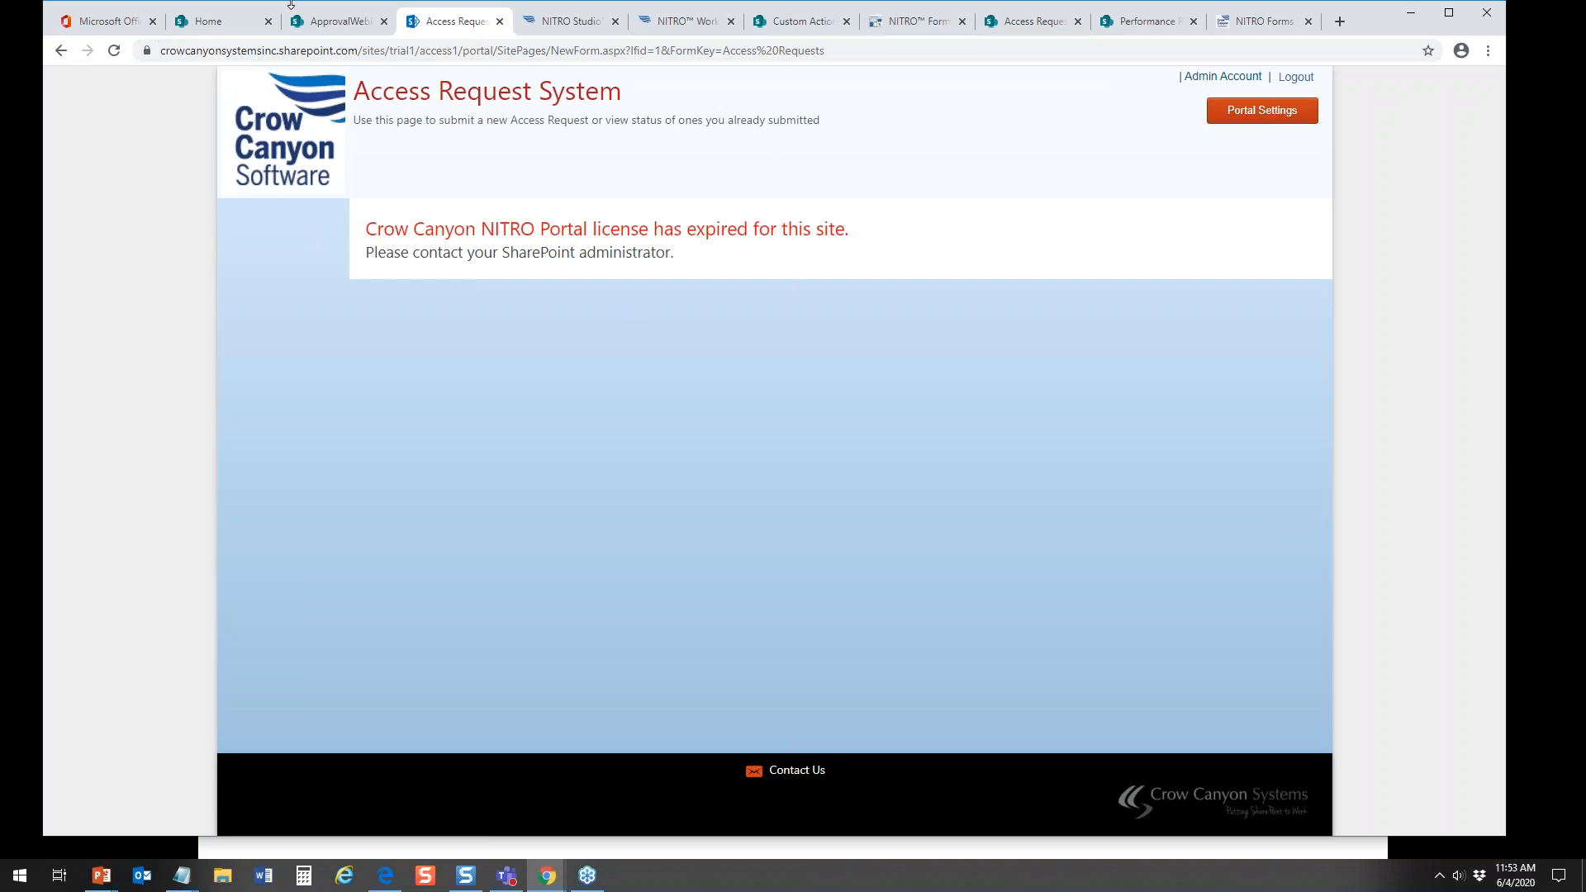
{"action": "left_click", "coordinate": [326, 21]}
{"action": "left_click", "coordinate": [458, 20]}
{"action": "left_click", "coordinate": [60, 50]}
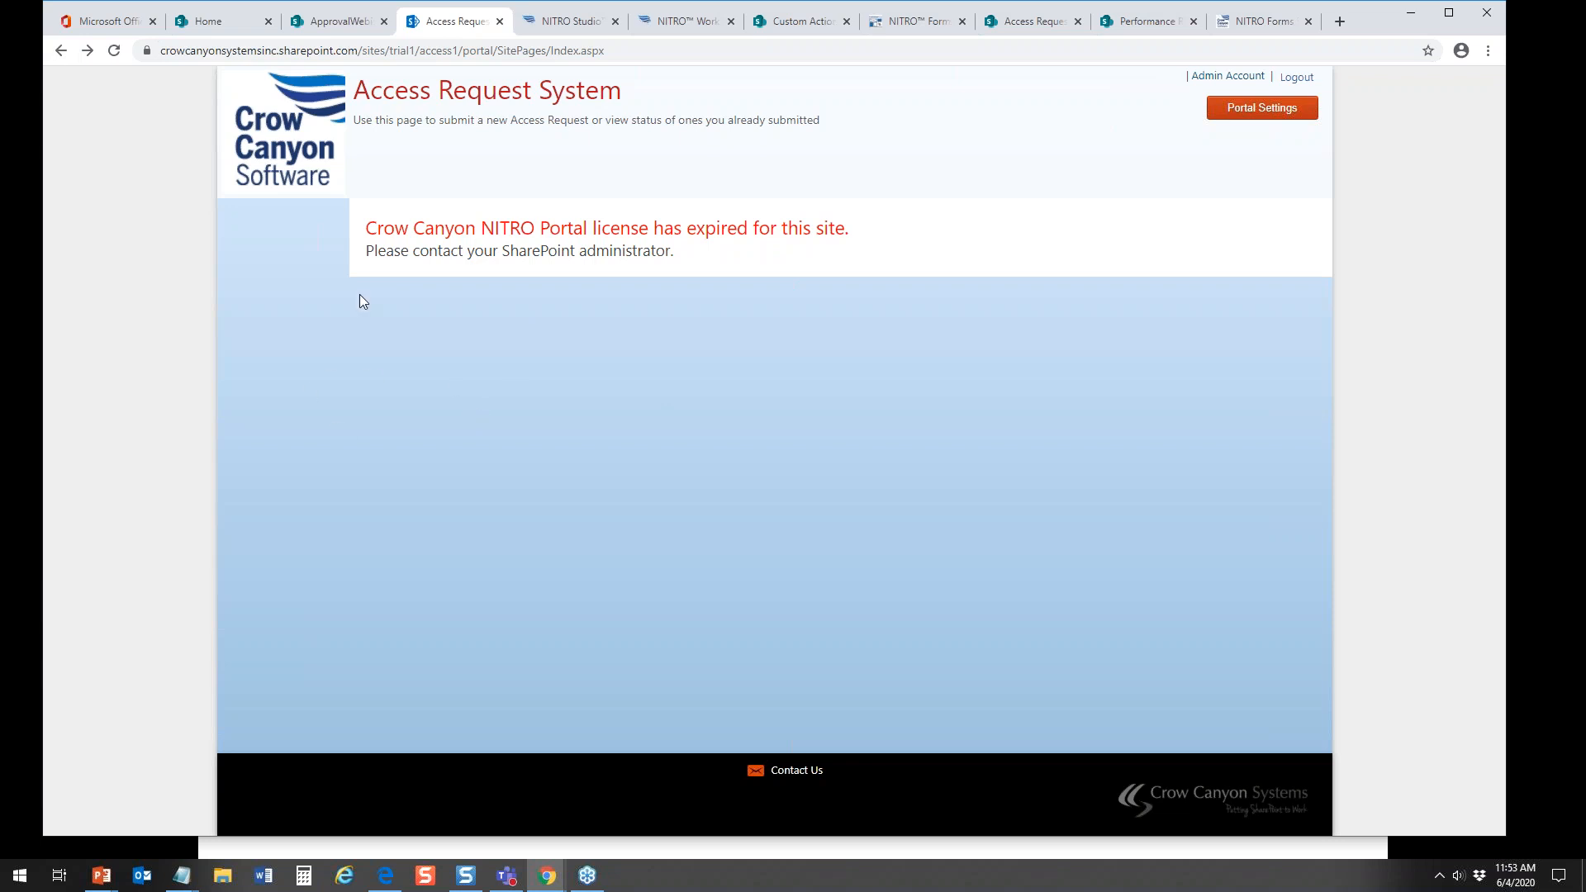
{"action": "left_click", "coordinate": [62, 51]}
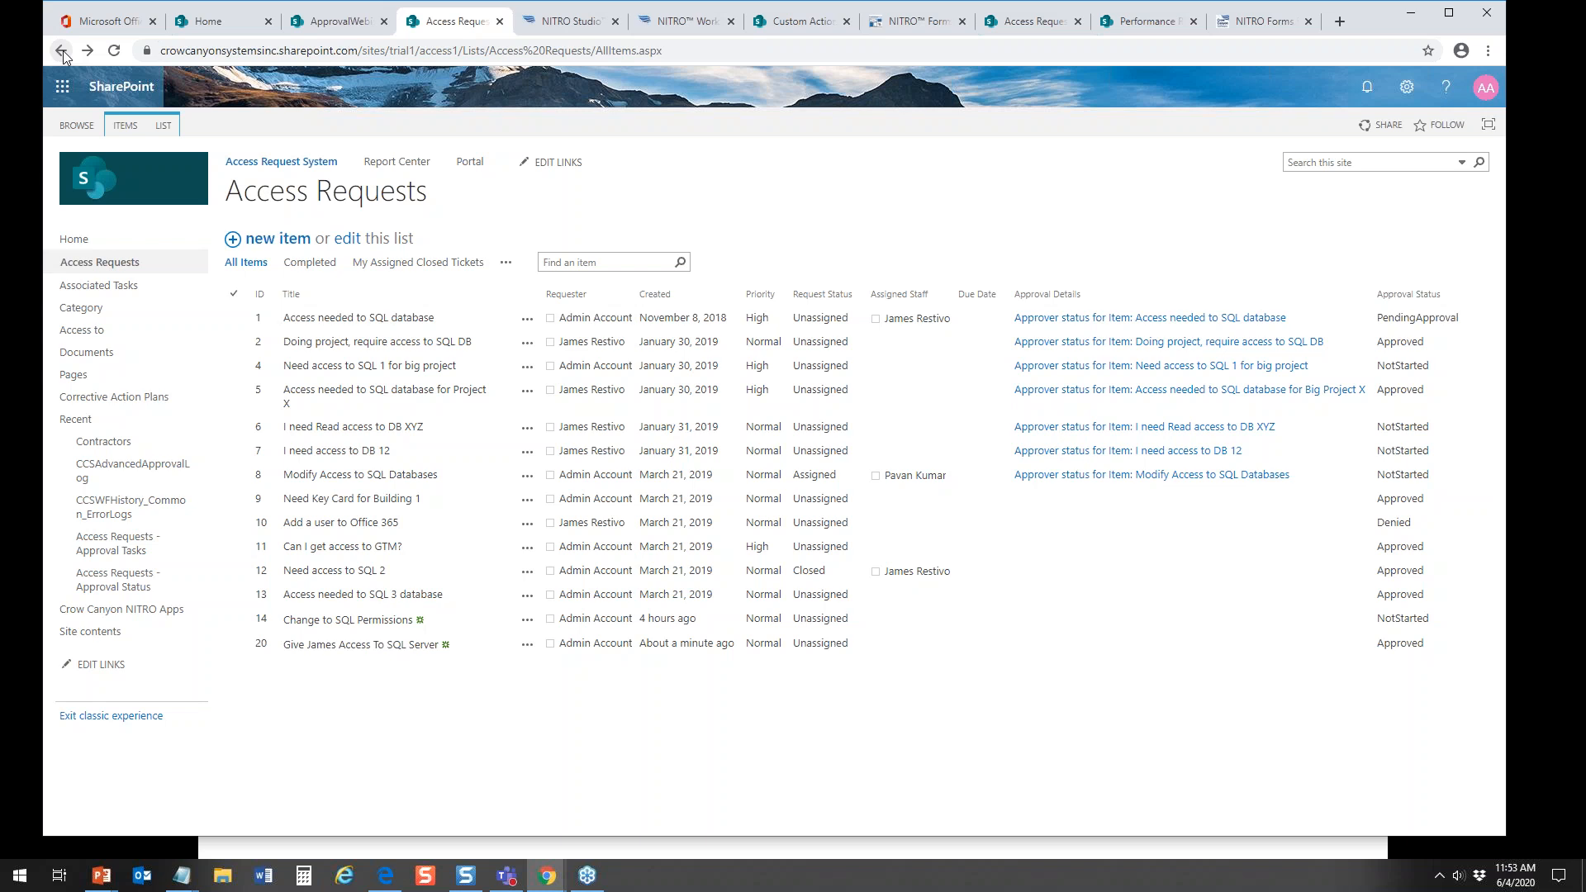
{"action": "key", "text": "XF86AudioLowerVolume"}
{"action": "key", "text": "XF86AudioLowerVolume"}
Step: Preview the New Access Requests form in the Forms Designer at phone size, examine it through to the signature, and close the preview
{"action": "left_click", "coordinate": [912, 21]}
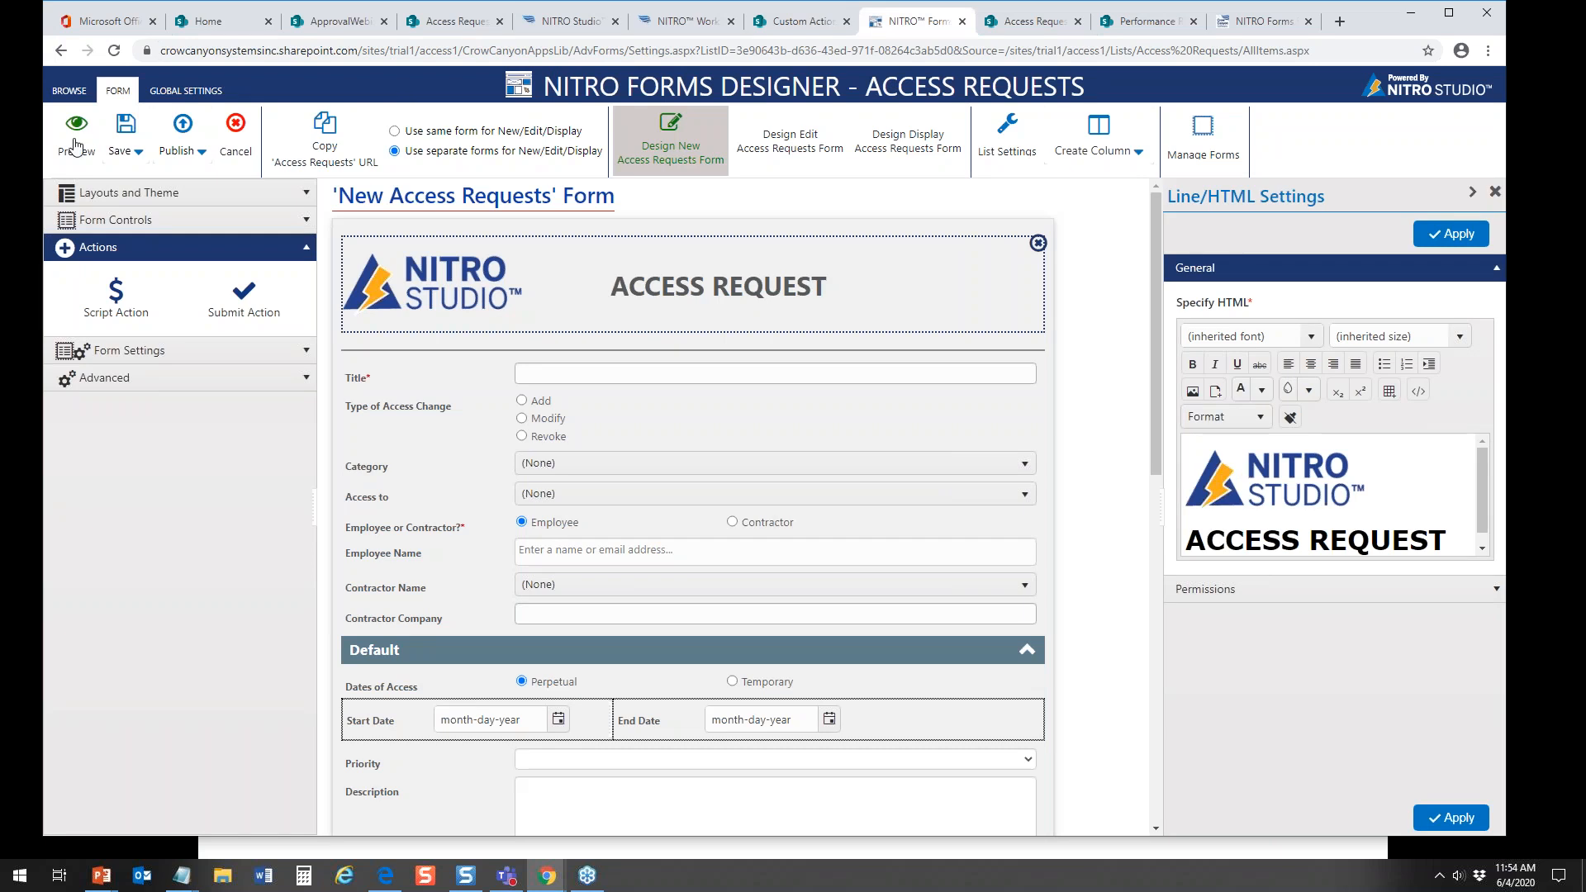
{"action": "left_click", "coordinate": [76, 140]}
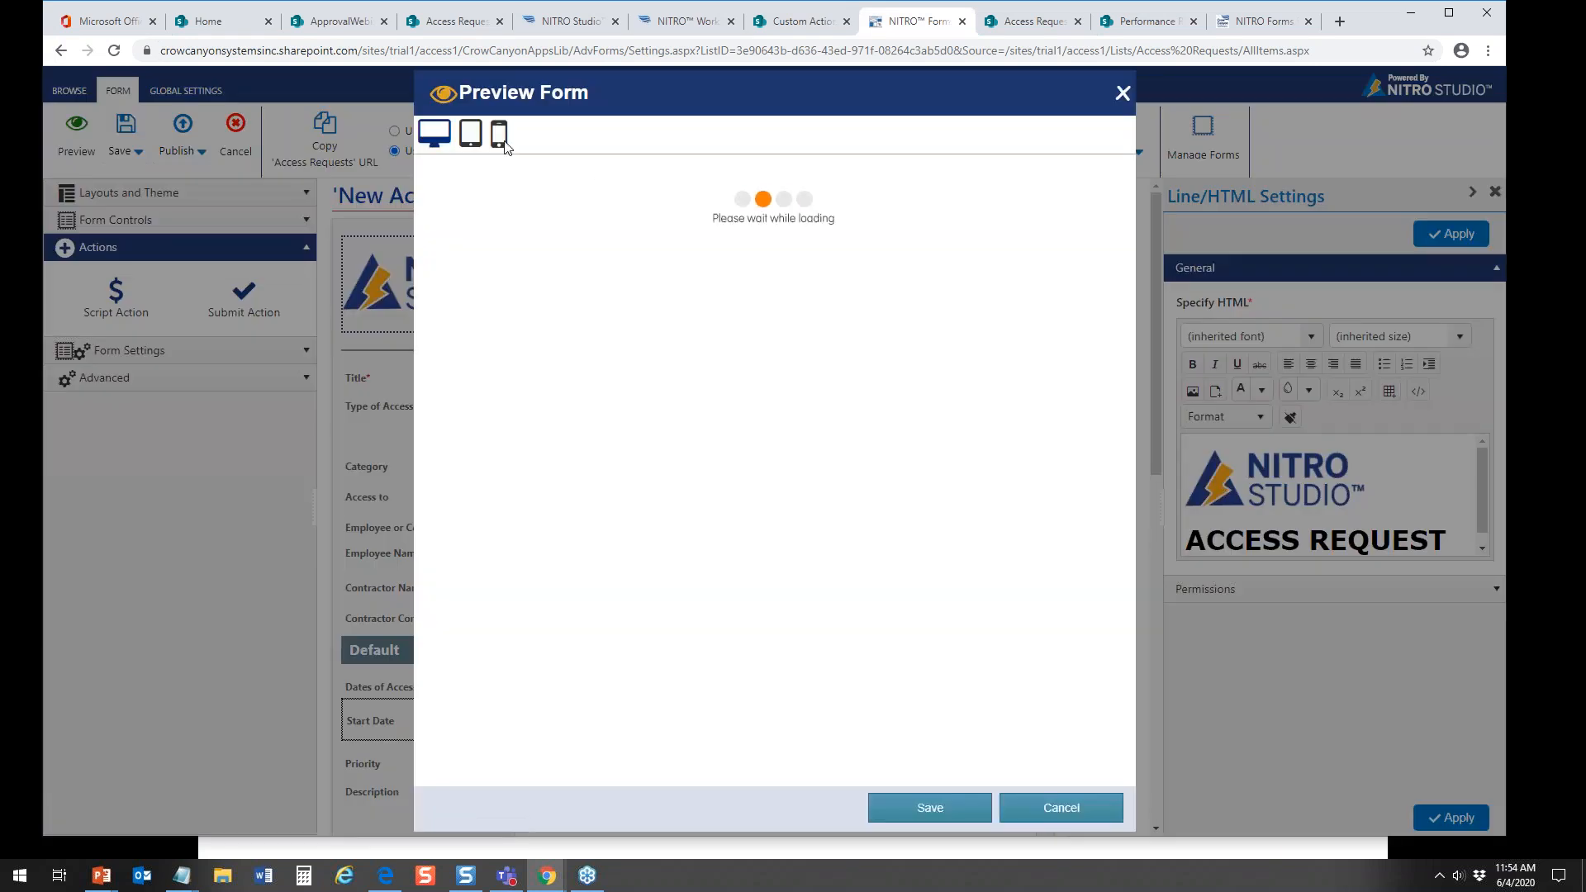
{"action": "left_click", "coordinate": [502, 141]}
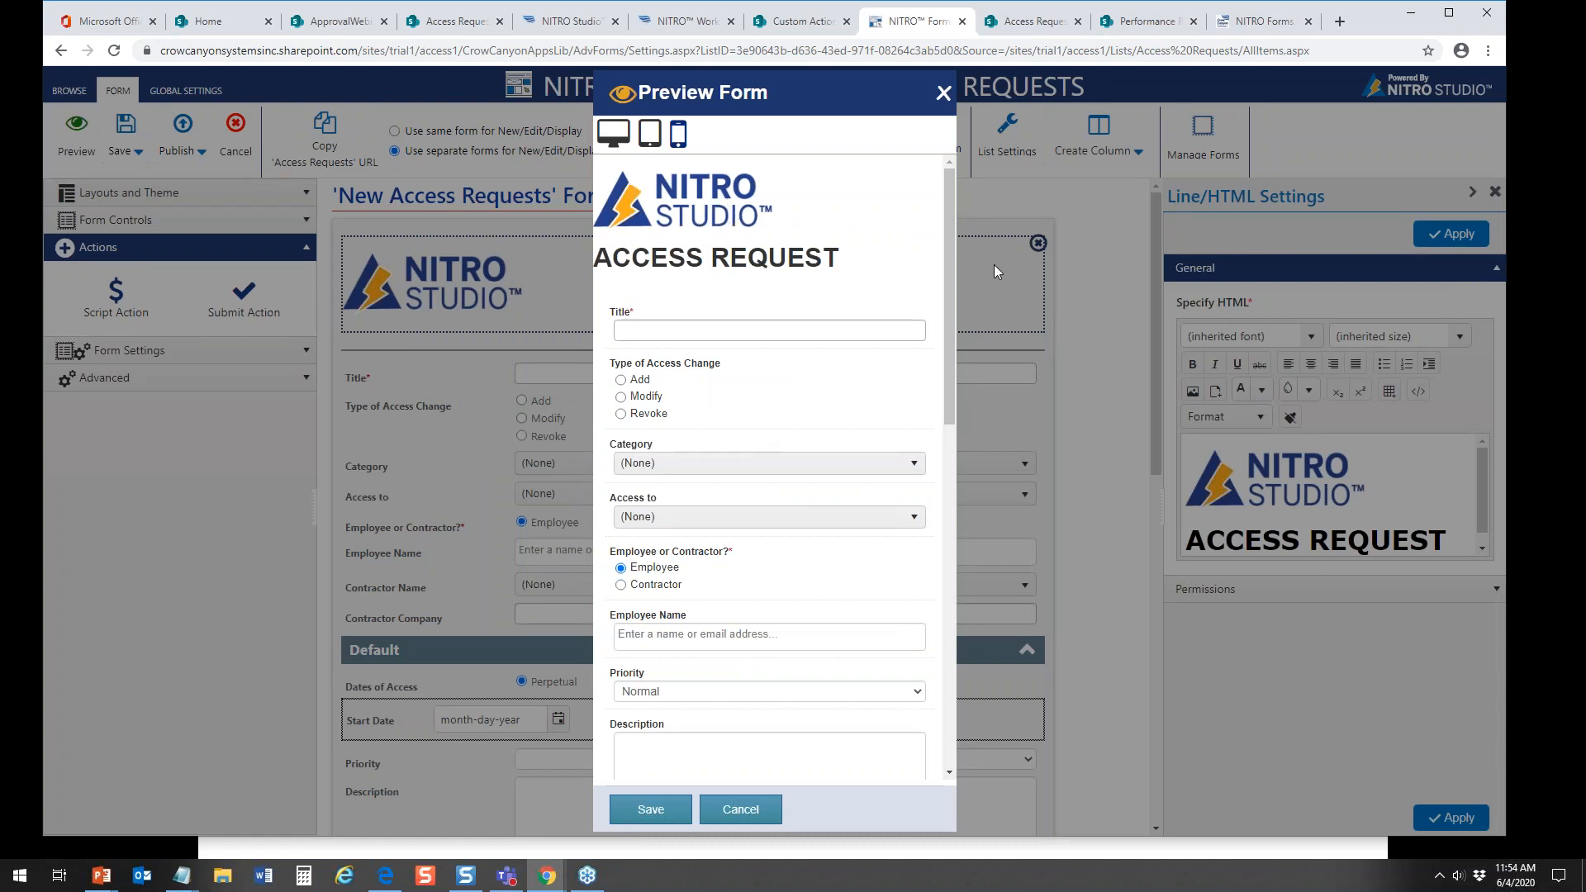
{"action": "left_click_drag", "start_coordinate": [948, 261], "coordinate": [944, 618]}
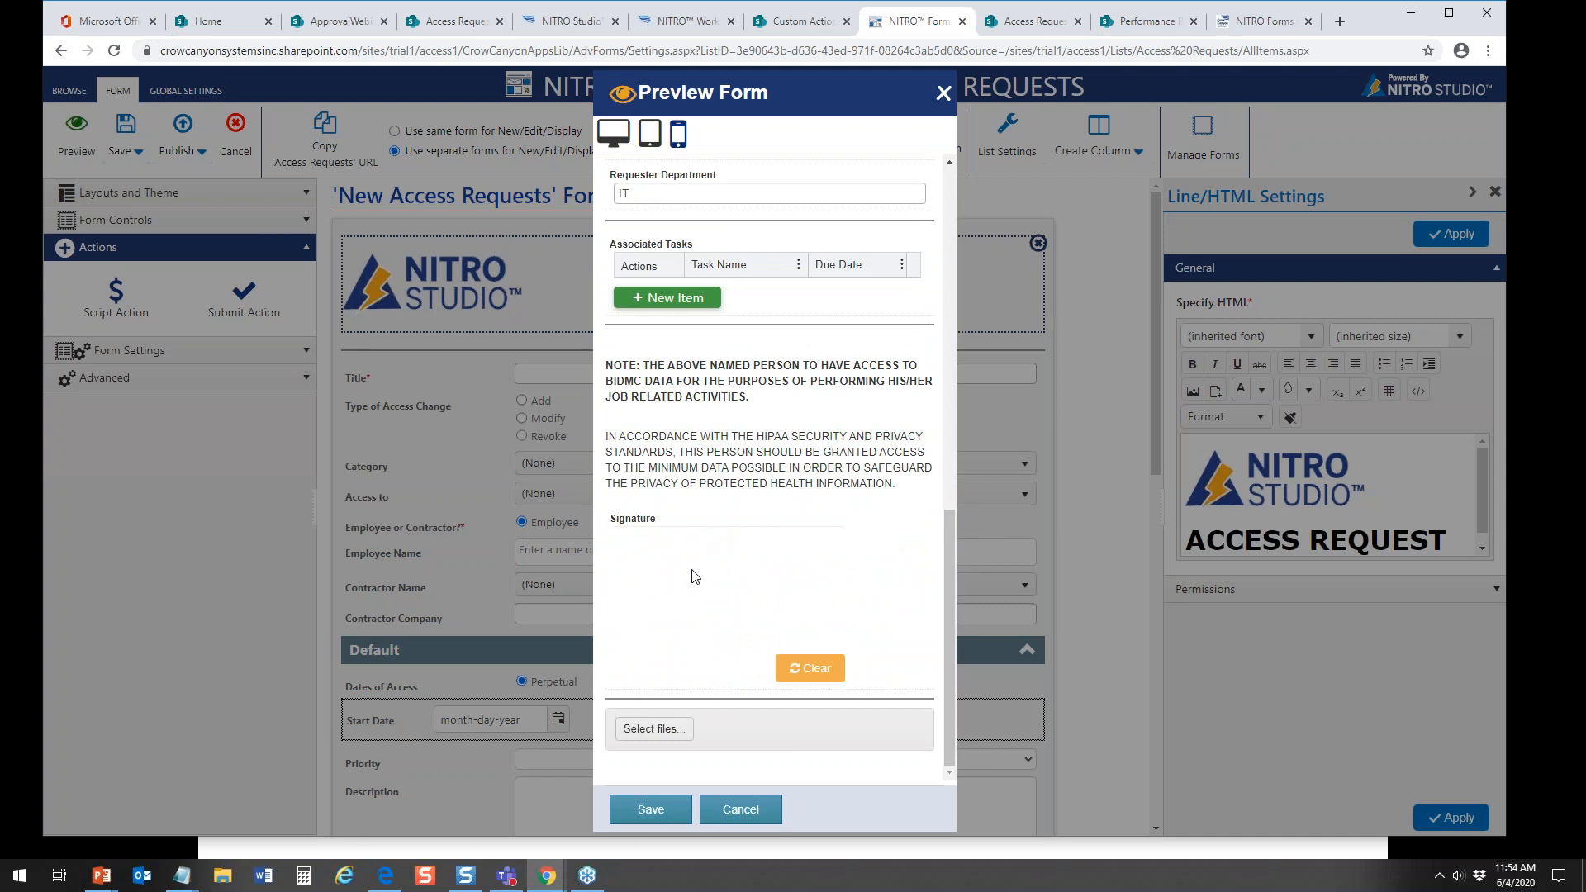
{"action": "left_click_drag", "start_coordinate": [945, 522], "coordinate": [940, 157]}
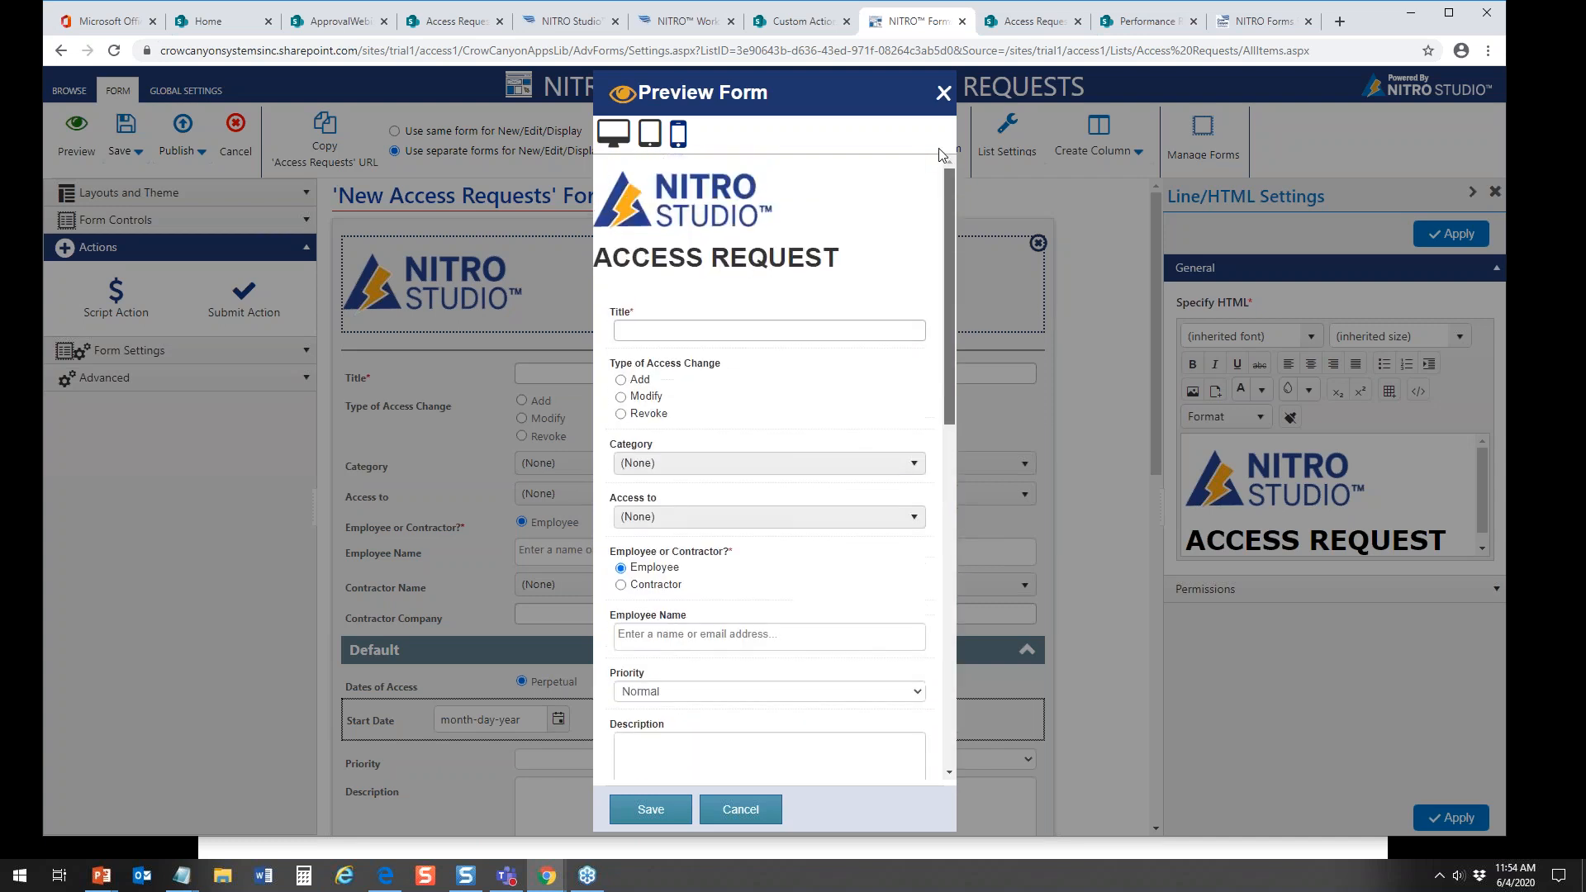
{"action": "left_click", "coordinate": [941, 94]}
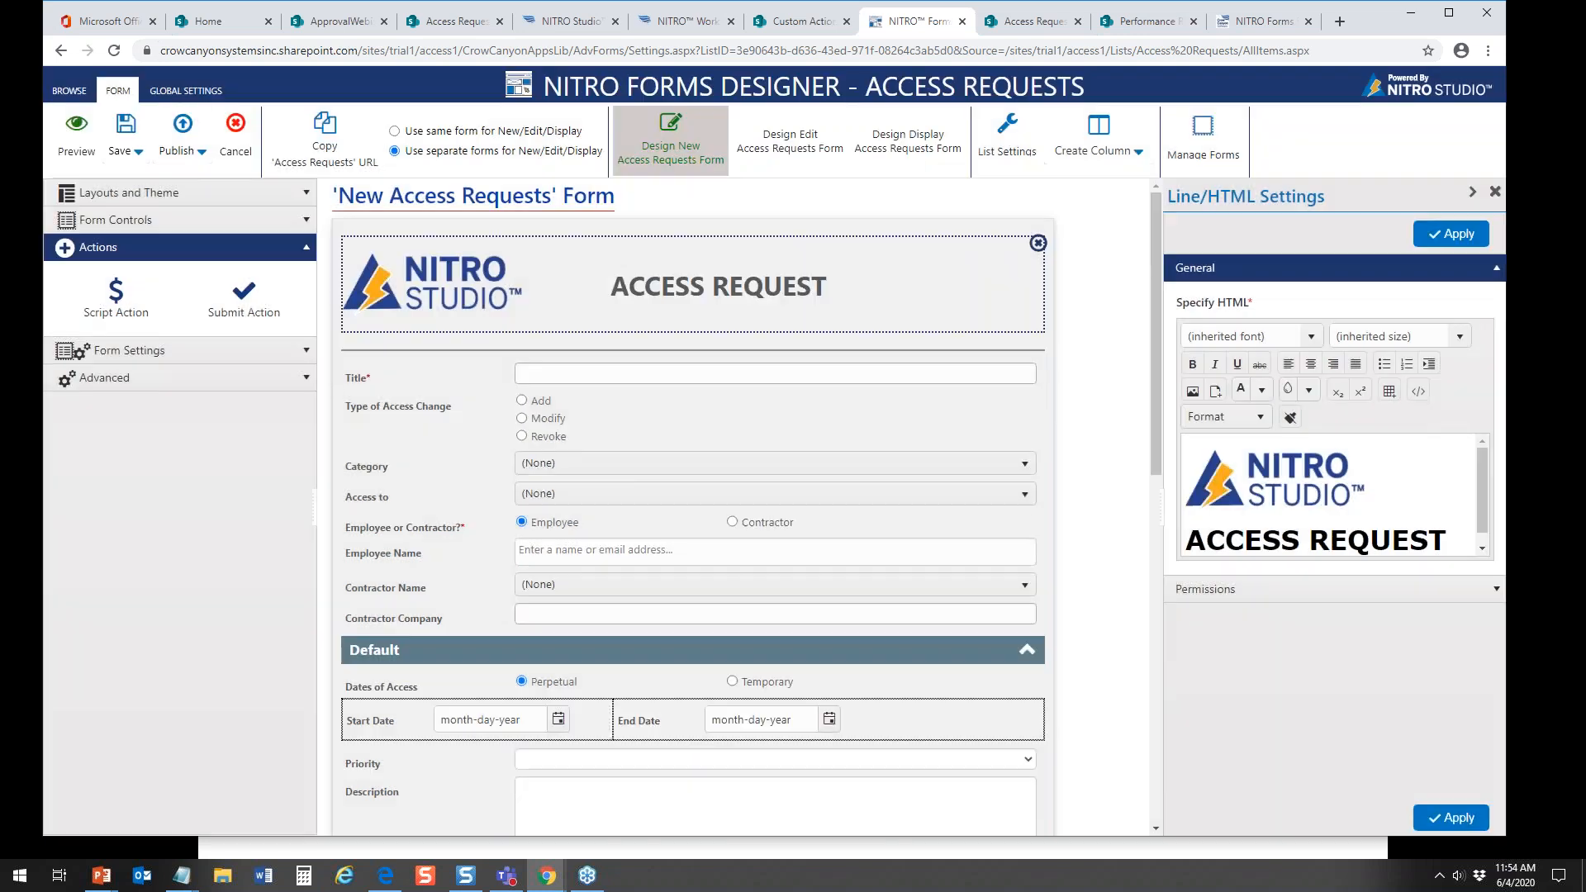
Step: Show the Access Requests list in the modern SharePoint experience and fit the browser window to the screen
{"action": "left_click", "coordinate": [403, 25]}
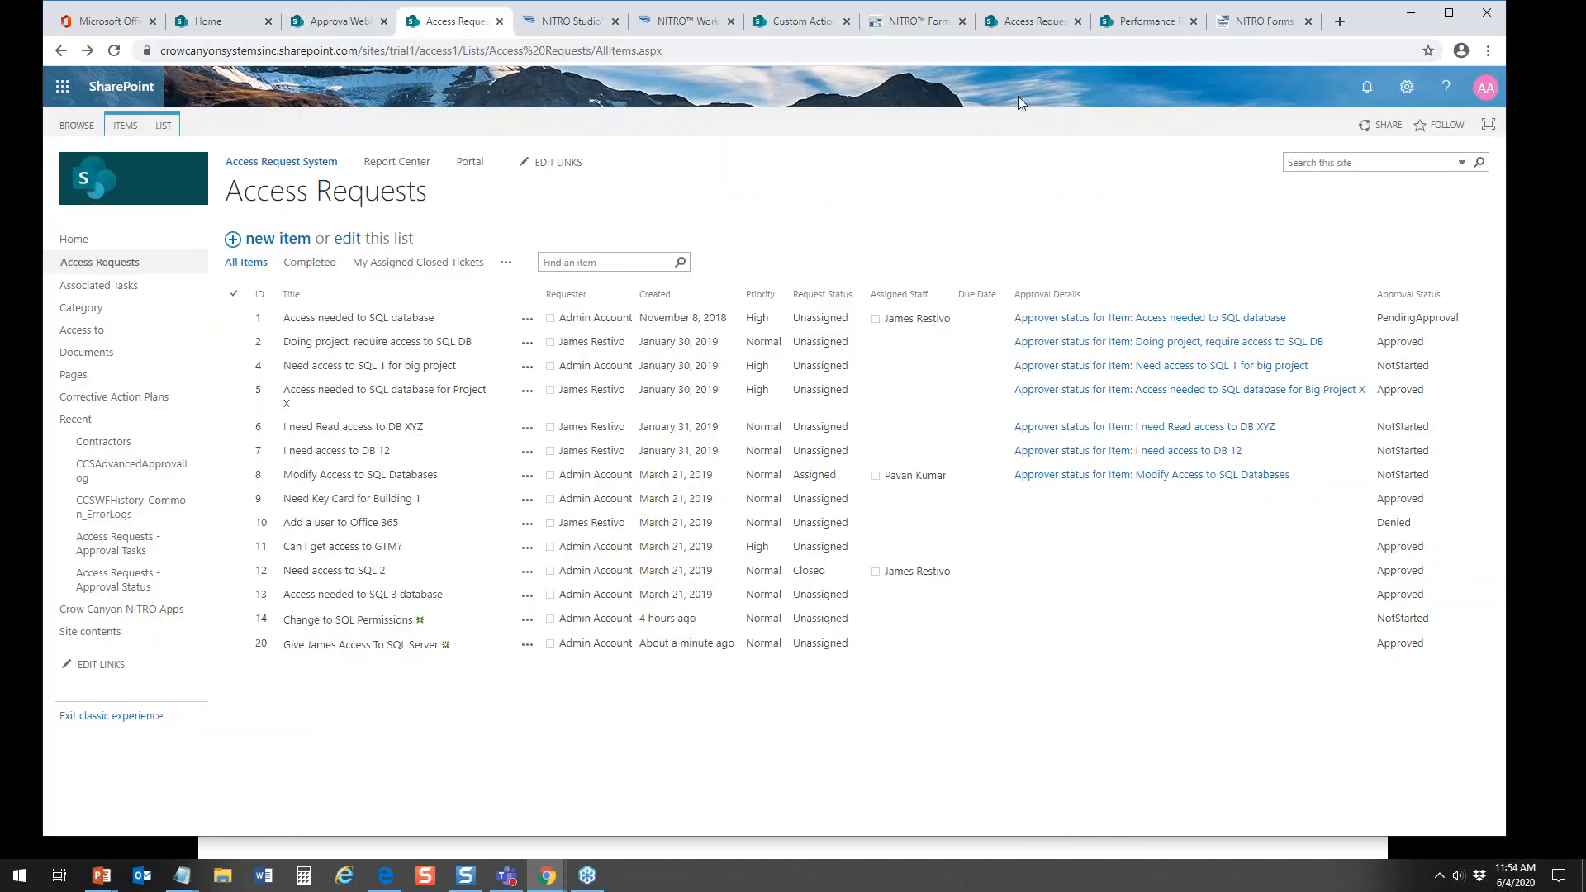
{"action": "left_click", "coordinate": [1448, 12]}
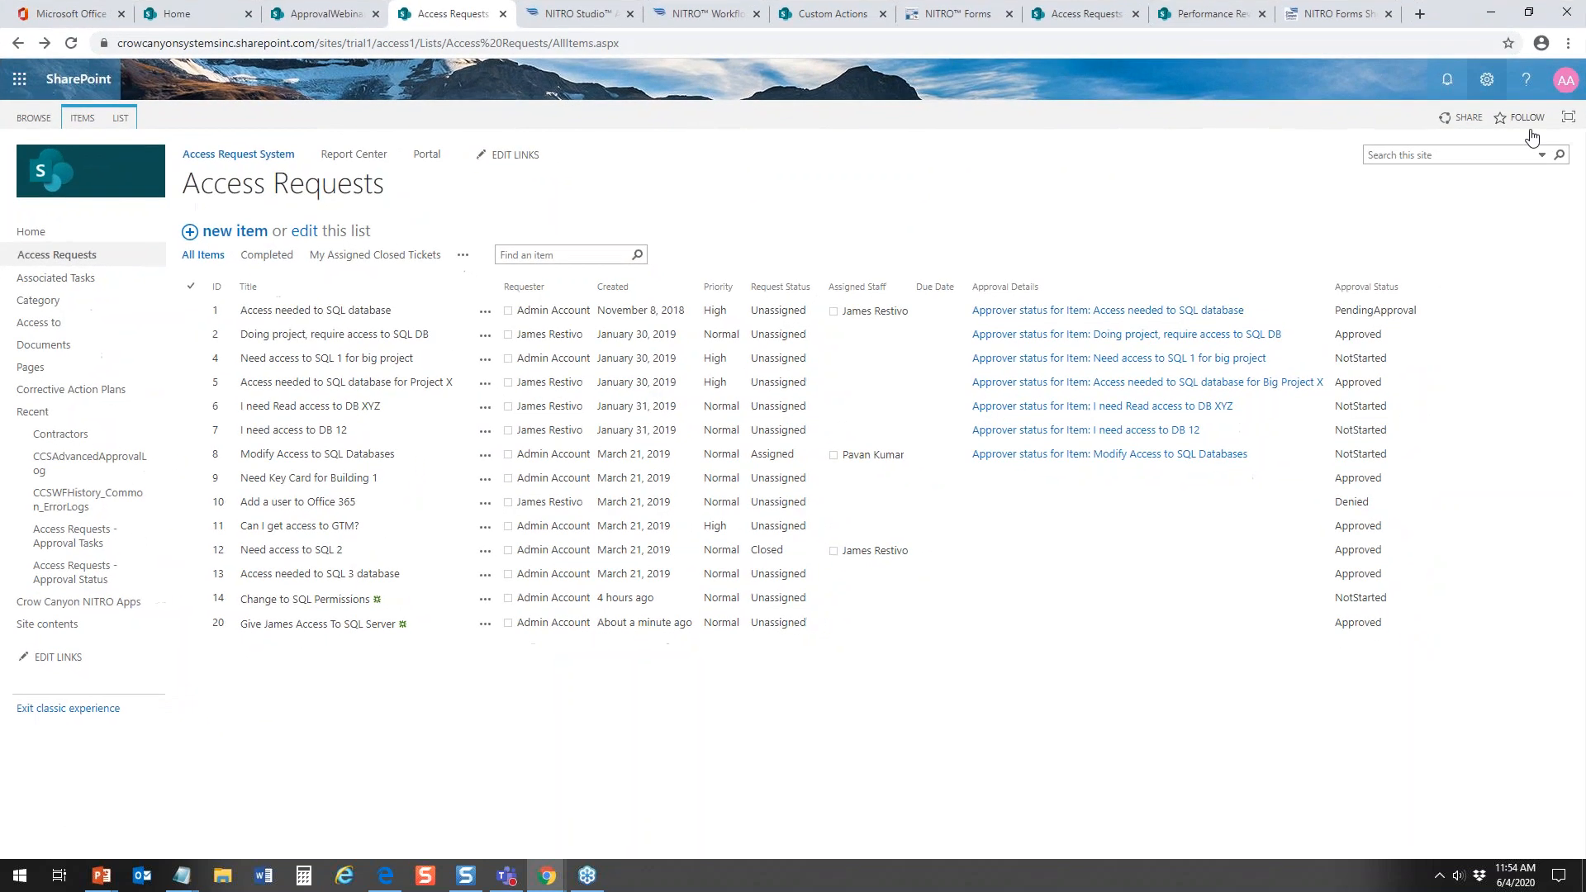
{"action": "left_click", "coordinate": [1529, 12]}
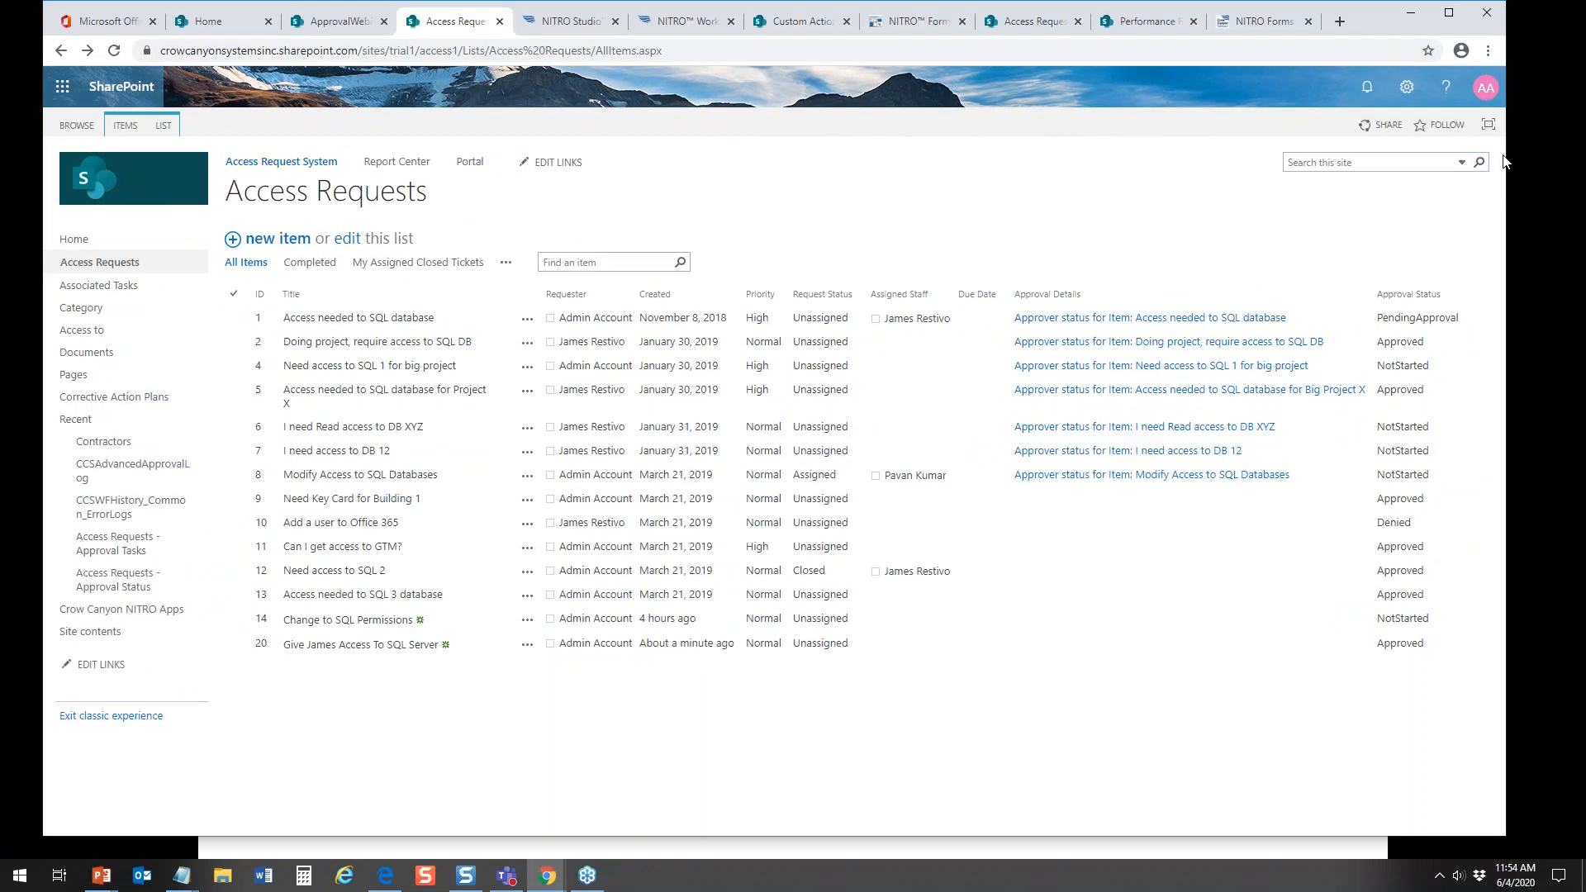
{"action": "left_click_drag", "start_coordinate": [1503, 155], "coordinate": [1585, 239]}
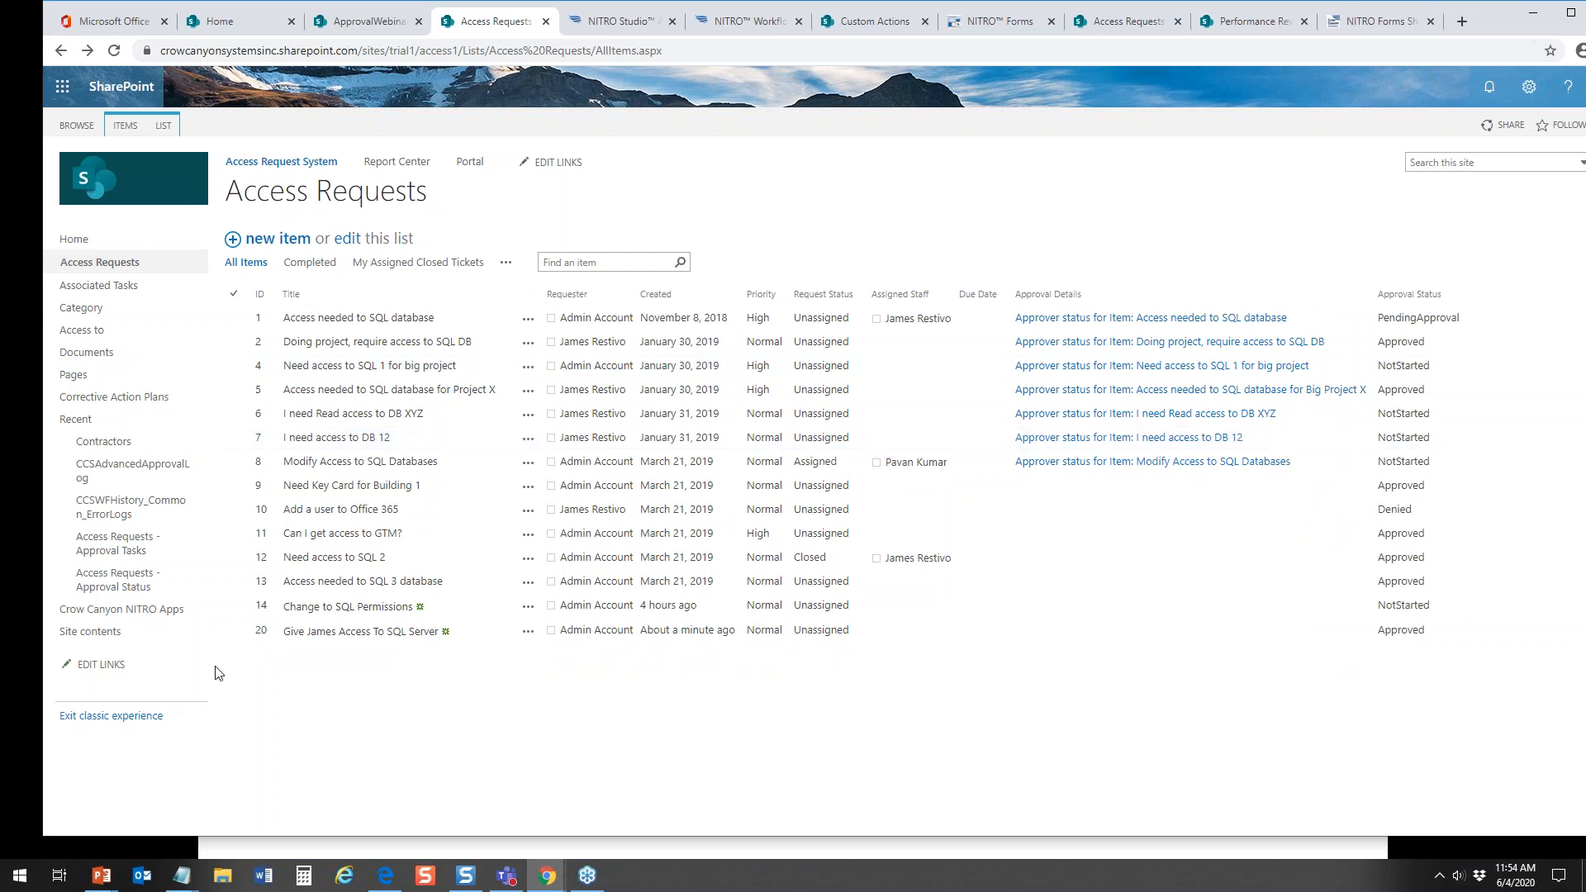
{"action": "left_click", "coordinate": [90, 716]}
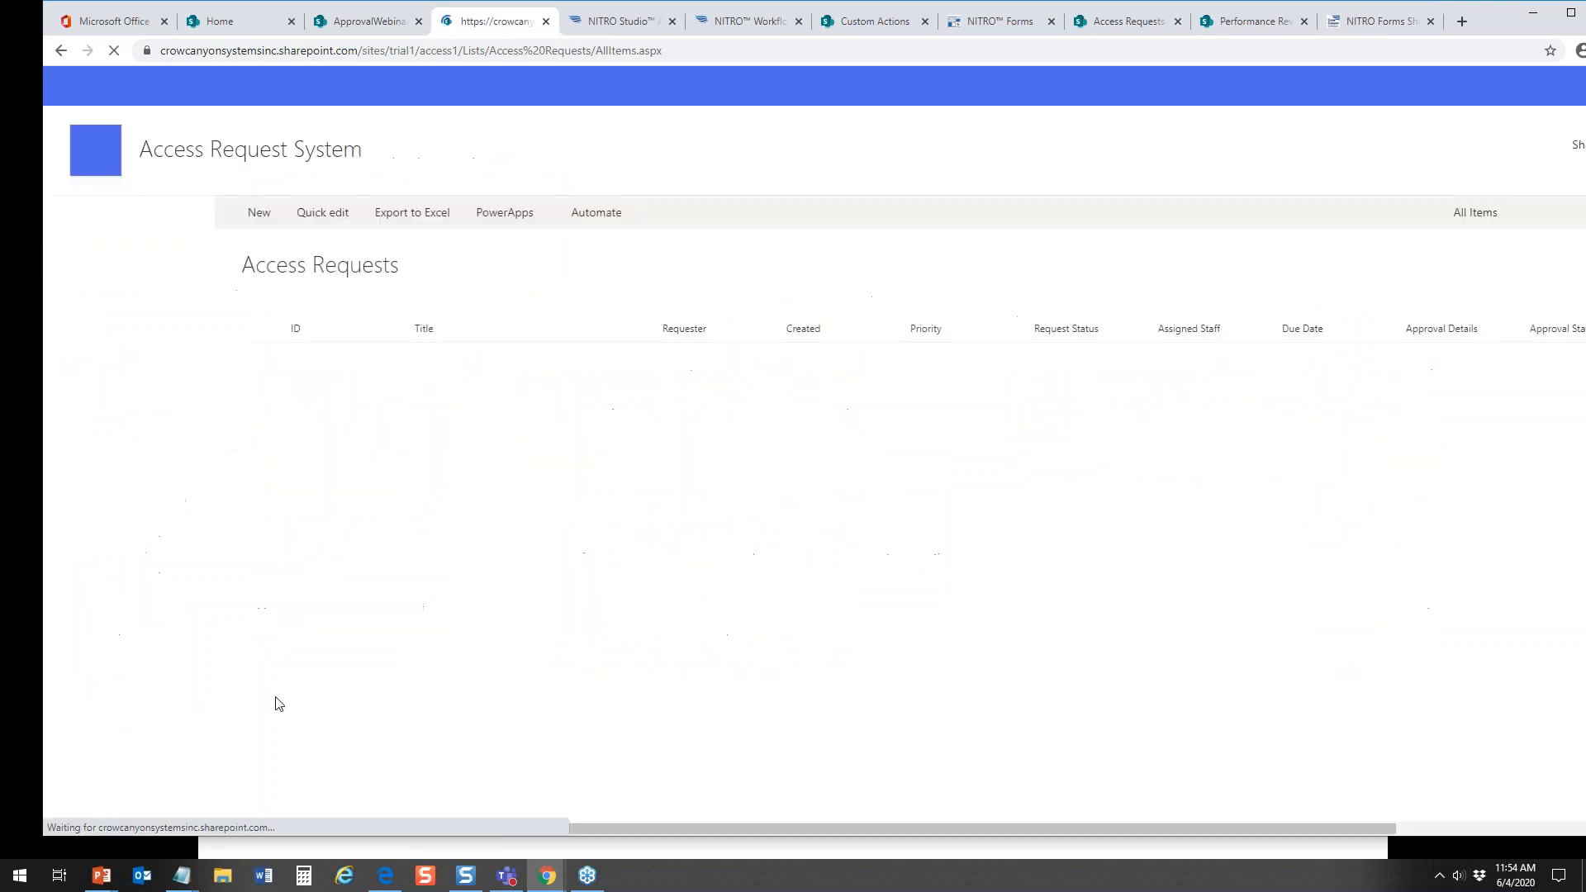
{"action": "left_click_drag", "start_coordinate": [1505, 6], "coordinate": [1471, 11]}
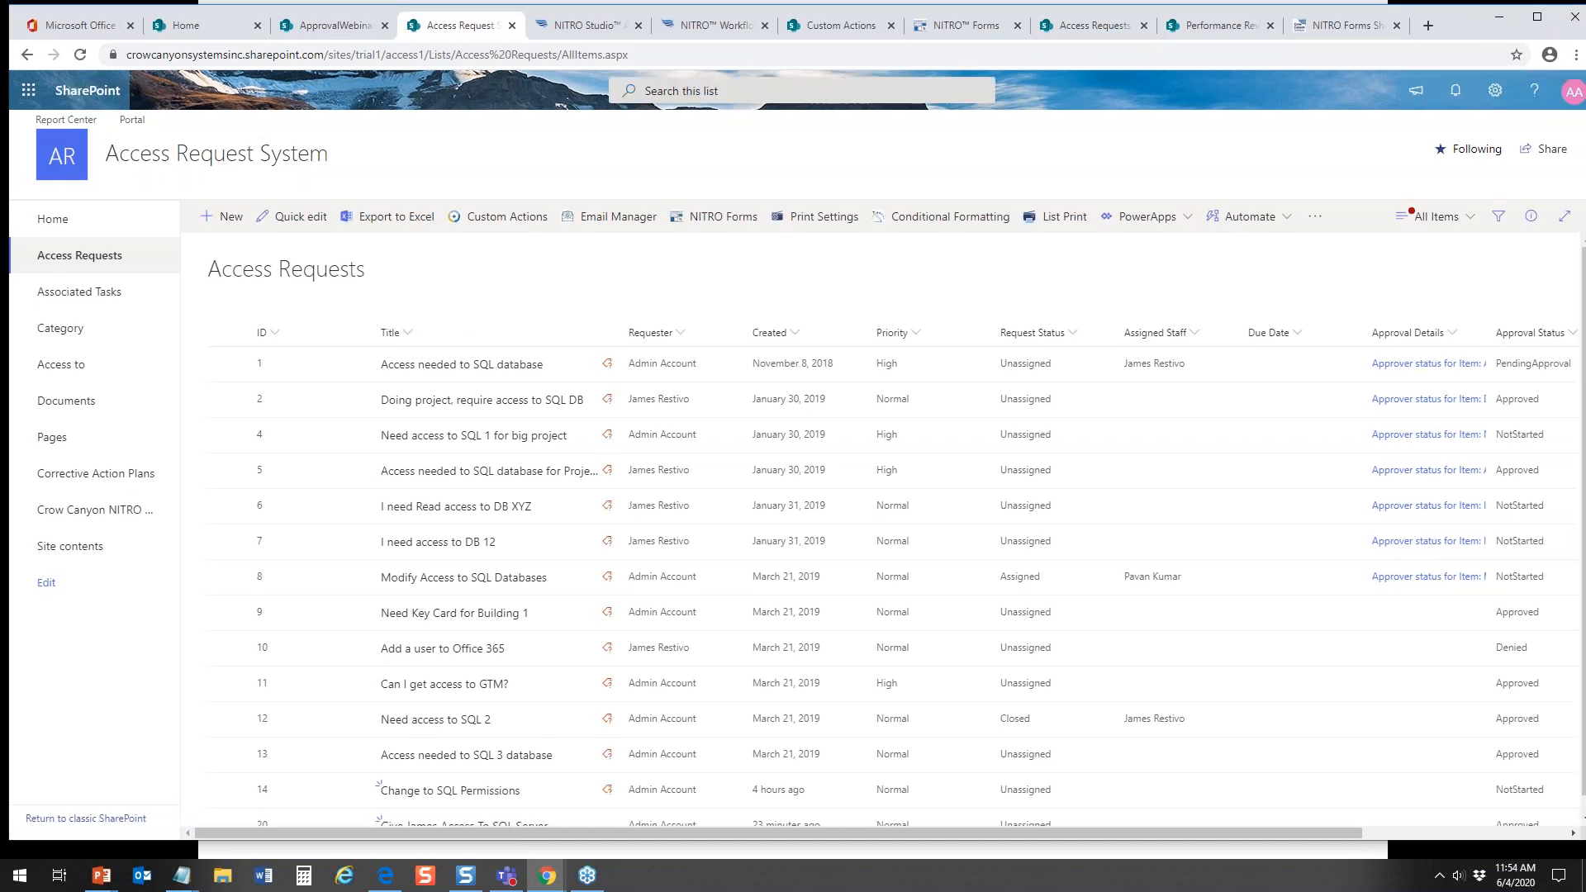
{"action": "mouse_move", "coordinate": [1584, 124]}
{"action": "left_mouse_down"}
{"action": "mouse_move", "coordinate": [392, 122]}
{"action": "mouse_move", "coordinate": [183, 156]}
{"action": "mouse_move", "coordinate": [1574, 154]}
{"action": "left_mouse_up"}
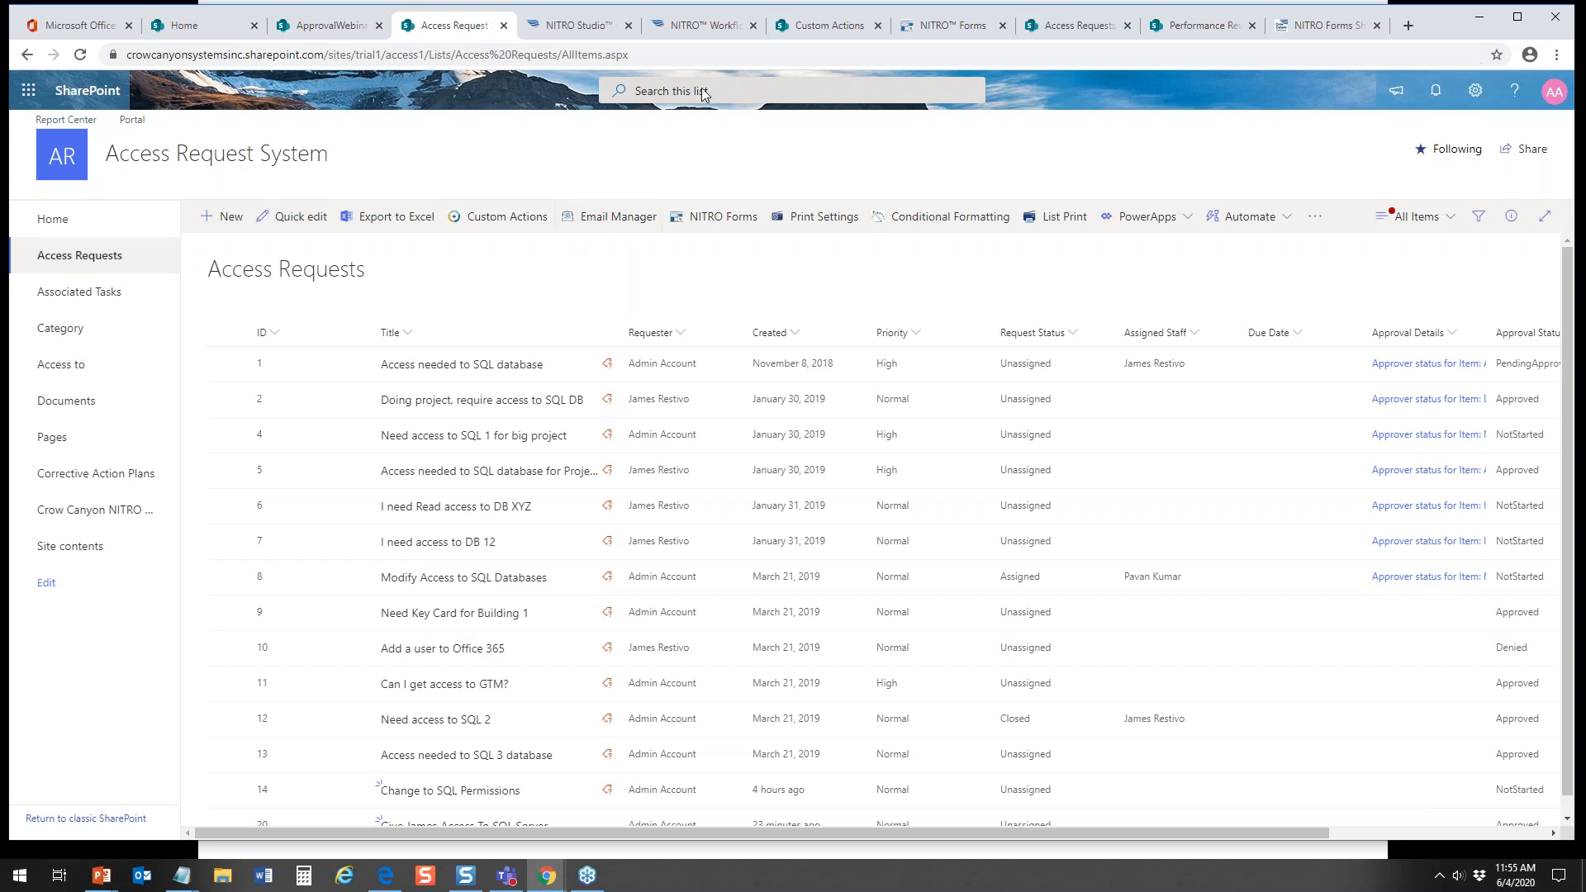
Step: Review the Notify Staff on New Database Access Request workflow's trigger, condition and Notify Staff mail action, leaving both without saving
{"action": "left_click", "coordinate": [725, 27]}
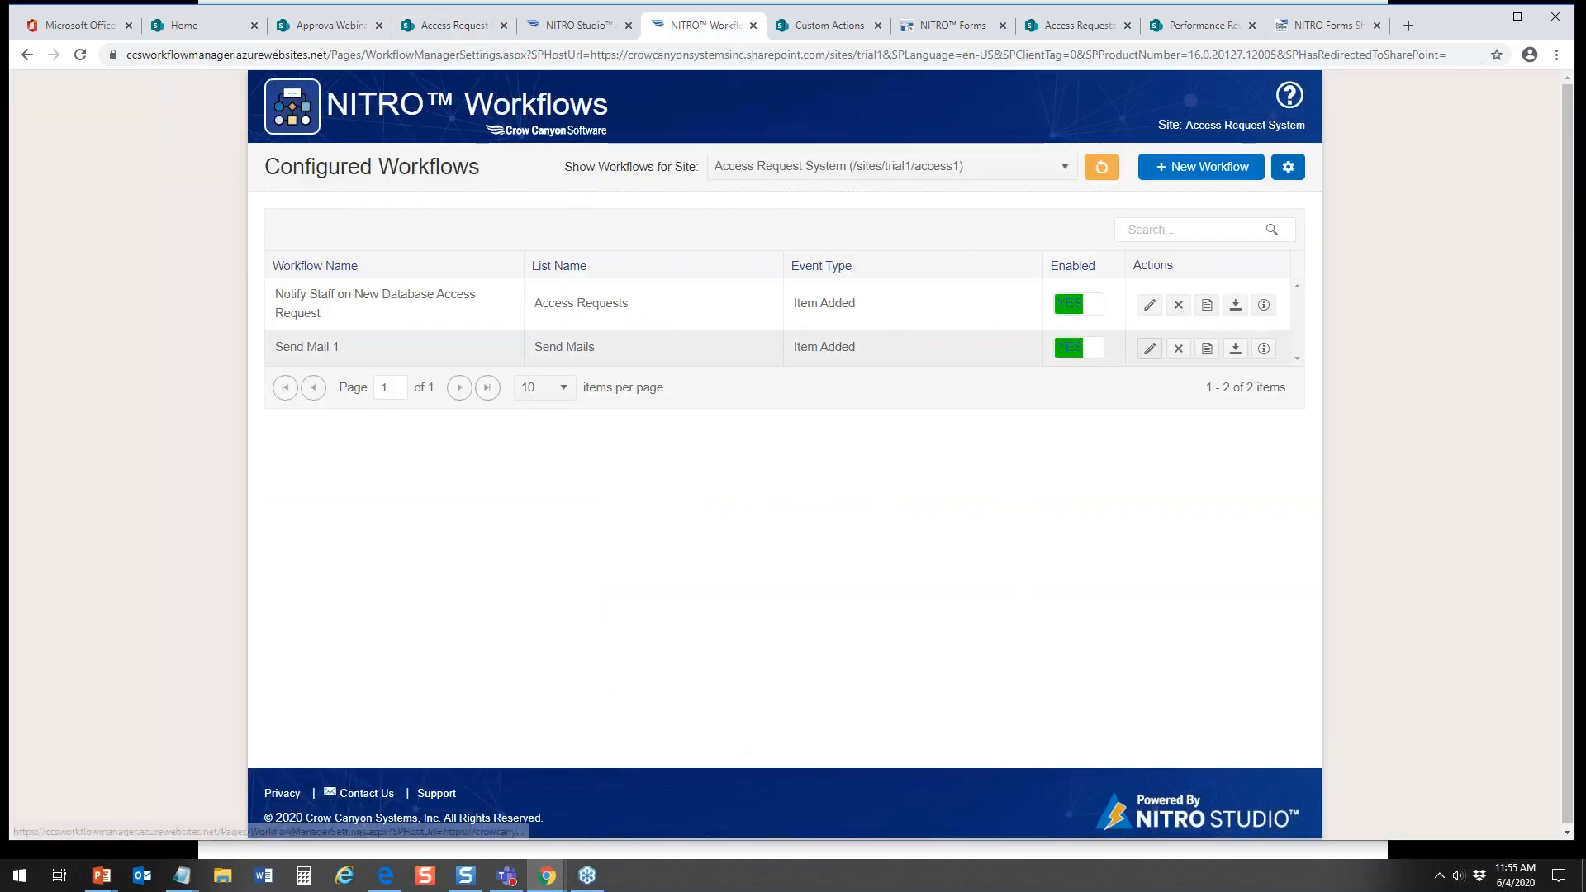
{"action": "left_click", "coordinate": [1151, 309]}
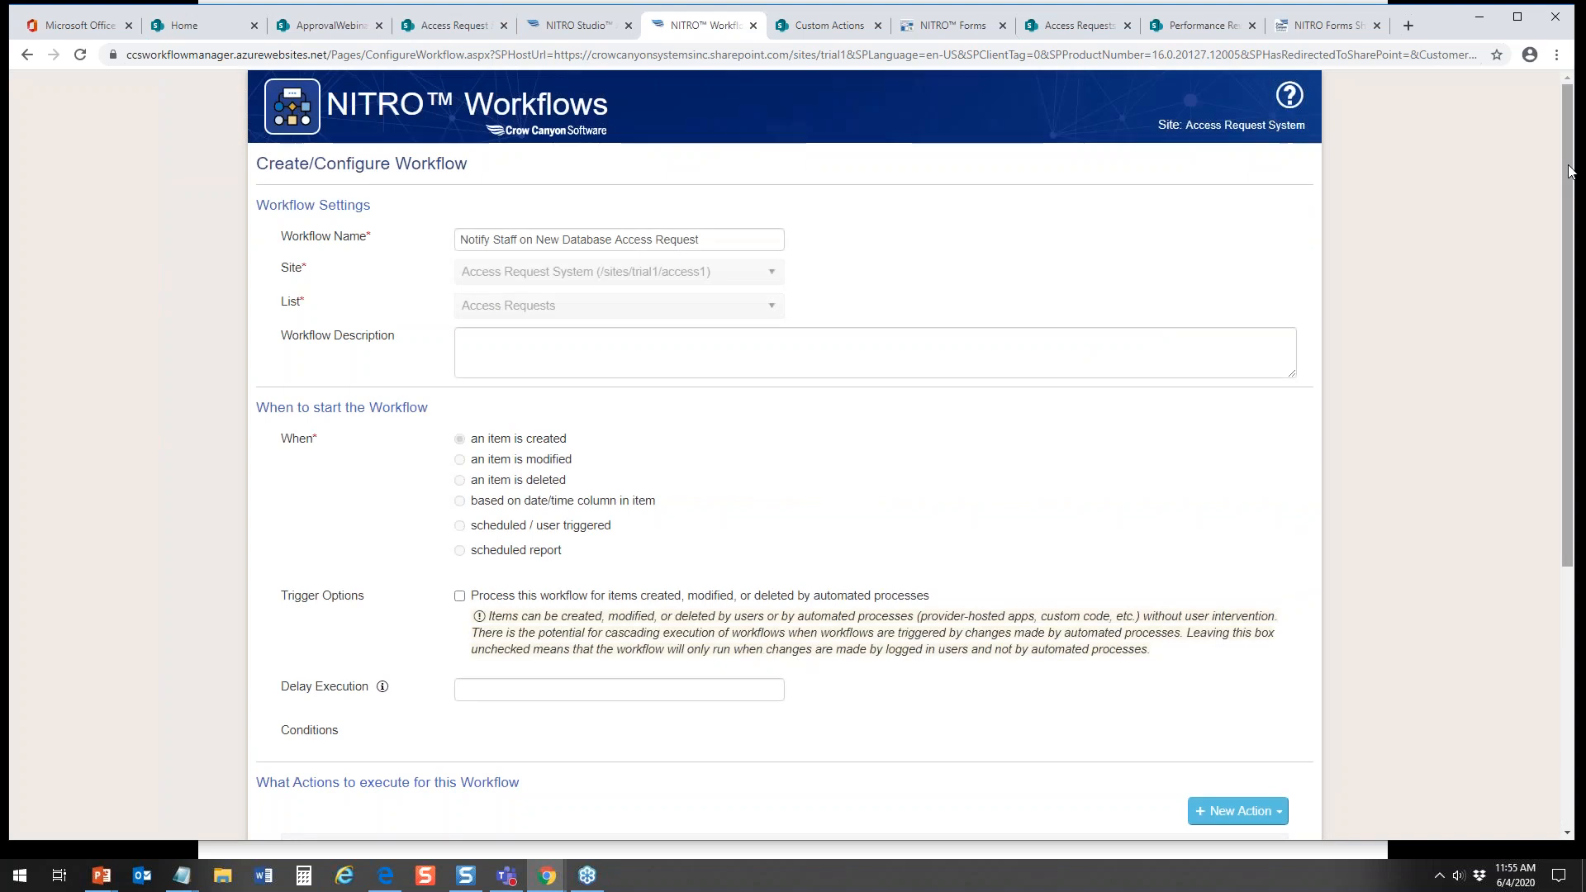
{"action": "scroll", "coordinate": [1312, 324], "scroll_direction": "down", "scroll_amount": 3}
{"action": "scroll", "coordinate": [1169, 555], "scroll_direction": "down", "scroll_amount": 2}
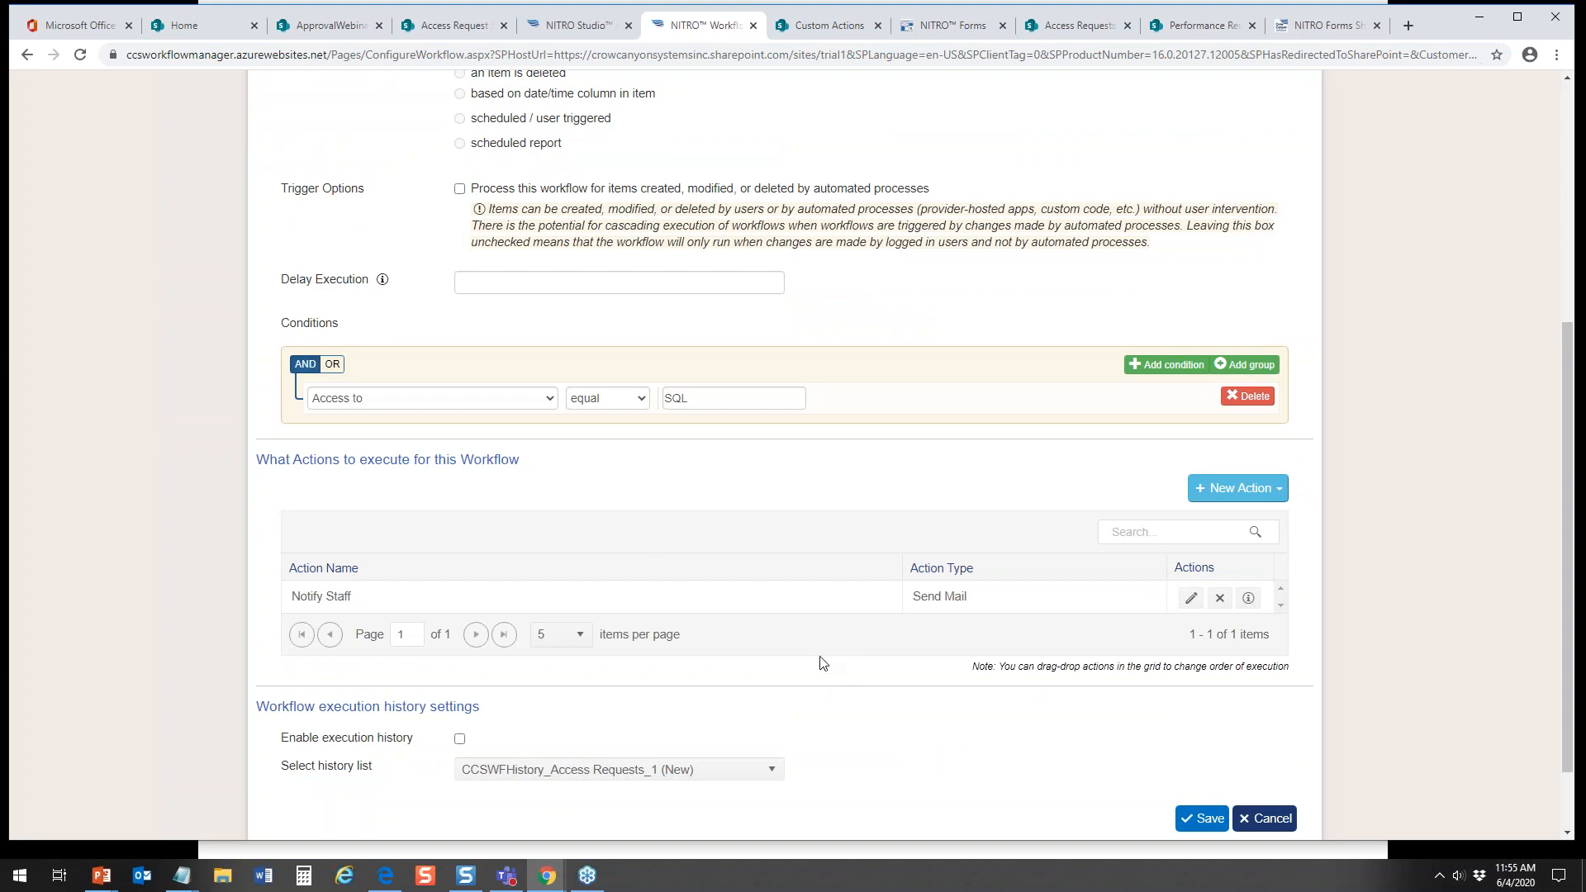
{"action": "left_click", "coordinate": [1191, 597]}
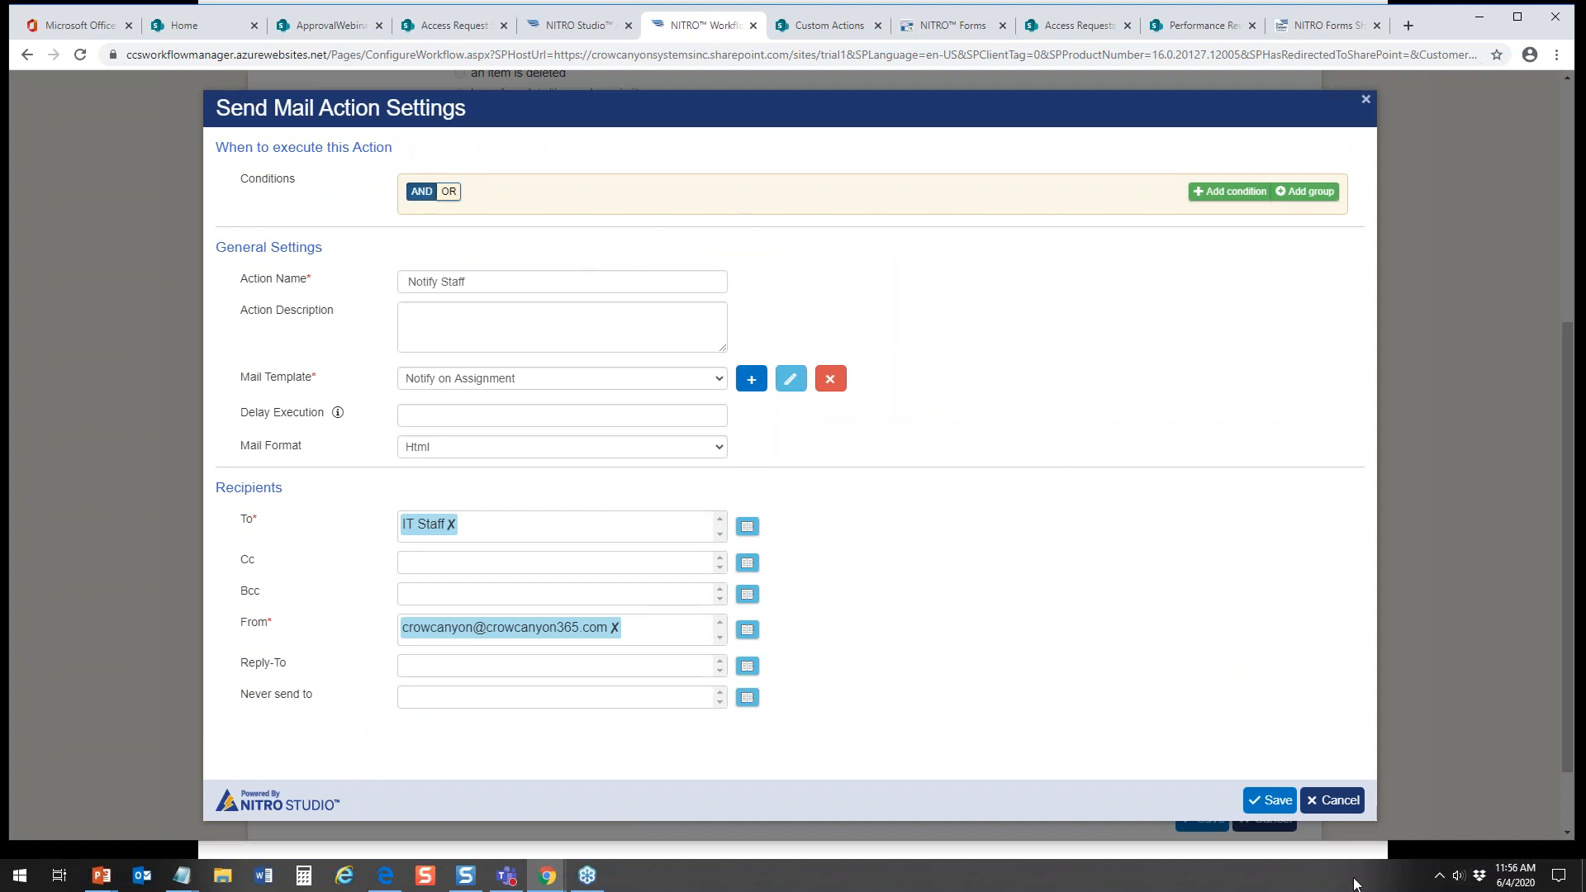
{"action": "left_click", "coordinate": [1327, 807]}
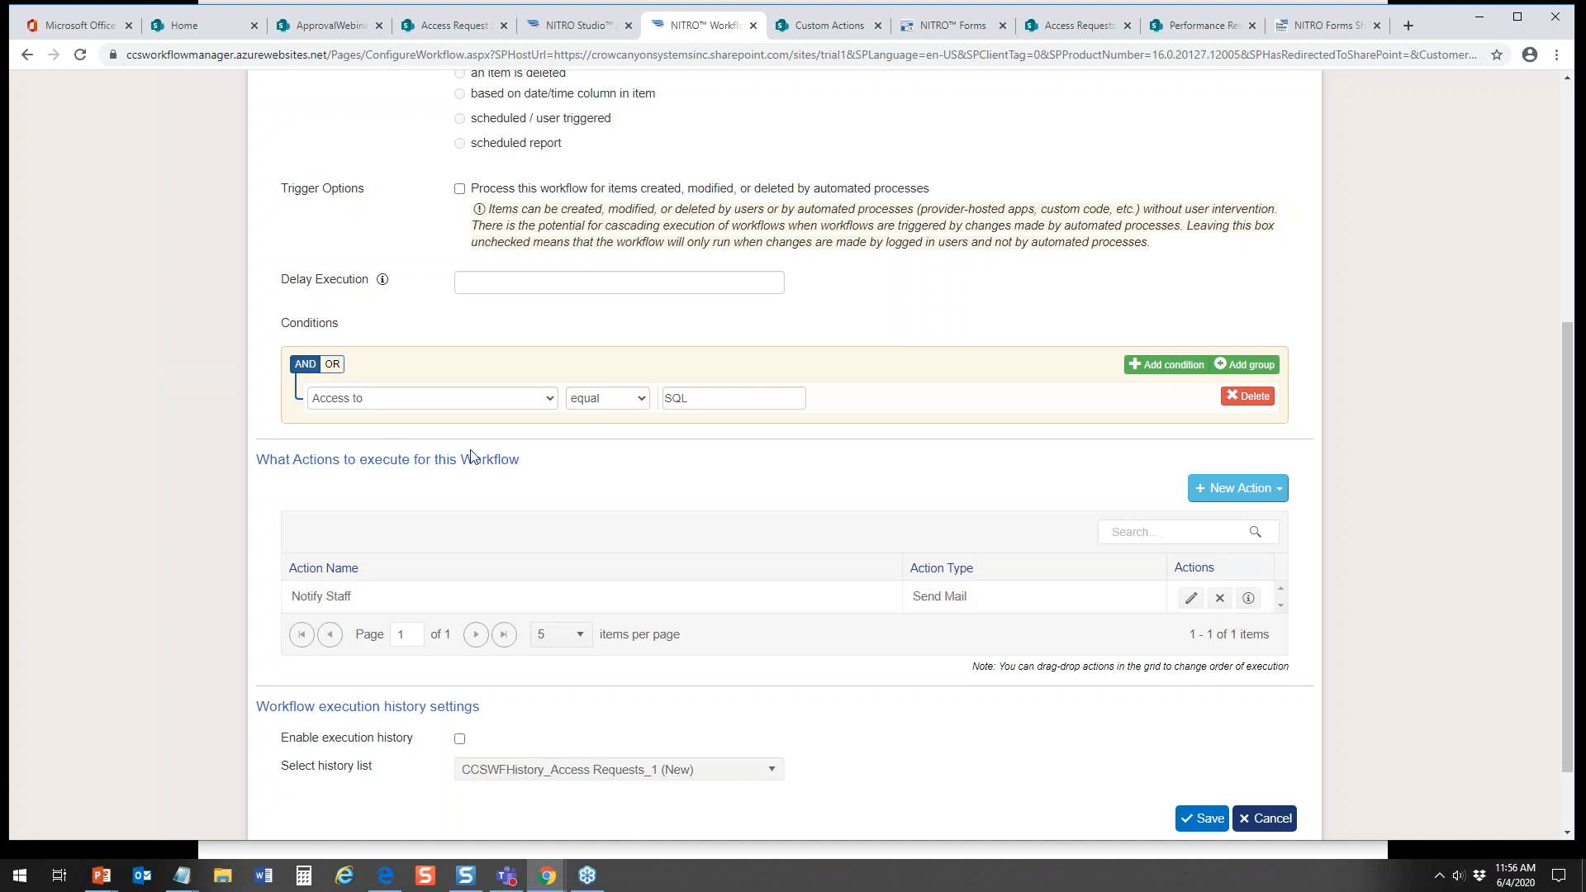
{"action": "left_click_drag", "start_coordinate": [1566, 364], "coordinate": [1554, 236]}
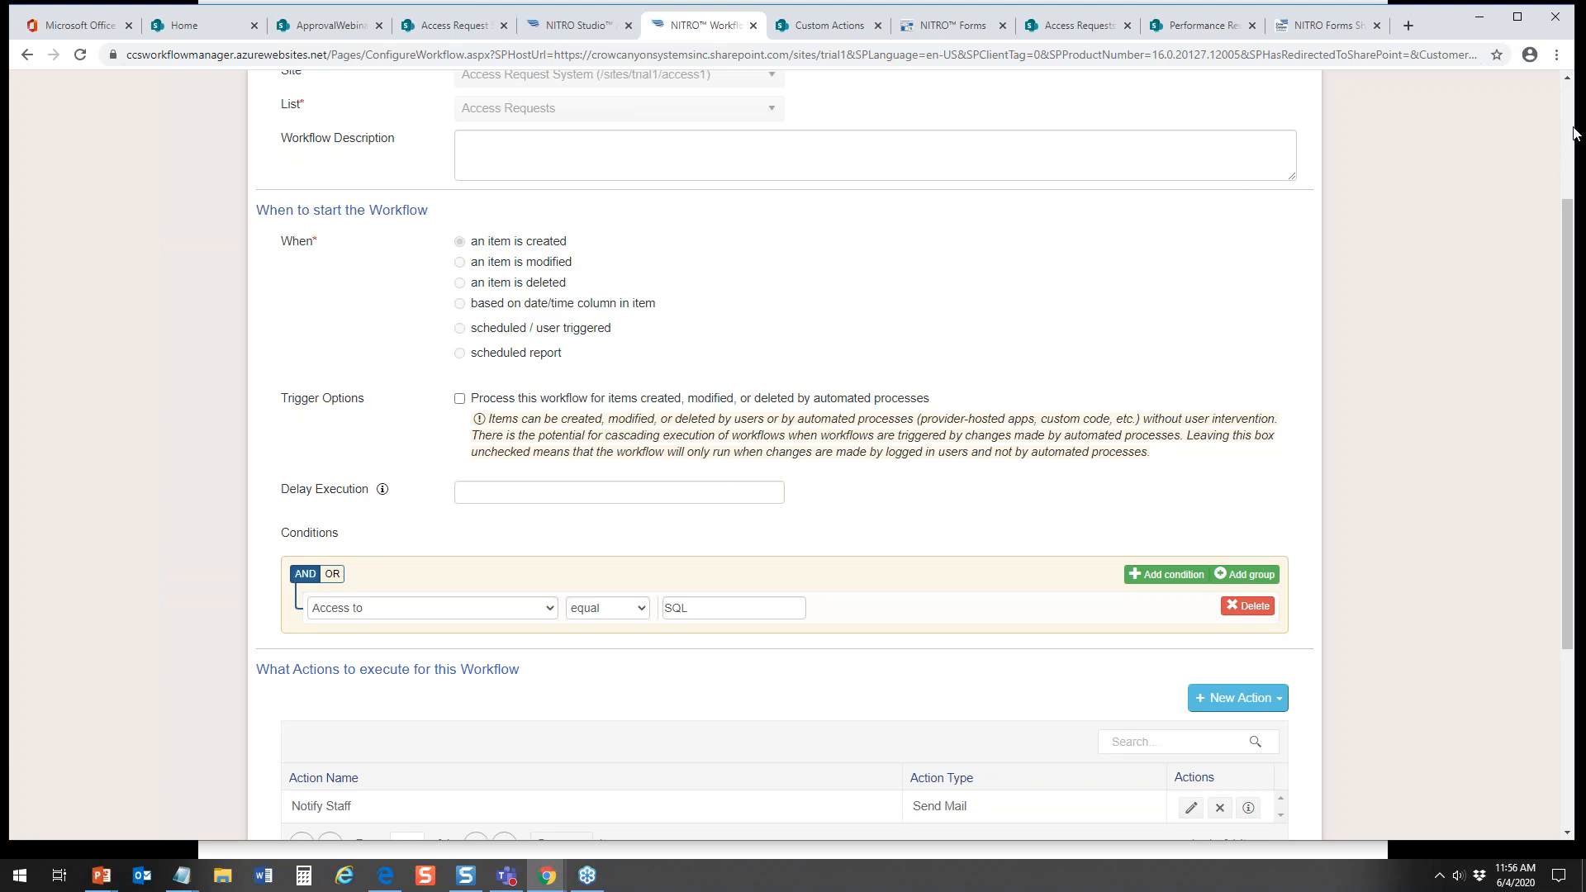
{"action": "left_click_drag", "start_coordinate": [1566, 235], "coordinate": [1567, 446]}
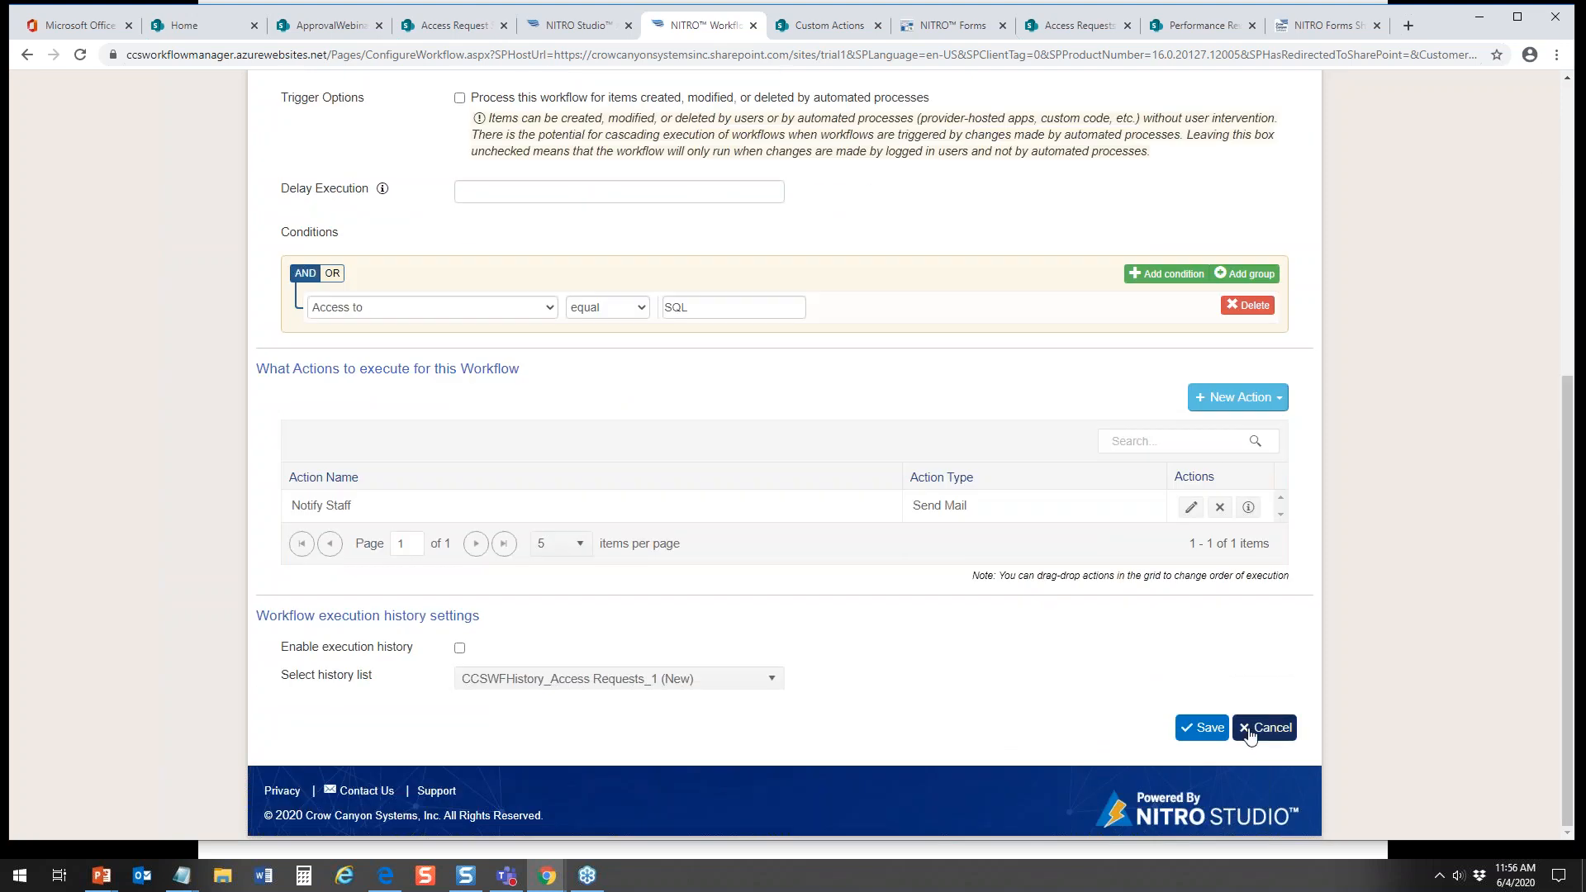
{"action": "left_click", "coordinate": [1249, 738]}
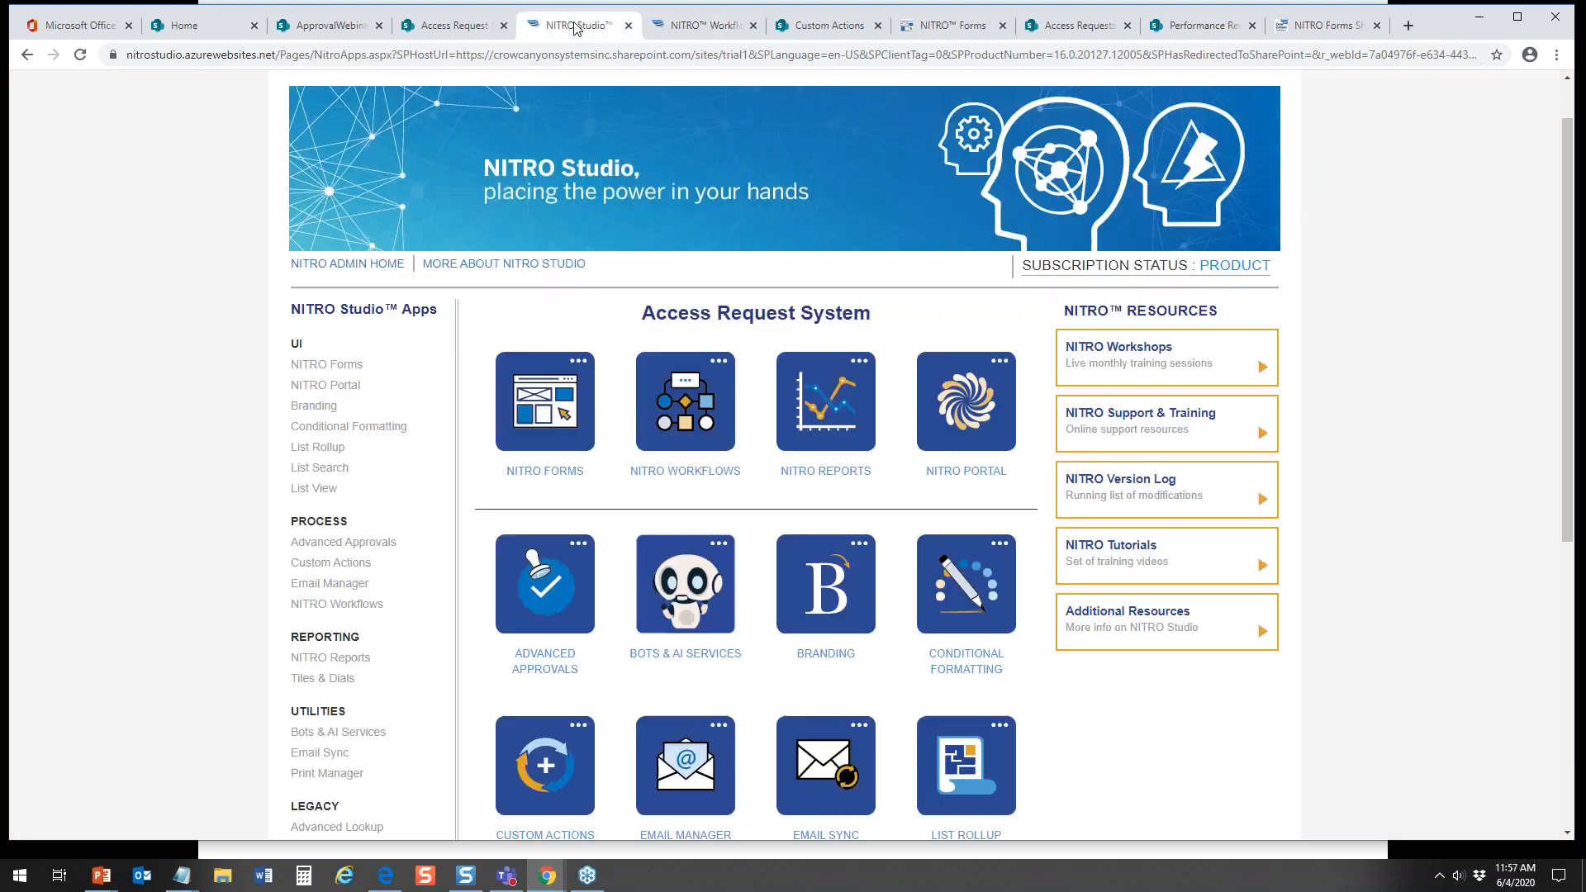
Step: Look over the NITRO Studio apps page for the Access Request System and return to the Access Requests list
{"action": "left_click", "coordinate": [576, 27]}
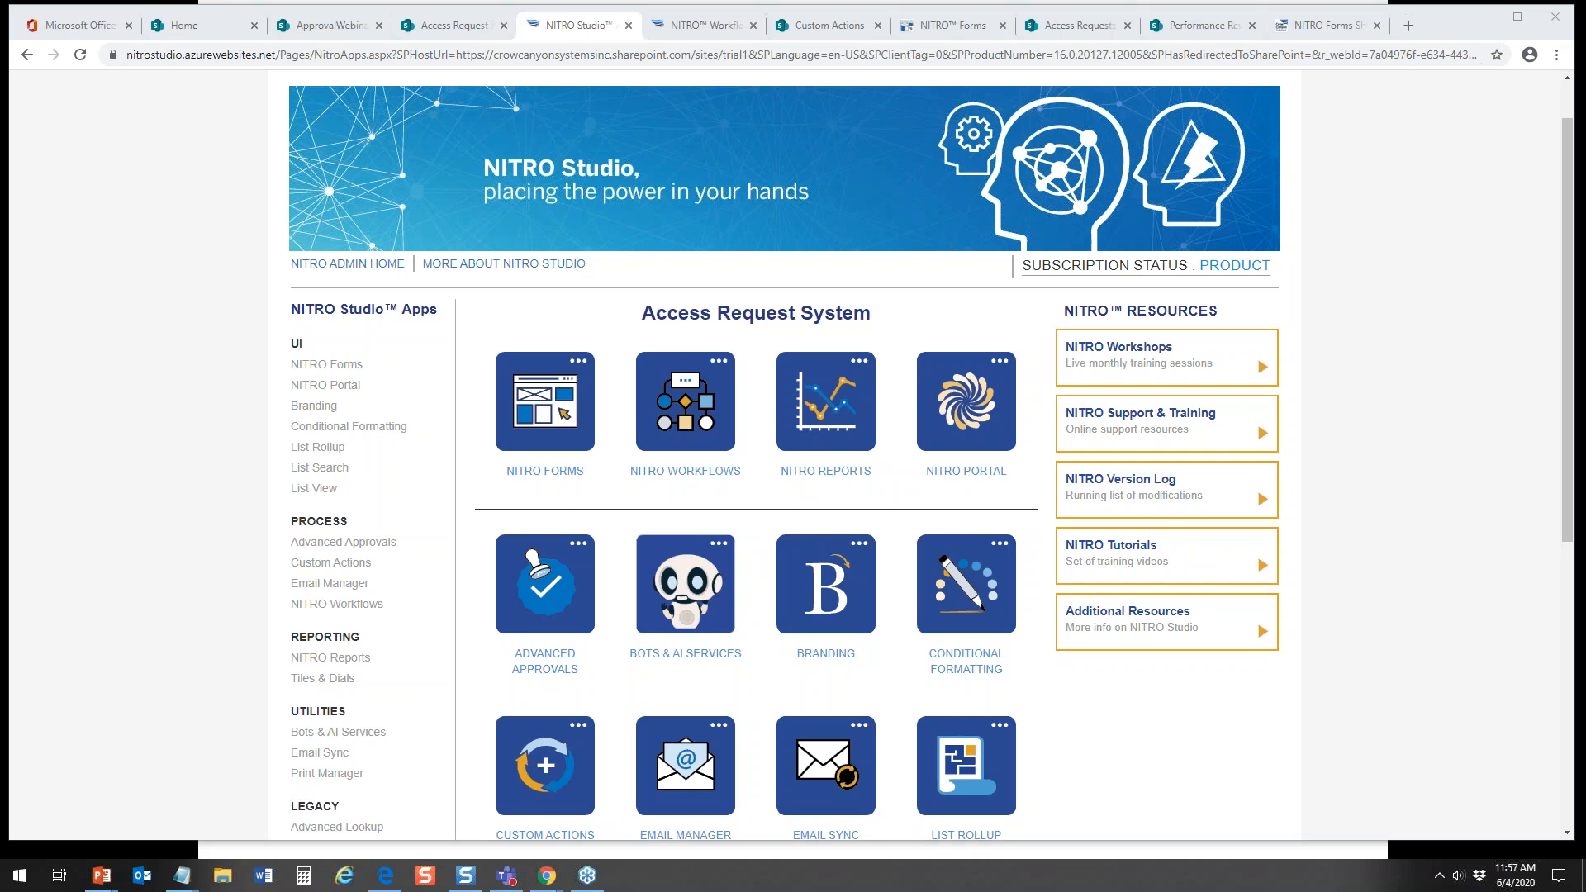
{"action": "left_click", "coordinate": [472, 29]}
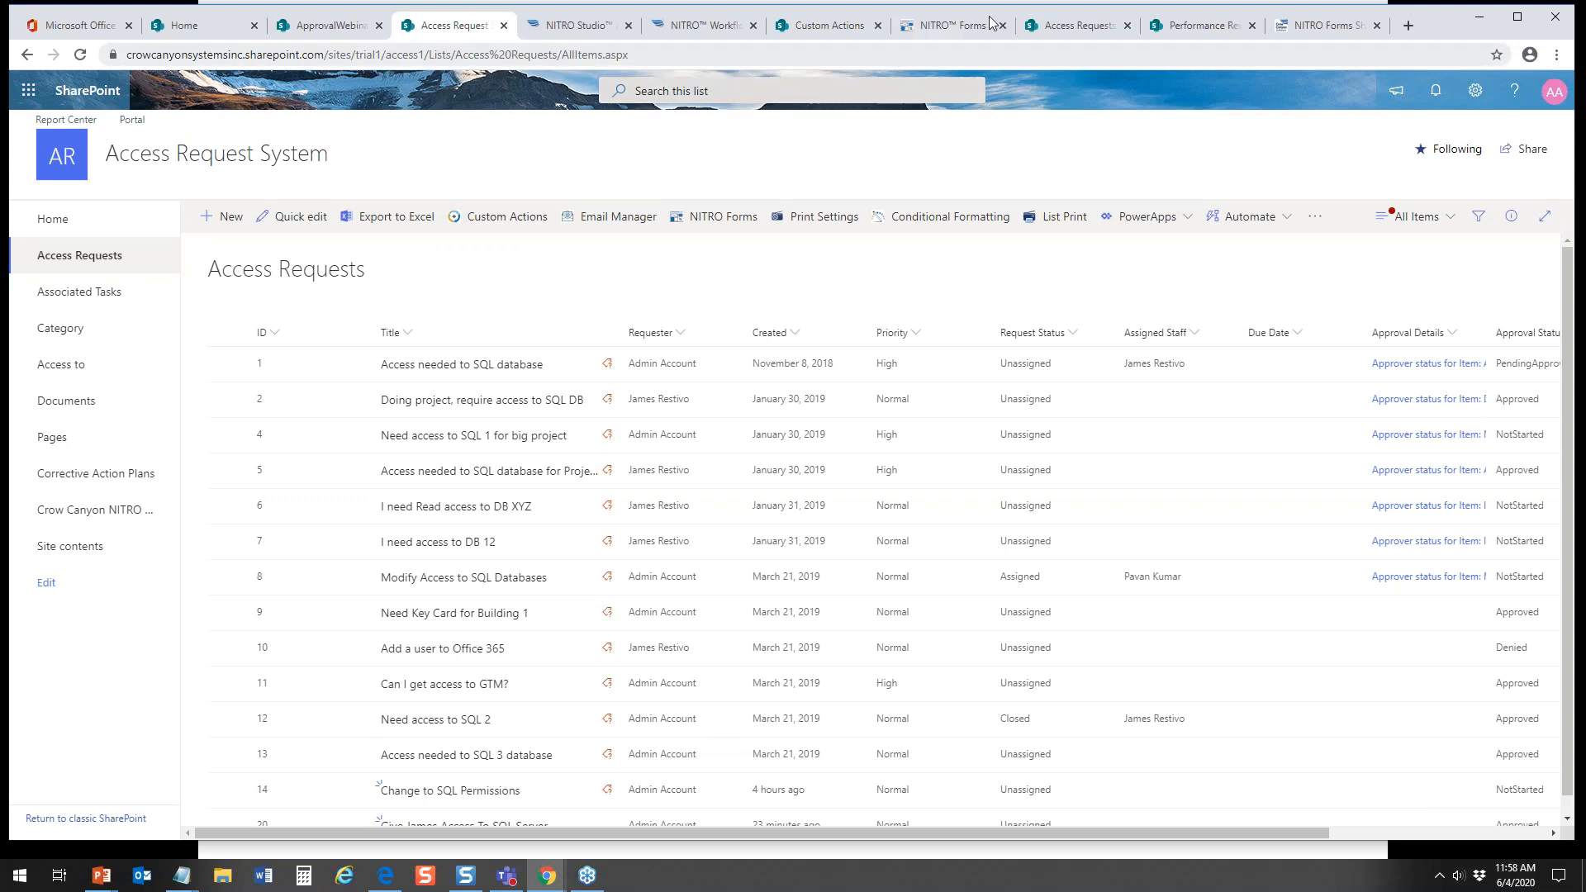
Step: In the Forms Designer's New Access Requests form, convert the Description column to an Attachments control and apply it
{"action": "left_click", "coordinate": [955, 27]}
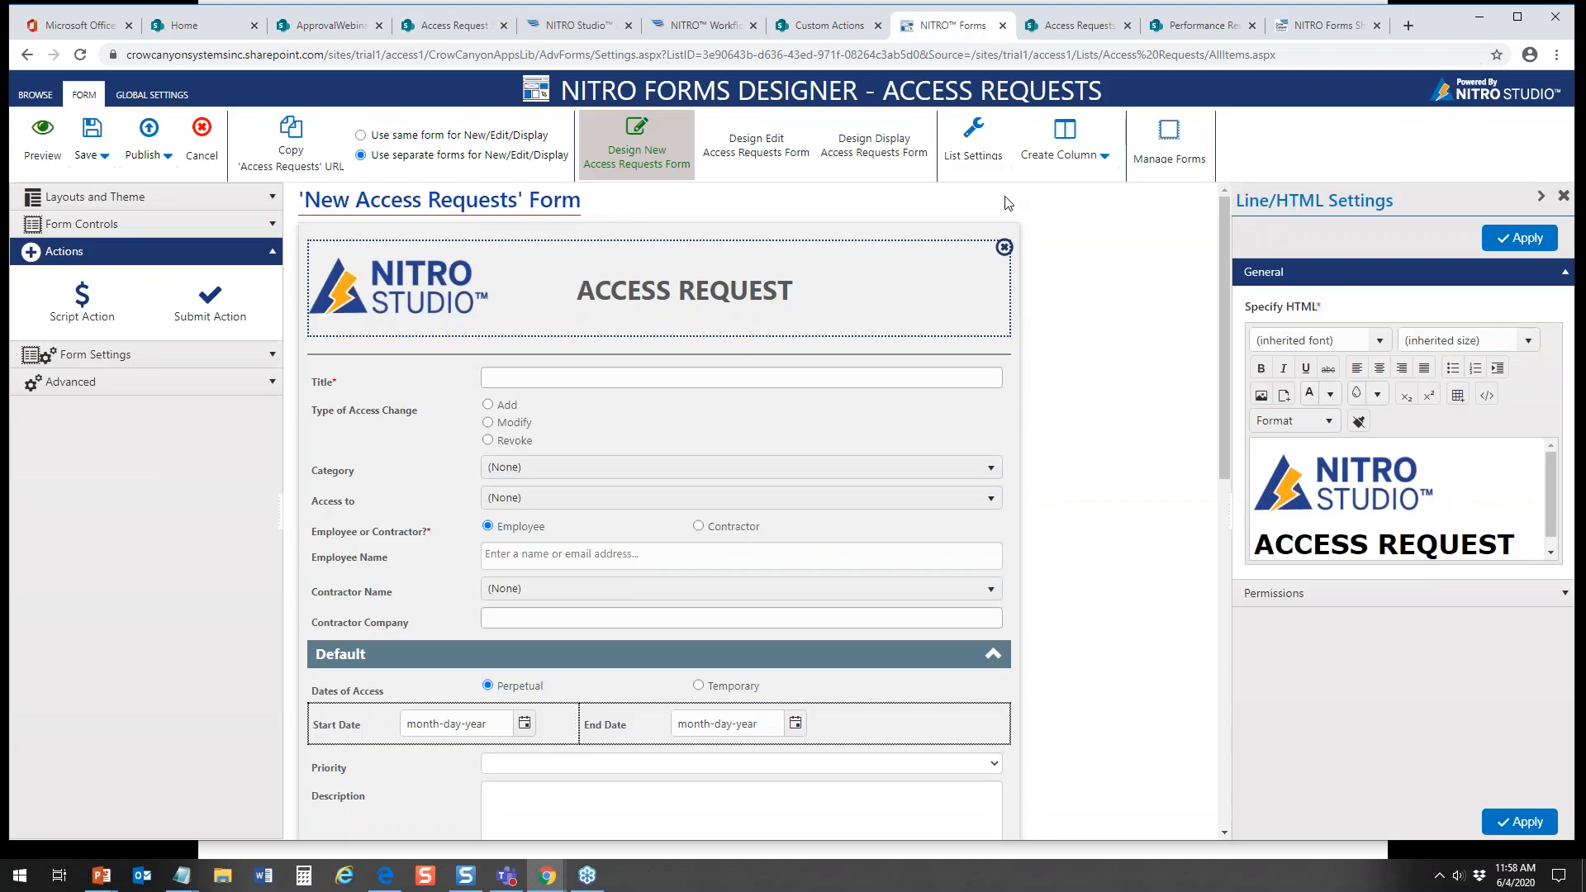
{"action": "left_click_drag", "start_coordinate": [1226, 295], "coordinate": [1227, 471]}
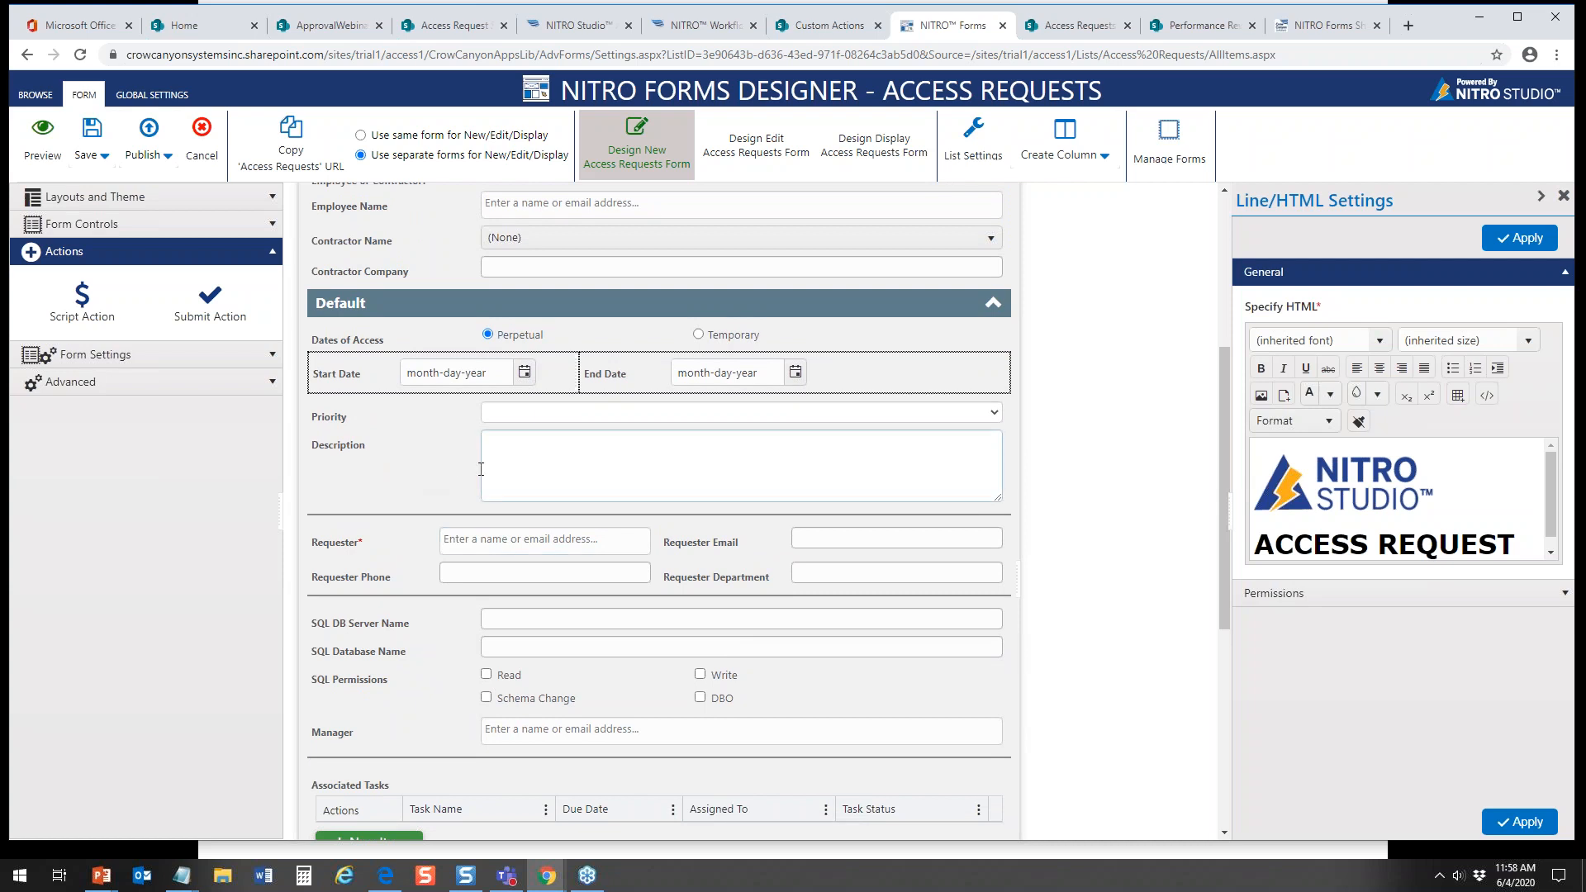
{"action": "left_click", "coordinate": [436, 468]}
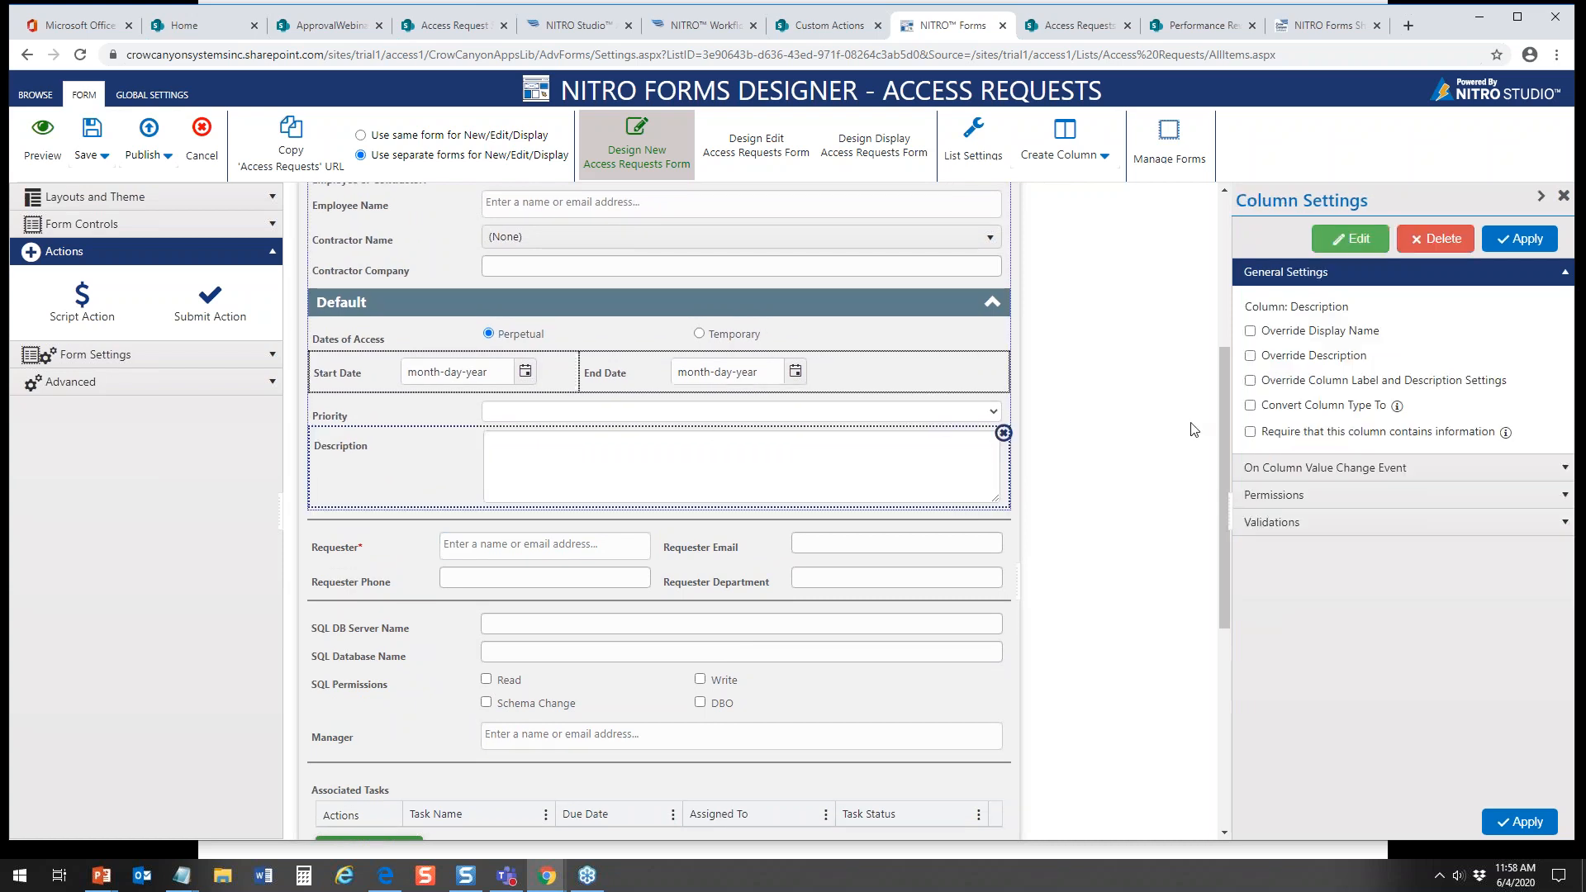
{"action": "mouse_move", "coordinate": [1222, 408]}
{"action": "left_mouse_down"}
{"action": "mouse_move", "coordinate": [1225, 283]}
{"action": "mouse_move", "coordinate": [1222, 416]}
{"action": "left_mouse_up"}
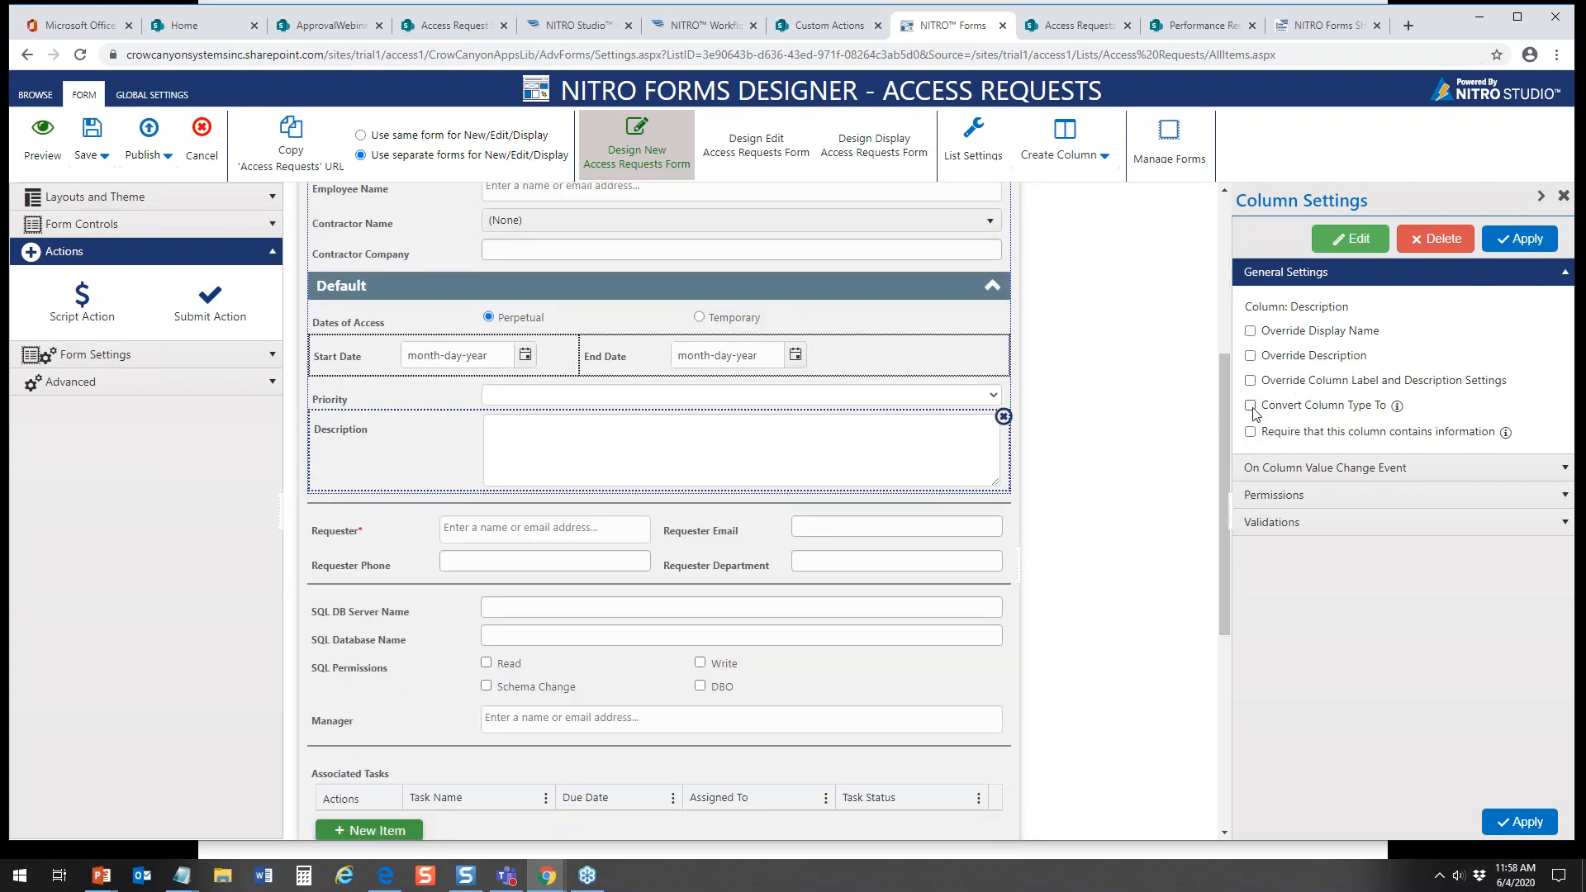
{"action": "left_click", "coordinate": [1250, 405]}
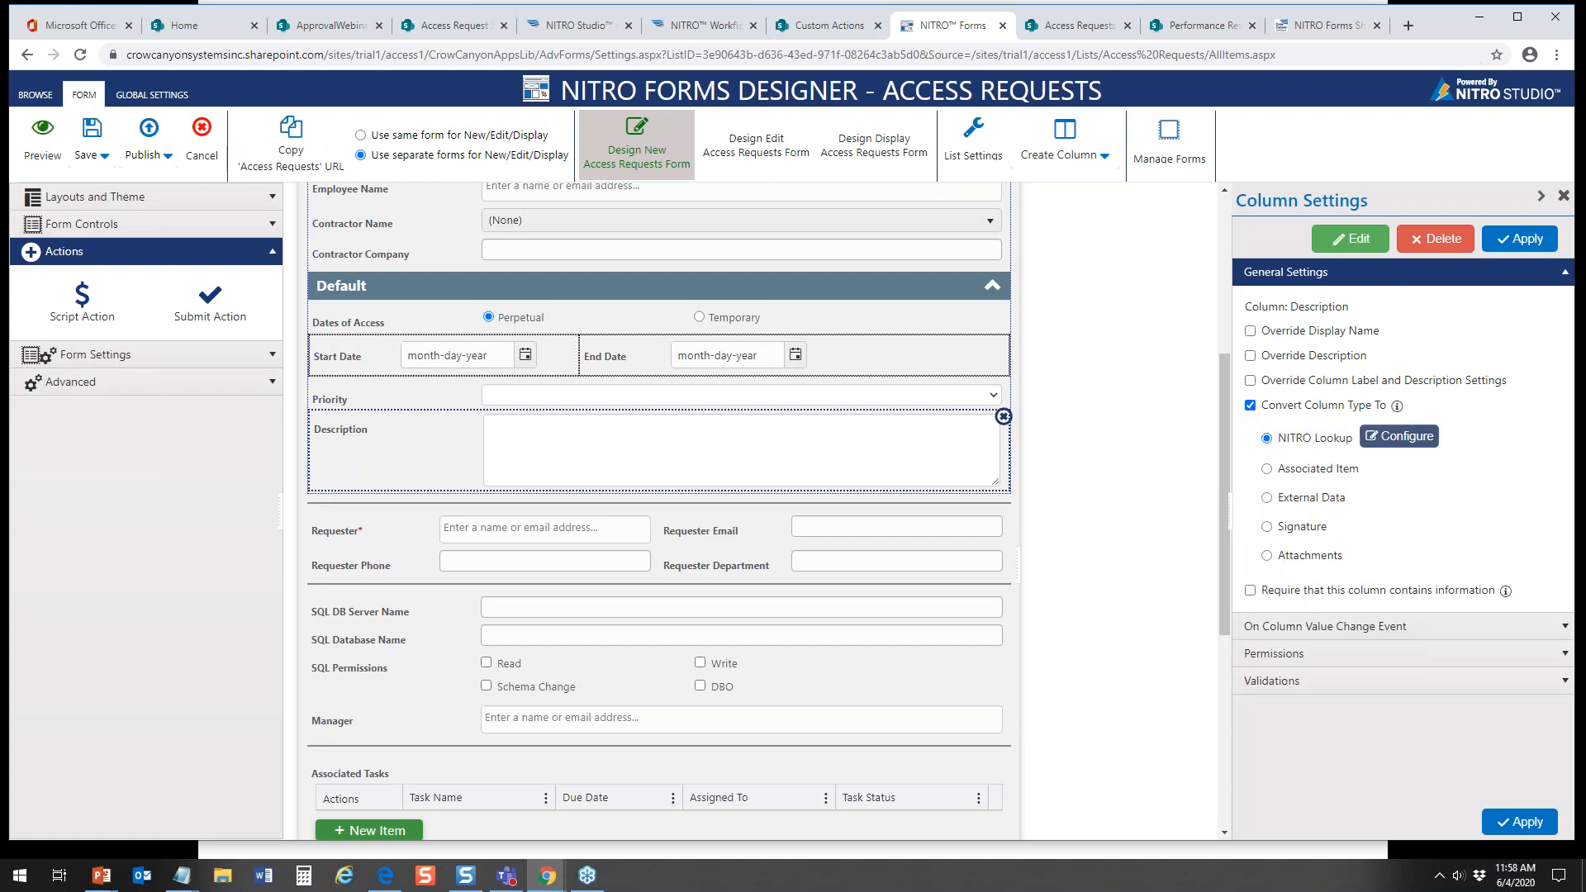
{"action": "left_click", "coordinate": [1267, 556]}
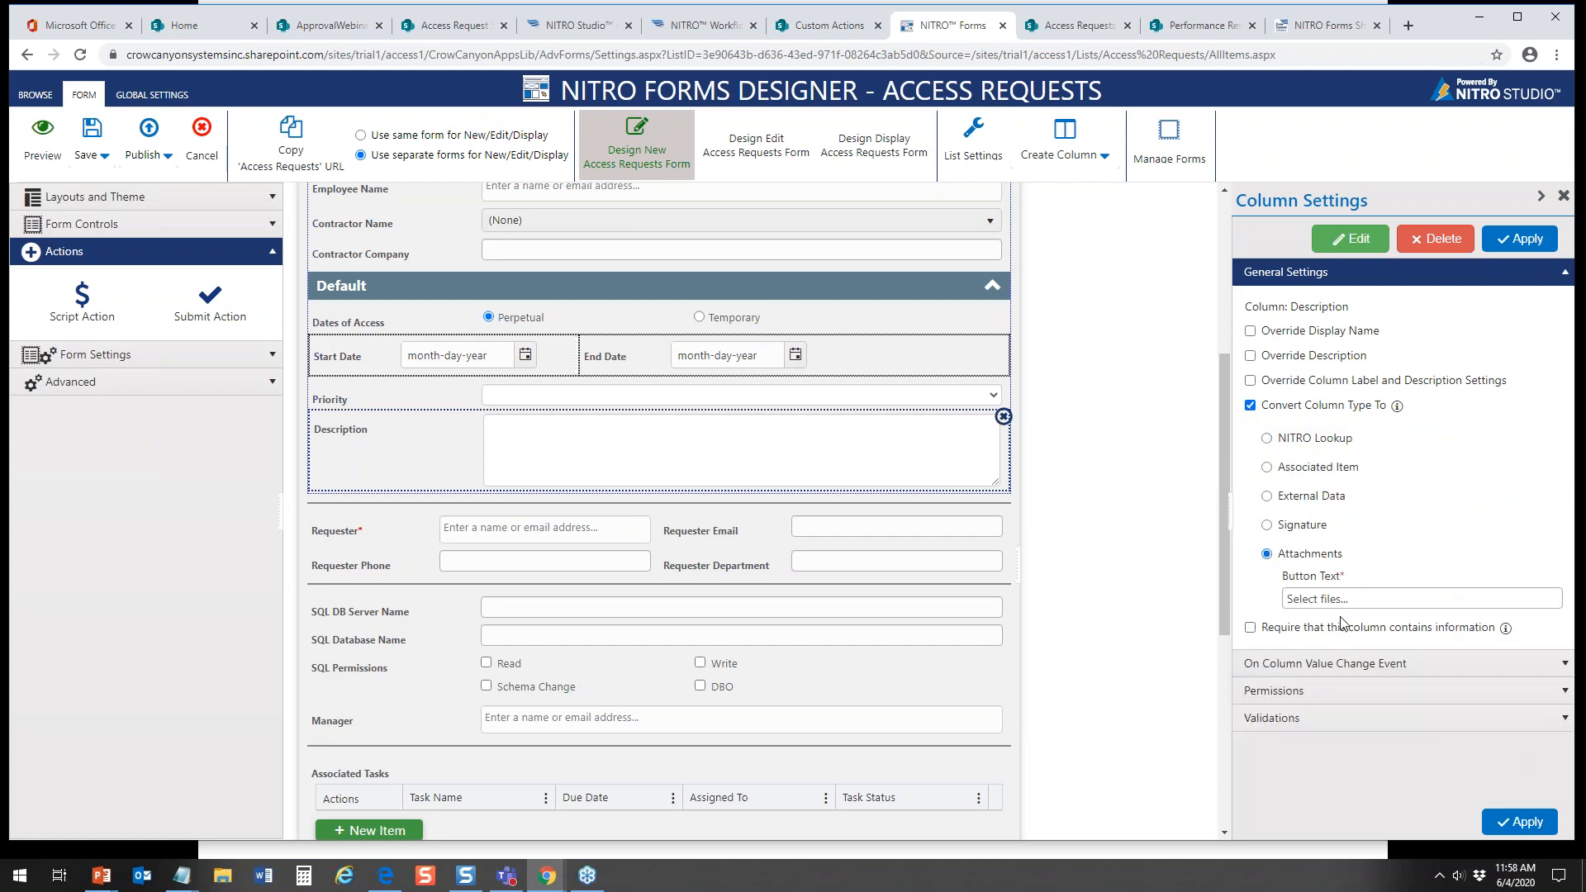
{"action": "left_click", "coordinate": [1523, 823]}
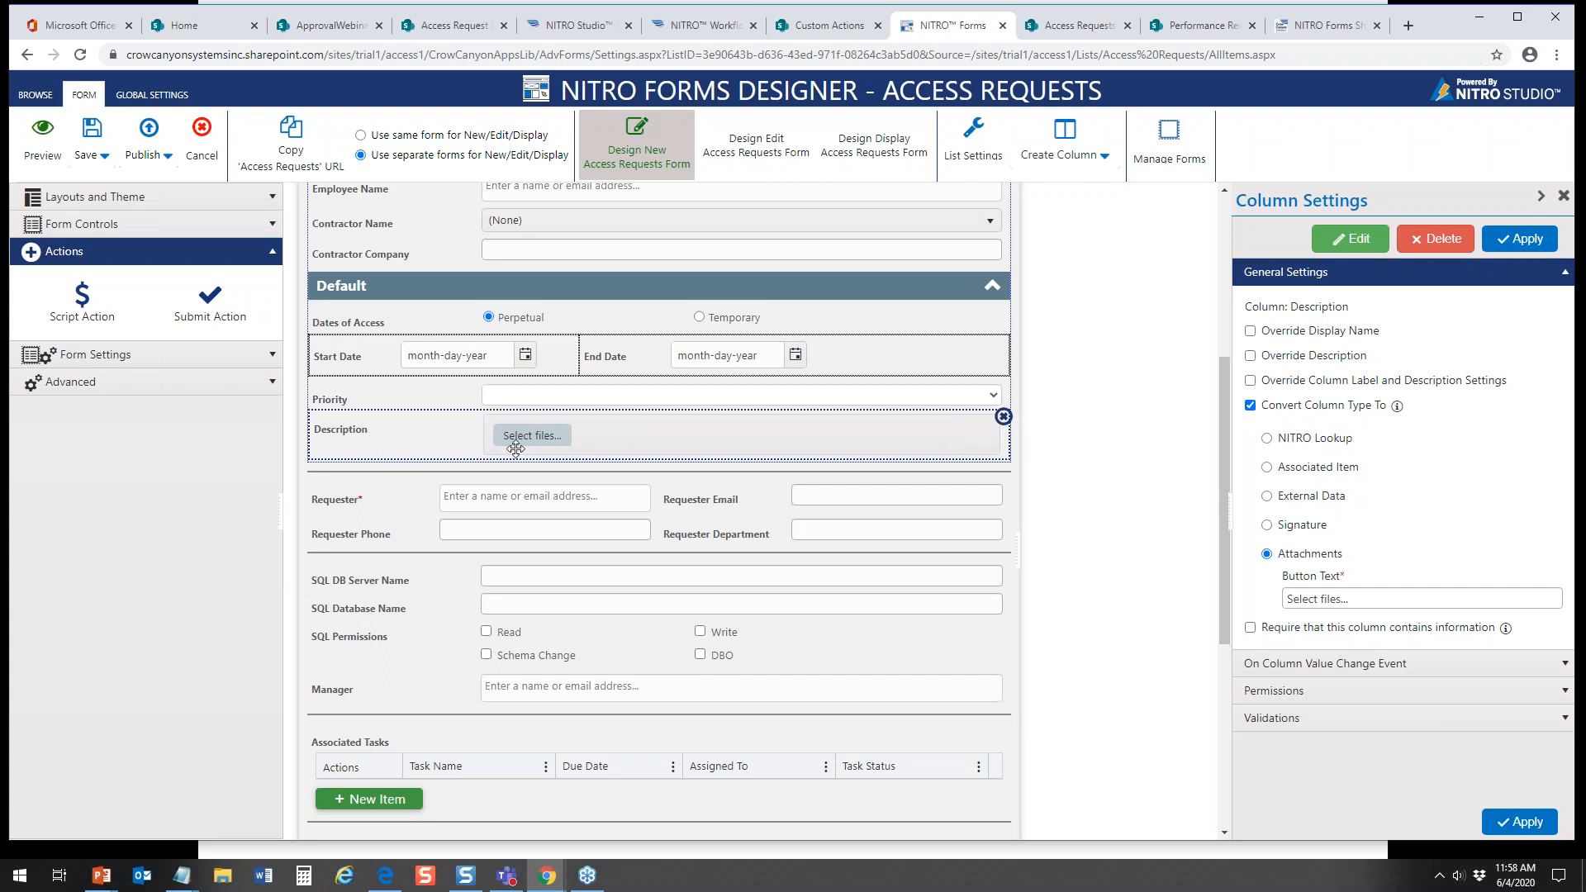
Step: Override the Description column's display name with "Add Policy Doc" and apply the column settings
{"action": "left_click", "coordinate": [1249, 332]}
{"action": "left_click", "coordinate": [1282, 361]}
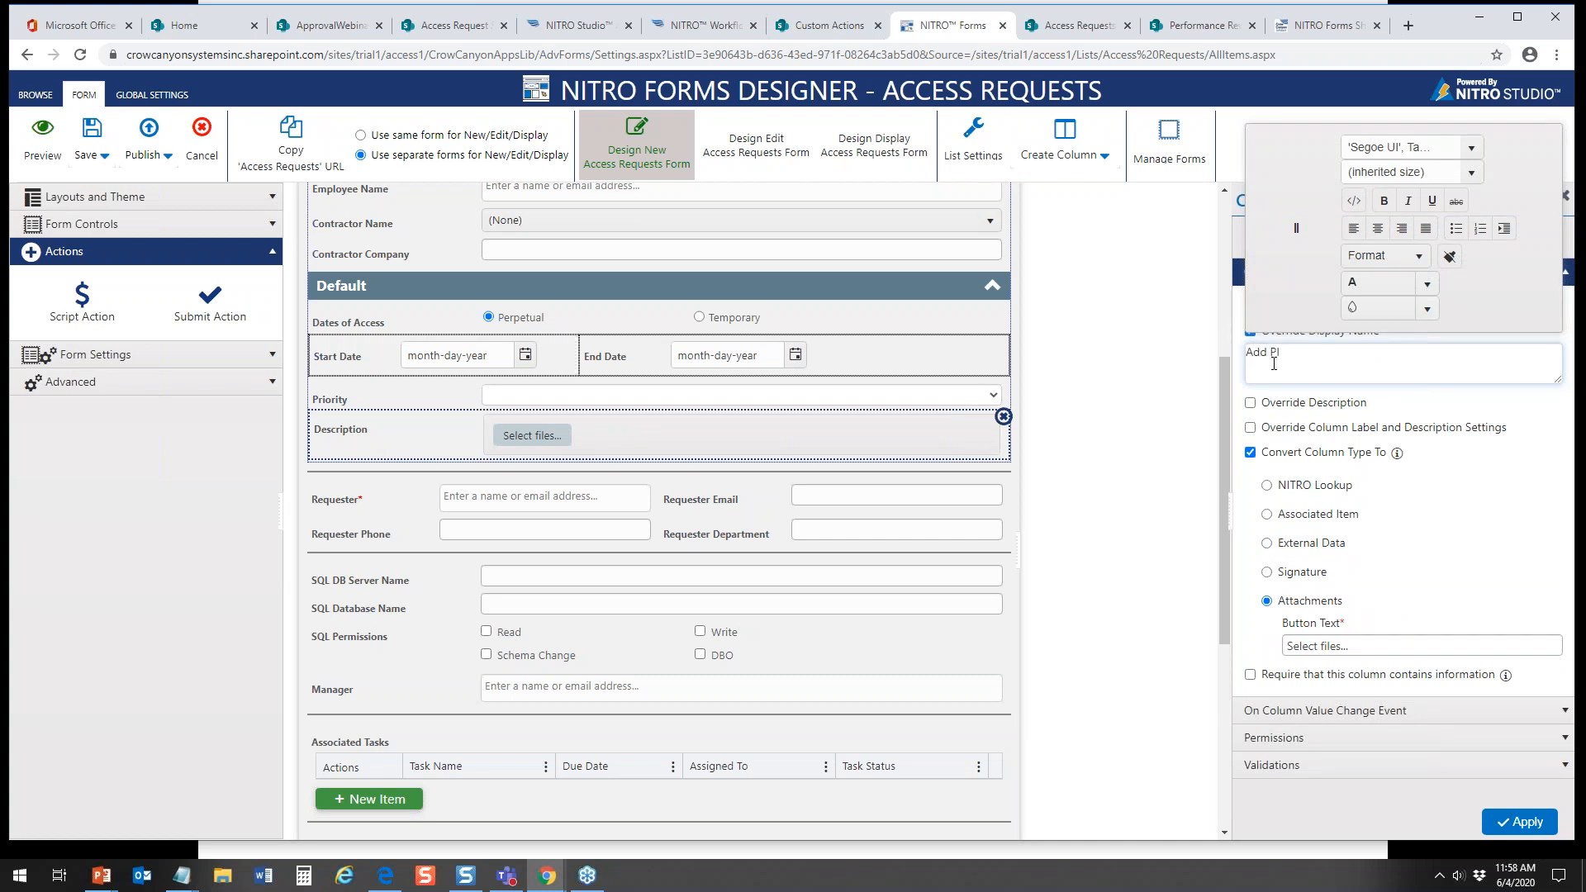
{"action": "type", "text": "Add Policy Doc"}
{"action": "left_click", "coordinate": [1534, 826]}
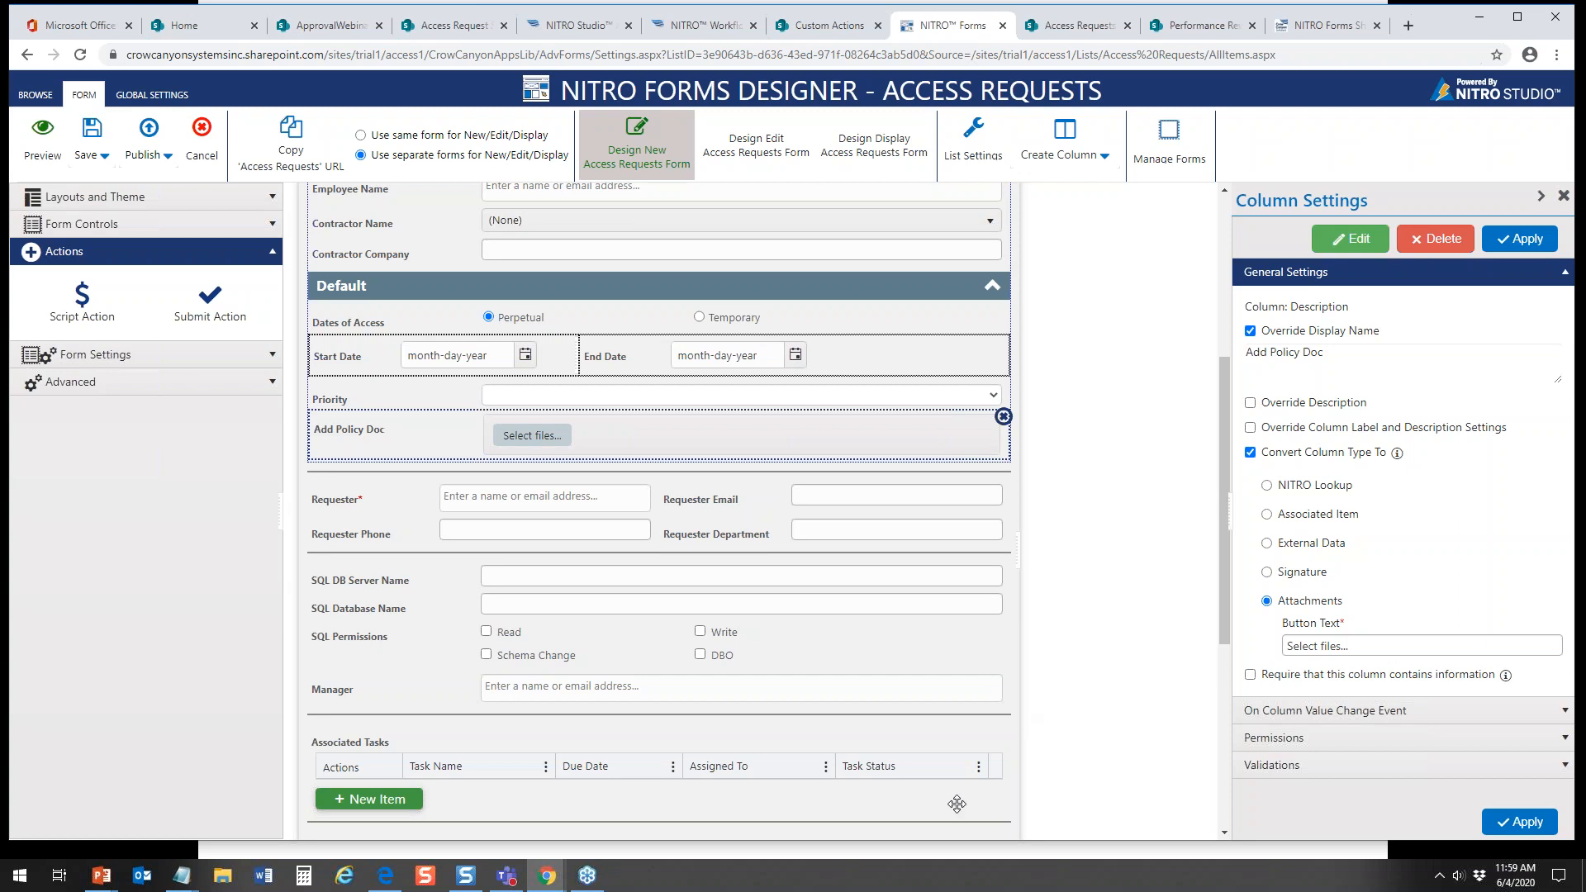
Step: Insert a 4 x 4 table into the form between the Manager field and the Associated Tasks grid
{"action": "left_click", "coordinate": [948, 729]}
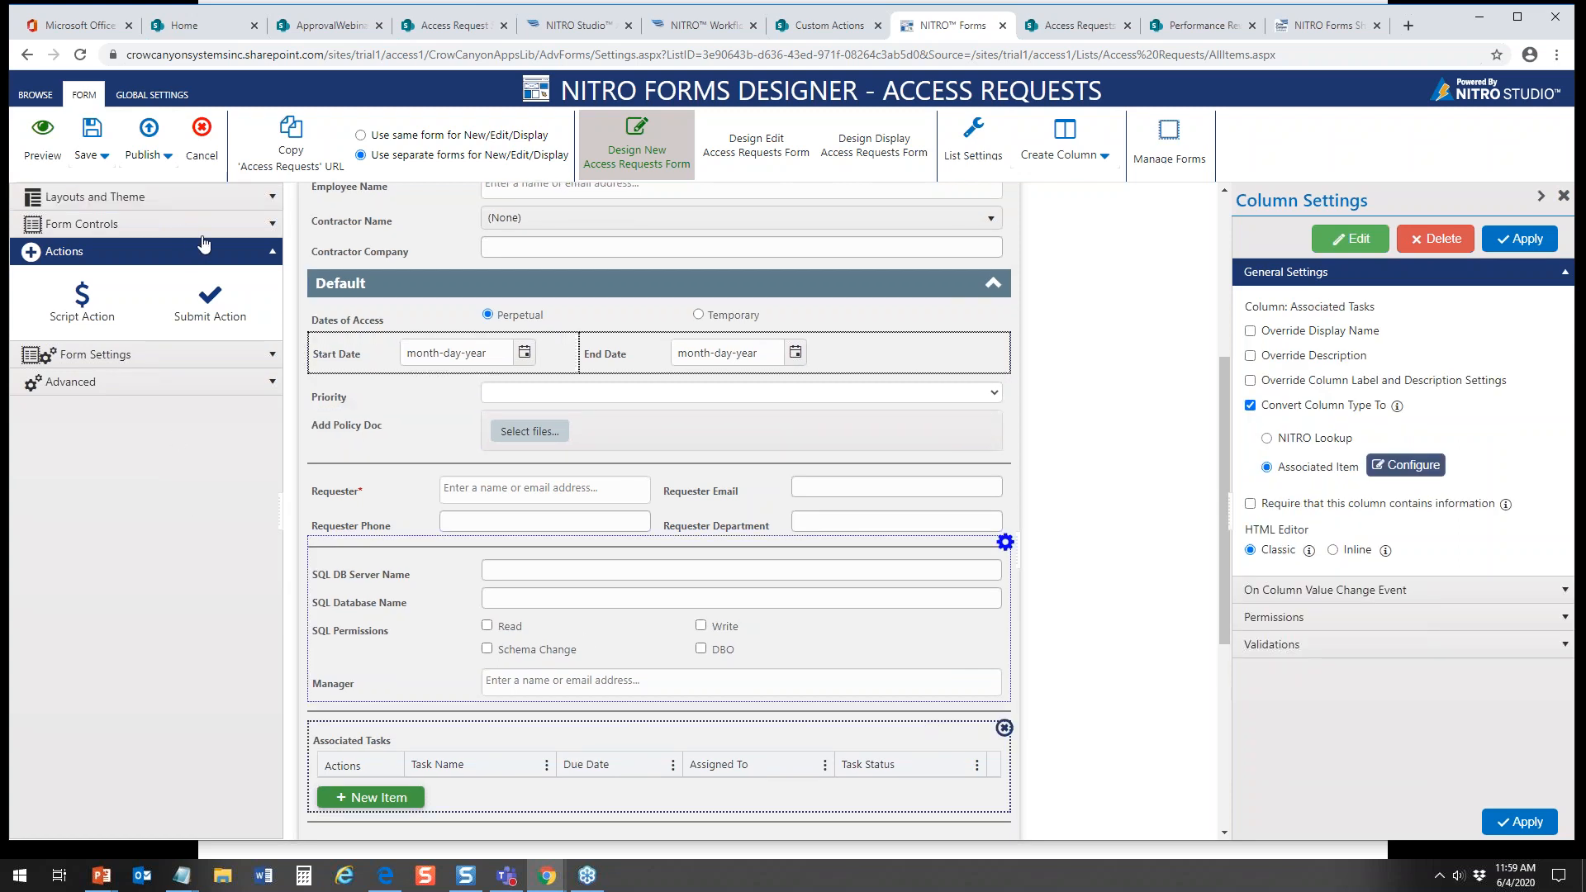
{"action": "left_click", "coordinate": [276, 226]}
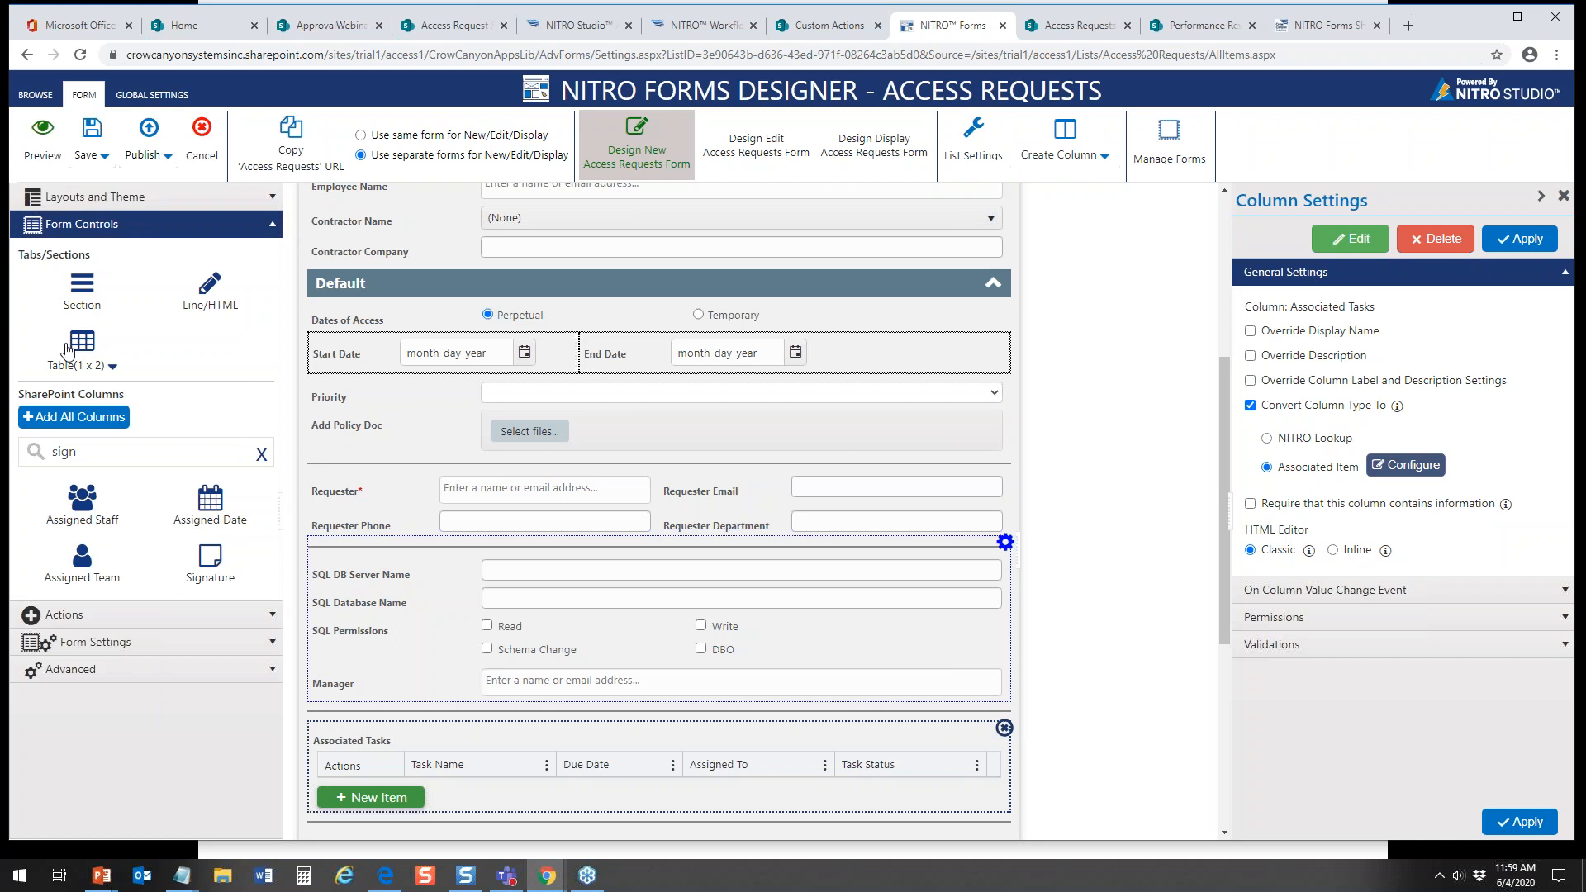
{"action": "left_click", "coordinate": [111, 368]}
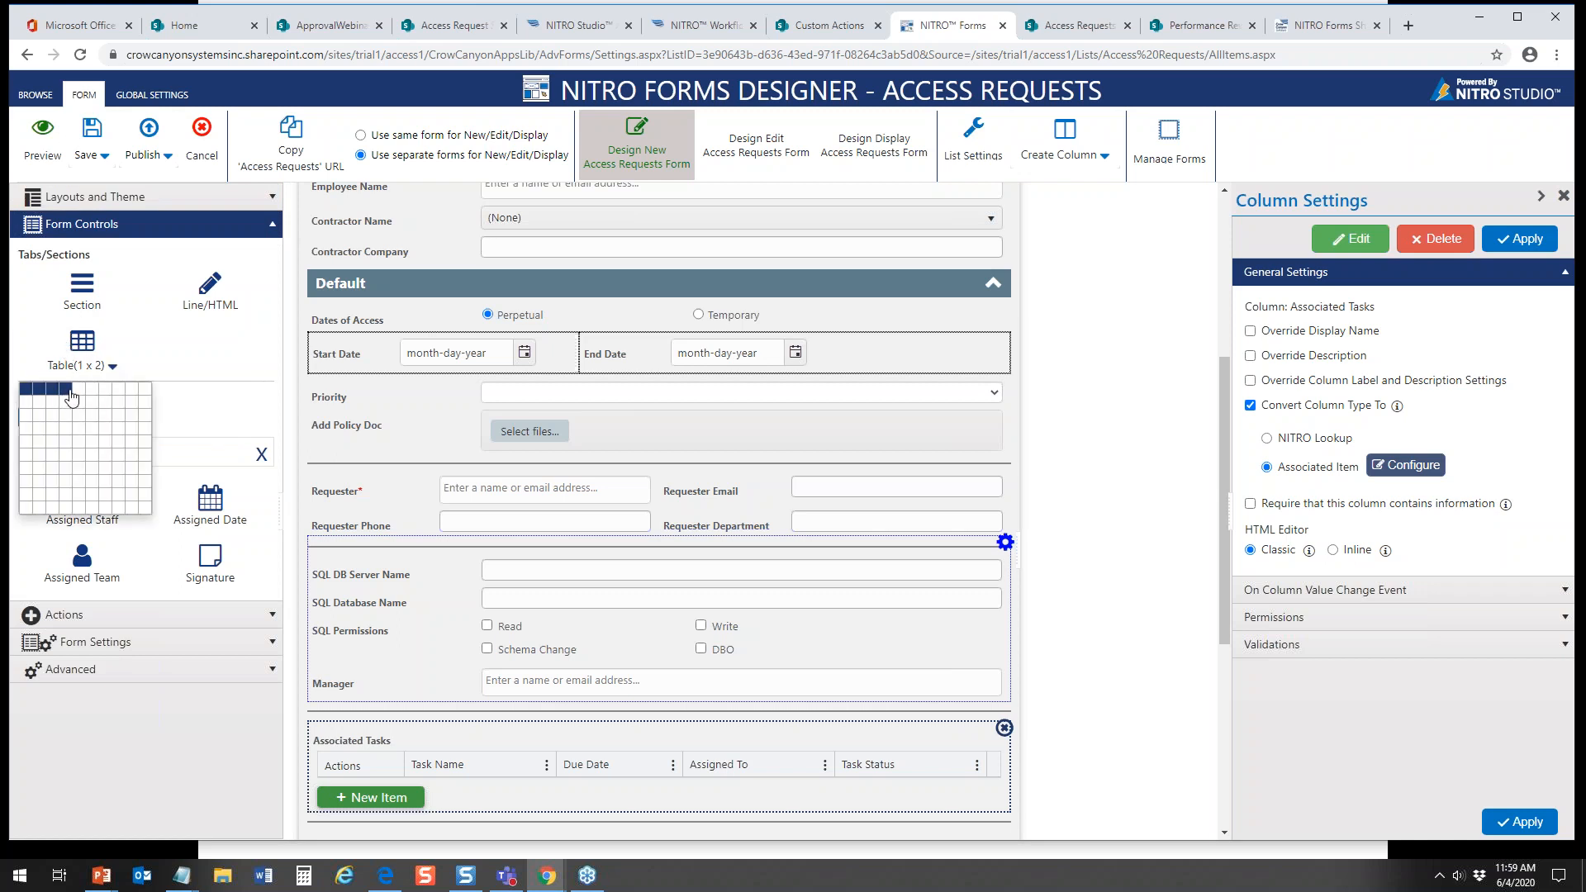
{"action": "left_click", "coordinate": [64, 431]}
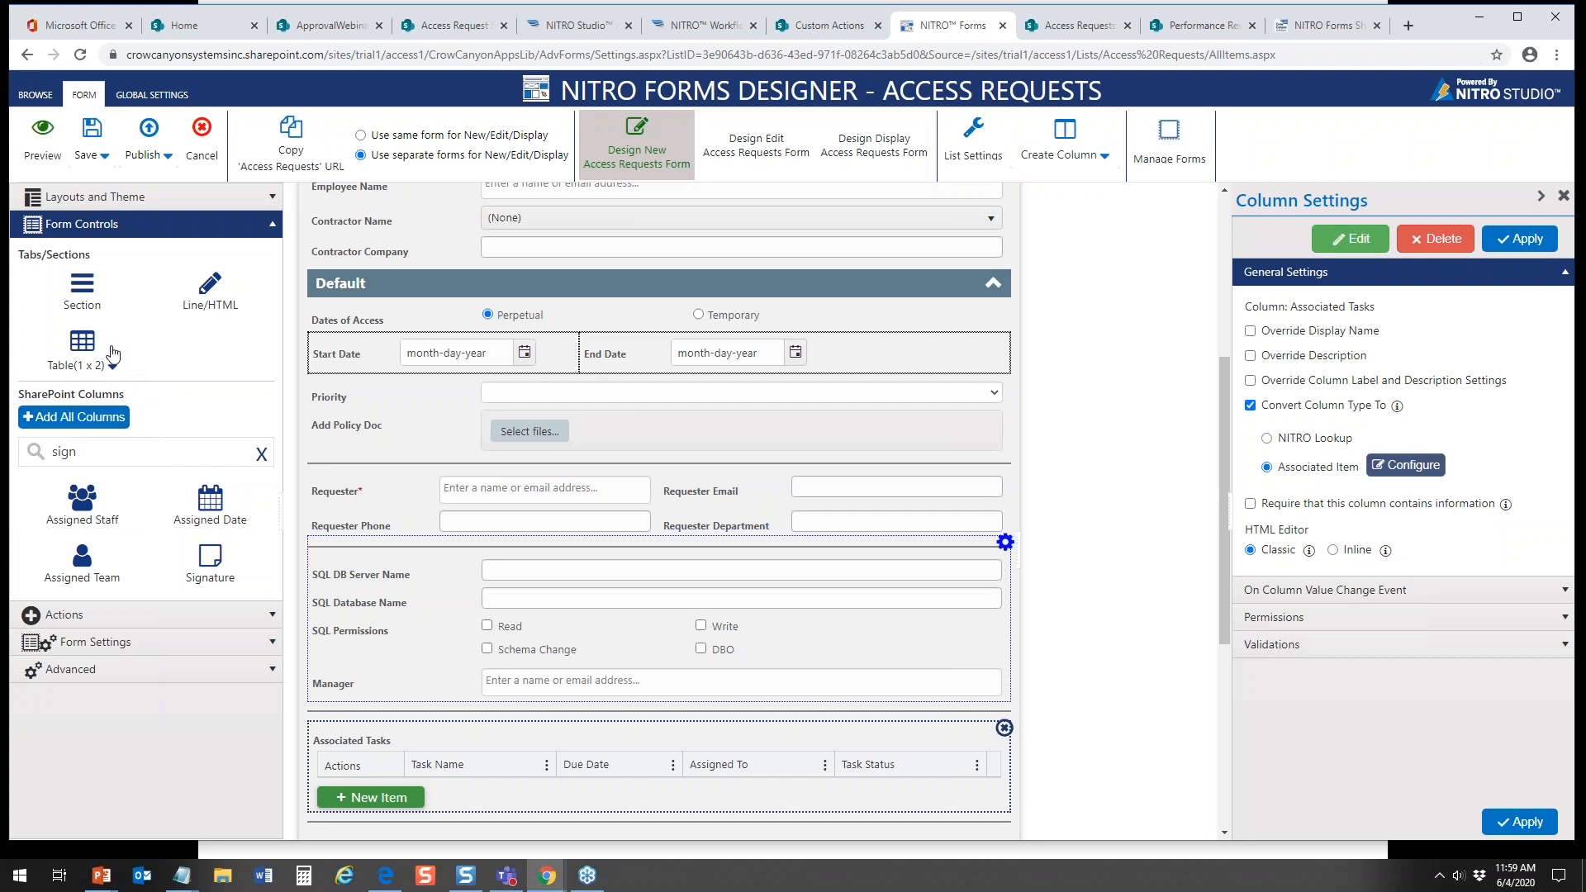
{"action": "left_click_drag", "start_coordinate": [120, 376], "coordinate": [111, 370]}
{"action": "left_click", "coordinate": [112, 367]}
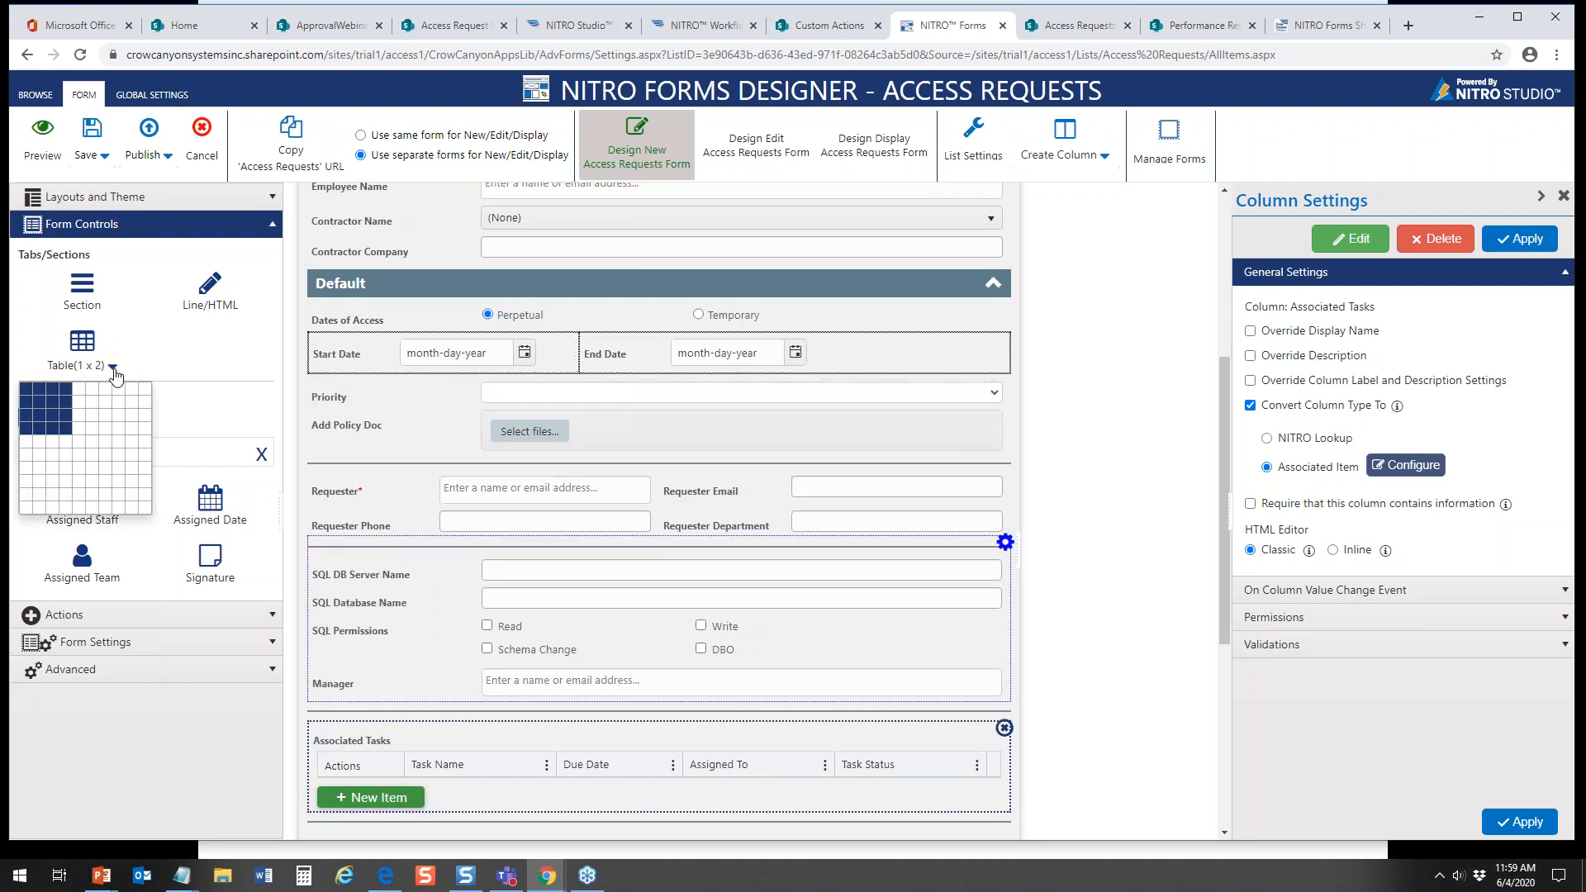
{"action": "left_click", "coordinate": [64, 432]}
{"action": "left_click_drag", "start_coordinate": [82, 345], "coordinate": [423, 737]}
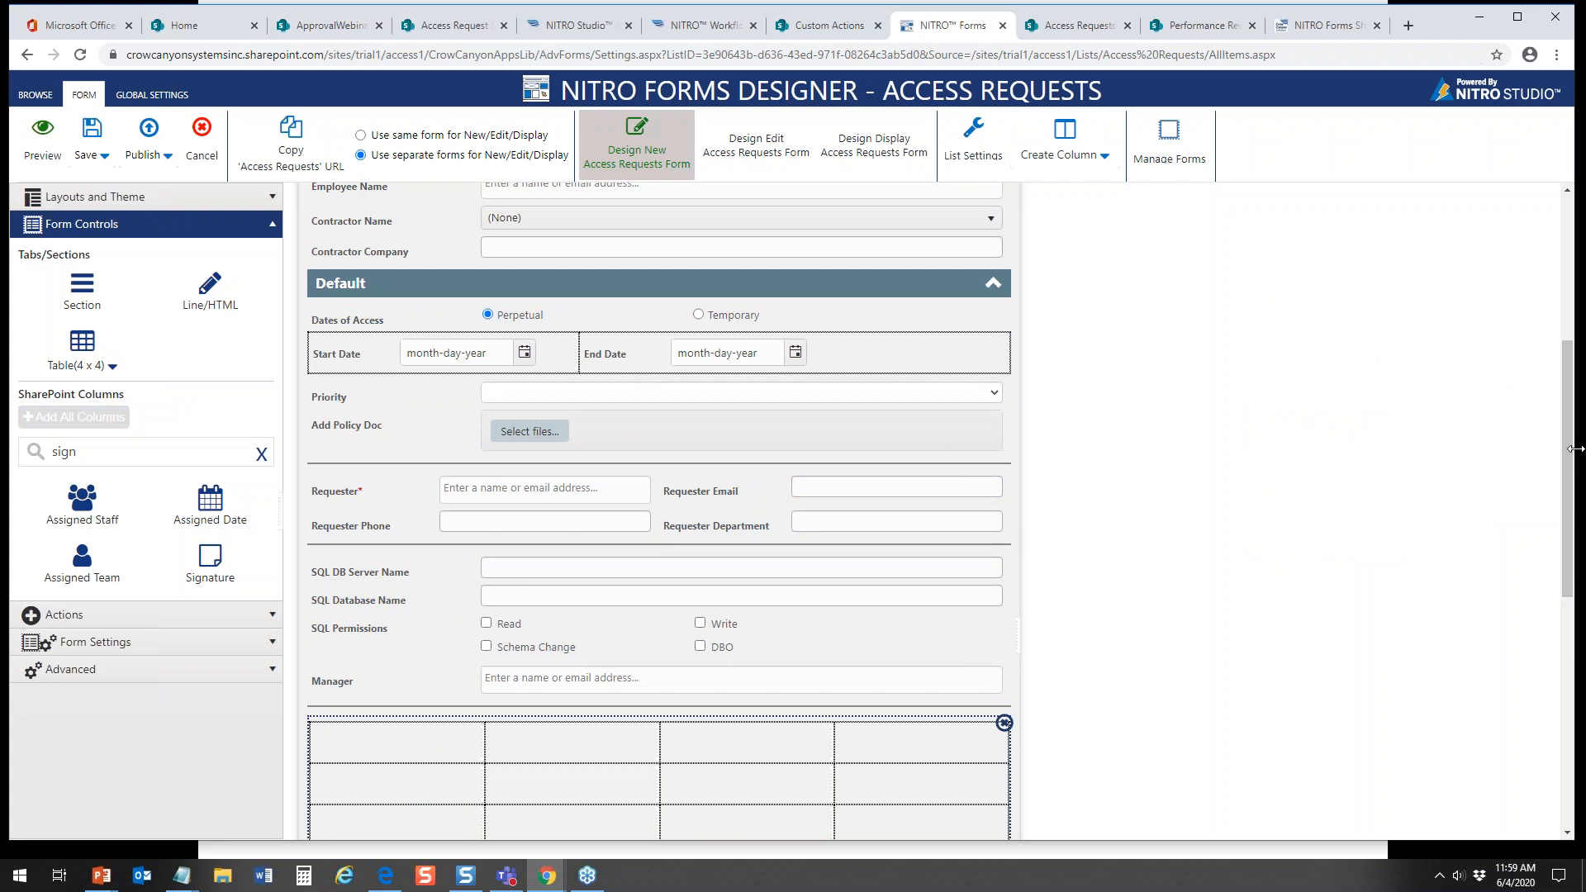
Step: Review the cell properties available for the new table's first cell and close them without changes
{"action": "scroll", "coordinate": [1575, 448], "scroll_direction": "down", "scroll_amount": 4}
{"action": "right_click", "coordinate": [378, 417]}
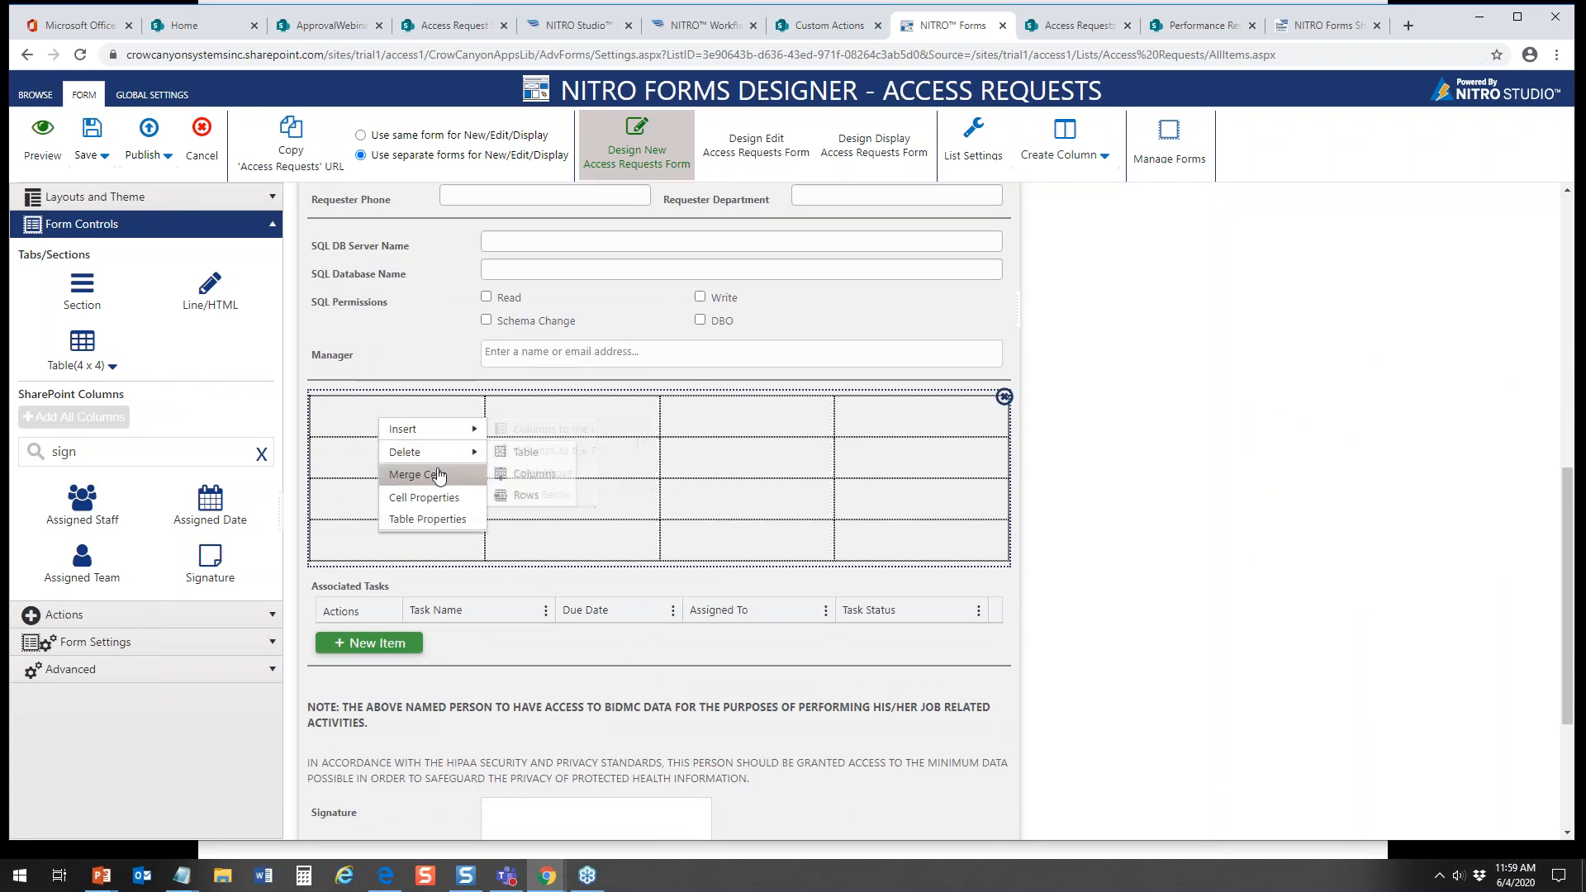
{"action": "left_click", "coordinate": [422, 497]}
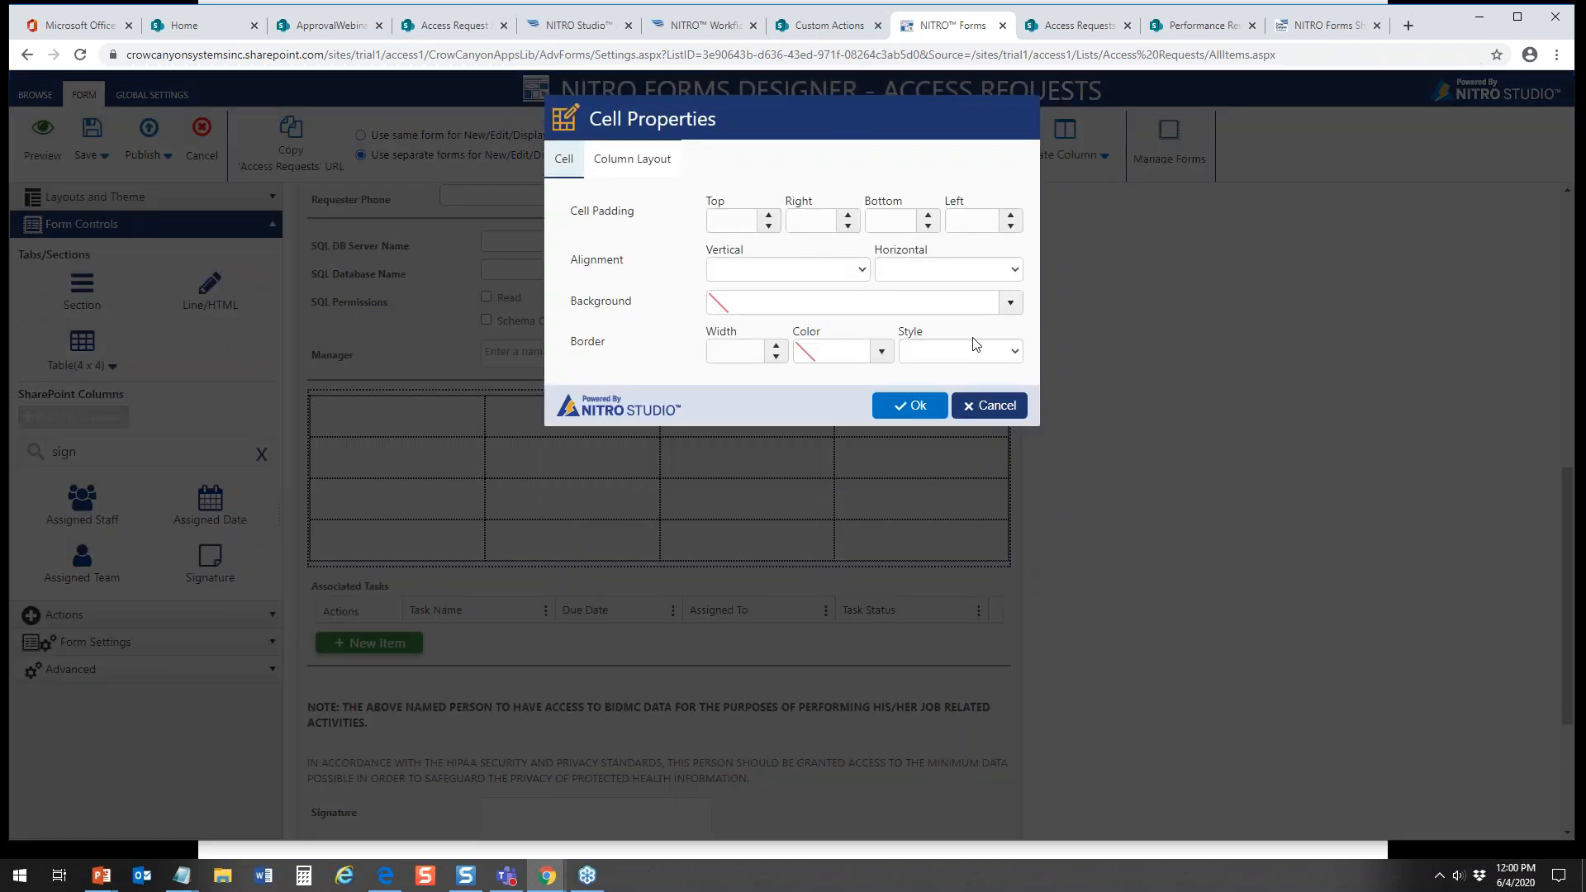
{"action": "left_click", "coordinate": [985, 404]}
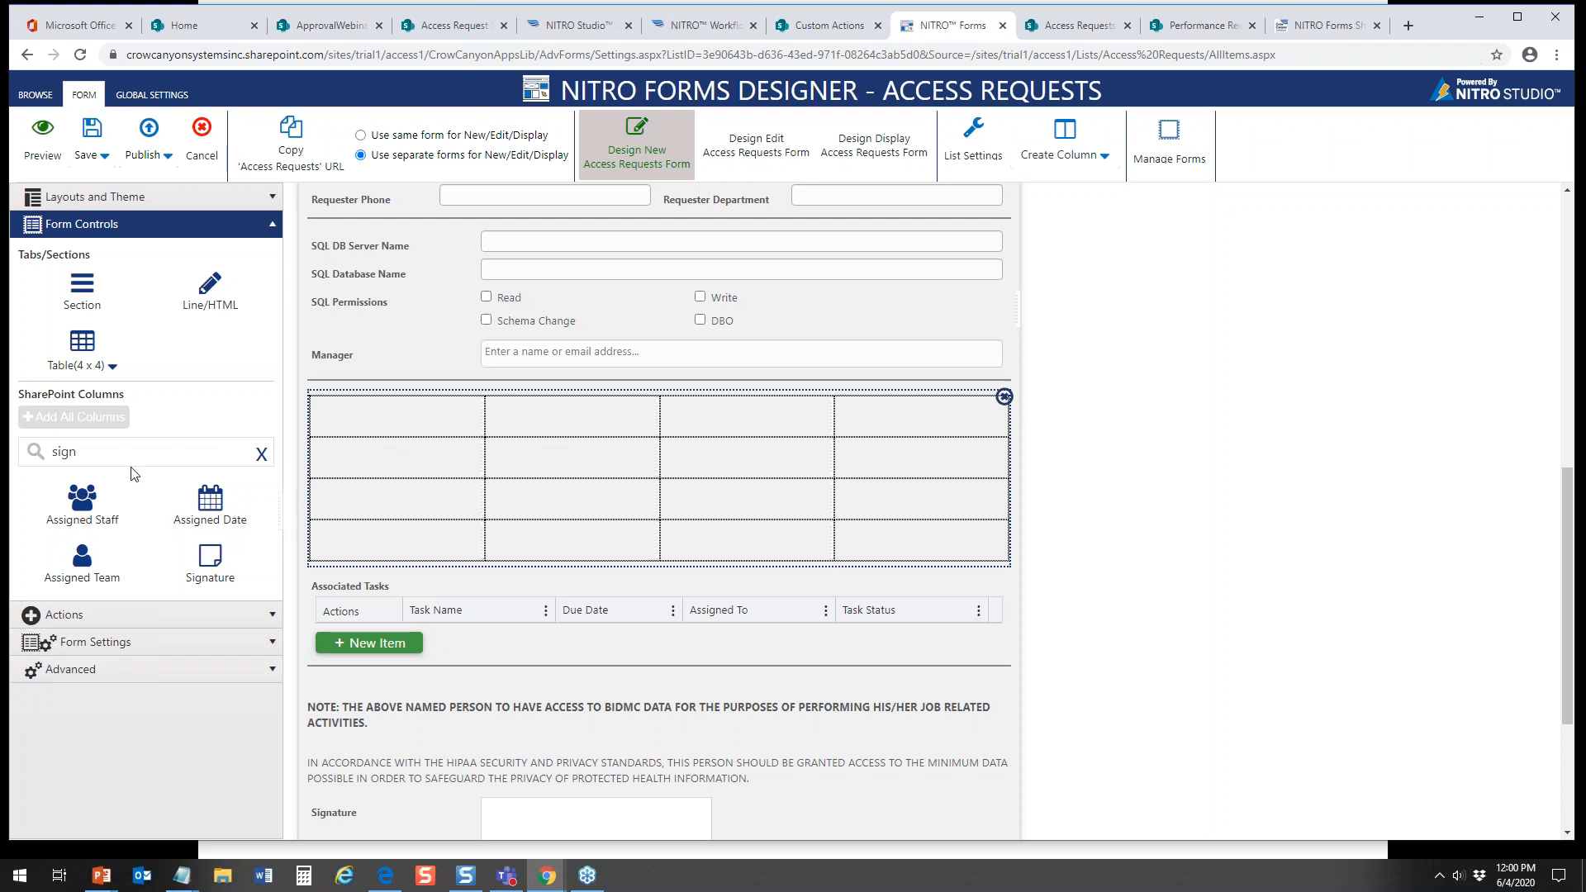
Step: Find the "sys" columns and place System 1 Name, Description, Quantity and Remarks across the table's second row
{"action": "left_click_drag", "start_coordinate": [80, 459], "coordinate": [14, 452]}
{"action": "type", "text": "sys"}
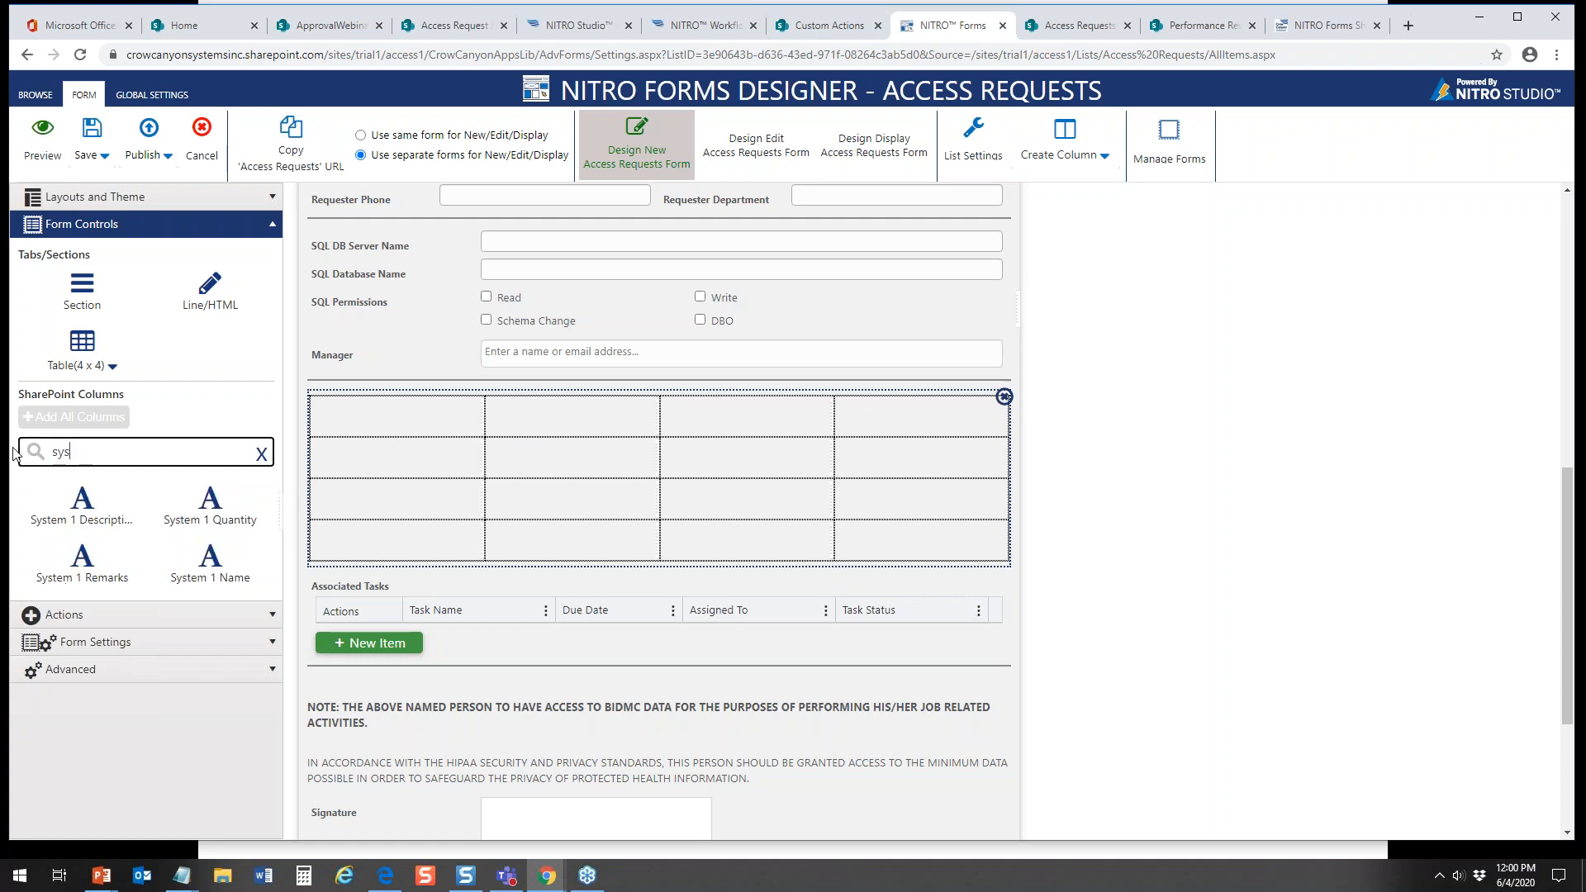
{"action": "left_click", "coordinate": [206, 576]}
{"action": "left_click_drag", "start_coordinate": [206, 575], "coordinate": [346, 476]}
{"action": "left_click_drag", "start_coordinate": [124, 539], "coordinate": [545, 478]}
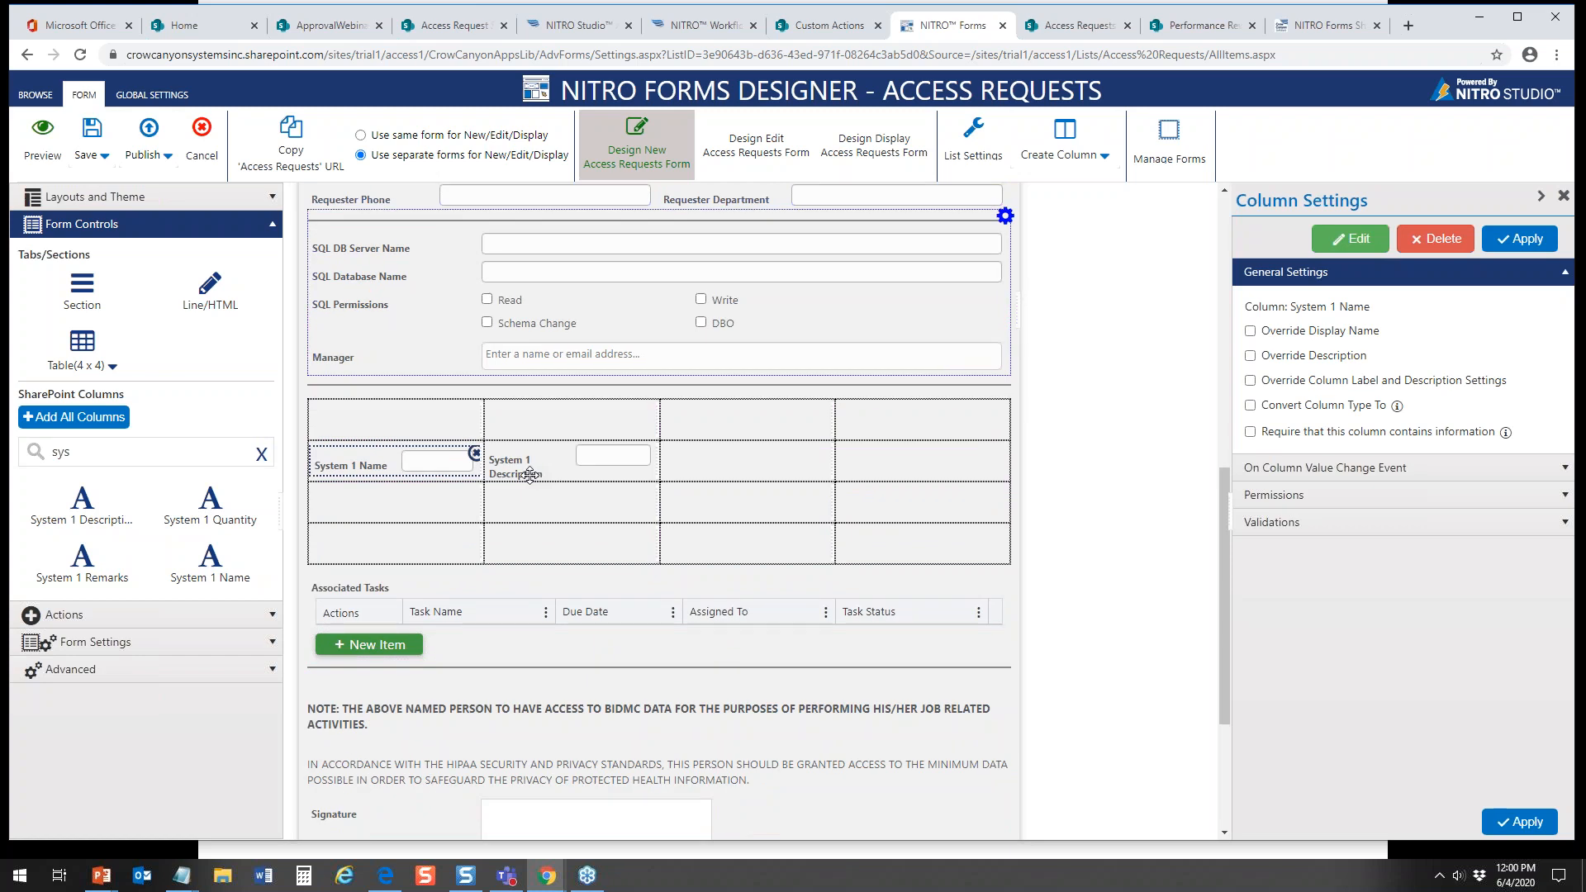
{"action": "left_click_drag", "start_coordinate": [190, 517], "coordinate": [767, 490]}
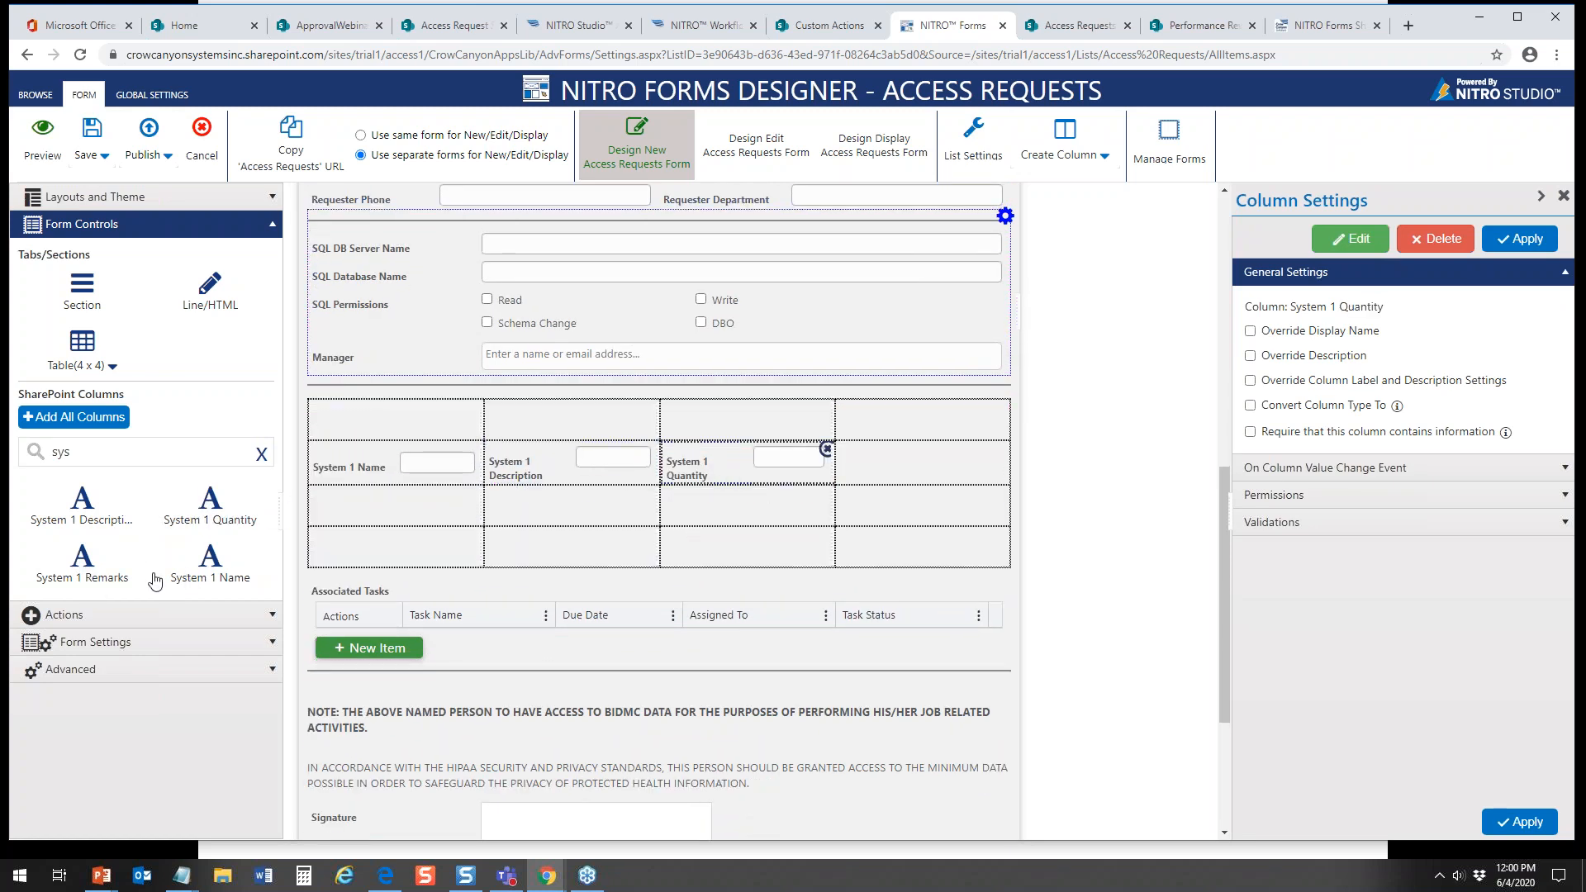
{"action": "left_click_drag", "start_coordinate": [97, 576], "coordinate": [875, 469]}
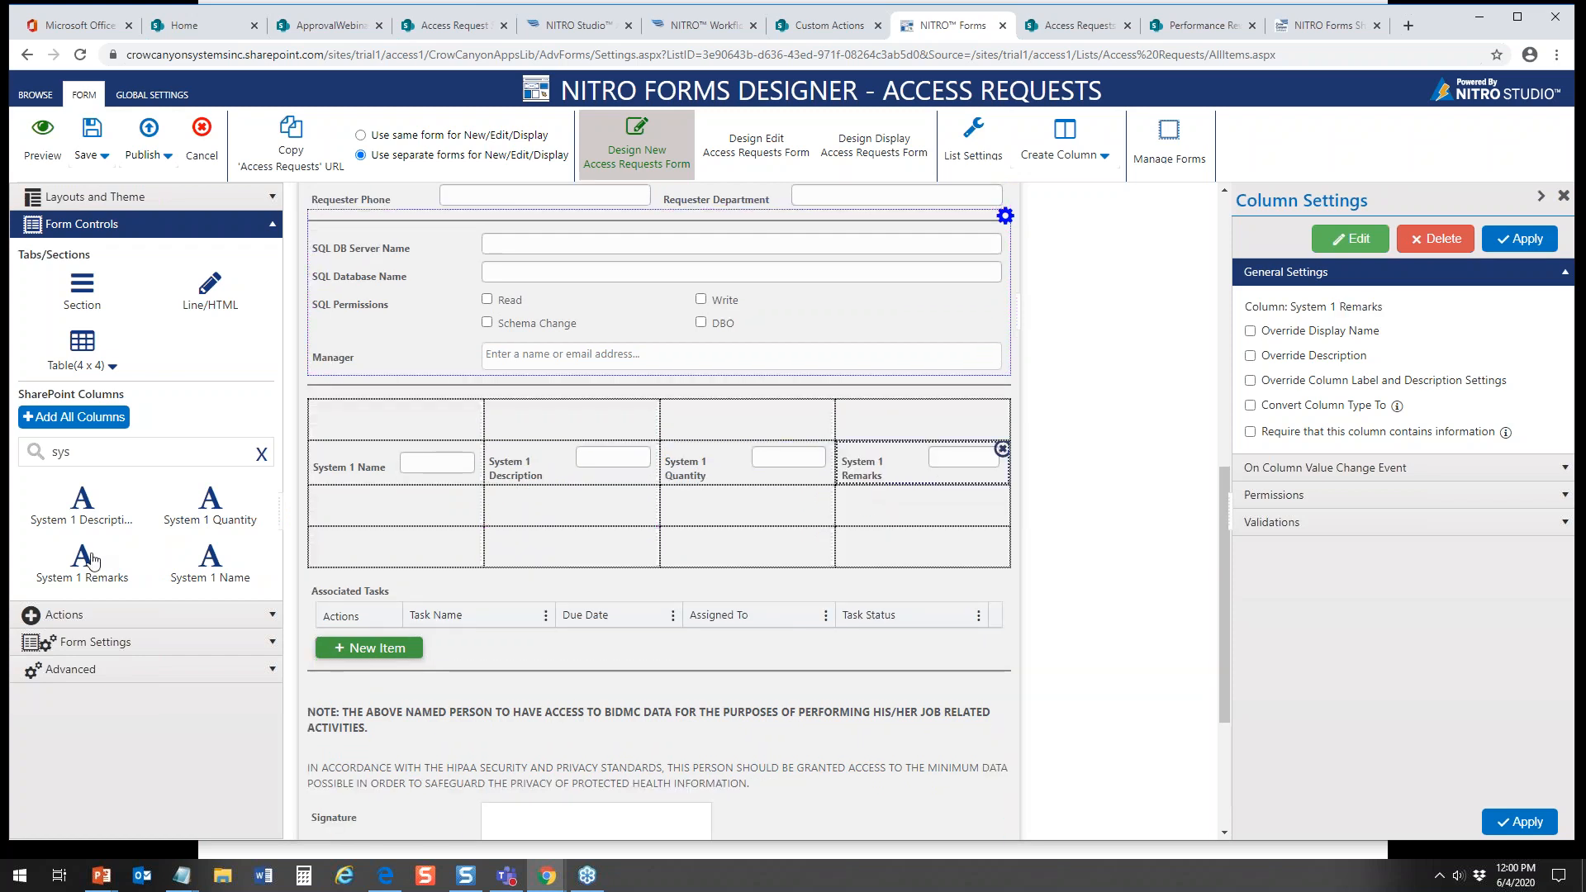
Step: Override the label settings of the System 1 Name field so its column label is hidden, and apply
{"action": "left_click", "coordinate": [387, 461]}
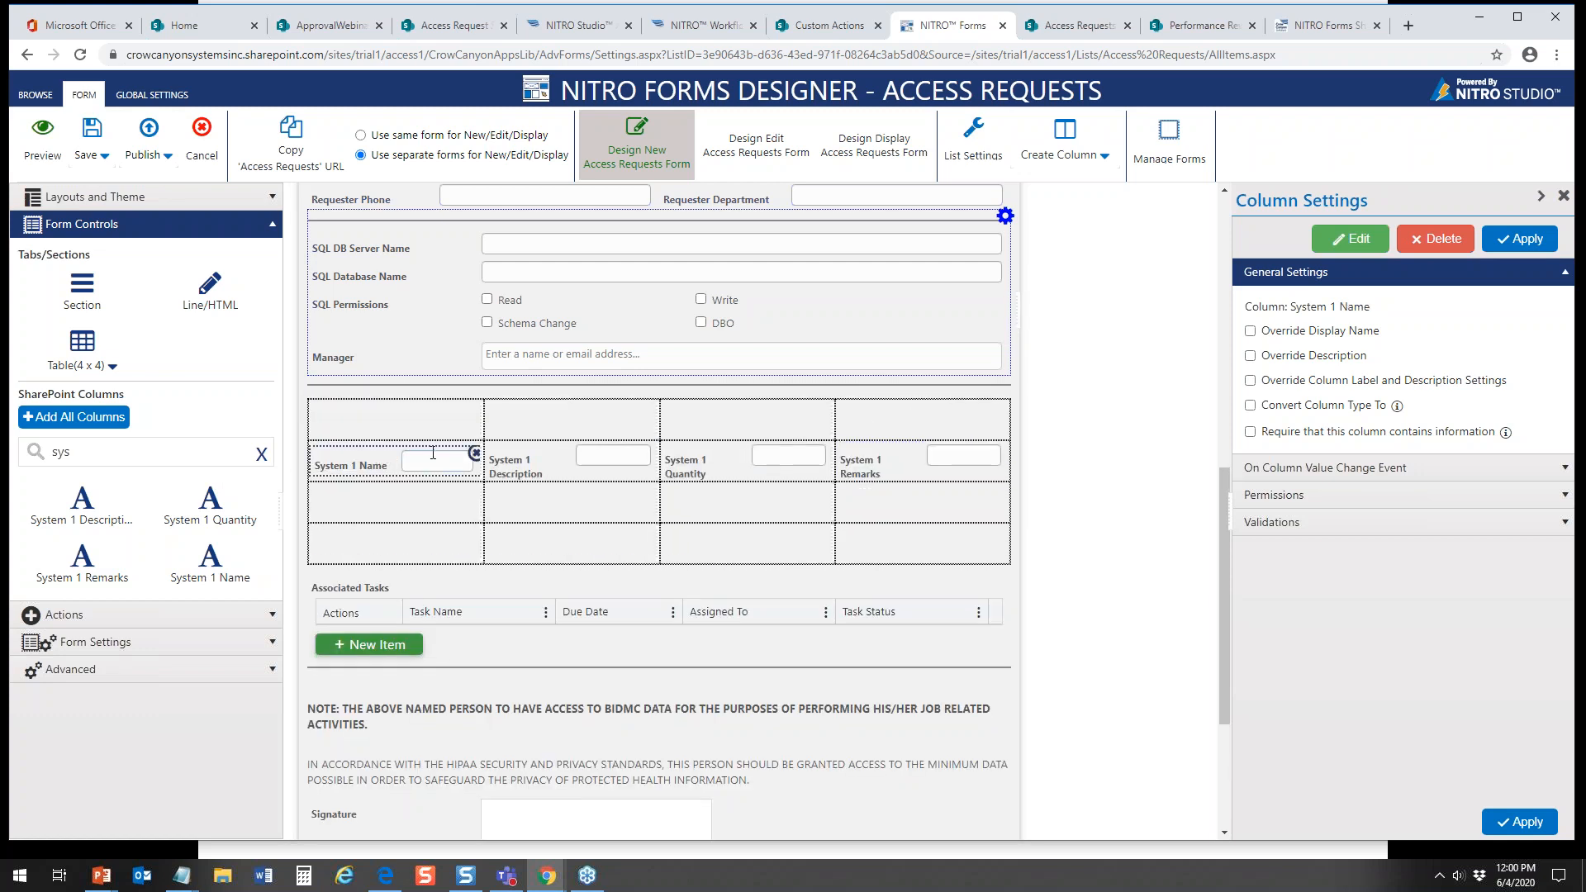
{"action": "left_click", "coordinate": [1250, 380]}
{"action": "left_click", "coordinate": [1266, 406]}
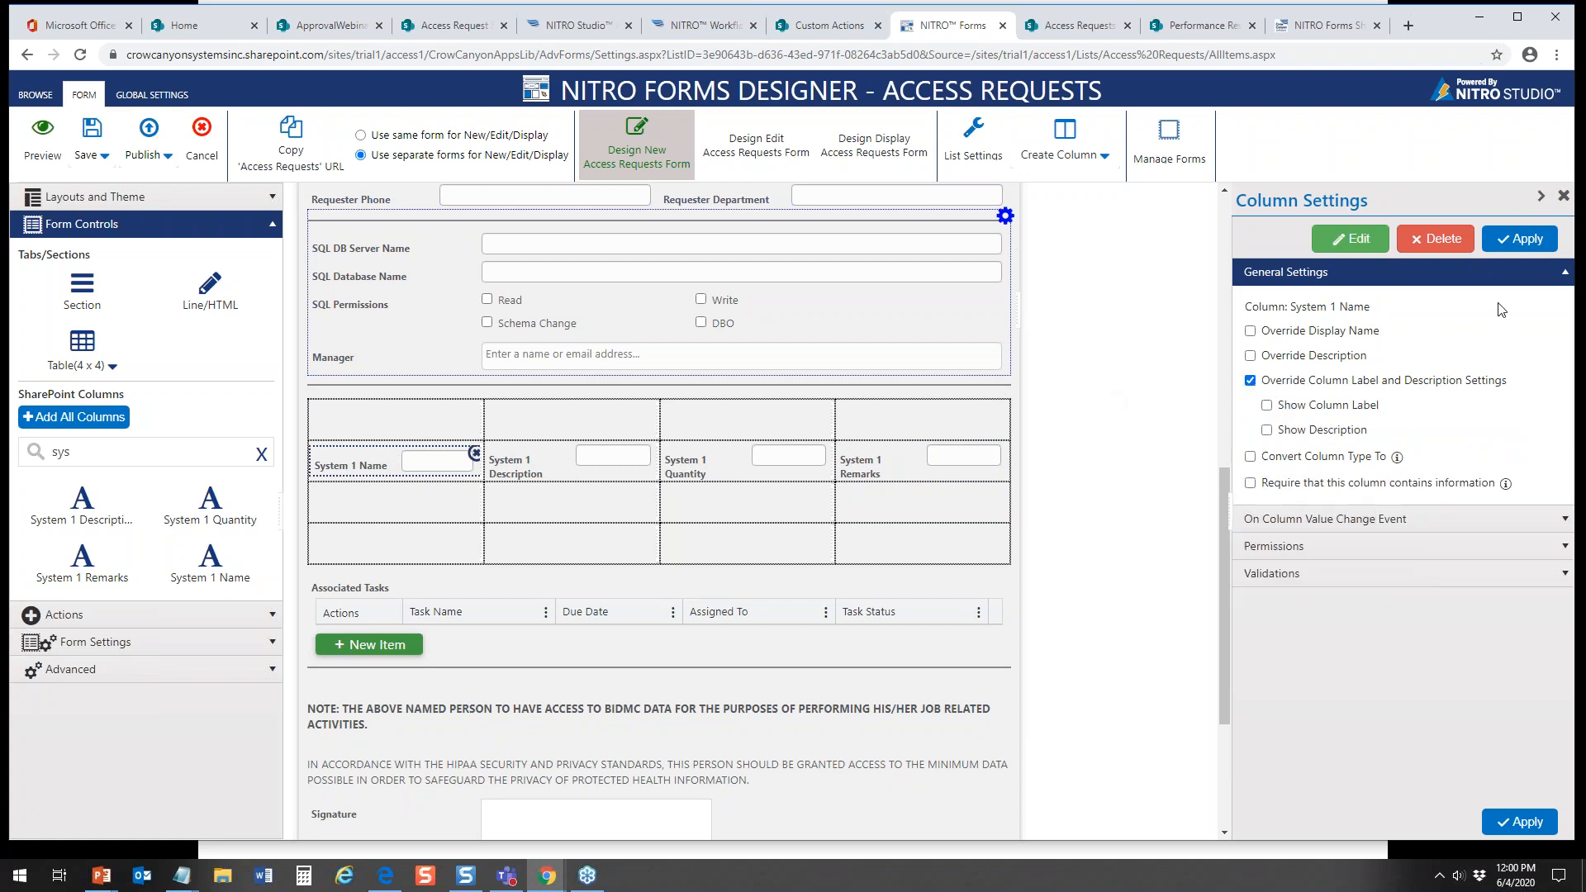
{"action": "left_click", "coordinate": [1540, 240]}
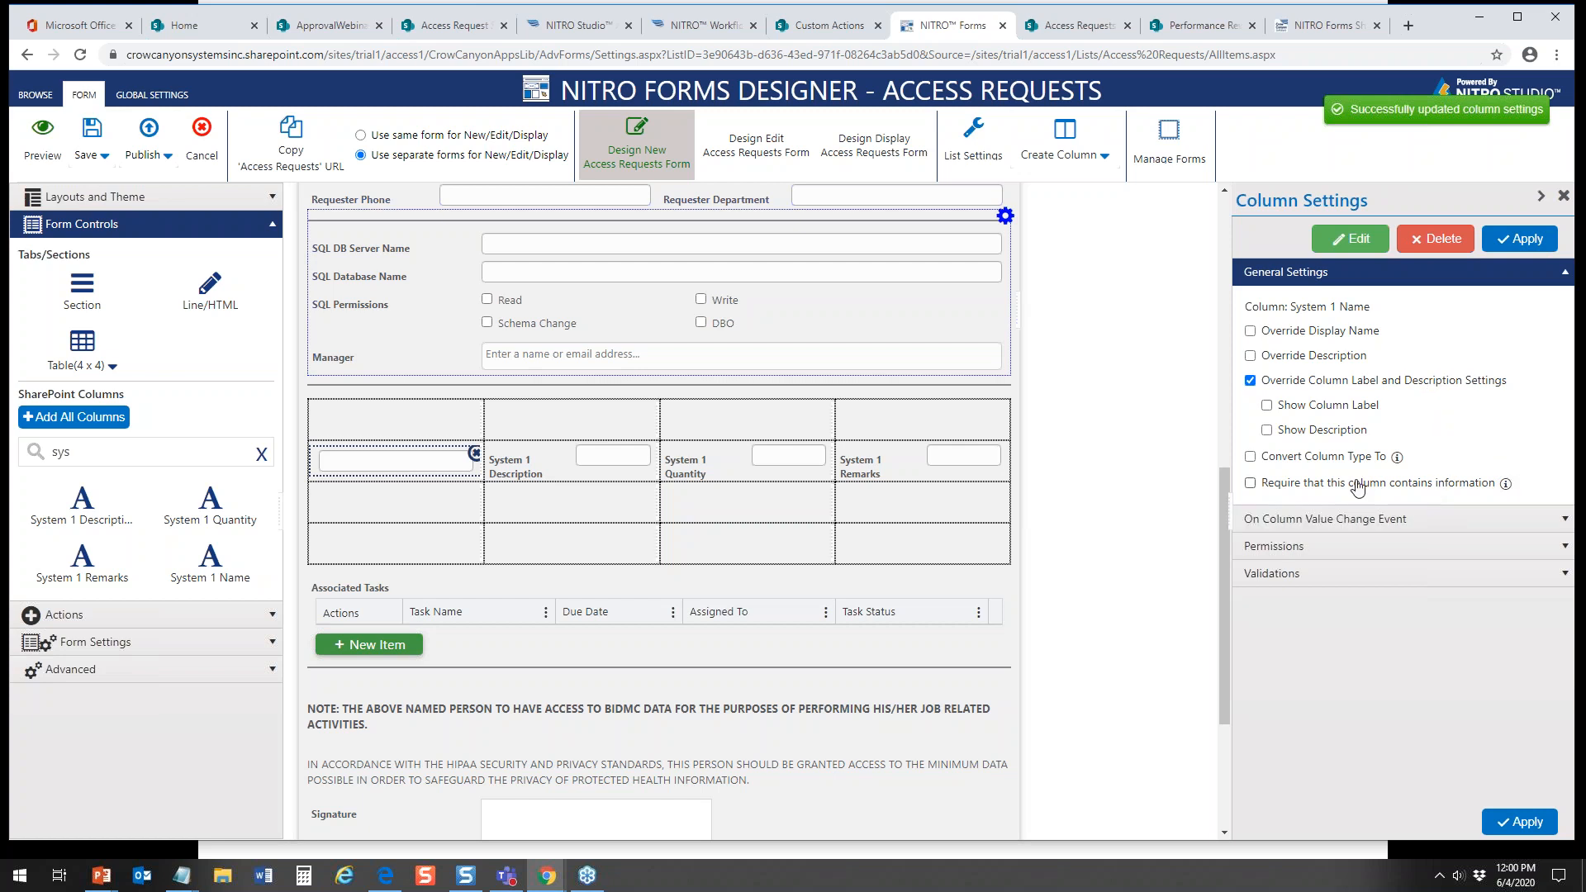
Step: Examine the permission options for System 1 Name, including the Users/Groups condition by User/Group or Column, and leave without adding a permission
{"action": "left_click", "coordinate": [1565, 548]}
{"action": "left_click", "coordinate": [1519, 373]}
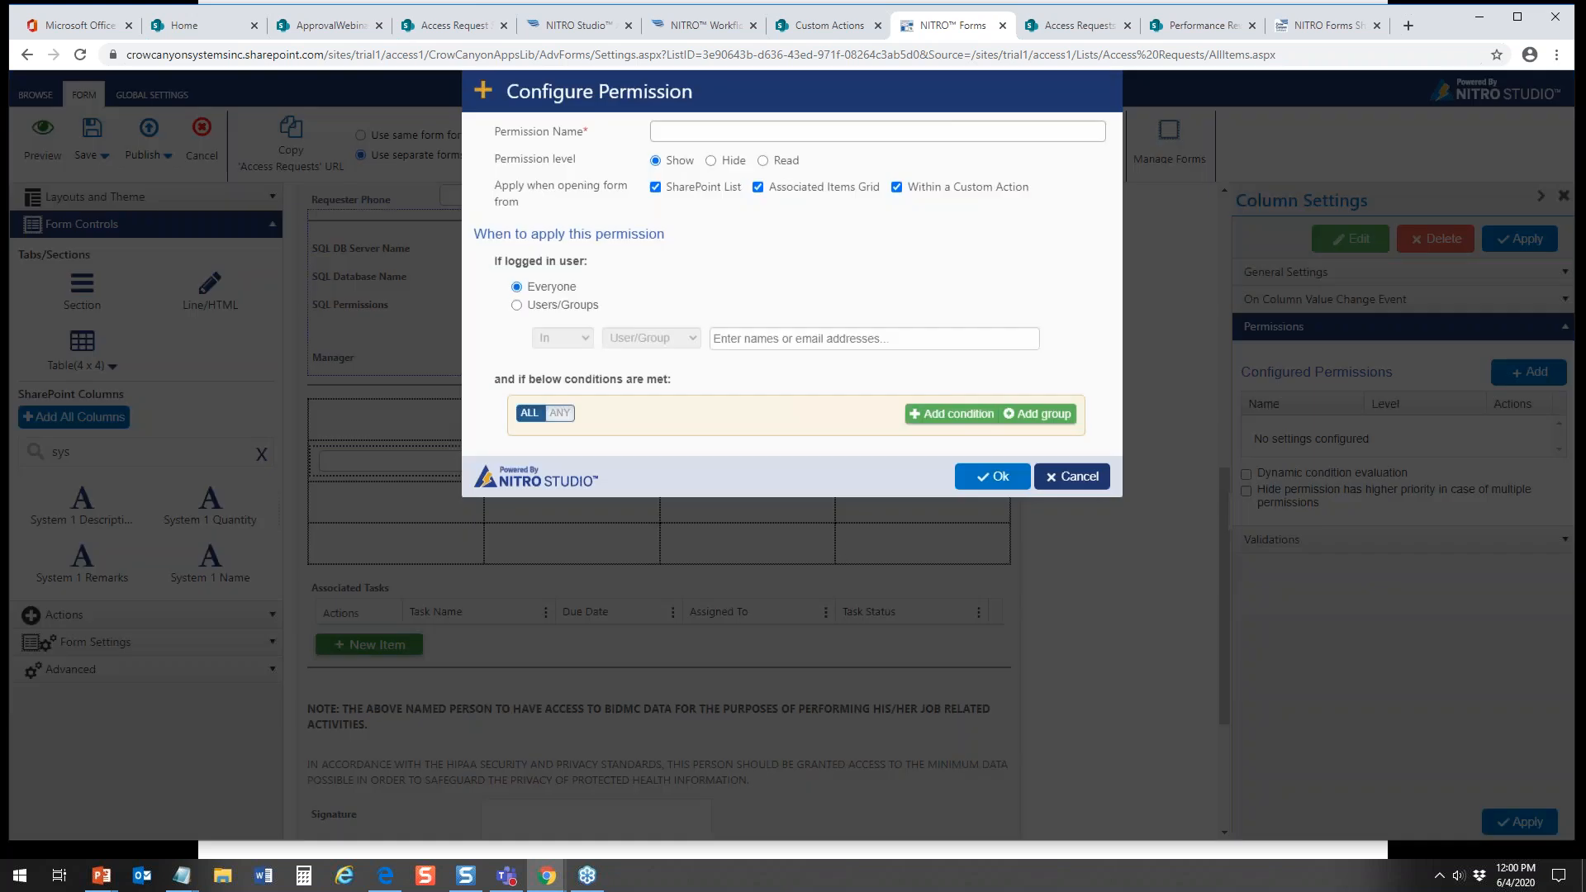
{"action": "left_click", "coordinate": [518, 333]}
{"action": "left_click", "coordinate": [692, 368]}
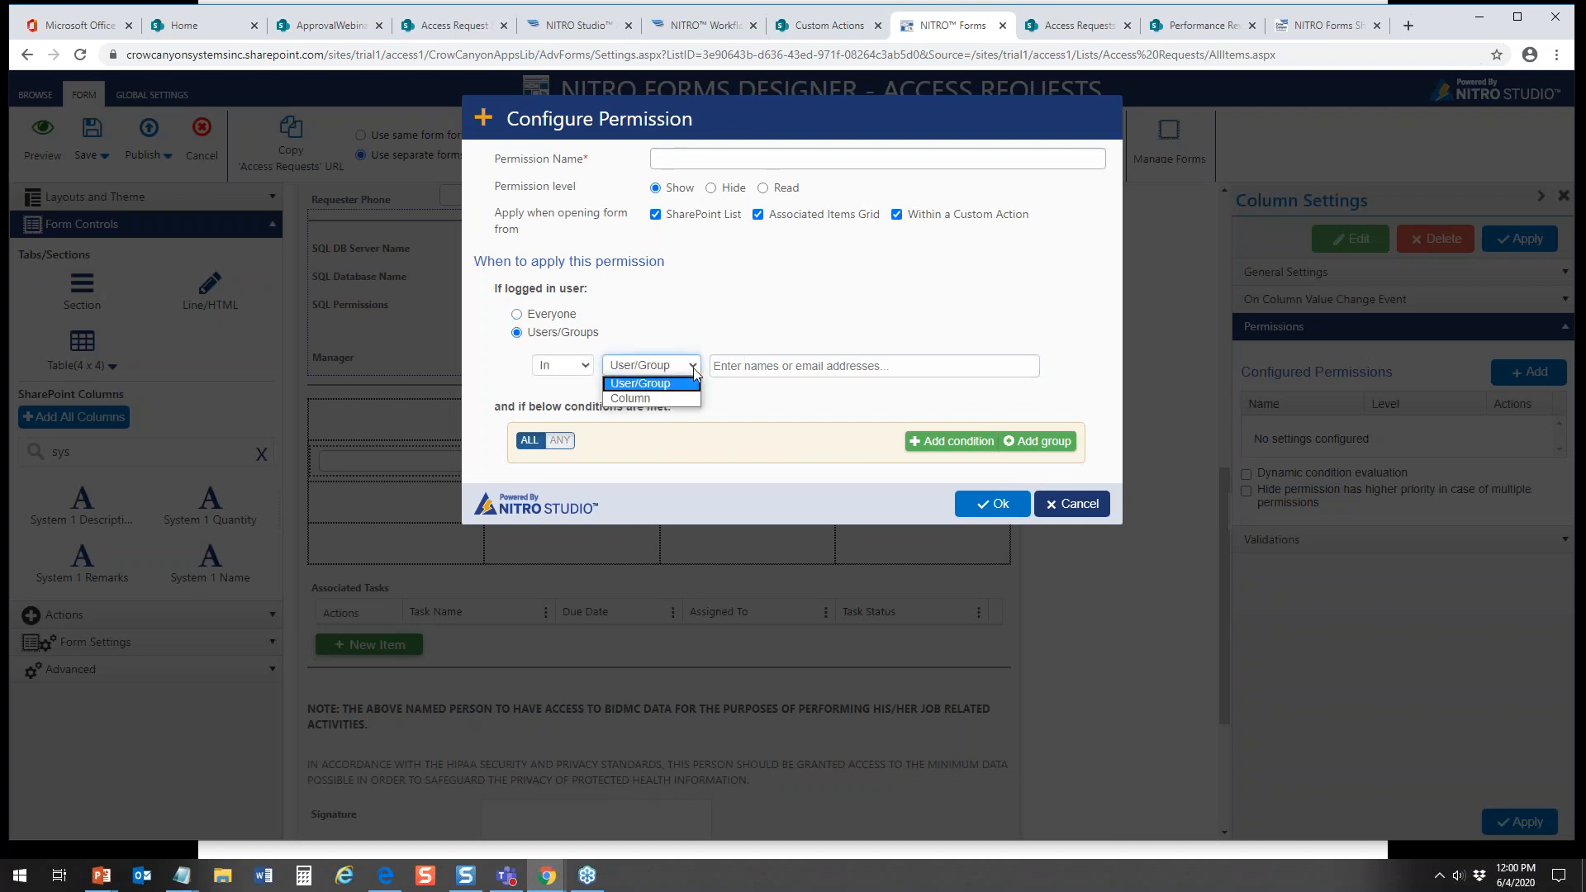
{"action": "left_click", "coordinate": [689, 362]}
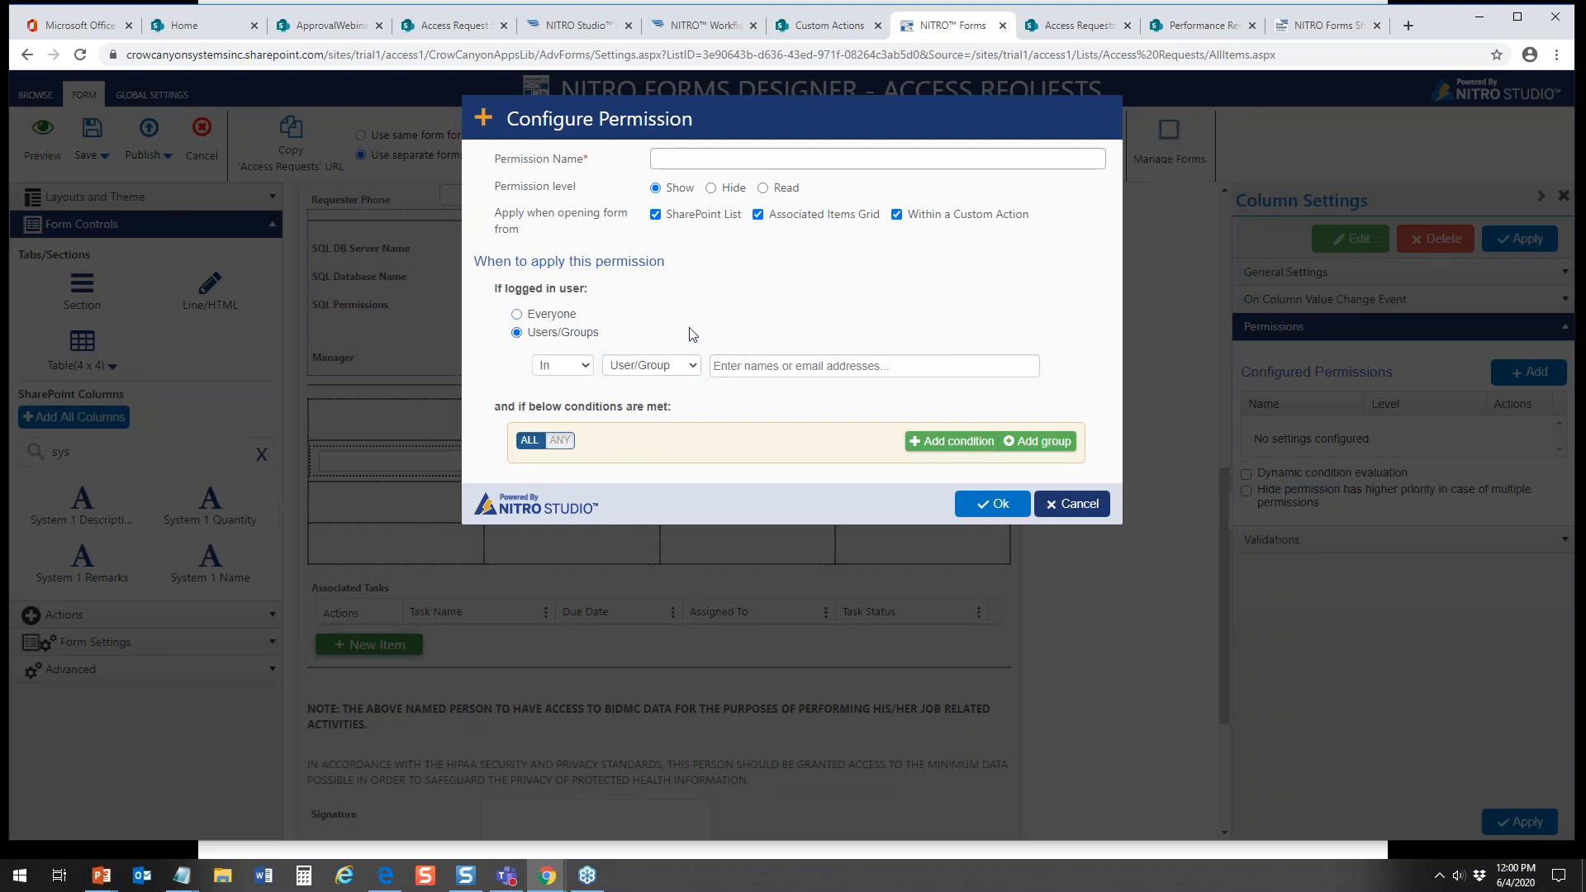
{"action": "left_click", "coordinate": [692, 366]}
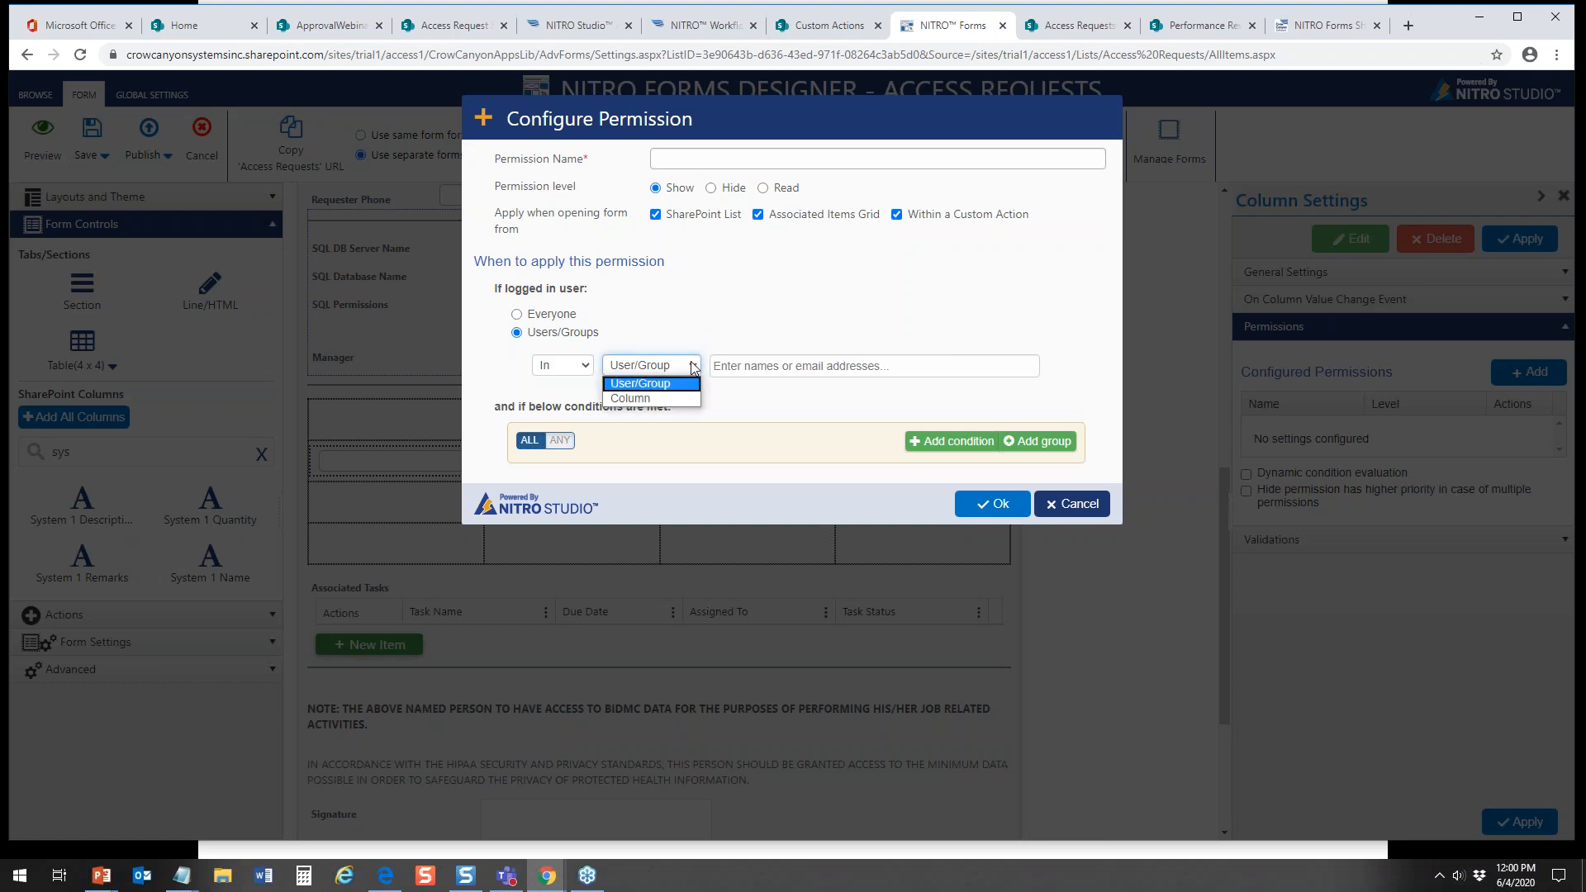
{"action": "left_click", "coordinate": [692, 367]}
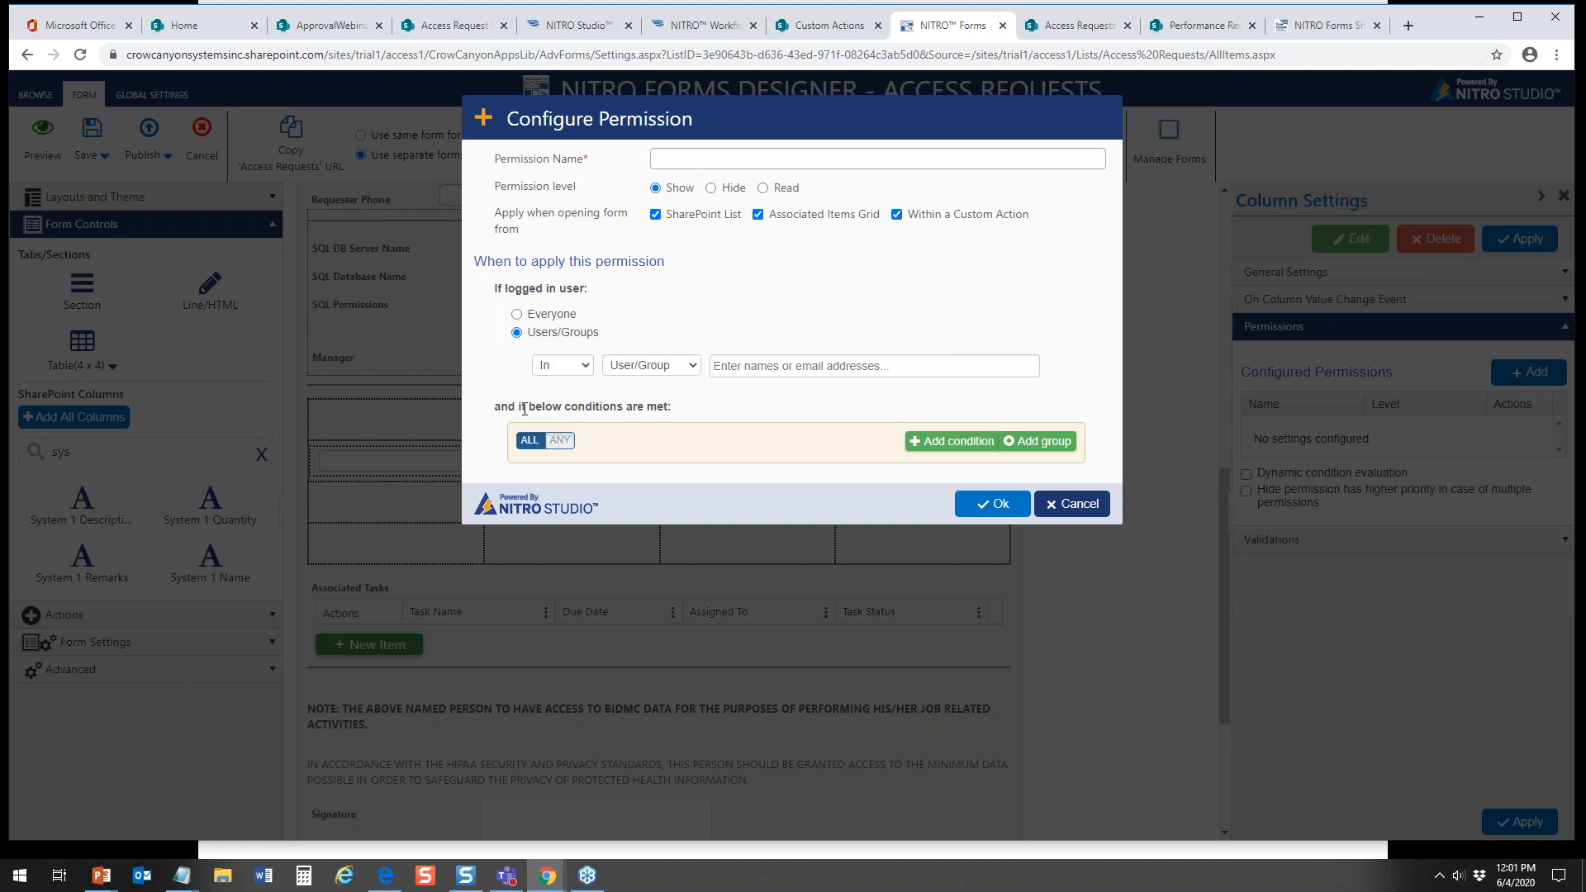
{"action": "left_click", "coordinate": [1082, 505]}
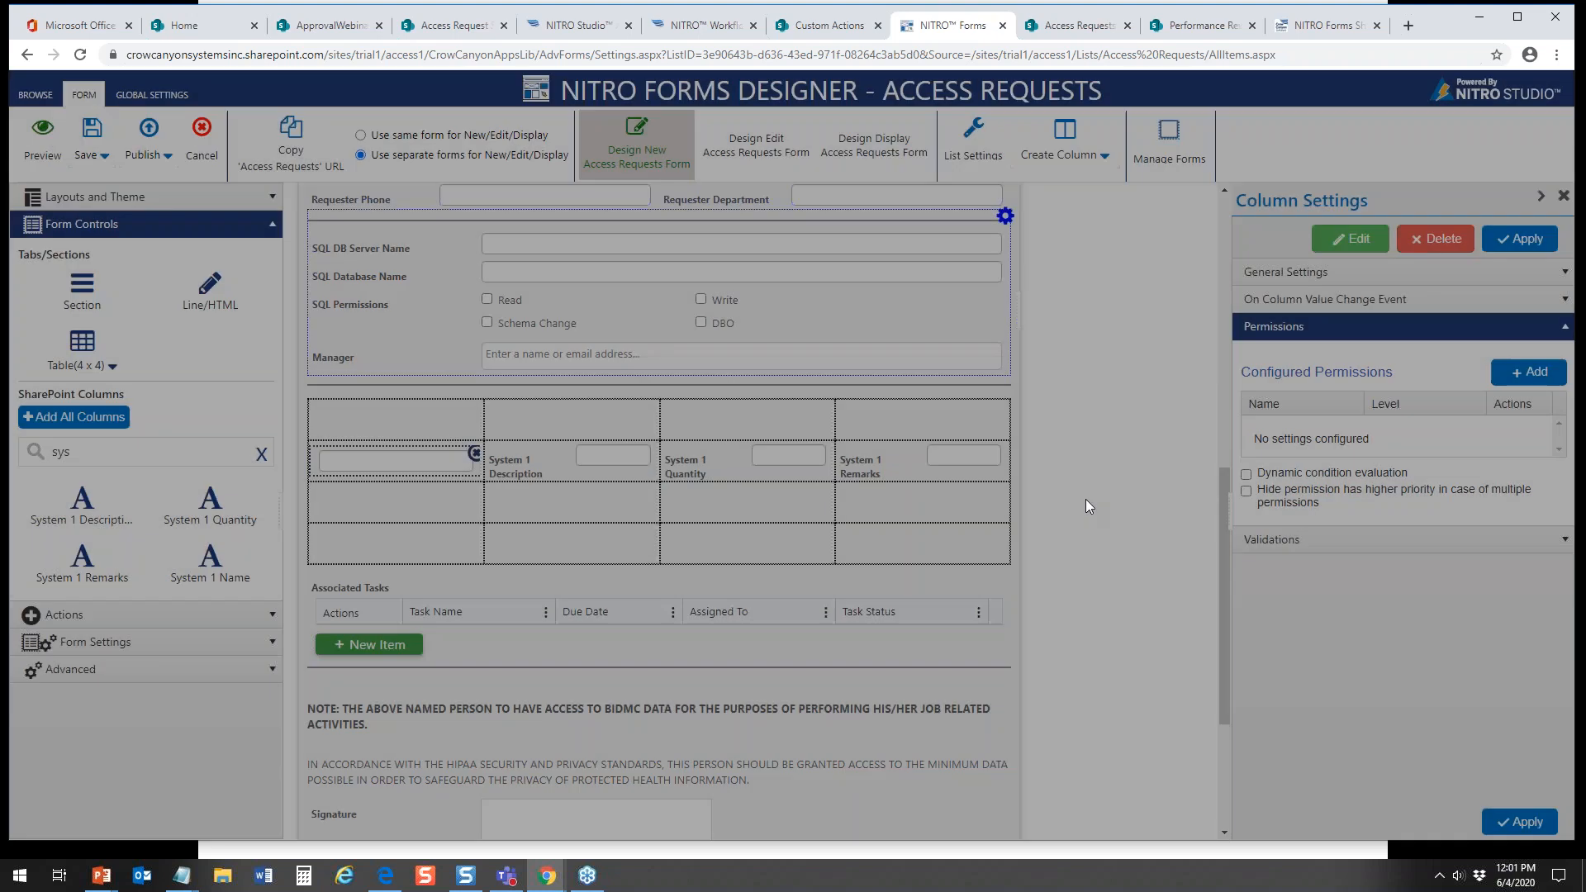
Step: Hide the column label of the System 1 Description field in the table and apply the setting
{"action": "left_click", "coordinate": [605, 457]}
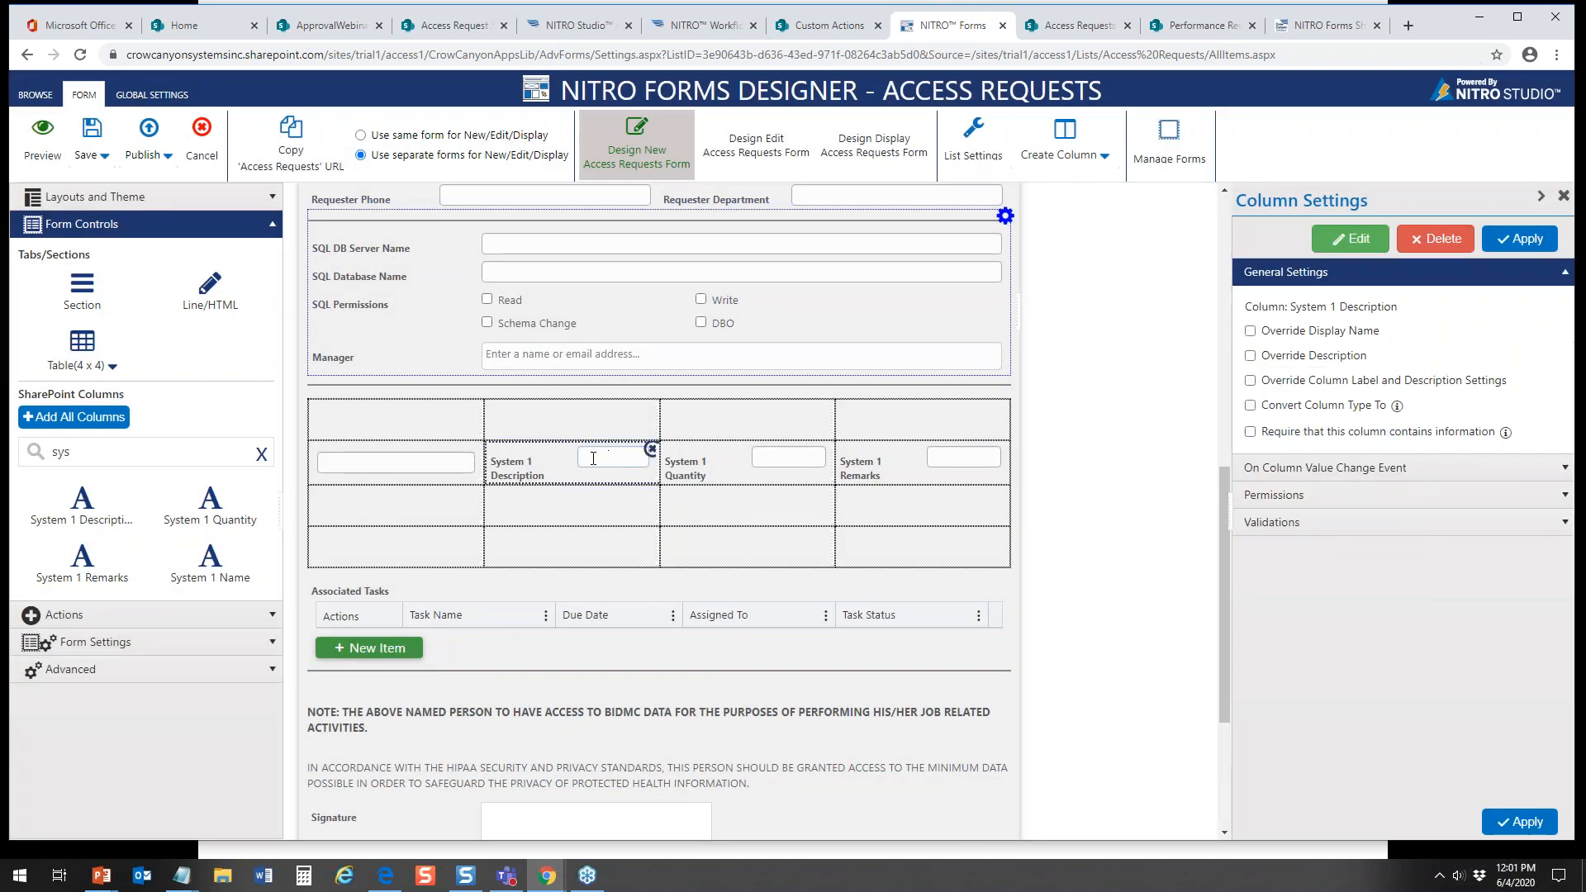
{"action": "left_click", "coordinate": [1250, 380]}
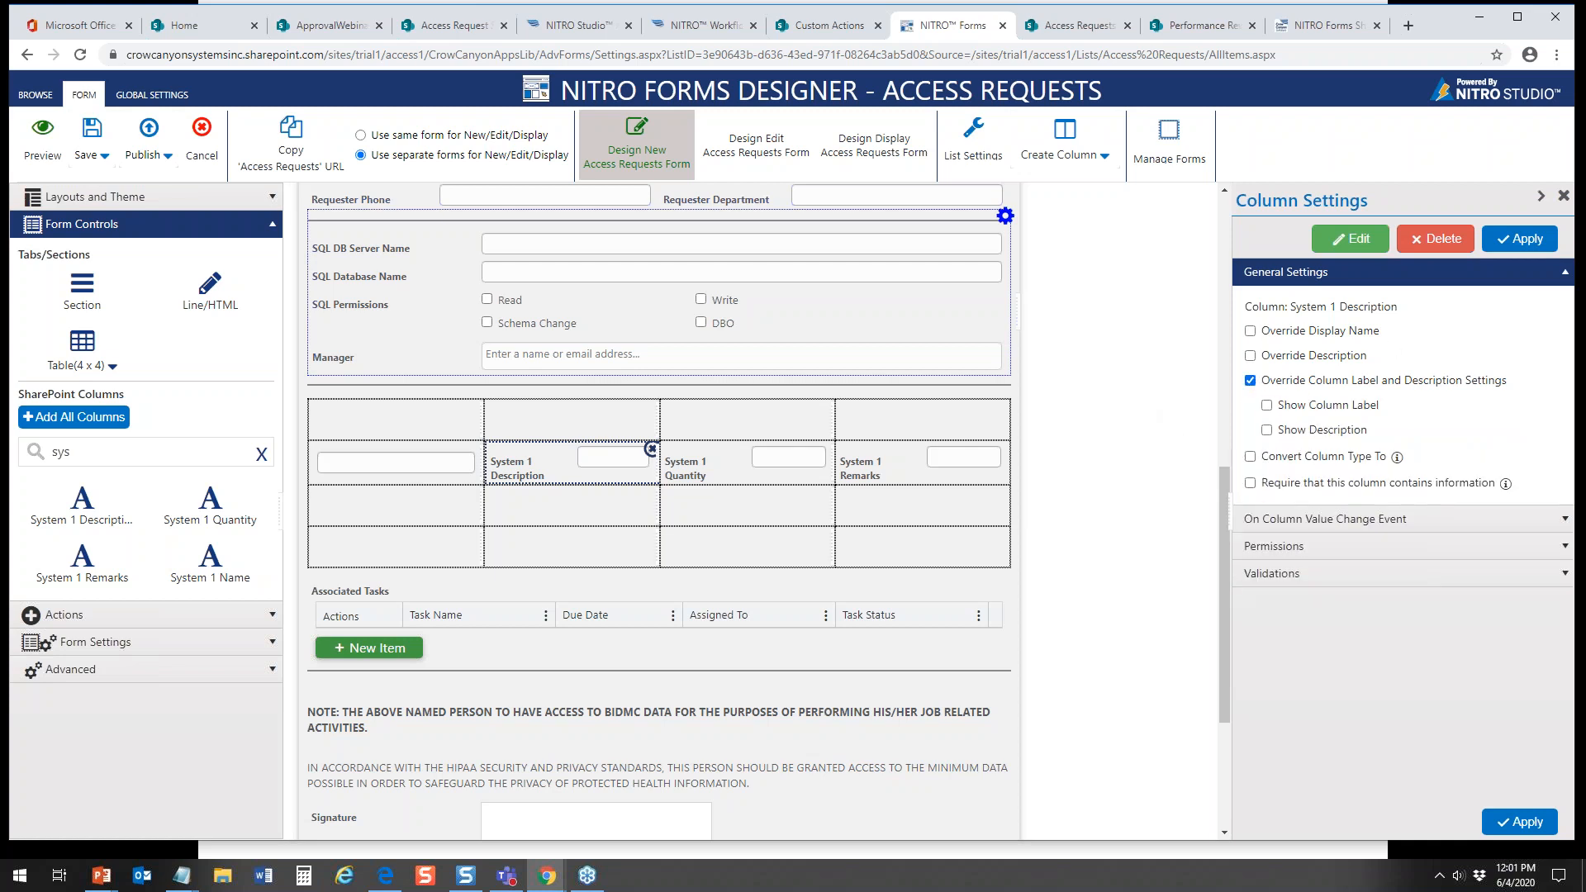
{"action": "left_click", "coordinate": [1524, 239]}
Step: Override the label settings of the System 1 Quantity field so its column label is hidden, and apply
{"action": "left_click", "coordinate": [806, 460]}
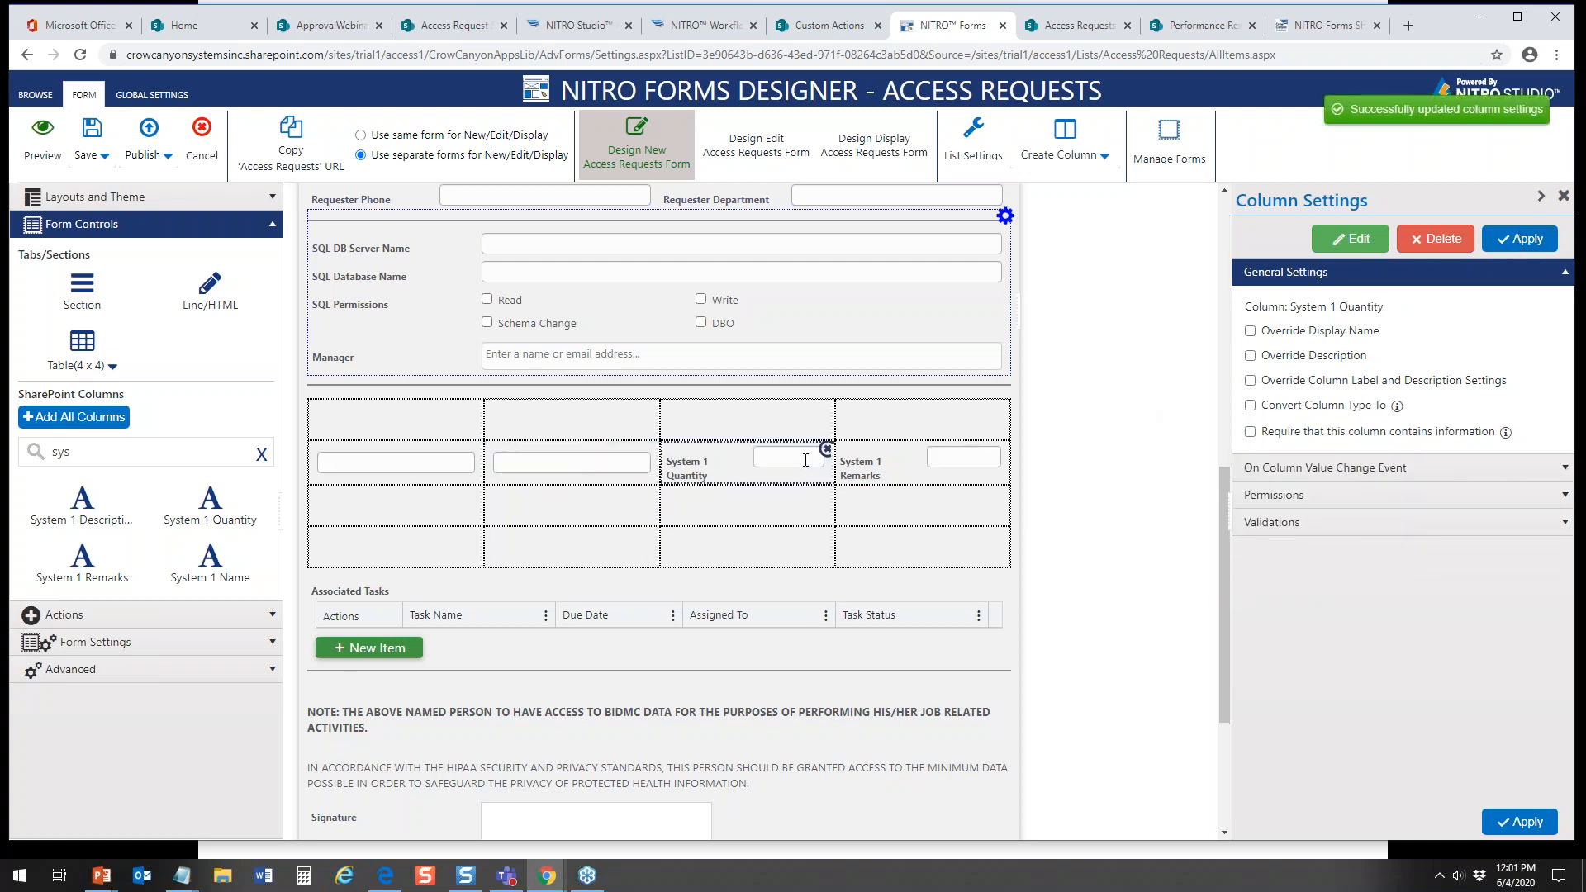
{"action": "left_click", "coordinate": [1249, 380]}
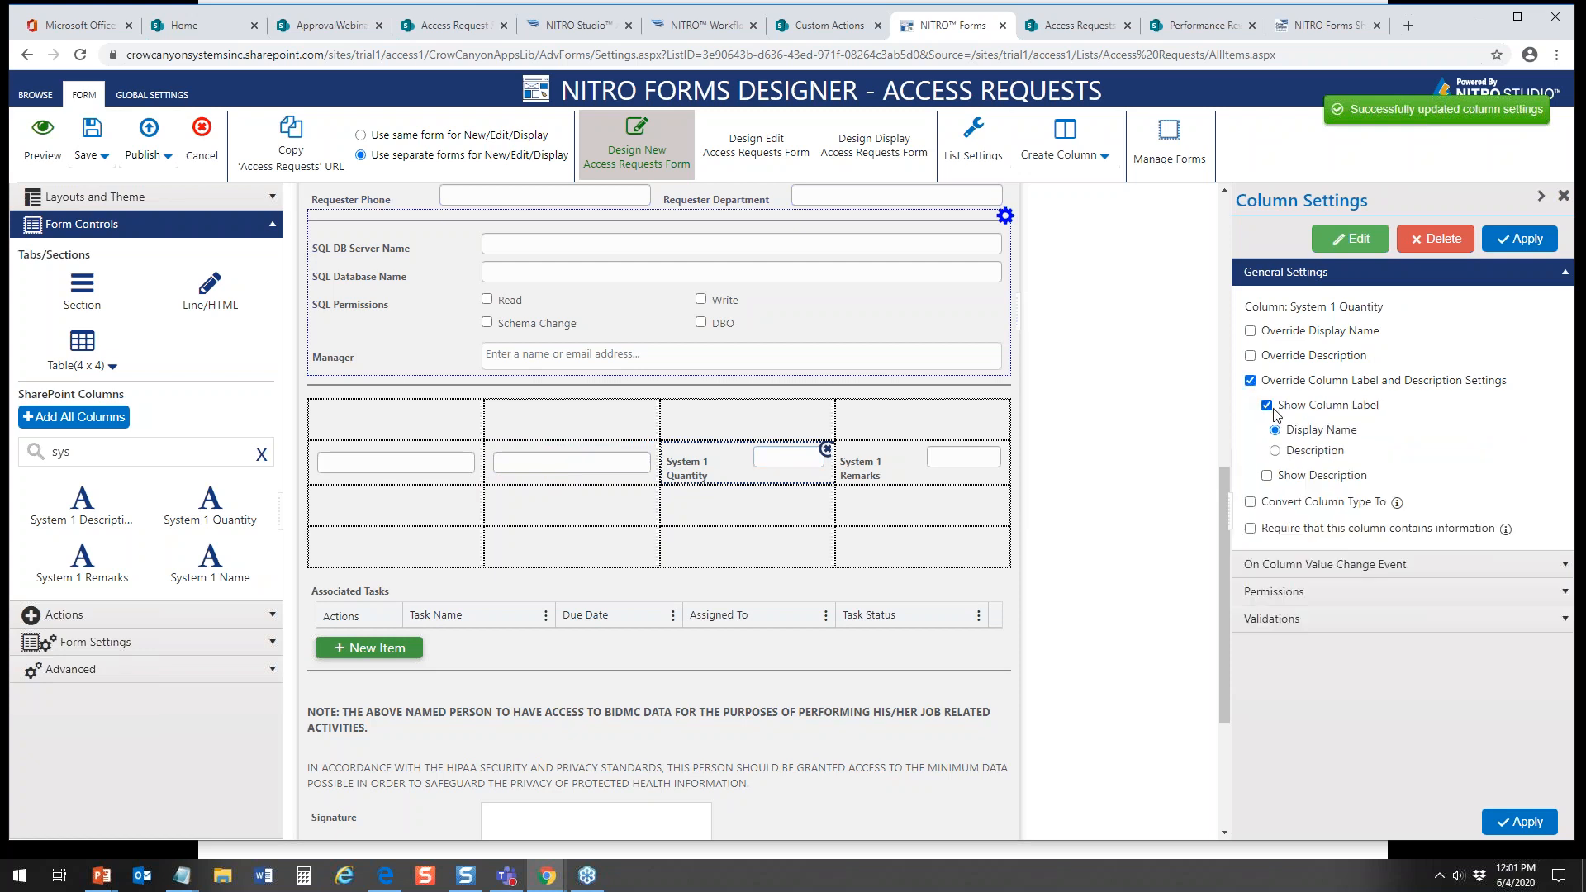
{"action": "left_click", "coordinate": [1266, 405]}
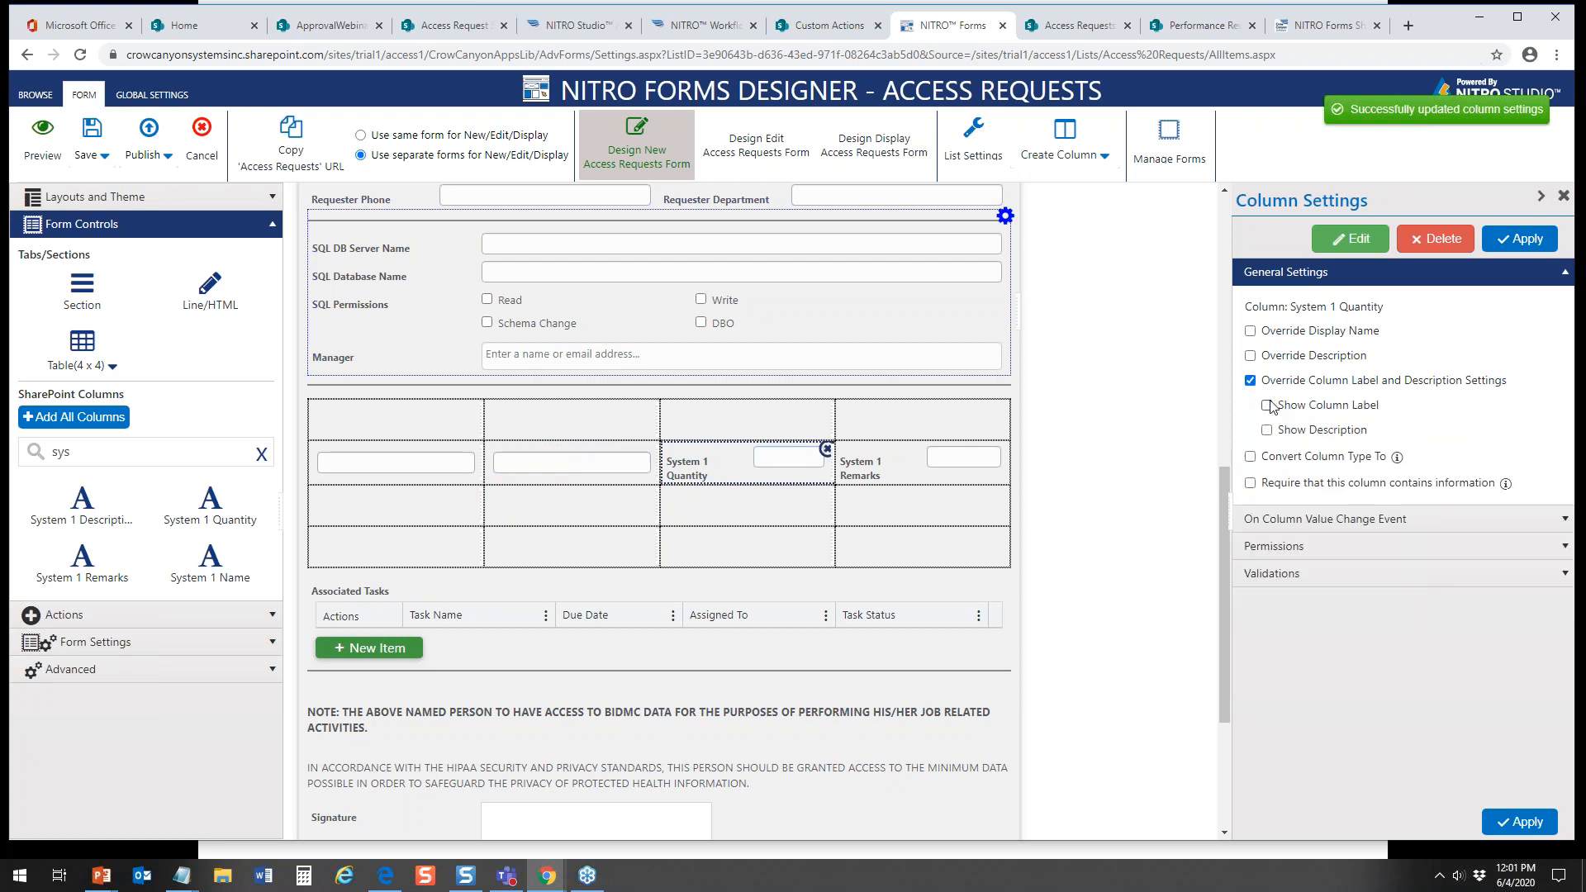
{"action": "left_click", "coordinate": [1524, 239]}
Step: Hide the column label of the System 1 Remarks field through its label and description override, and apply
{"action": "left_click", "coordinate": [941, 454]}
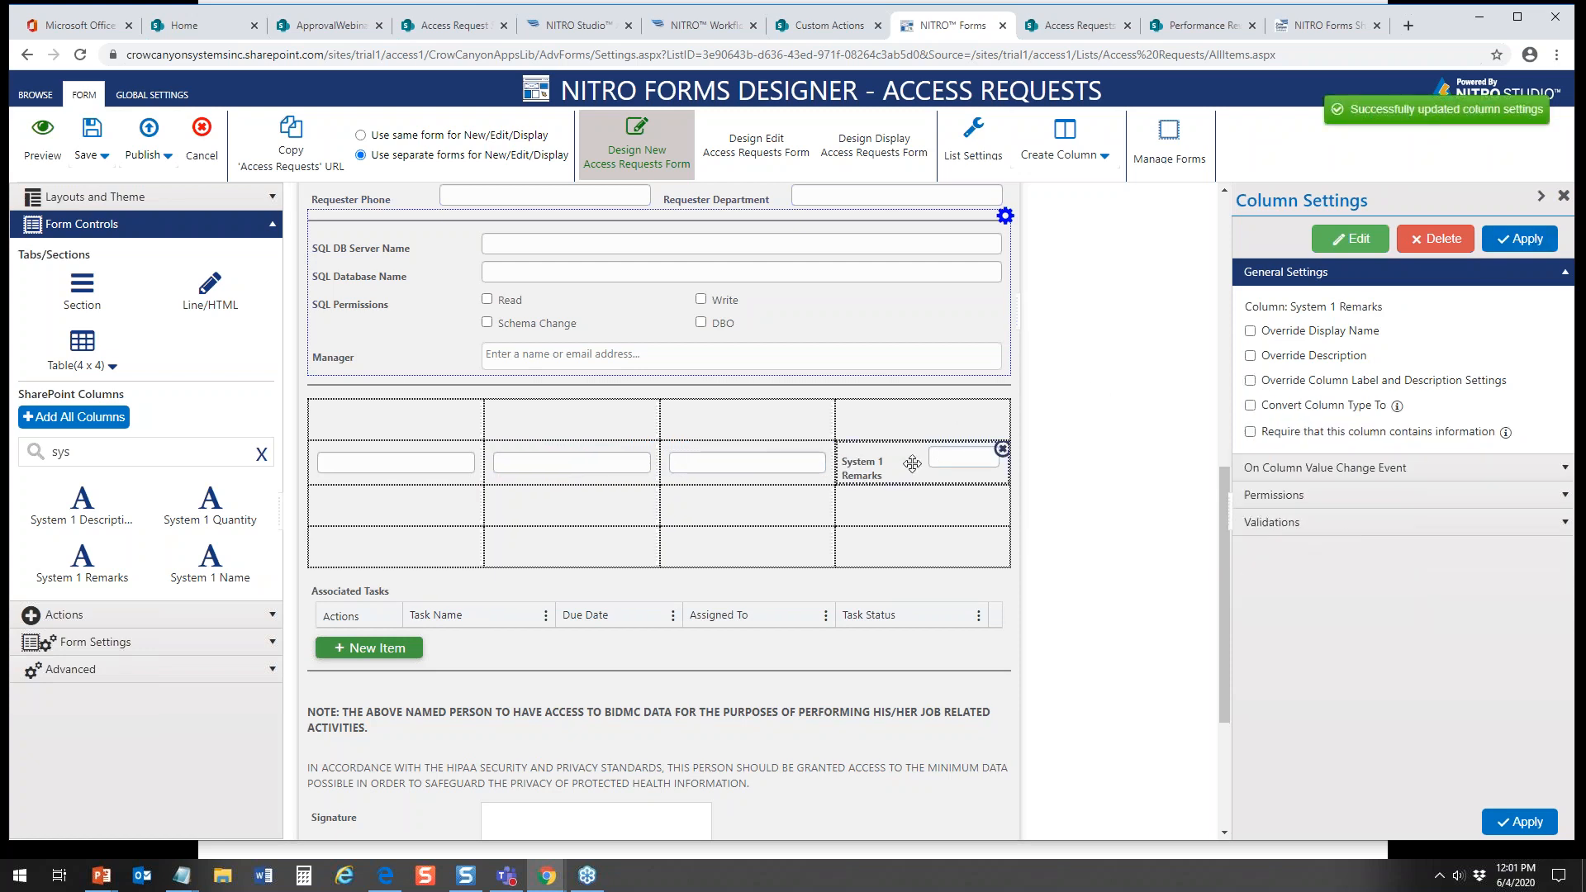
{"action": "left_click", "coordinate": [1250, 381]}
{"action": "left_click", "coordinate": [1267, 404]}
{"action": "left_click", "coordinate": [1260, 383]}
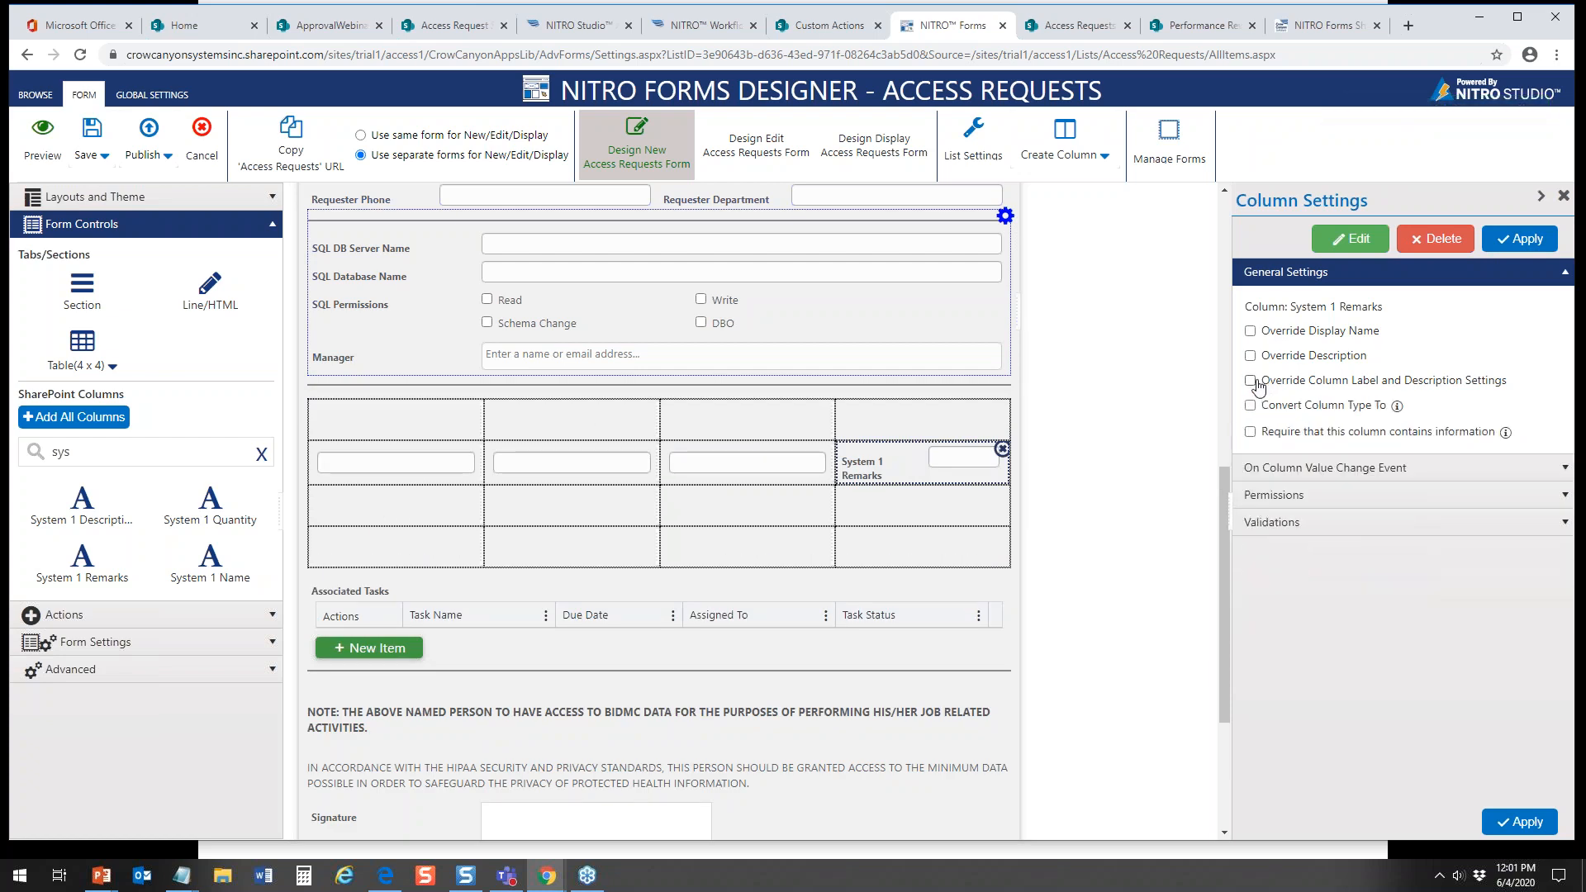
{"action": "left_click", "coordinate": [1250, 381]}
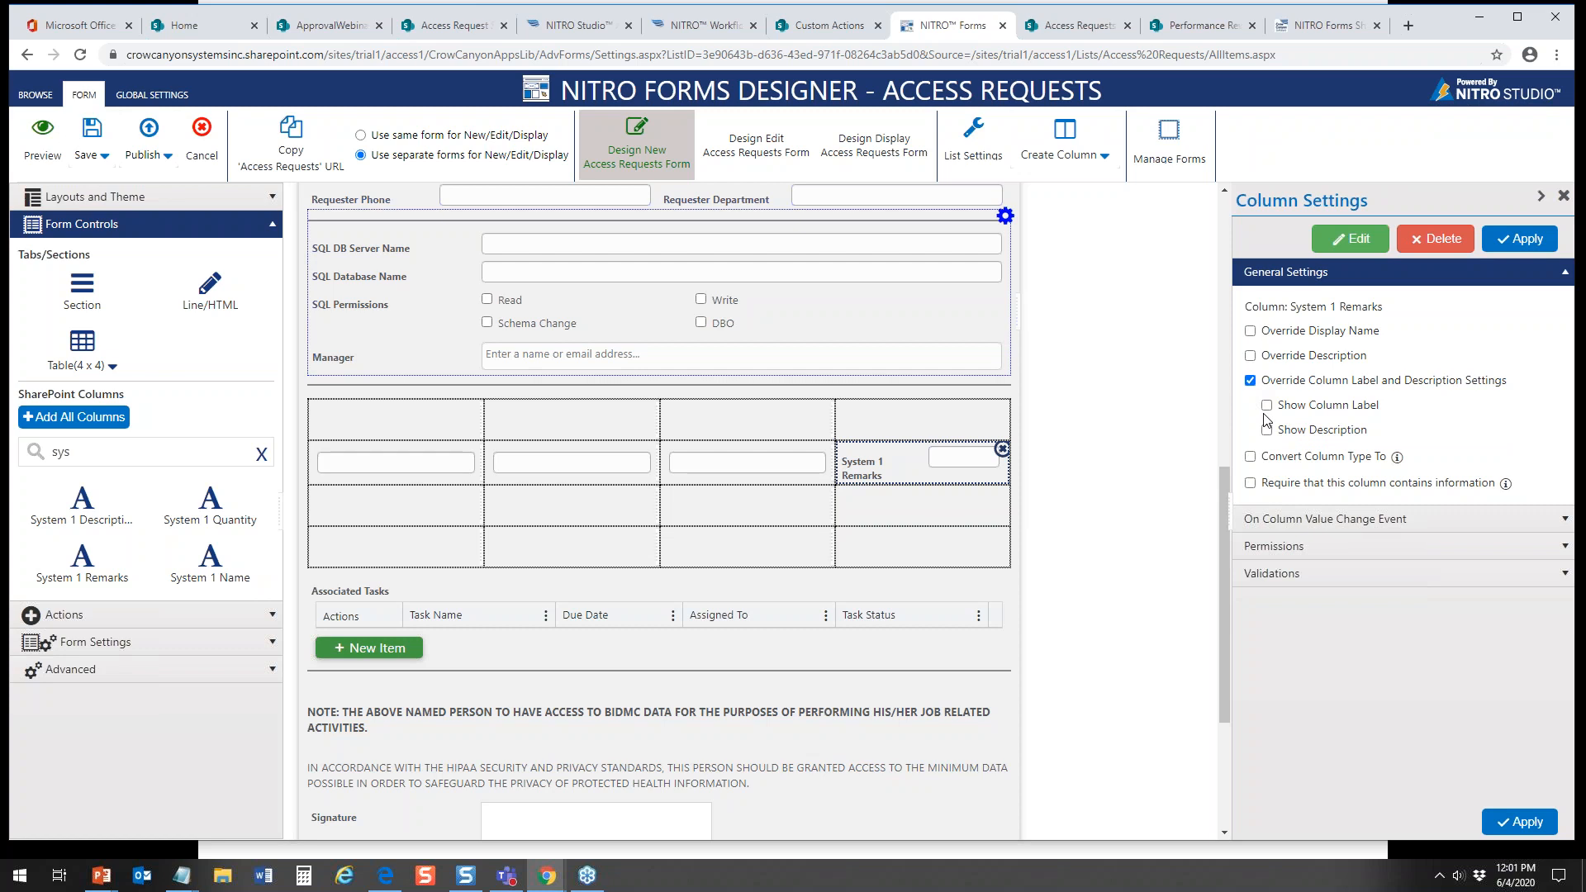
{"action": "left_click", "coordinate": [1518, 241]}
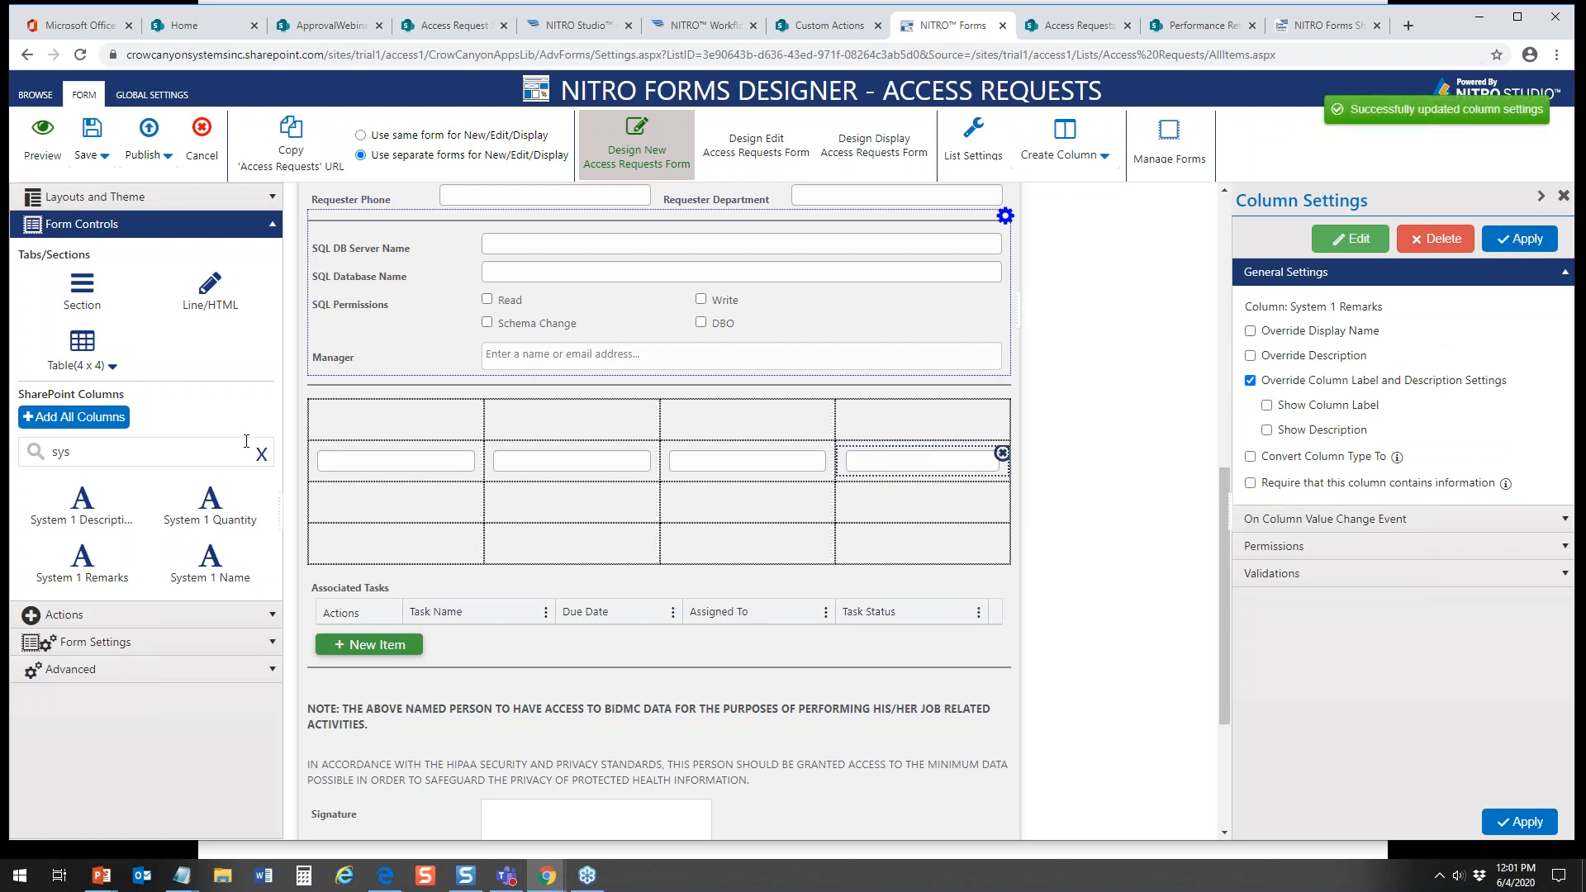
Step: Add a Line/HTML control to the table's first header cell and replace its HTML with the text "System"
{"action": "left_click", "coordinate": [371, 419]}
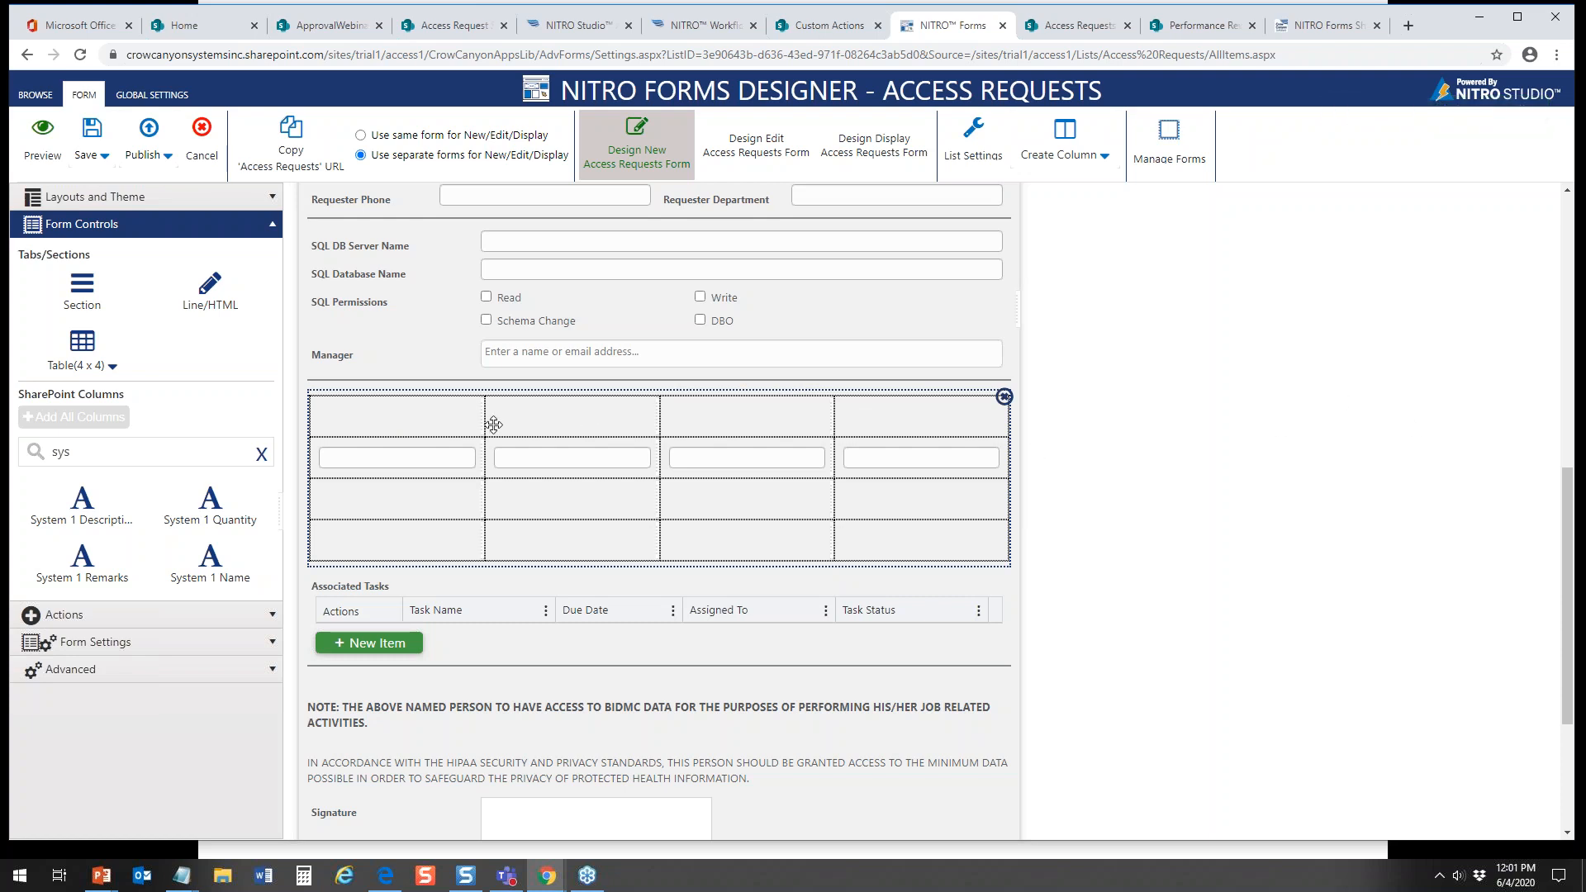
{"action": "left_click_drag", "start_coordinate": [216, 306], "coordinate": [394, 455]}
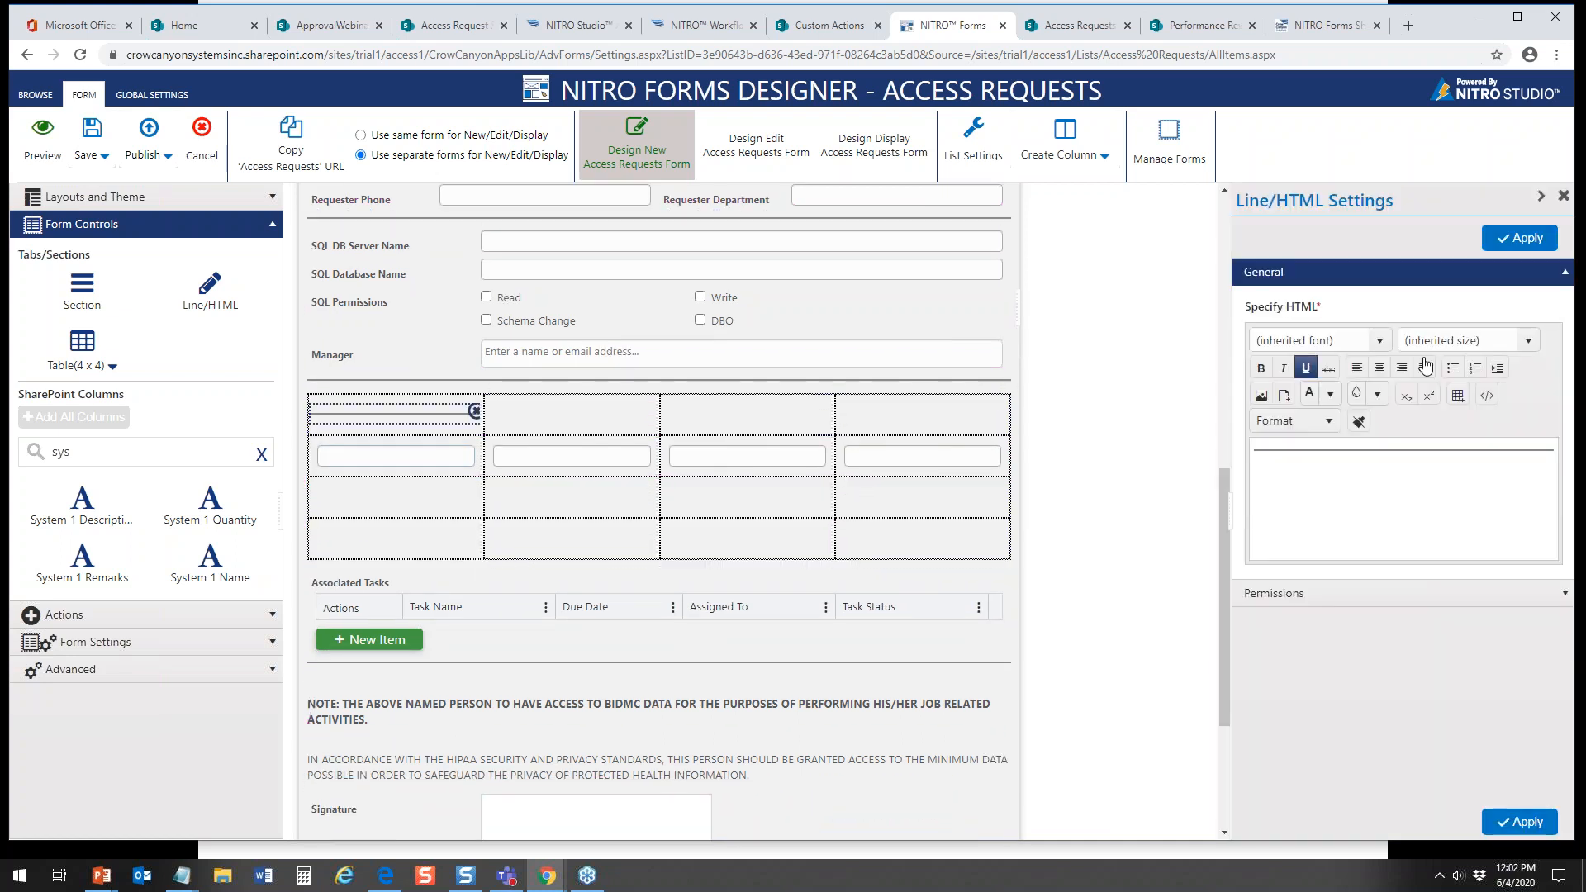
{"action": "left_click", "coordinate": [1486, 396]}
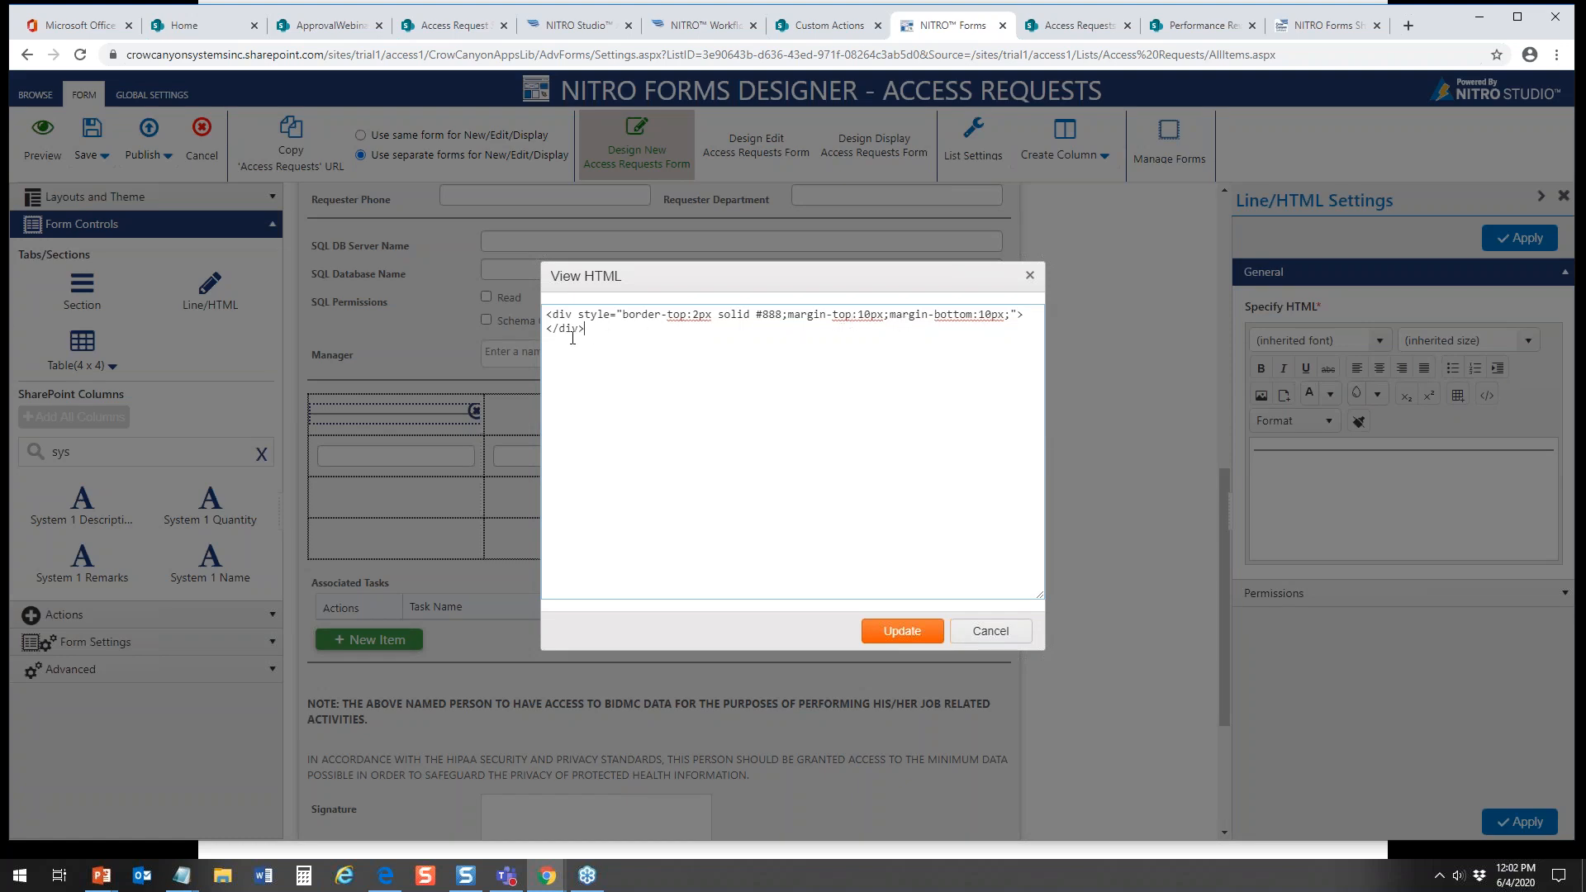
{"action": "key", "text": "ctrl+a"}
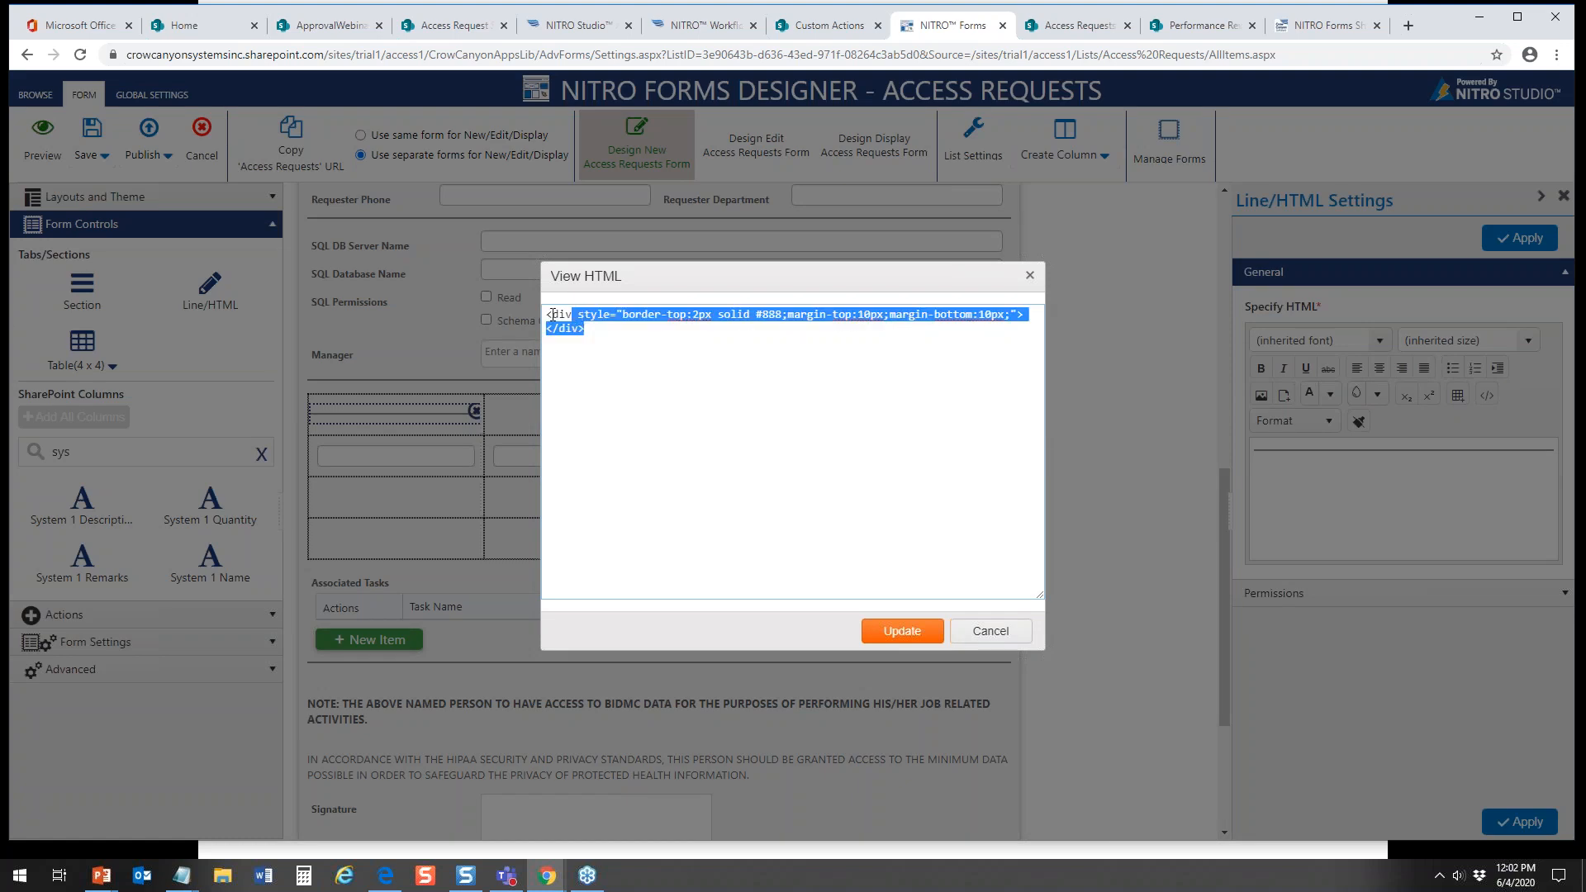
{"action": "key", "text": "BackSpace"}
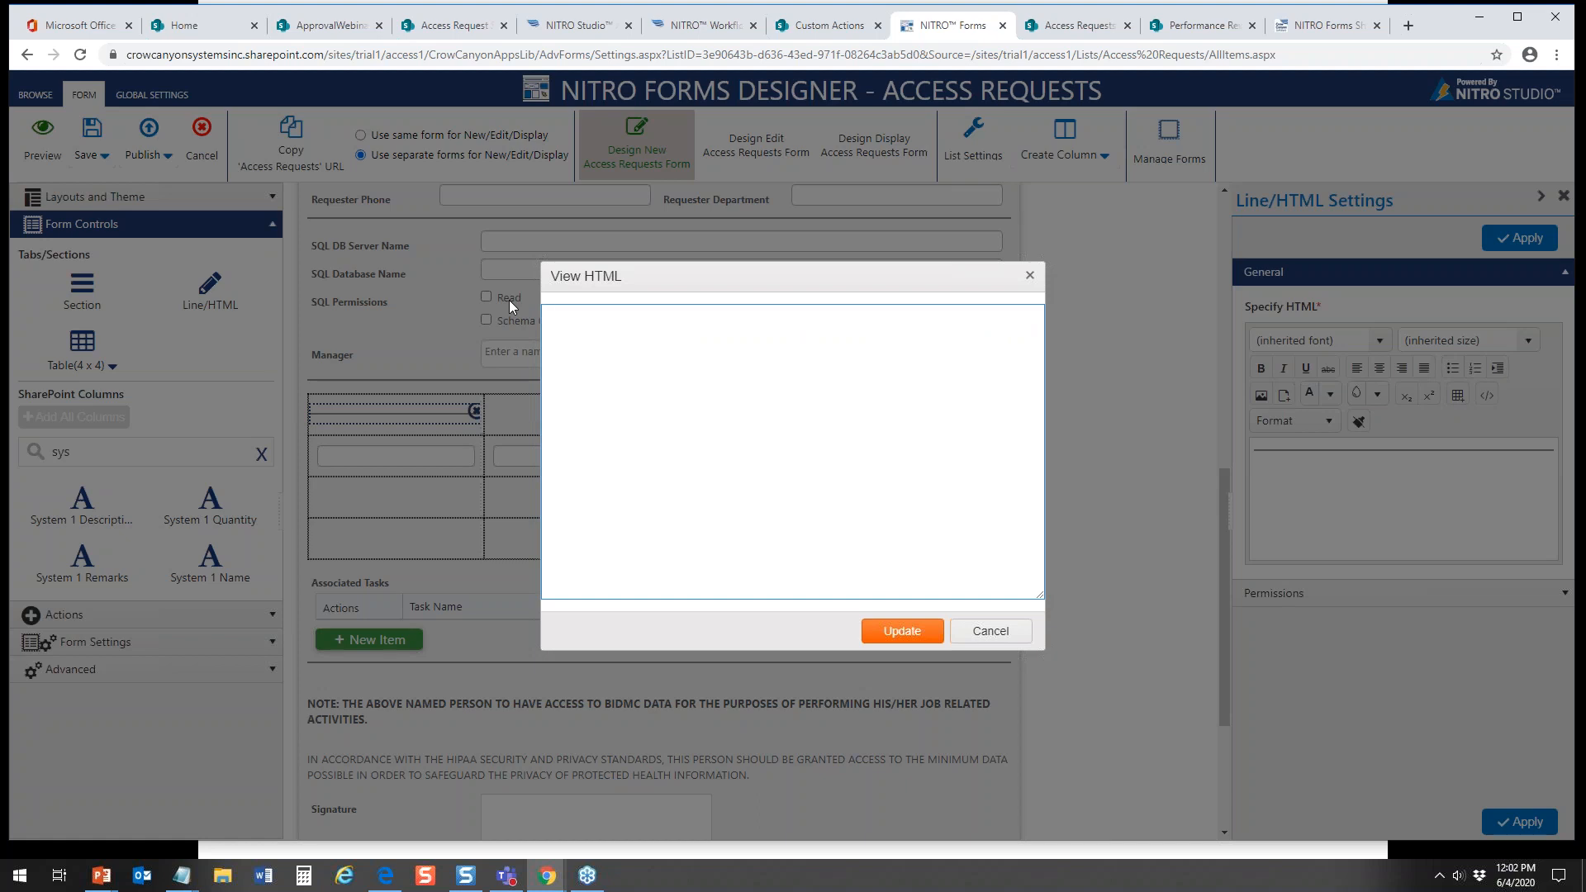
{"action": "left_click", "coordinate": [912, 631]}
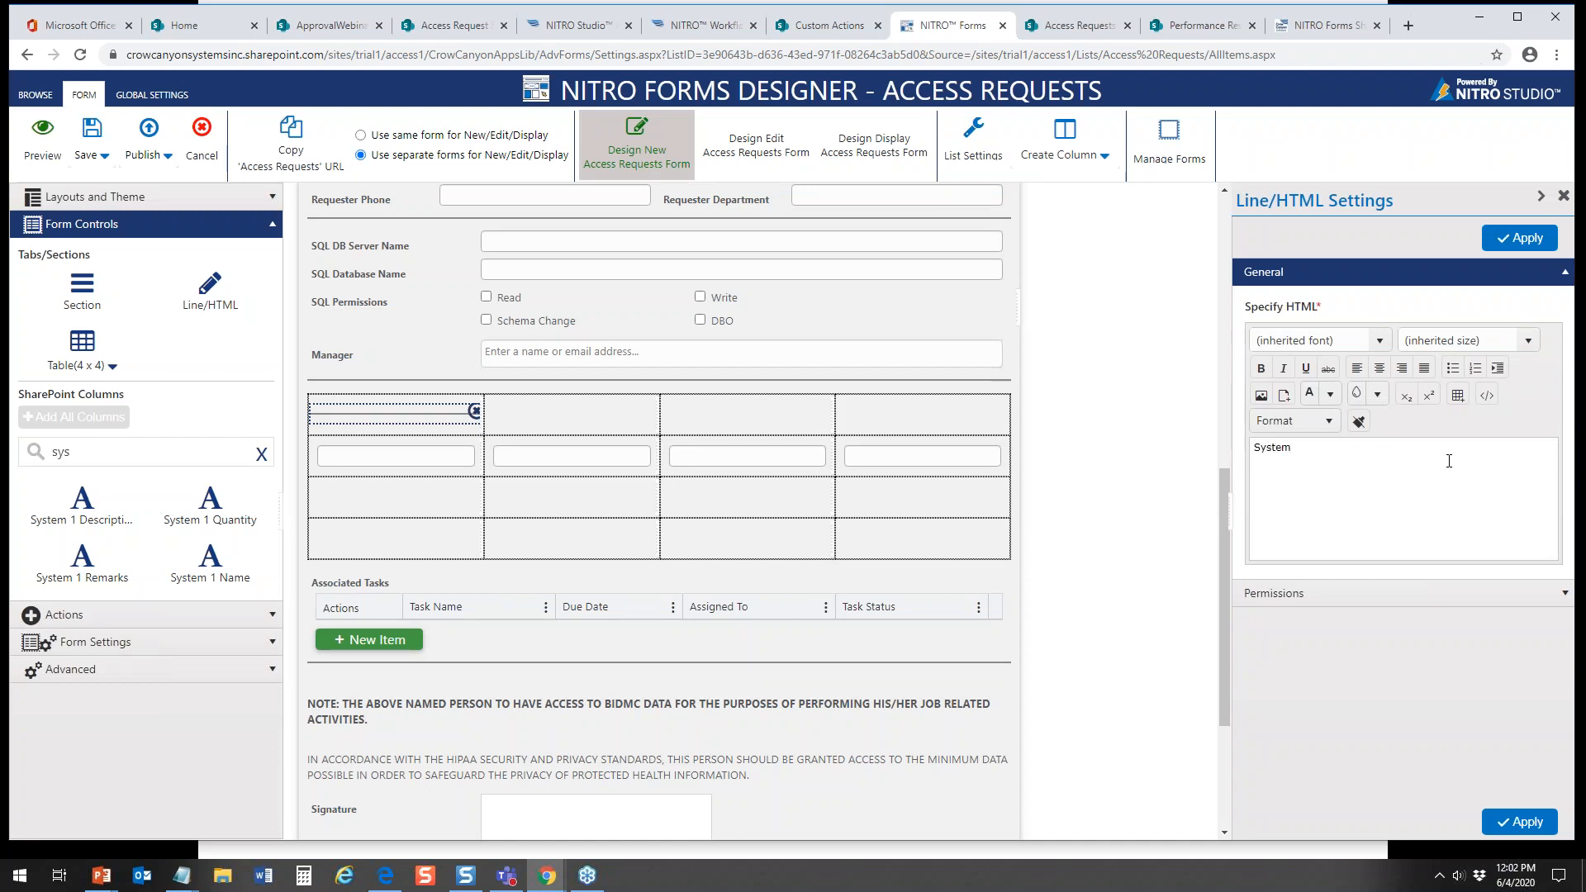
Step: Format the "System" heading as bold, centered text at size 4 (14pt) and apply it to the form
{"action": "double_click", "coordinate": [1276, 448]}
{"action": "left_click", "coordinate": [1379, 367]}
{"action": "left_click", "coordinate": [1304, 369]}
{"action": "left_click", "coordinate": [1261, 369]}
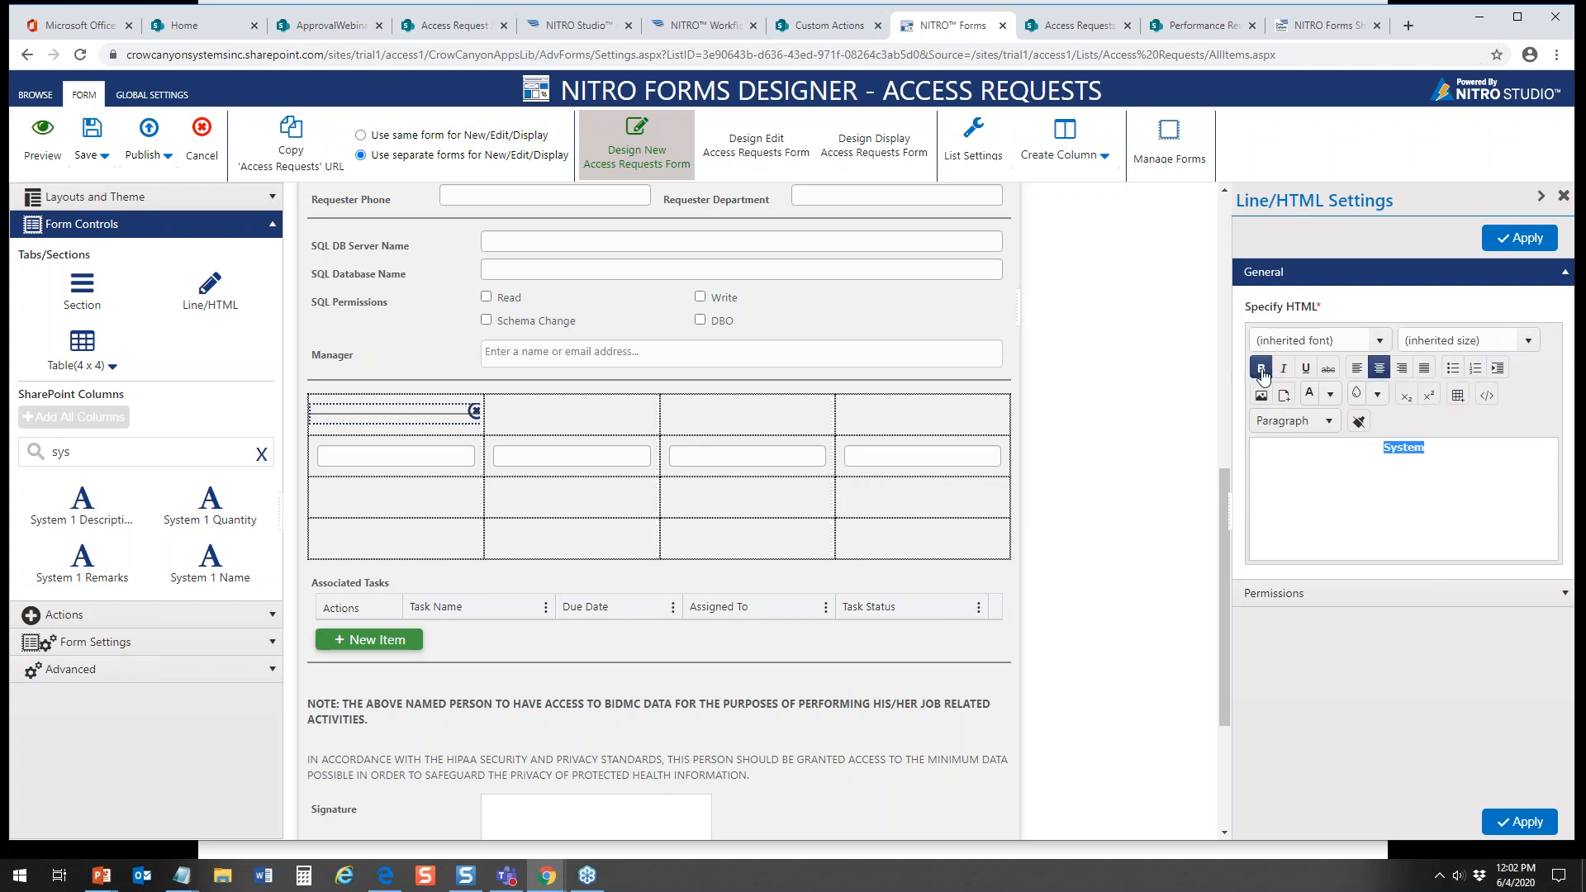
{"action": "left_click", "coordinate": [1521, 238]}
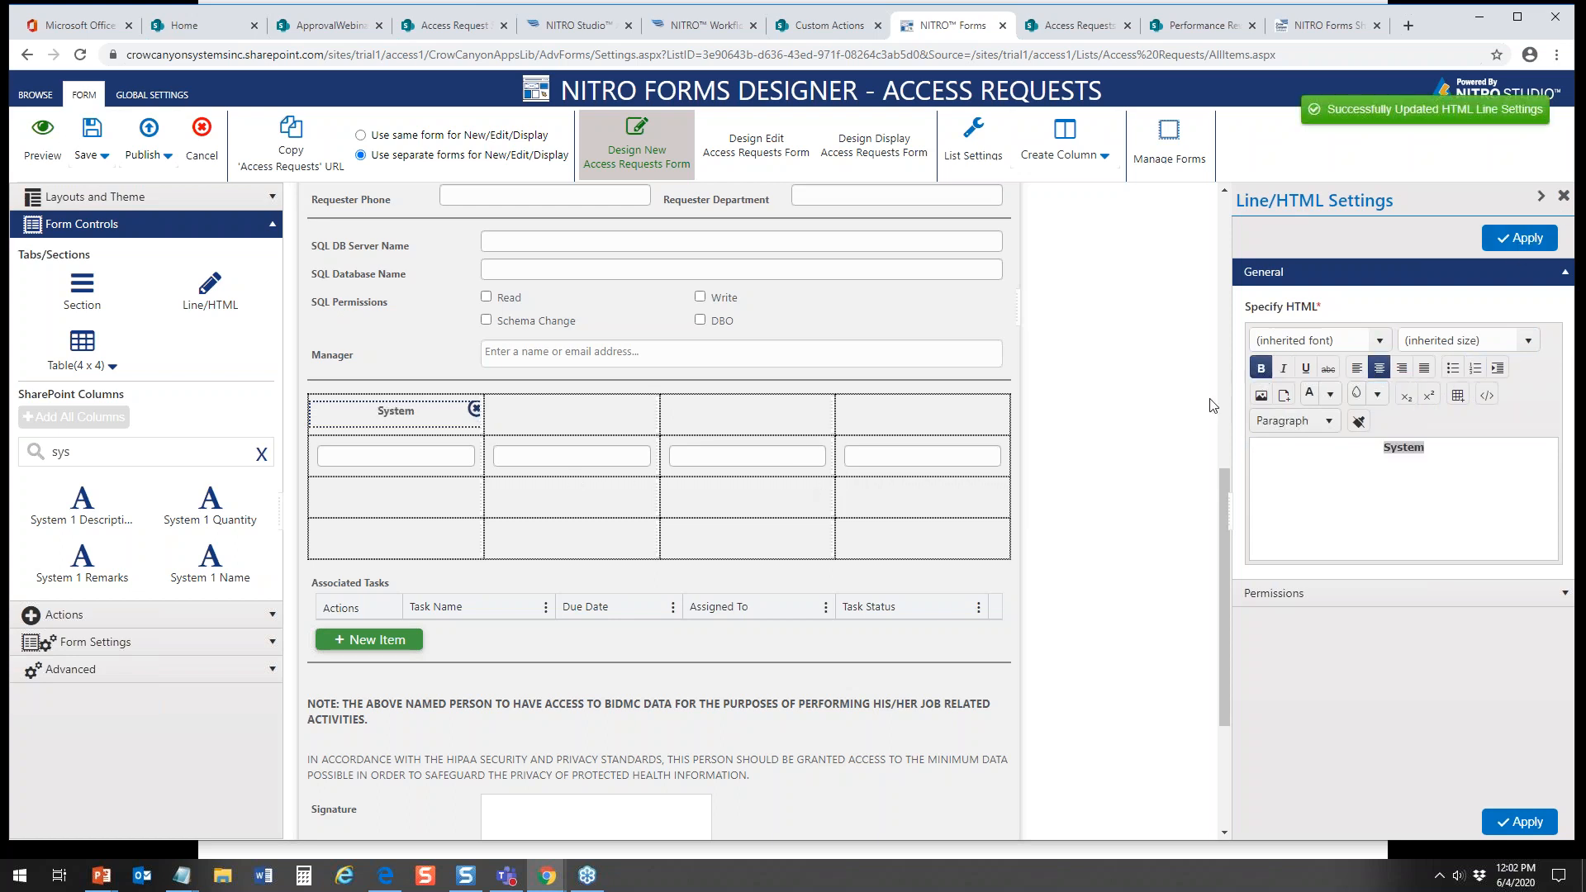
{"action": "left_click", "coordinate": [1528, 340]}
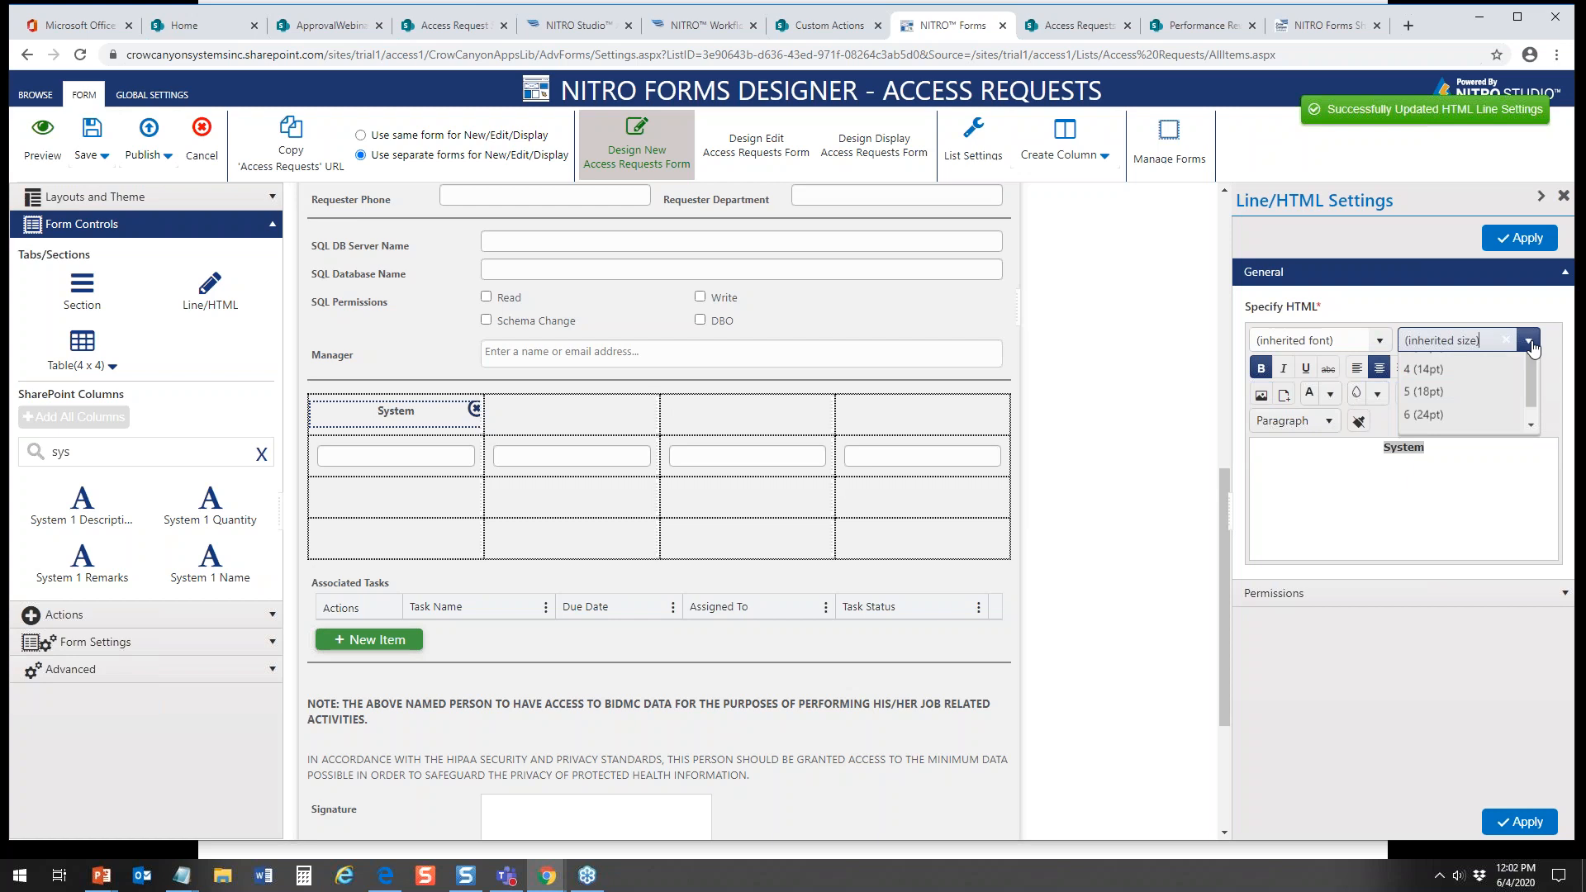
{"action": "left_click", "coordinate": [1450, 456]}
{"action": "left_click", "coordinate": [1524, 241]}
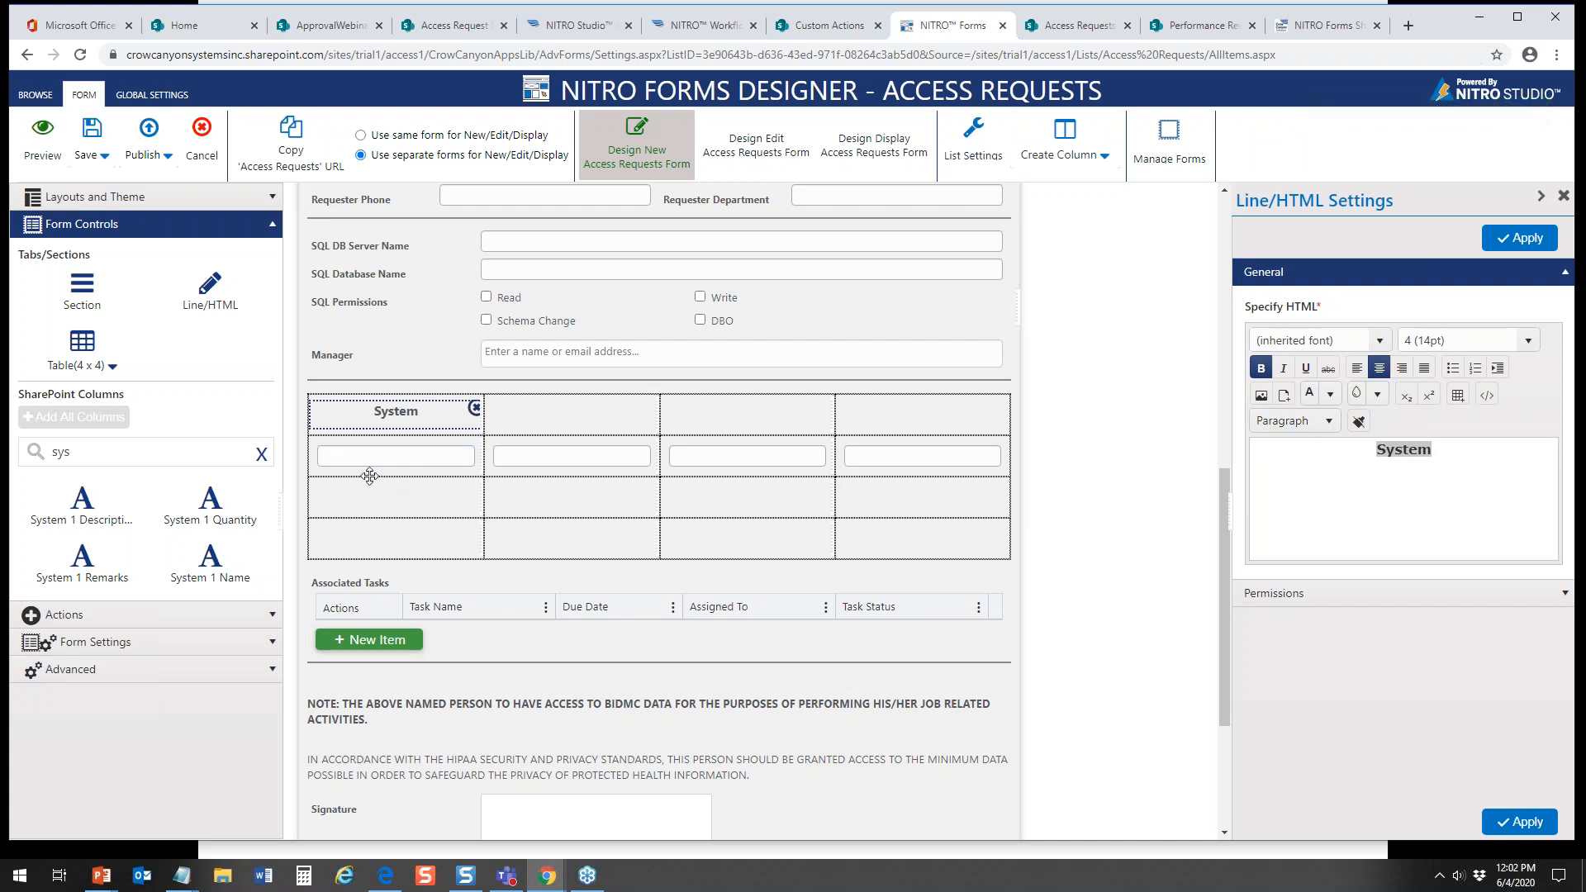
Step: Set the background of the whole table to light blue, rgba(0, 191, 255, 1), in the table properties
{"action": "right_click", "coordinate": [316, 450]}
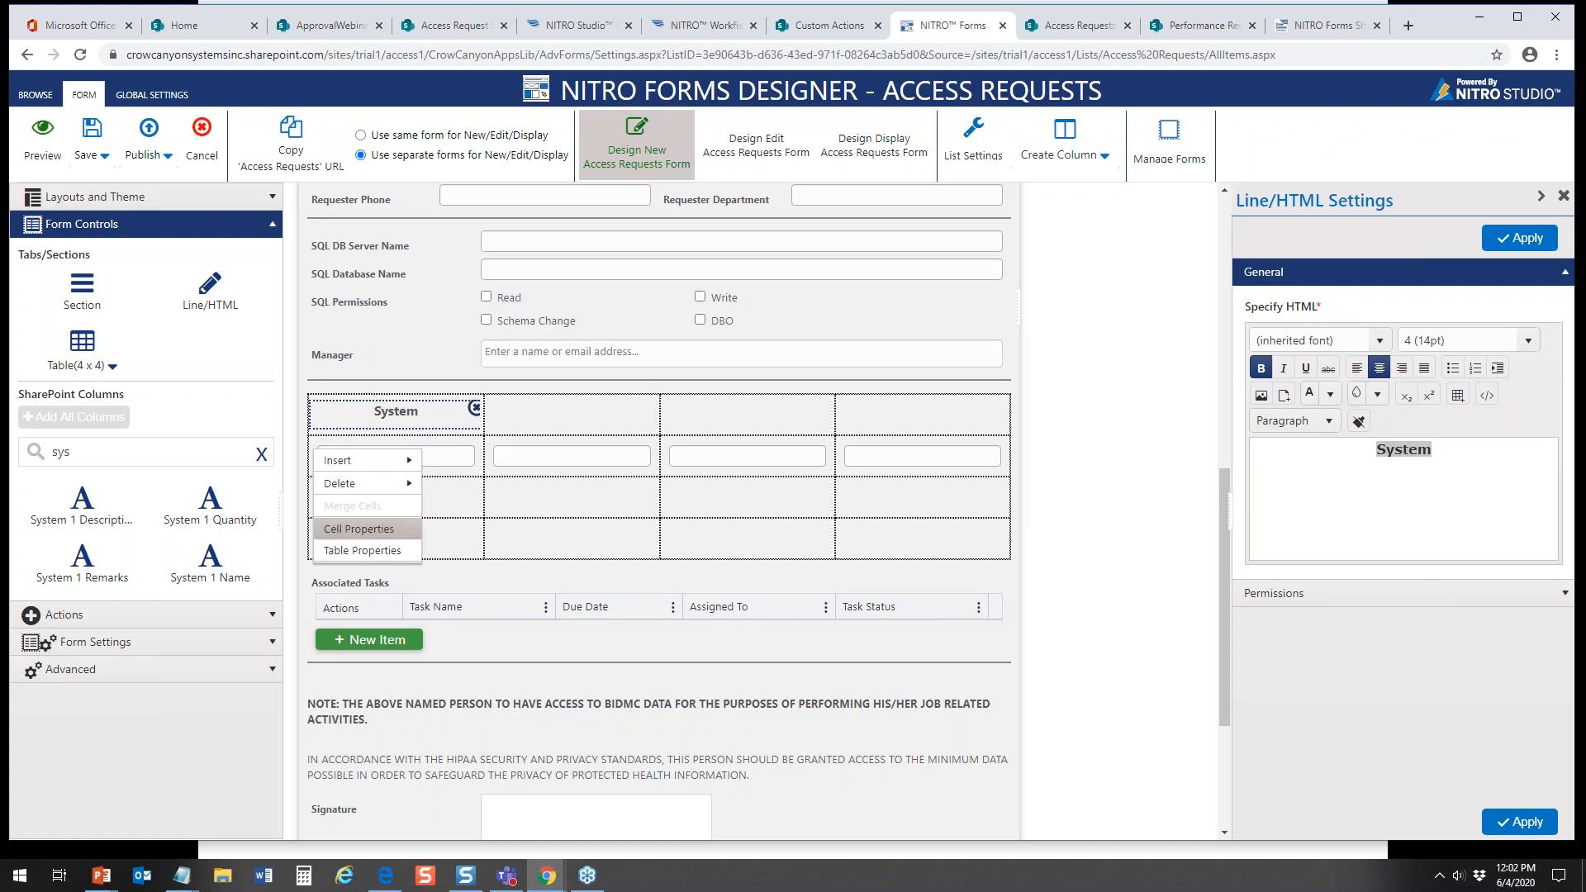
{"action": "left_click", "coordinate": [363, 553]}
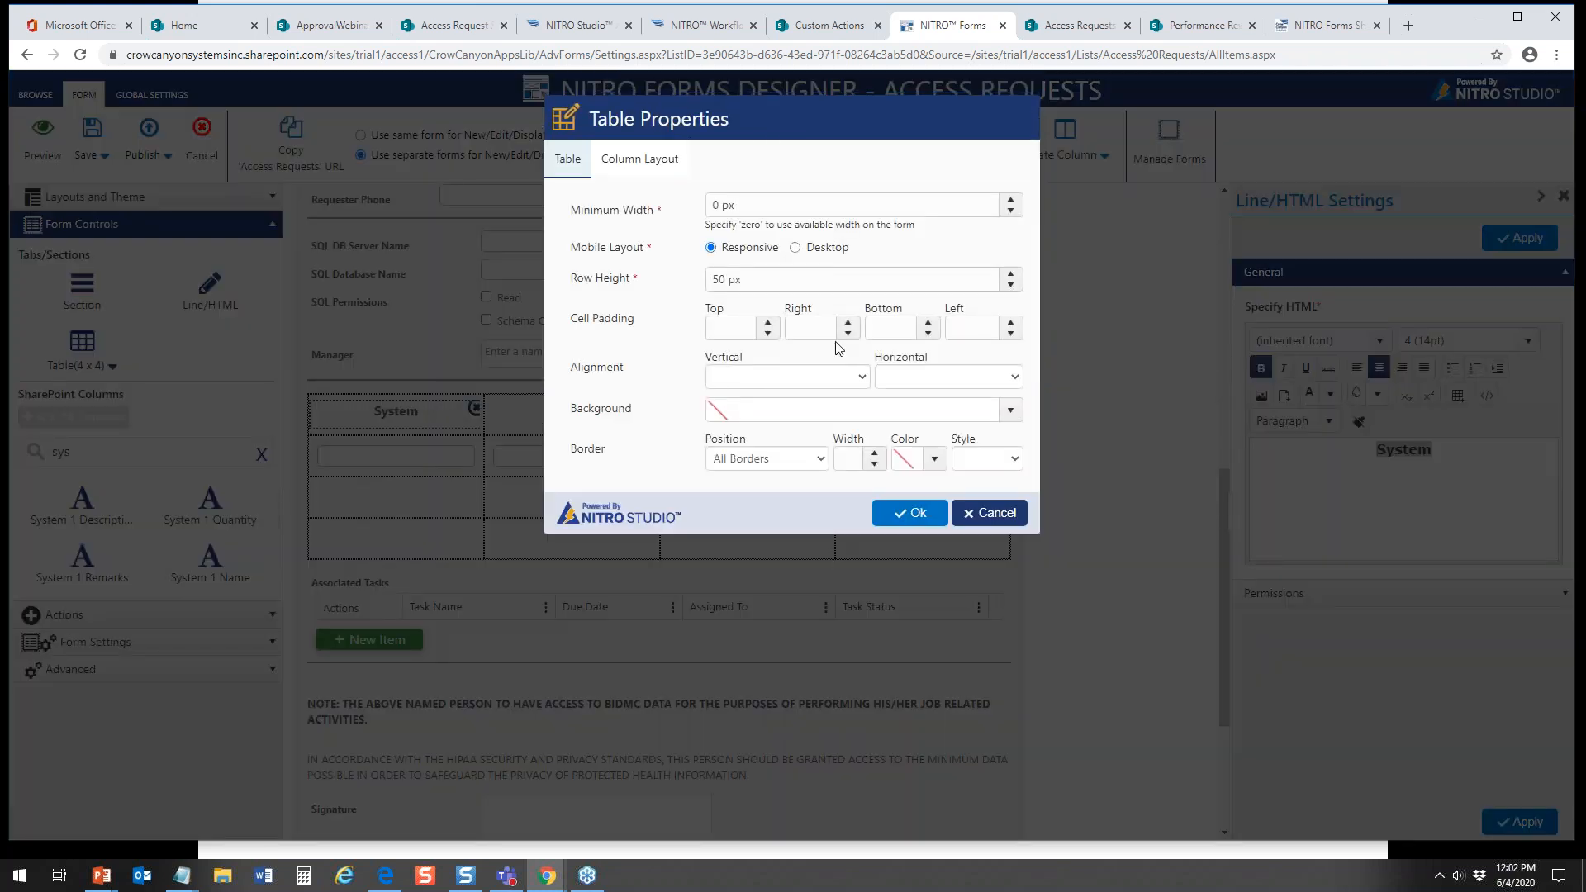
{"action": "left_click", "coordinate": [838, 411]}
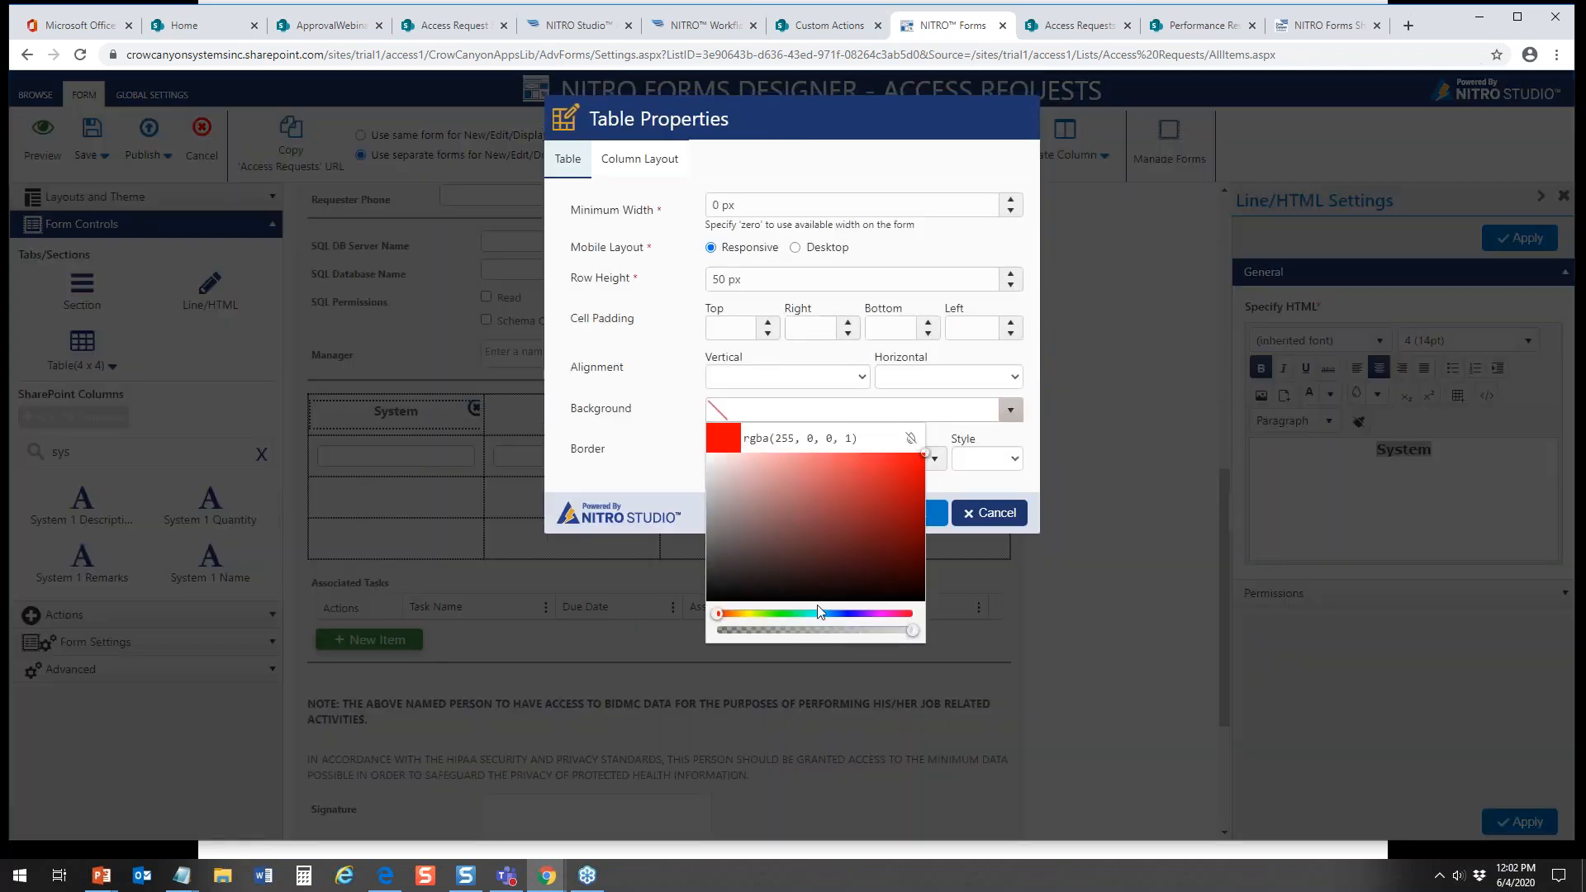
{"action": "left_click_drag", "start_coordinate": [717, 614], "coordinate": [826, 626]}
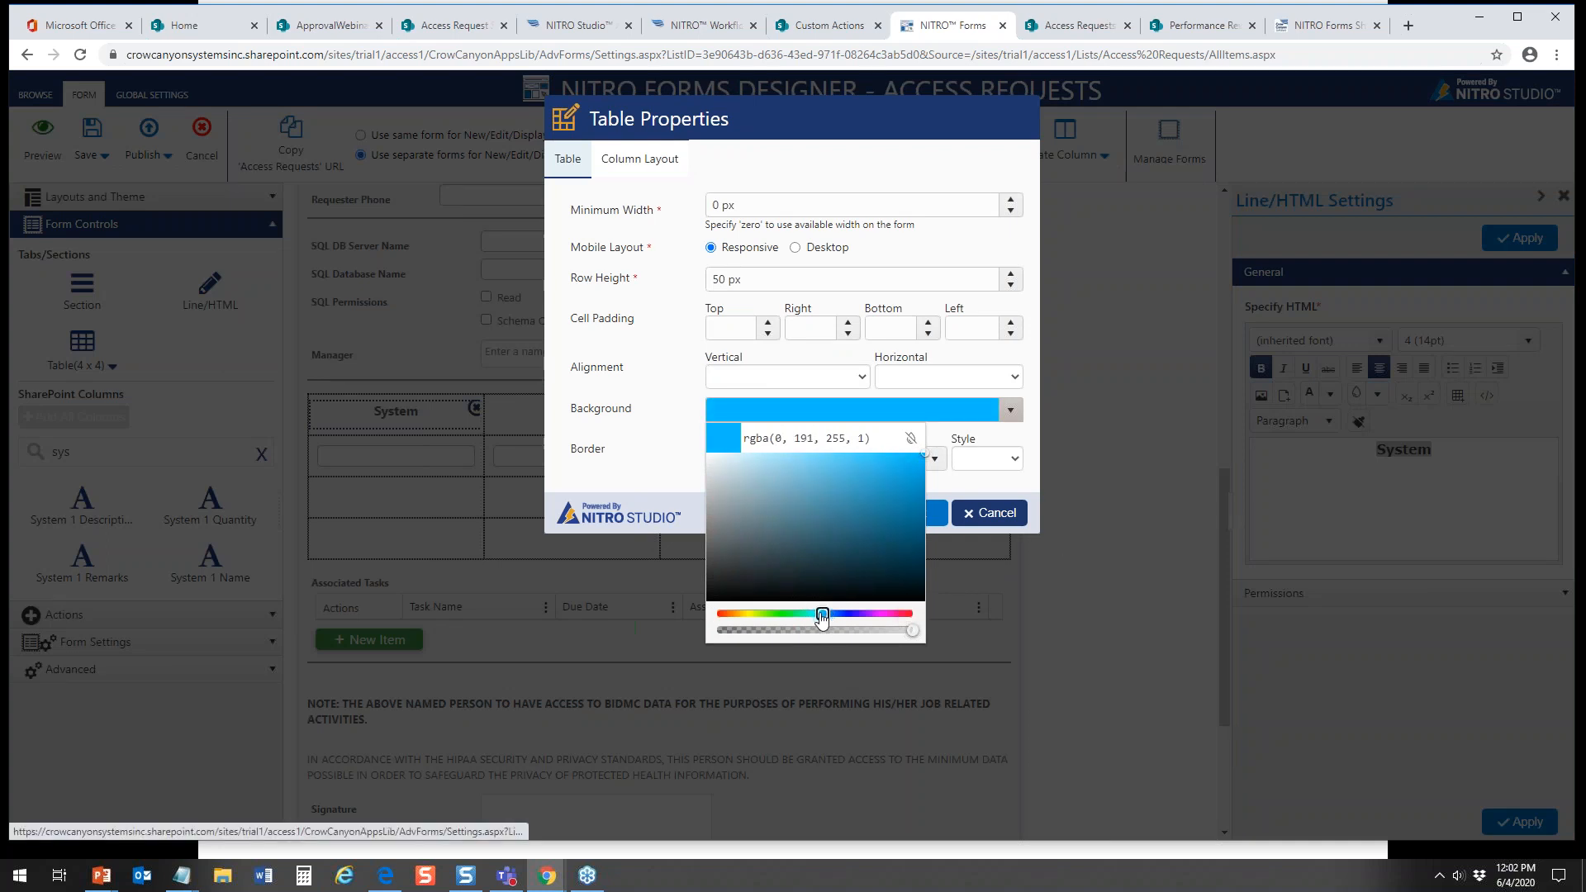
{"action": "left_click", "coordinate": [974, 571]}
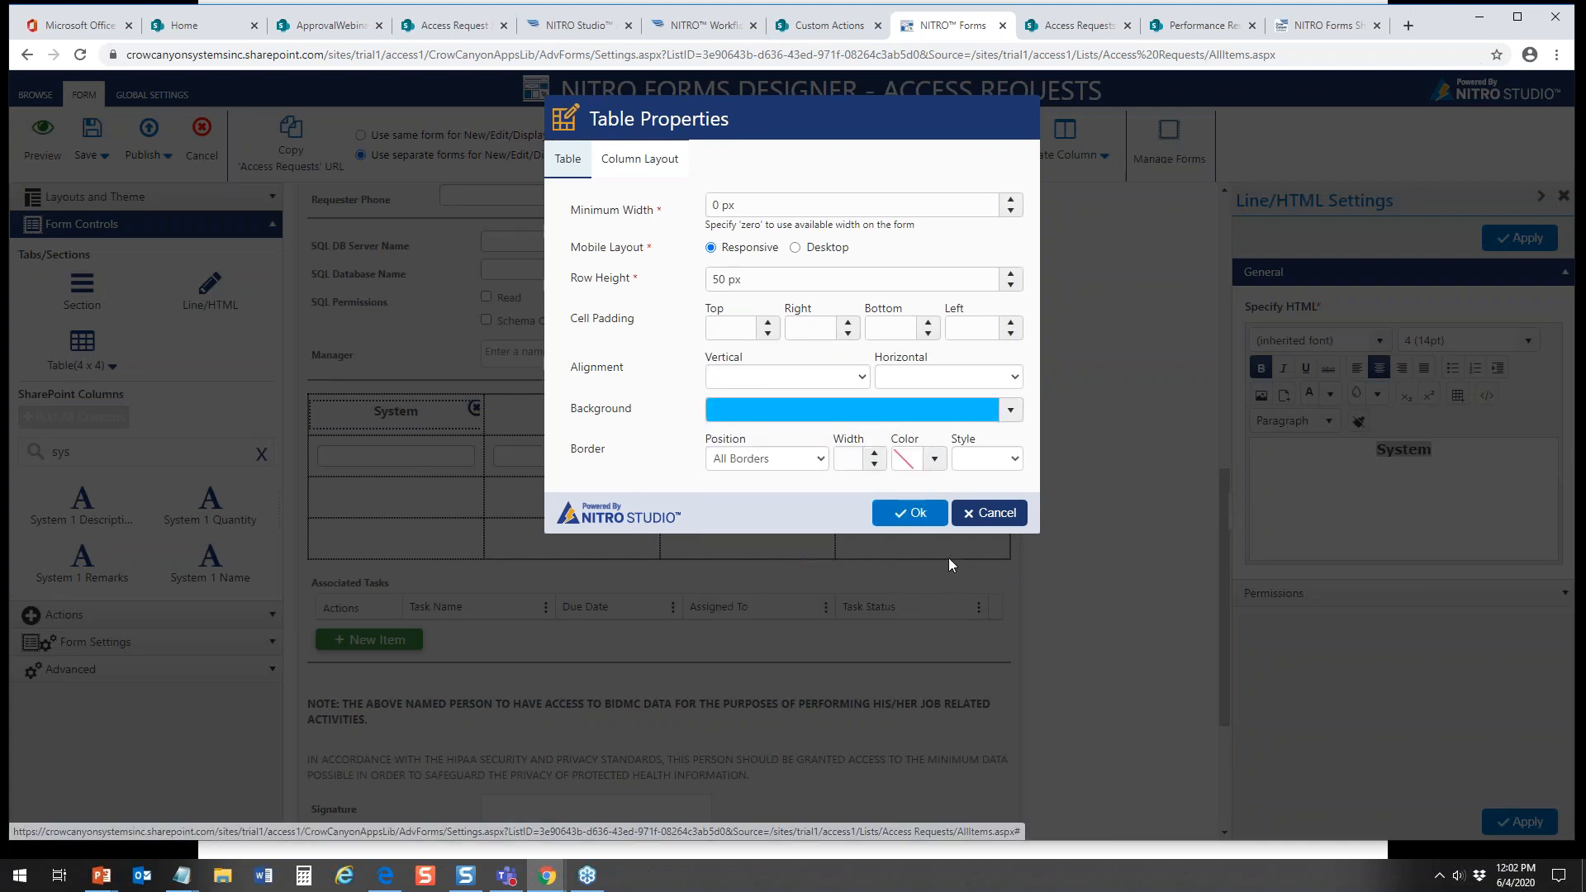
{"action": "left_click", "coordinate": [912, 513]}
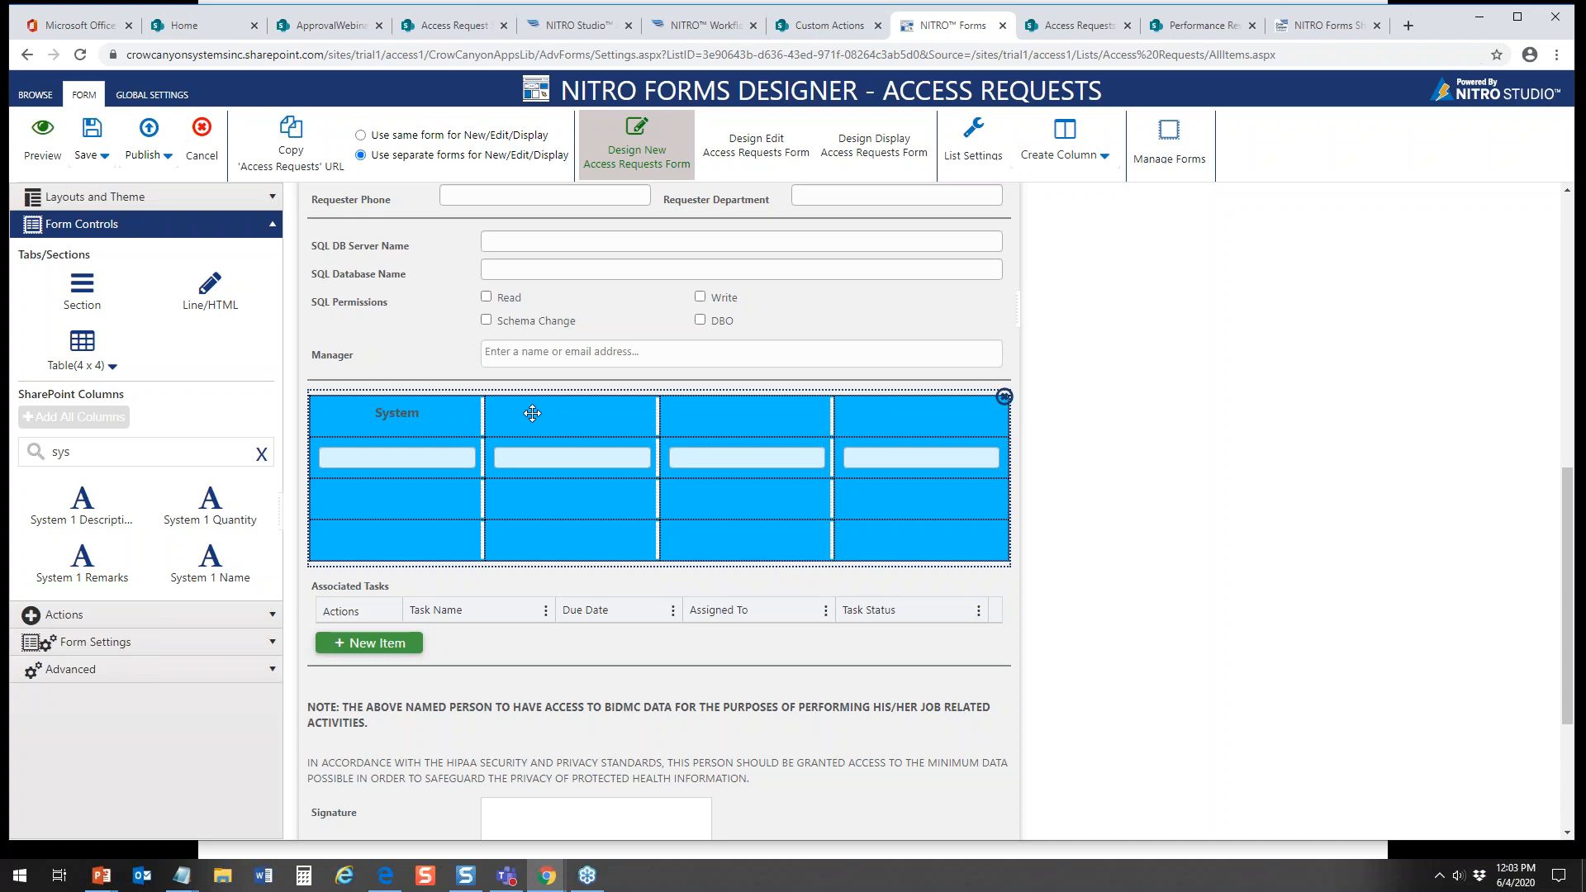
Step: Add a Line/HTML control to the second header cell and replace its HTML with the text "Description"
{"action": "left_click_drag", "start_coordinate": [208, 291], "coordinate": [570, 417]}
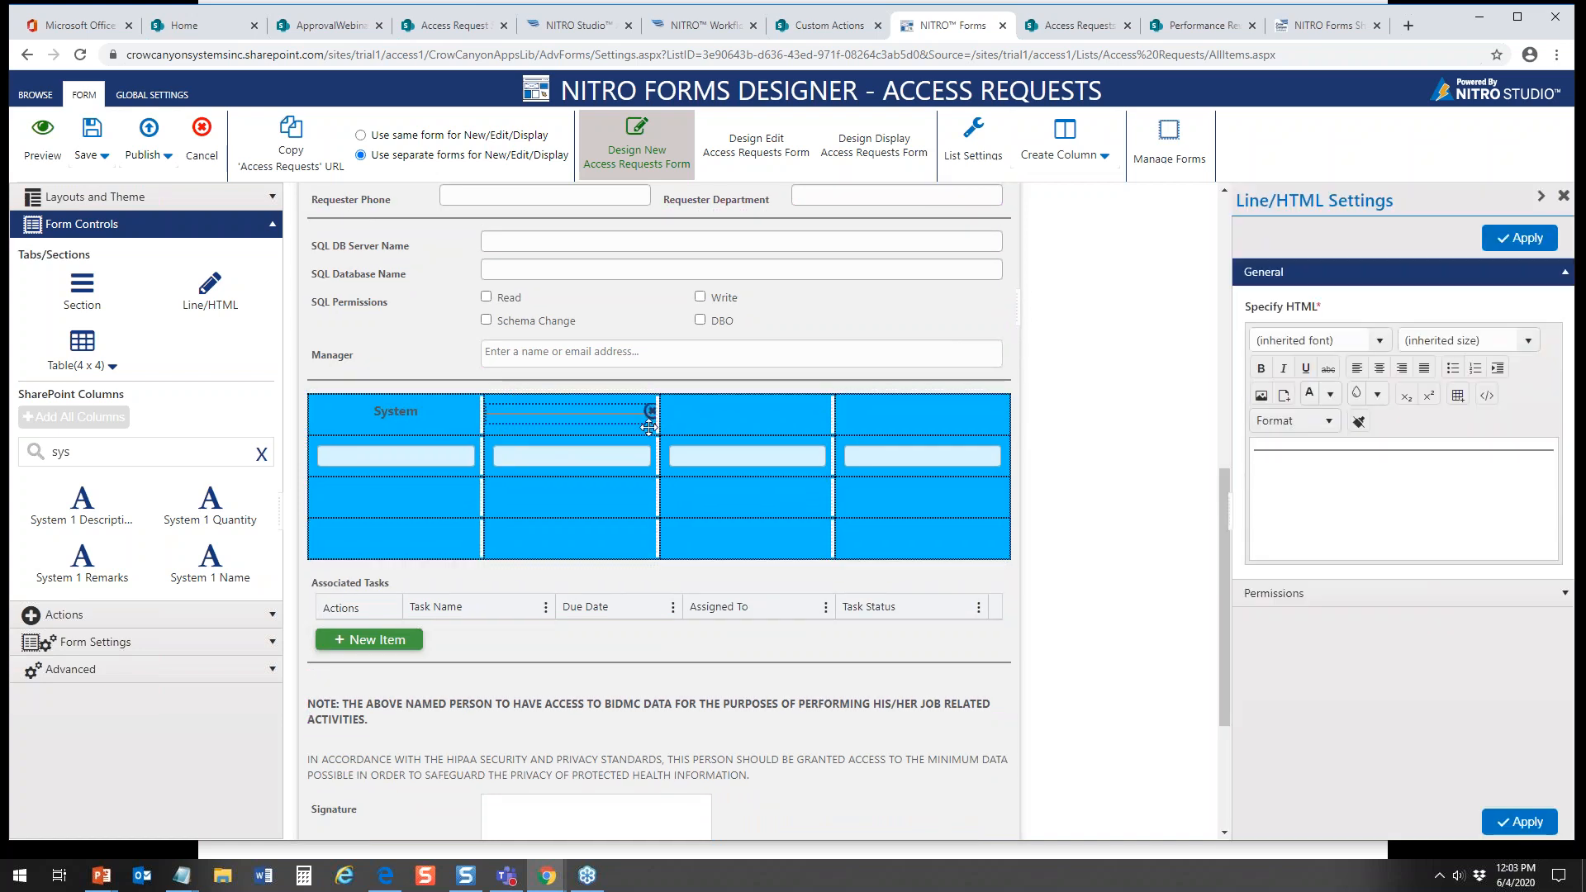
{"action": "left_click", "coordinate": [1486, 396]}
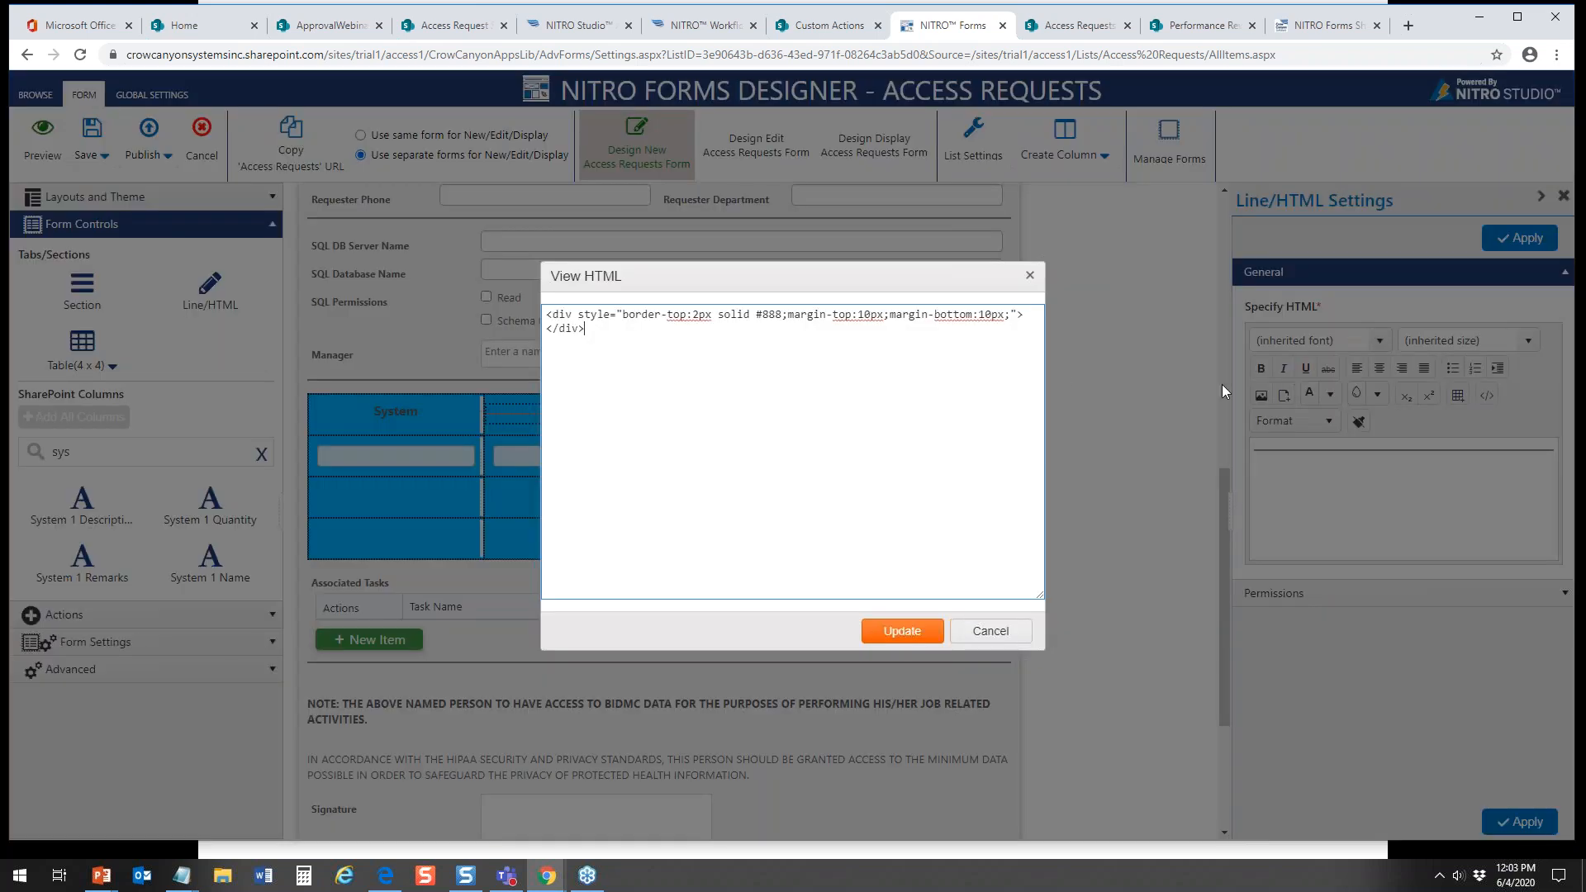
{"action": "key", "text": "ctrl+a"}
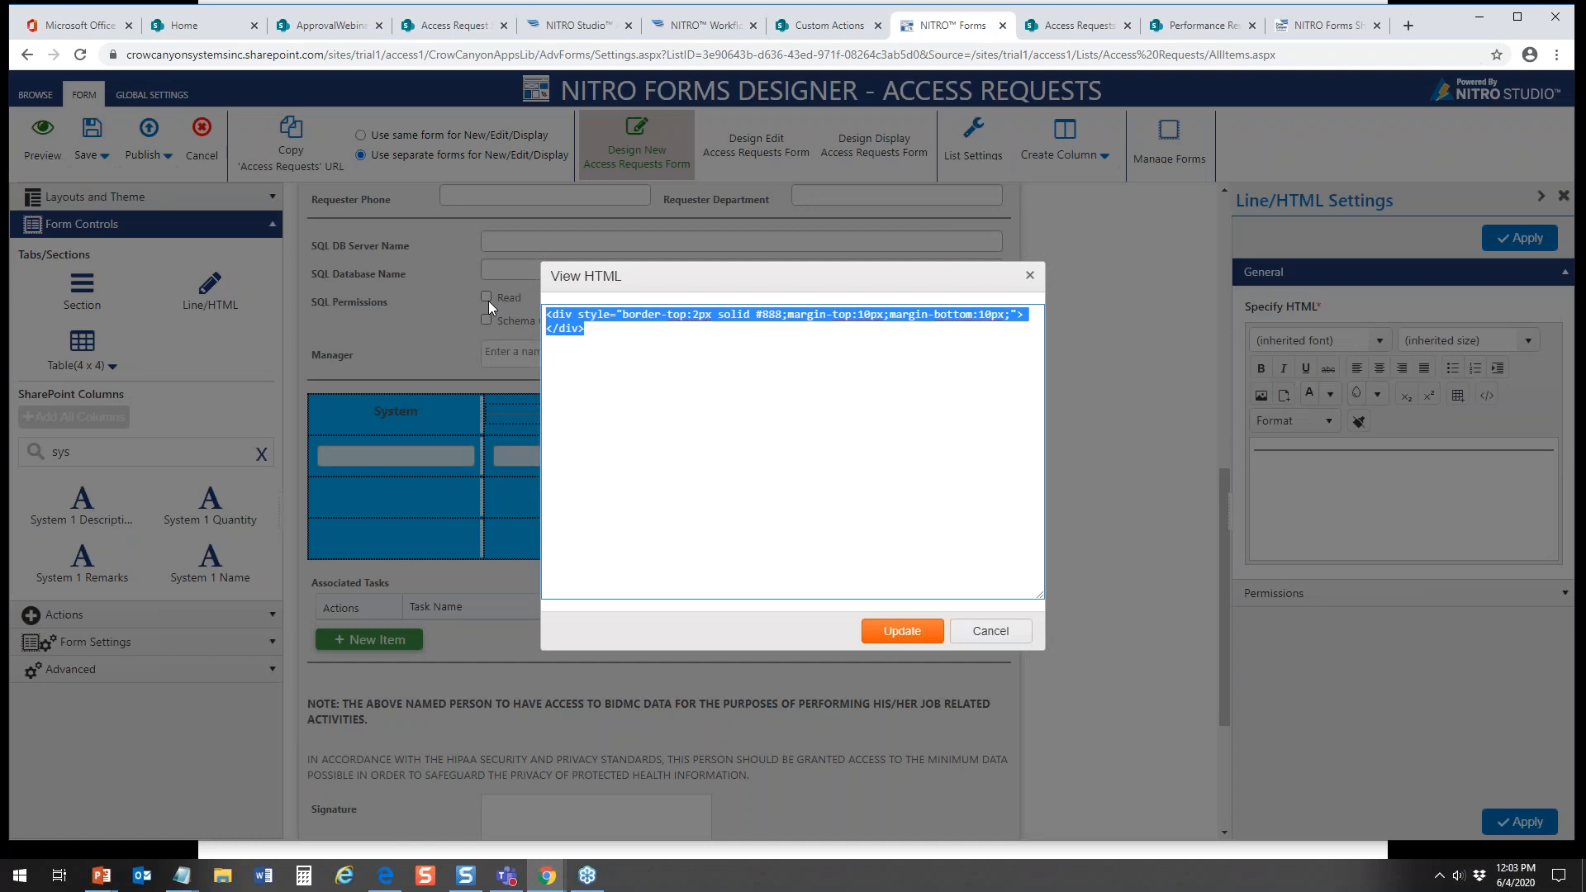
{"action": "type", "text": "Descroi"}
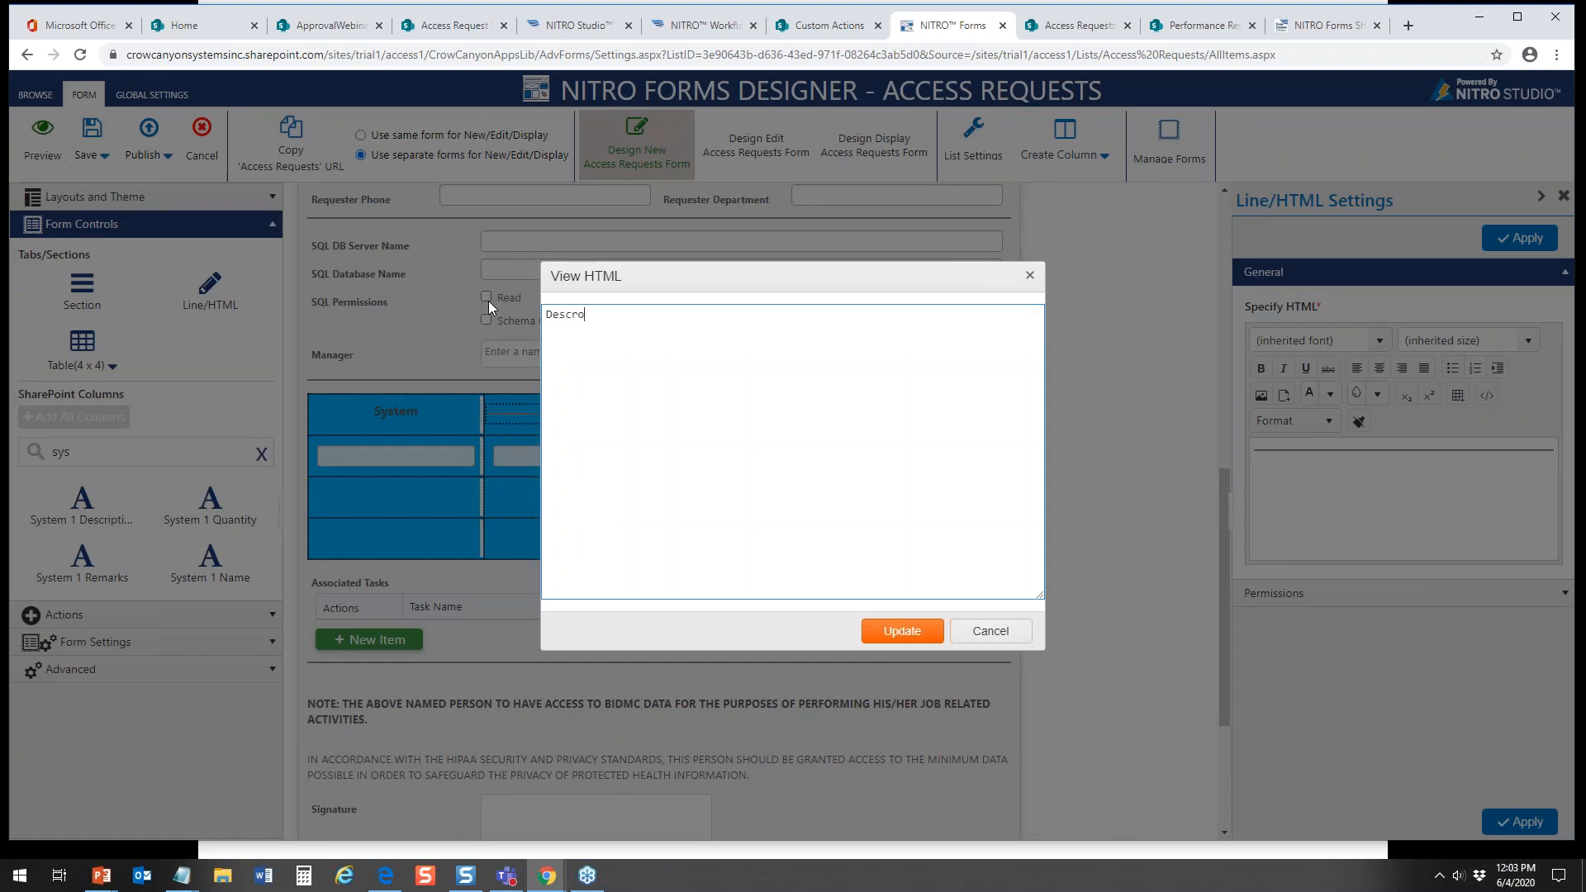
{"action": "key", "text": "BackSpace"}
{"action": "key", "text": "BackSpace"}
{"action": "type", "text": "iption"}
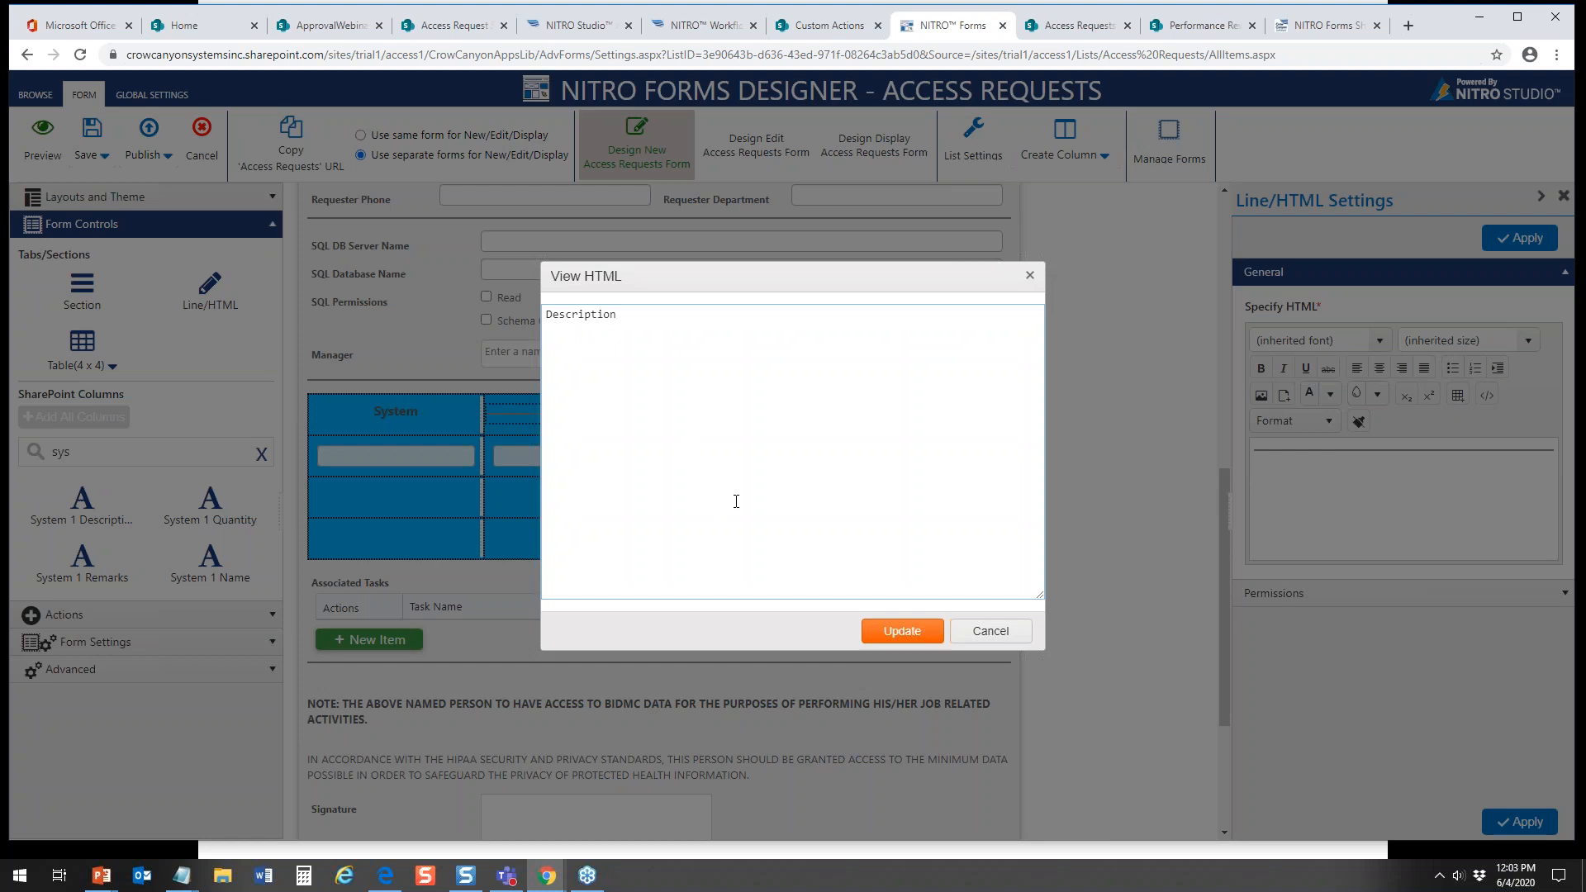
{"action": "left_click", "coordinate": [901, 630]}
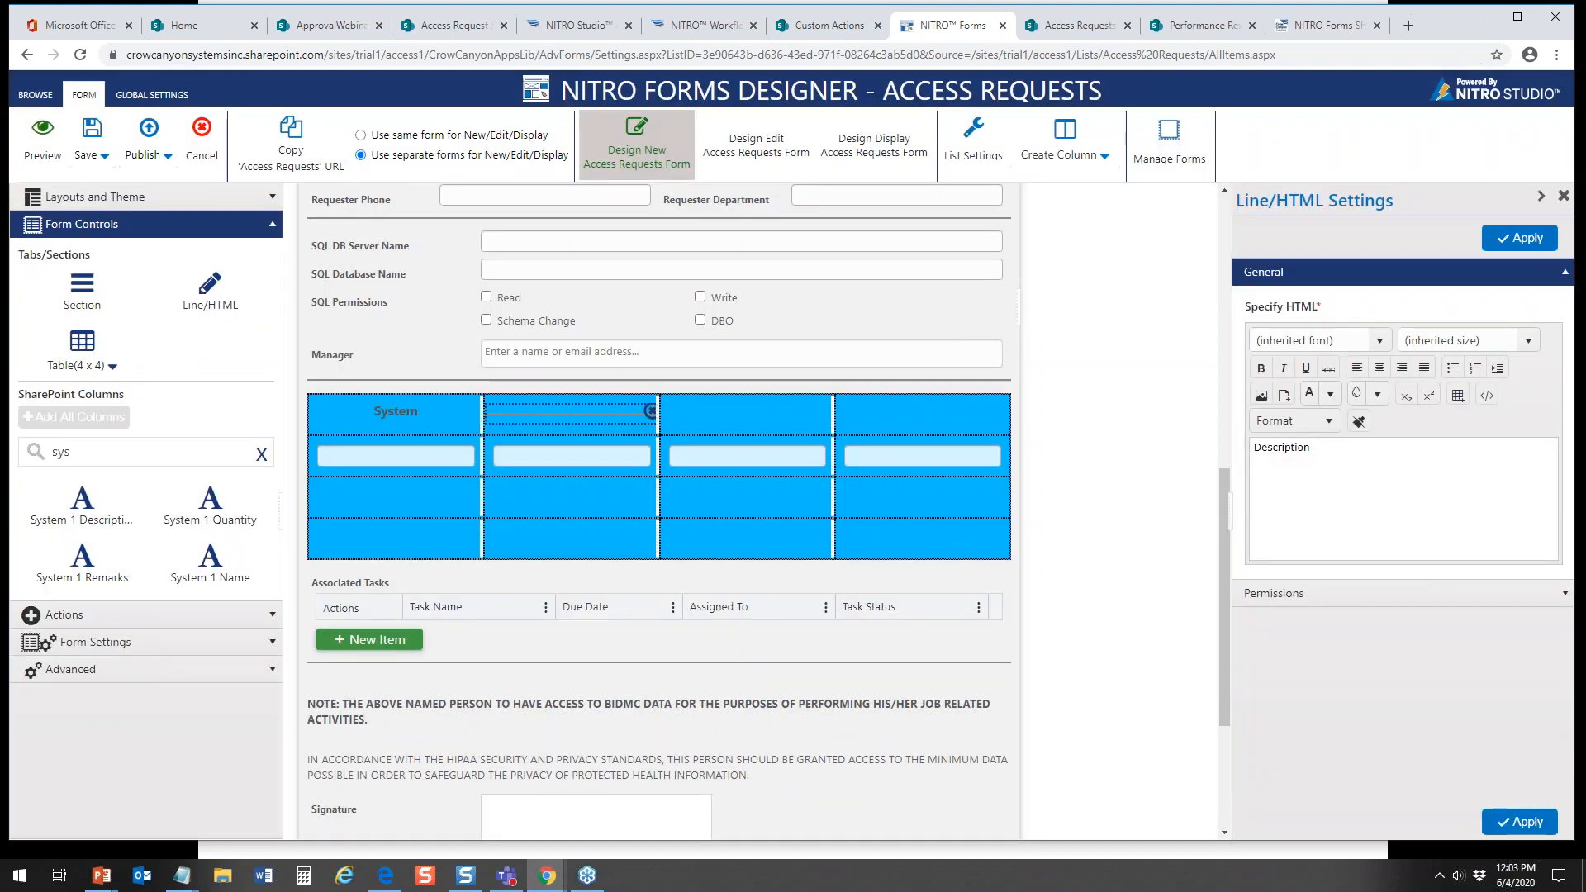
Step: Make the "Description" heading bold, centered and size 4 (14pt), and apply the settings
{"action": "double_click", "coordinate": [1317, 449]}
{"action": "left_click", "coordinate": [1261, 368]}
{"action": "left_click", "coordinate": [1528, 340]}
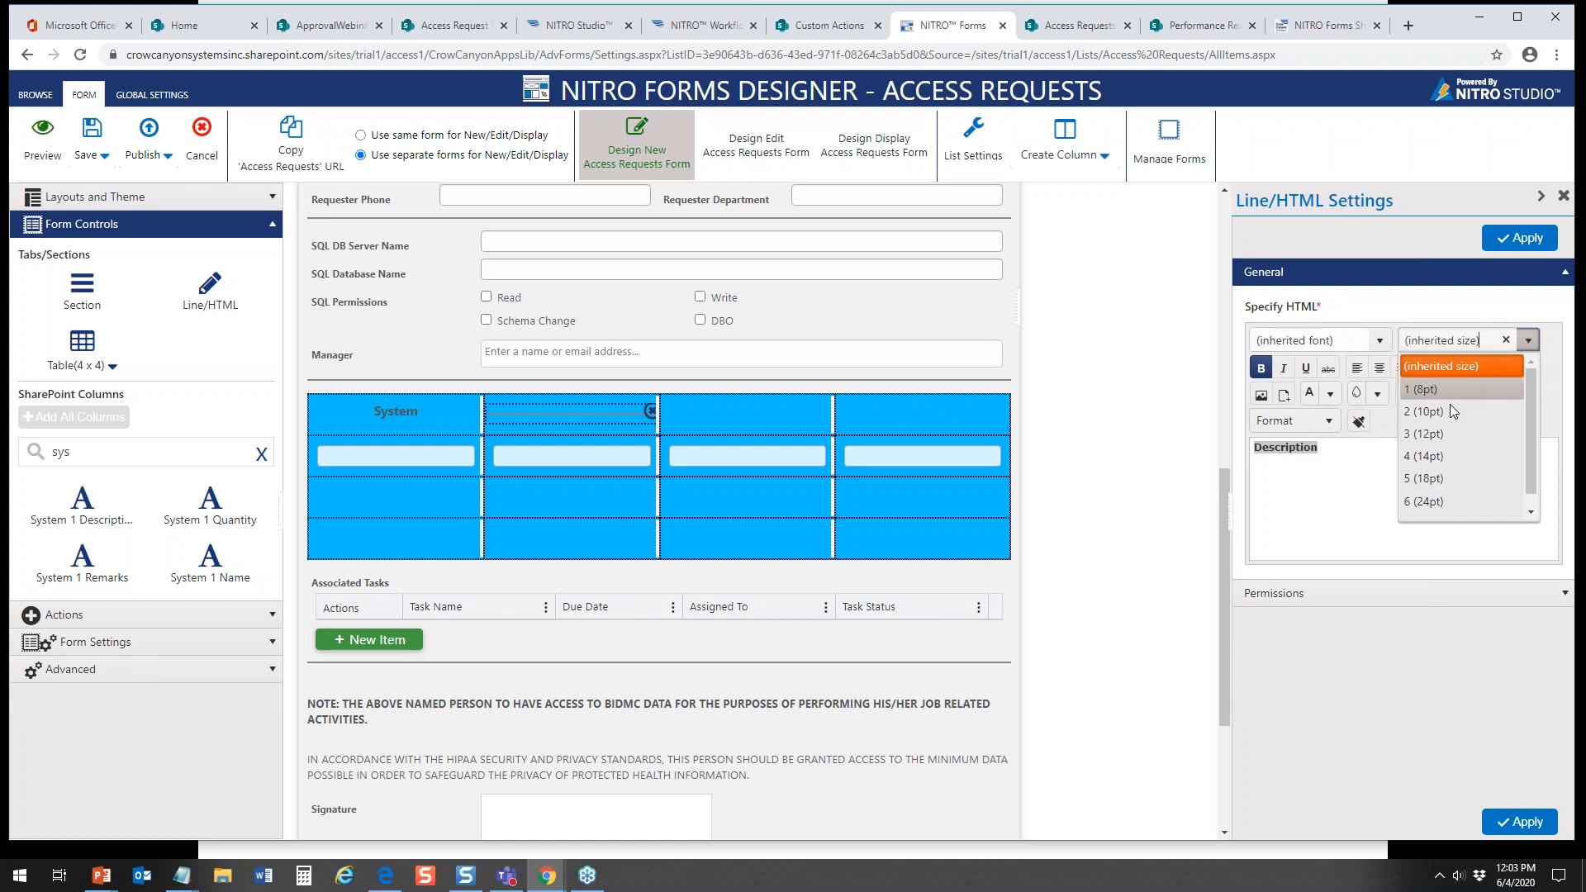
{"action": "left_click", "coordinate": [1443, 456]}
{"action": "left_click", "coordinate": [1379, 367]}
{"action": "left_click", "coordinate": [1520, 239]}
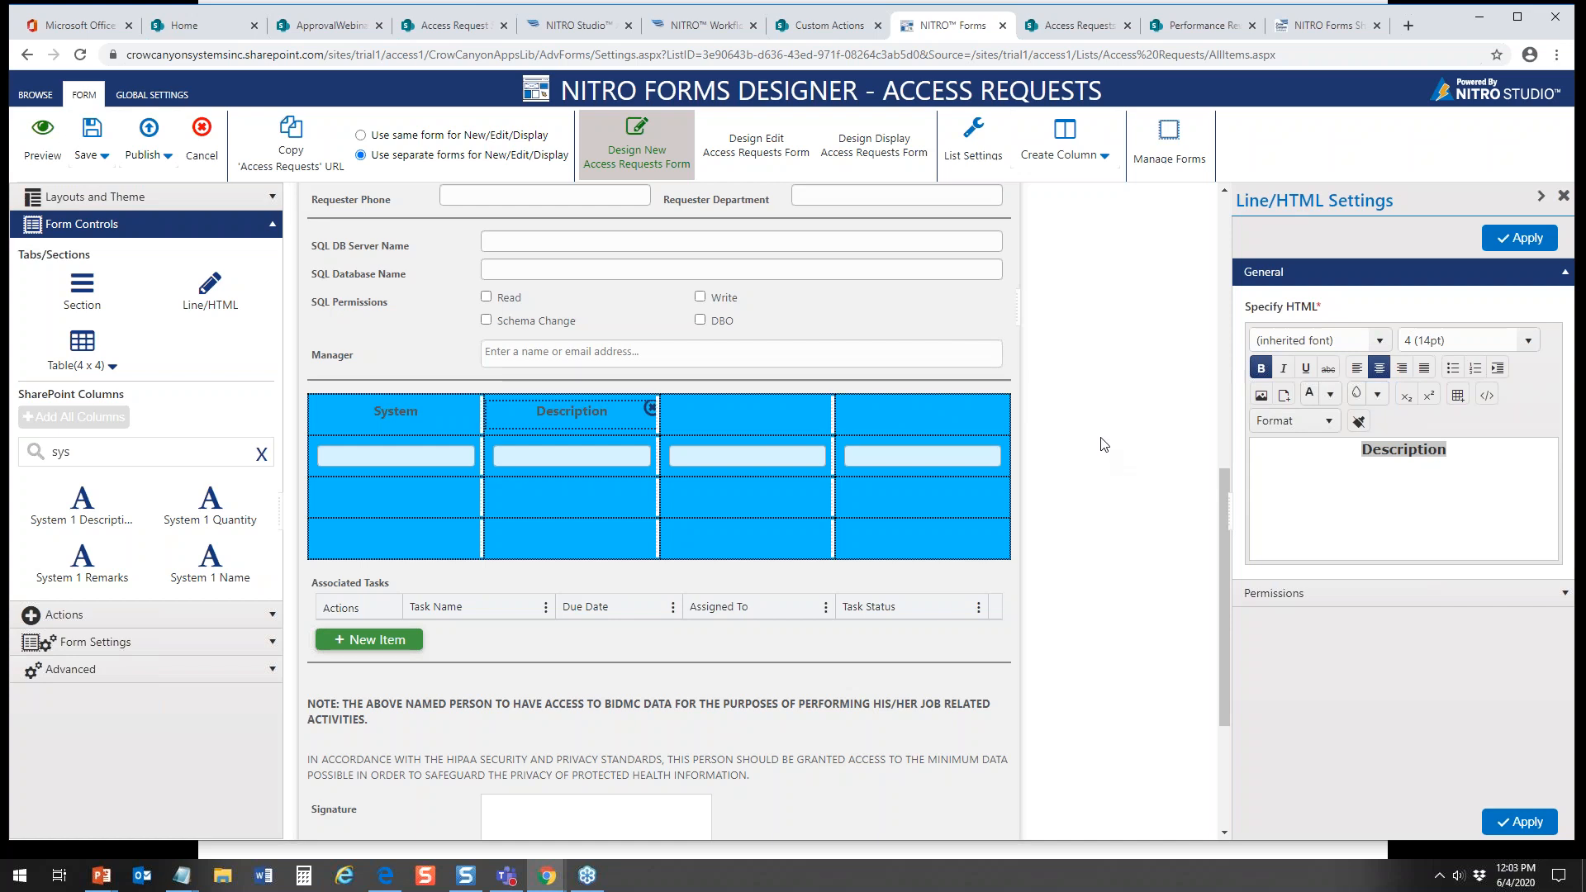
{"action": "left_click_drag", "start_coordinate": [1221, 479], "coordinate": [1208, 210]}
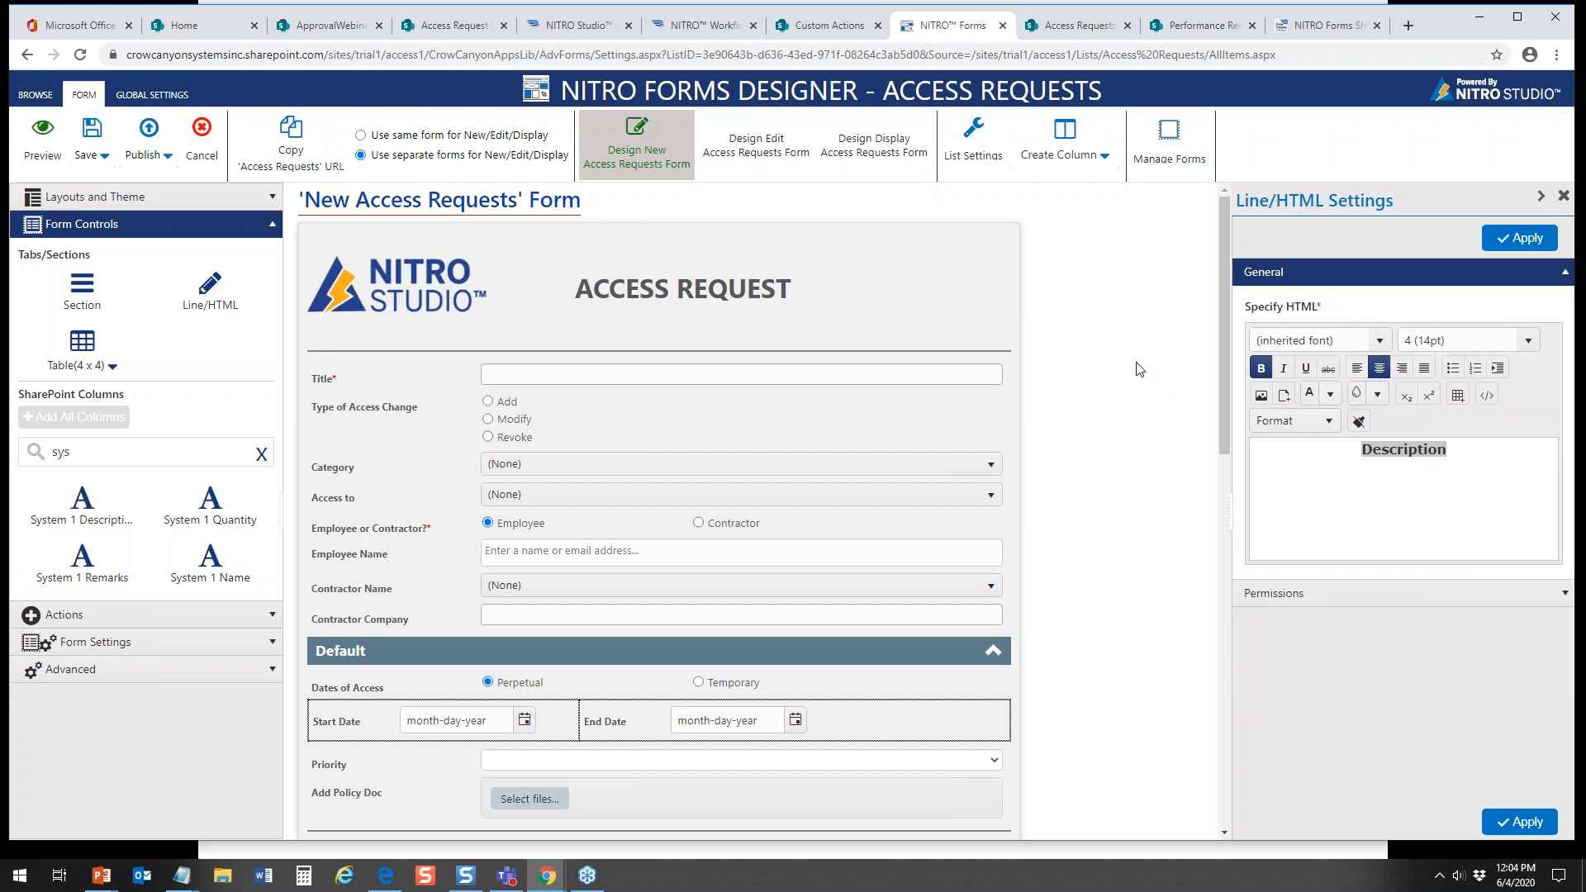
{"action": "left_click_drag", "start_coordinate": [1225, 333], "coordinate": [1232, 607]}
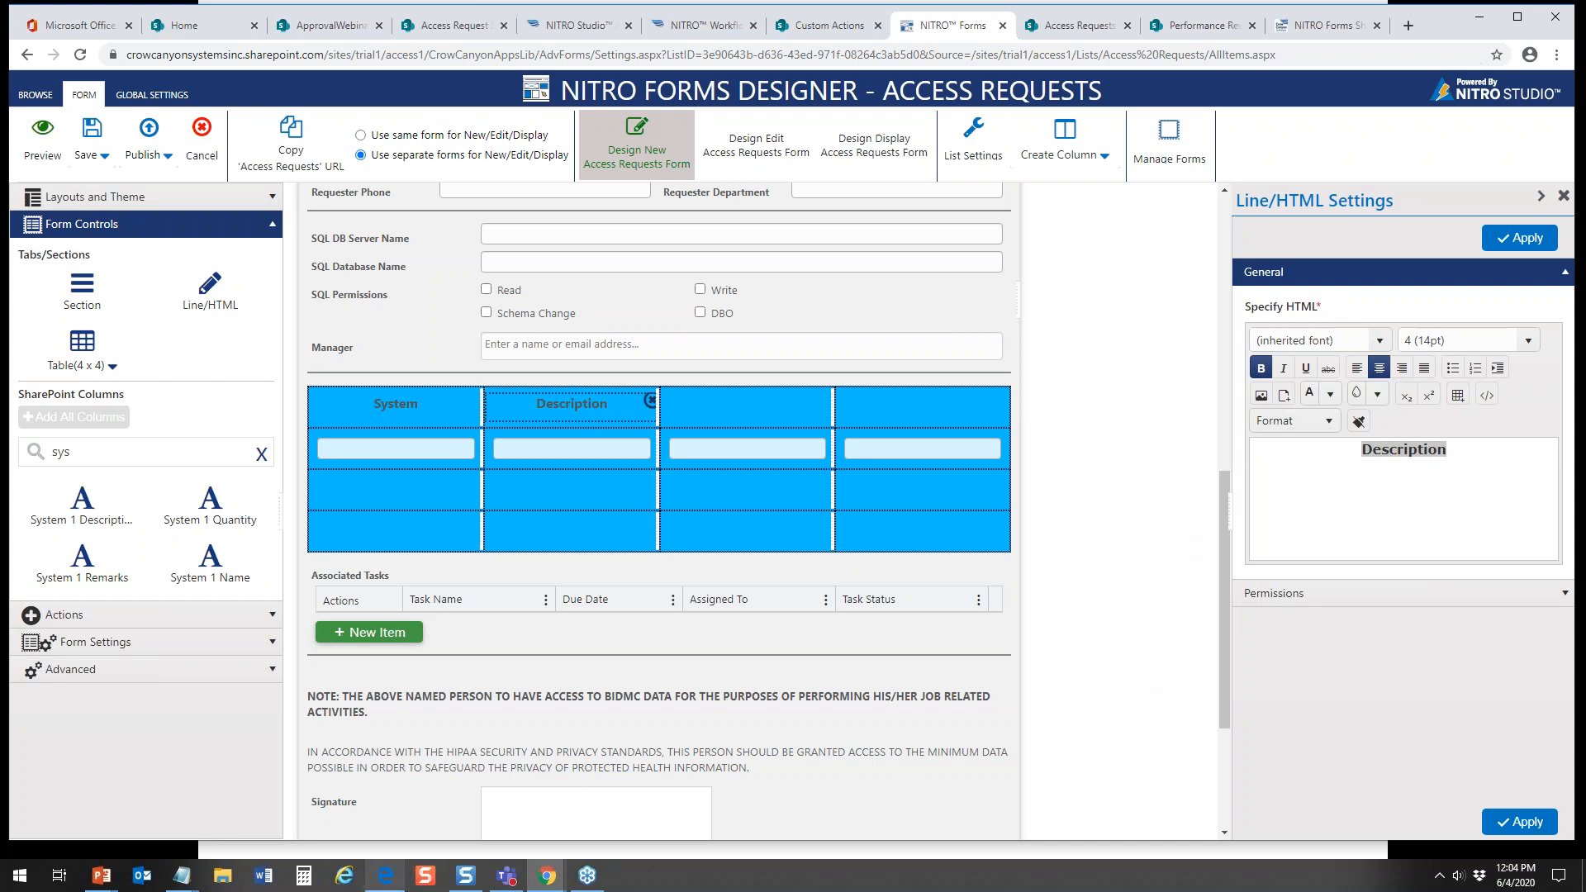
Step: Switch to the running PowerPoint slide show and advance to the Upcoming Webinars slide
{"action": "left_click", "coordinate": [101, 875]}
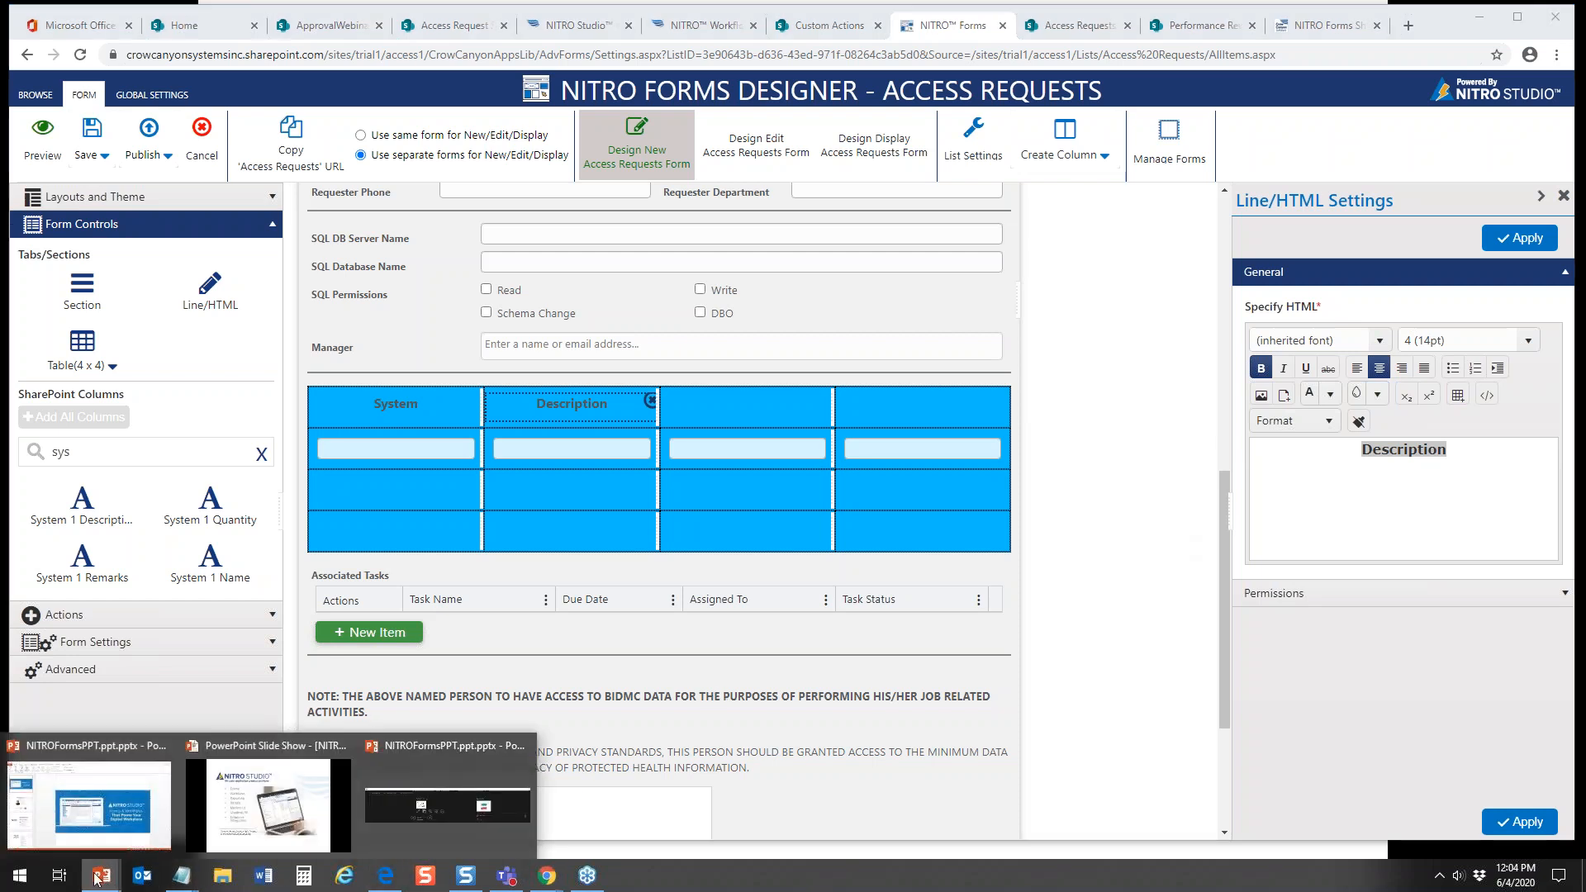
{"action": "left_click", "coordinate": [295, 826]}
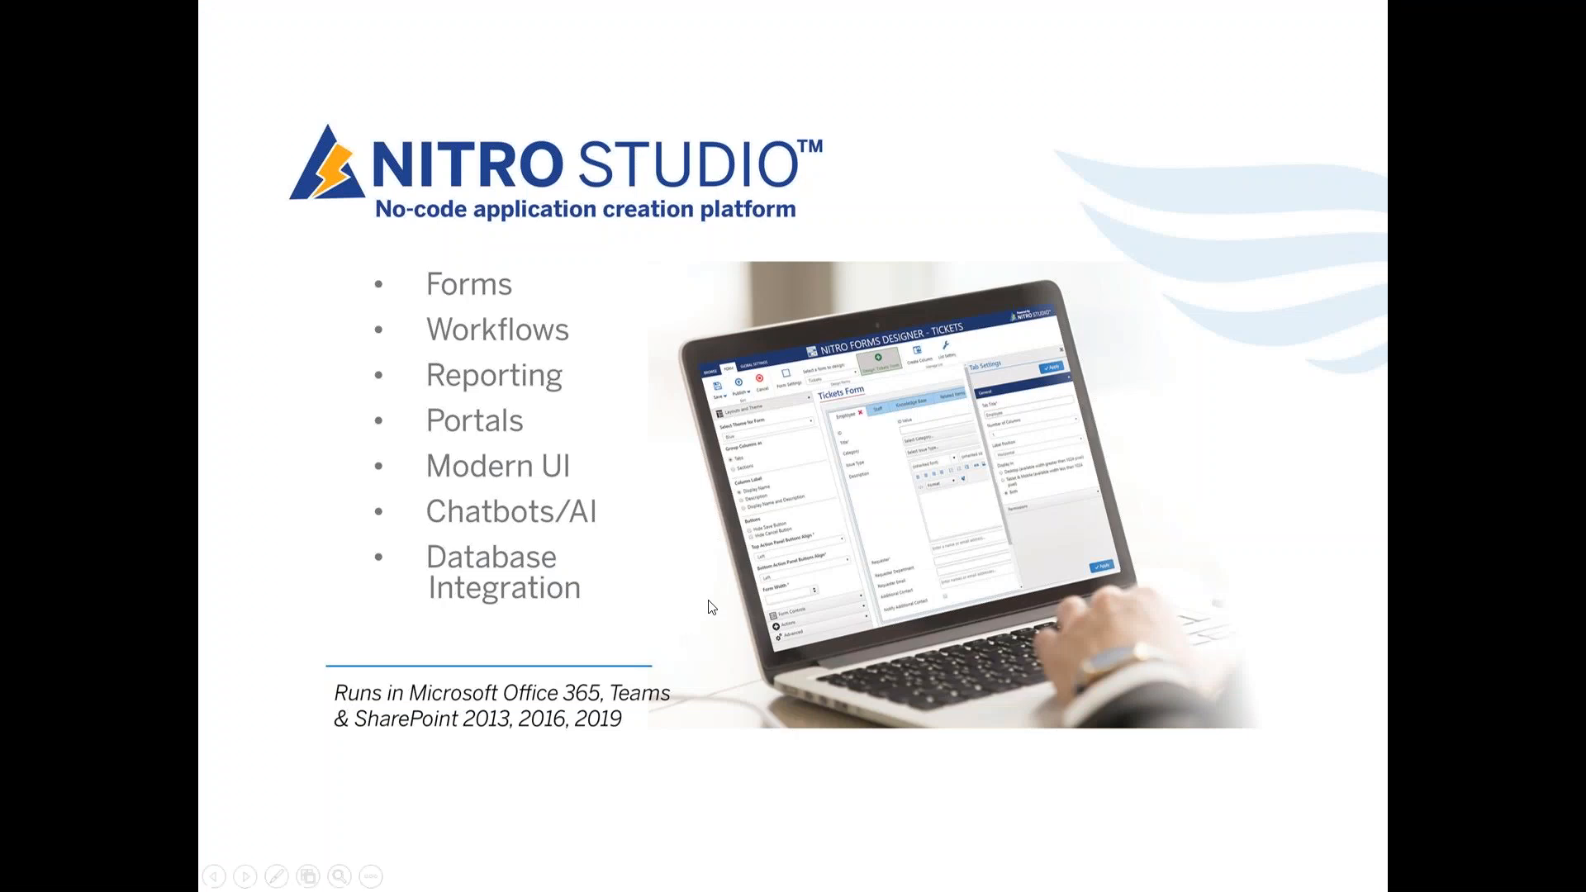
{"action": "key", "text": "Right"}
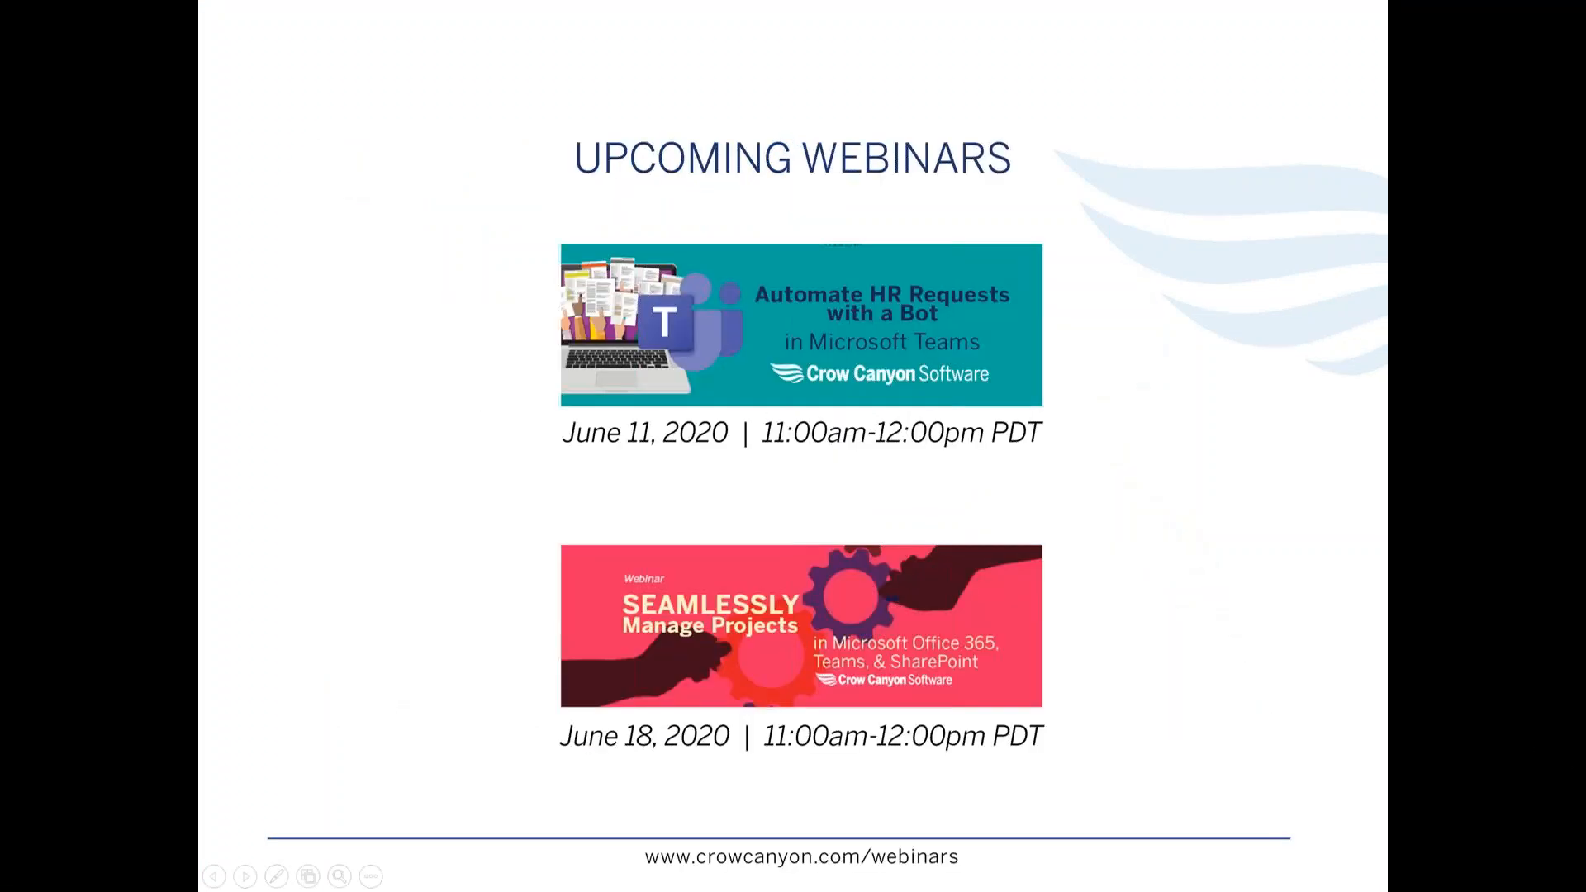